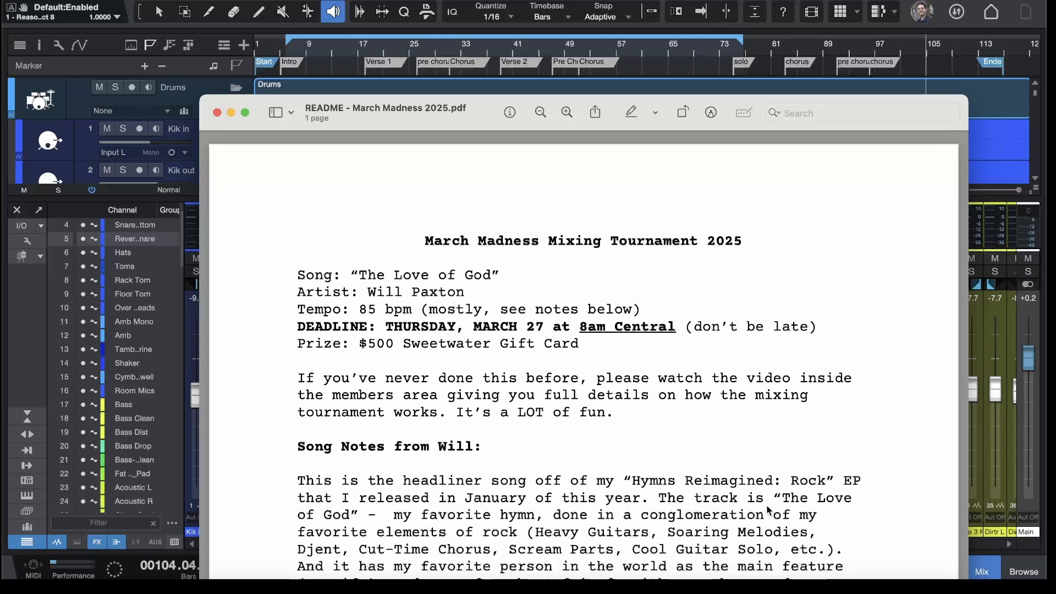
Step: Minimize the README PDF and examine the channels across the finished session's mix console
click(232, 112)
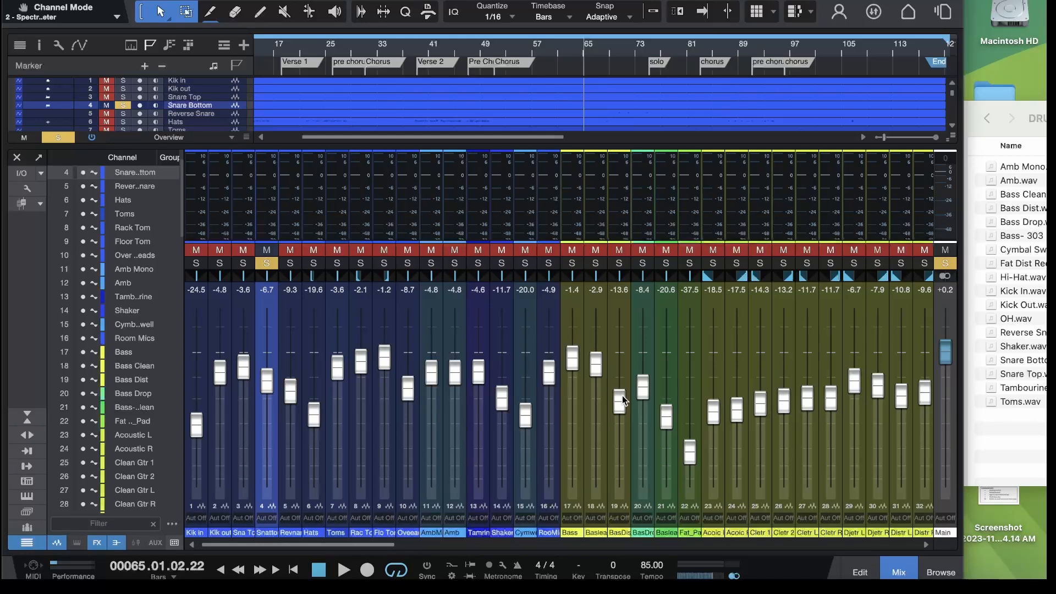
scroll(622, 395, right, 5)
scroll(629, 394, right, 10)
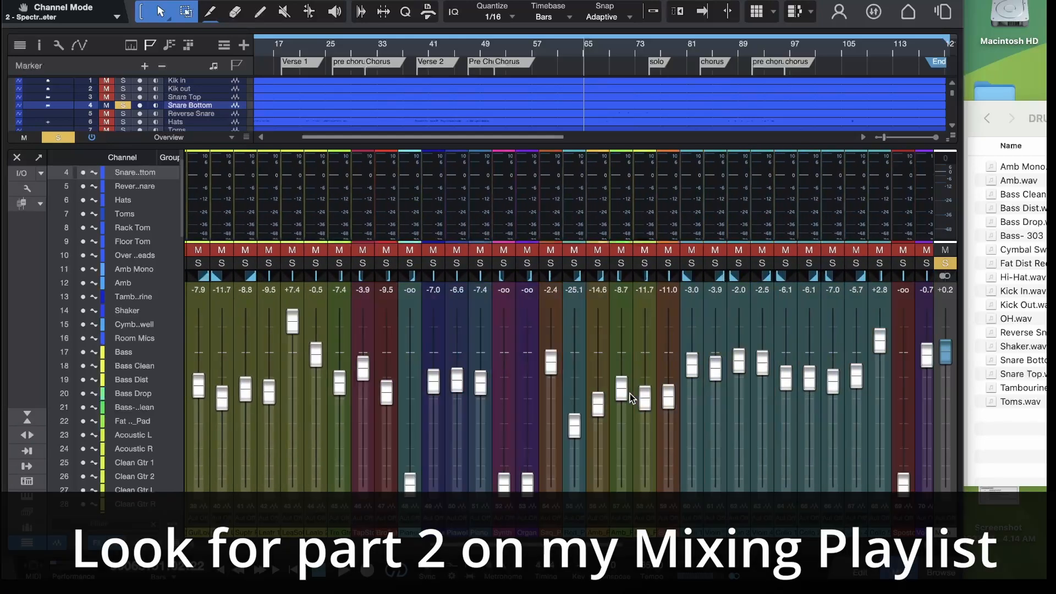
scroll(629, 394, left, 7)
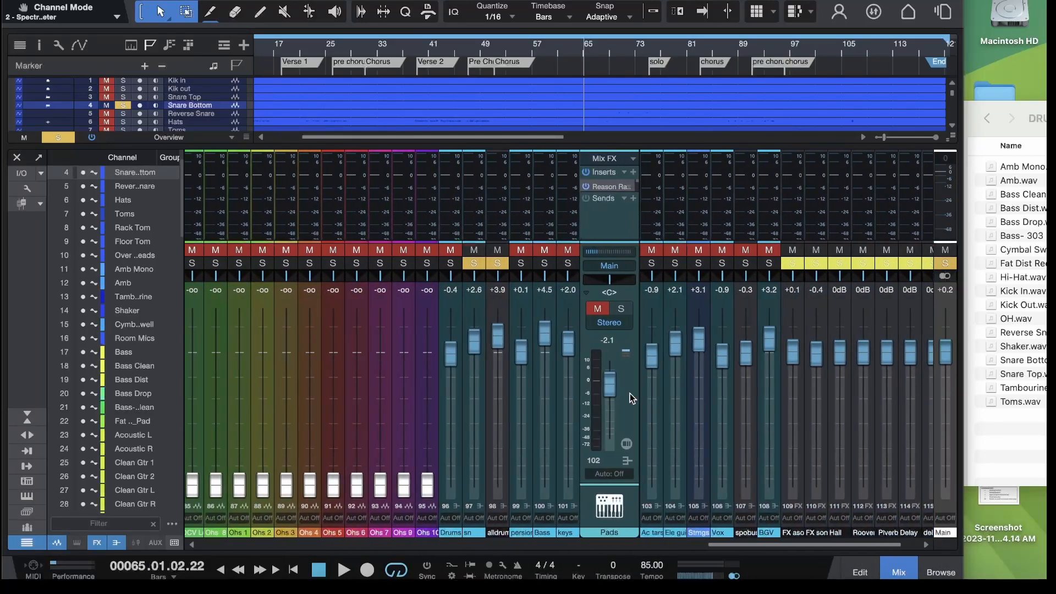
scroll(629, 394, left, 15)
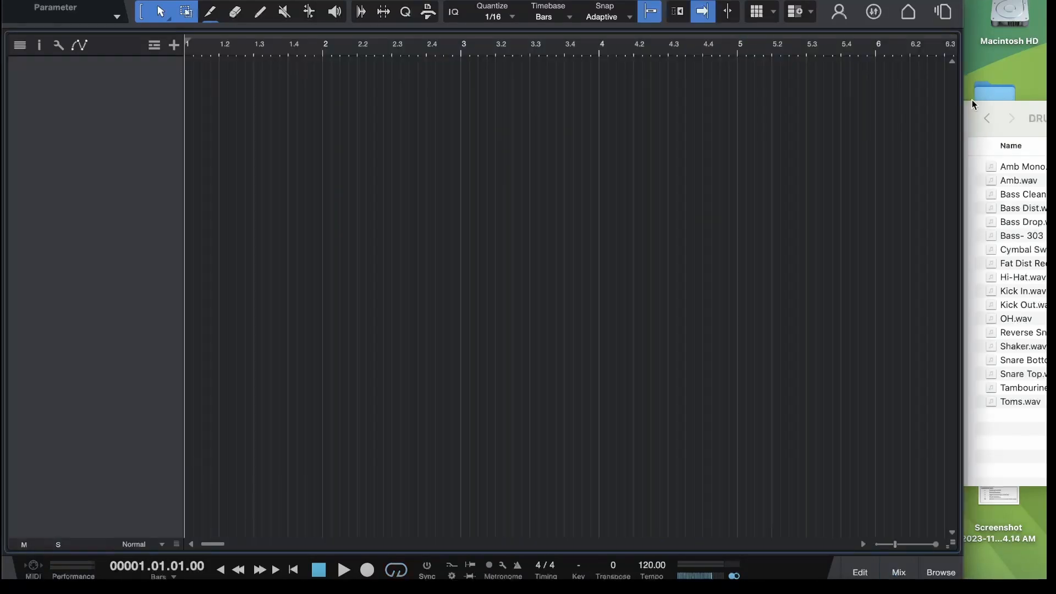
click(972, 104)
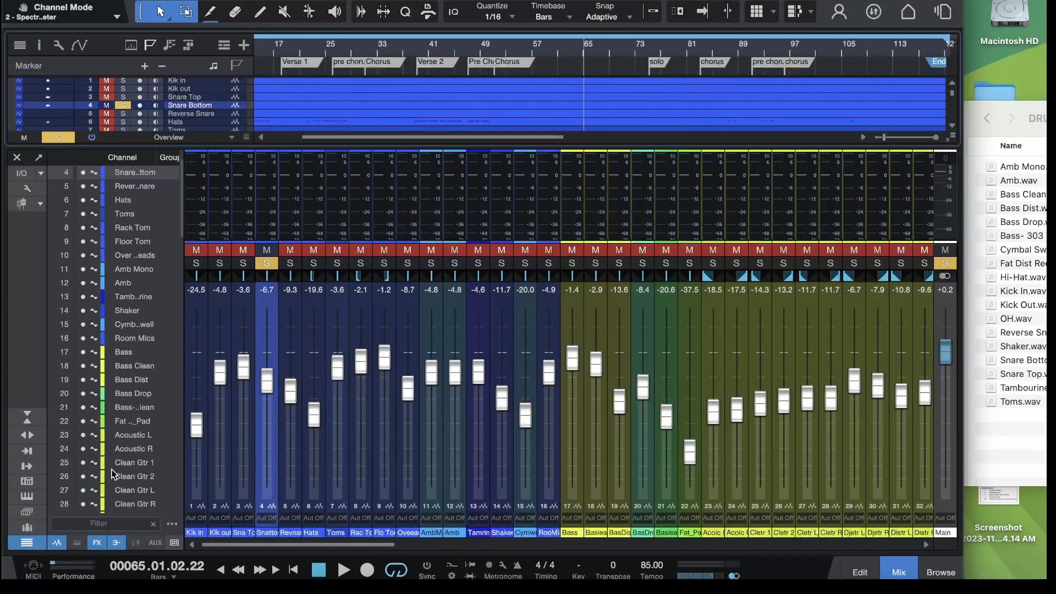
click(25, 436)
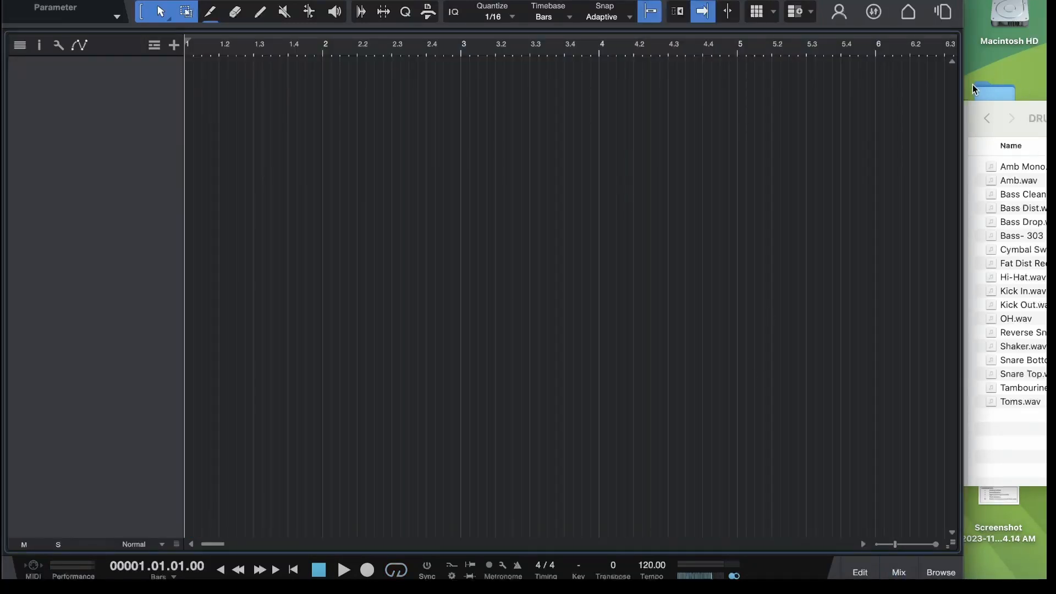
Step: Import all the WAV files from the DRUMS+BASS folder into the empty song as separate tracks starting at bar 1
click(975, 109)
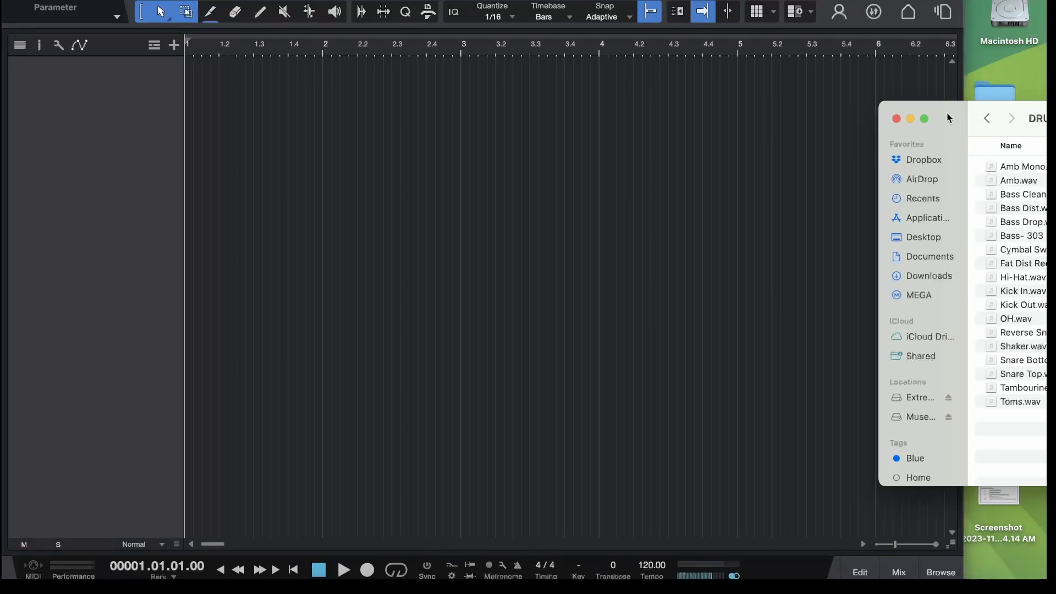
drag(947, 115, 863, 99)
click(898, 153)
drag(905, 416, 956, 114)
drag(917, 161, 258, 117)
drag(126, 122, 129, 124)
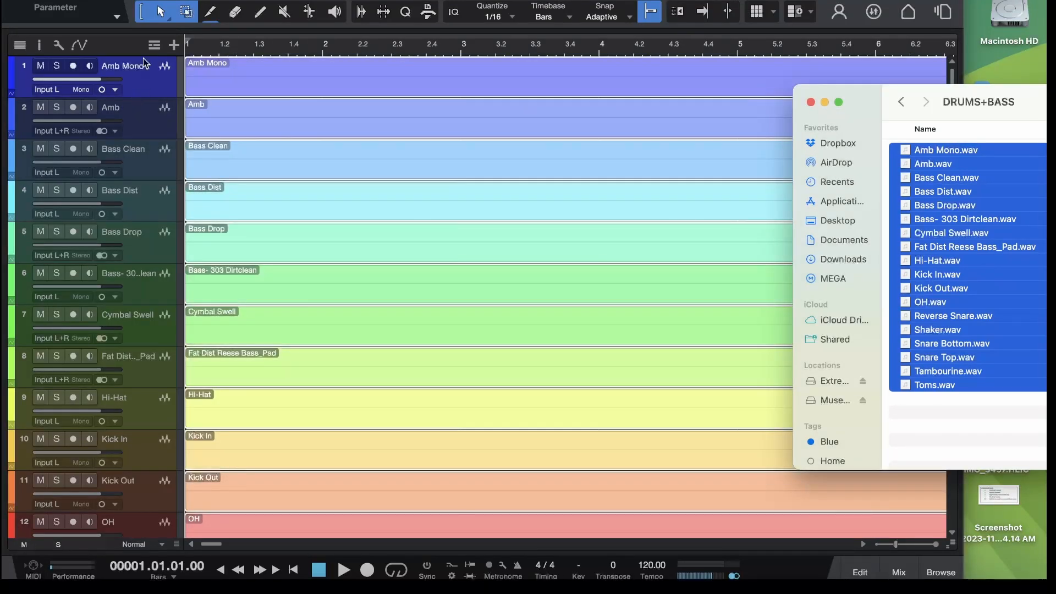
Step: Show the mix console and look through all the imported drum and bass channels
click(899, 571)
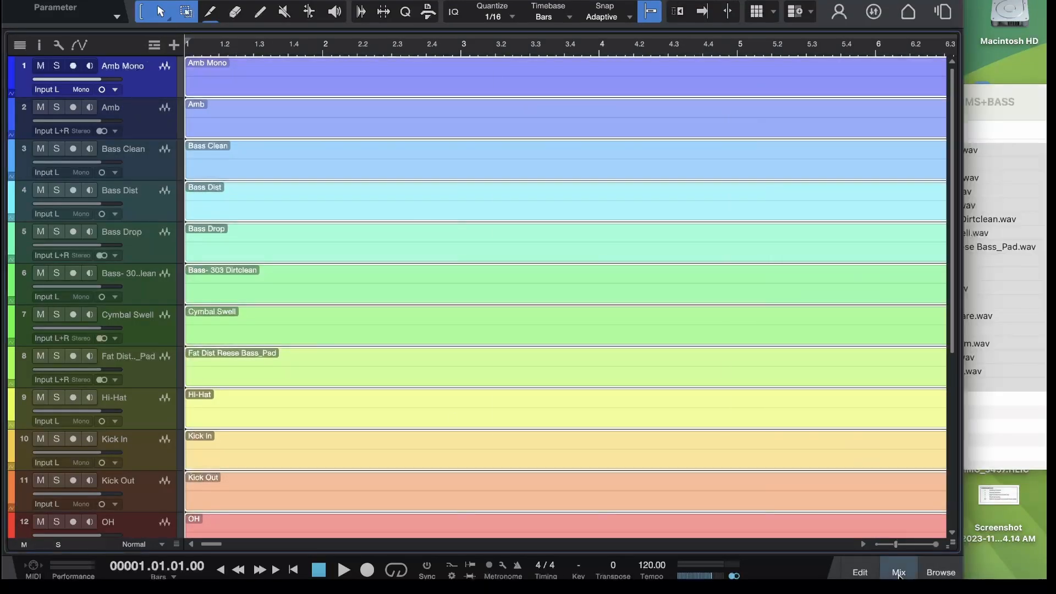
scroll(406, 377, right, 5)
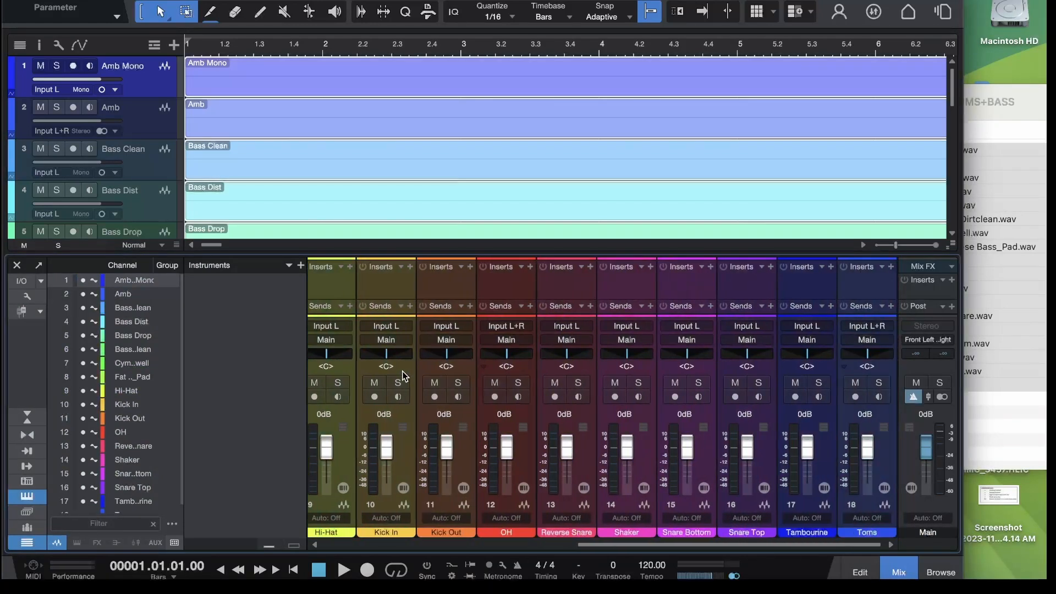
scroll(405, 378, left, 5)
scroll(404, 378, right, 5)
scroll(589, 465, left, 5)
scroll(589, 464, right, 5)
scroll(605, 469, left, 5)
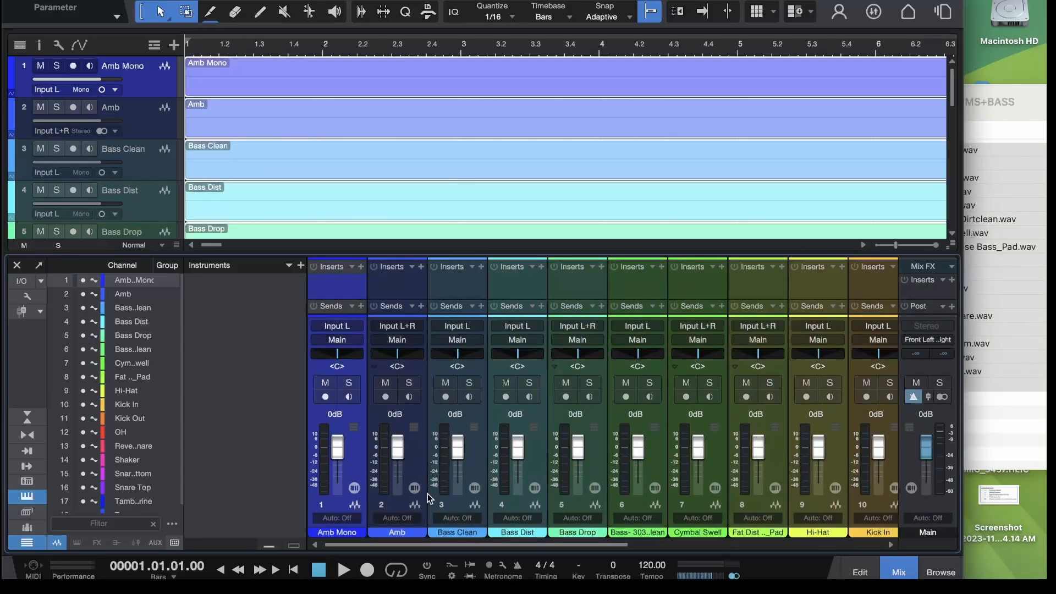
scroll(752, 467, right, 5)
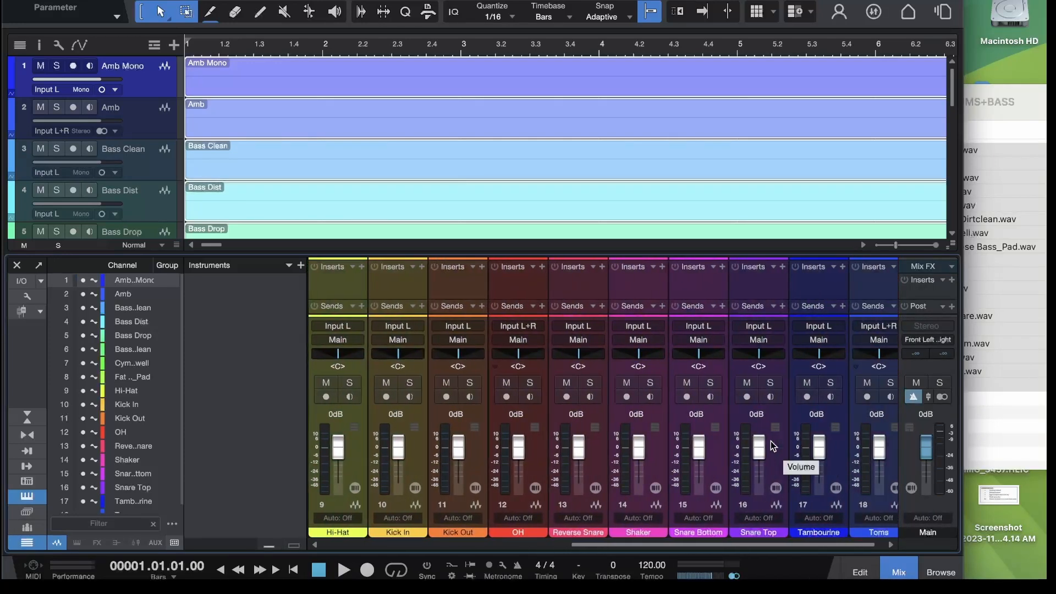
Step: Move the Kick In track to the start of the track list and place Kick Out directly after it
click(500, 452)
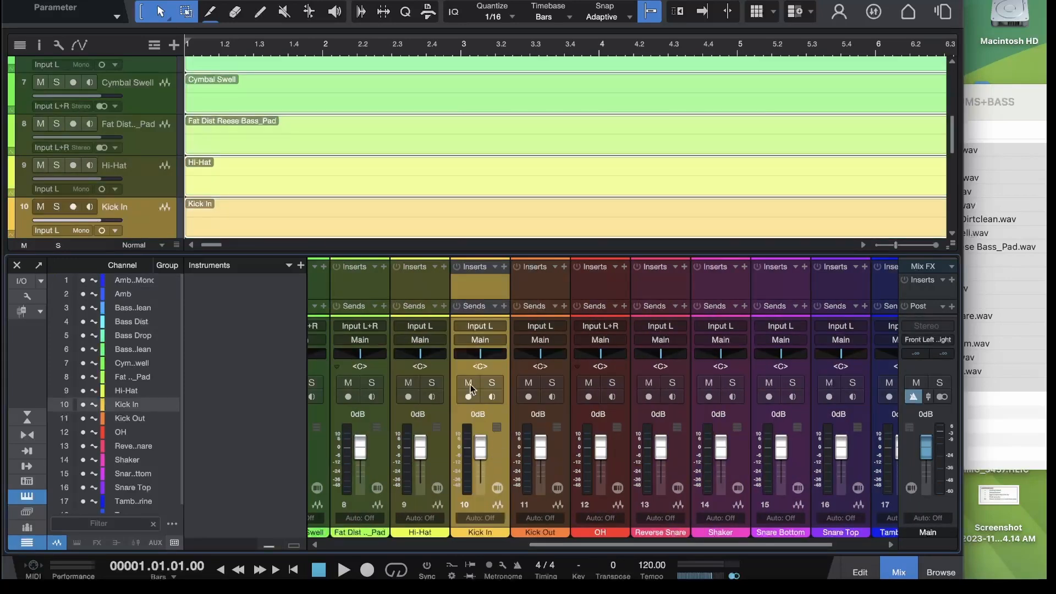
click(139, 217)
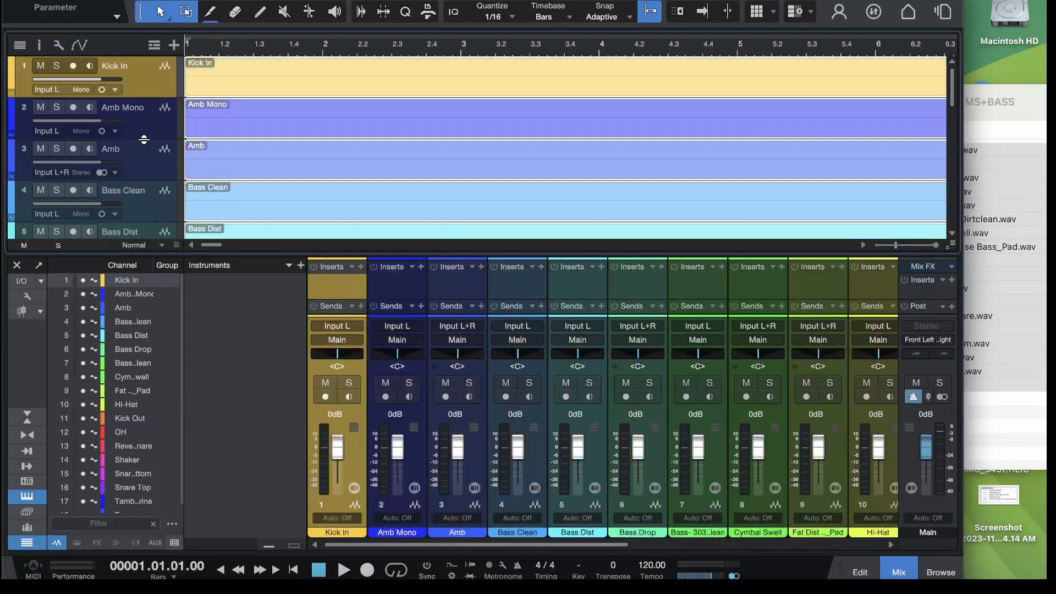
scroll(143, 140, down, 5)
scroll(145, 144, down, 2)
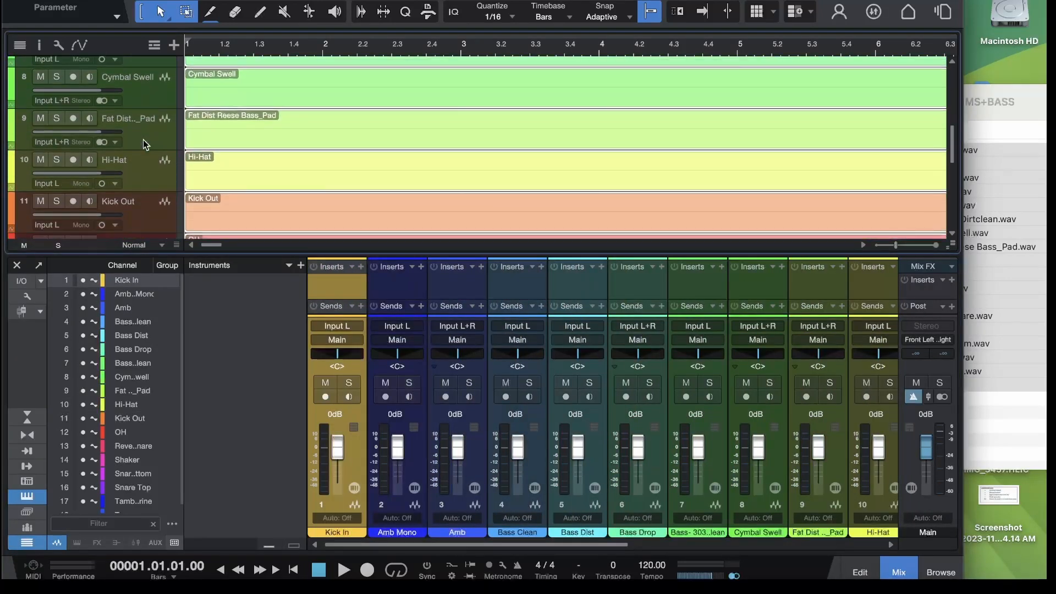
click(141, 219)
drag(141, 215, 147, 106)
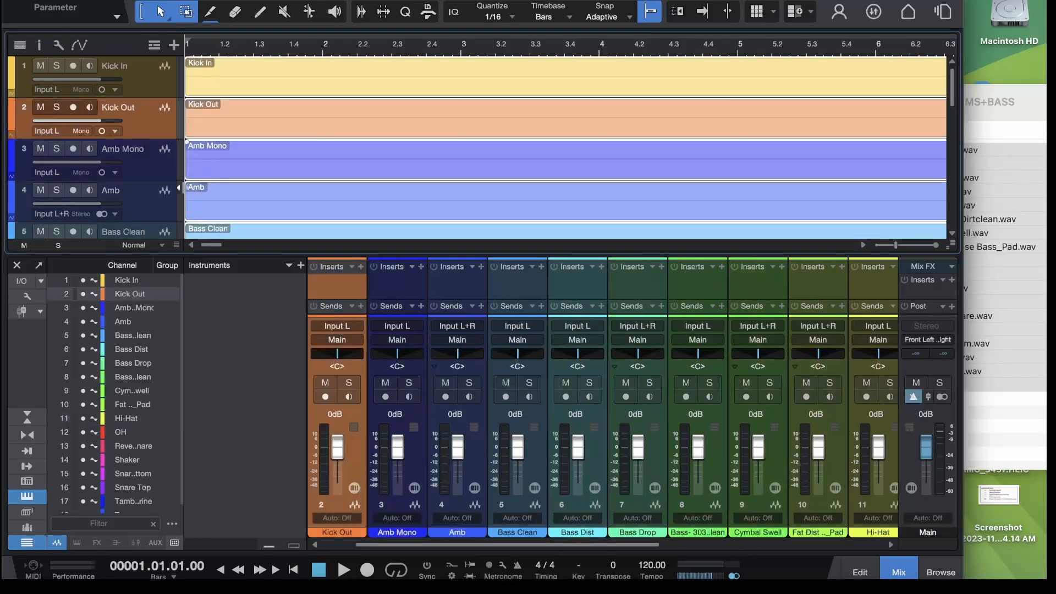
Step: Select all tracks from Kick In through Toms and pack them into a folder
click(156, 88)
scroll(156, 88, down, 15)
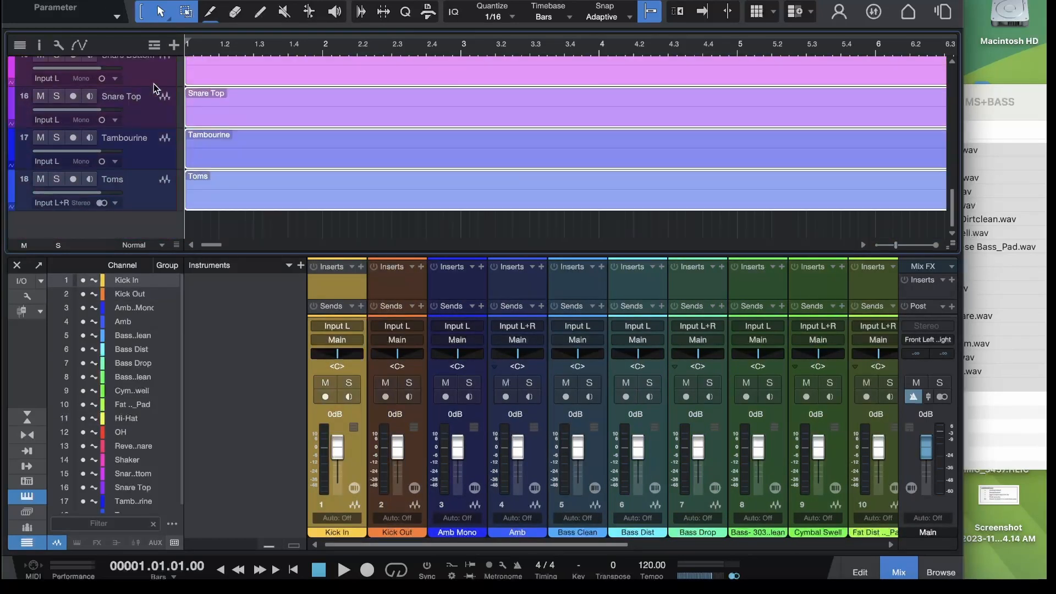
click(157, 205)
right_click(157, 204)
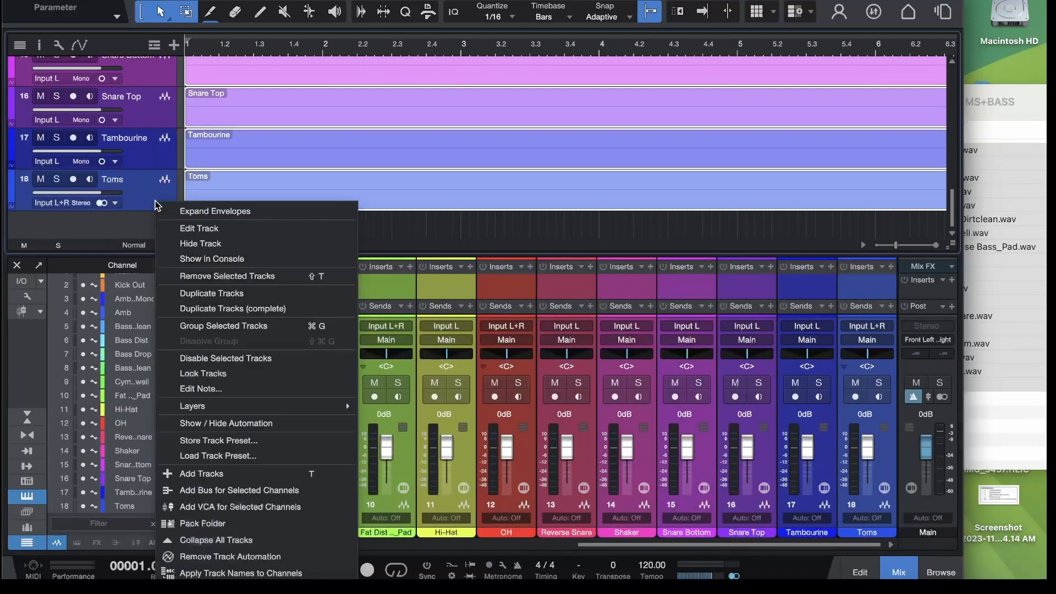
click(195, 525)
Step: Rename the new folder track as Drums
click(165, 67)
click(165, 67)
click(165, 67)
double_click(120, 66)
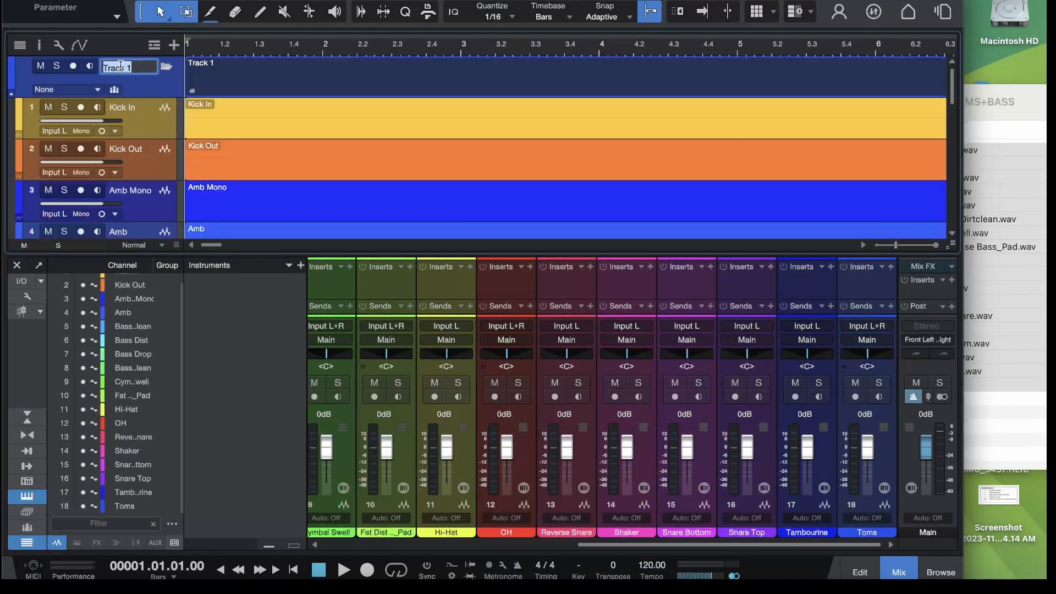
text(Drums)
click(154, 90)
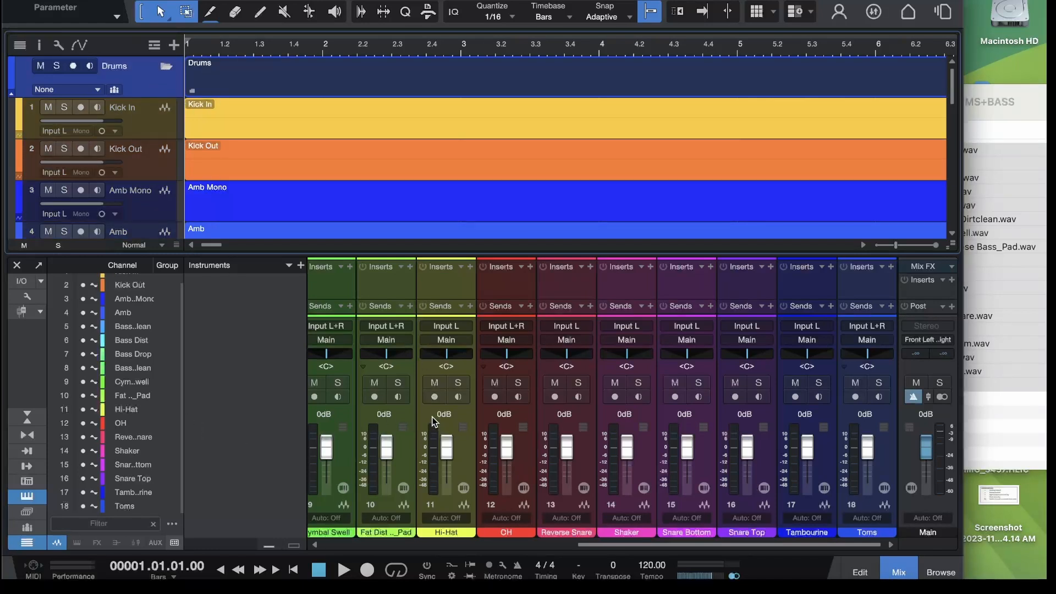
Step: Add a bus channel to the console and name it Drum
click(892, 415)
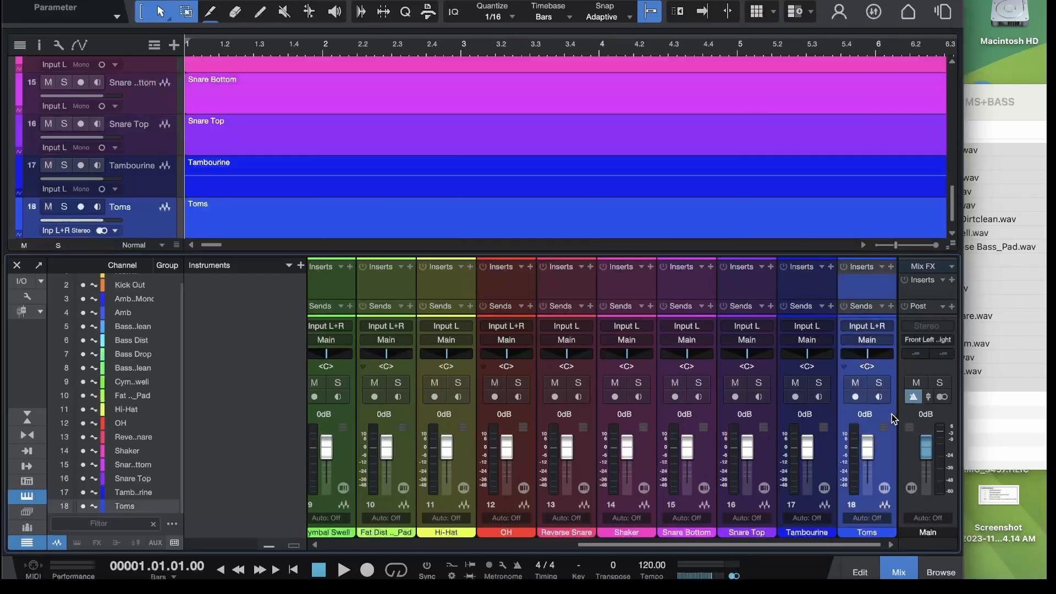
right_click(891, 415)
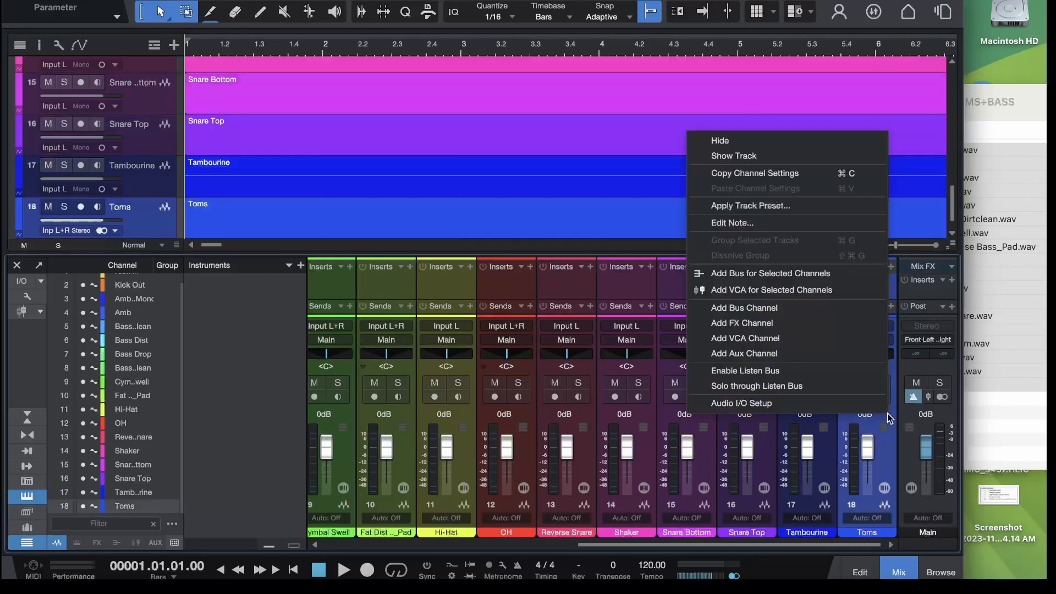
click(744, 308)
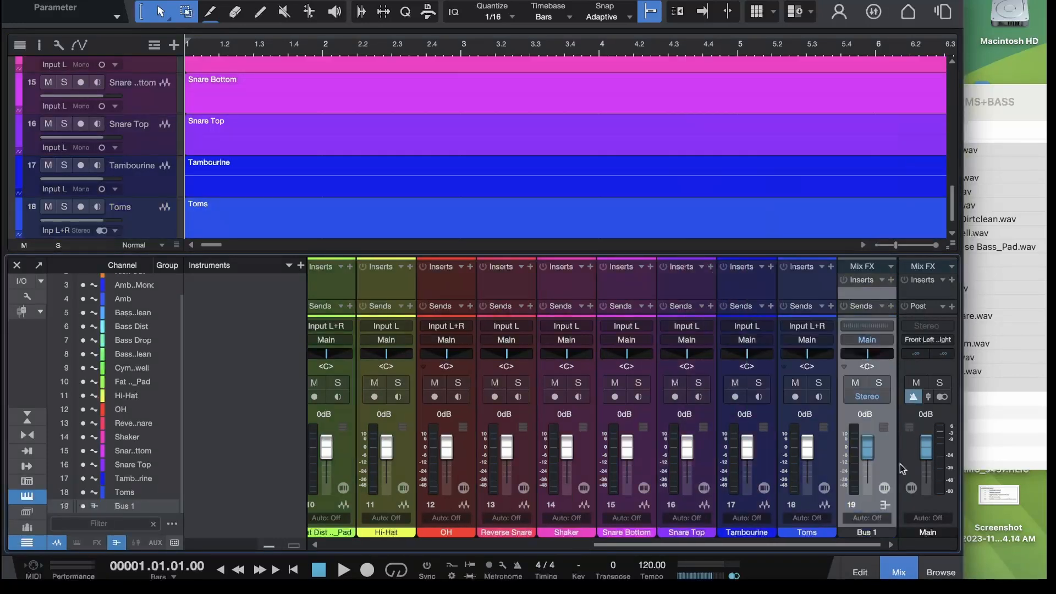
double_click(864, 534)
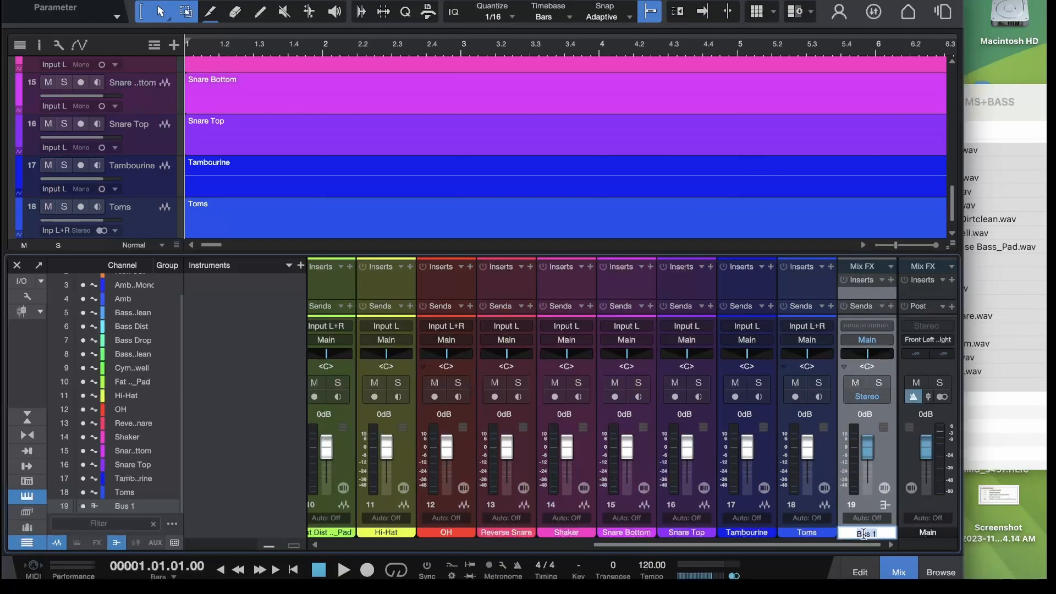
text(Drum)
key(Return)
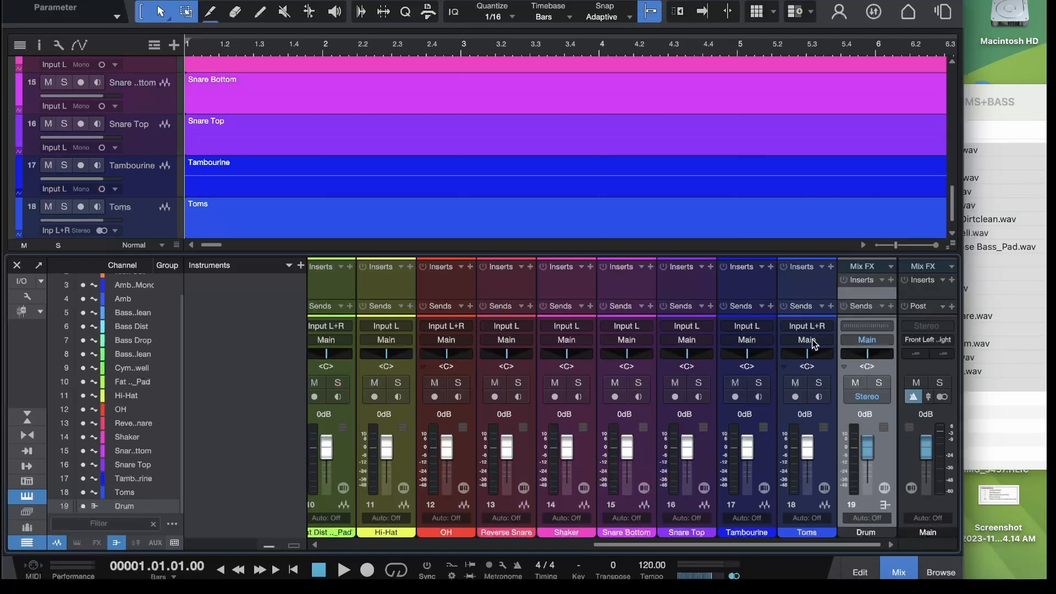
Step: Select every channel from Kick In through Toms and route their outputs to the Drum bus
click(828, 456)
scroll(495, 480, left, 6)
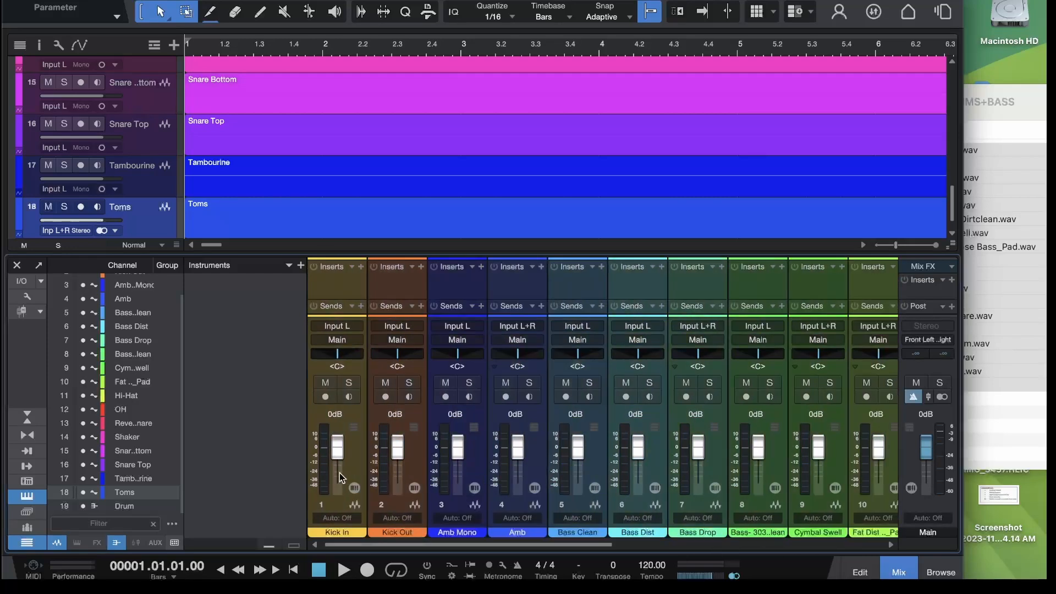
click(358, 460)
click(358, 341)
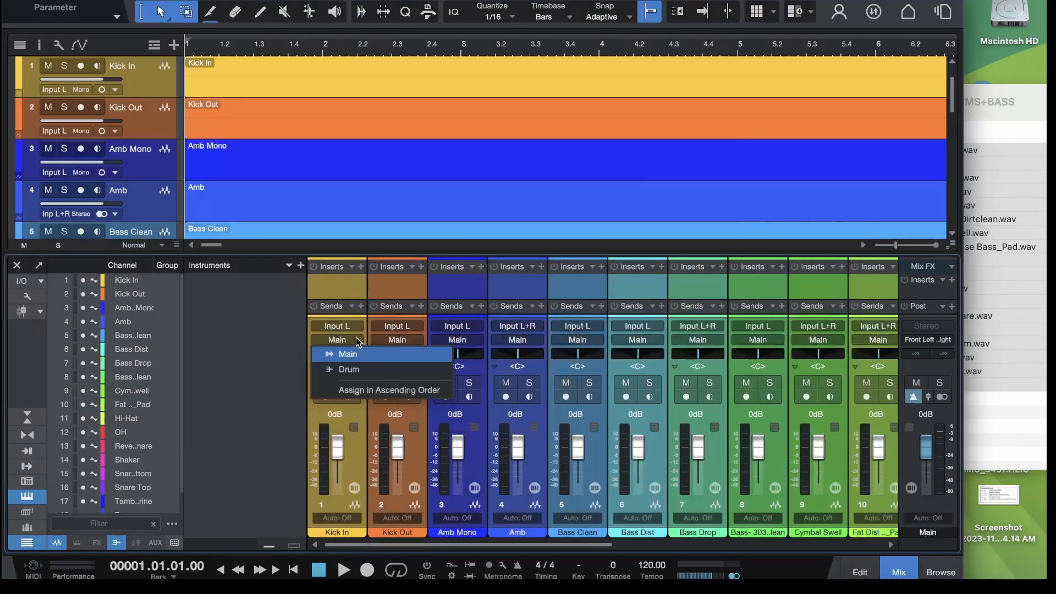
click(349, 369)
scroll(468, 412, right, 10)
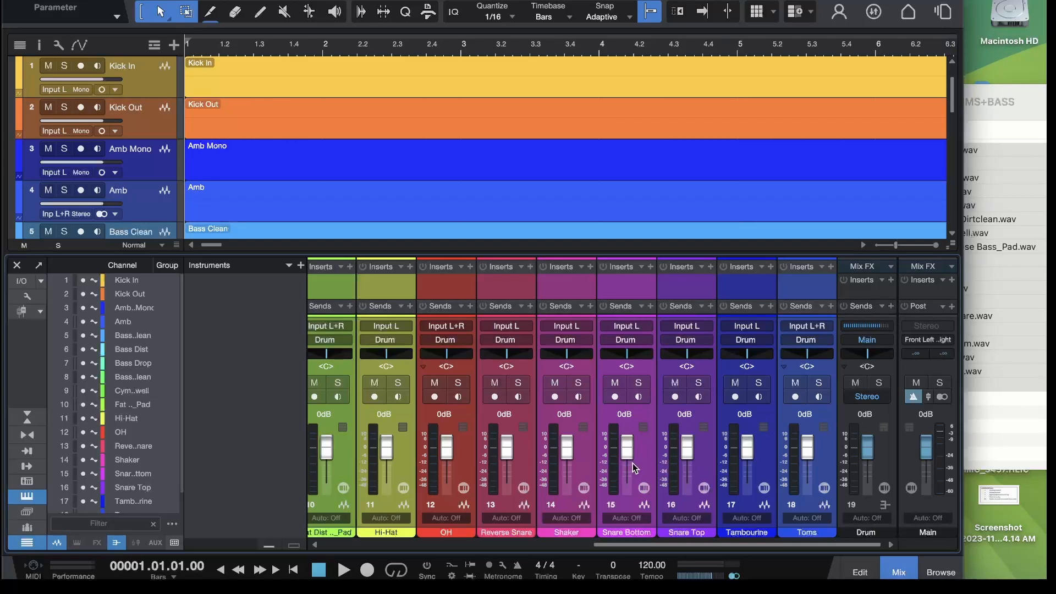
Step: Add an FX channel and enlarge the console to give the inserts and sends more room
click(887, 453)
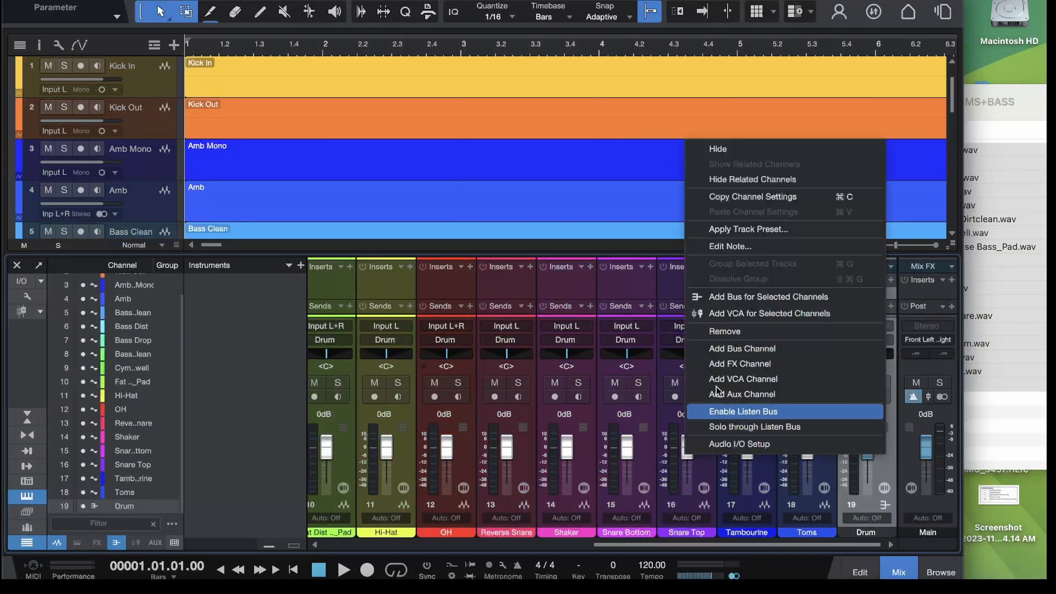
click(731, 363)
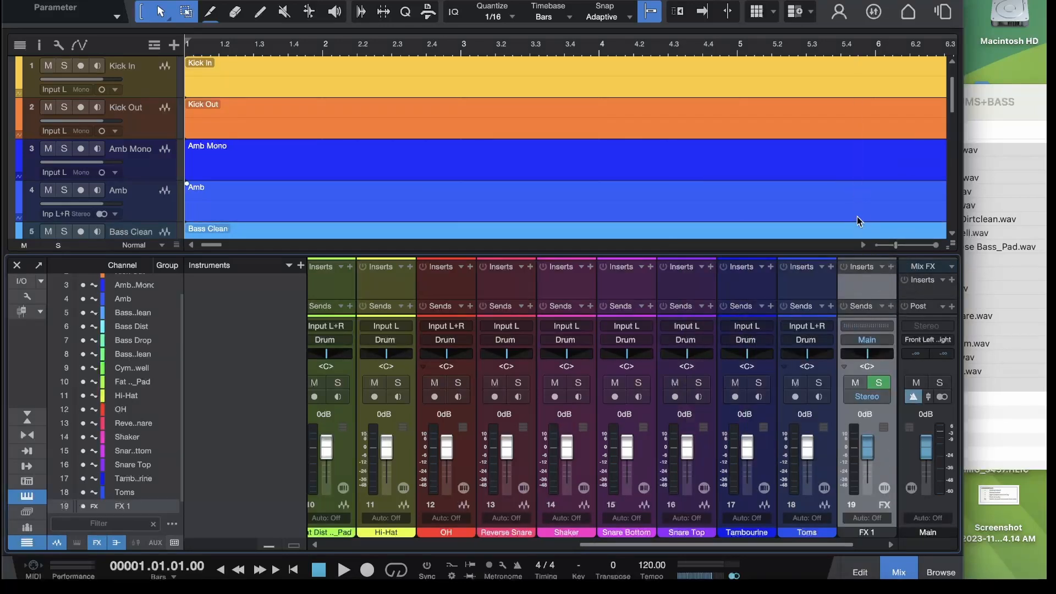
drag(839, 253, 841, 194)
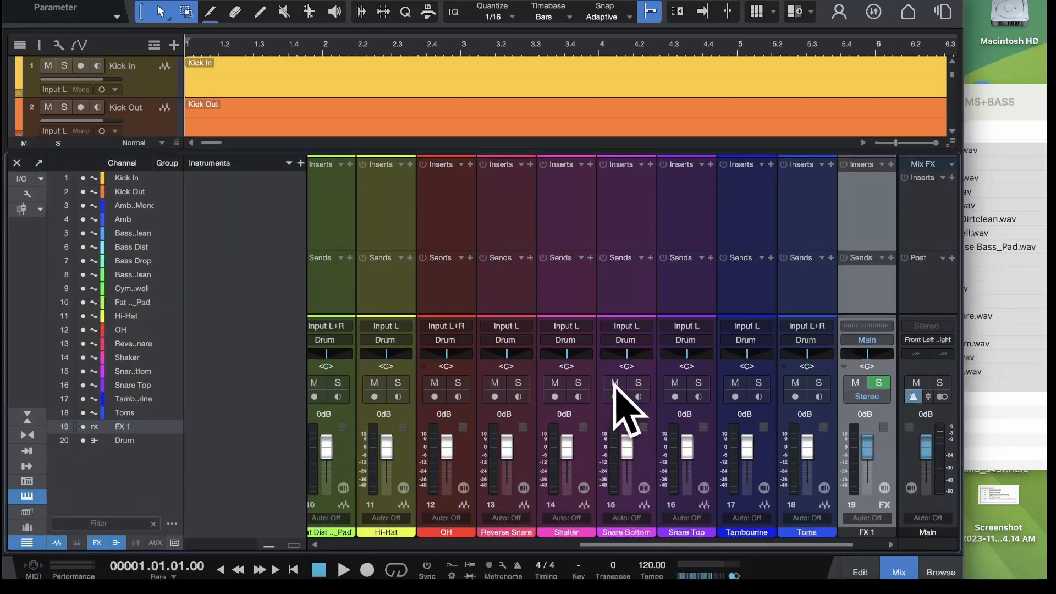
Step: List the send destinations available on the Shaker channel, then dismiss the list without choosing one
click(590, 258)
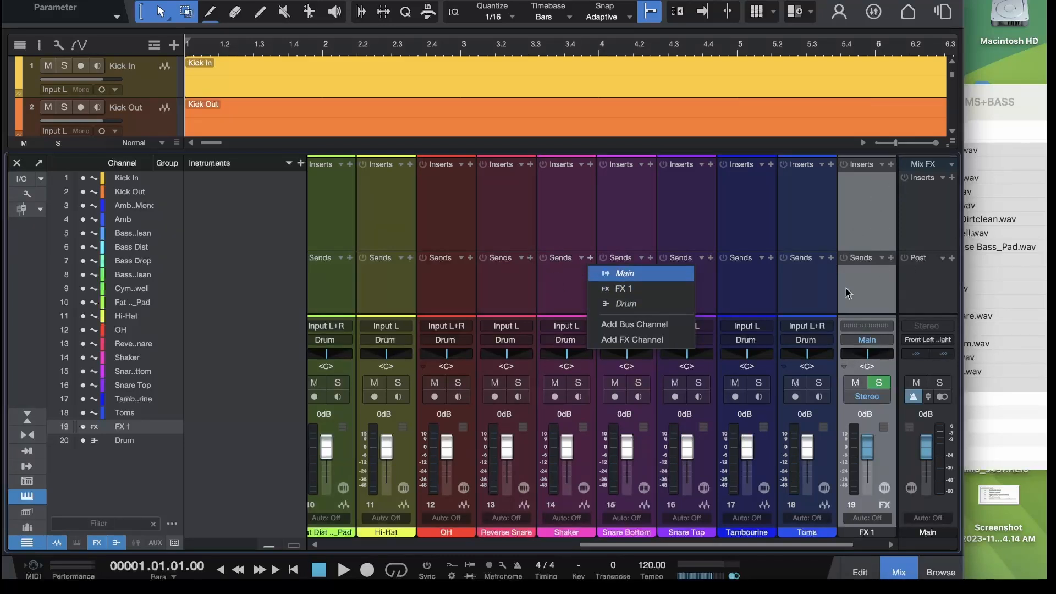
click(761, 223)
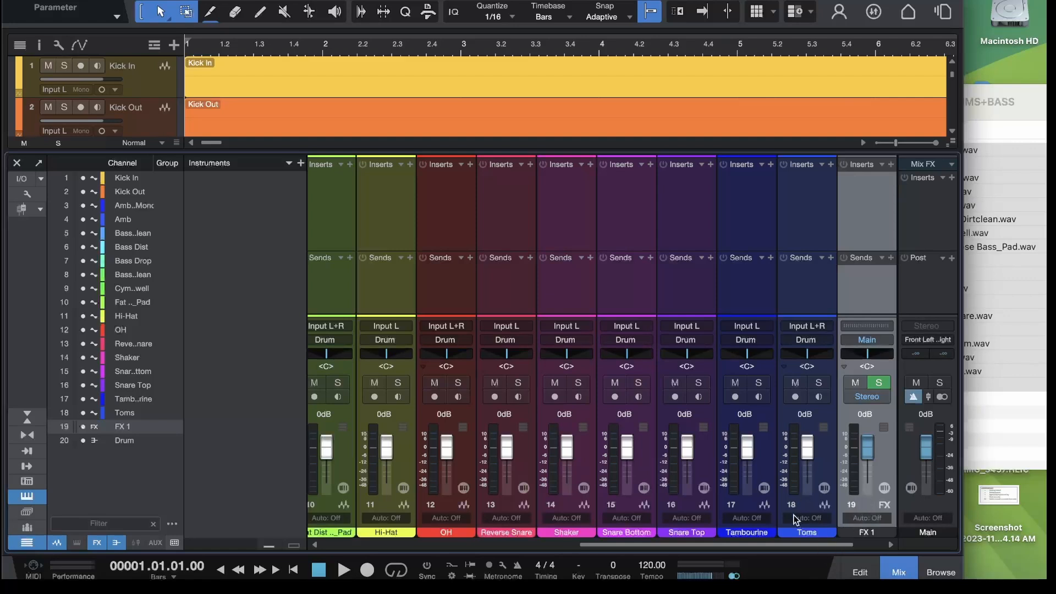
scroll(863, 485, right, 2)
click(875, 458)
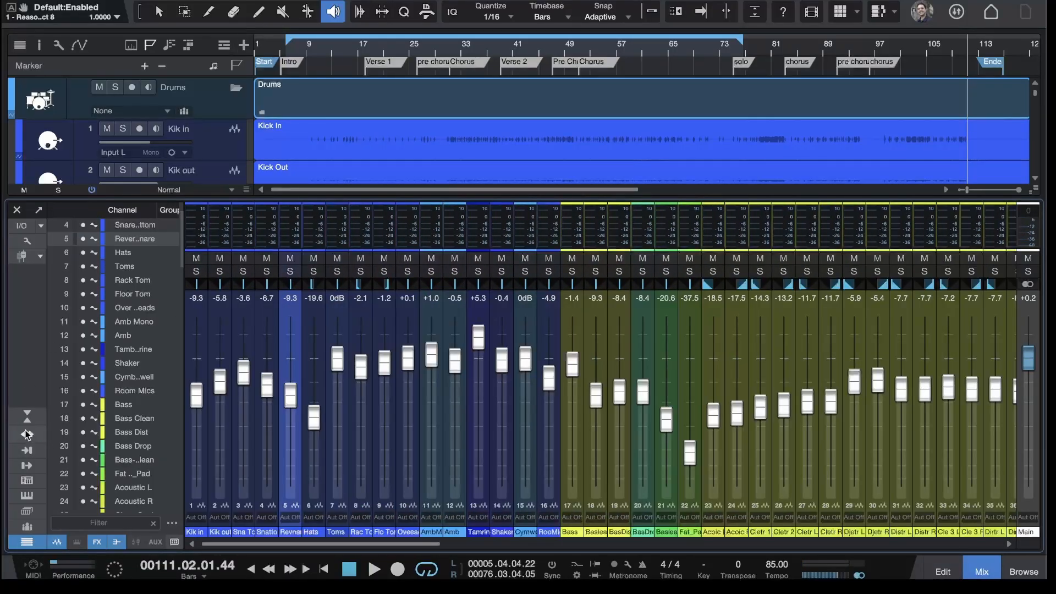
Step: Switch the finished session's console to wide channel strips
click(26, 435)
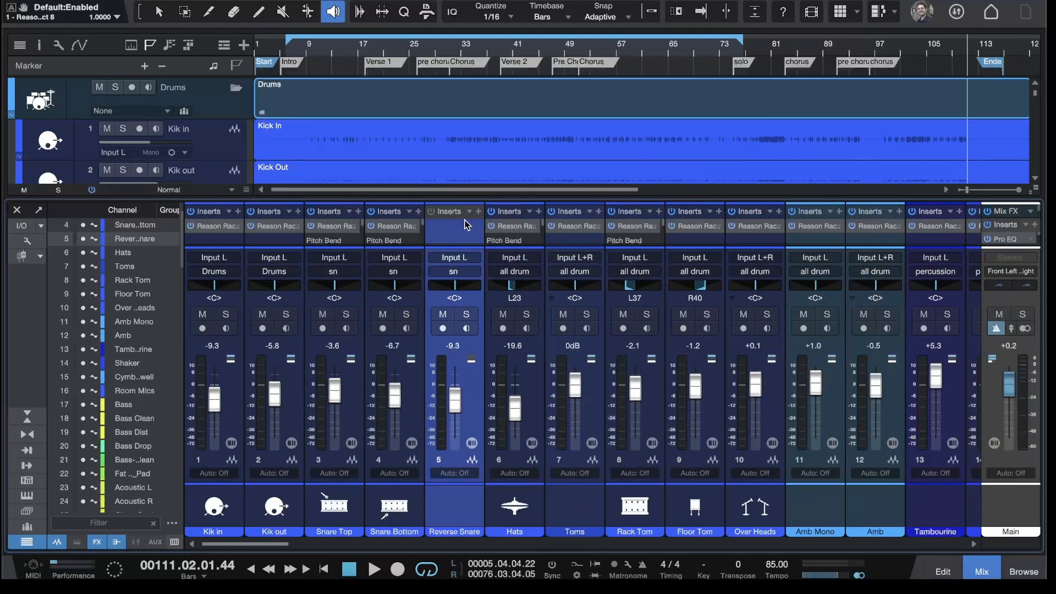
Step: Enlarge the console to show the inserts and sends, adjust their divider, and shrink the console to about half the window with both sections shown
drag(478, 201, 504, 31)
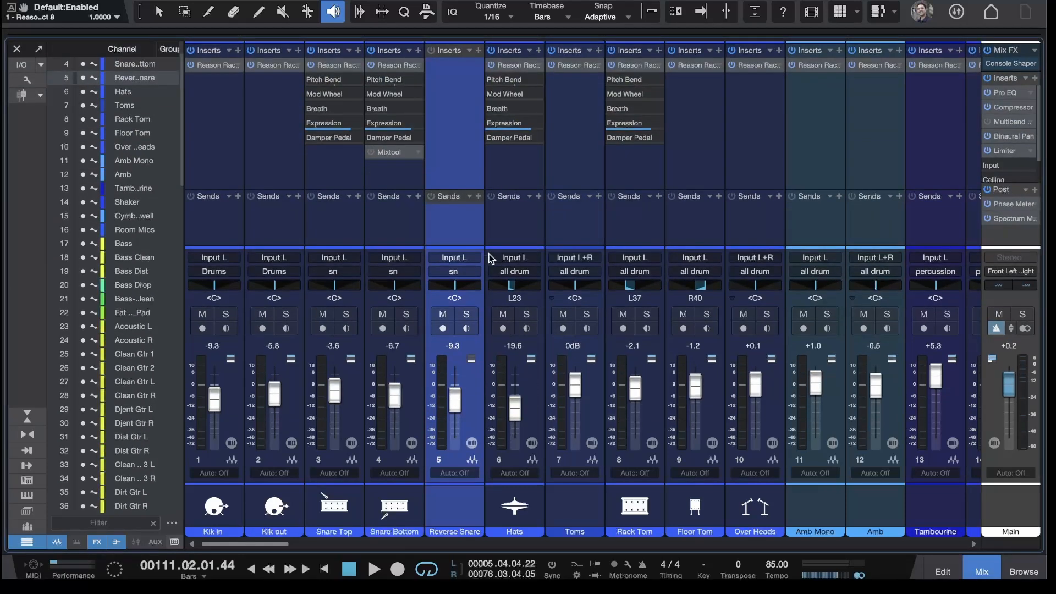
drag(482, 248, 498, 199)
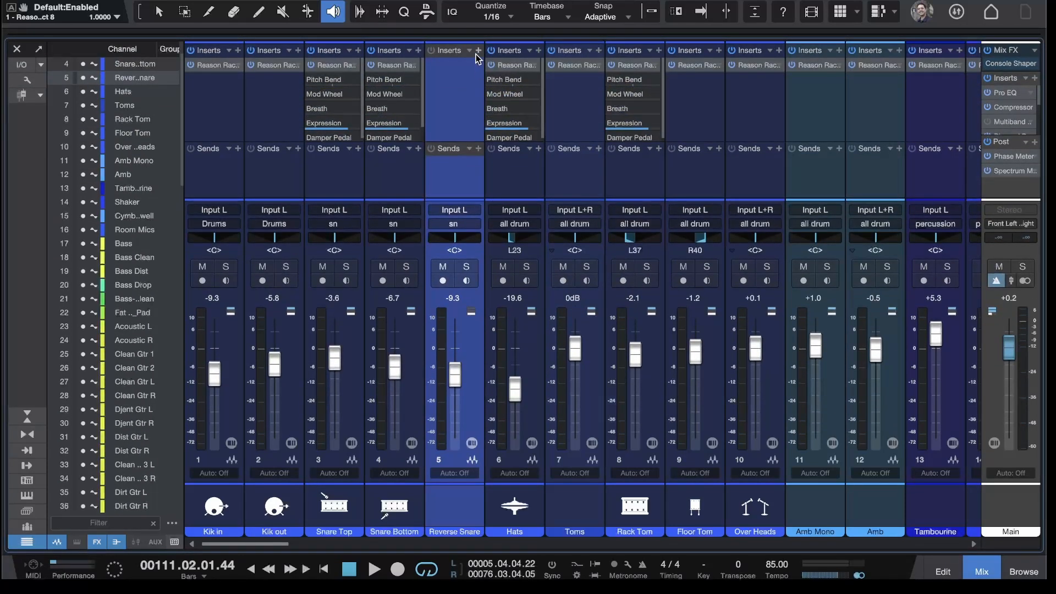
drag(477, 40, 491, 180)
drag(478, 227, 480, 241)
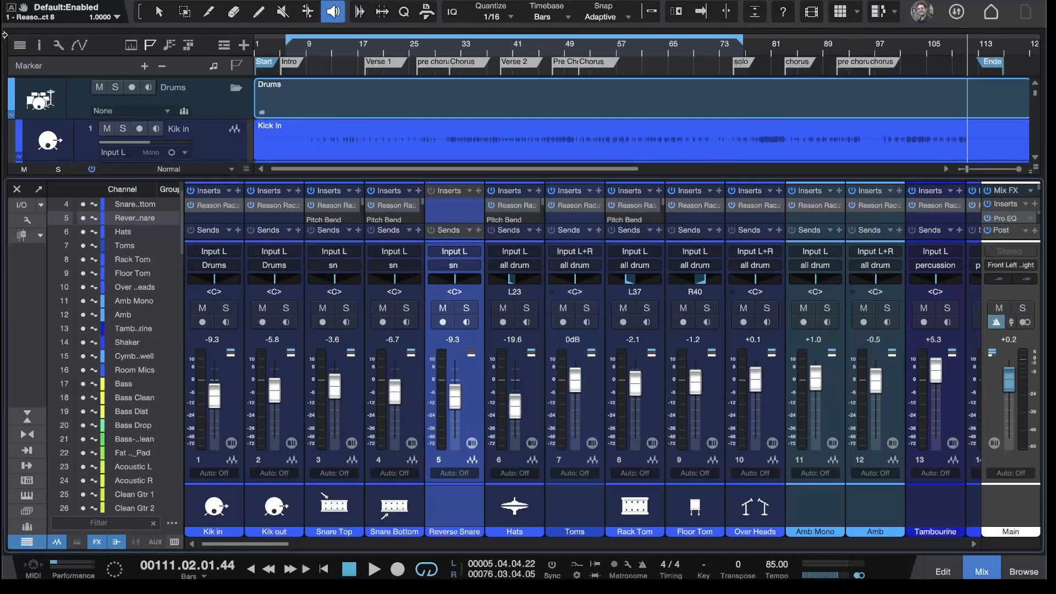
Step: Review the console's channel list from the drums through the guitars to the piano and pad channels
scroll(110, 309, down, 6)
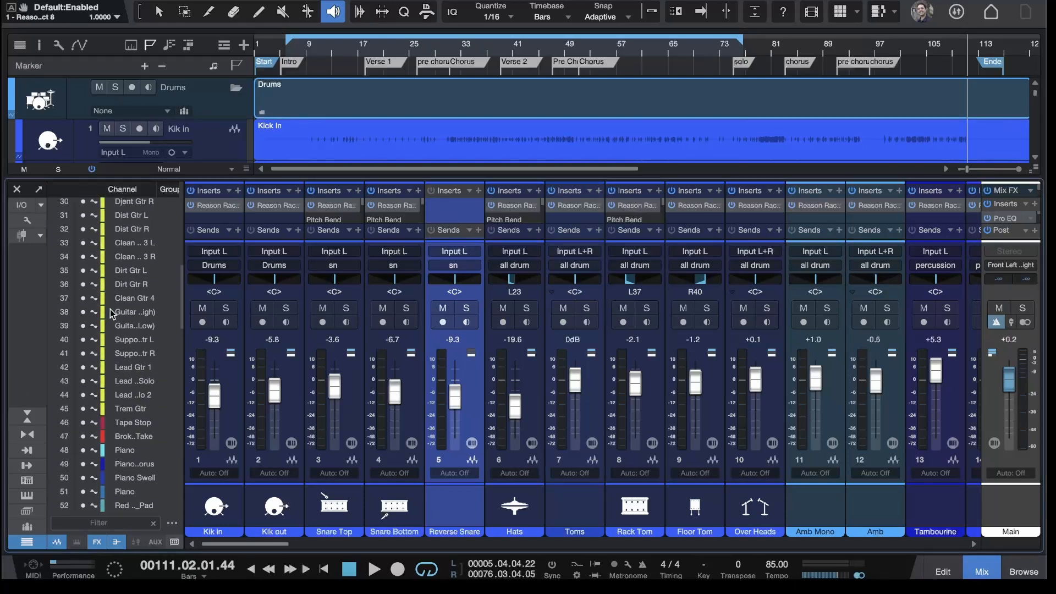
scroll(110, 309, up, 9)
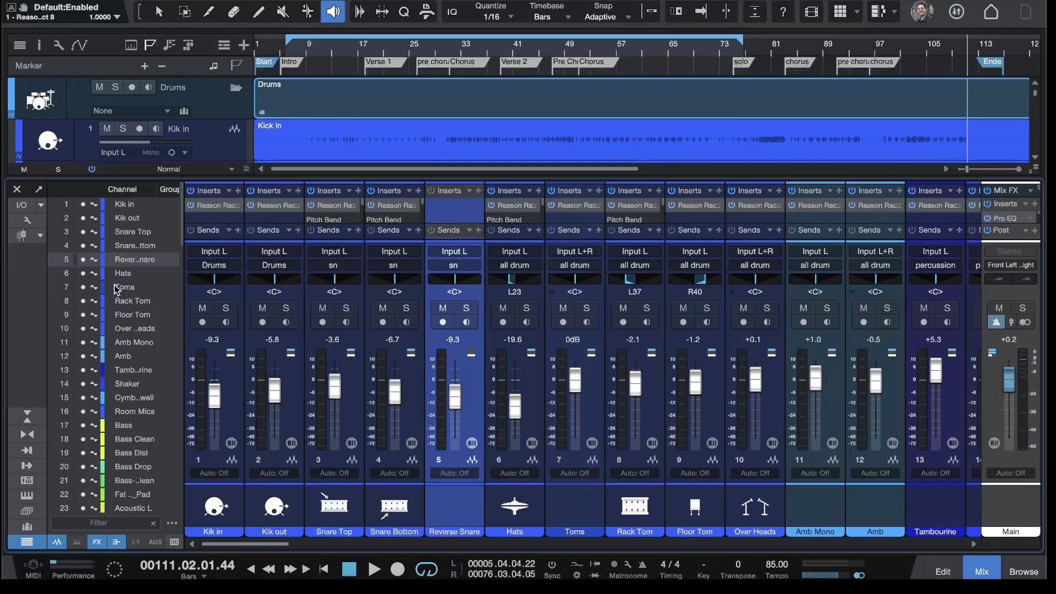
scroll(116, 290, down, 5)
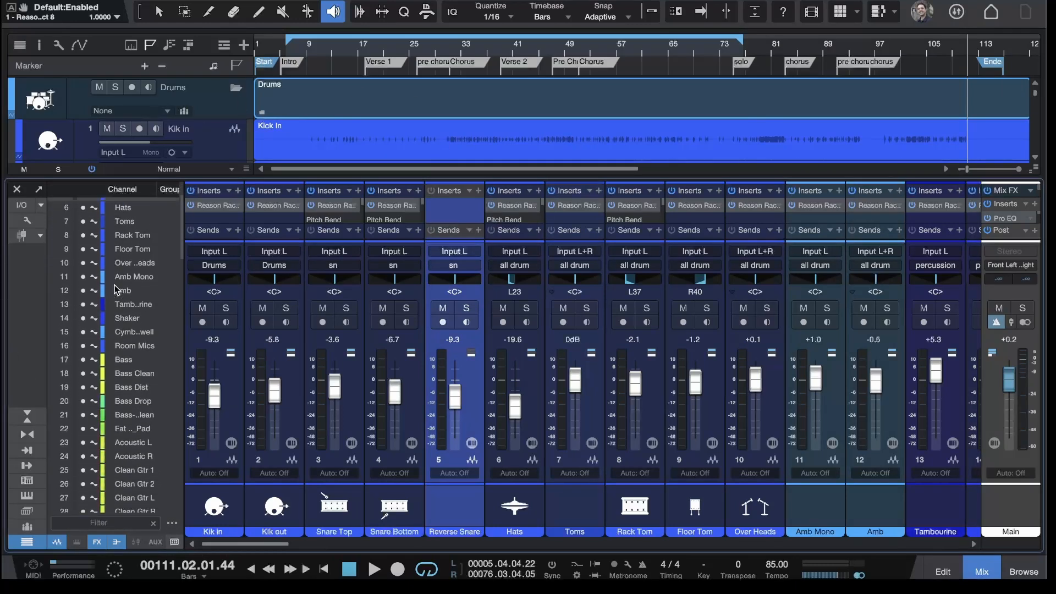
scroll(117, 290, down, 4)
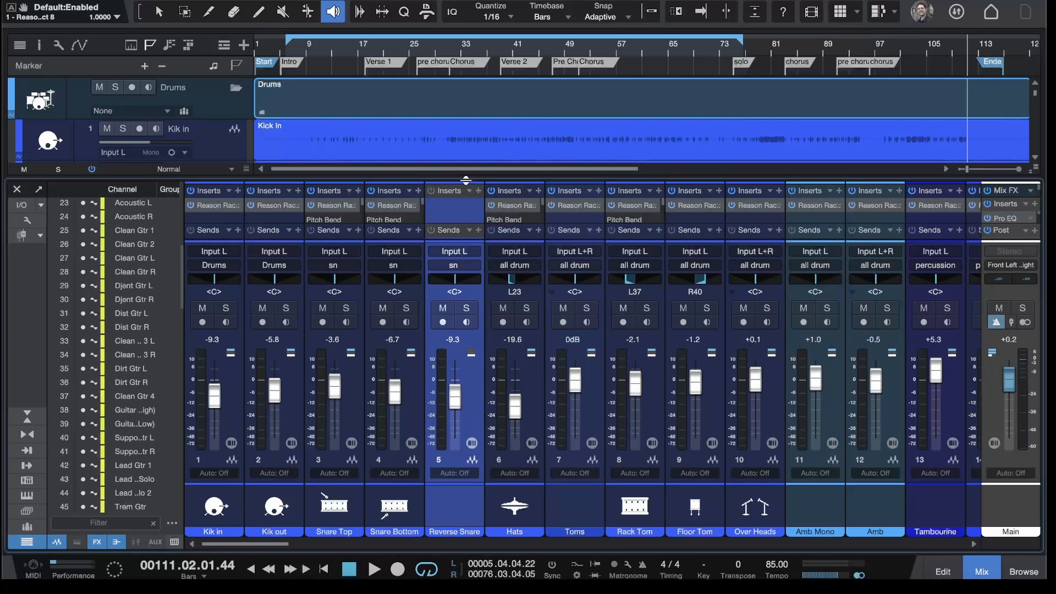
Step: Hide the console and examine the whole arrangement's folders, track order and color coding, from Drums down to the Ohs stems
click(982, 574)
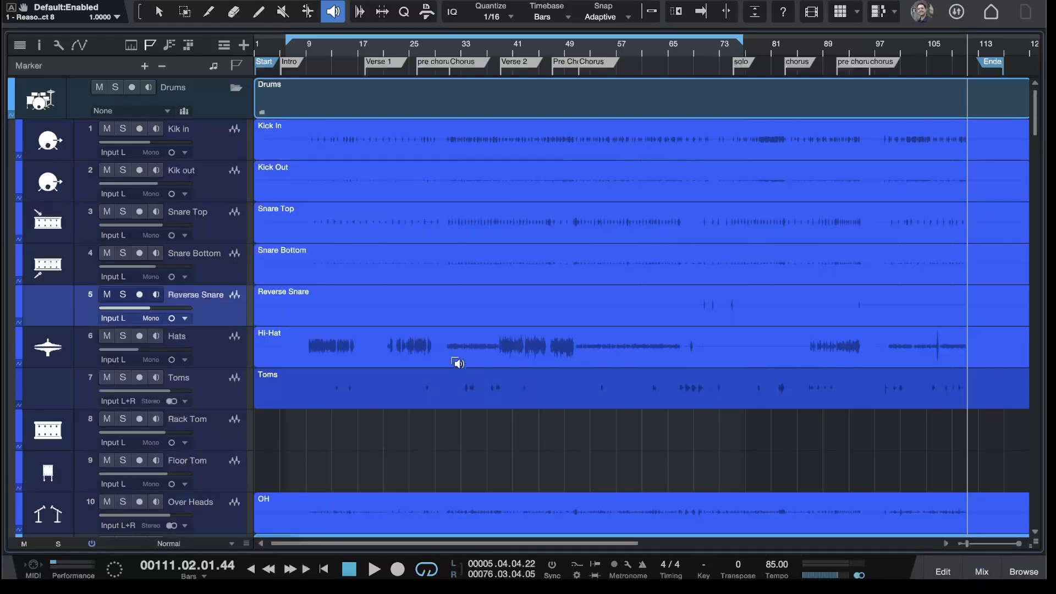
scroll(458, 363, down, 20)
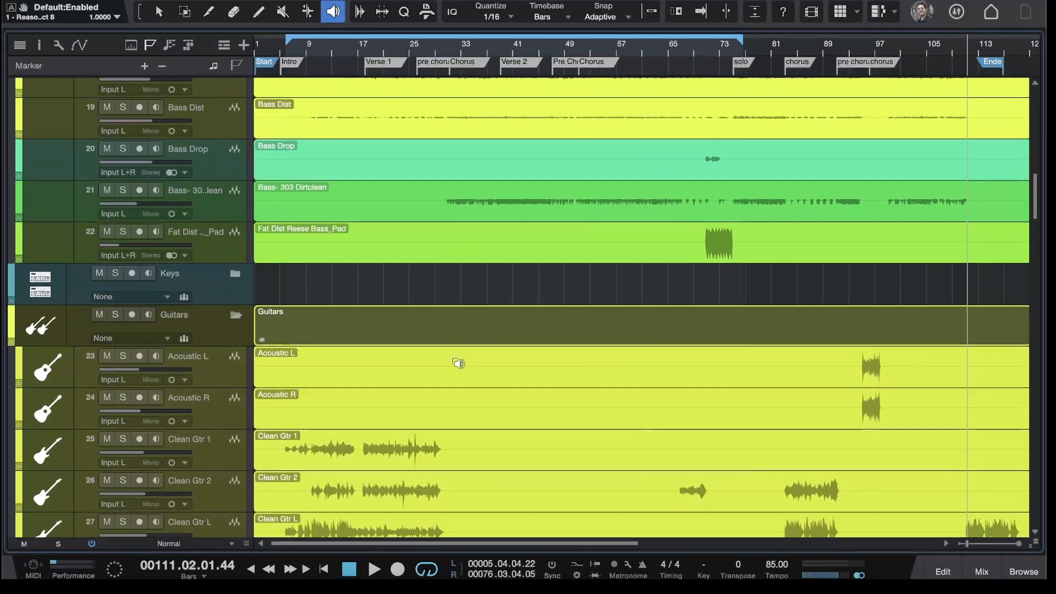
scroll(458, 363, down, 9)
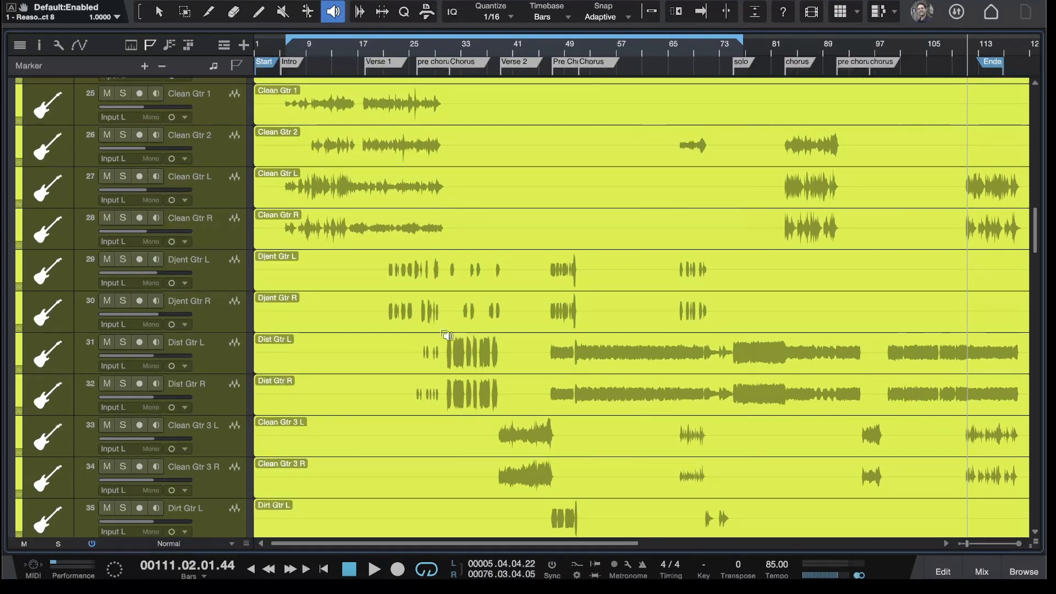
scroll(461, 271, down, 2)
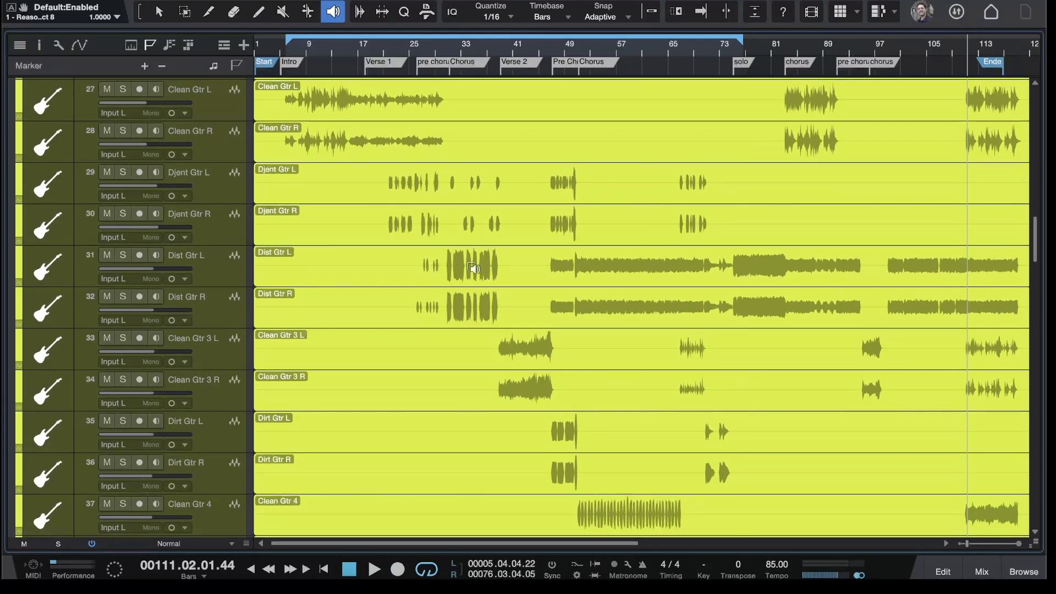
scroll(477, 269, down, 2)
scroll(604, 311, down, 2)
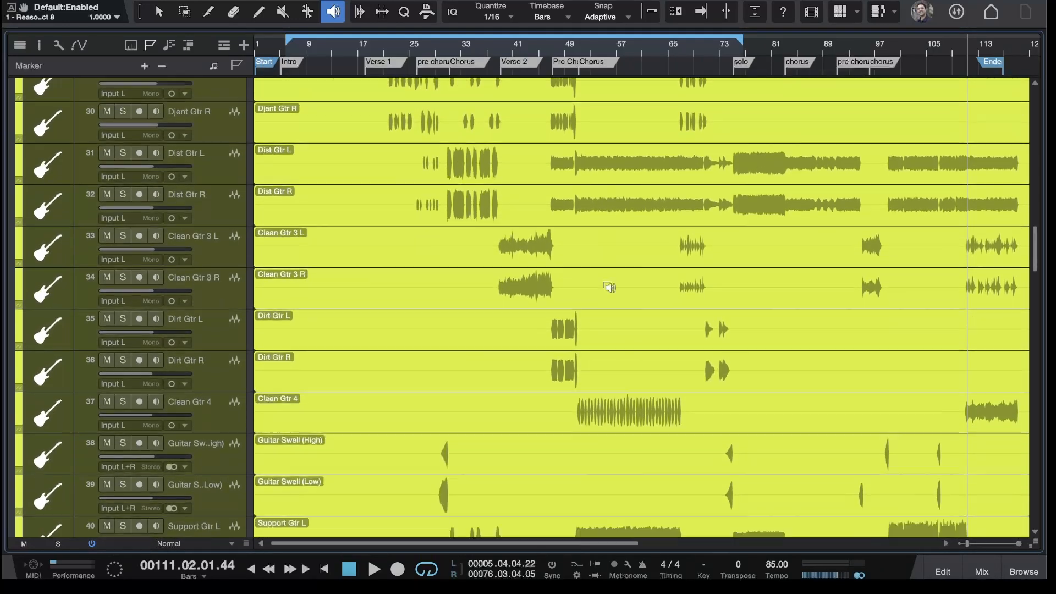
scroll(611, 313, down, 3)
scroll(613, 314, down, 6)
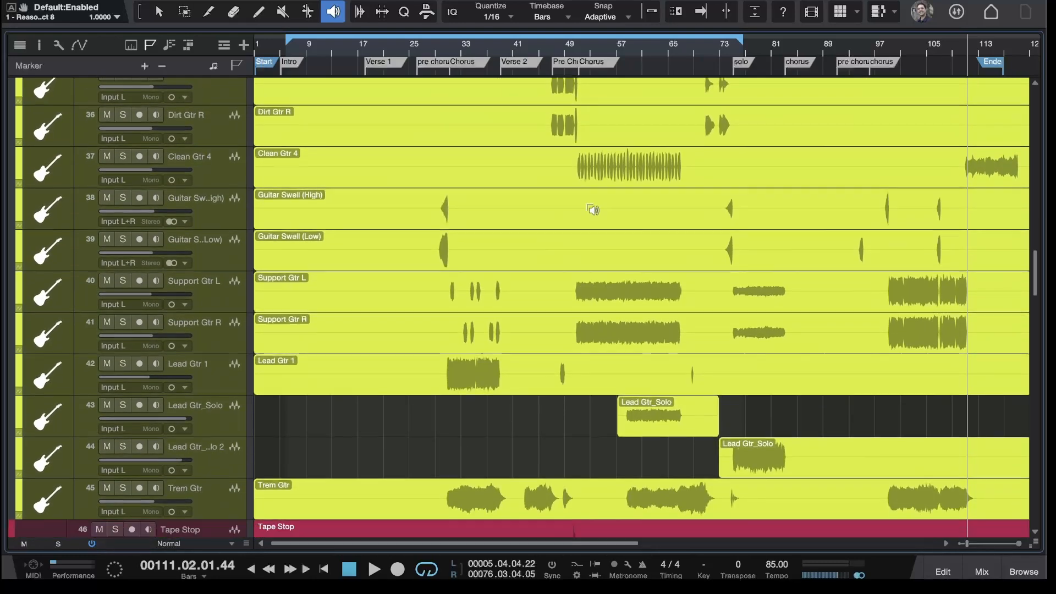
scroll(621, 229, down, 10)
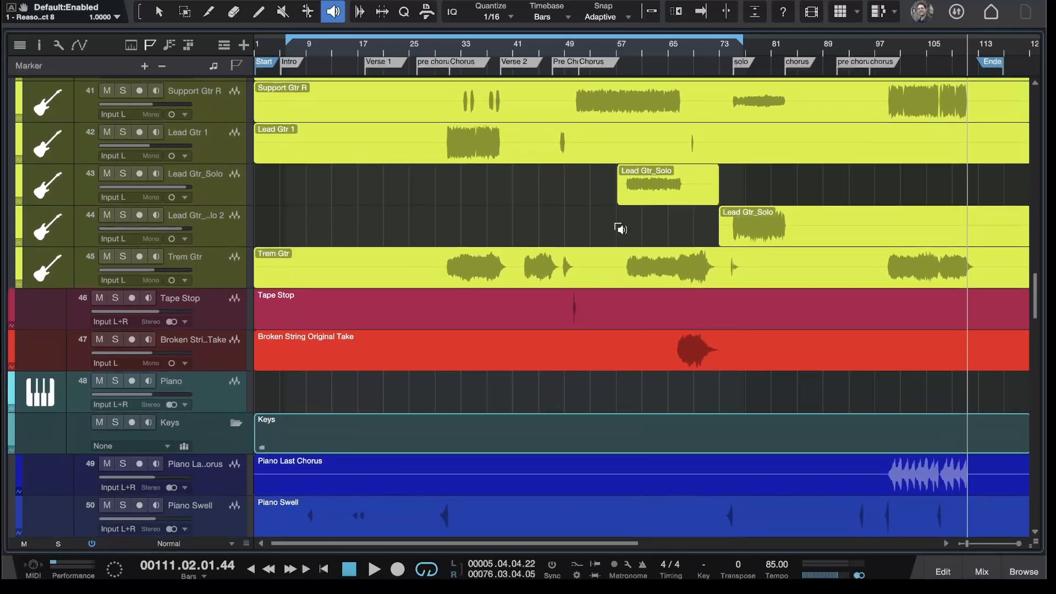
scroll(620, 228, down, 12)
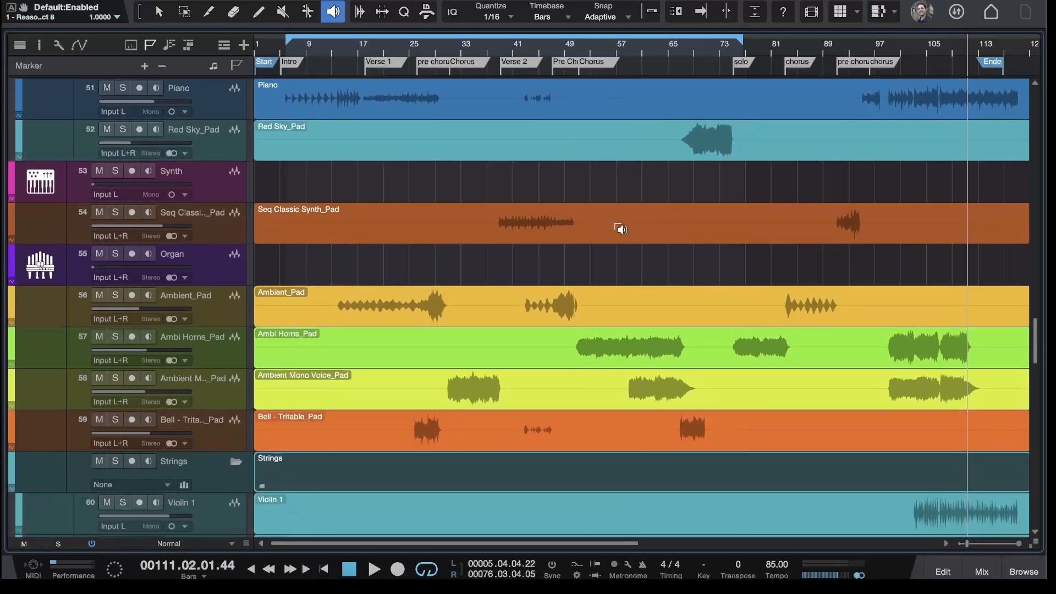
scroll(620, 229, down, 15)
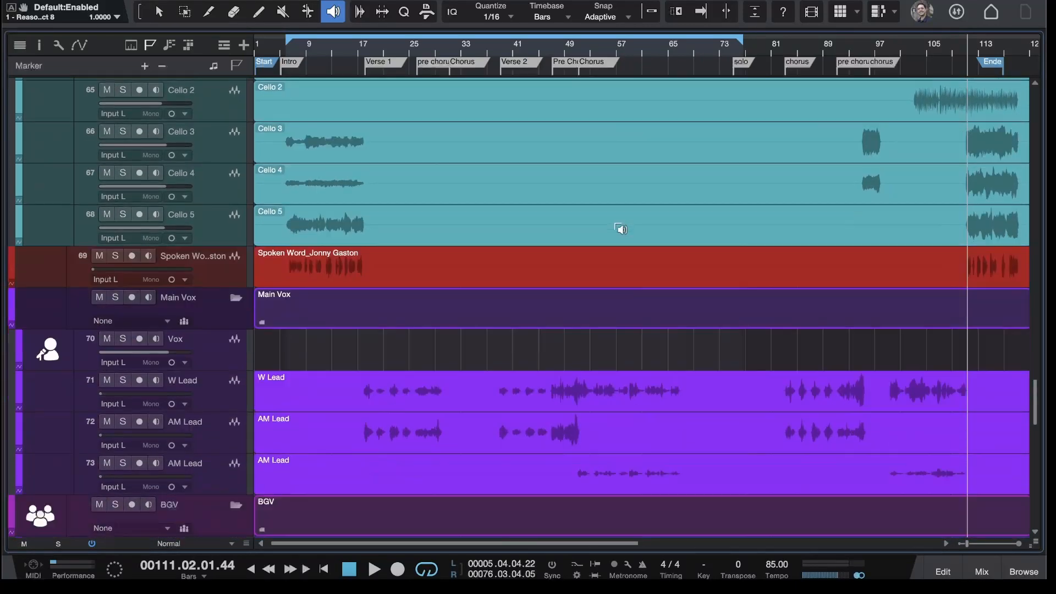
scroll(621, 229, down, 11)
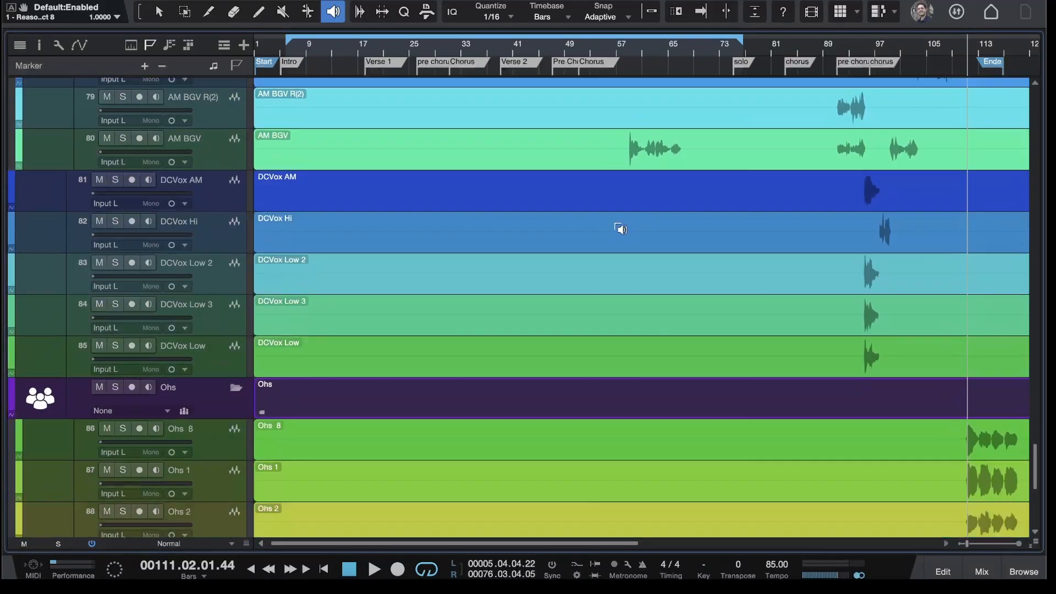
scroll(621, 229, up, 20)
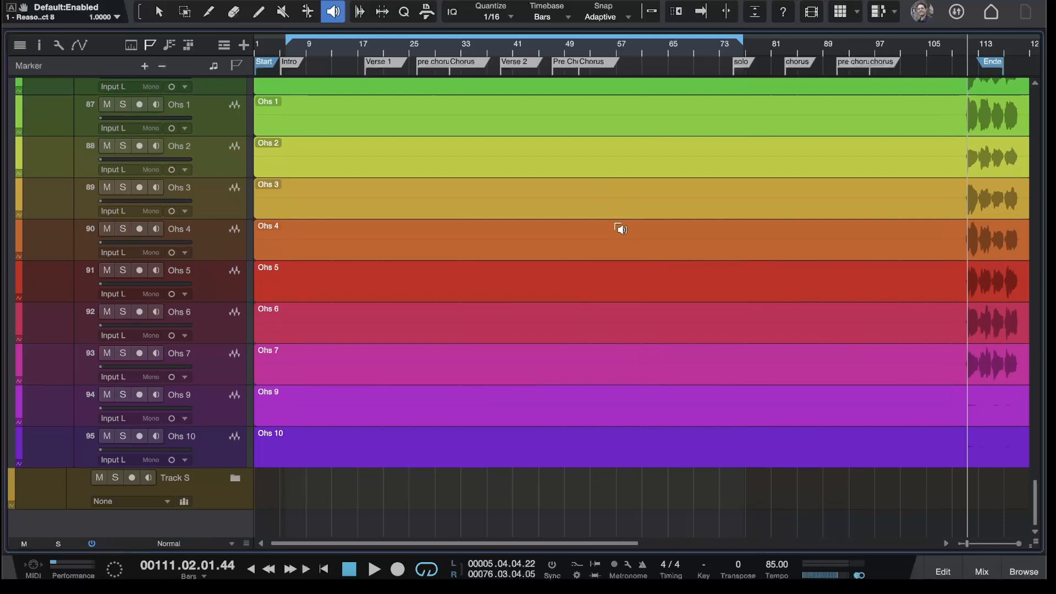
scroll(621, 229, up, 20)
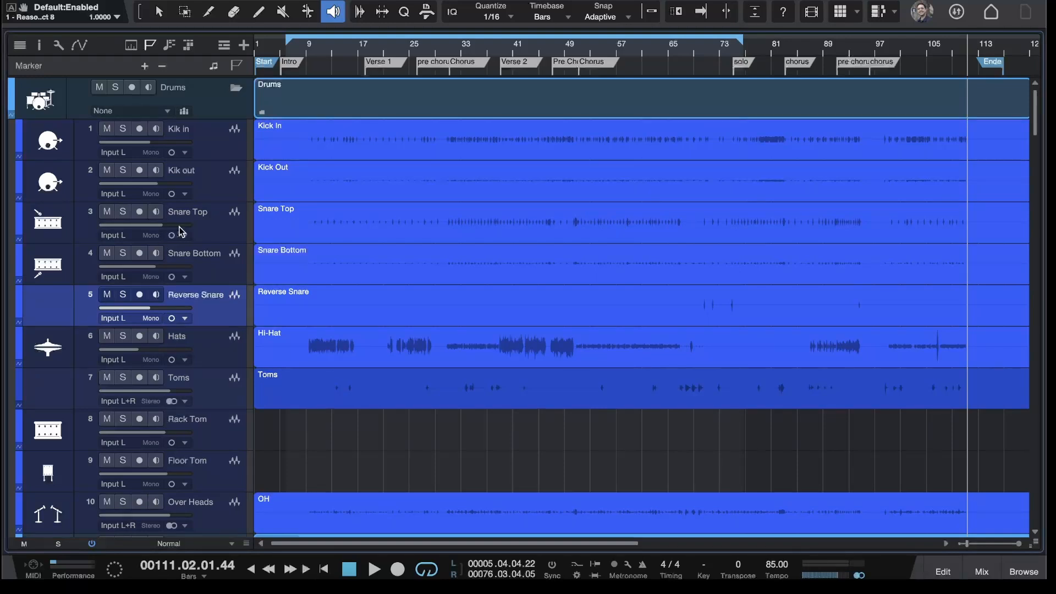
Step: Go through the arranged tracks once more, from drums, guitars and strings to backing vocals and the last Ohs track
scroll(179, 231, down, 5)
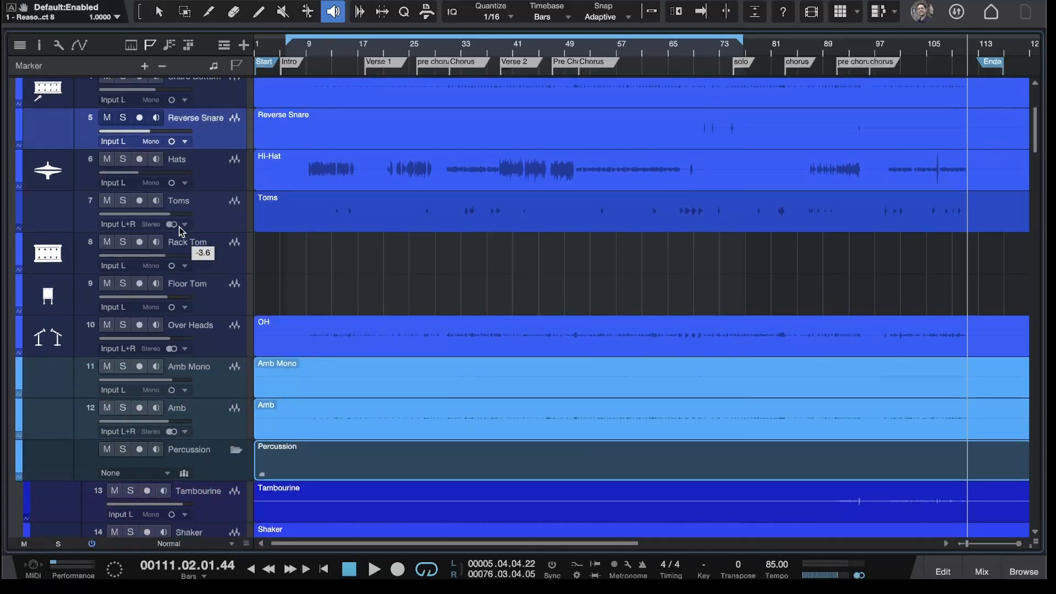
scroll(179, 230, down, 15)
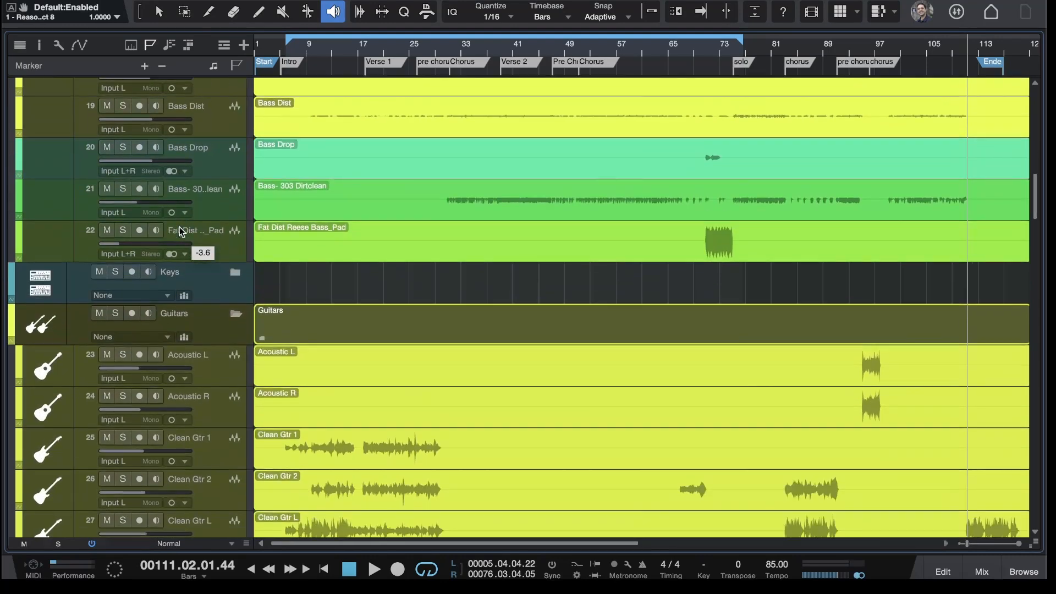
scroll(179, 230, down, 14)
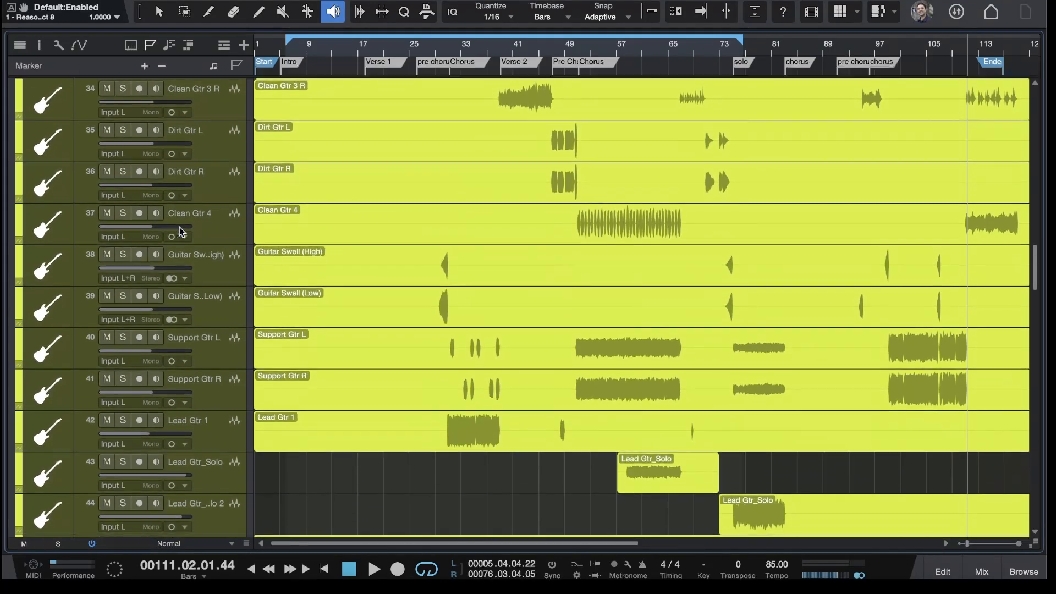
scroll(688, 295, down, 8)
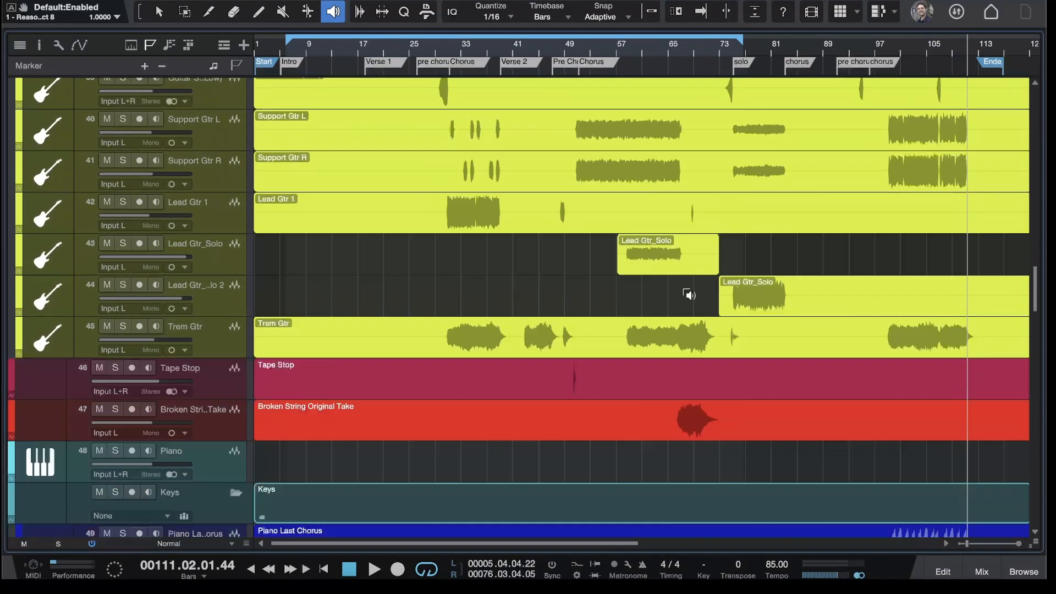
scroll(688, 294, down, 18)
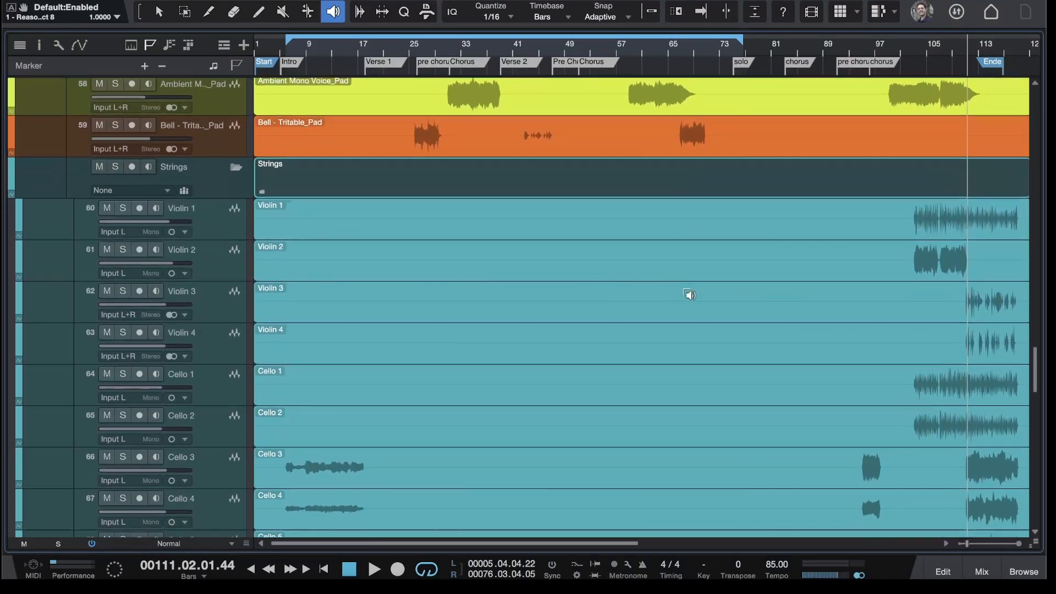
scroll(688, 295, down, 17)
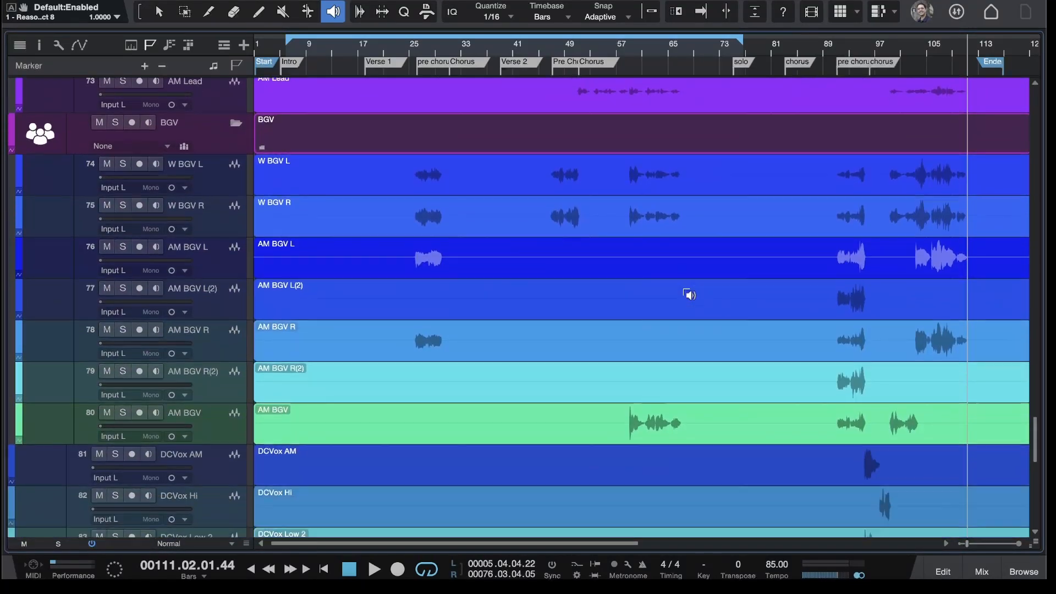
scroll(689, 295, down, 18)
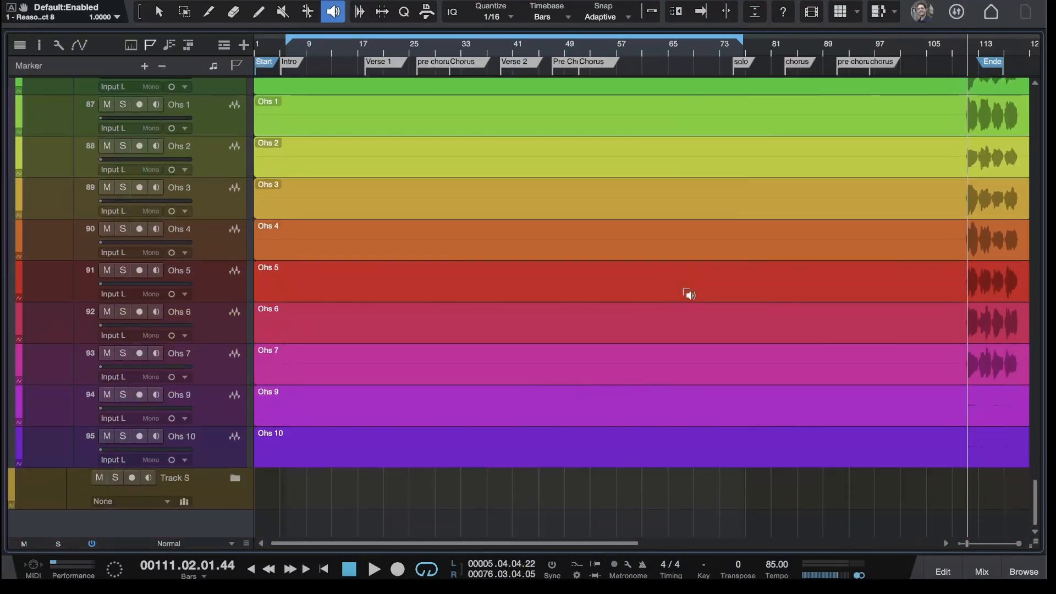
Step: Select the Ohs 9 track and audition its clip near the Ende marker with the Listen tool
scroll(274, 365, right, 10)
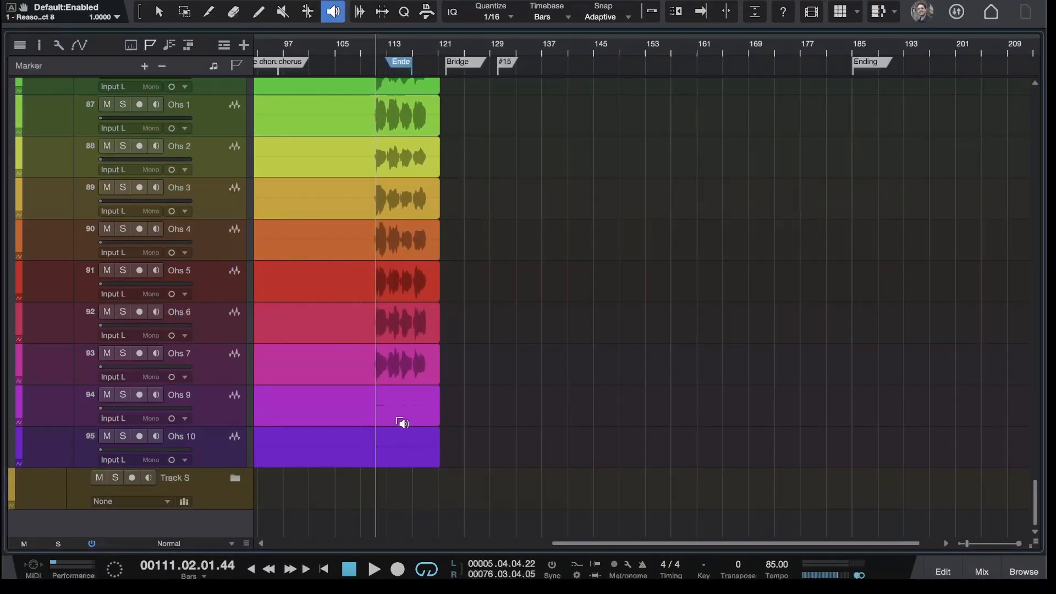
click(331, 411)
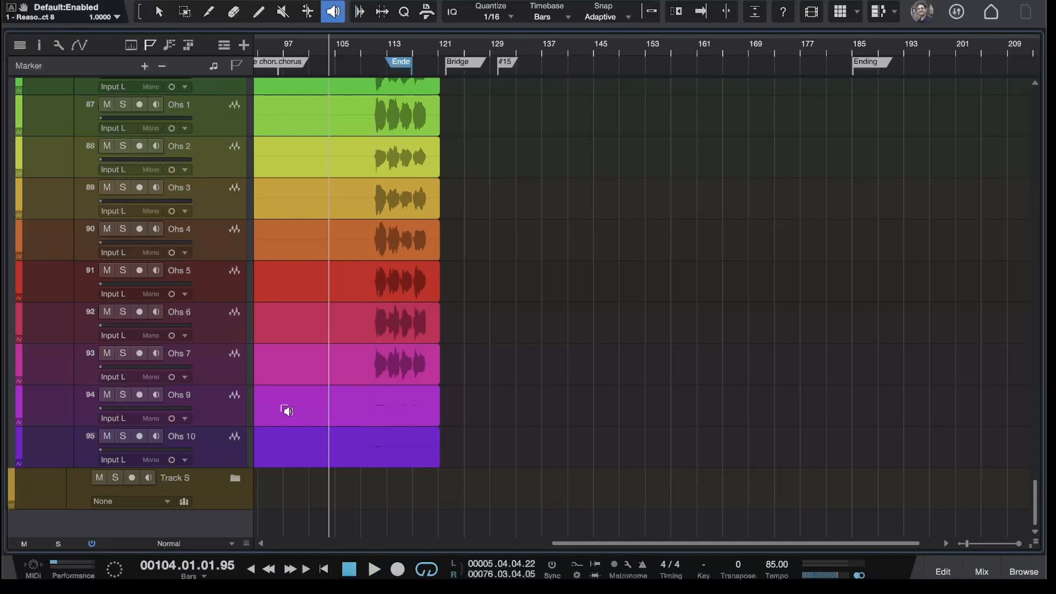
click(46, 407)
click(400, 419)
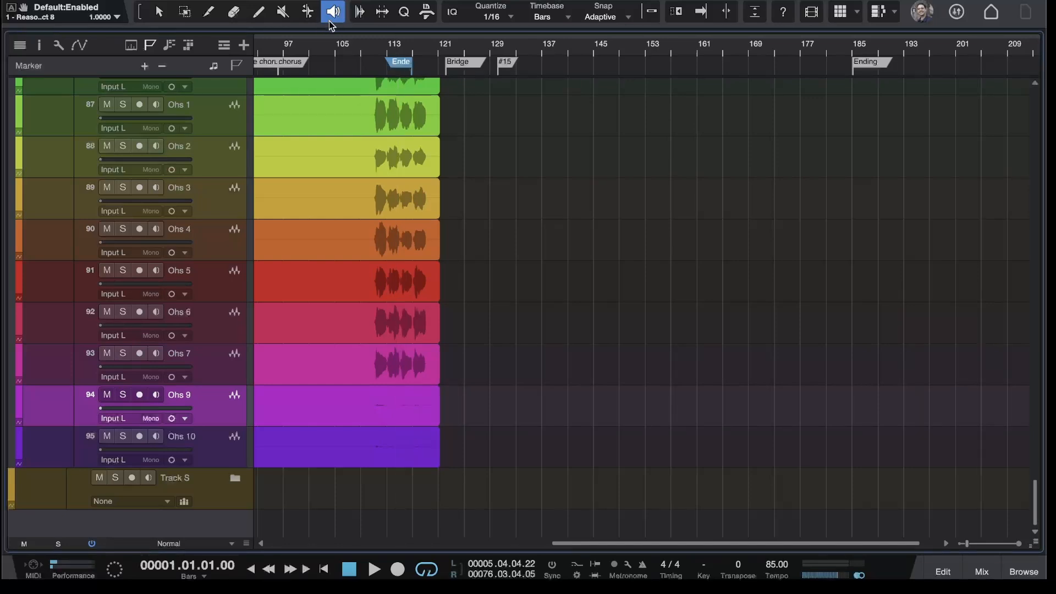
Step: Switch to the Arrow tool and normalize the quiet audio clips on the Ohs 9 and Ohs 10 tracks
click(159, 14)
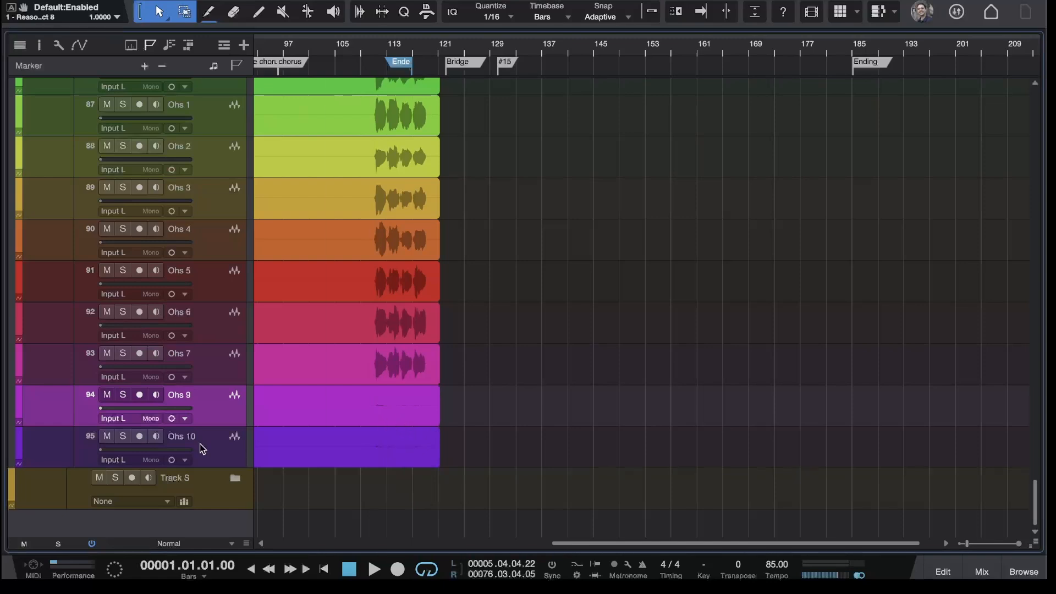
click(384, 423)
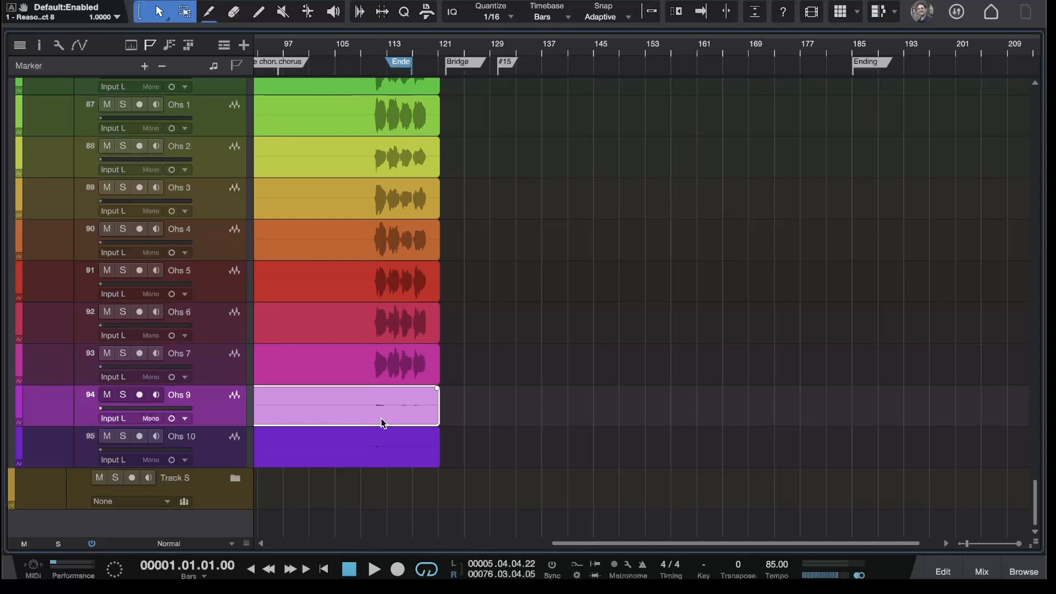
key(alt+n)
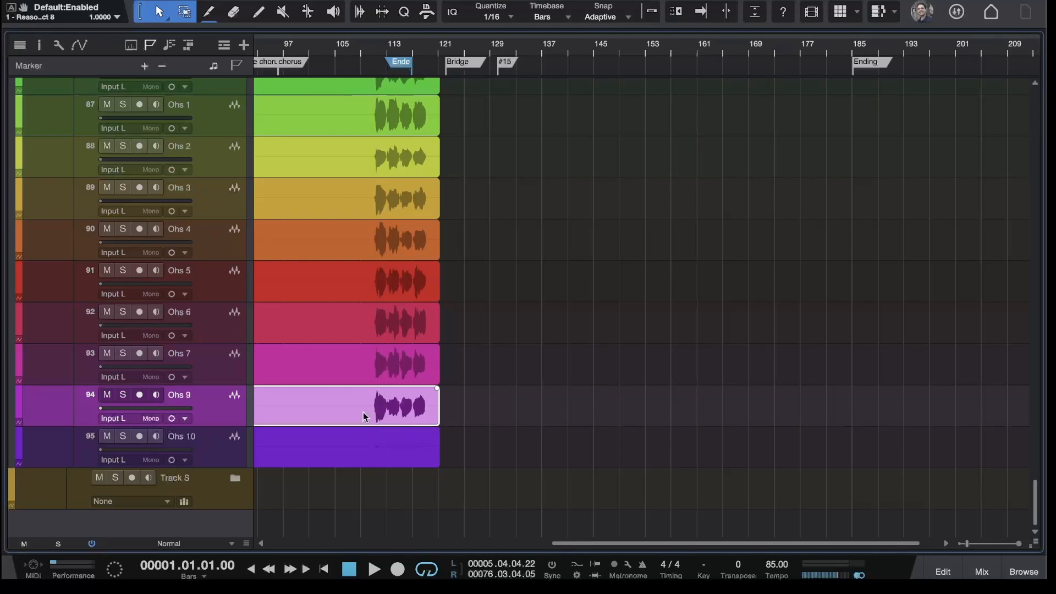
click(380, 456)
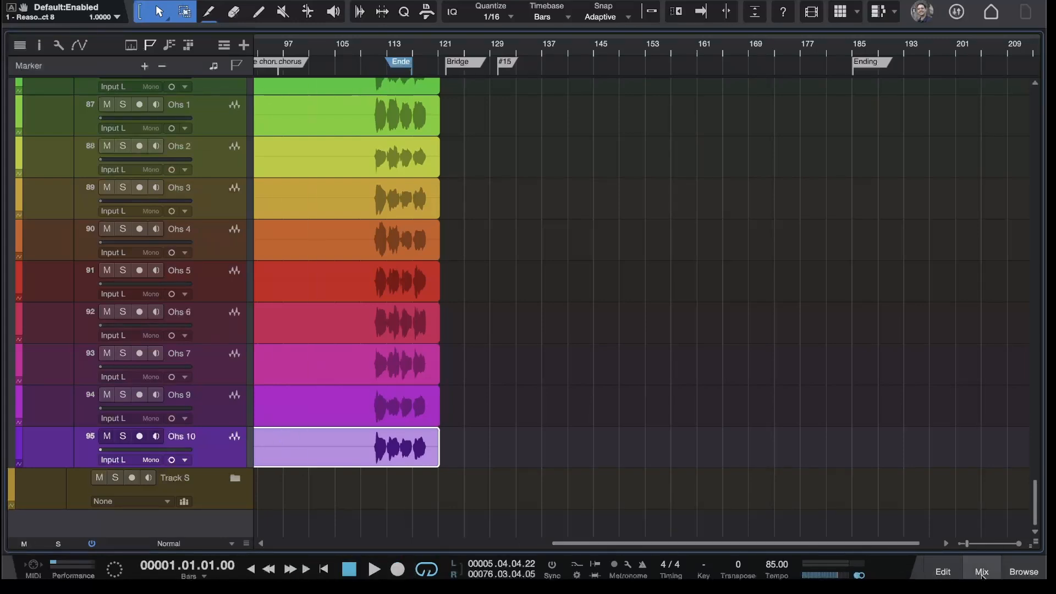
Step: Show the console again beneath the arrangement and return the track list to the Drums folder
click(981, 572)
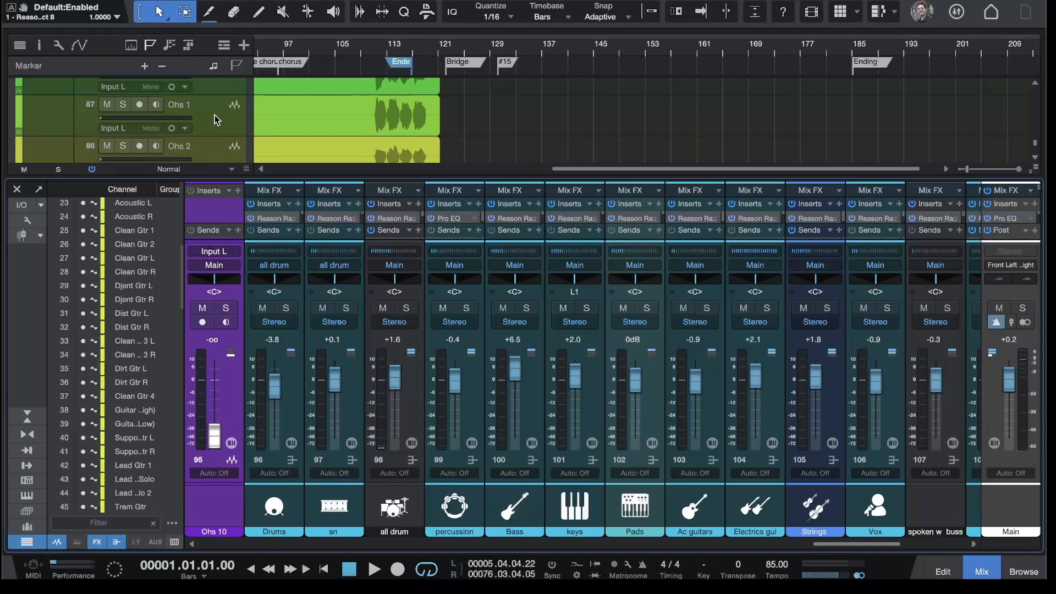
scroll(215, 117, up, 20)
scroll(215, 116, up, 18)
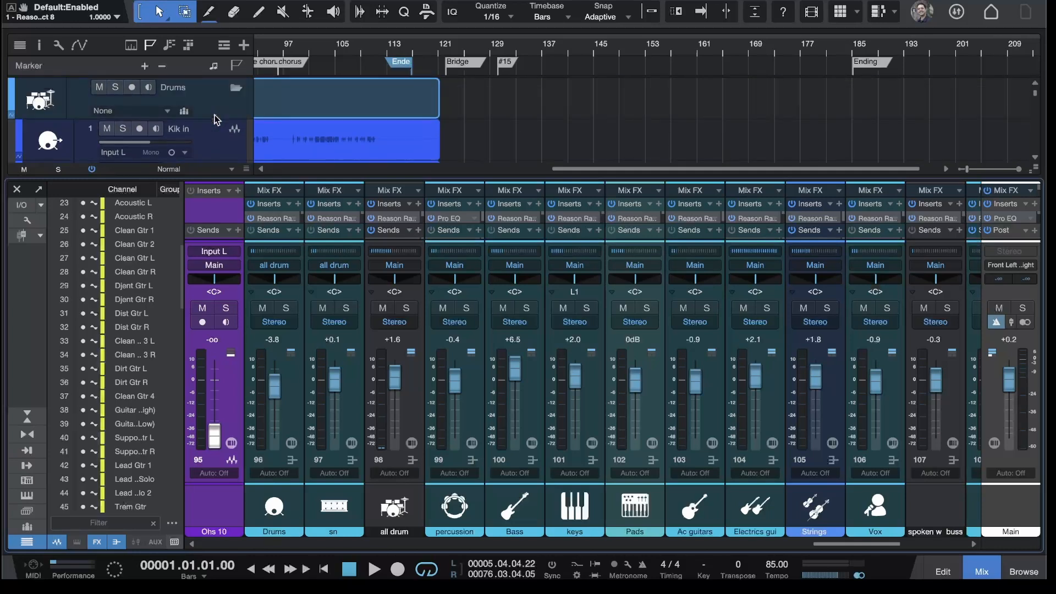
Step: Collapse the Drums folder in the track list
click(236, 88)
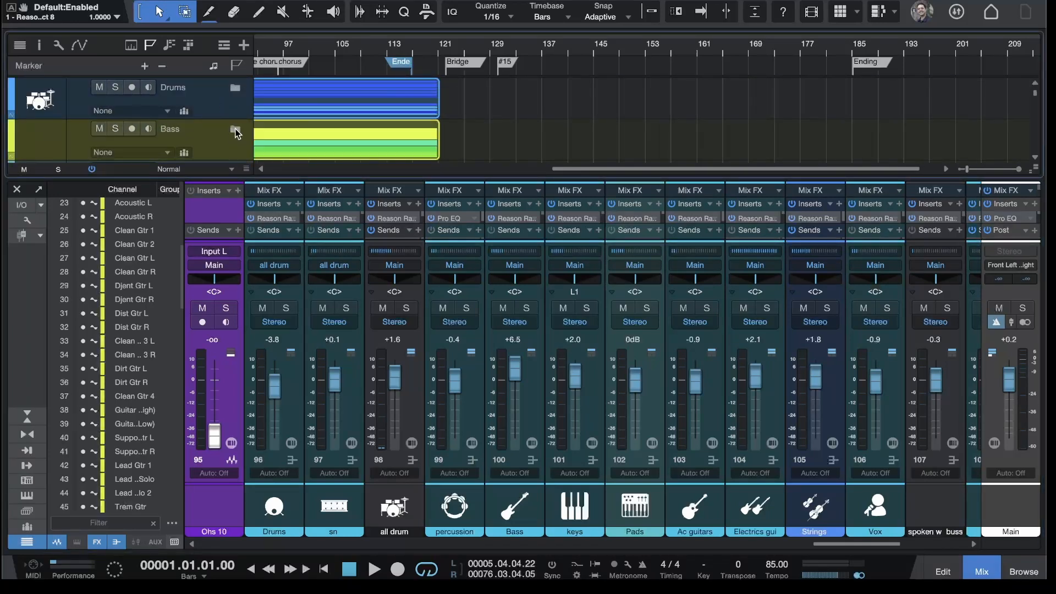
click(234, 89)
scroll(235, 88, down, 2)
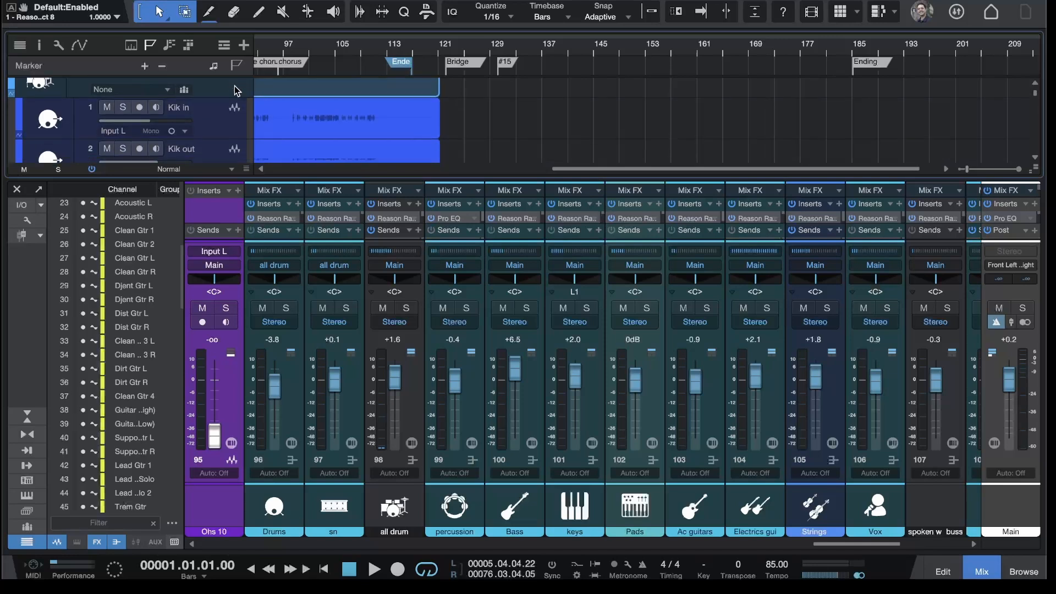
click(235, 90)
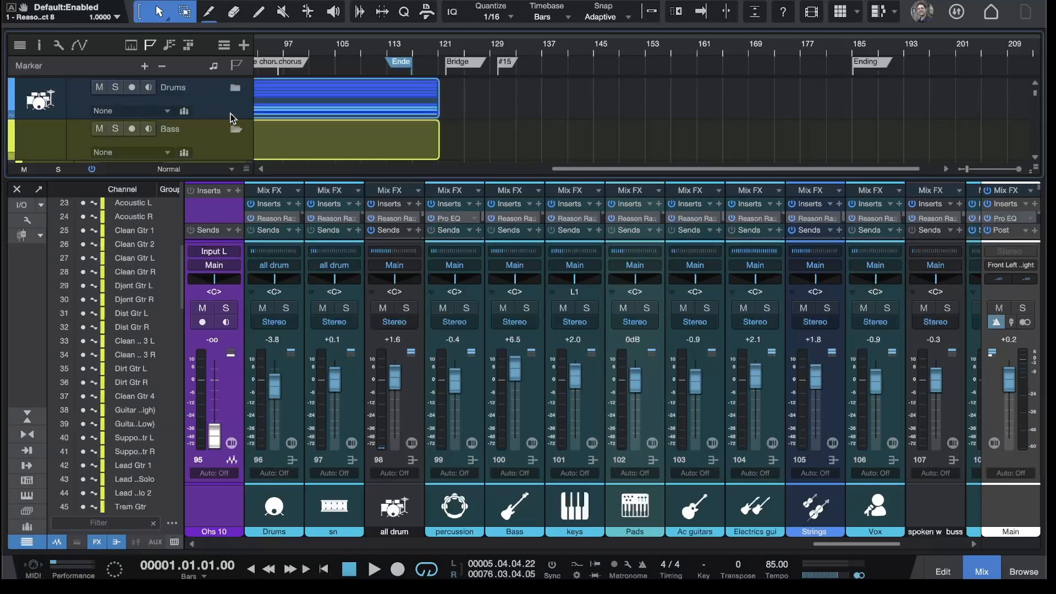
scroll(234, 139, down, 5)
scroll(233, 139, up, 5)
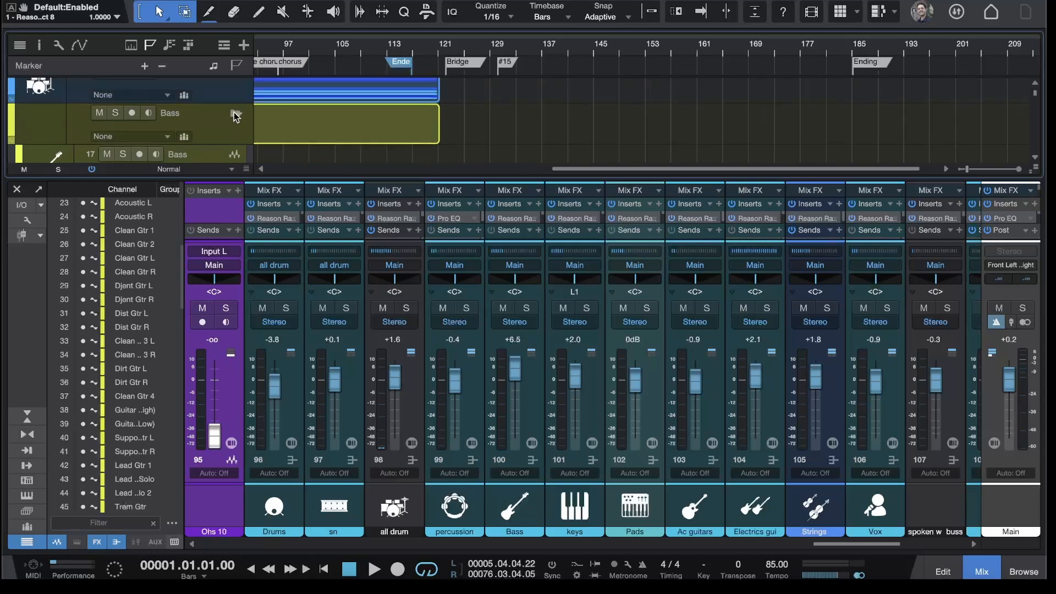
Step: Collapse the Bass and Guitars folders in the track list
click(236, 113)
scroll(233, 117, down, 2)
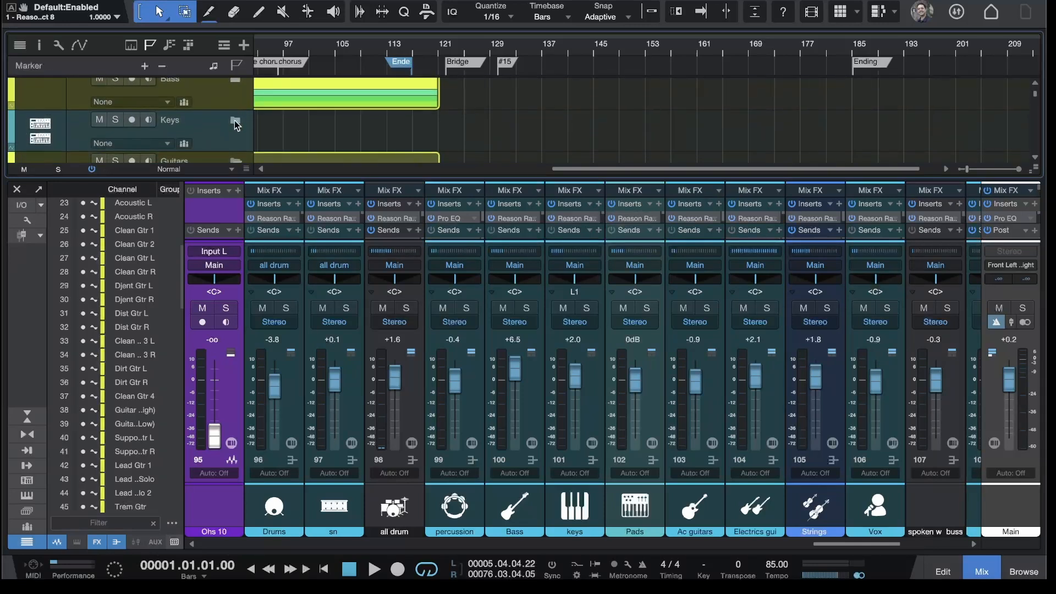
scroll(235, 126, down, 2)
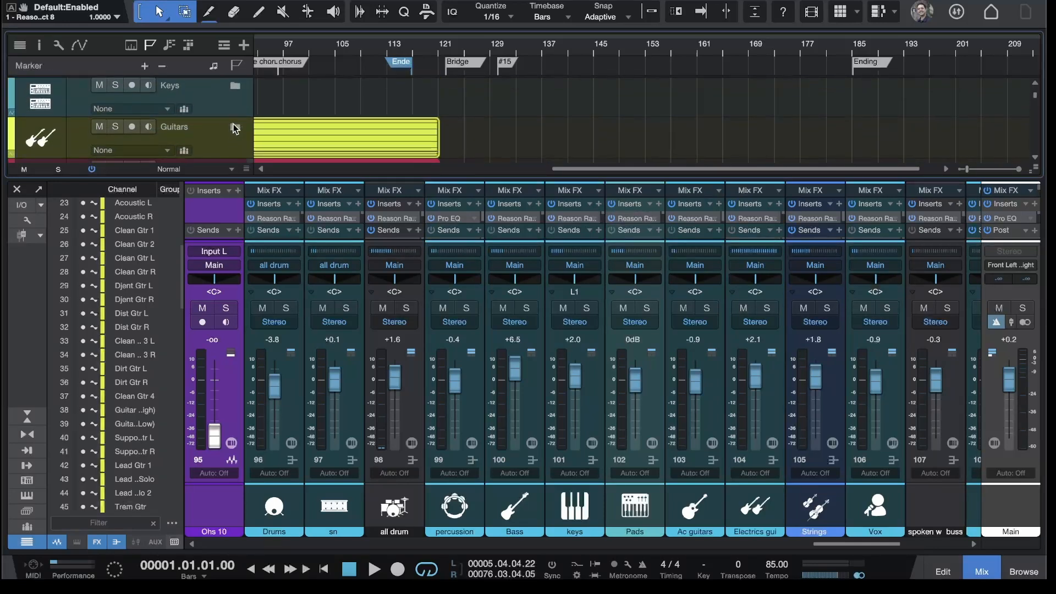
click(235, 128)
scroll(235, 128, down, 3)
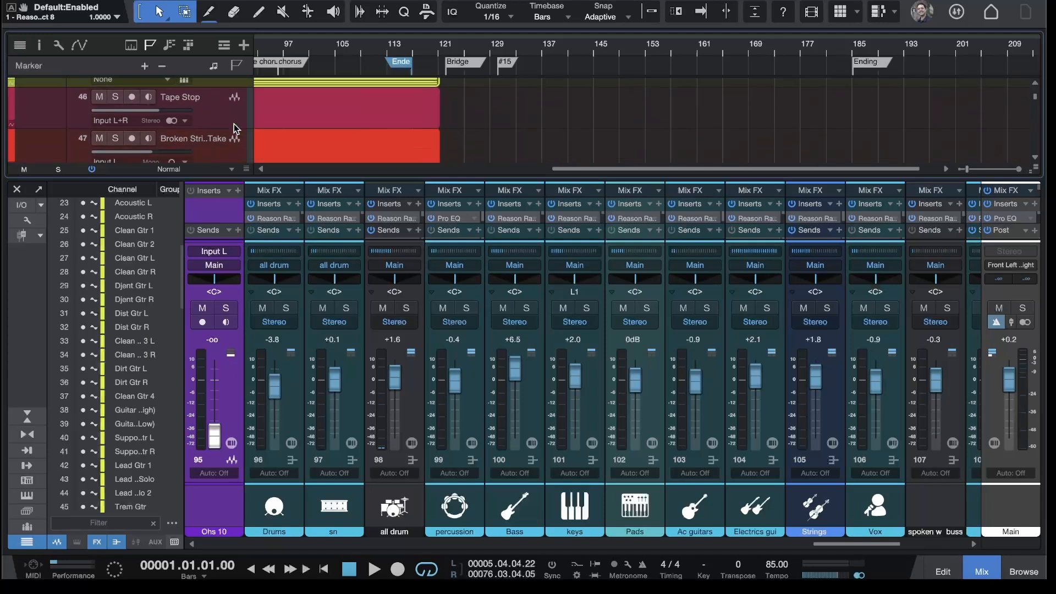
Step: Look through the console's channel list and strips, going from the backing vocals back to the guitars, bass and drums
scroll(131, 363, down, 9)
scroll(130, 363, up, 8)
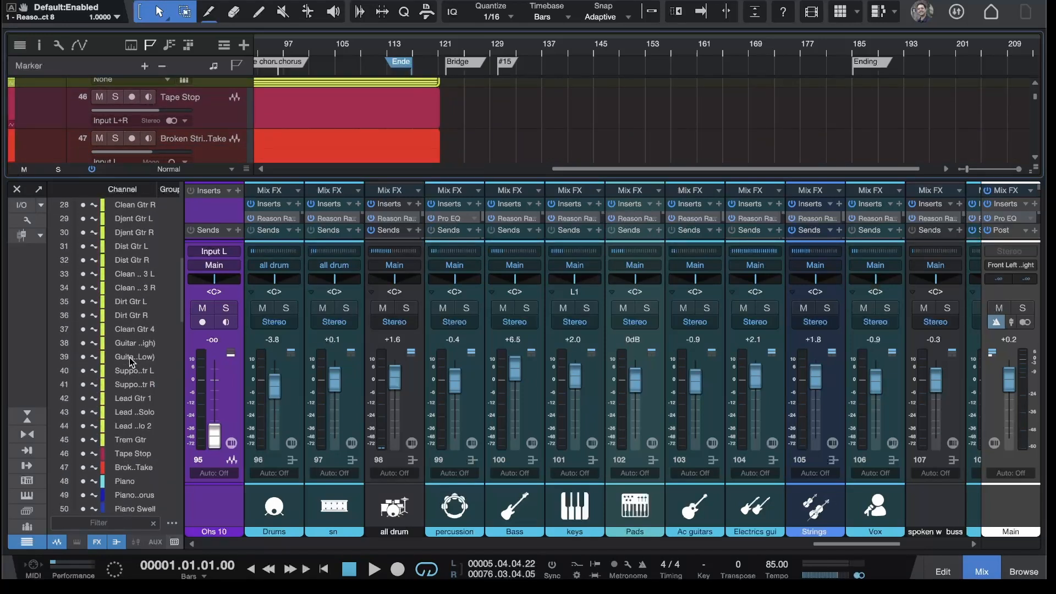
scroll(131, 375, up, 4)
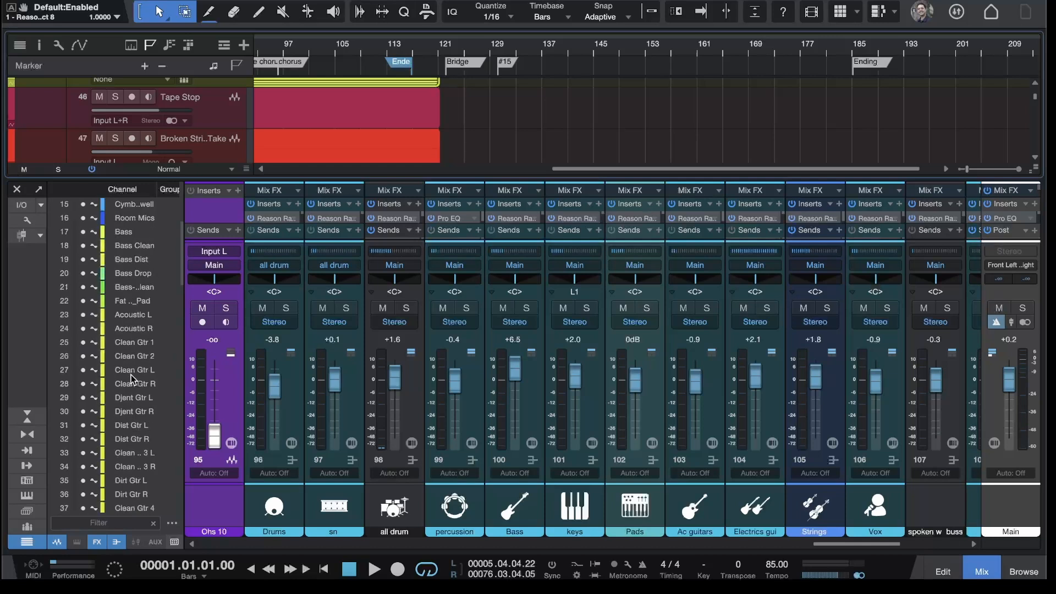
scroll(131, 375, down, 1)
scroll(131, 374, down, 3)
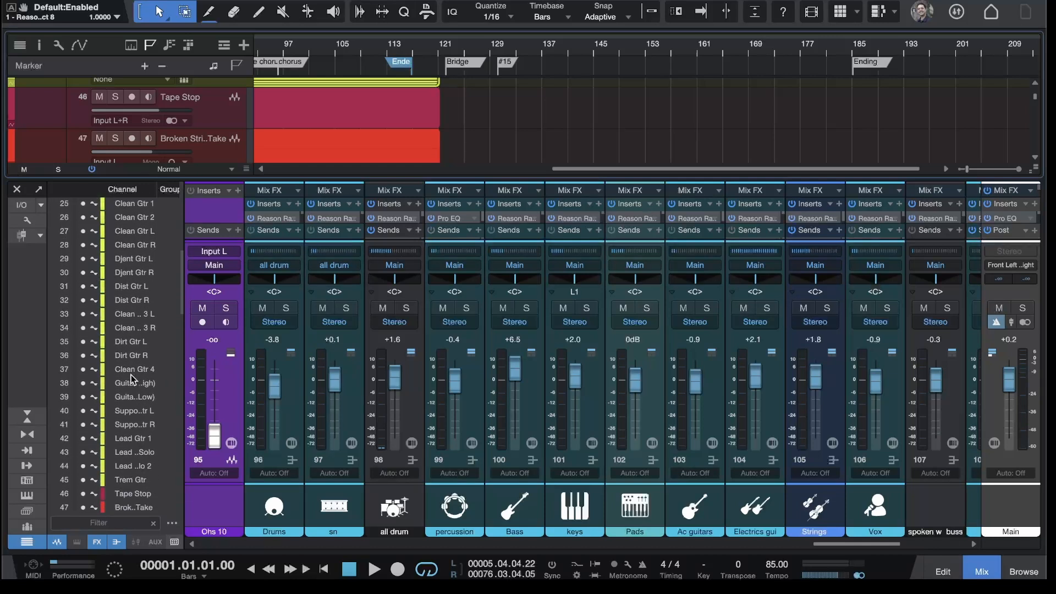
scroll(752, 407, left, 15)
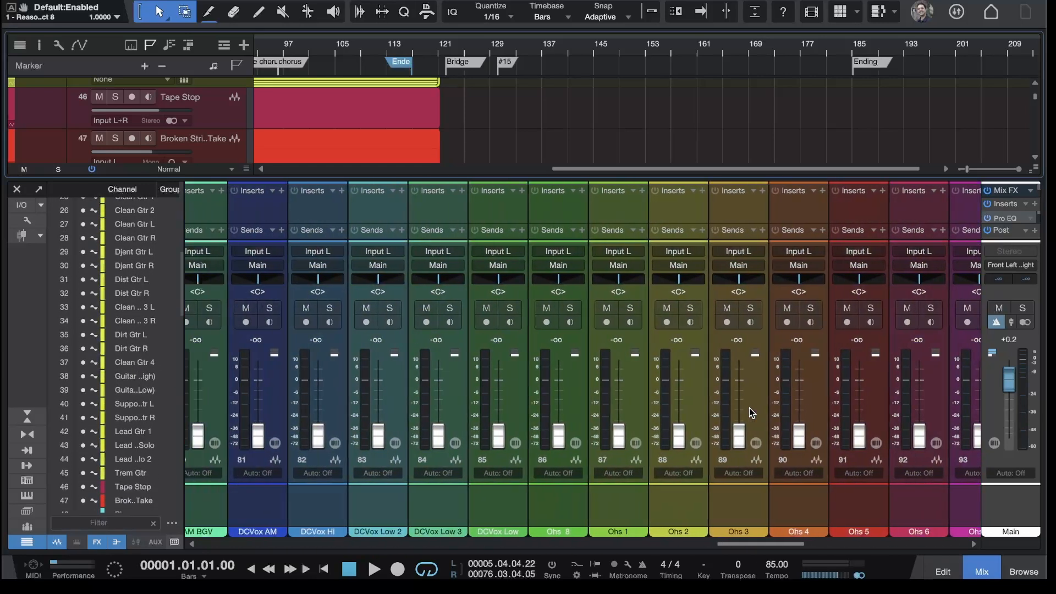
scroll(750, 408, left, 15)
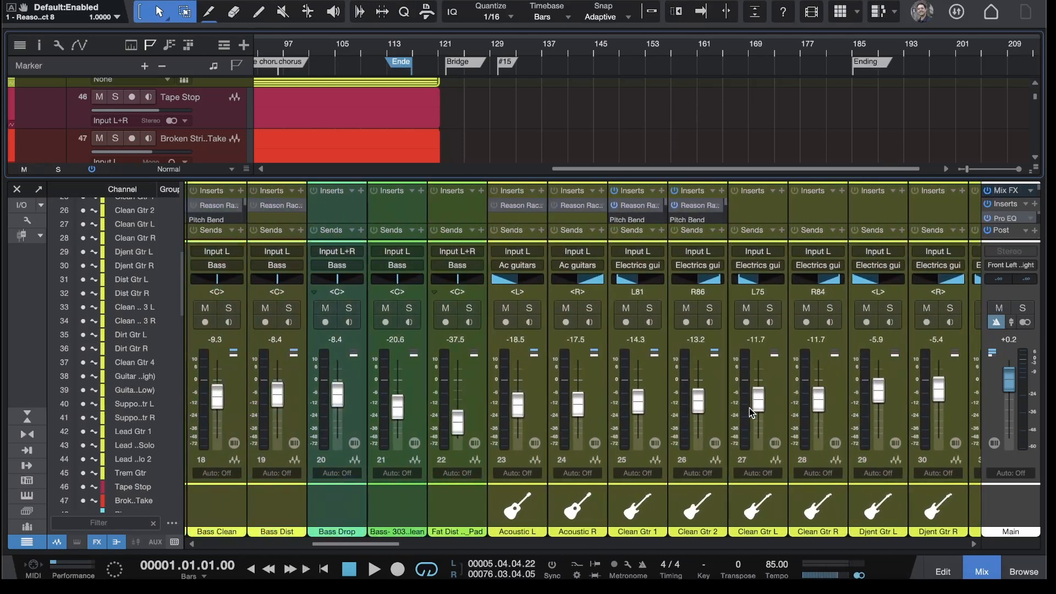
Step: Find the Lead Gtr_Solo channel in the console's channel list and select it to bring up its strip
scroll(141, 309, up, 5)
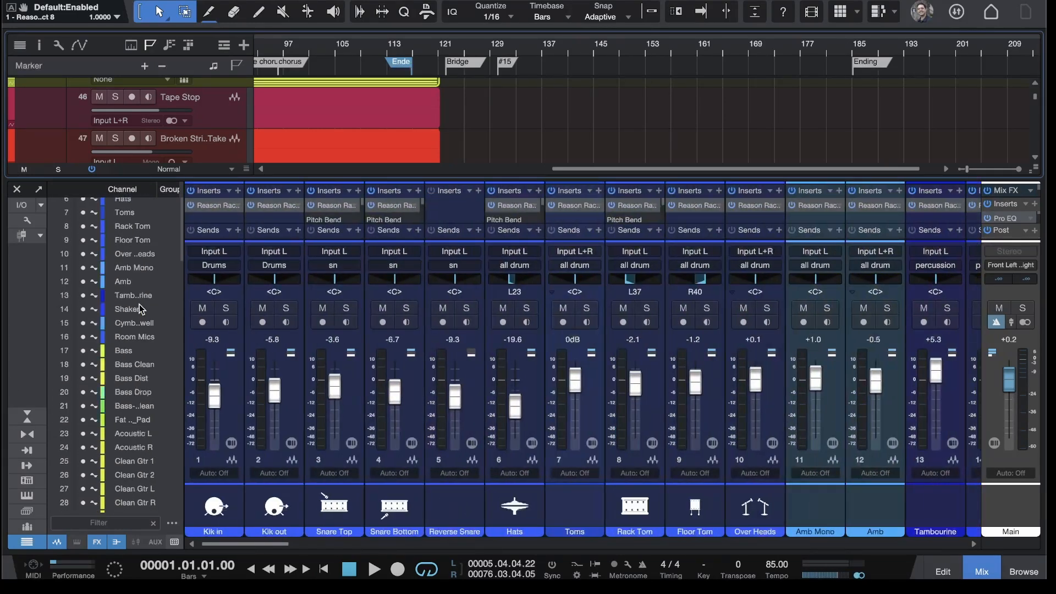
scroll(141, 310, down, 2)
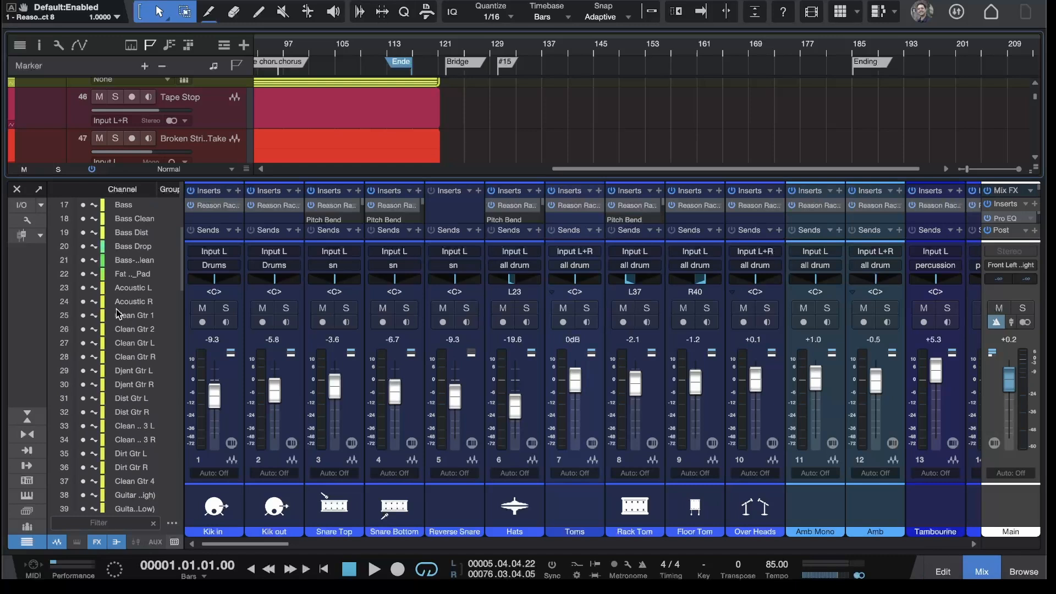
scroll(131, 318, down, 5)
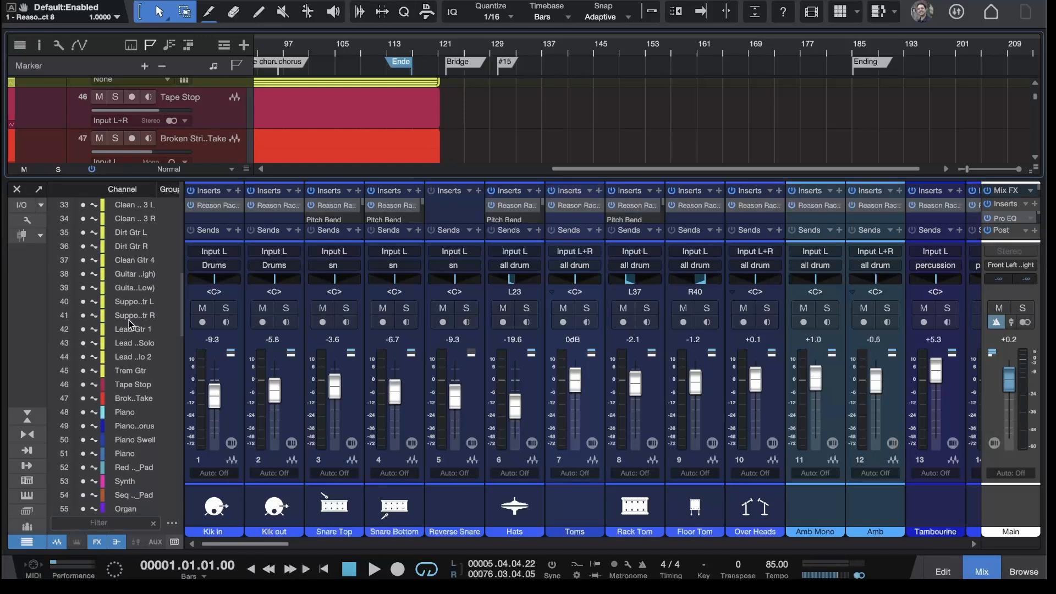
click(127, 345)
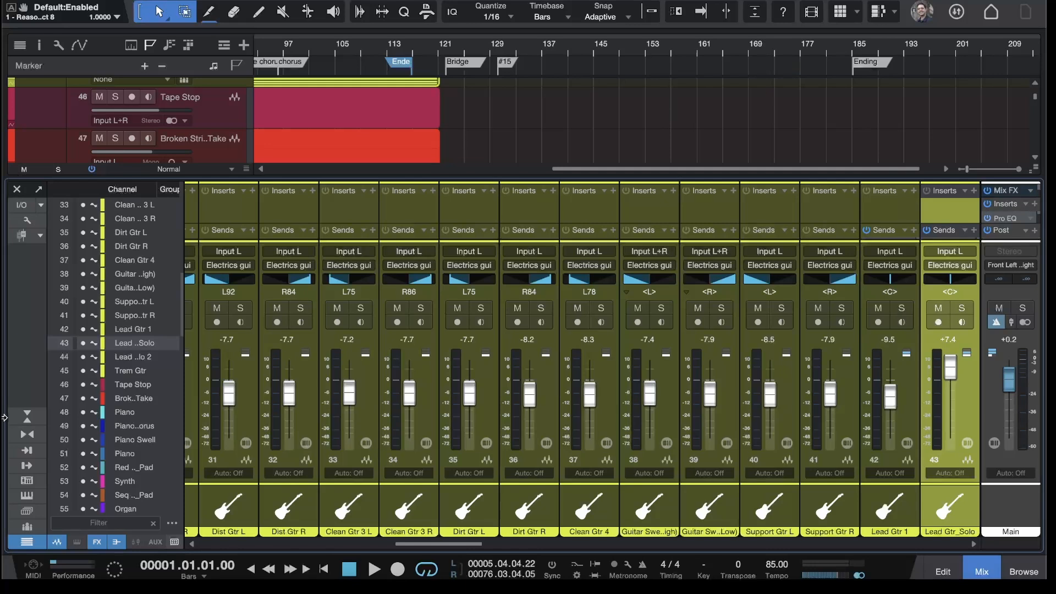
Step: Switch the Colorize channel strips option off and back on in the console options to compare the two looks
click(26, 221)
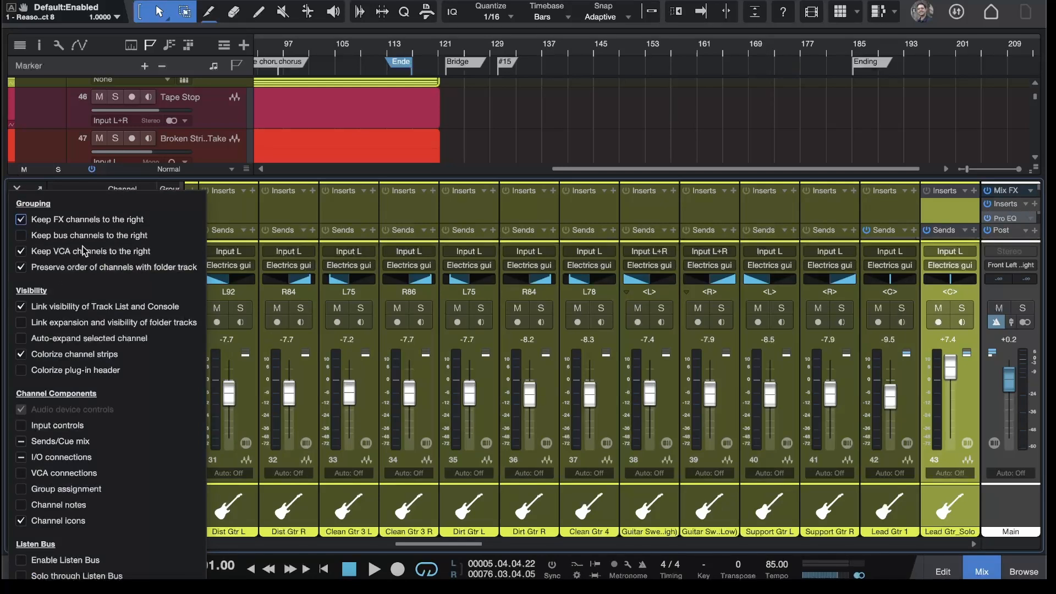
click(21, 355)
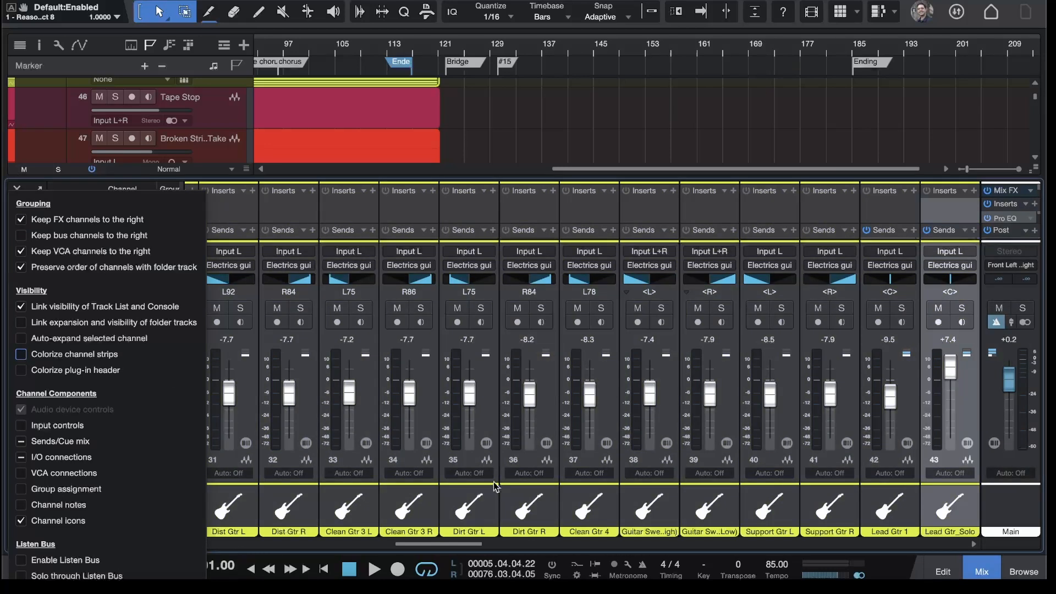
click(21, 355)
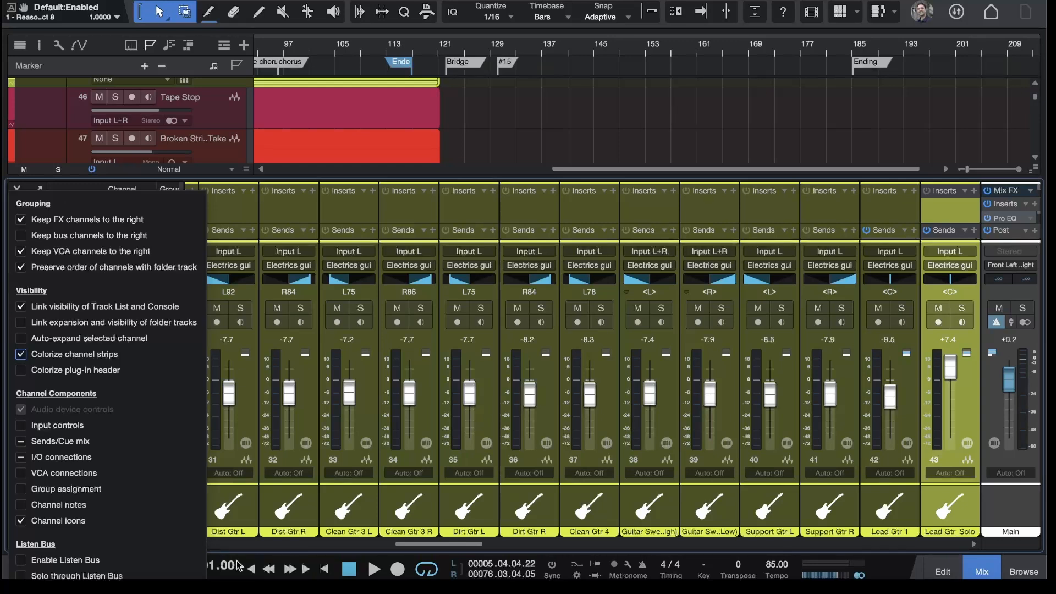
click(234, 577)
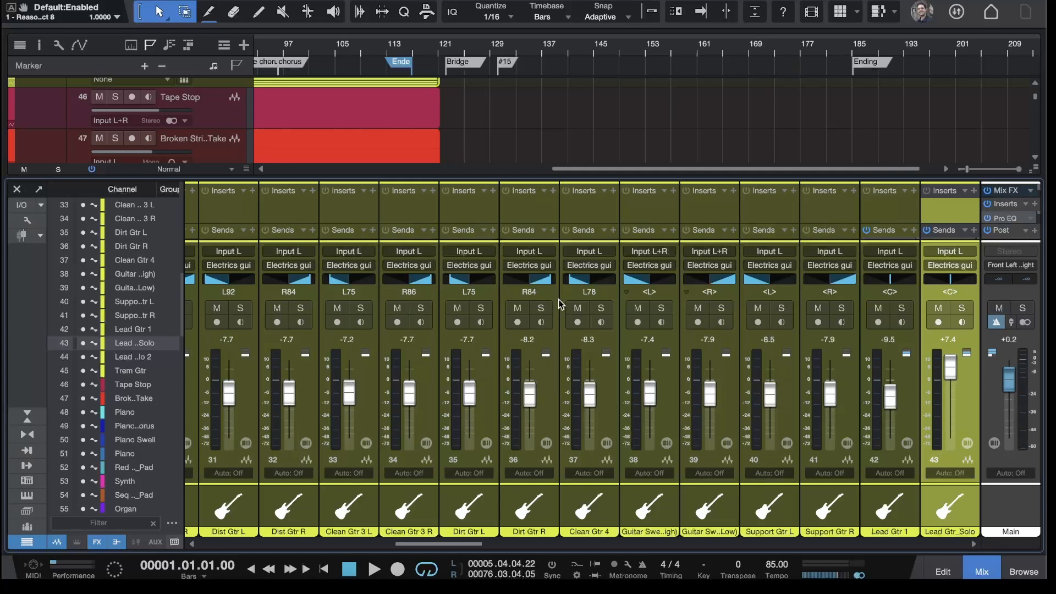
Step: Review the console strips from the guitars and keys through the instrument and vocal buses to the reverb and delay FX channels
scroll(561, 303, left, 3)
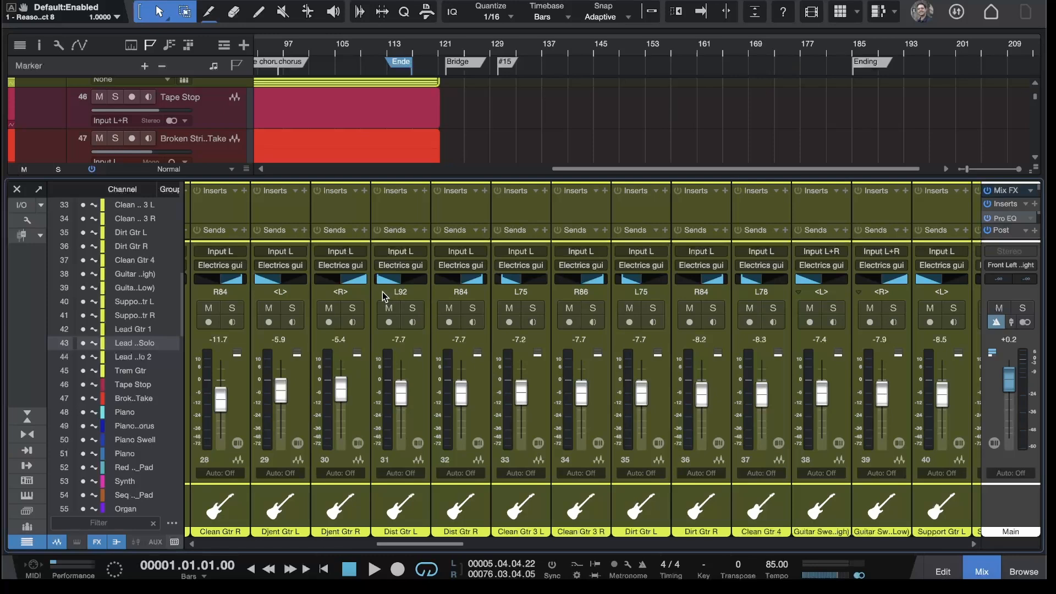
scroll(591, 289, right, 10)
scroll(591, 289, left, 10)
scroll(593, 288, right, 14)
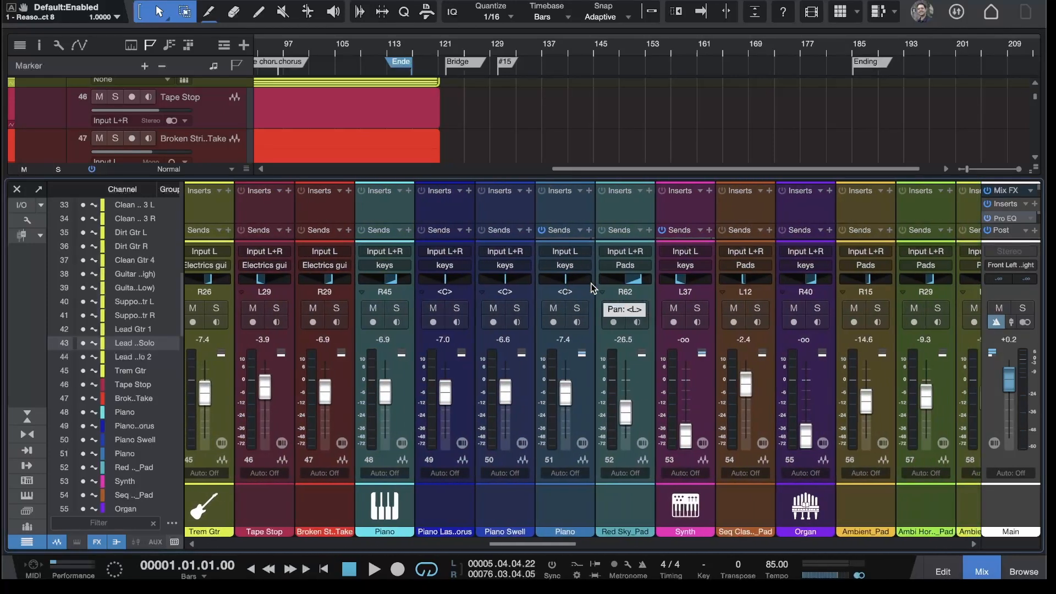
scroll(715, 436, right, 20)
scroll(738, 404, right, 20)
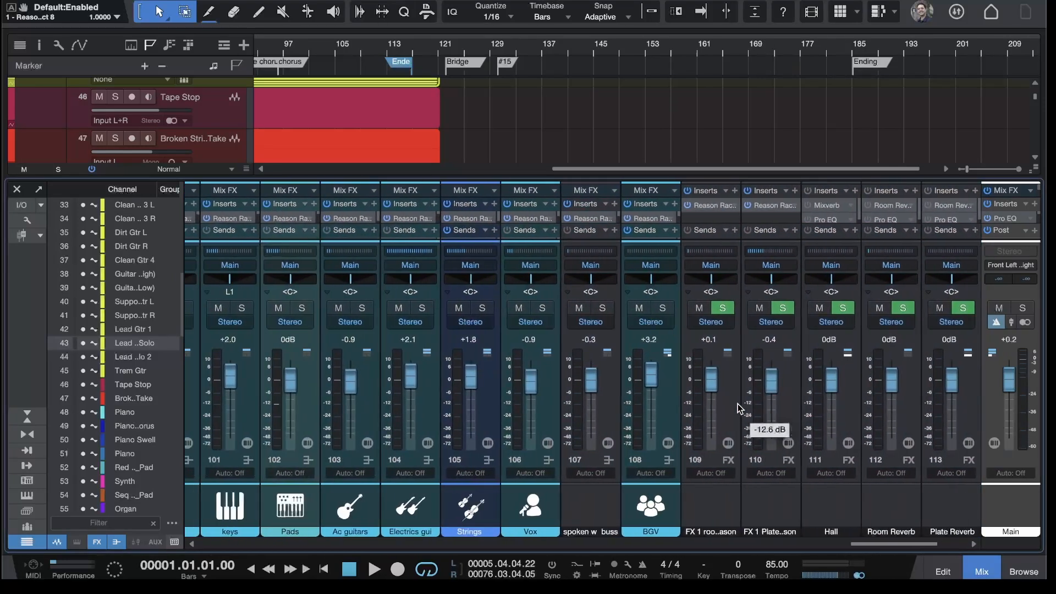
scroll(740, 410, left, 3)
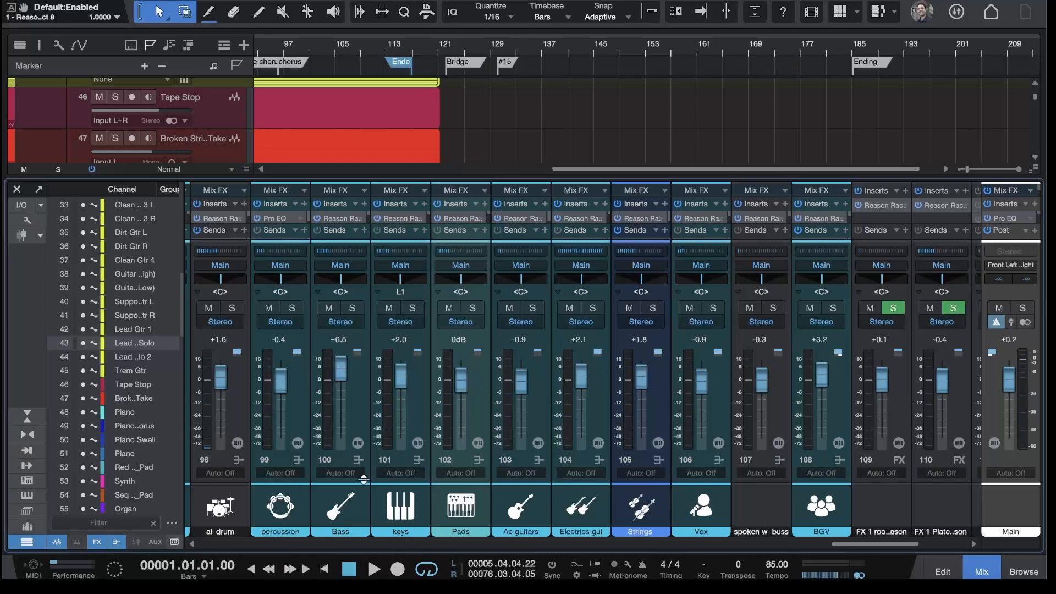
scroll(449, 438, right, 6)
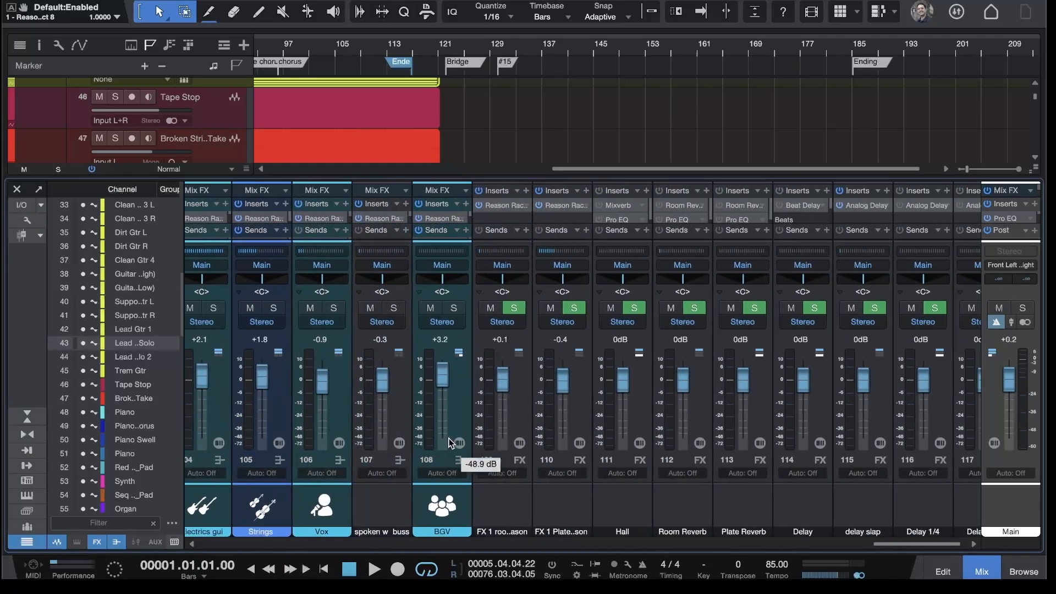
scroll(449, 437, right, 1)
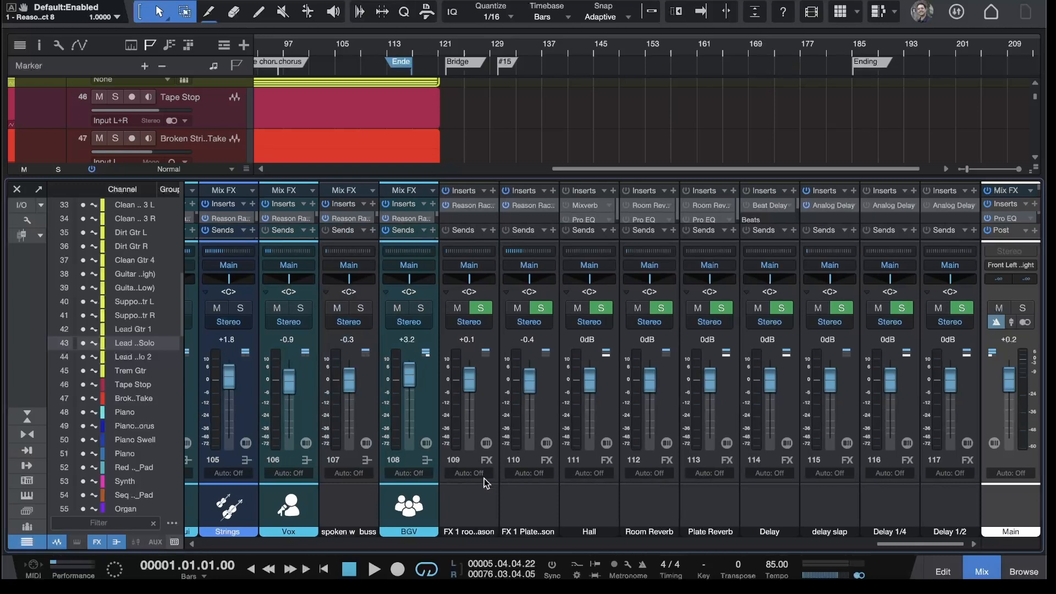
scroll(598, 463, left, 1)
scroll(598, 463, right, 1)
Step: Inspect the Reason Rack effect chains on the FX 1 room and FX 1 Plate reverb channels
click(470, 206)
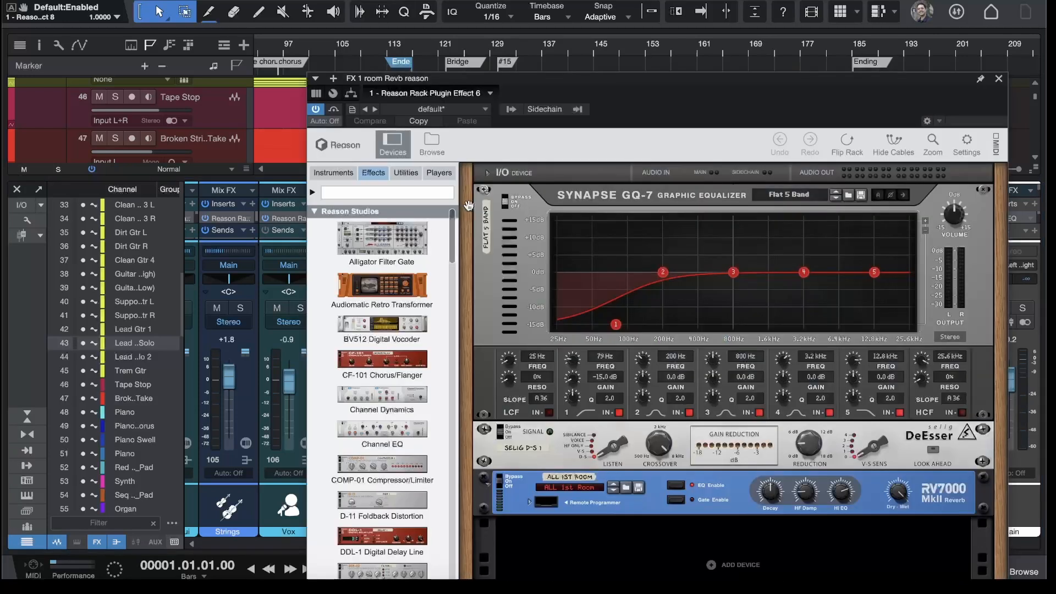
drag(708, 81, 551, 28)
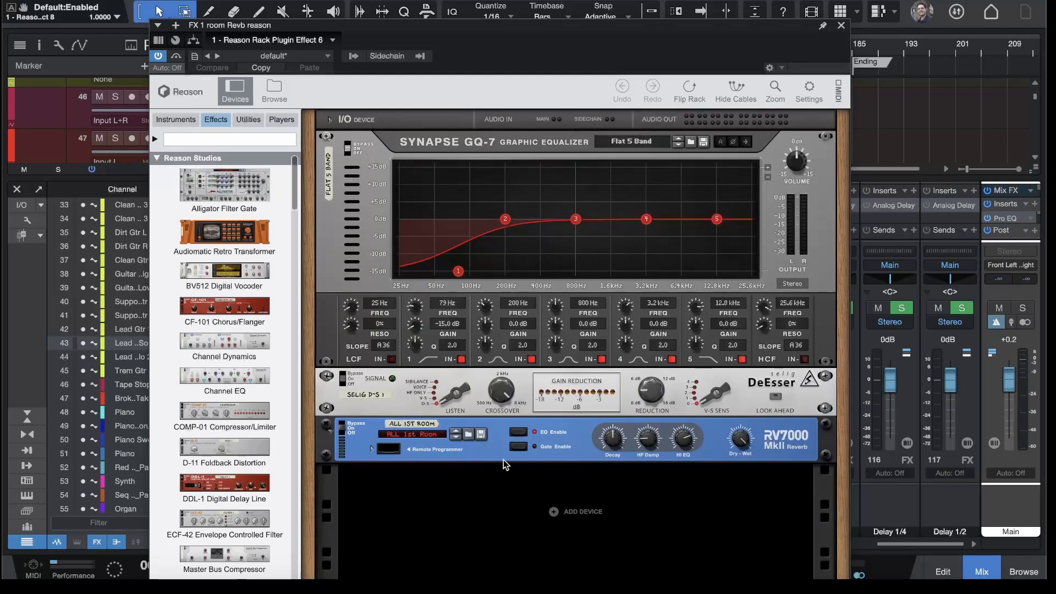
click(840, 26)
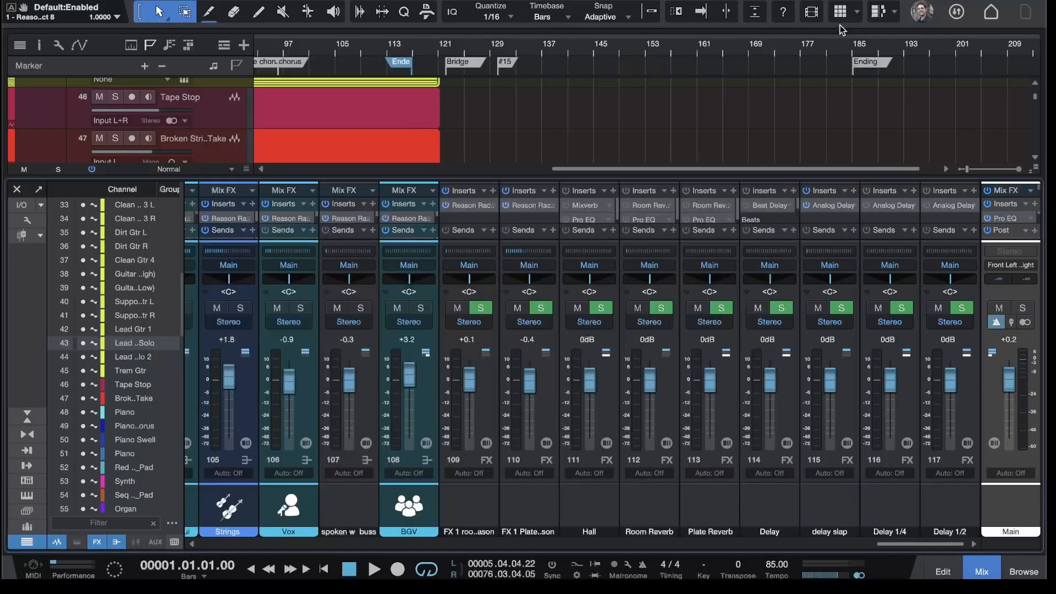
click(523, 206)
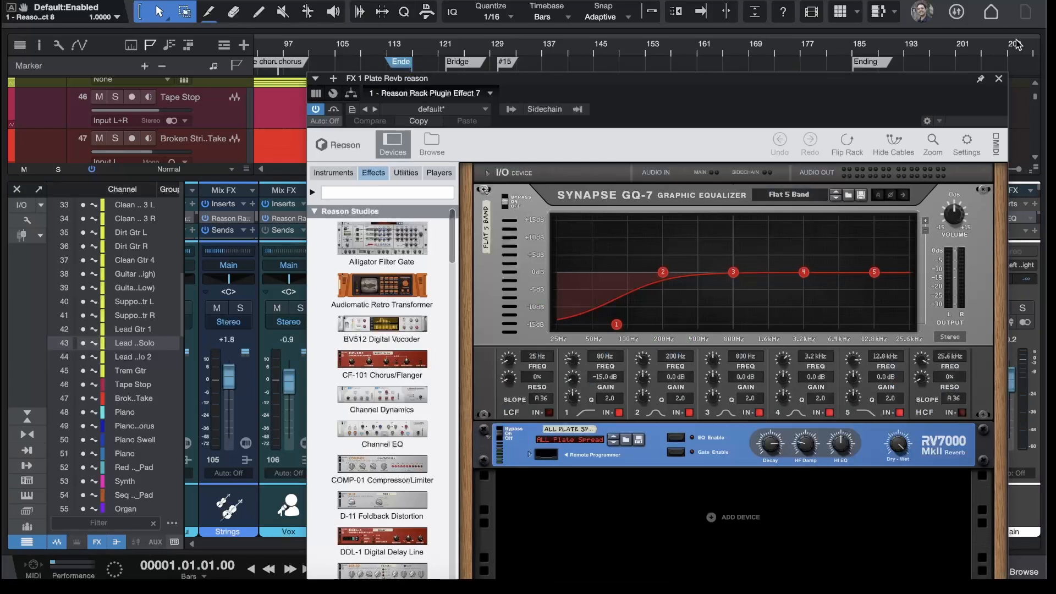
click(999, 78)
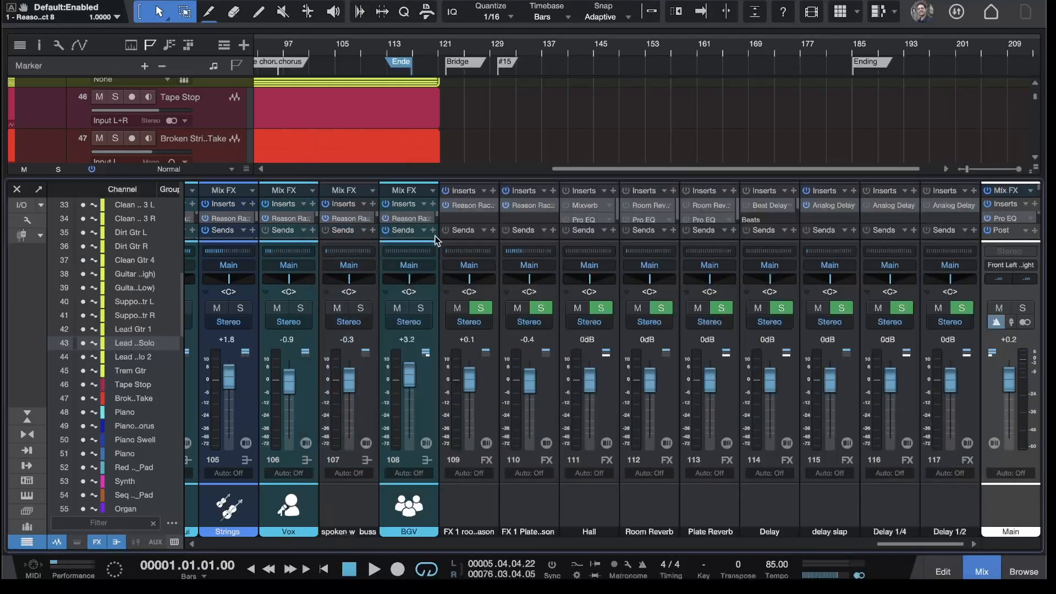
Step: Toggle the Selig DeEsser's bypass switch in the FX 1 room reverb's Reason Rack and return to the bus channels
click(469, 206)
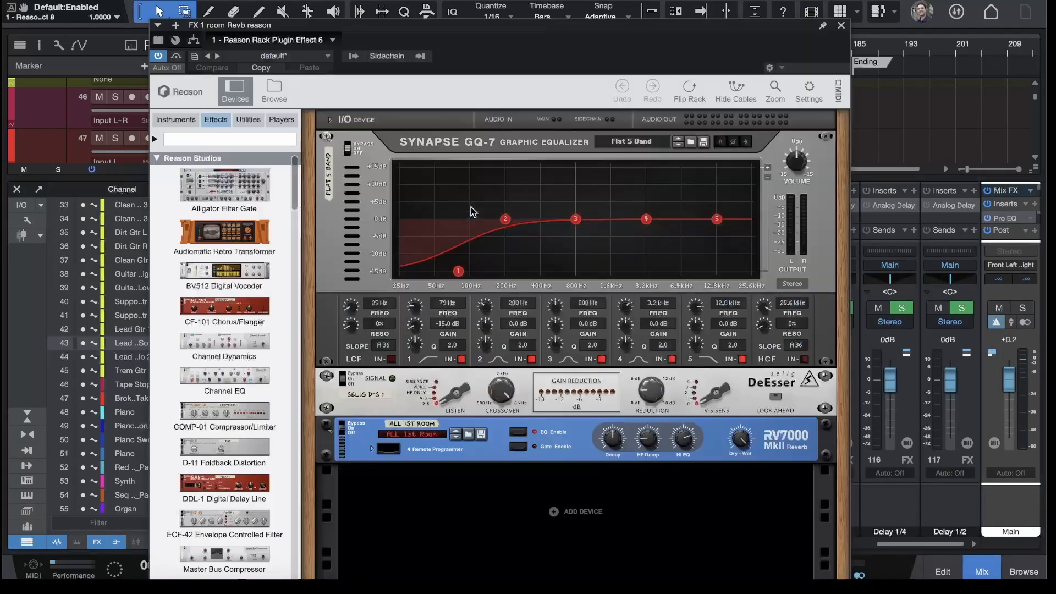
click(341, 380)
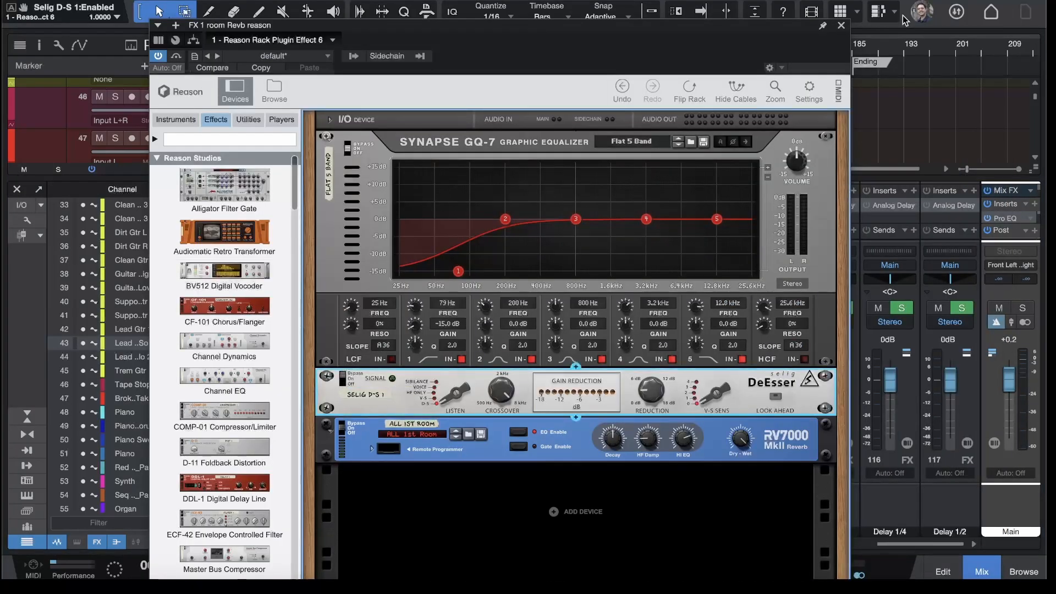
click(841, 25)
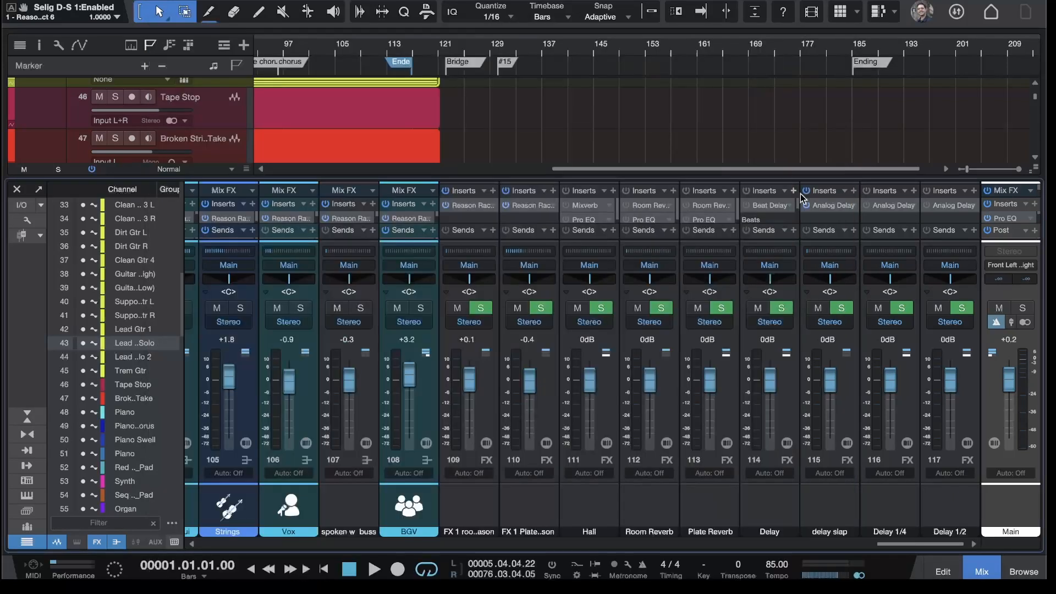
scroll(397, 241, left, 5)
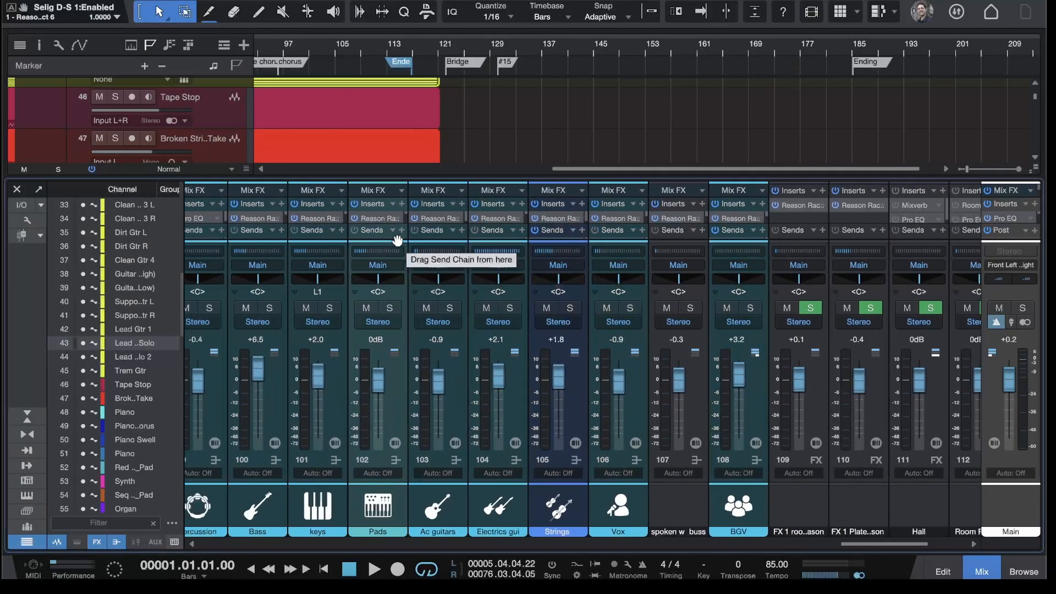
Step: Review the console strips from the bus channels back to the Kik in drums and forward to the guitars and keys
scroll(397, 241, left, 3)
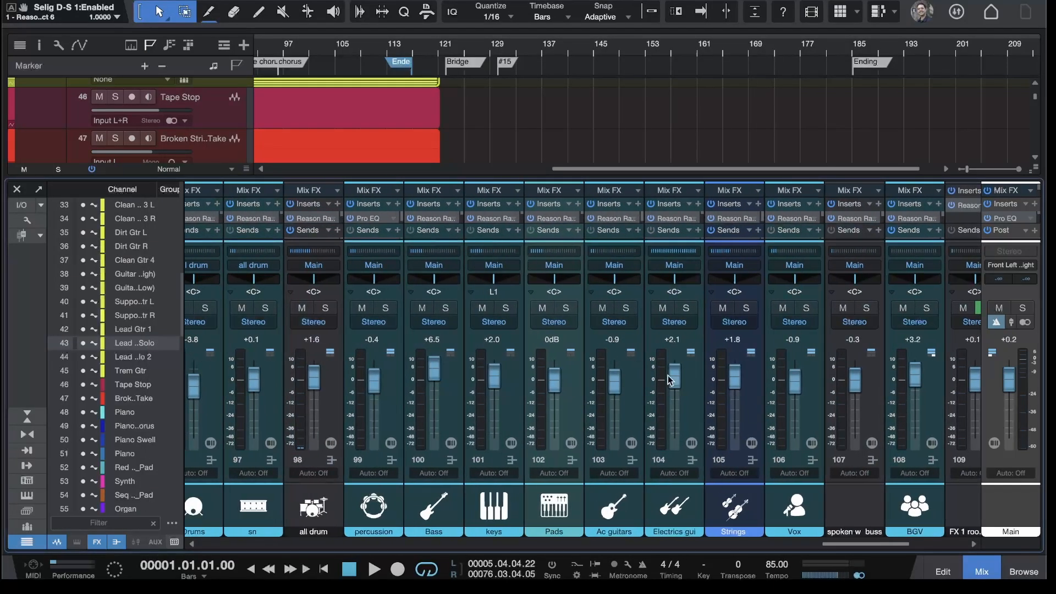
scroll(667, 375, left, 8)
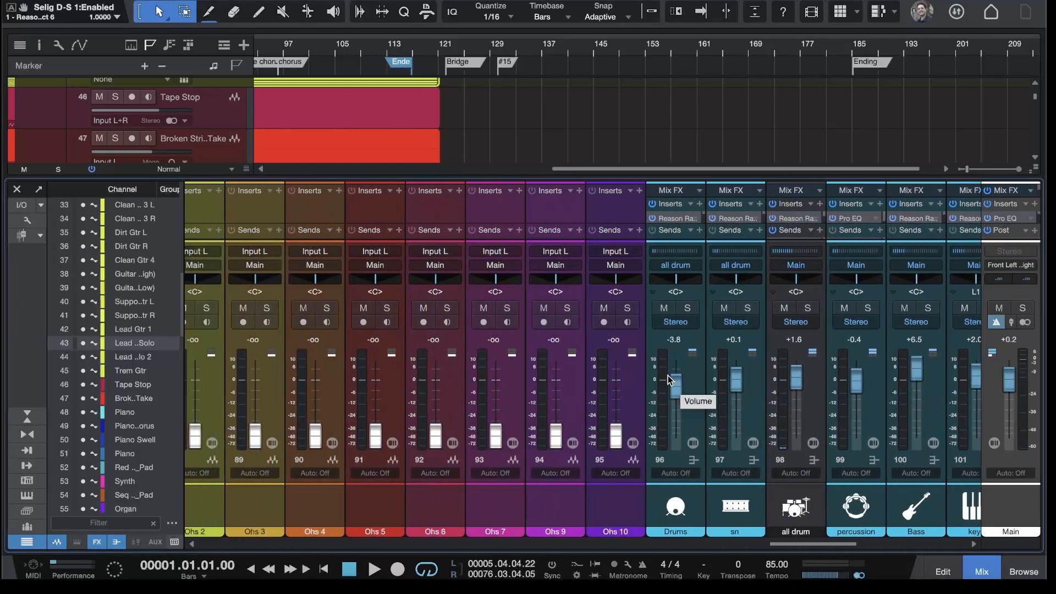
scroll(787, 413, right, 8)
scroll(746, 346, left, 1)
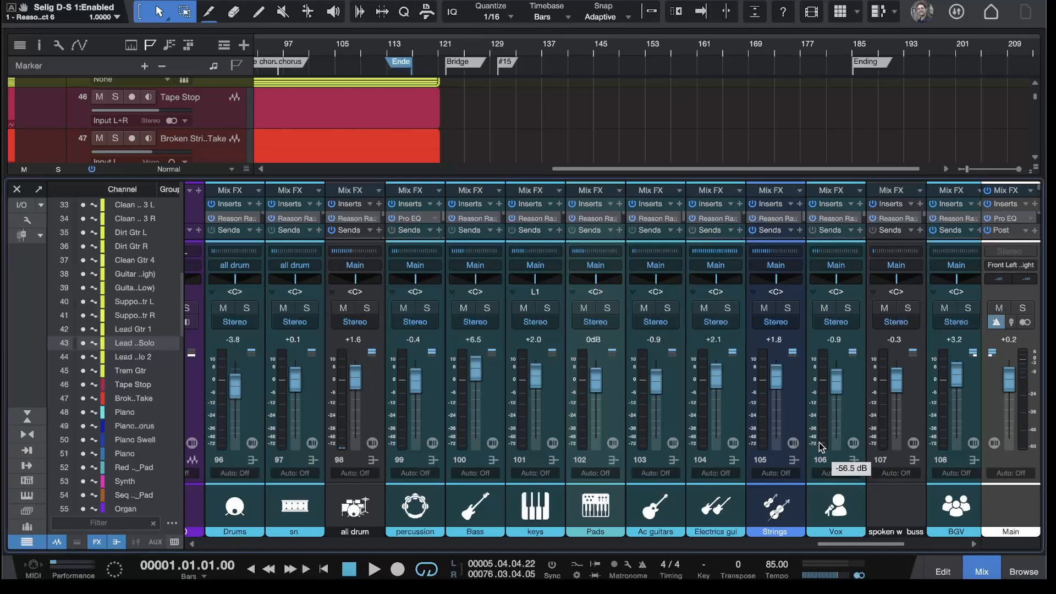
scroll(820, 444, left, 15)
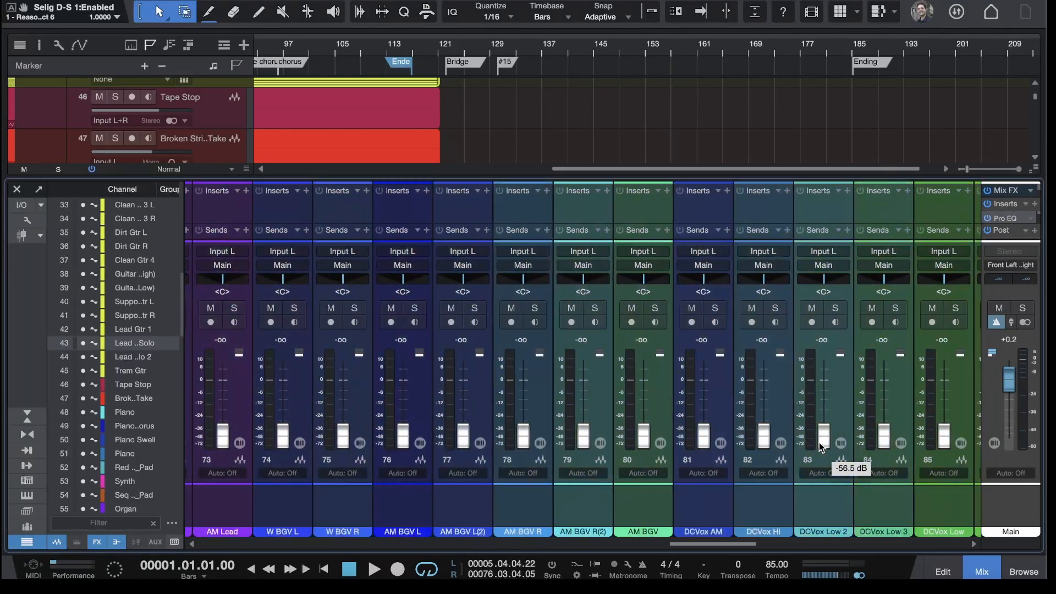
scroll(820, 442, left, 17)
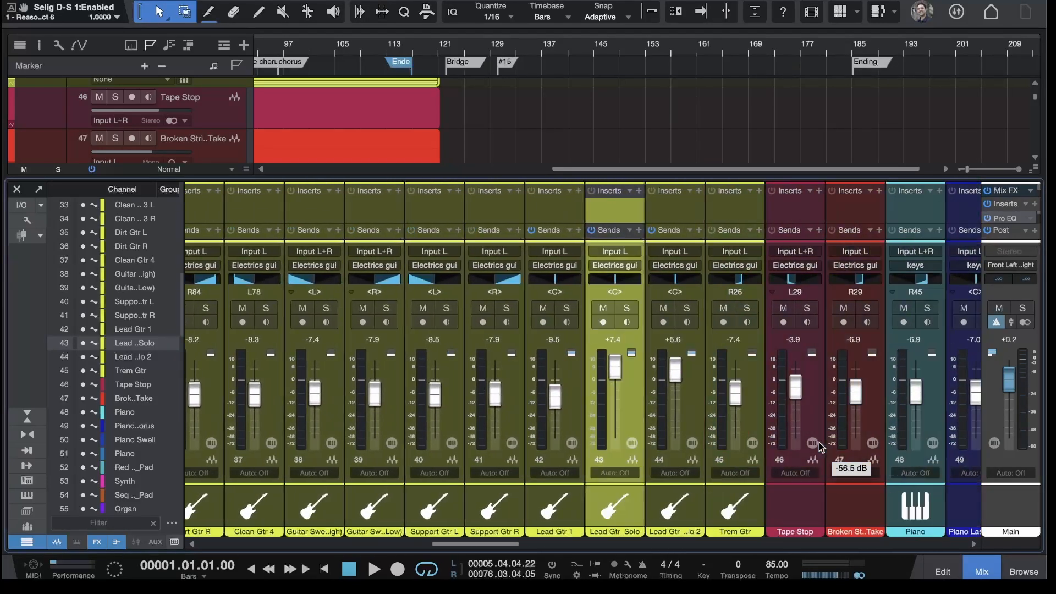
scroll(821, 446, left, 13)
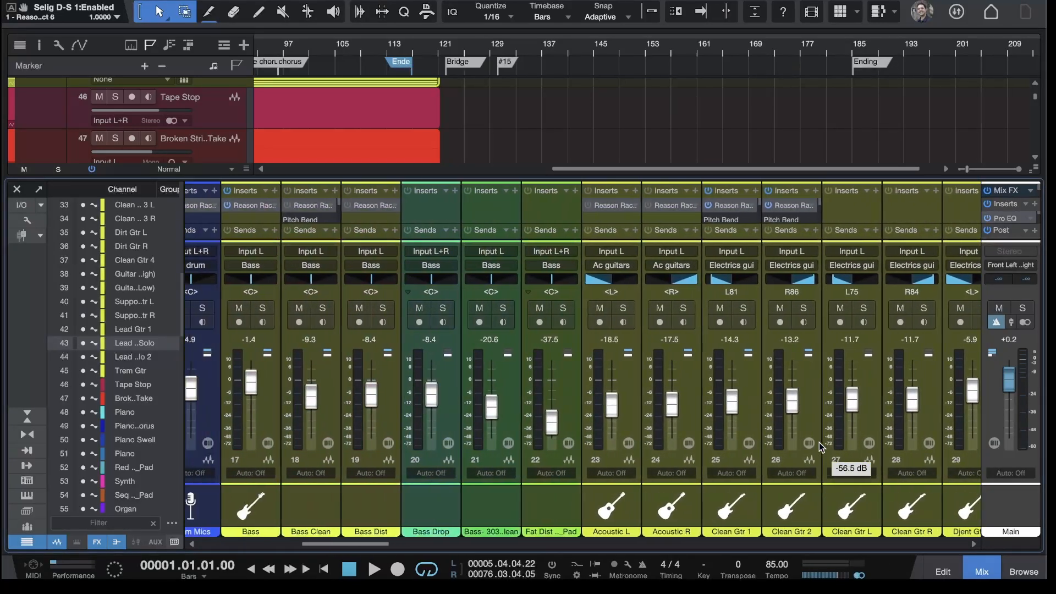
scroll(820, 447, left, 5)
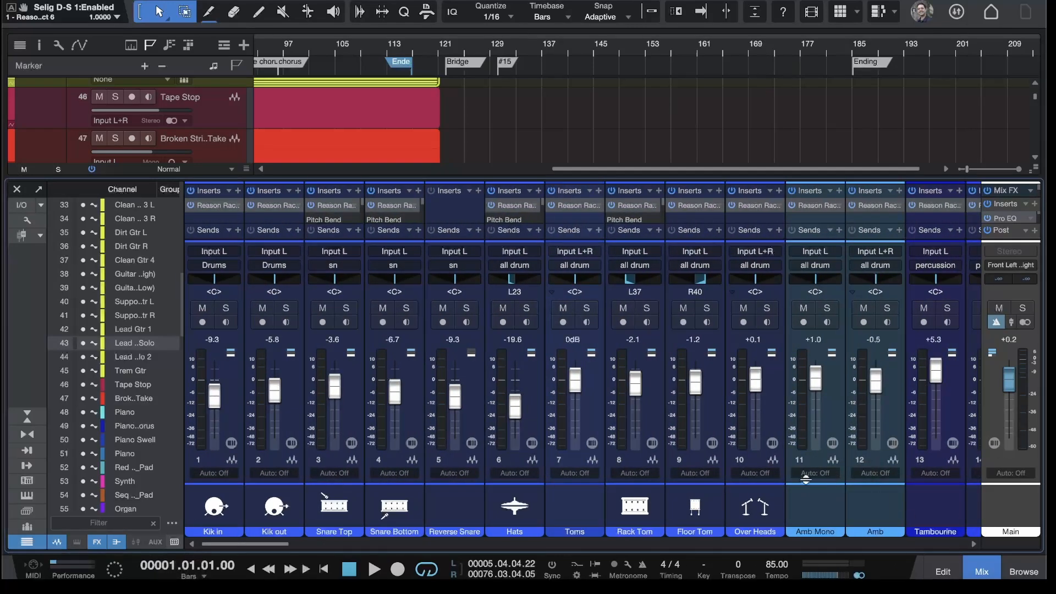
scroll(832, 480, right, 11)
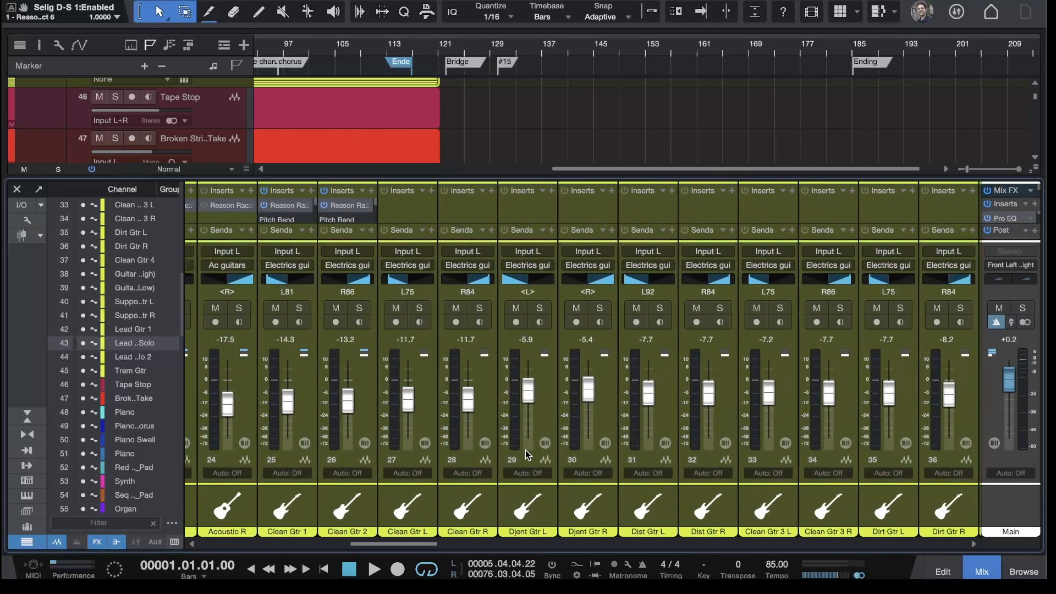
scroll(525, 454, right, 8)
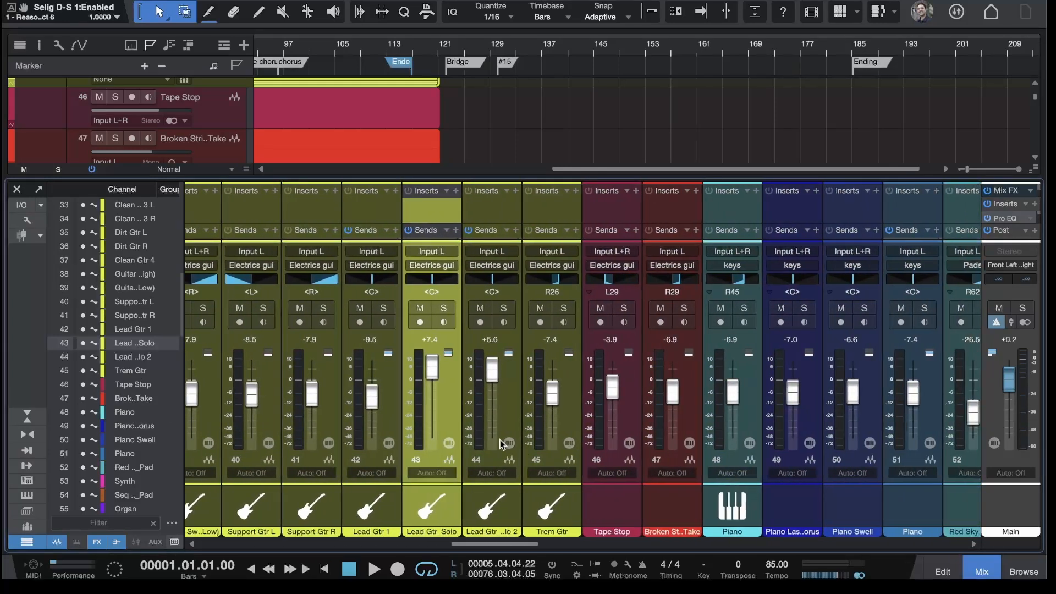
Step: Hide the audio track channels in the console and look over the bus and FX channels
click(55, 545)
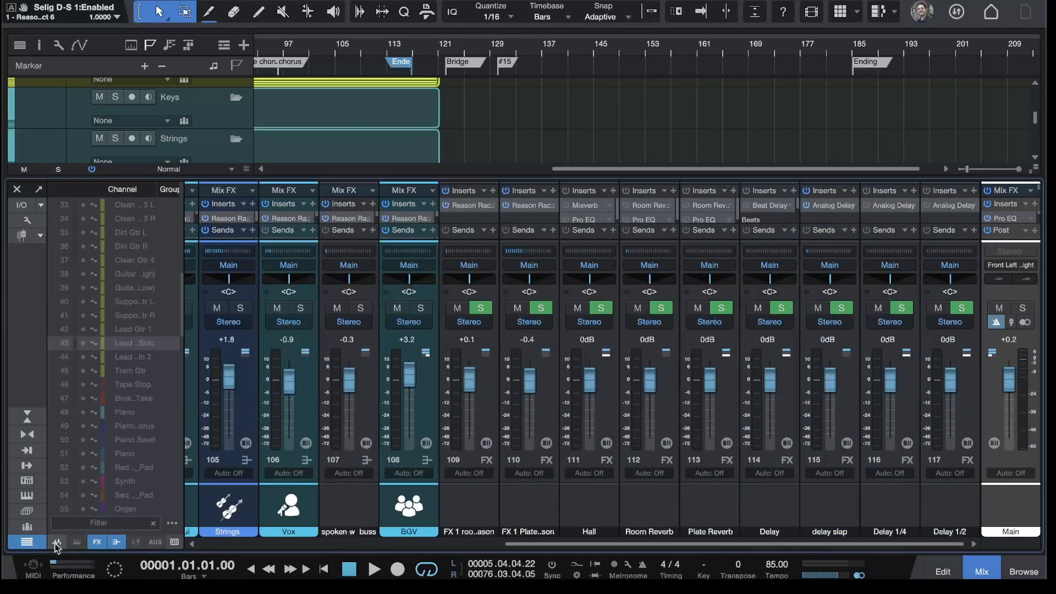
scroll(424, 470, left, 10)
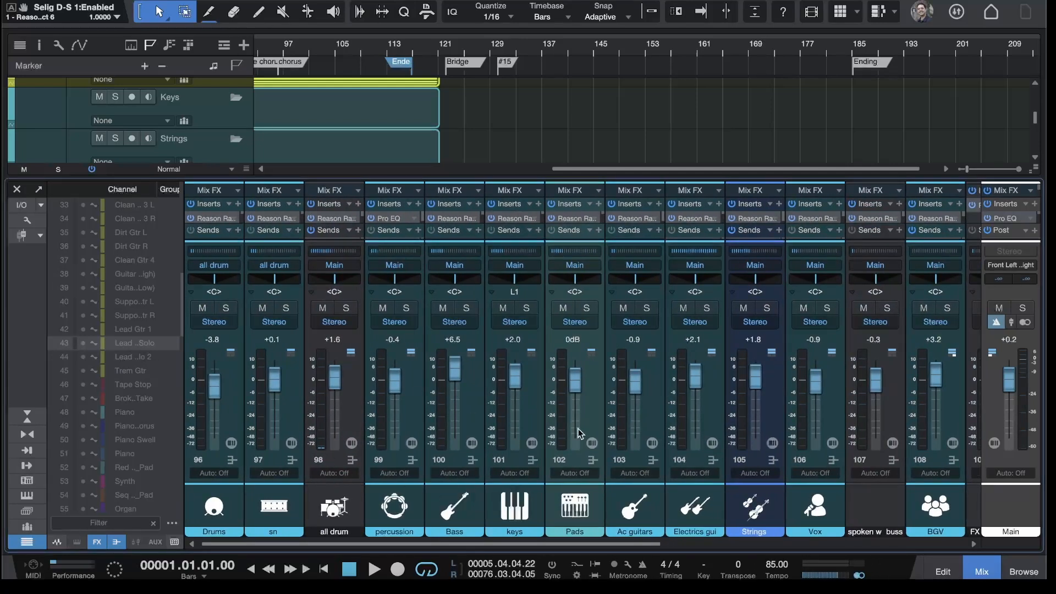
scroll(871, 423, right, 8)
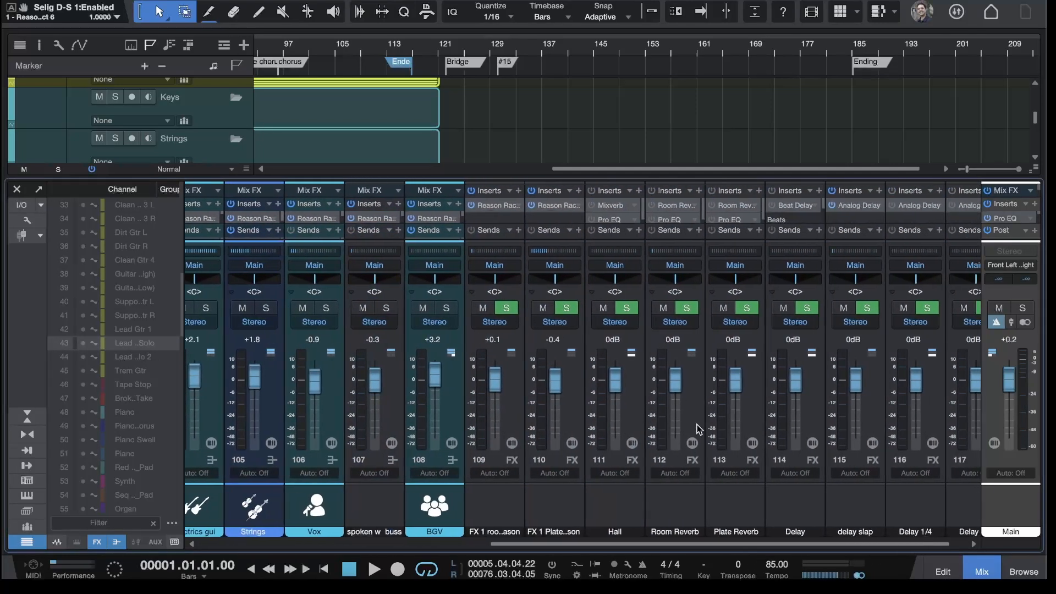
scroll(697, 430, left, 10)
Step: Check the console's Grouping options for FX and bus channels against the channel order, and close the options
click(27, 222)
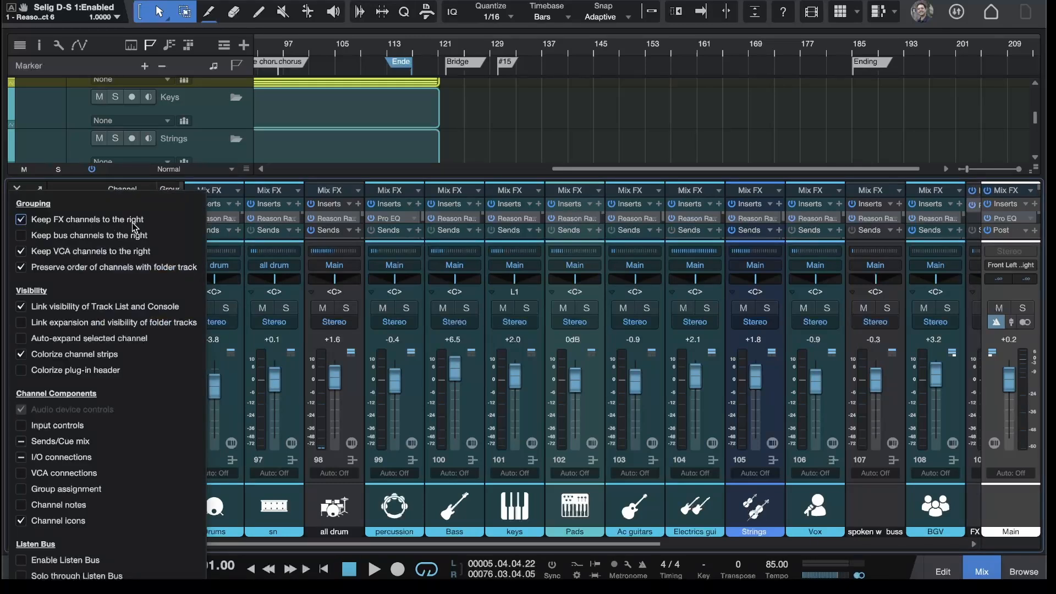
scroll(688, 339, right, 5)
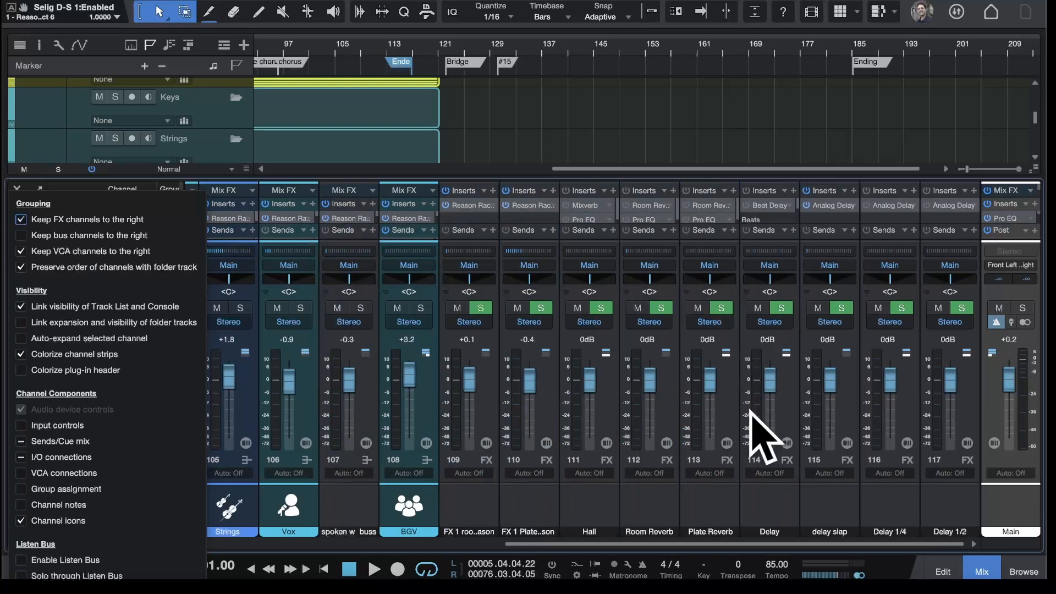
scroll(750, 436, left, 2)
scroll(722, 410, left, 2)
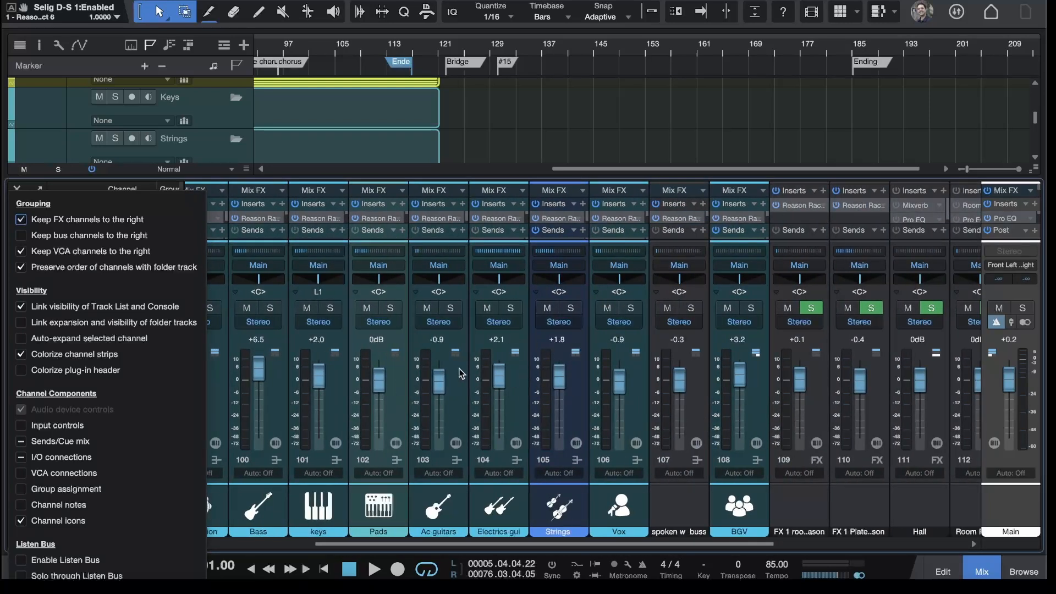
click(223, 292)
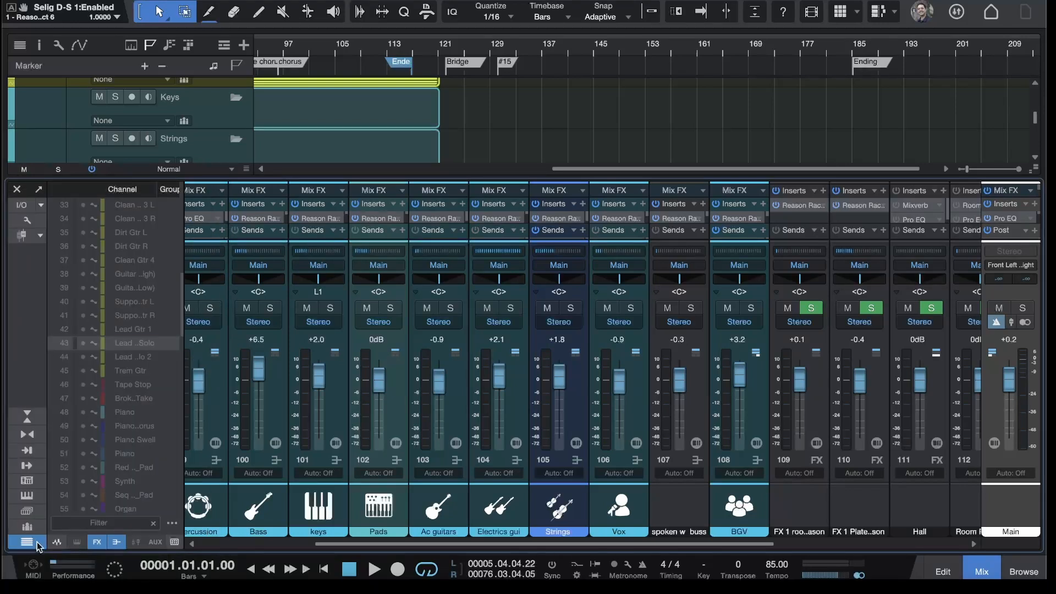
Step: Solo the all drum bus in the console
scroll(307, 446, left, 3)
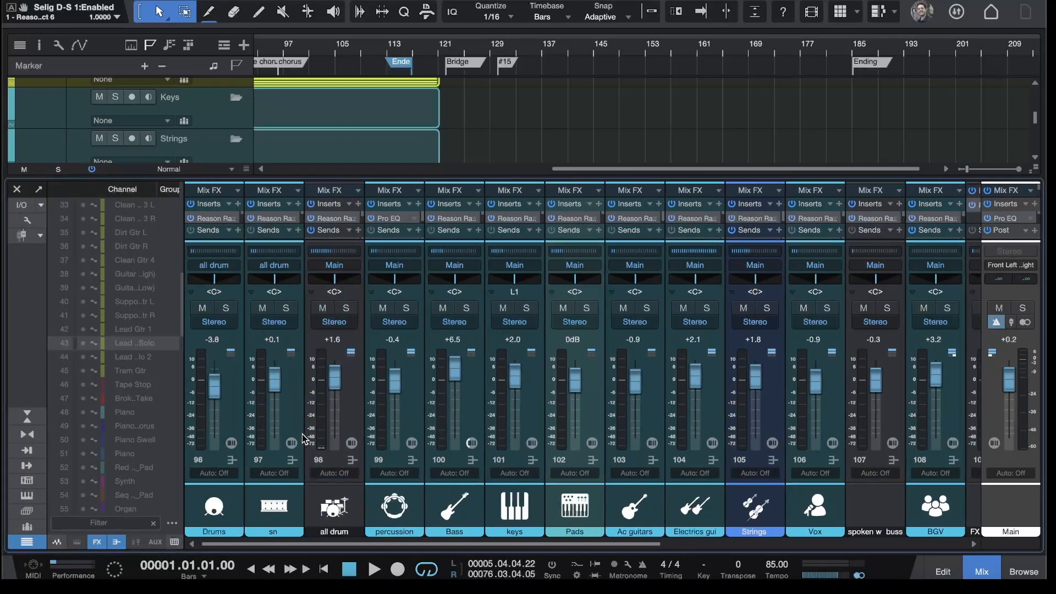
click(346, 308)
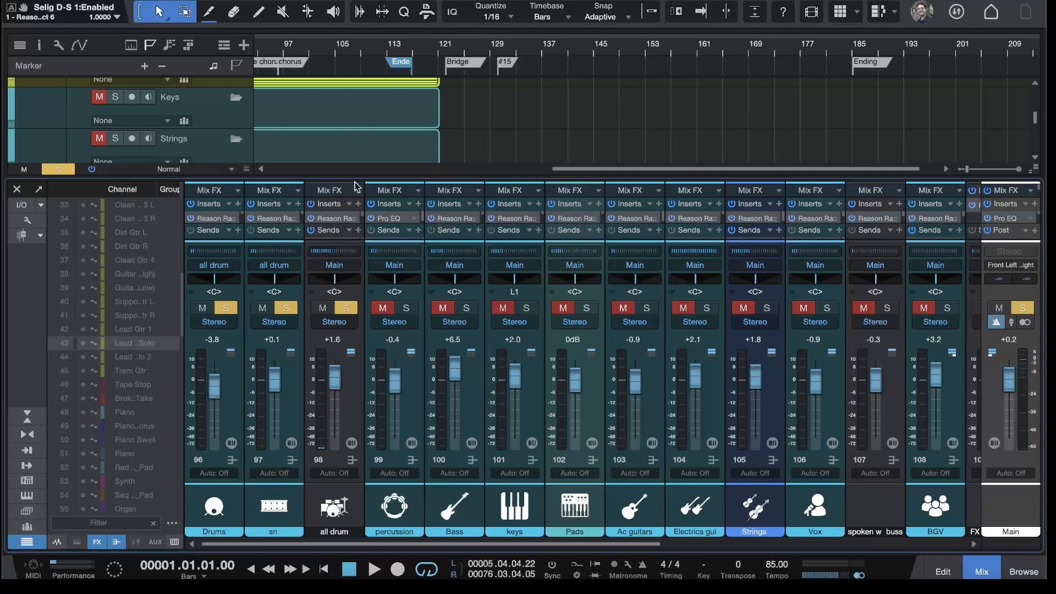
Step: Set the loop range from the second pre-chorus at 46.04.02.82 to 73.01.01.90, ahead of the solo
scroll(556, 67, right, 1)
scroll(556, 67, left, 10)
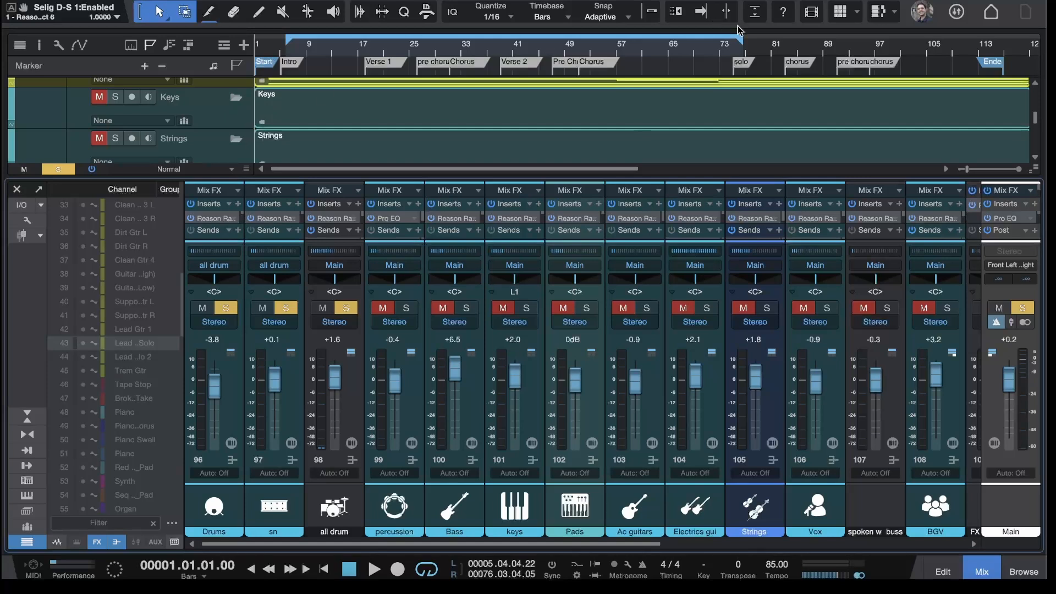
drag(749, 34, 719, 42)
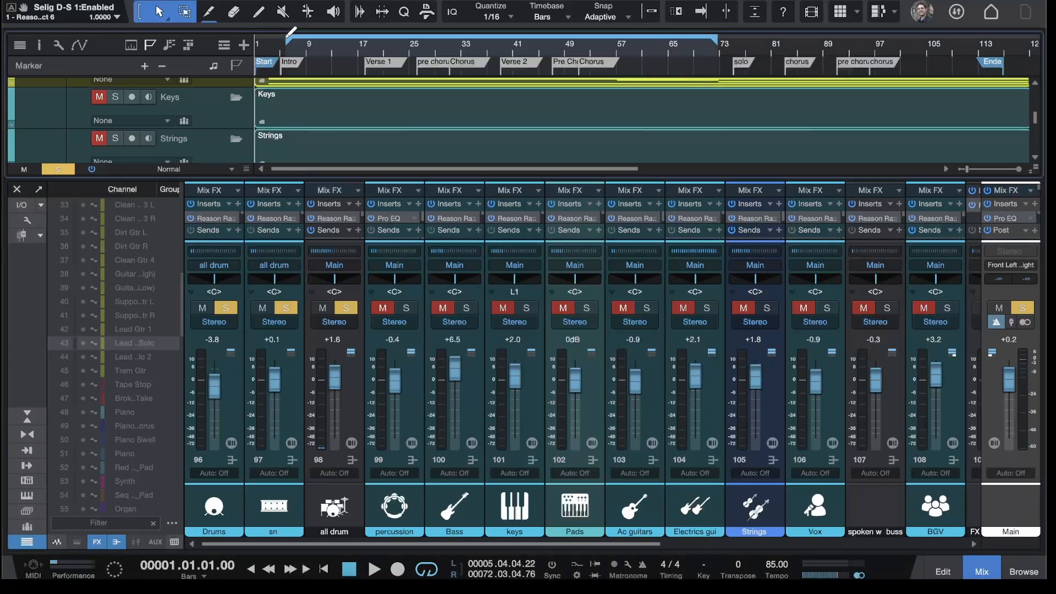
drag(290, 34, 692, 35)
drag(284, 40, 550, 44)
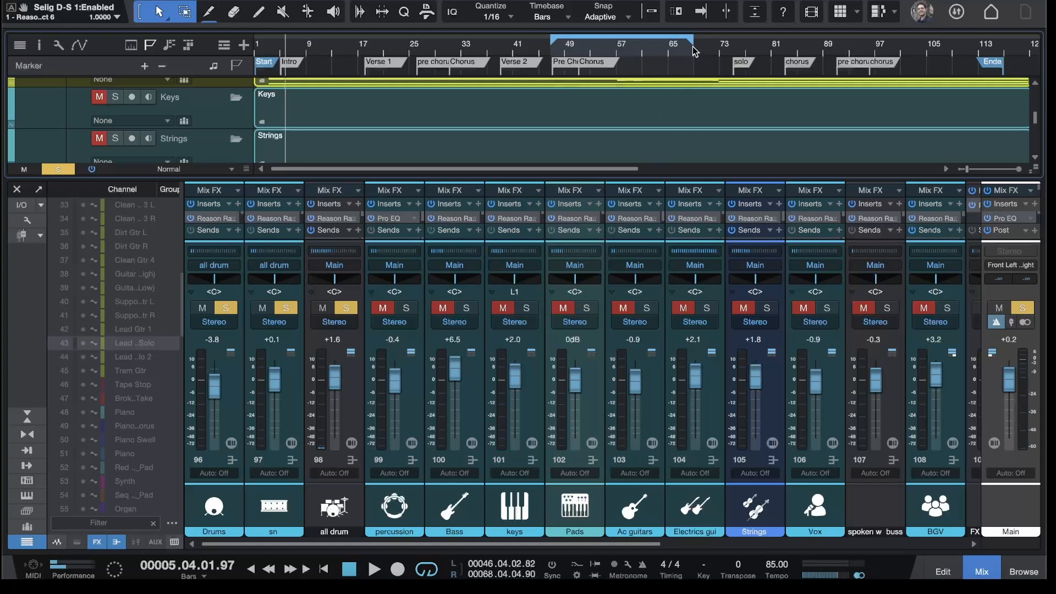
drag(694, 38, 718, 40)
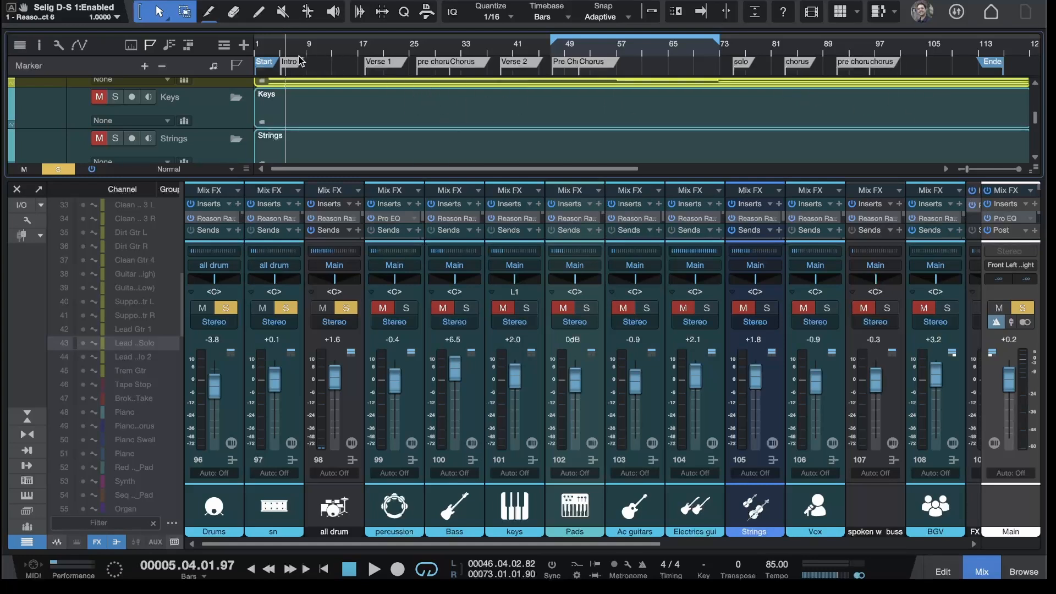
Step: Place the playhead at the loop start at 46.04.02.82 and start playback of the soloed drums
click(553, 53)
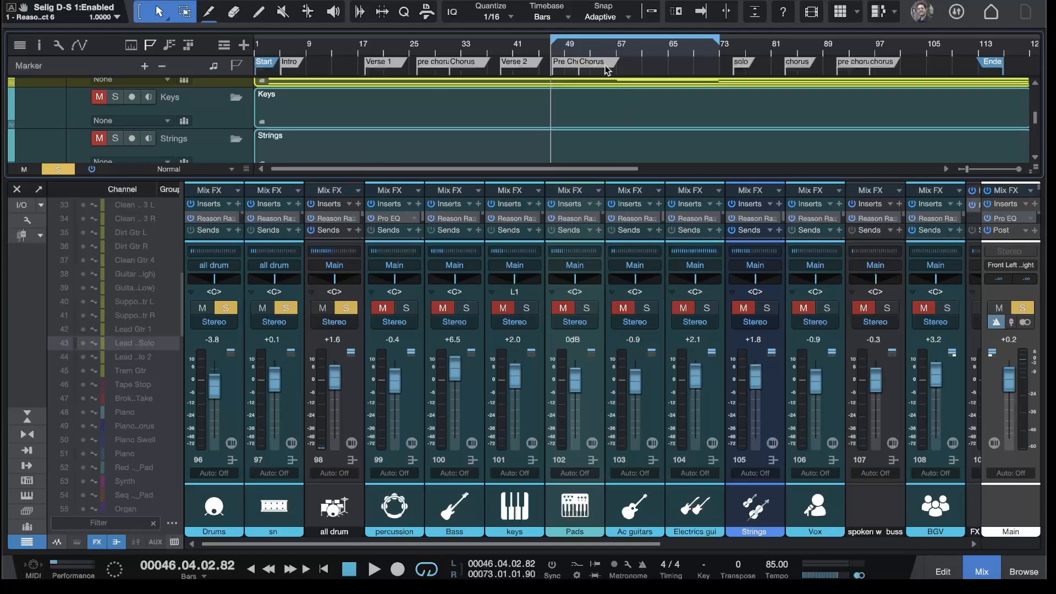
scroll(235, 114, up, 5)
key(space)
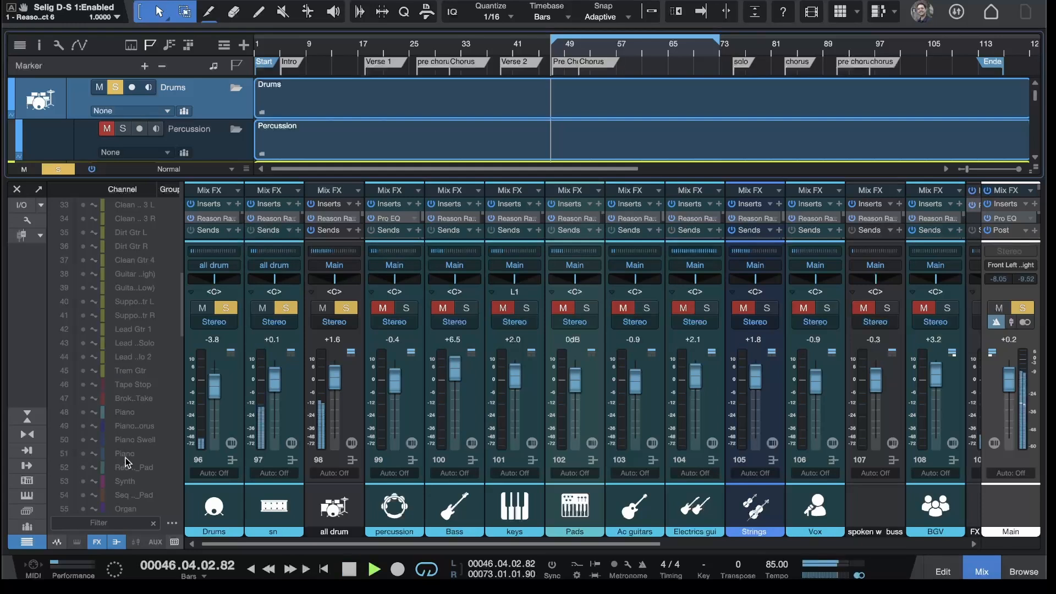
Step: Switch the console between bus-only and audio track views during playback, ending with the audio track channels shown
click(58, 542)
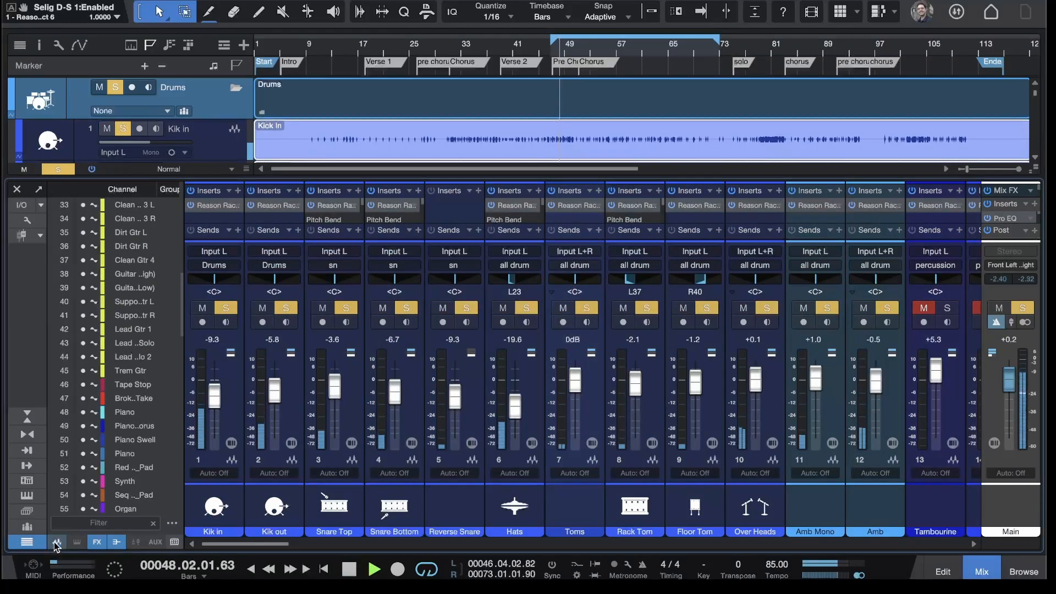
click(56, 544)
click(56, 543)
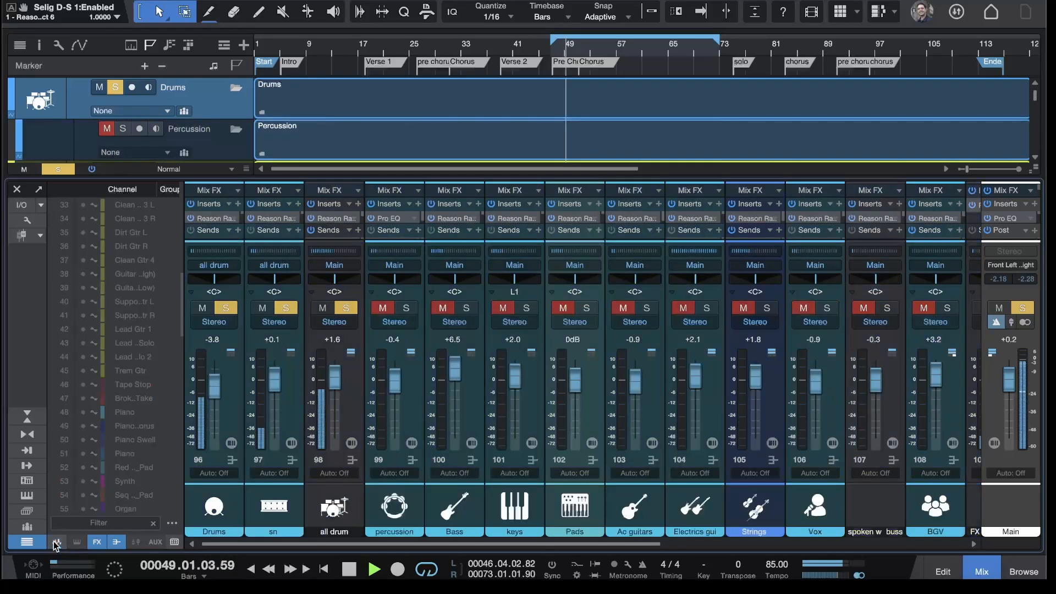
click(56, 544)
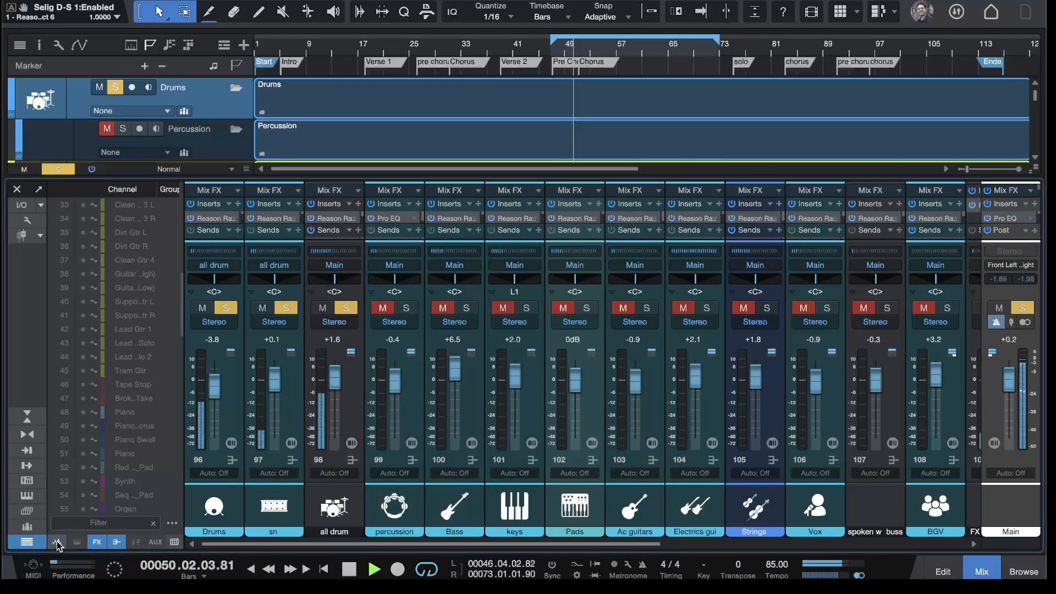
click(56, 544)
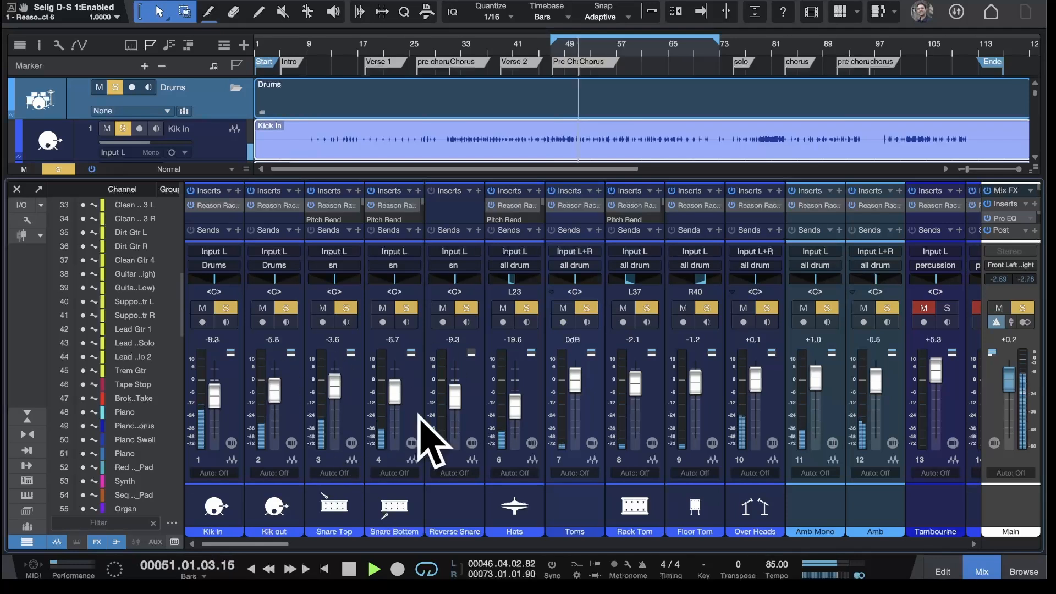
Step: Turn off solo on the drum channels from Amb back to Snare Top, keeping Kik in and Kik out soloed
click(887, 308)
click(827, 308)
click(766, 308)
click(707, 309)
click(647, 309)
click(586, 309)
click(527, 308)
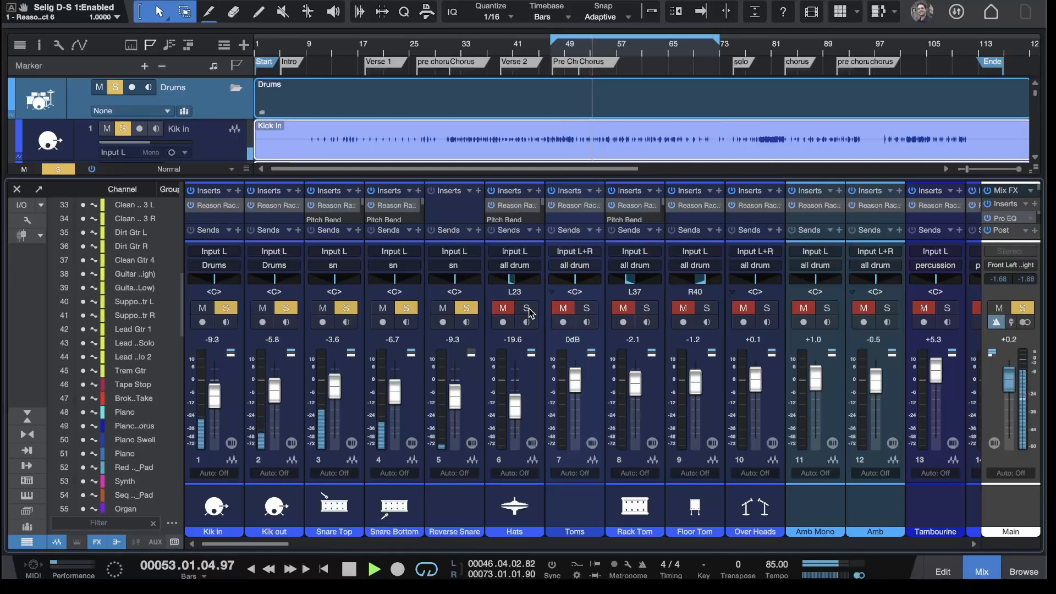
click(466, 308)
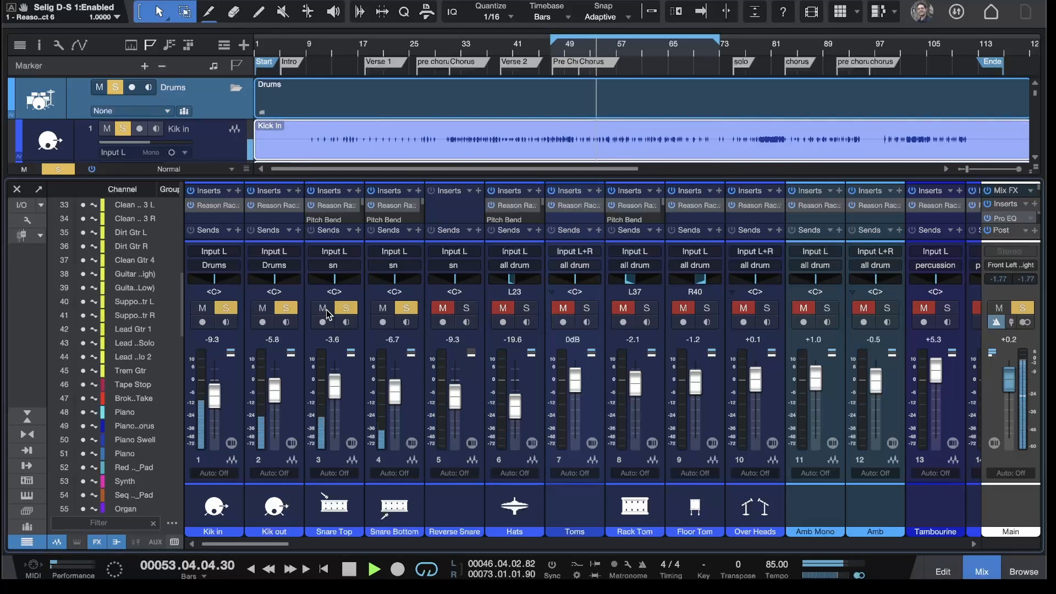
click(401, 310)
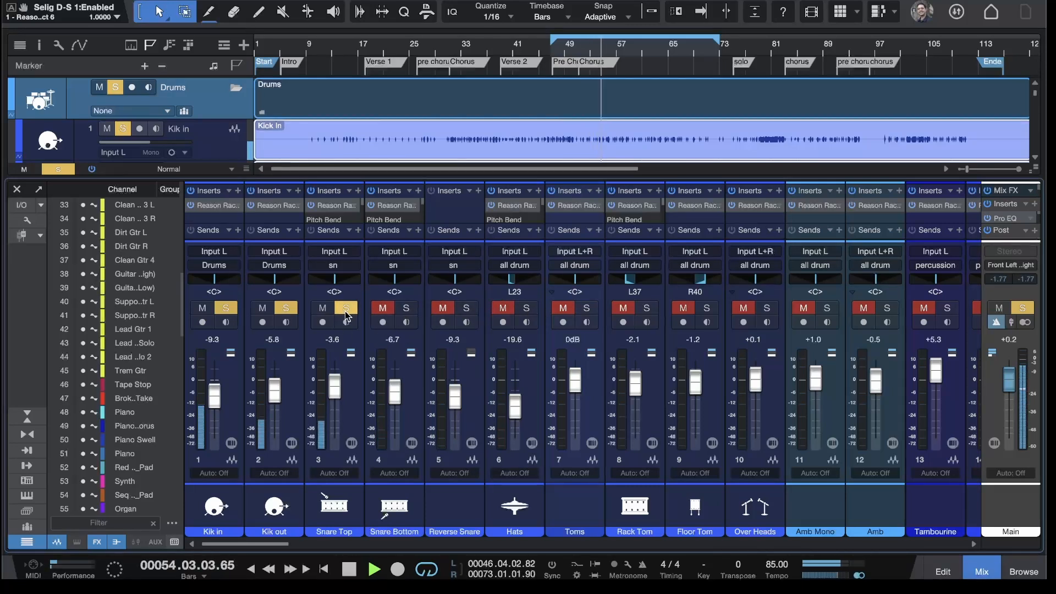
click(346, 309)
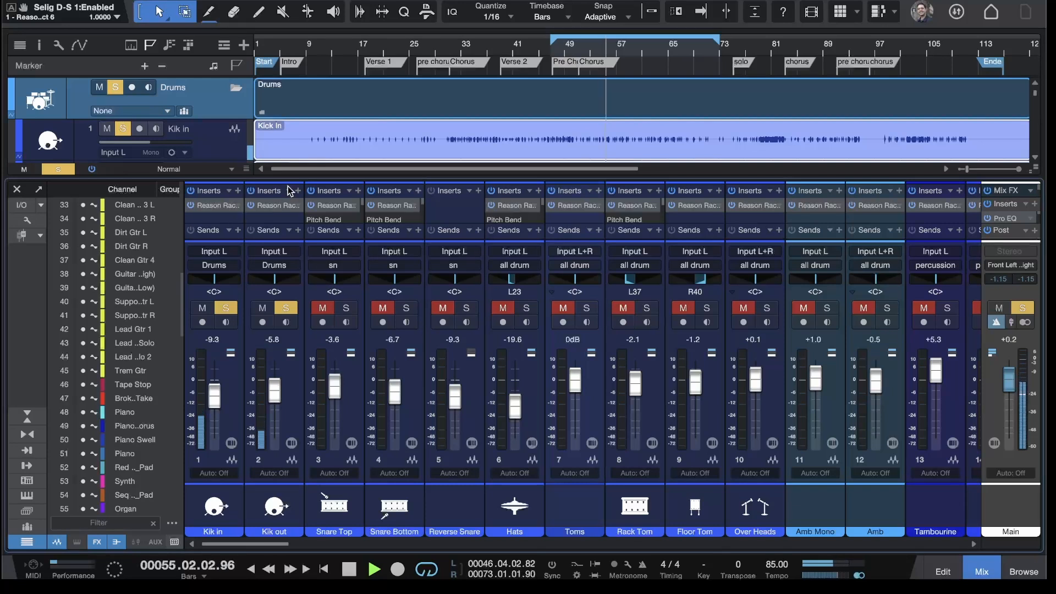
Step: Bring the Kik in track into view in the arrangement and open its audio in the editor
click(236, 89)
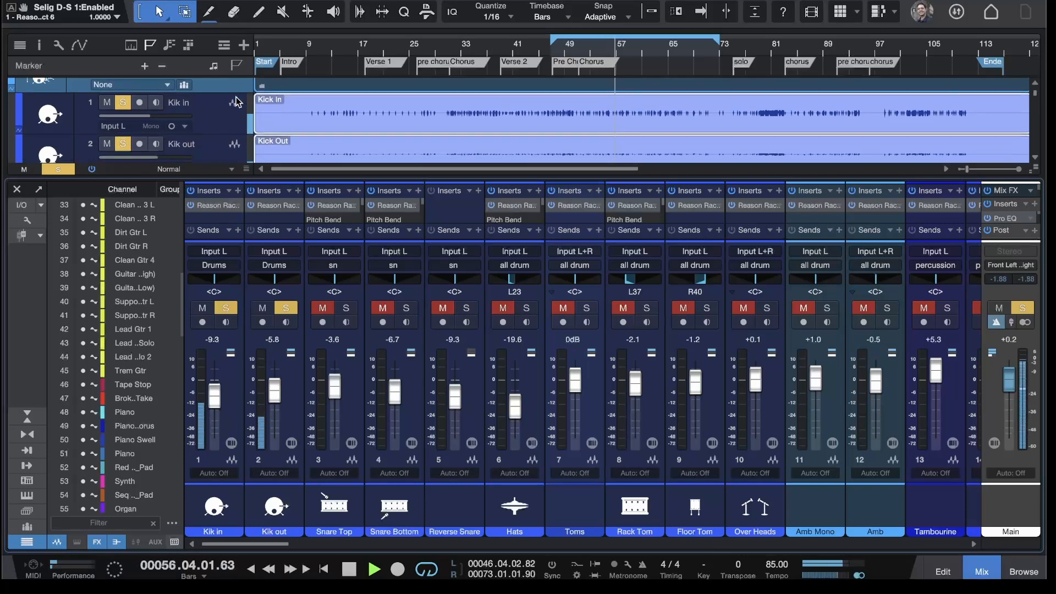
scroll(237, 102, up, 1)
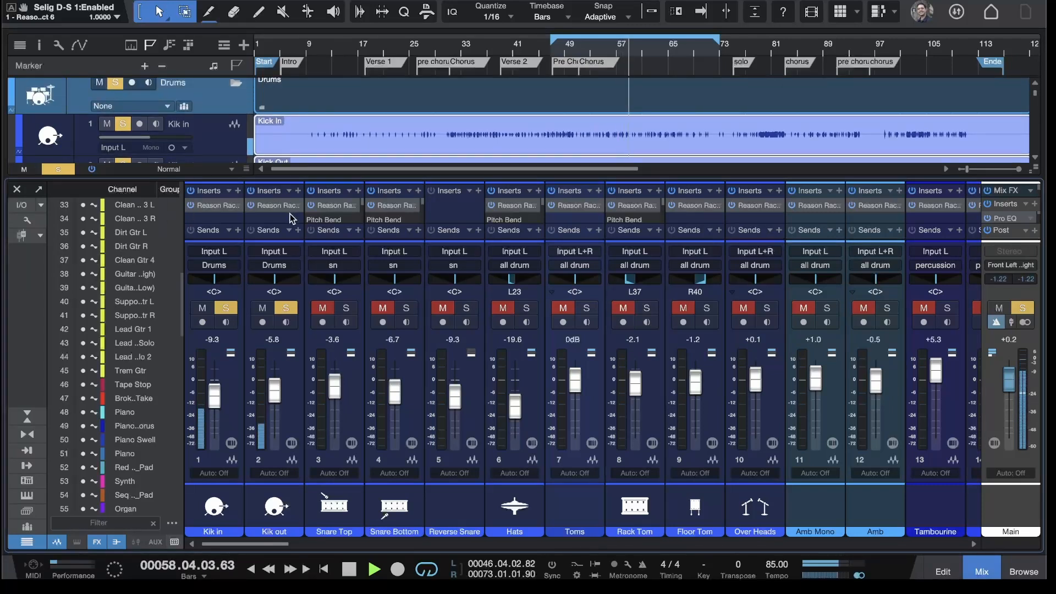
key(F2)
key(F2)
key(F2)
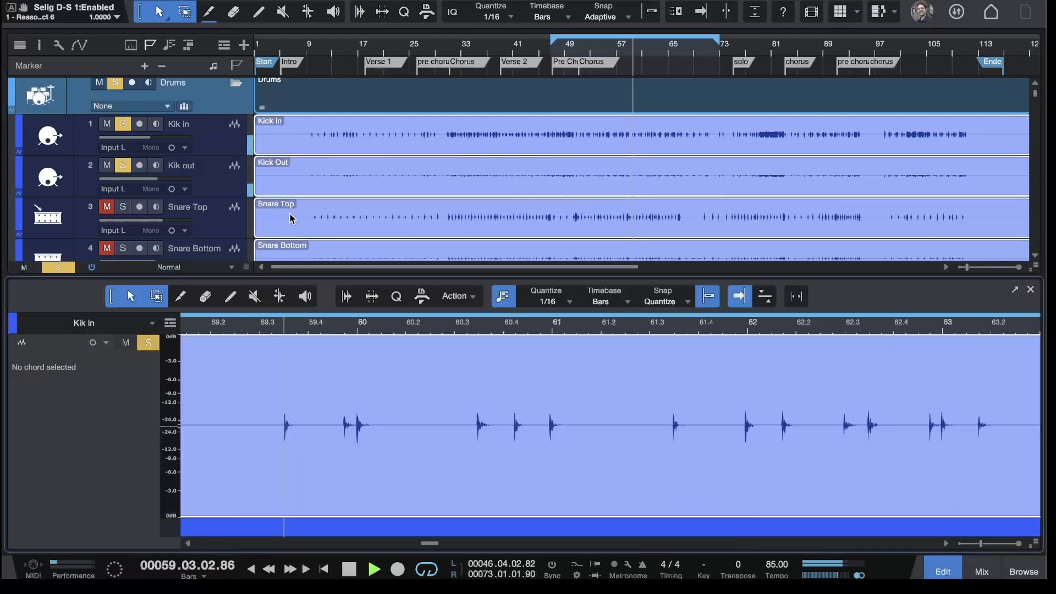
Step: Close the audio editor and bring the mixing console back up below the arrangement
key(F2)
key(F3)
key(F3)
key(F3)
key(F3)
key(F3)
key(F3)
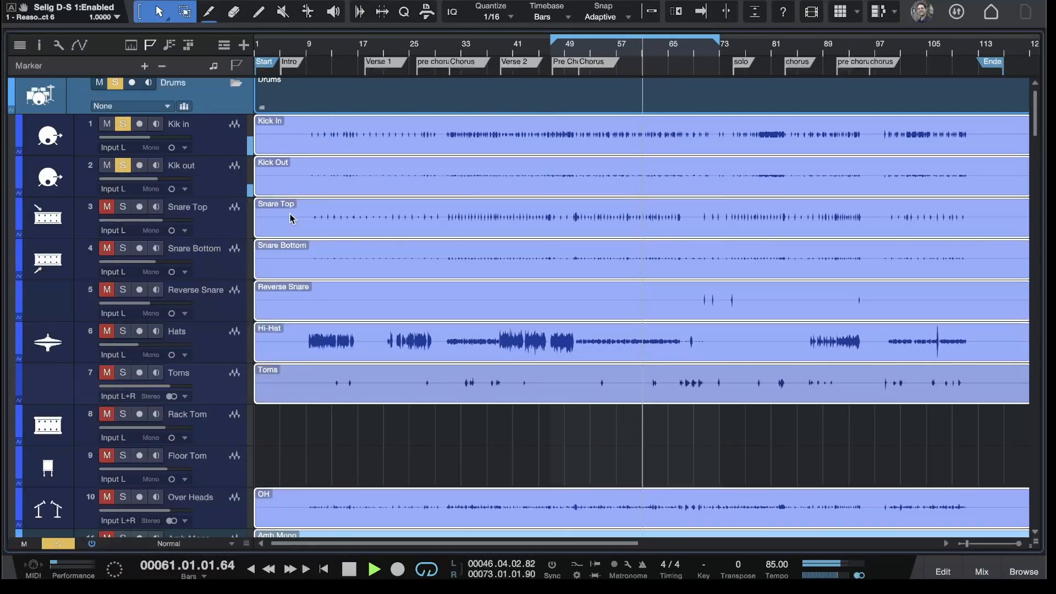
key(F3)
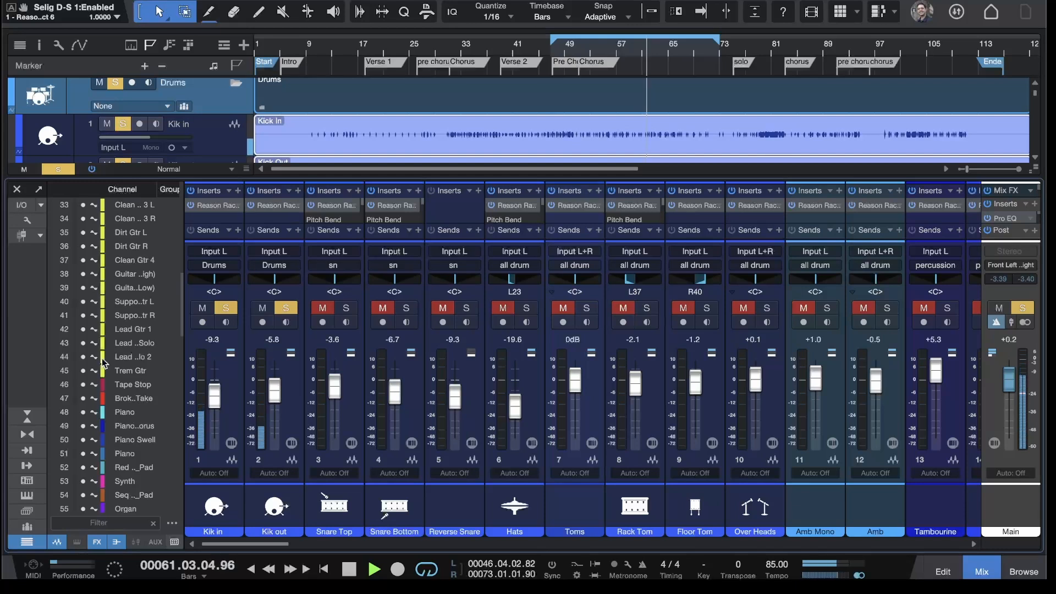
Step: Take Kik out out of solo and lower the Kik in fader to -17.5 dB
click(278, 309)
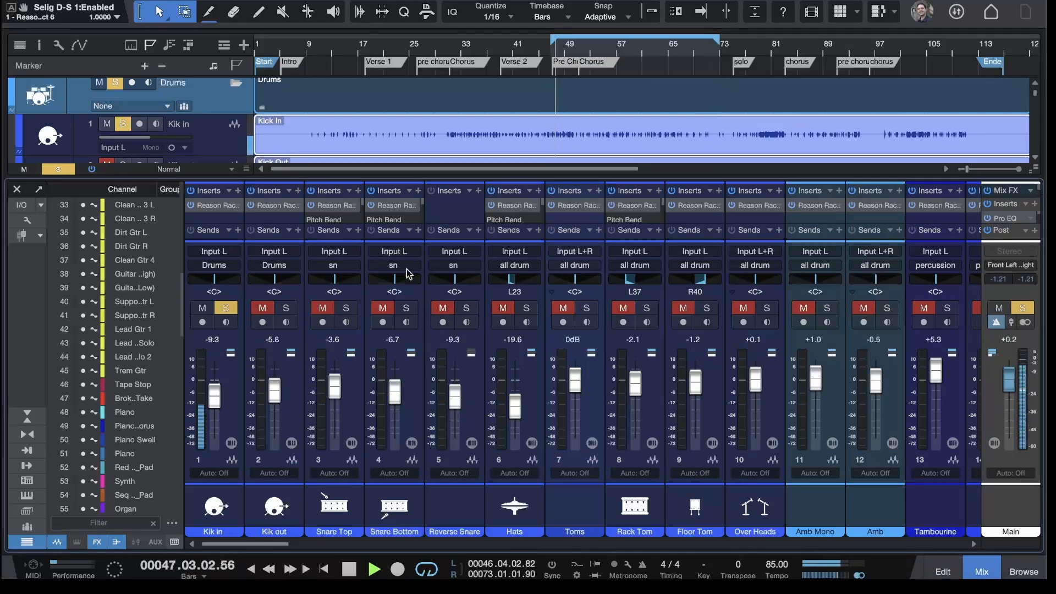
drag(214, 395, 221, 406)
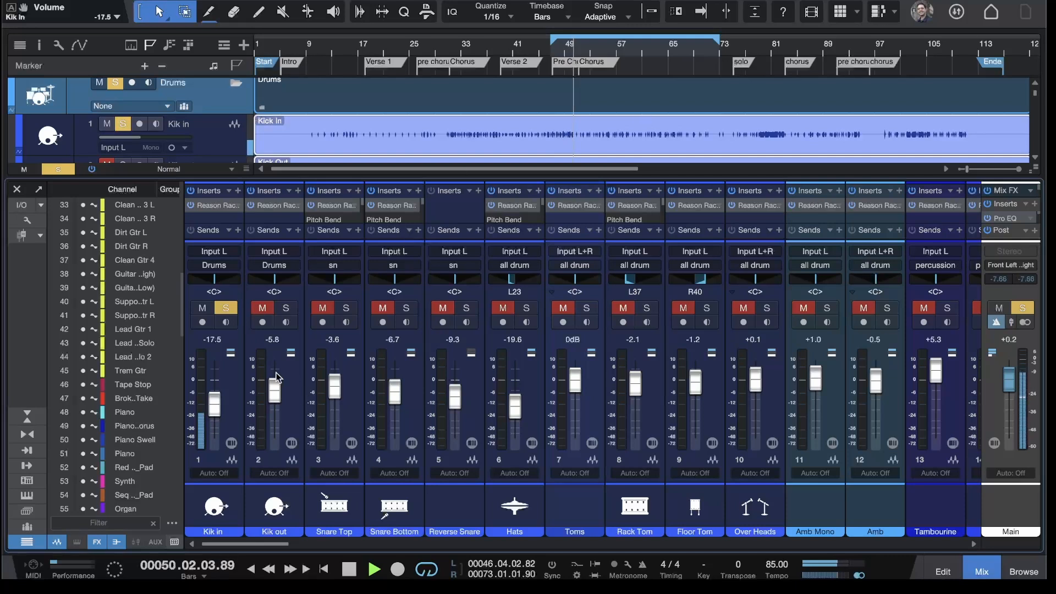
Step: Open Kik in's Reason Rack insert and set the GQ-7 gains to 5.6 dB on band 2, -3.2 dB on band 3 and 3.4 dB on band 4
click(214, 205)
drag(872, 13, 454, 0)
drag(483, 151, 479, 158)
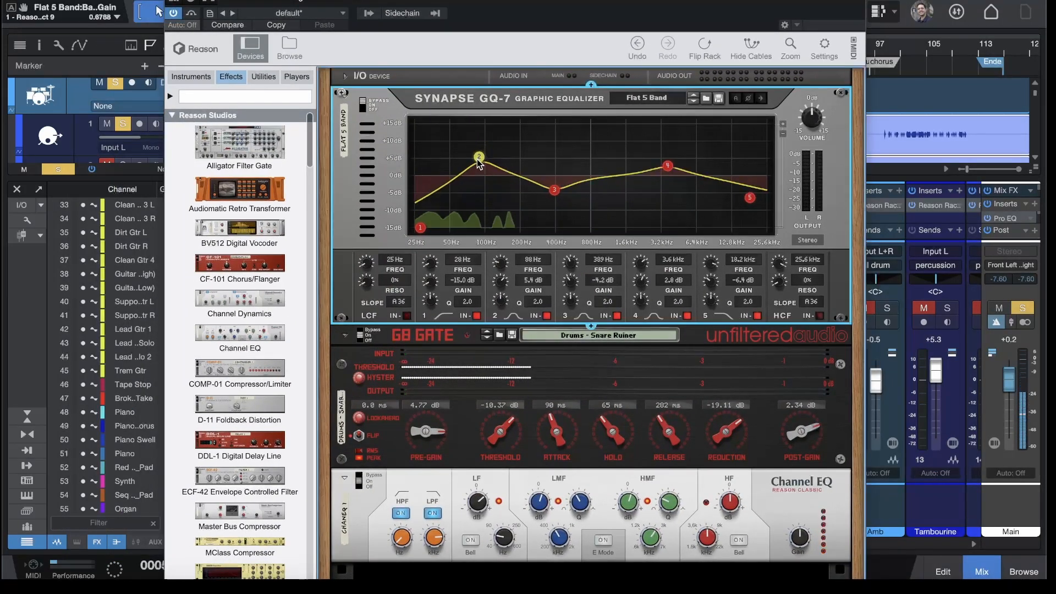
drag(554, 190, 556, 186)
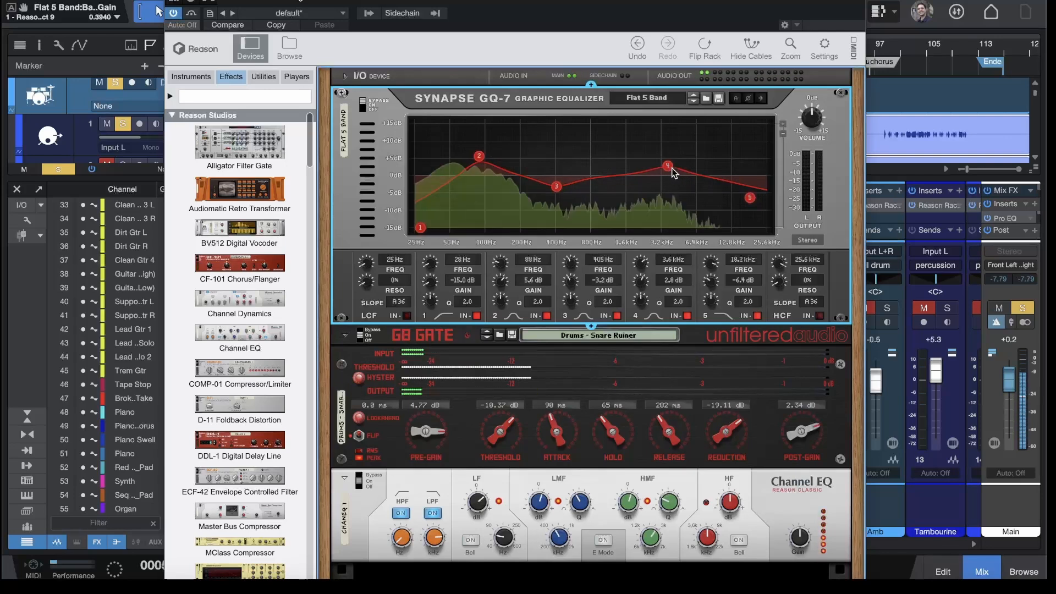
mouse_move(669, 167)
mouse_down()
mouse_move(671, 181)
mouse_move(670, 166)
mouse_up()
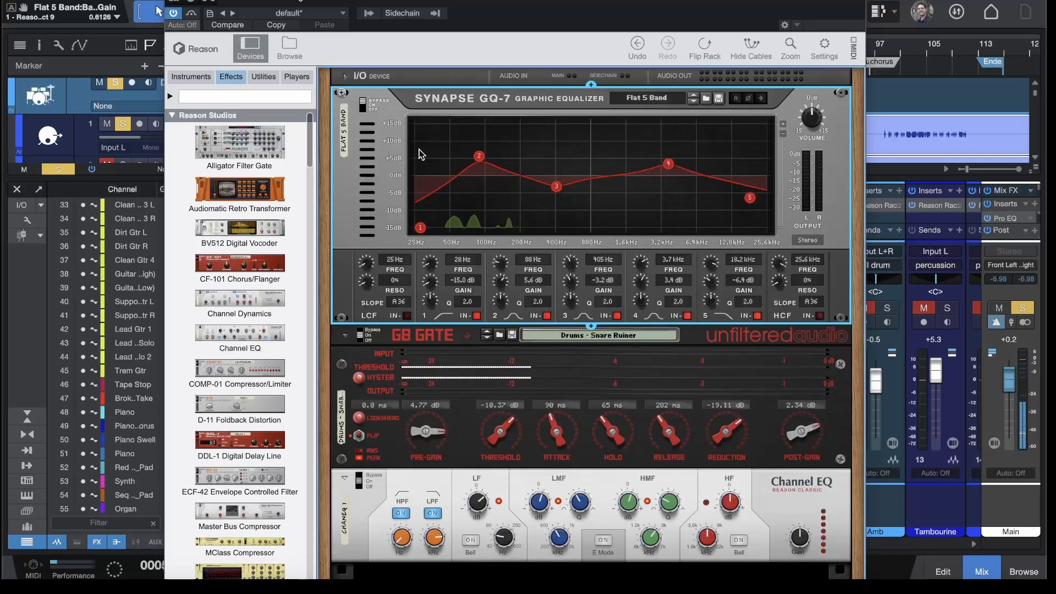
Step: Compare the kick with the GQ-7 bypassed and active, hiding the device browser, and set band 4's gain to 2.8 dB
click(365, 105)
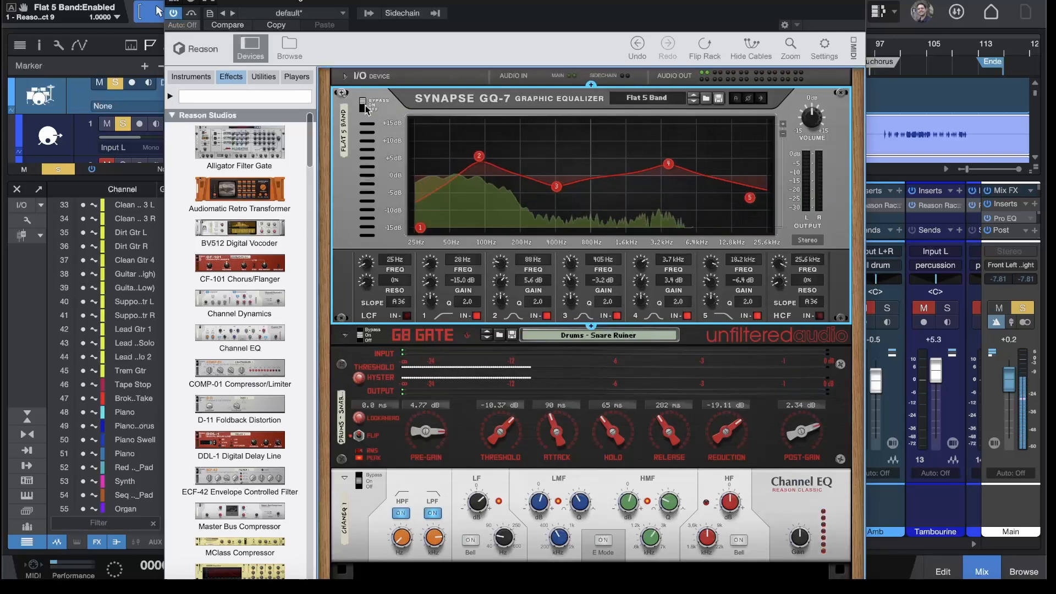
click(250, 48)
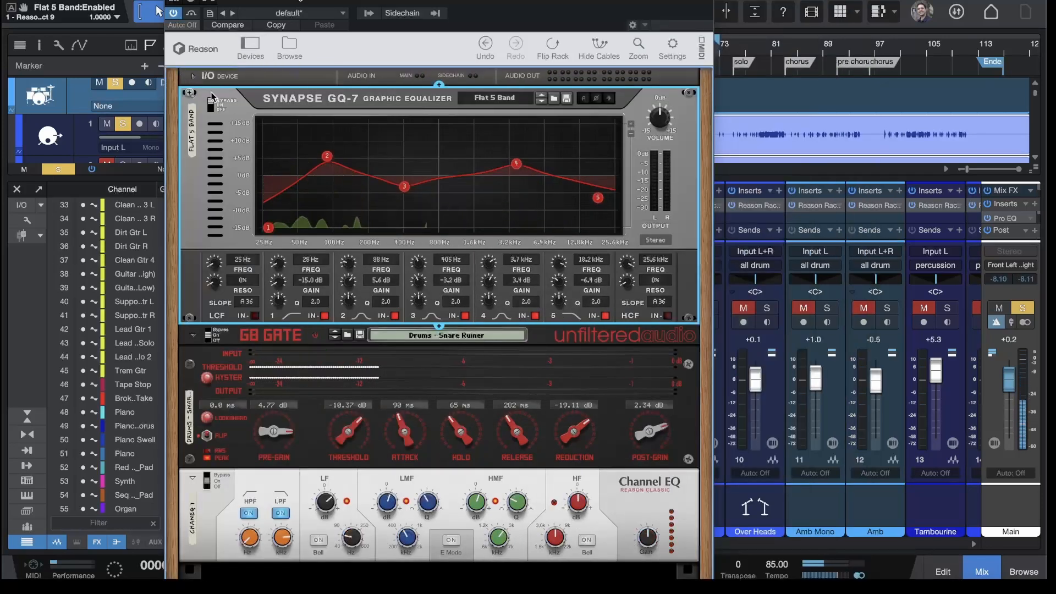
click(211, 104)
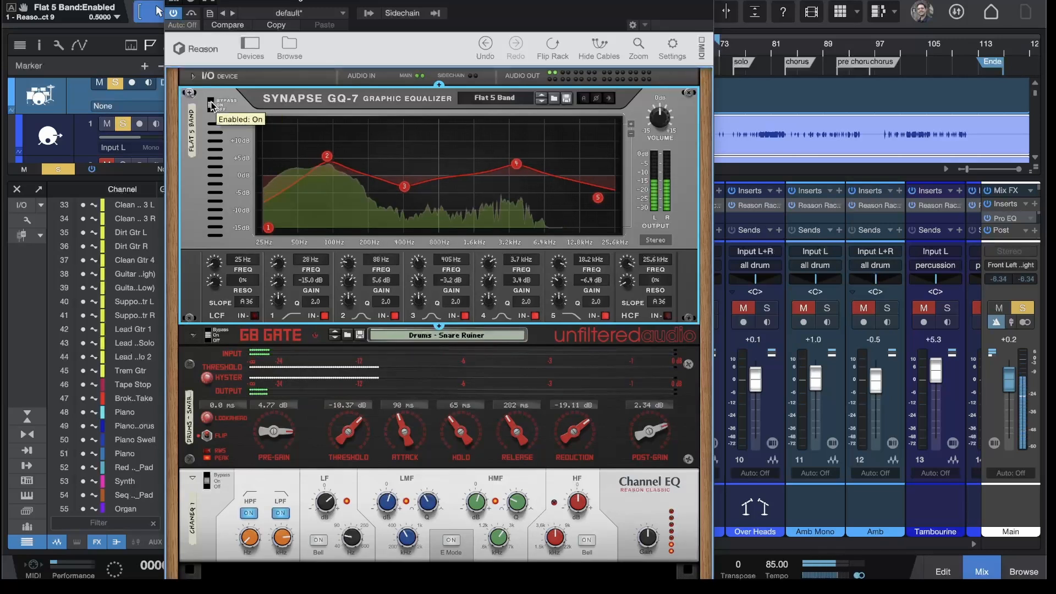
drag(520, 171, 520, 172)
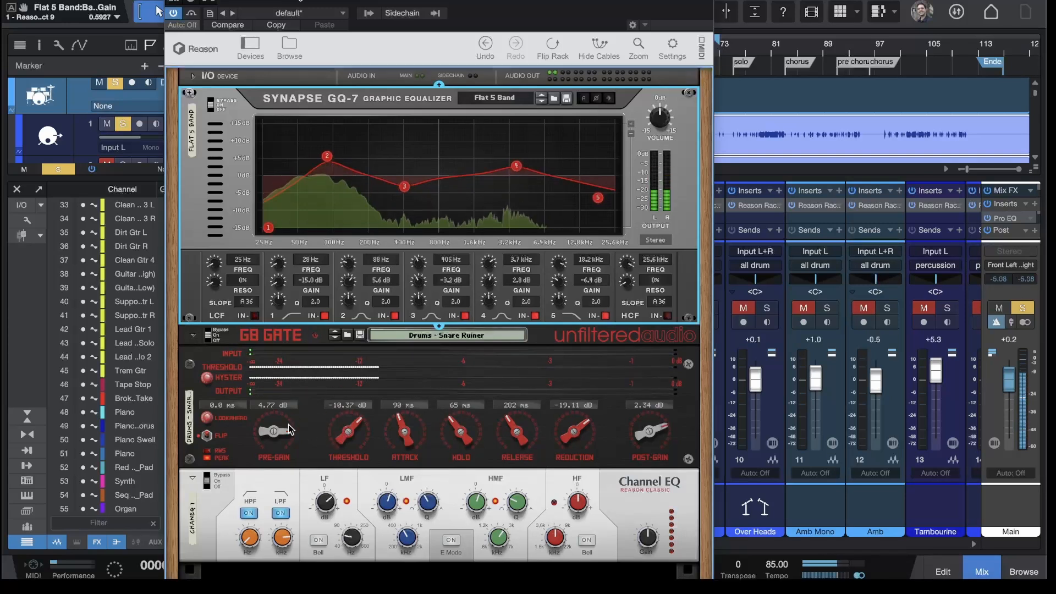
Step: Bypass the GQ-7 and keep only the Channel EQ active, with its band gains reset to zero
click(206, 484)
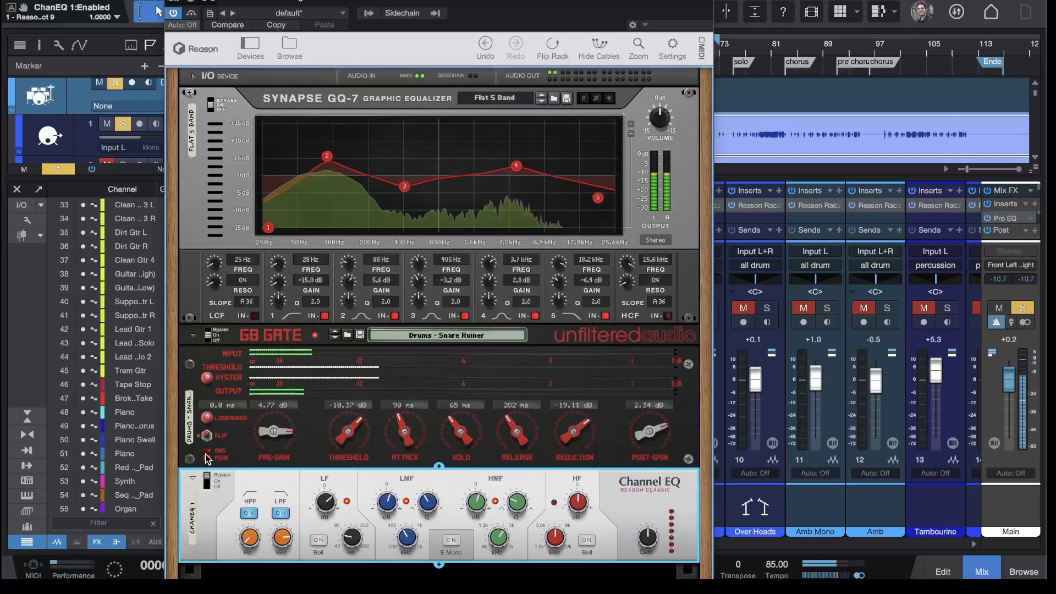
drag(337, 1, 351, 1)
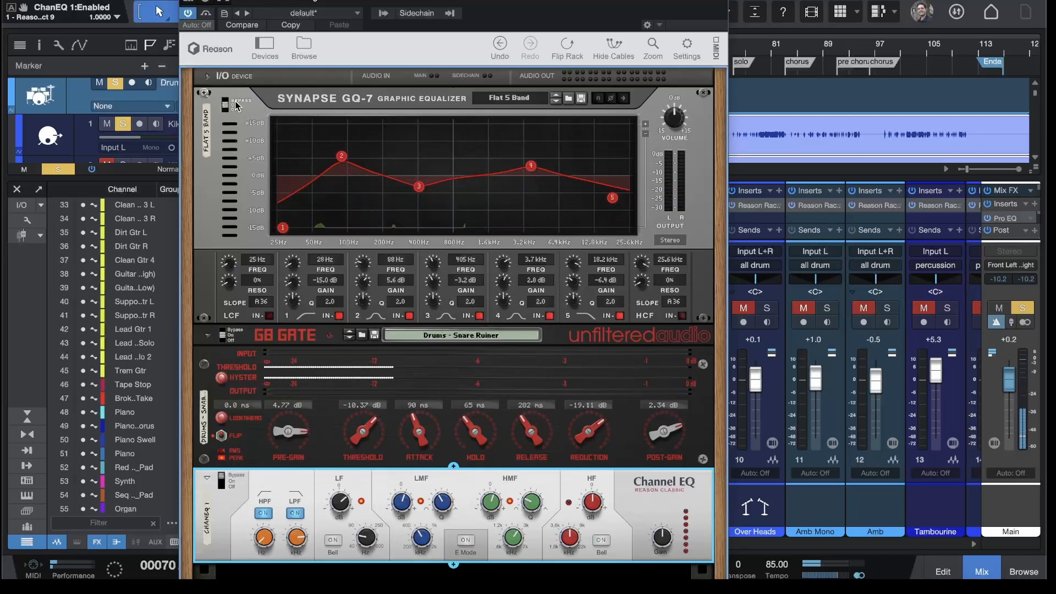
click(227, 106)
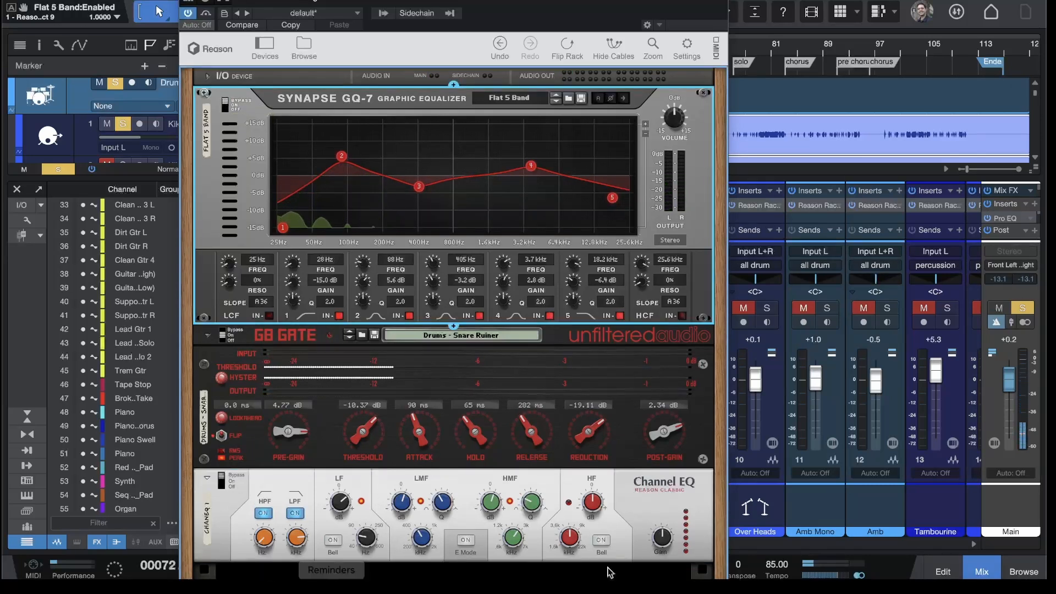
click(222, 481)
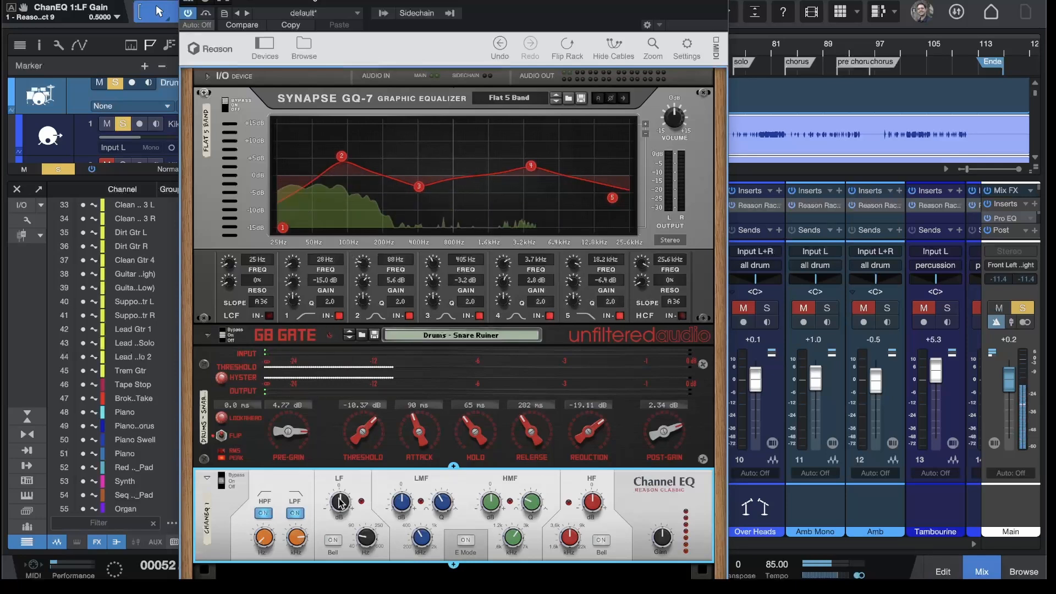
Step: Tune the Channel EQ's LF frequency to slightly below 78.7 Hz and boost the LF gain
drag(364, 542, 372, 551)
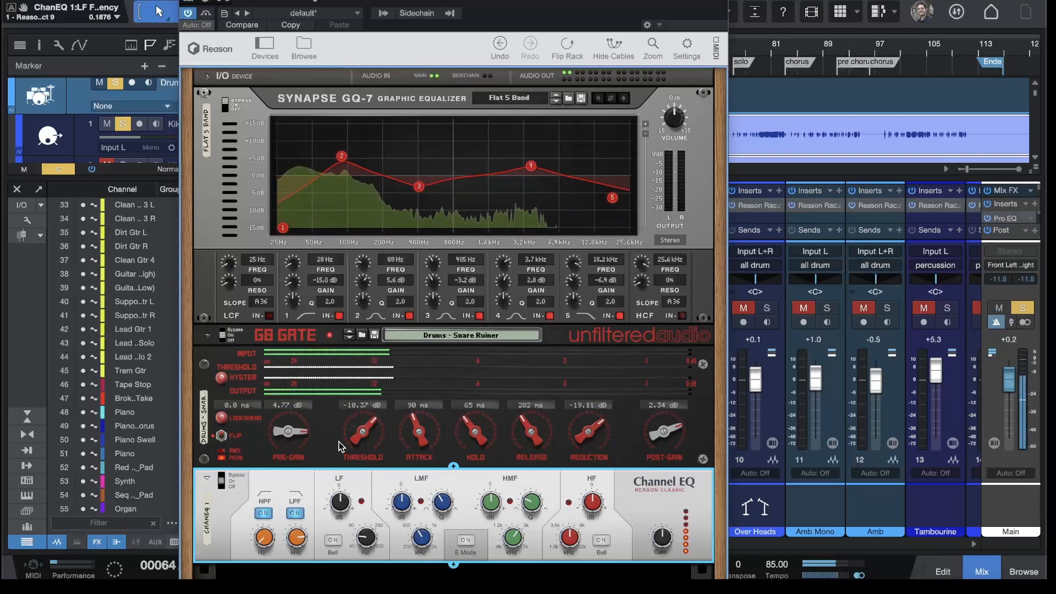
drag(363, 544, 365, 540)
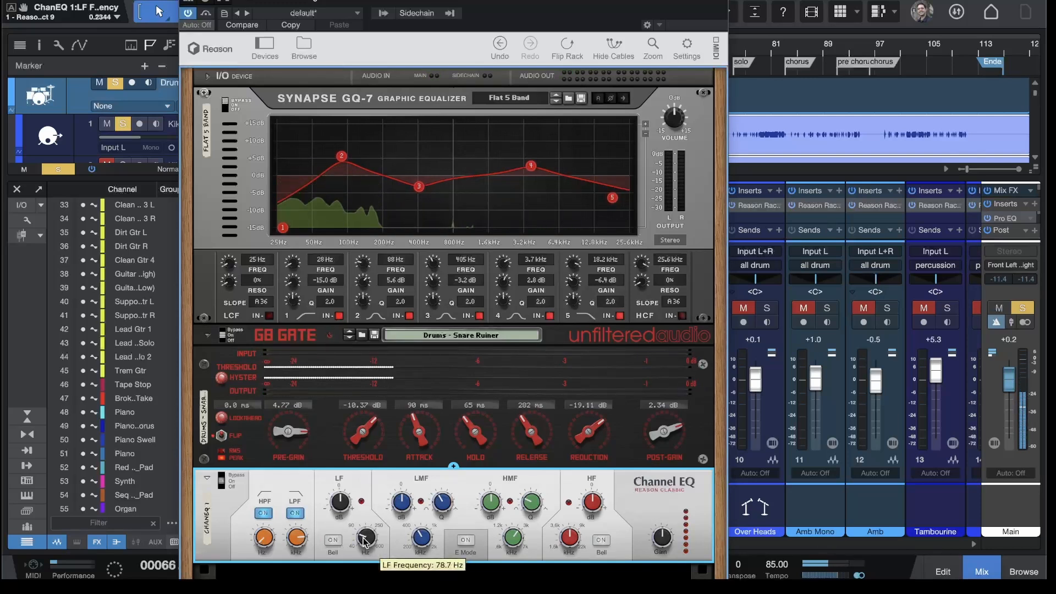
drag(363, 539, 363, 540)
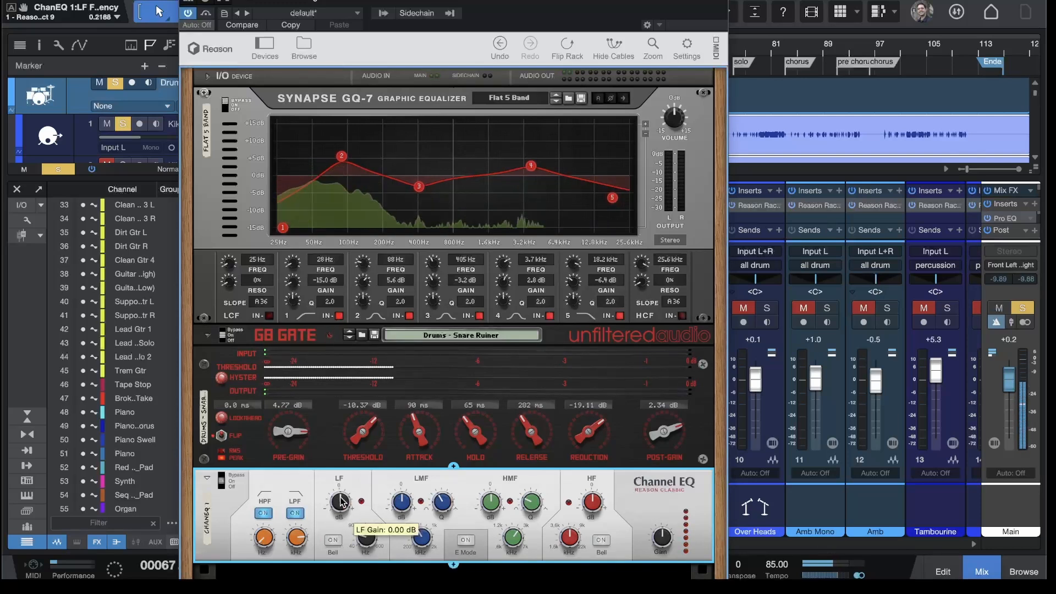
drag(340, 502, 342, 503)
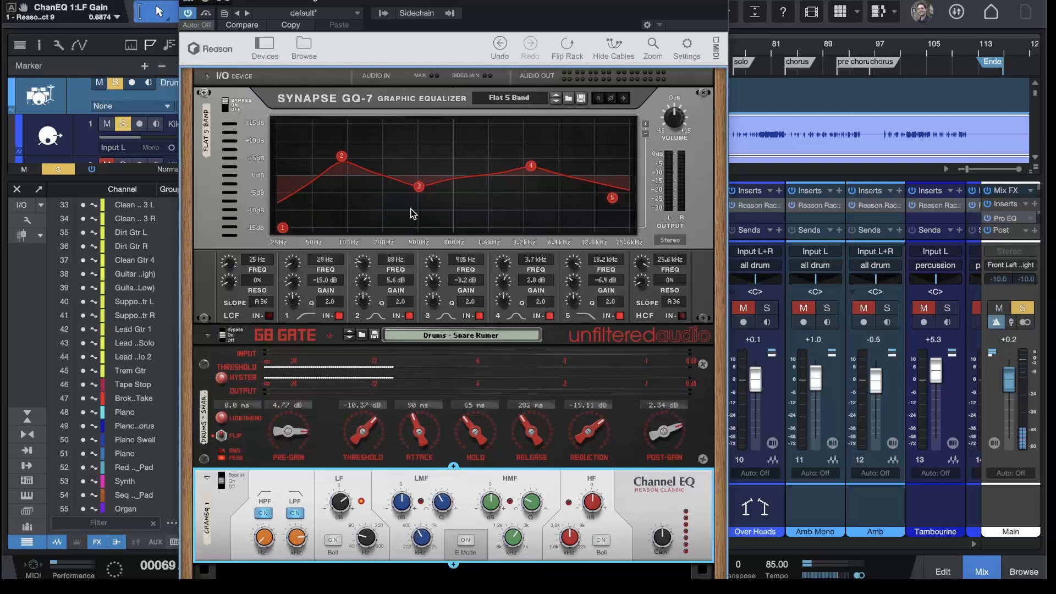
Step: Set the Channel EQ's LMF frequency to 396.2 Hz, cut its gain and set its Q to about 39%
drag(418, 533, 420, 540)
drag(401, 499, 401, 505)
click(442, 503)
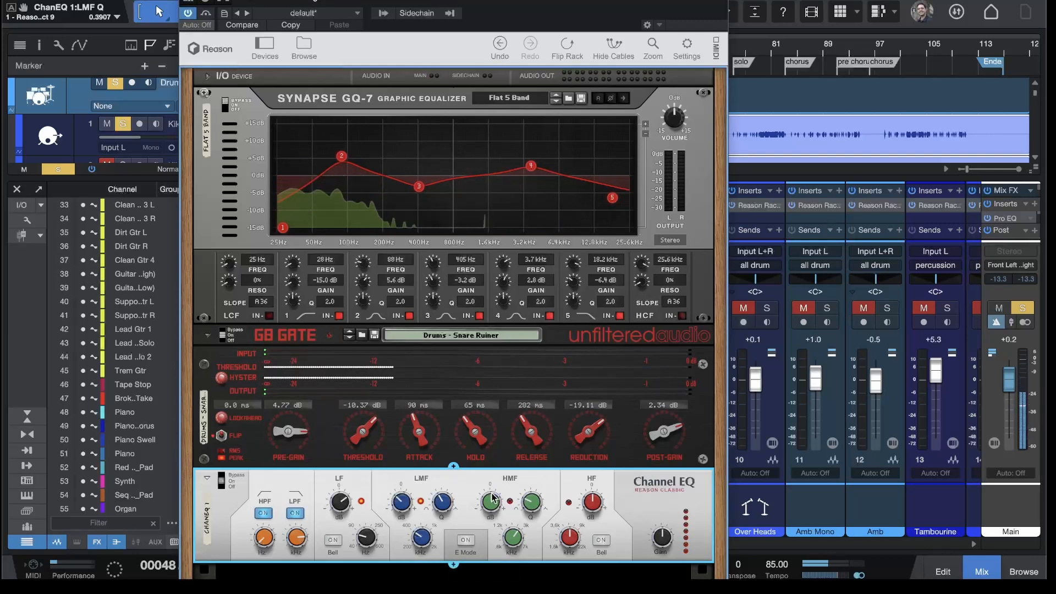
Step: Set the Channel EQ's HMF frequency to 2.89 kHz, boost its gain and lower its Q to about 15.6%
click(512, 540)
scroll(512, 541, up, 1)
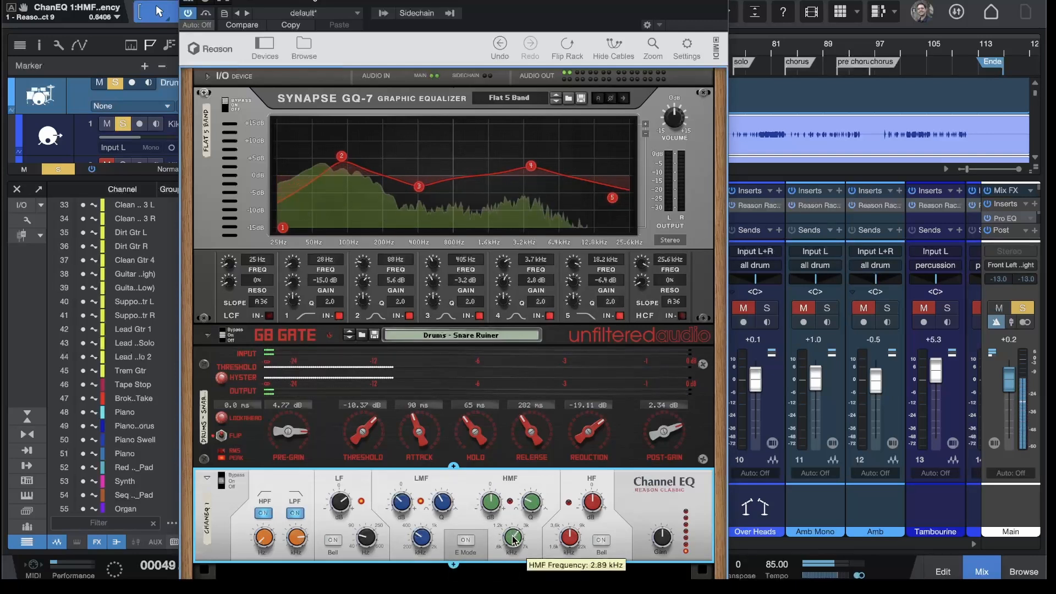
drag(491, 504, 529, 508)
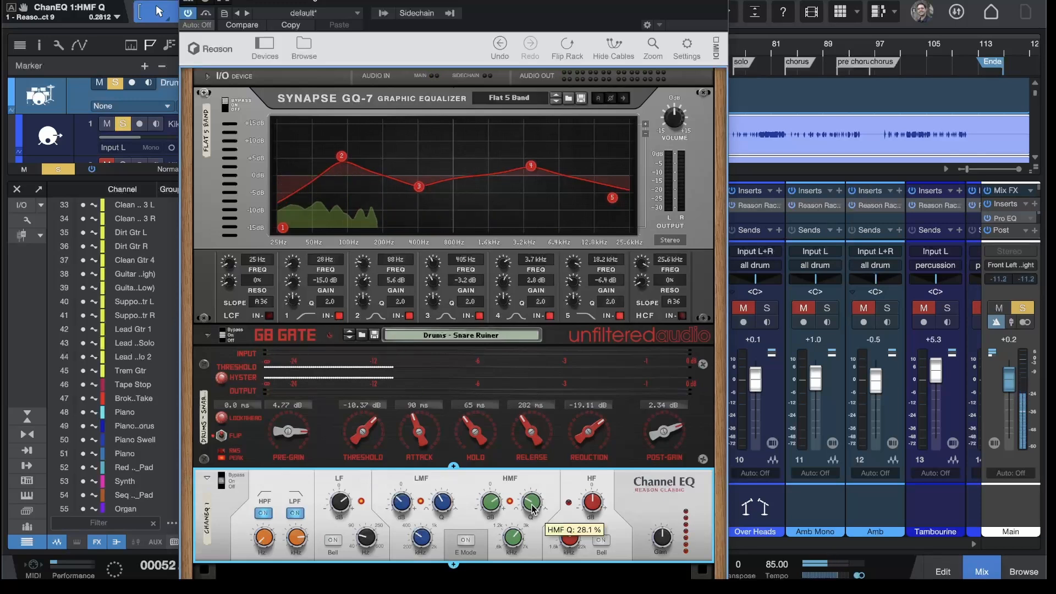
mouse_move(528, 508)
mouse_down()
mouse_move(529, 517)
mouse_move(519, 512)
mouse_up()
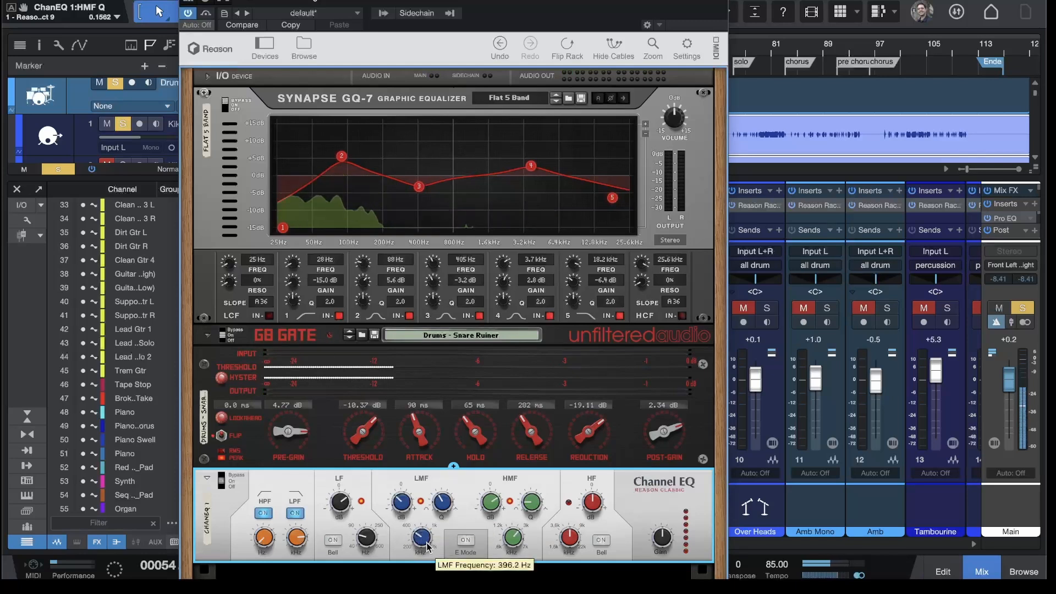
Step: Reset the Channel EQ's LMF gain and raise it to a boost
click(406, 498)
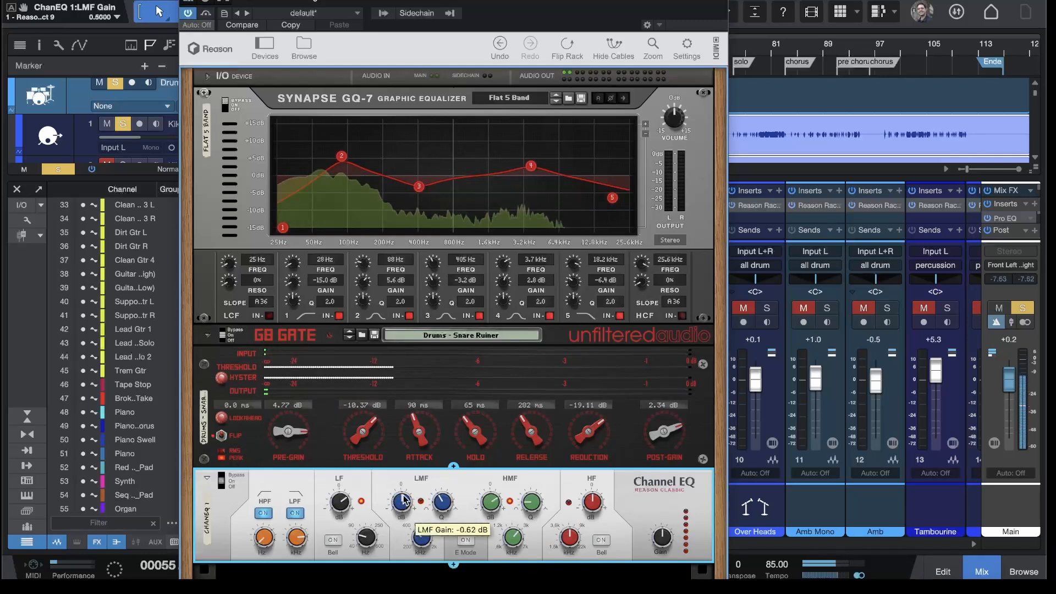
drag(408, 491, 414, 483)
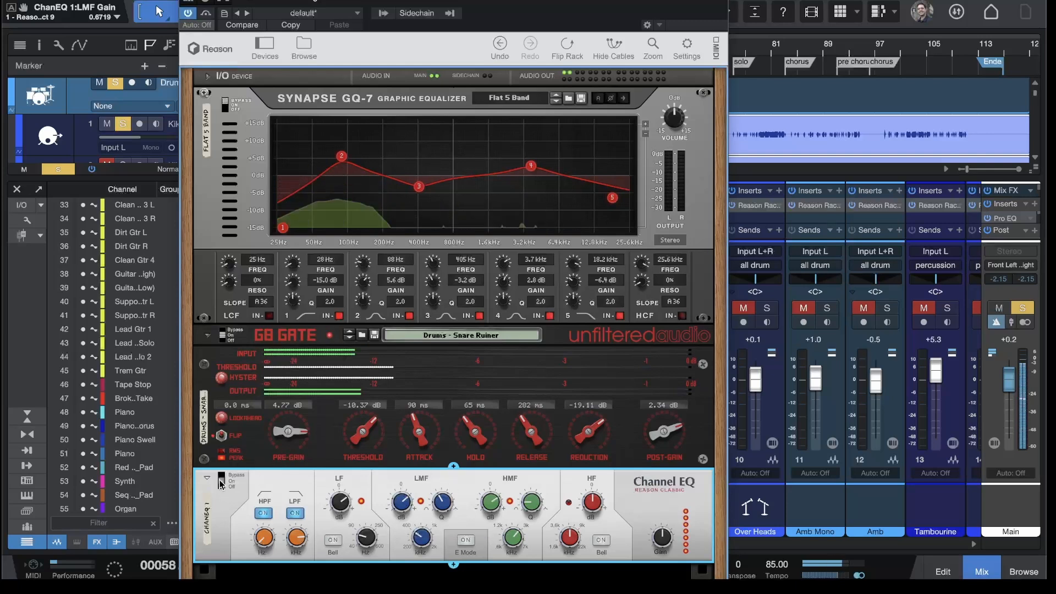
Step: Switch the GQ-7 equalizer back on and collapse the Channel EQ
click(225, 108)
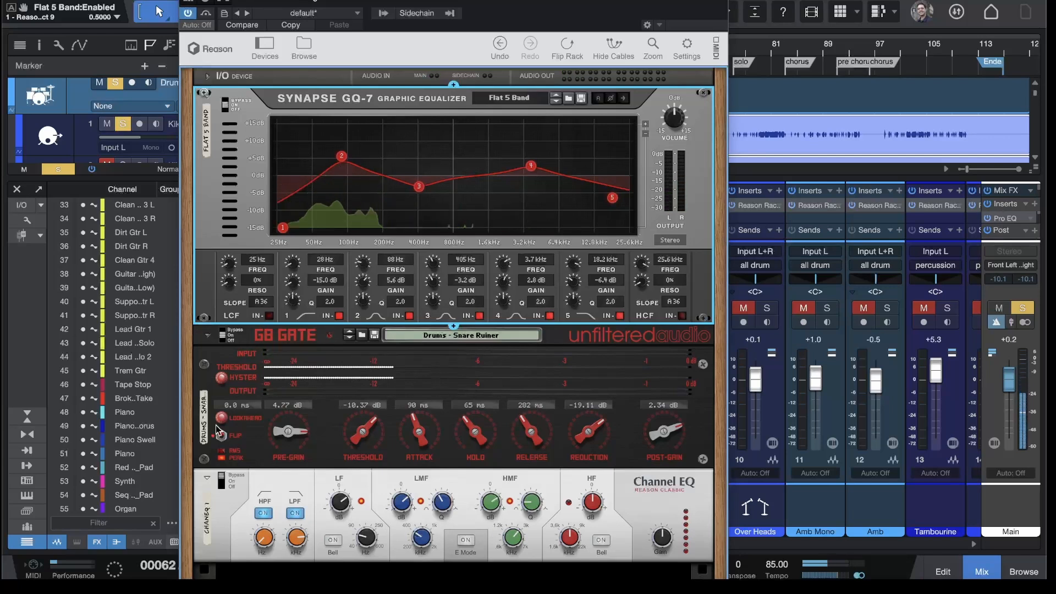
click(207, 478)
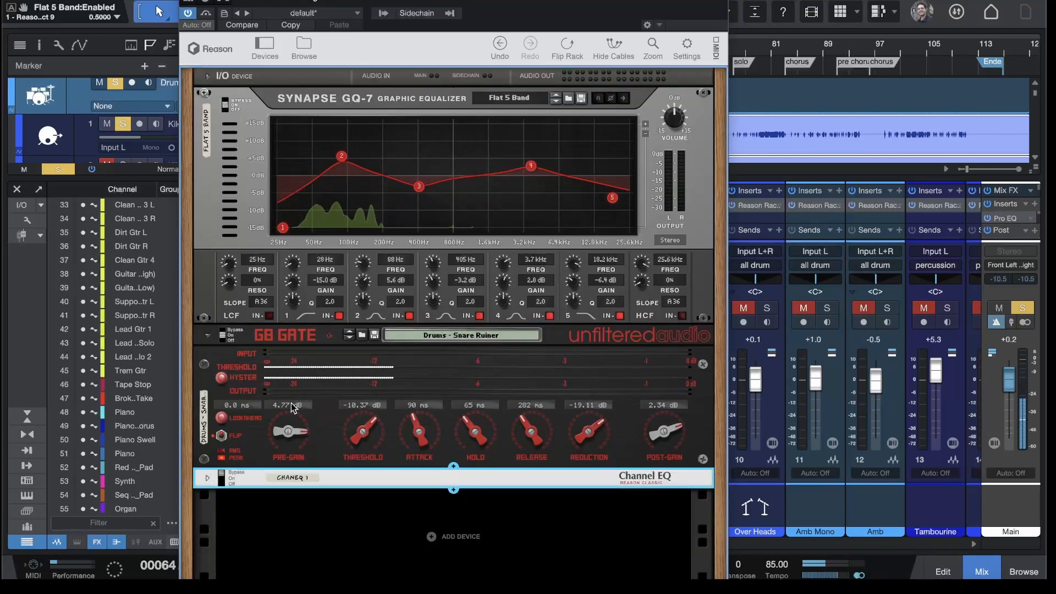
Step: Compare the kick with the G8 Gate bypassed and active, and set the gate's threshold to -11.60 dB
click(222, 337)
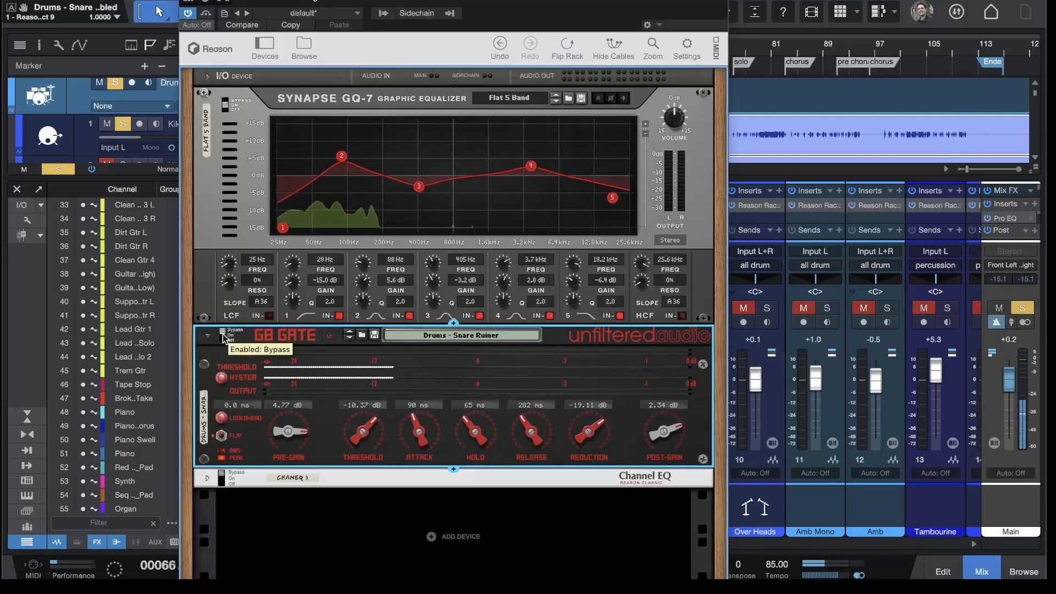
click(223, 337)
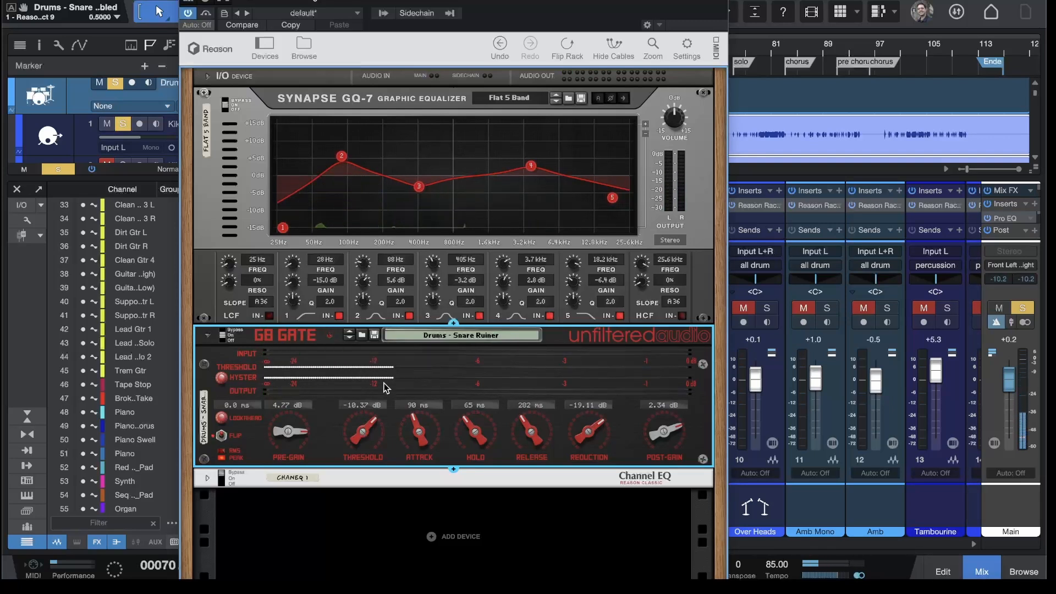
drag(363, 433, 359, 447)
drag(647, 0, 698, 0)
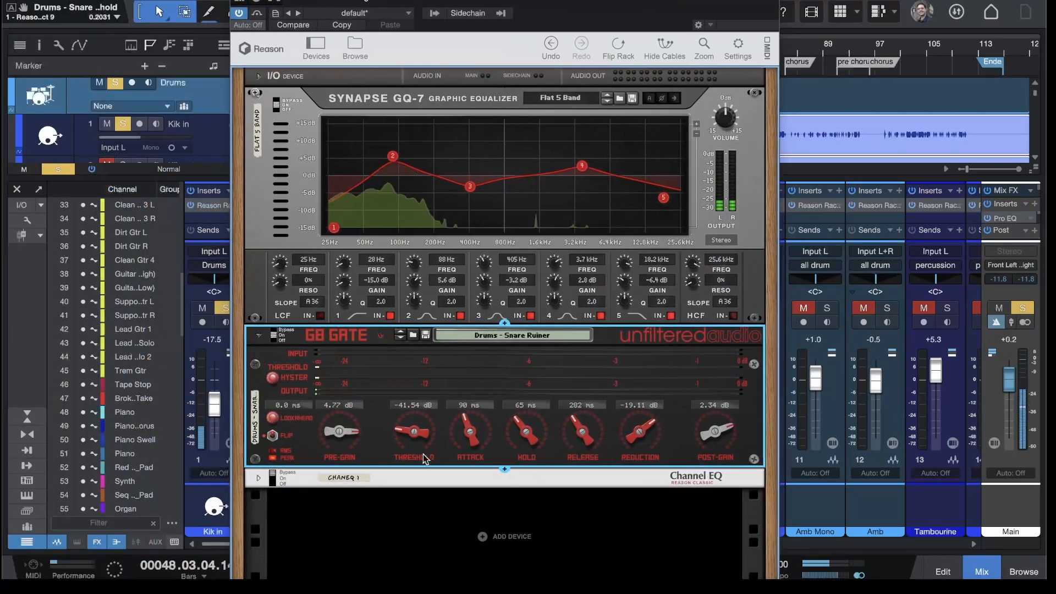
drag(410, 431, 433, 409)
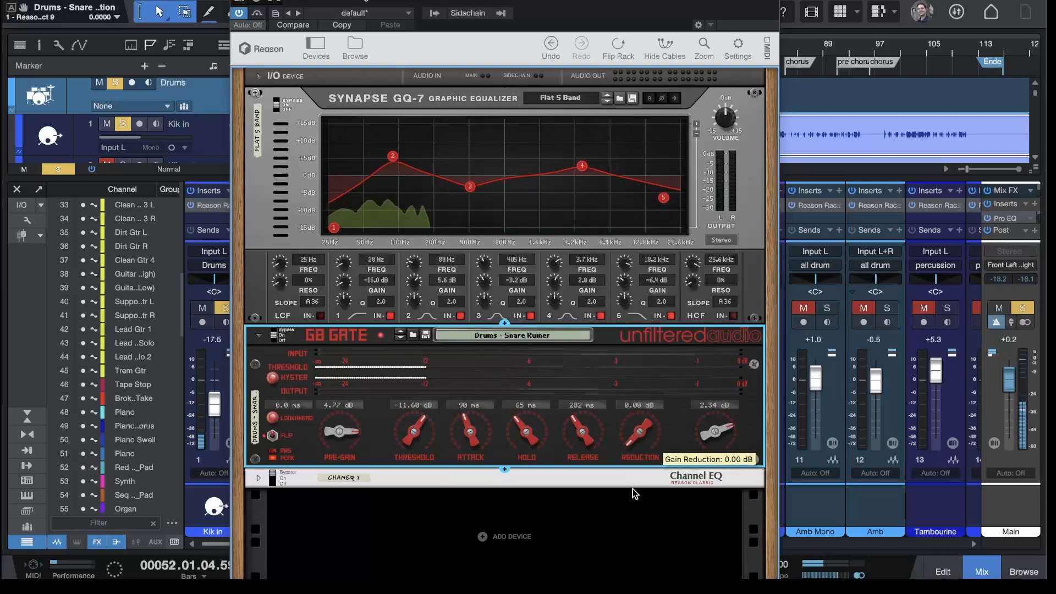
Step: Set the G8 Gate's reduction to -15.55 dB and its release to 306 ms
drag(636, 444, 639, 439)
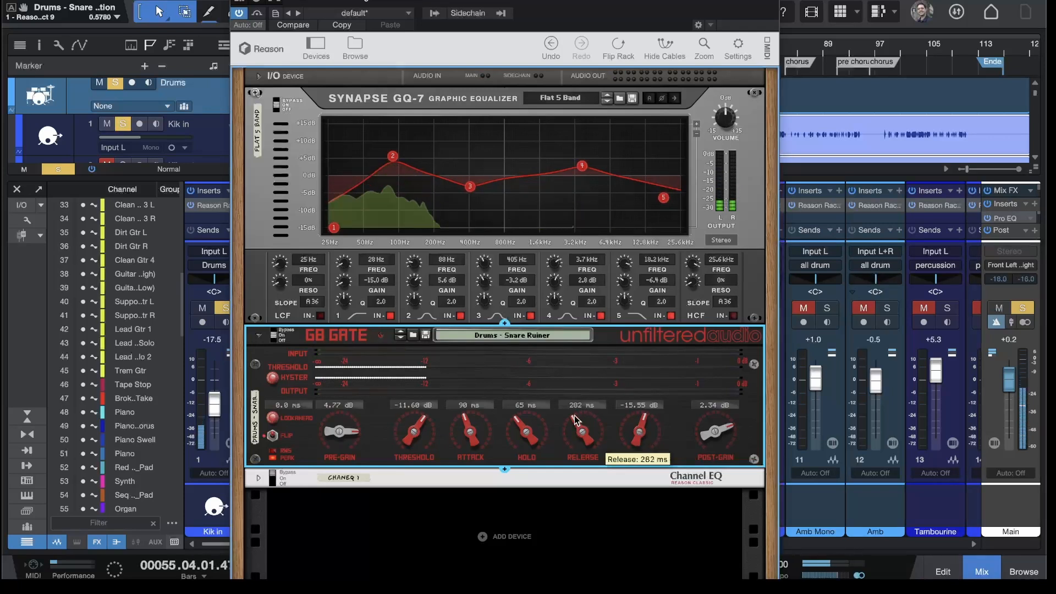
mouse_move(574, 418)
mouse_down()
mouse_move(568, 464)
mouse_move(572, 409)
mouse_move(569, 423)
mouse_up()
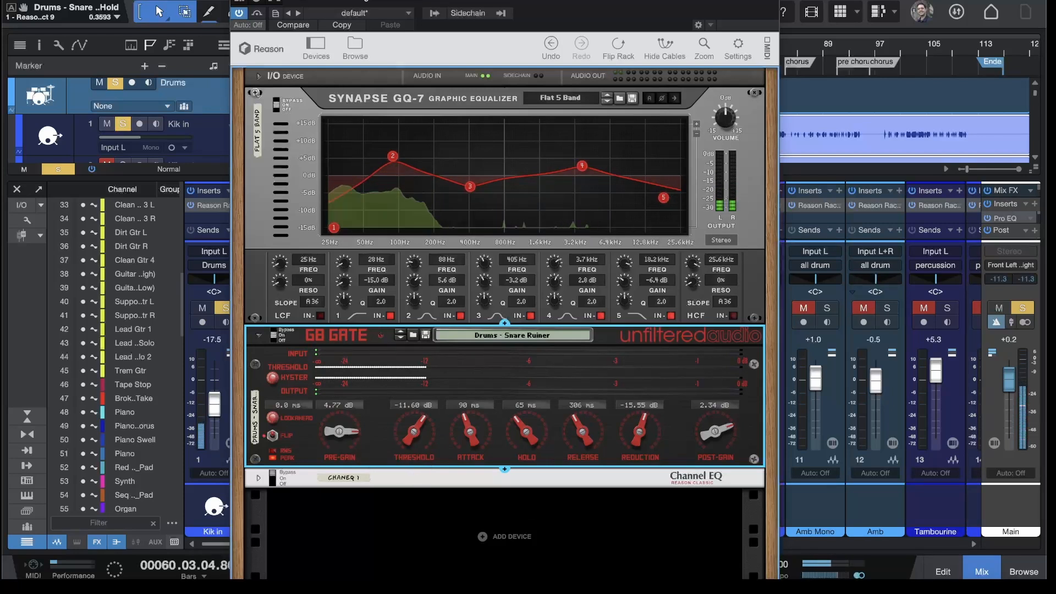
Step: Close the rack plug-in and switch the solo from Kik in to Kik out
key(super+w)
click(286, 308)
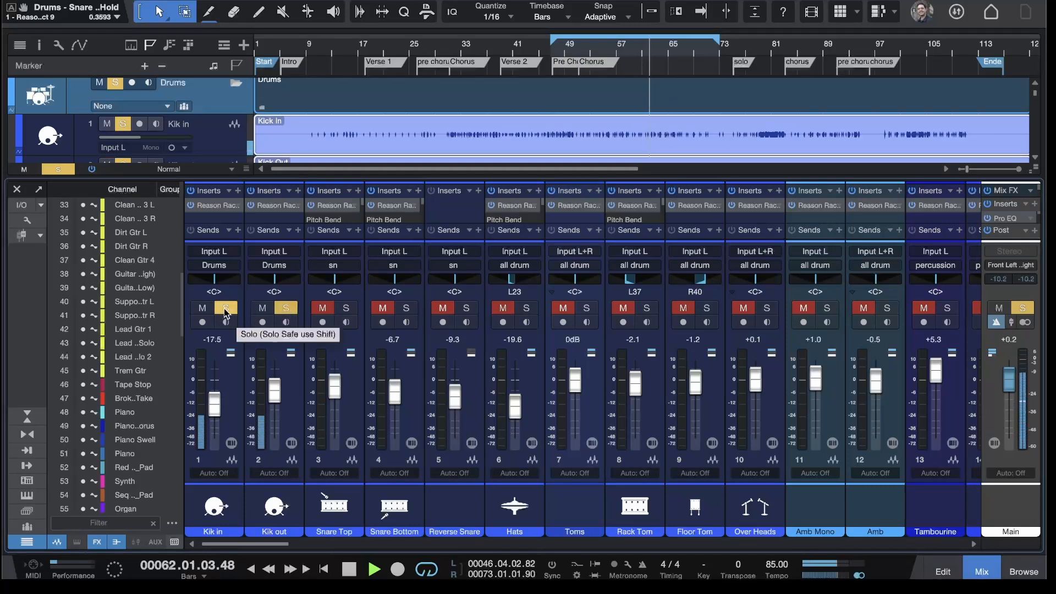
click(226, 310)
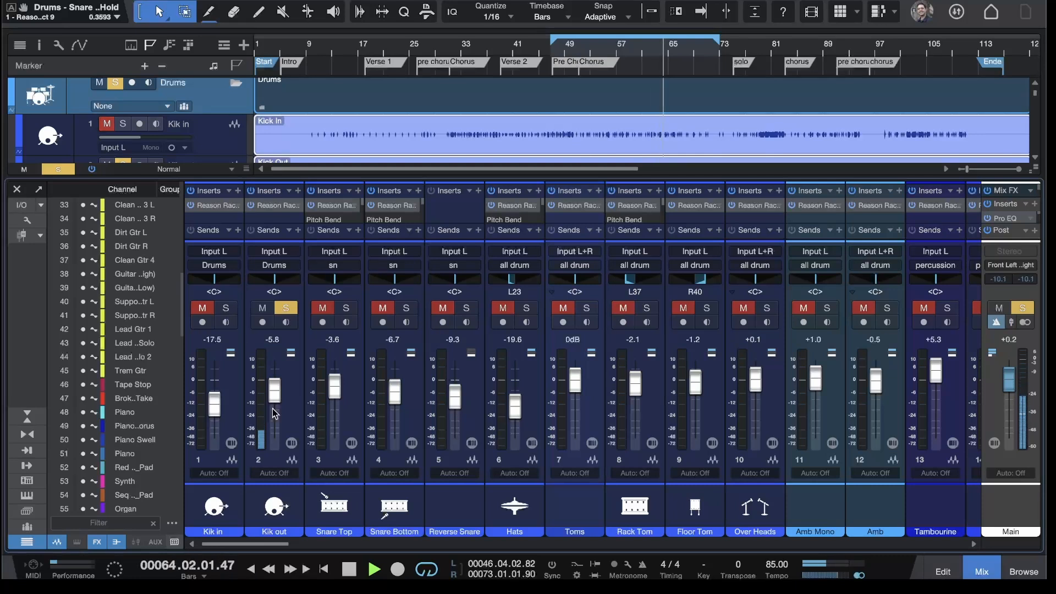
Step: Compare Kik out with and without Kik in soloed alongside it, and open Kik out's Reason Rack plug-in
click(225, 310)
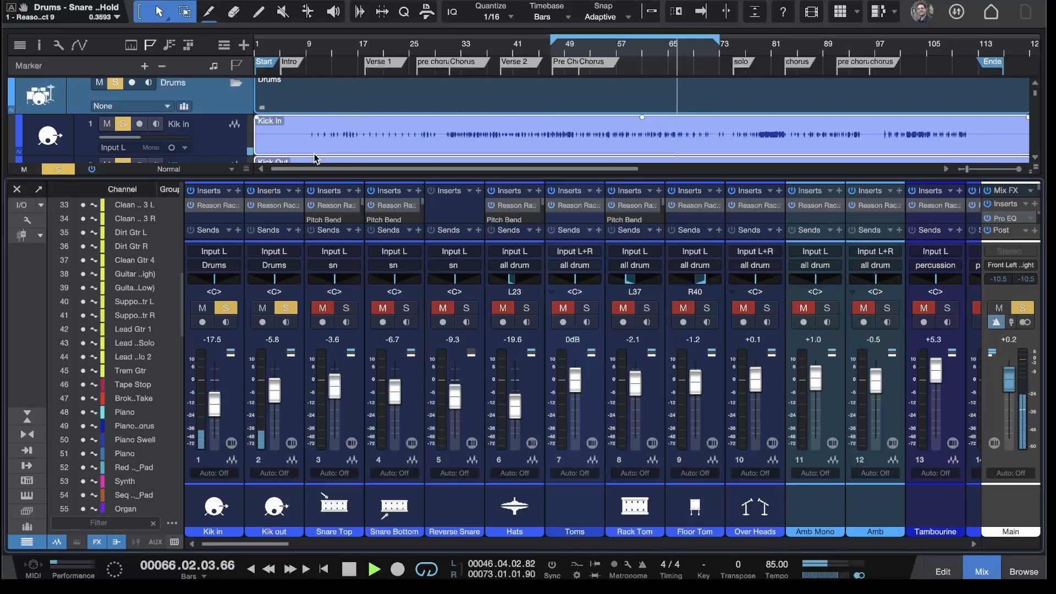
click(224, 310)
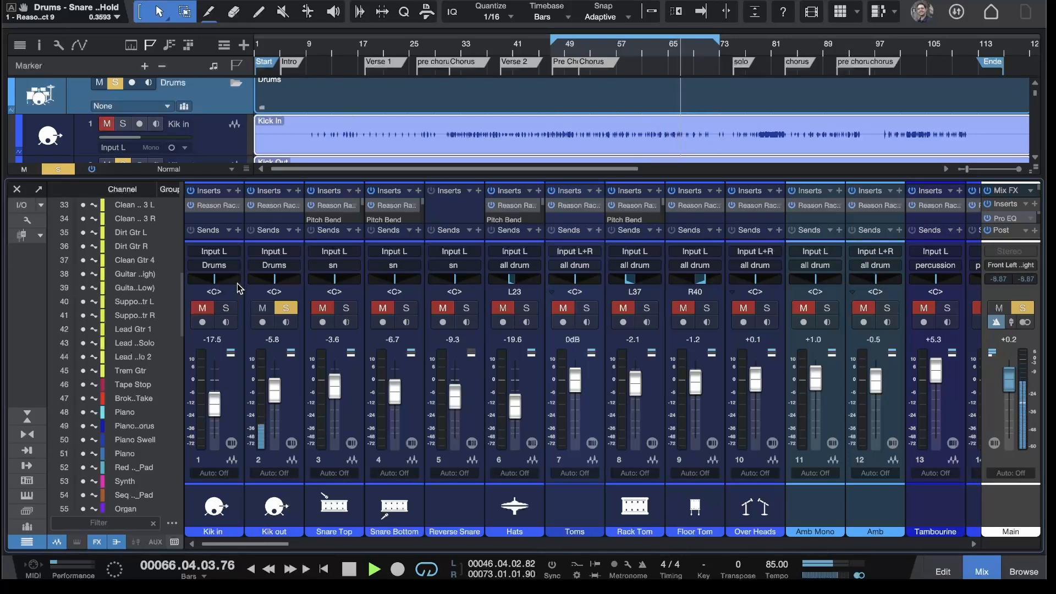
click(272, 210)
click(272, 210)
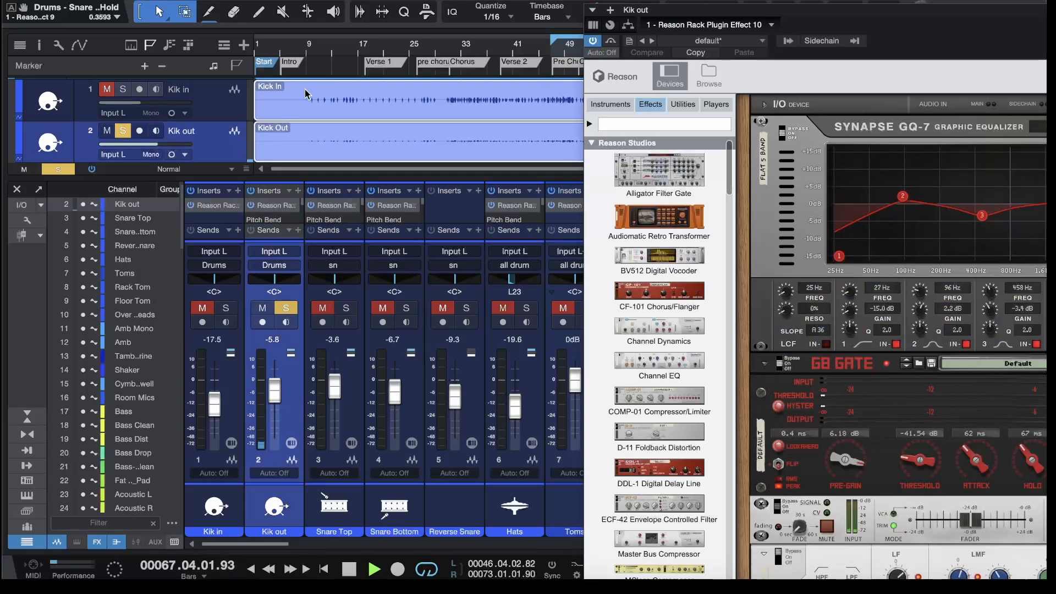
drag(839, 10, 326, 0)
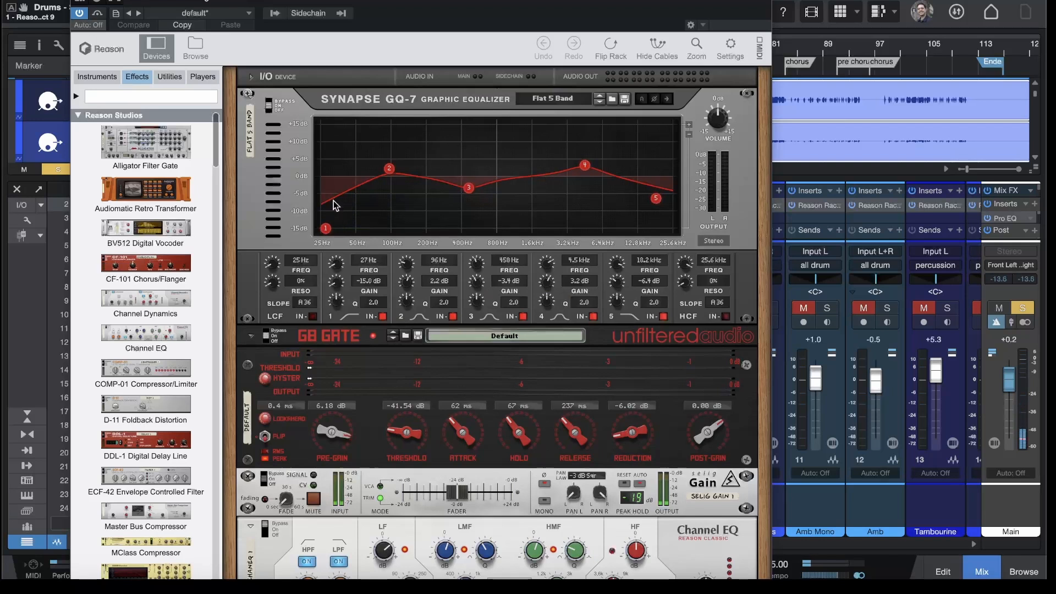
Step: Collapse the Channel EQ, EVE-AT4 and MooQ devices in the Kik out rack
click(251, 527)
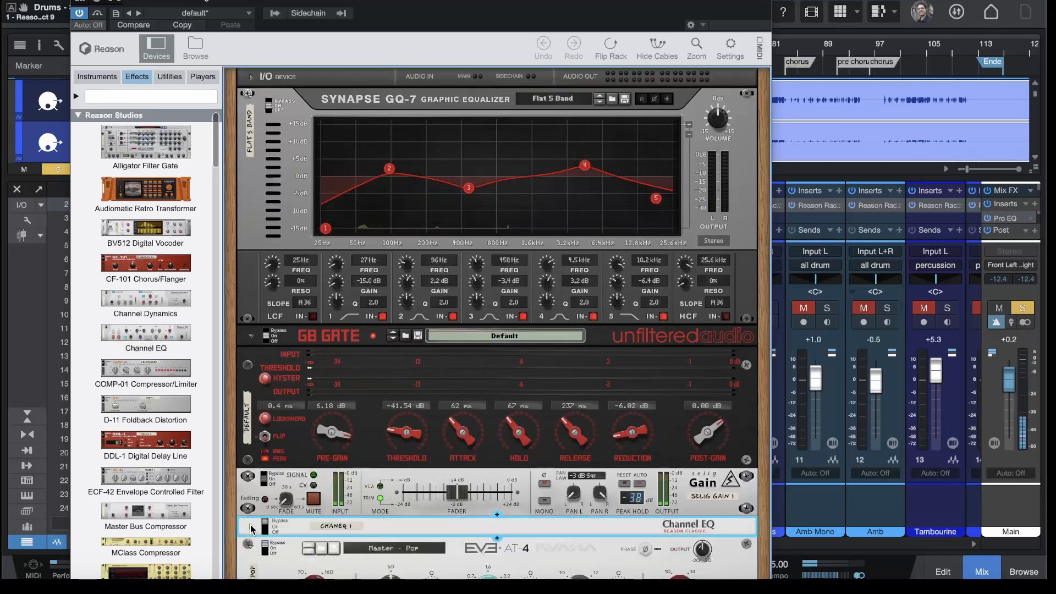
click(264, 545)
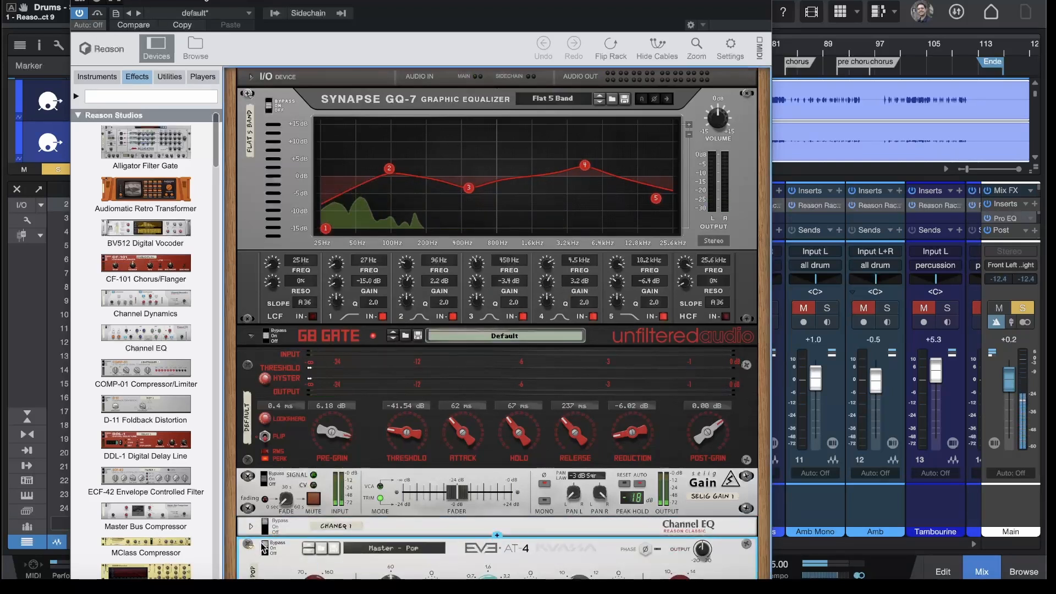
click(252, 546)
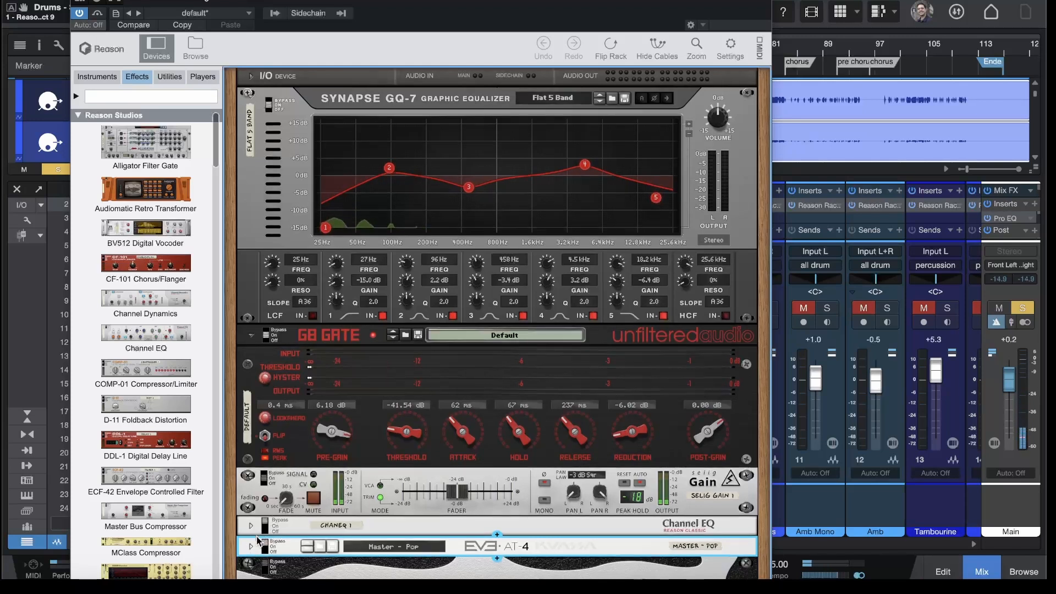
scroll(257, 540, down, 2)
click(252, 517)
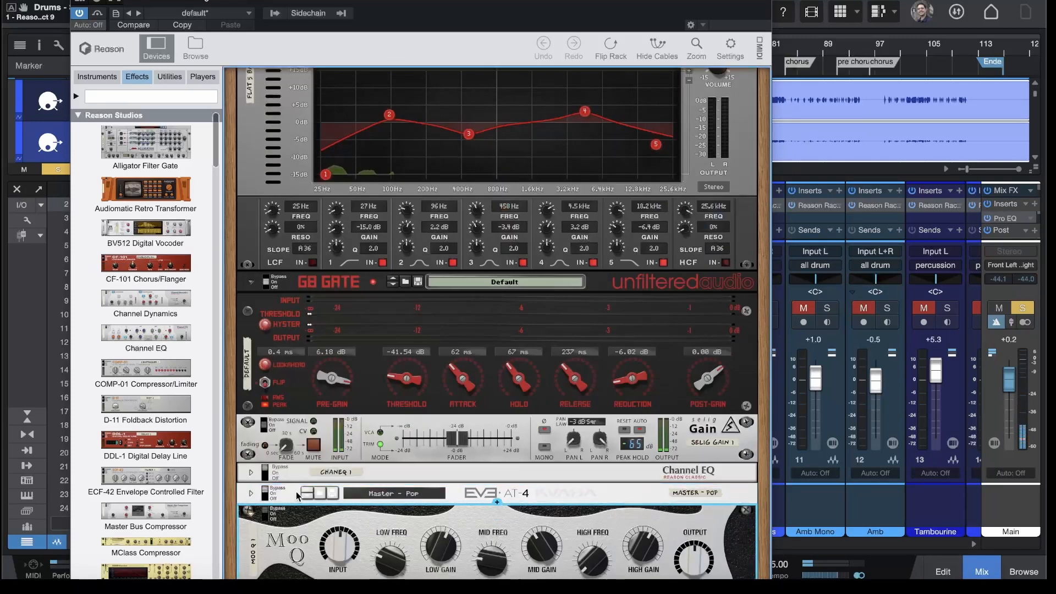
click(252, 514)
click(252, 514)
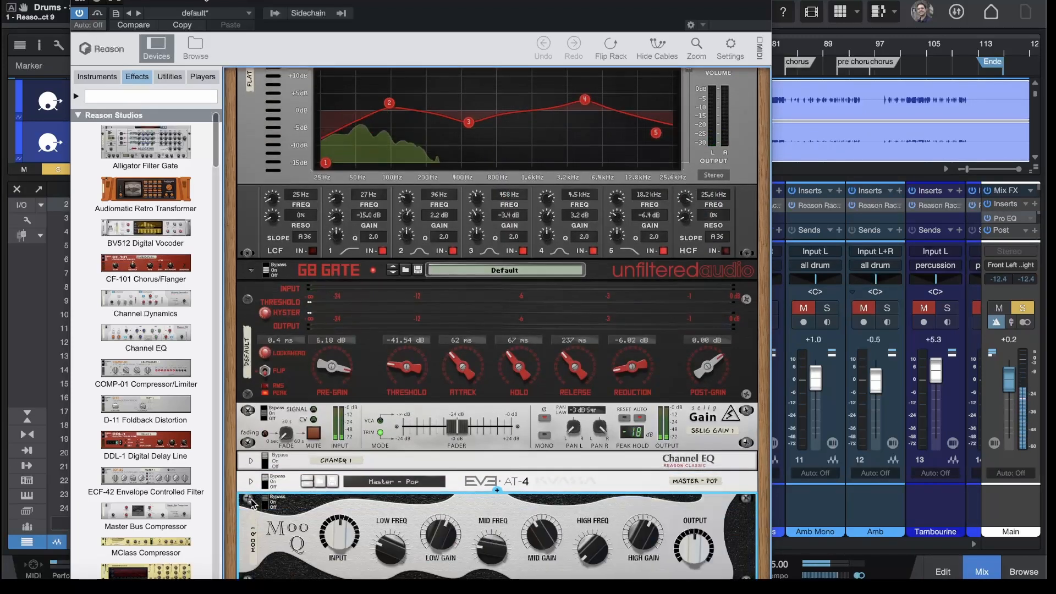
click(251, 502)
scroll(299, 477, up, 3)
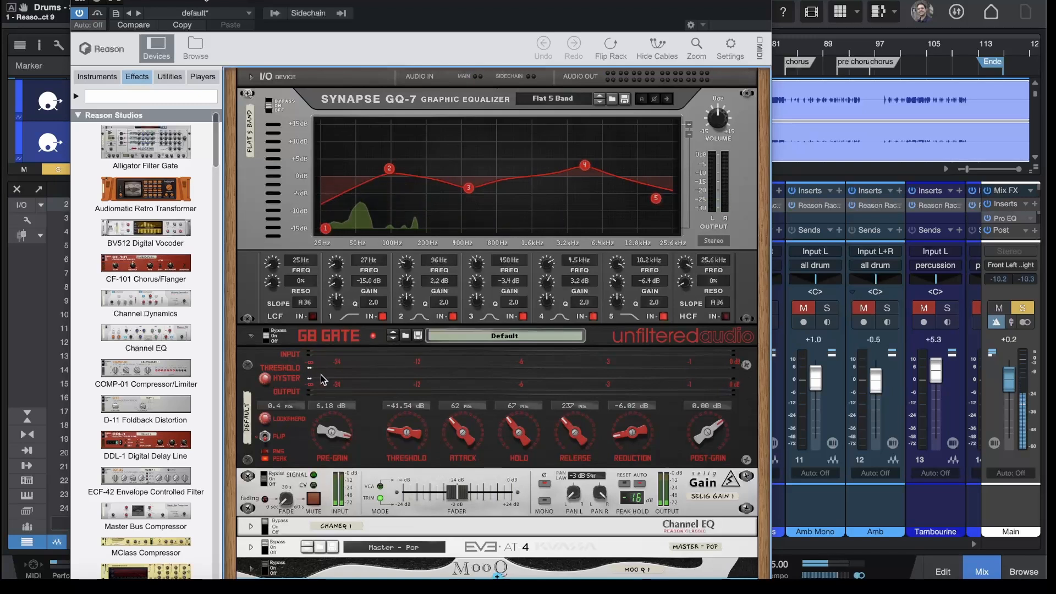
Step: Set the Kik out G8 Gate's threshold to -19.75 dB and its reduction to -8.64 dB, and close the plug-in
drag(396, 430, 401, 424)
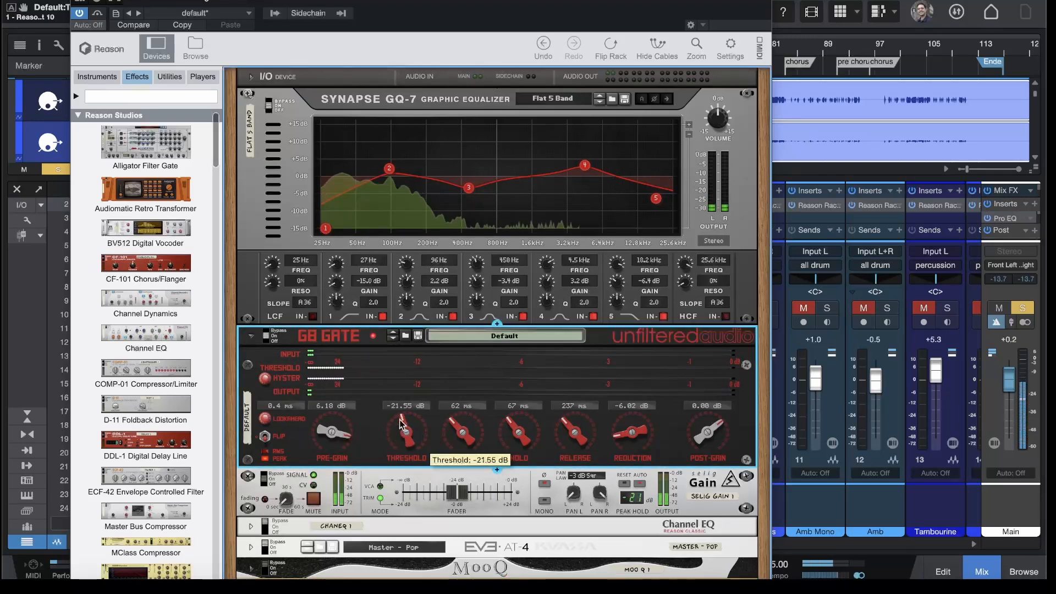
drag(398, 421, 403, 422)
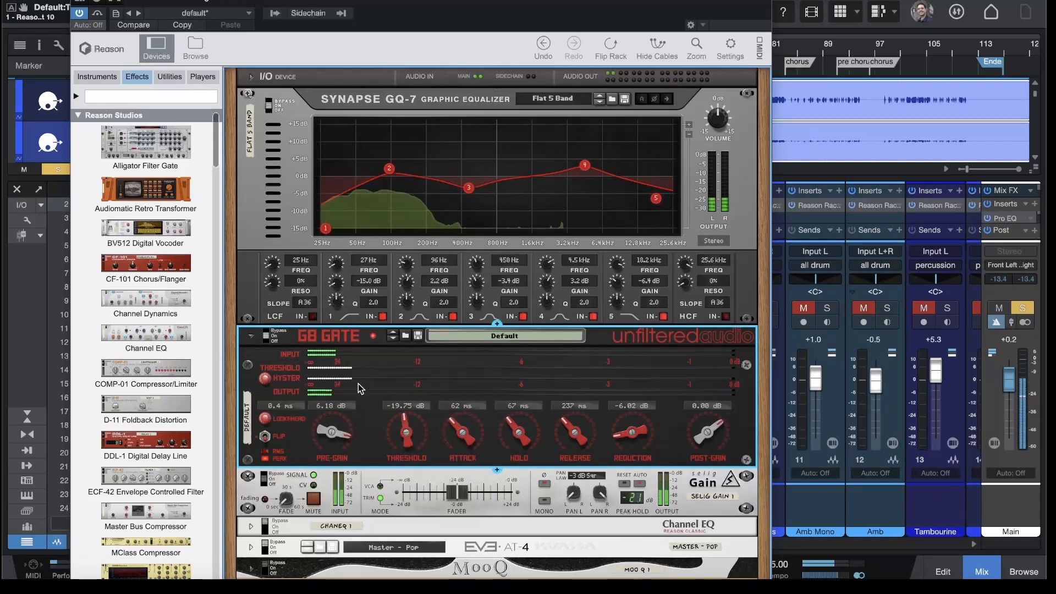
drag(619, 431, 623, 451)
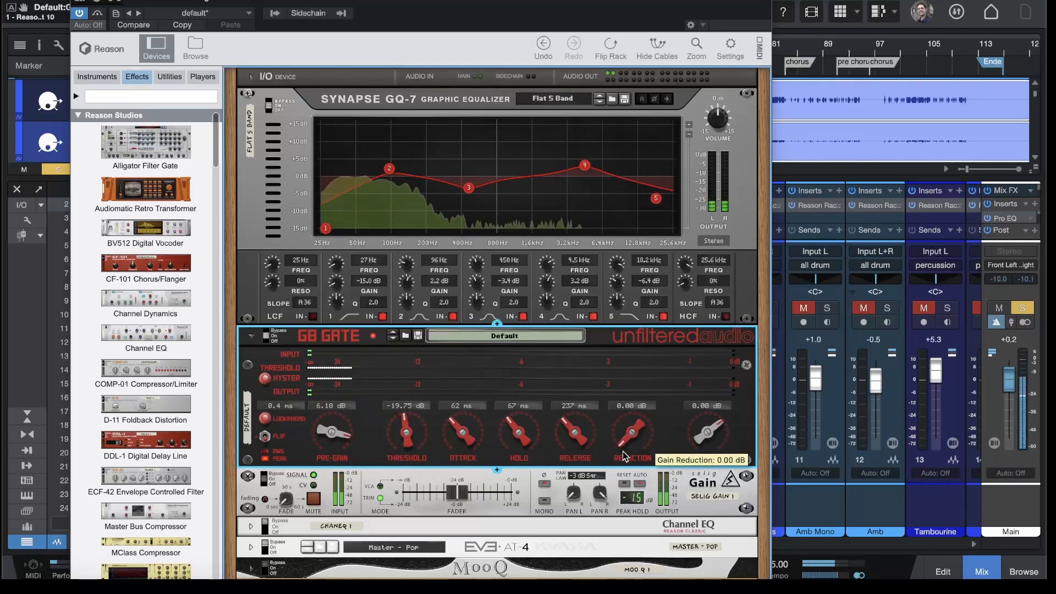
drag(623, 454, 622, 431)
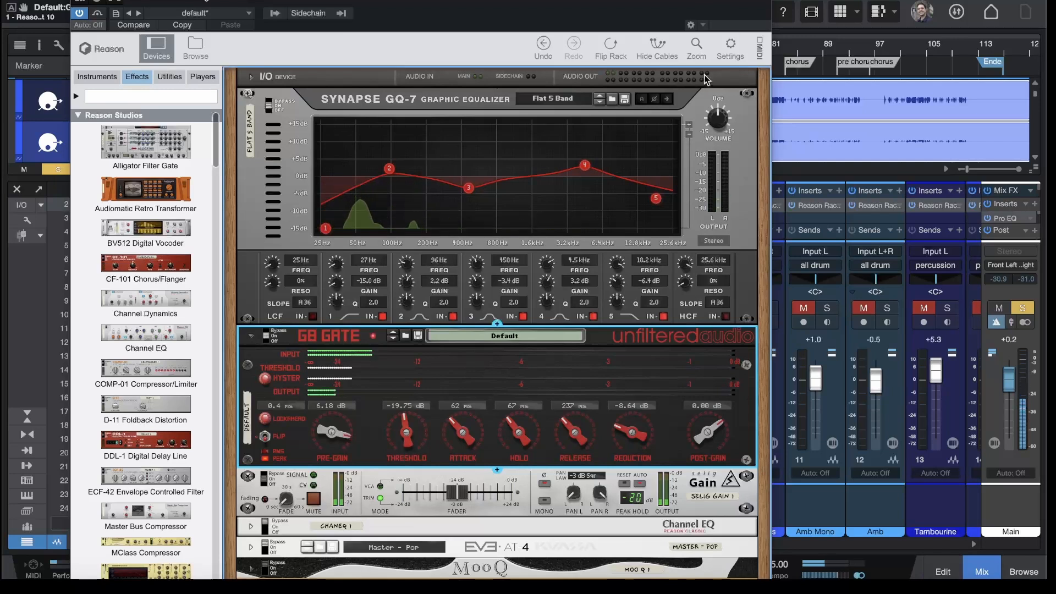
click(764, 1)
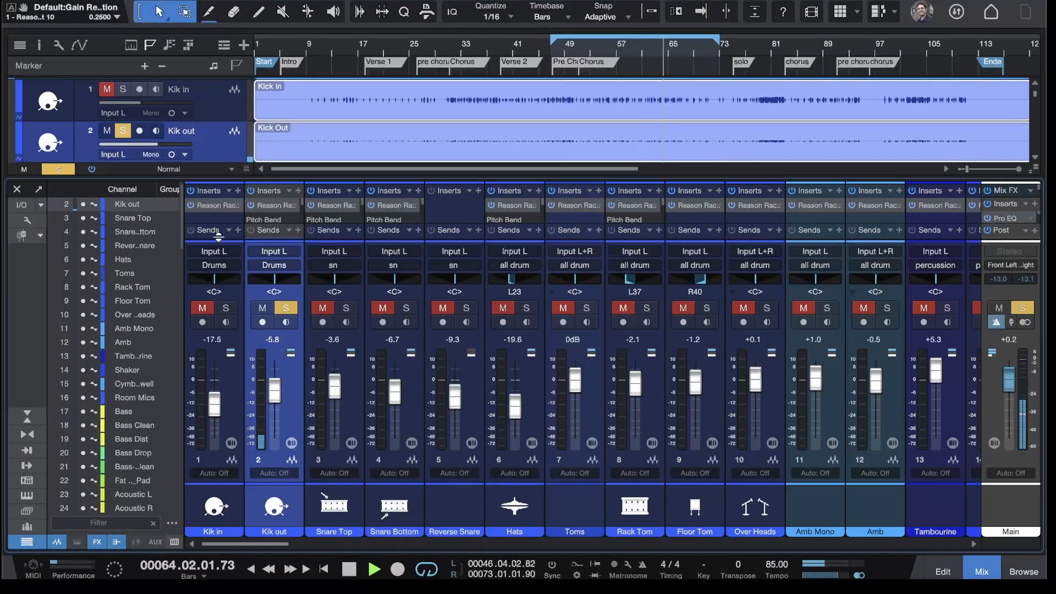
Step: Solo Kik in alongside Kik out and balance their faders at -24.5 dB for Kik in and -4.8 dB for Kik out
click(225, 309)
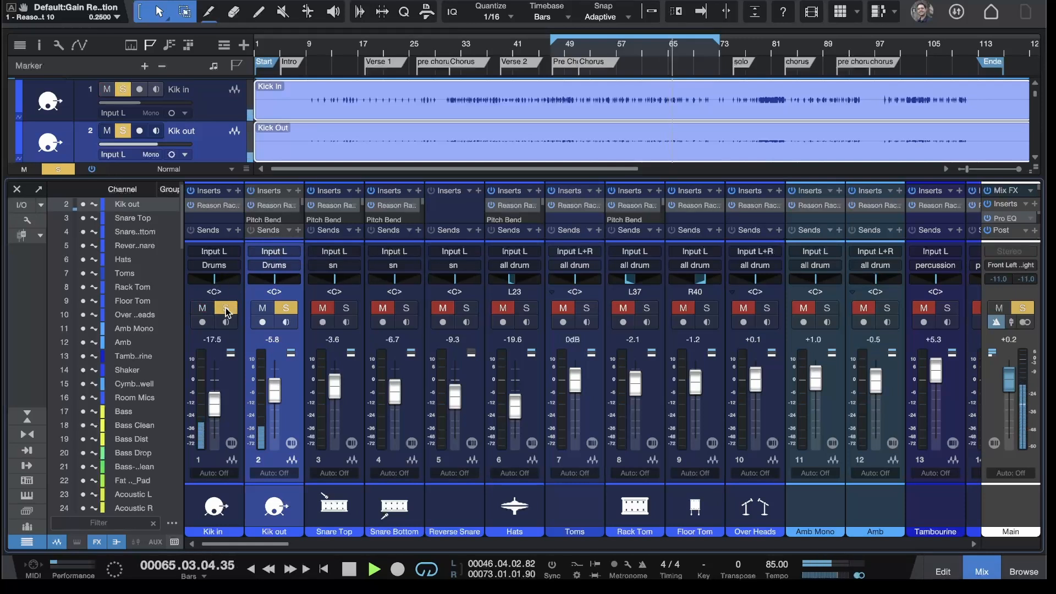
drag(272, 394, 272, 392)
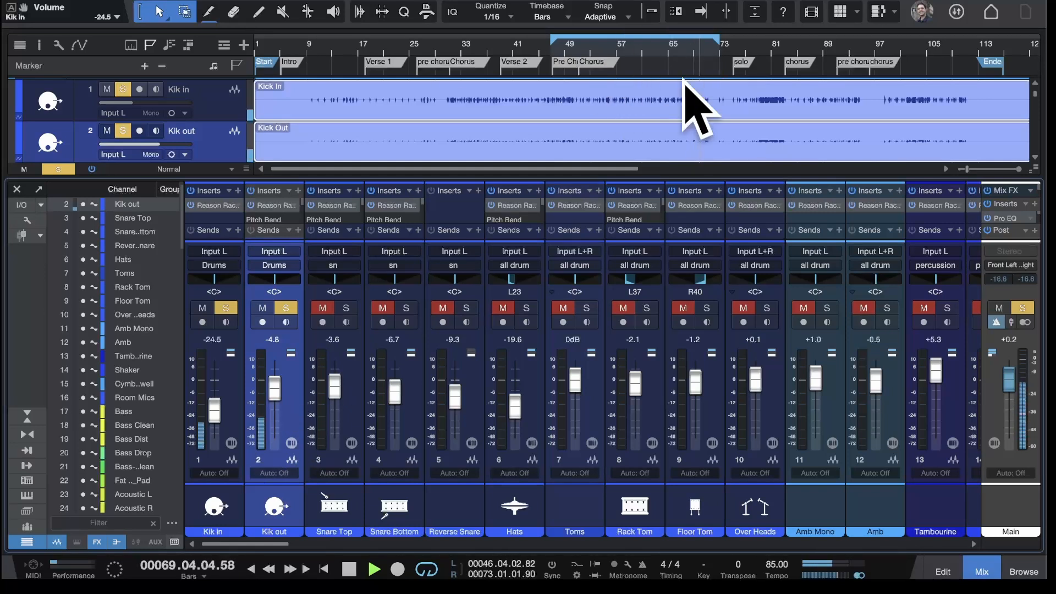
Step: Add Snare Top to the solo and set its GQ-7 band 4 to 3.4 kHz at 0.8 dB and band 2 to 175 Hz at 2.0 dB
click(347, 311)
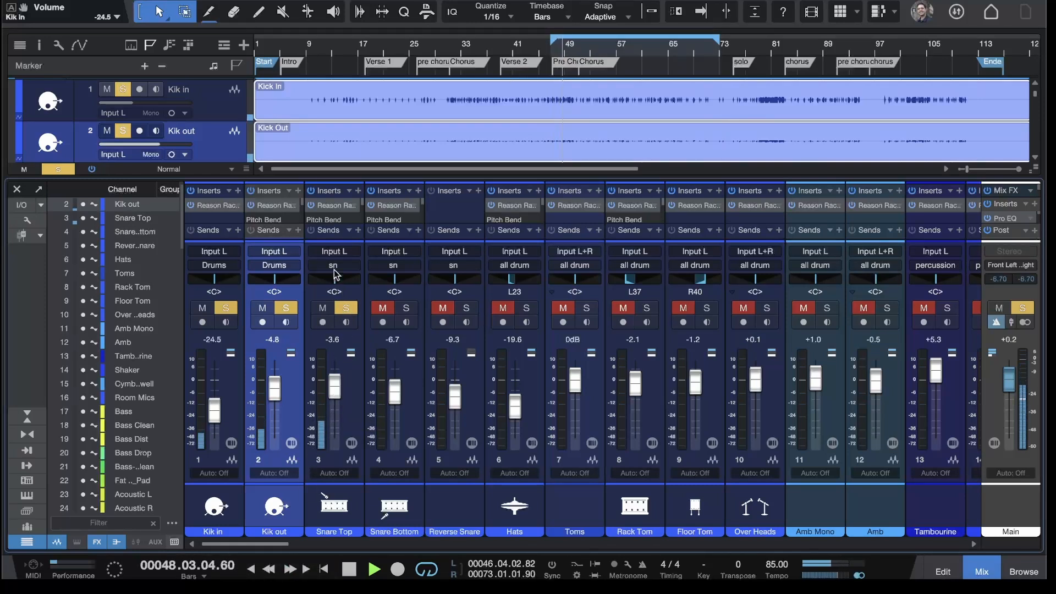
click(328, 208)
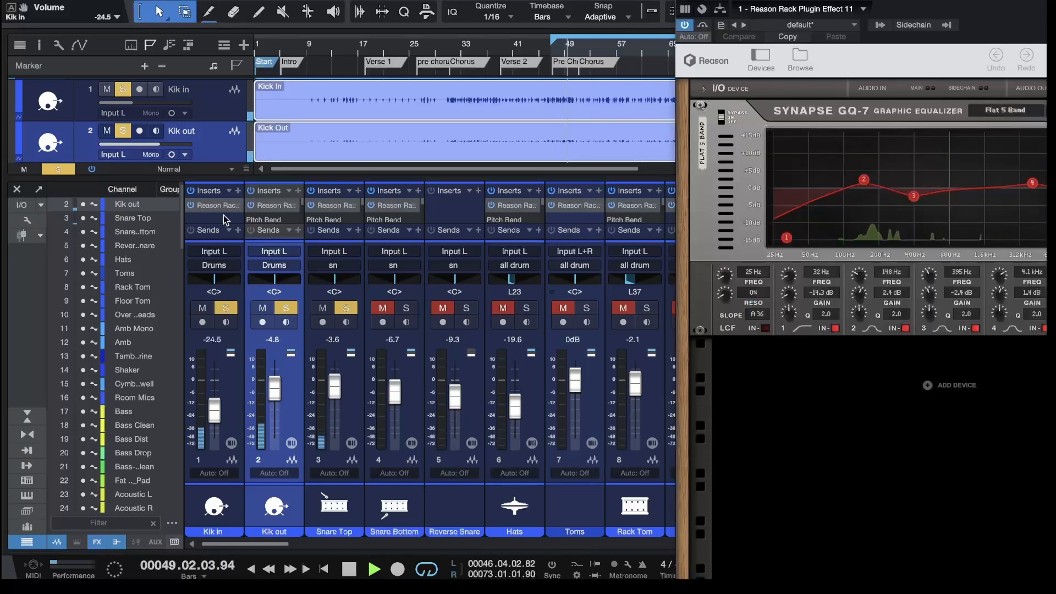
drag(982, 13, 427, 10)
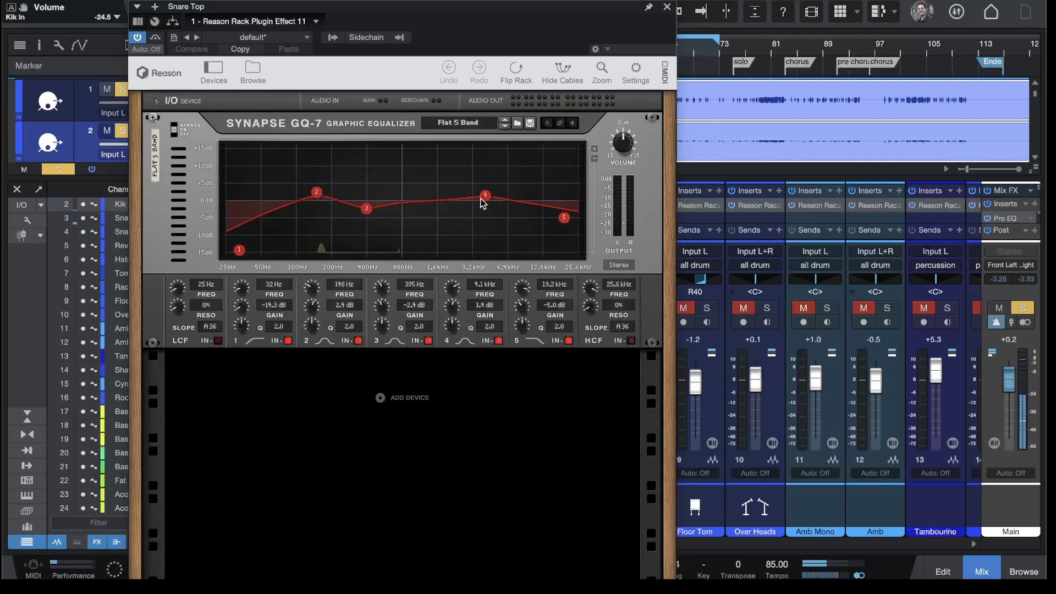
drag(487, 196, 475, 198)
drag(318, 193, 325, 194)
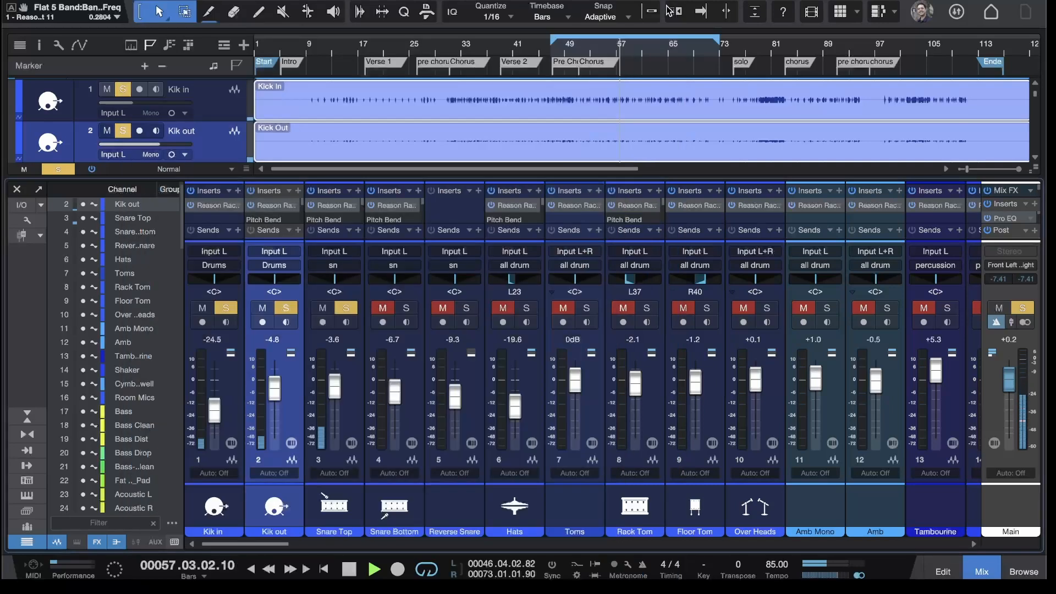
click(667, 8)
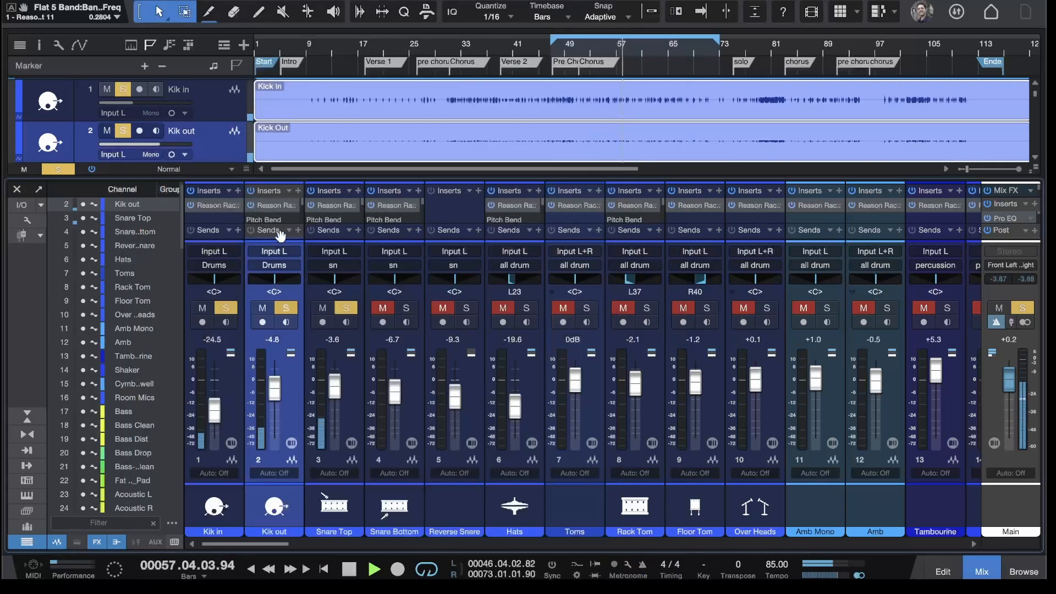
Step: Take Kik in and Kik out off solo to hear Snare Top alone
click(203, 308)
click(227, 308)
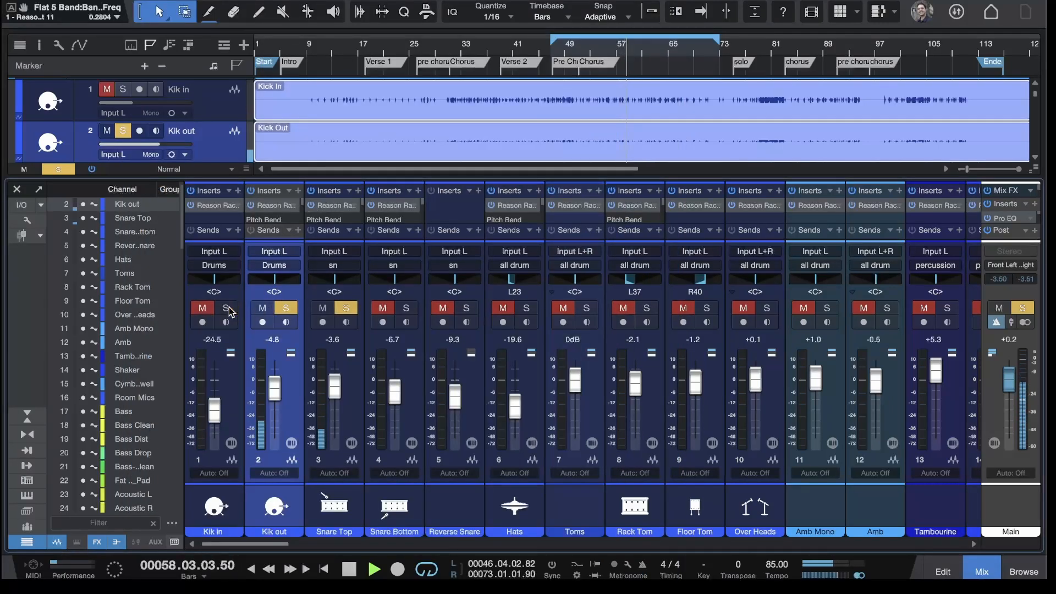
click(262, 309)
click(284, 308)
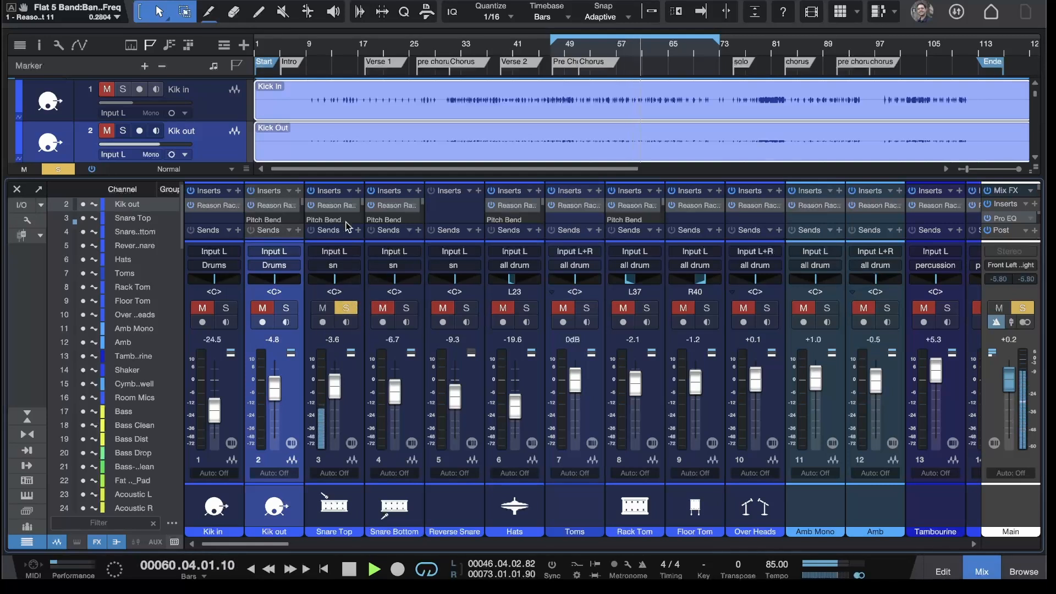
Step: Solo Kik out and Kik in again and add Snare Bottom to the soloed tracks
click(286, 308)
click(226, 308)
click(406, 308)
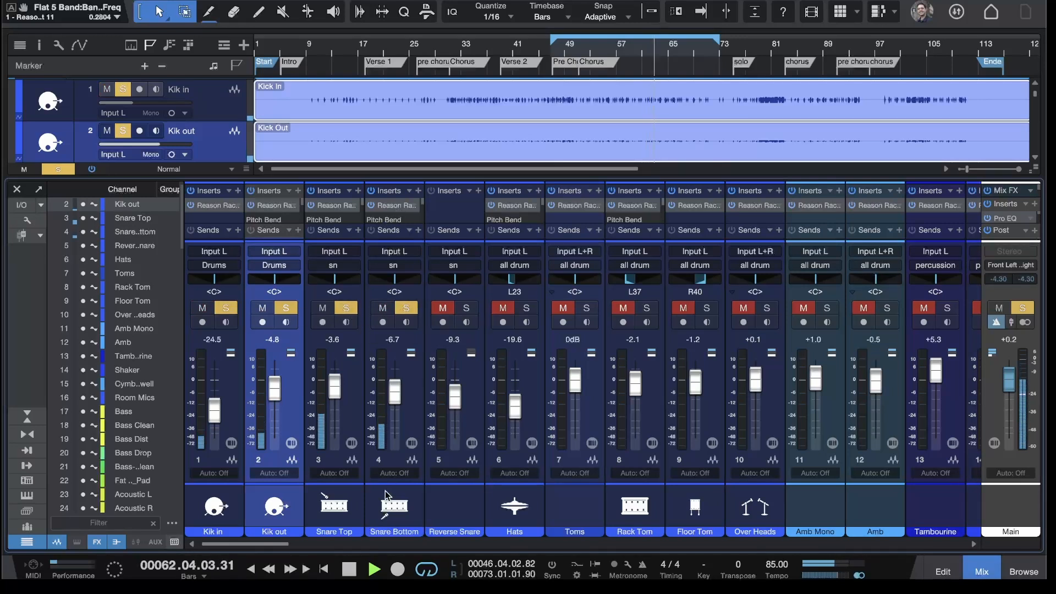
Step: Take Kik out, Snare Top and Kik in off solo to leave only Snare Bottom soloed
click(284, 309)
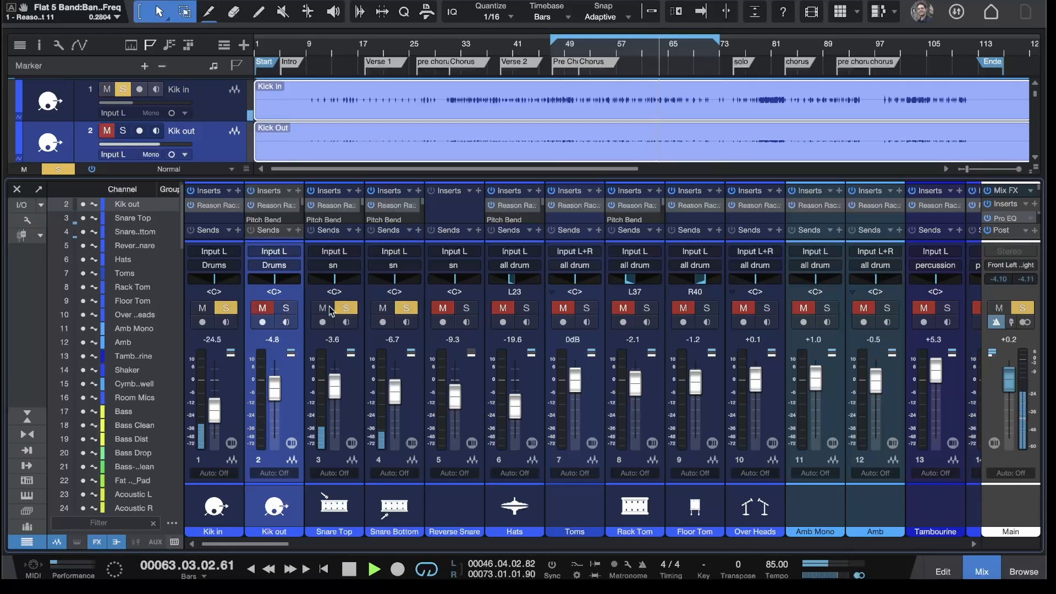
click(346, 308)
click(232, 308)
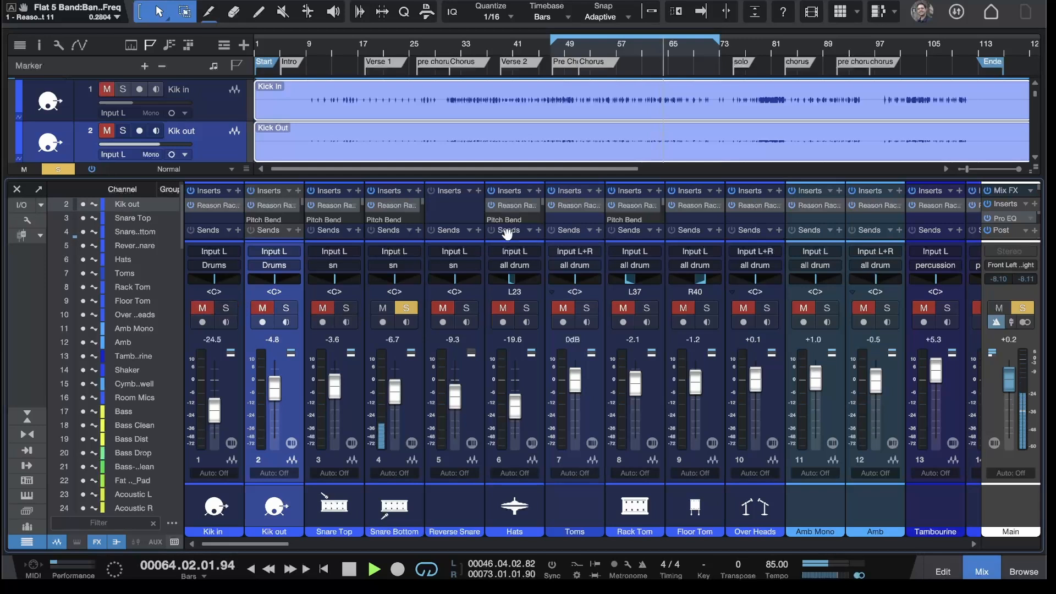
Step: Open Snare Bottom's Reason Rack plug-in and move its window clear to examine the GQ-7, dyna-mite and gain devices
click(396, 206)
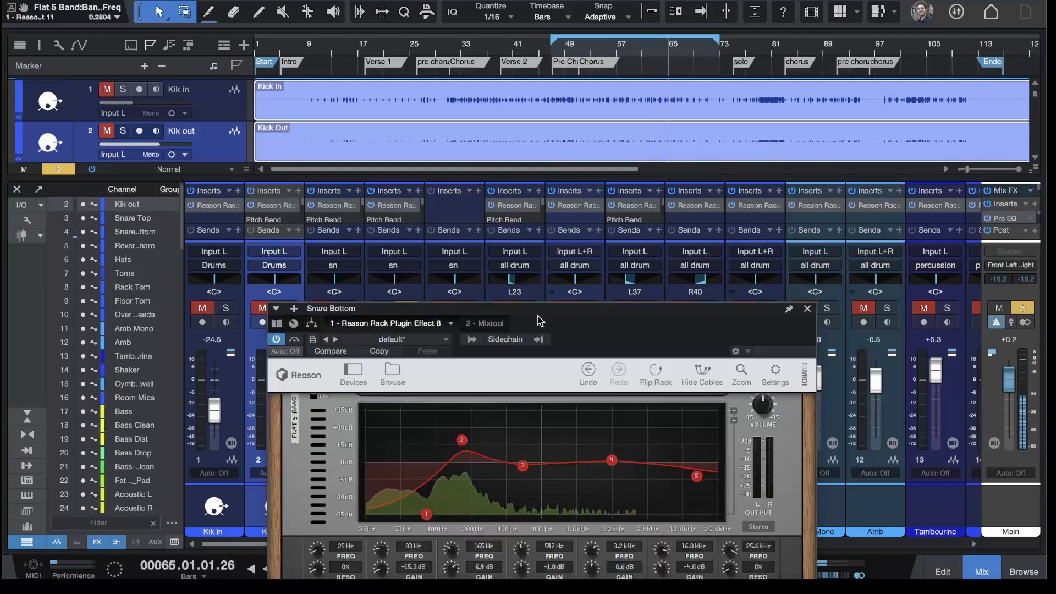
drag(547, 310, 583, 0)
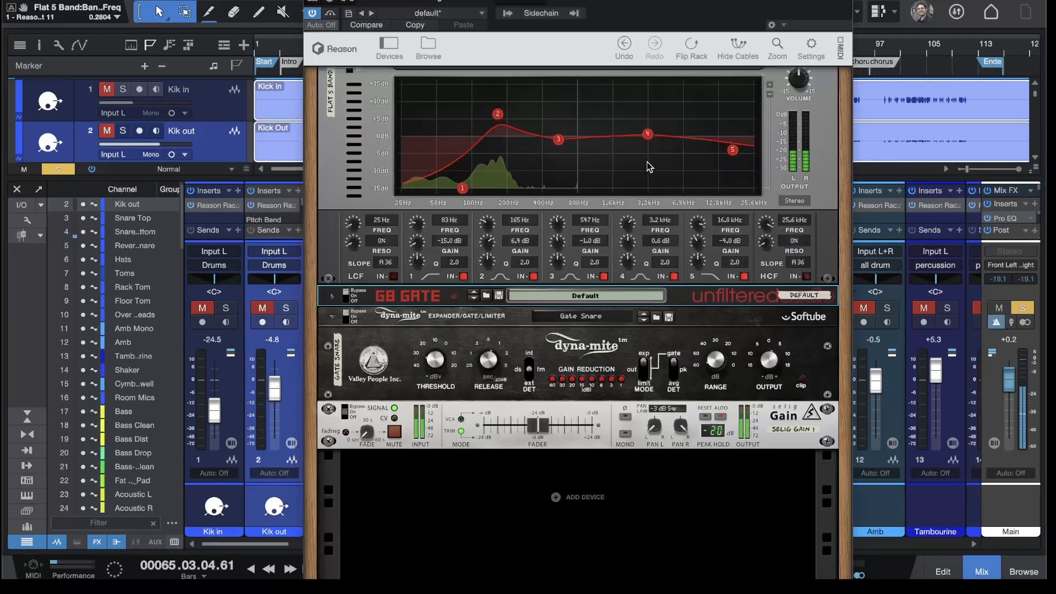
drag(600, 1, 640, 1)
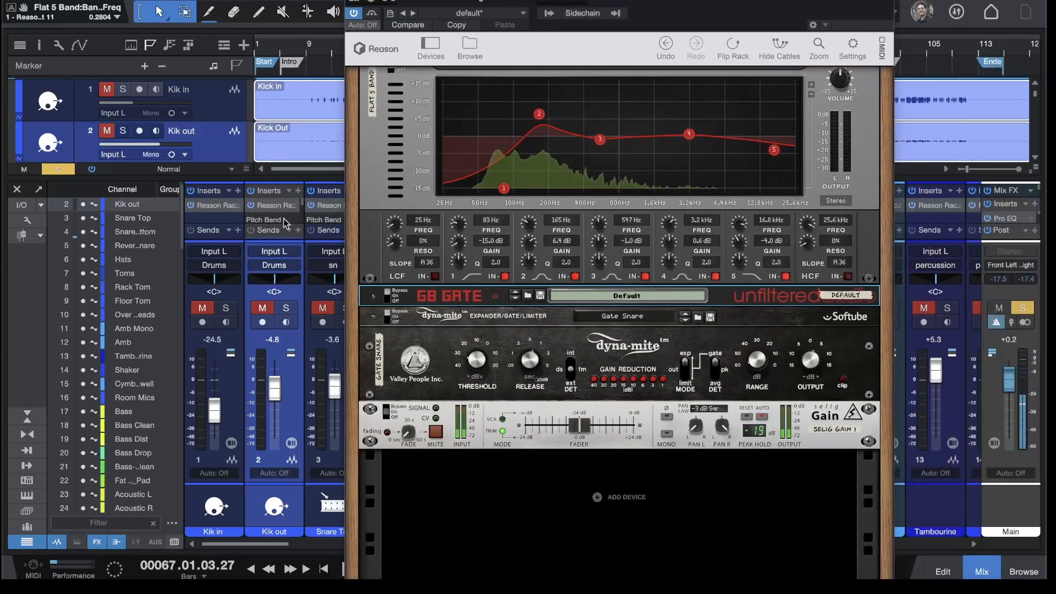
Step: Switch to Snare Top's Reason Rack plug-in, solo Snare Top alongside Snare Bottom, and place the plug-in window beside both channels
click(324, 201)
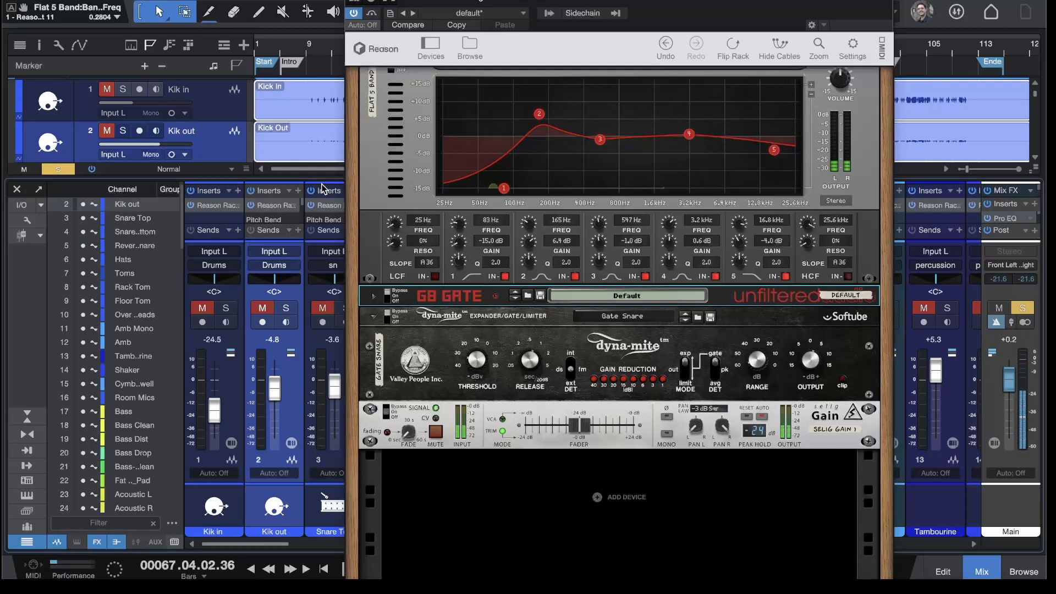
drag(600, 2, 819, 1)
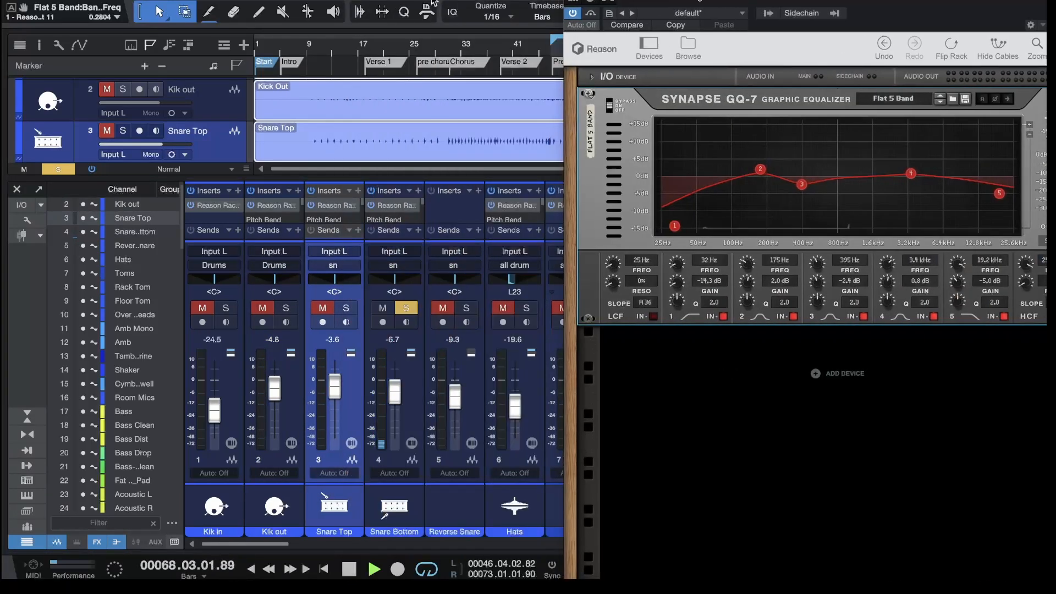
click(346, 308)
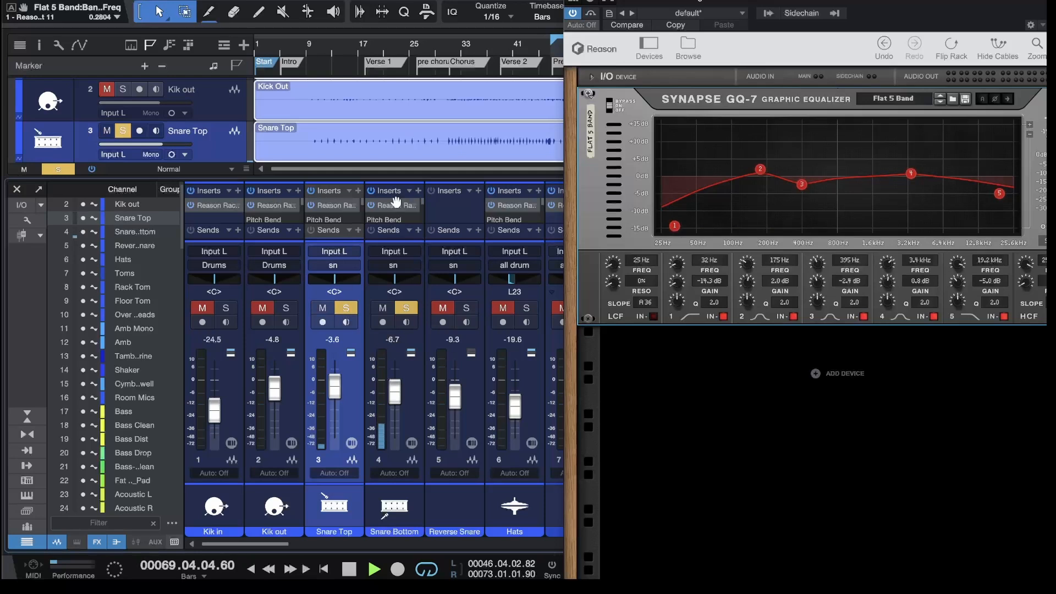
drag(688, 1, 615, 1)
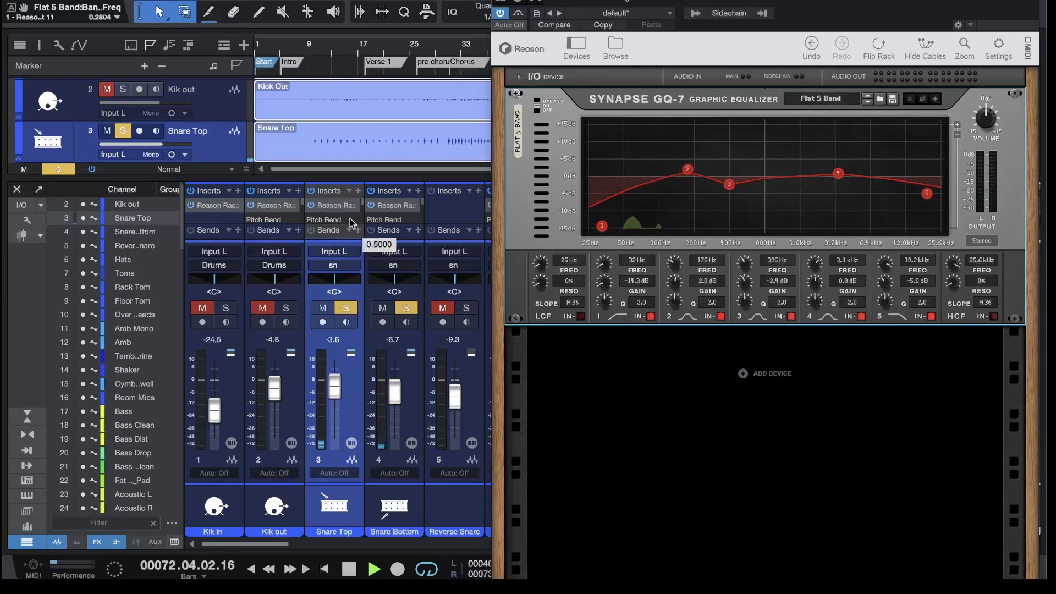
drag(615, 1, 579, 1)
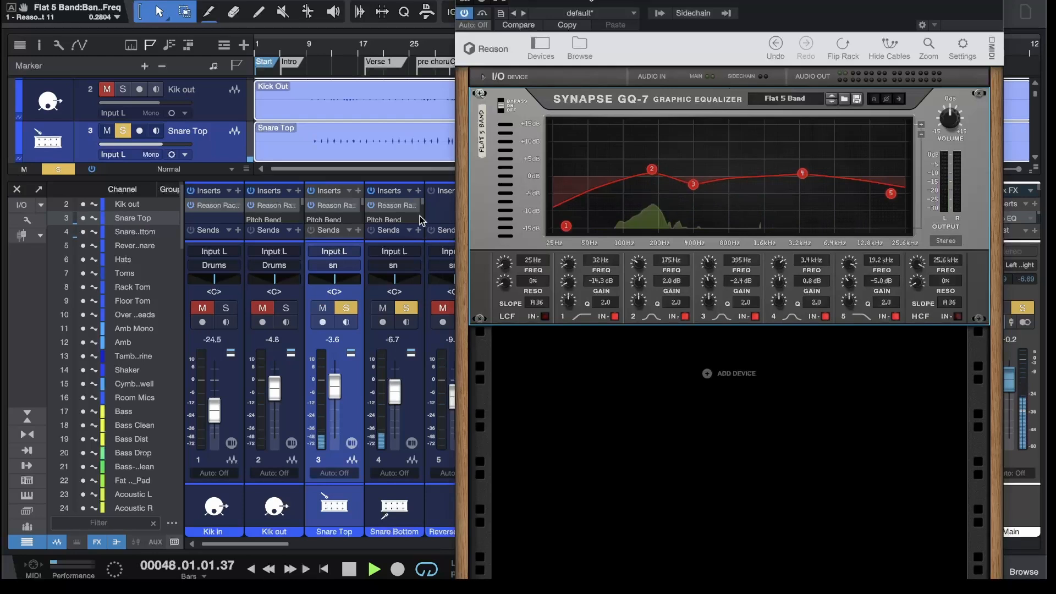
Step: Switch to Snare Bottom's Reason Rack plug-in, toggle the Selig Gain polarity inversion, leaving it off, and look at the G8 Gate settings
click(381, 205)
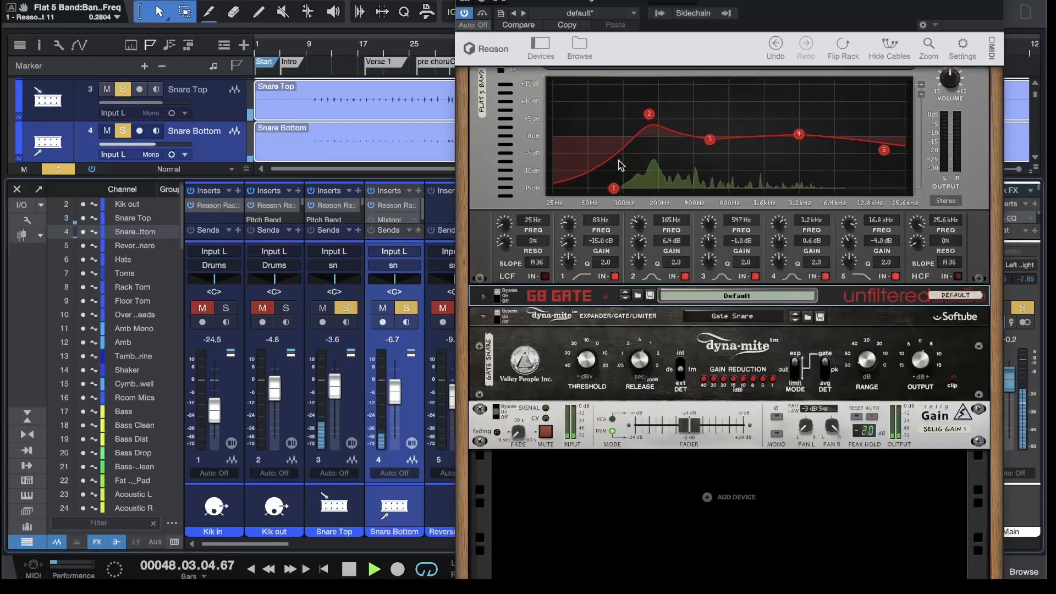
click(776, 417)
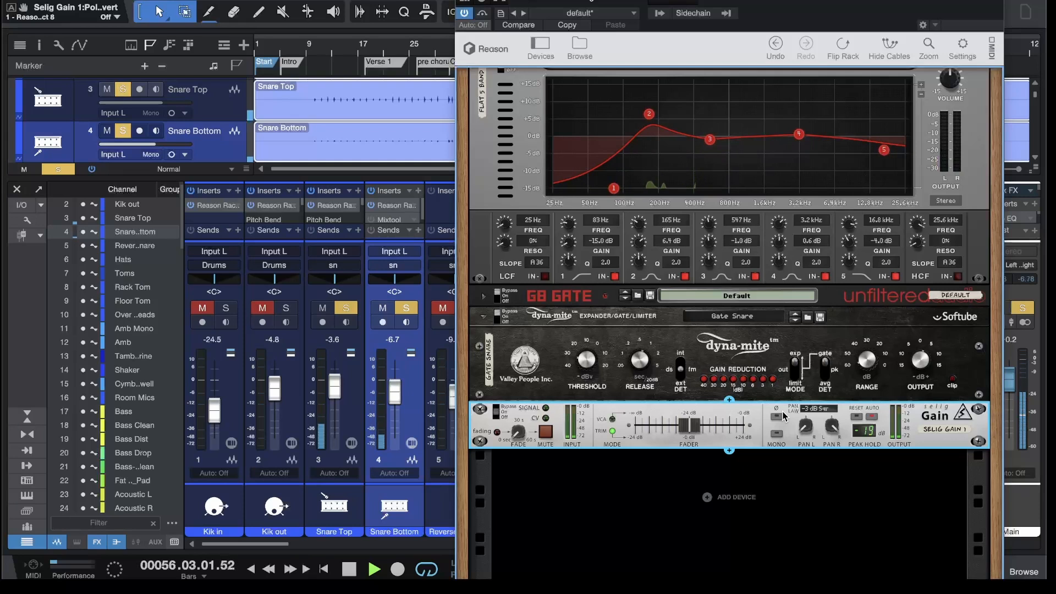
click(777, 418)
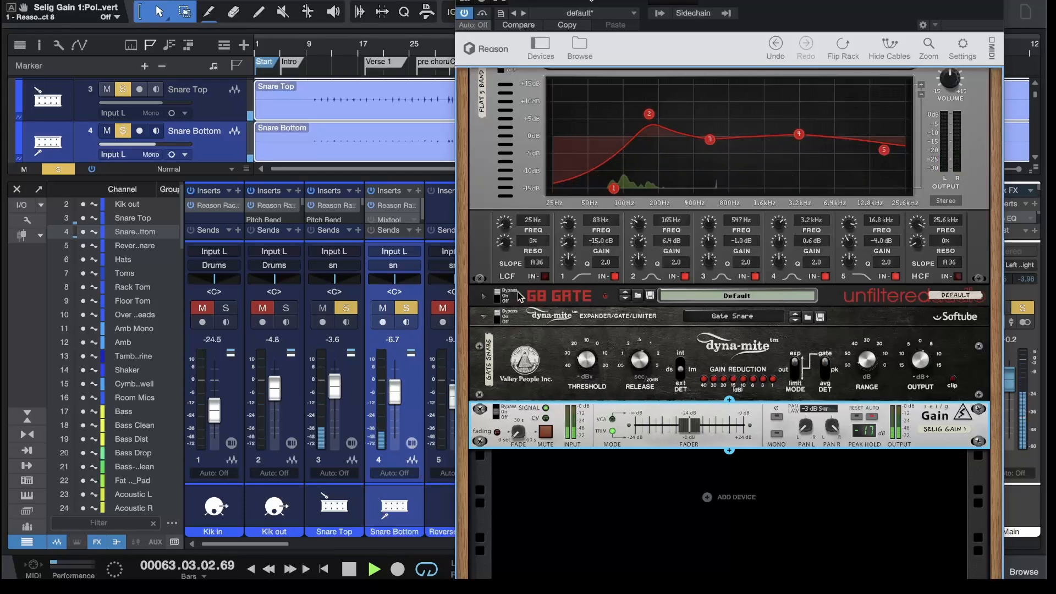
click(484, 297)
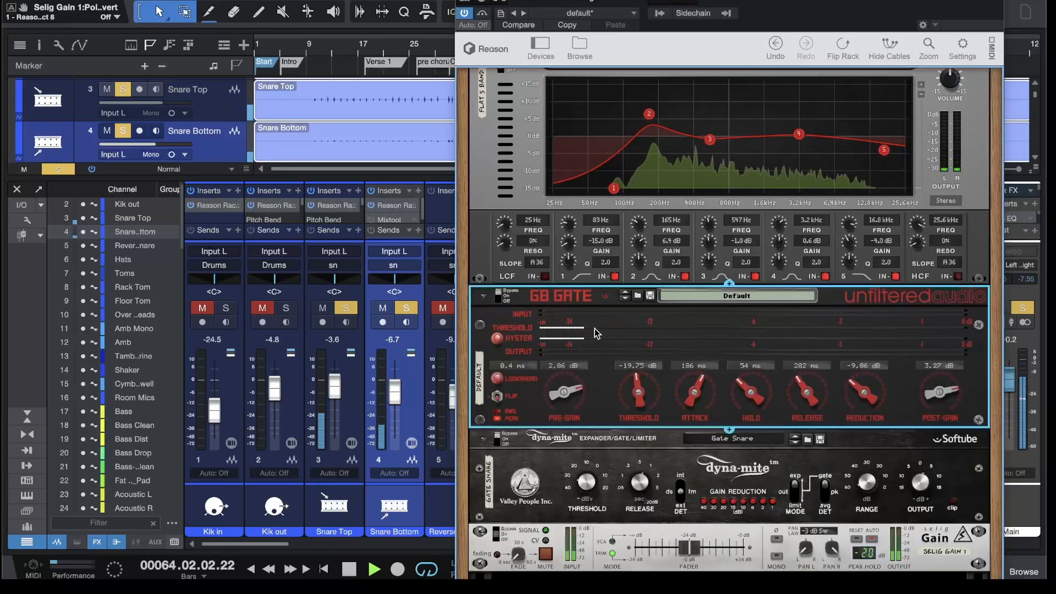
click(484, 297)
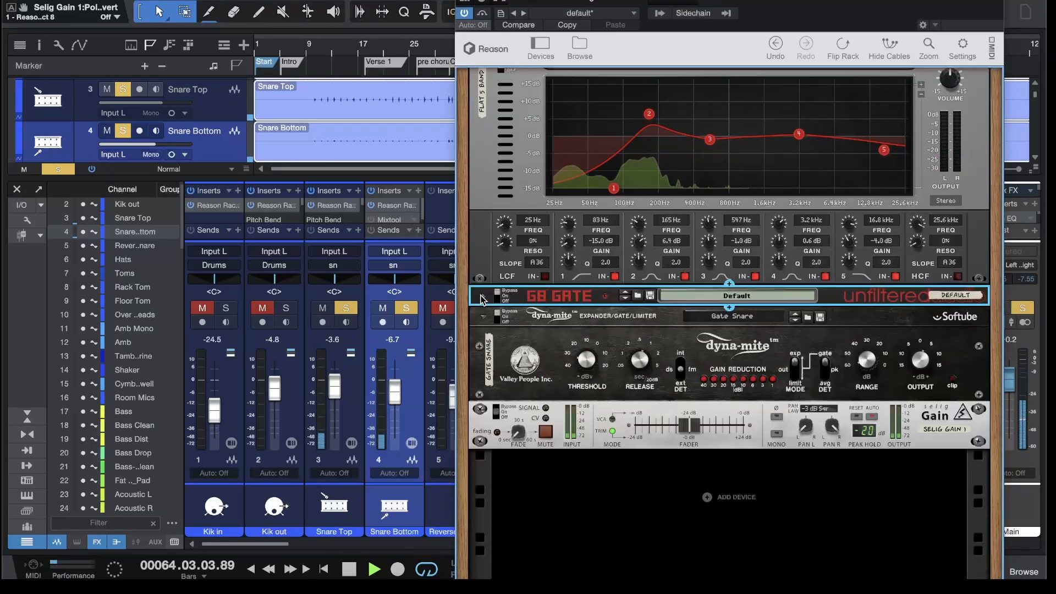
Step: Take Snare Top off solo and sweep the dyna-mite threshold on Snare Bottom, ending at a parameter value of 0.1096
click(501, 317)
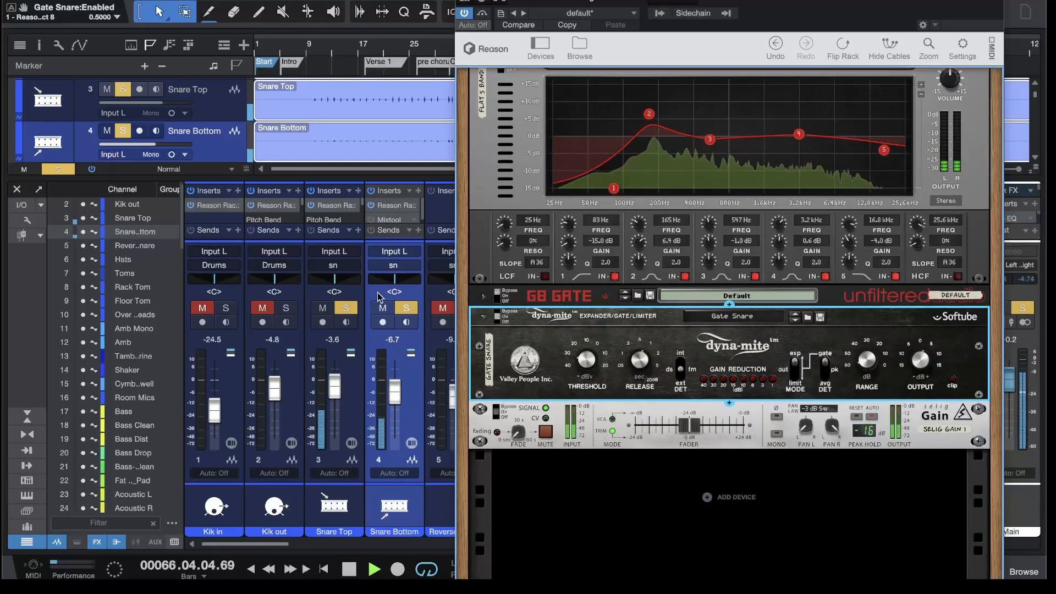
click(347, 309)
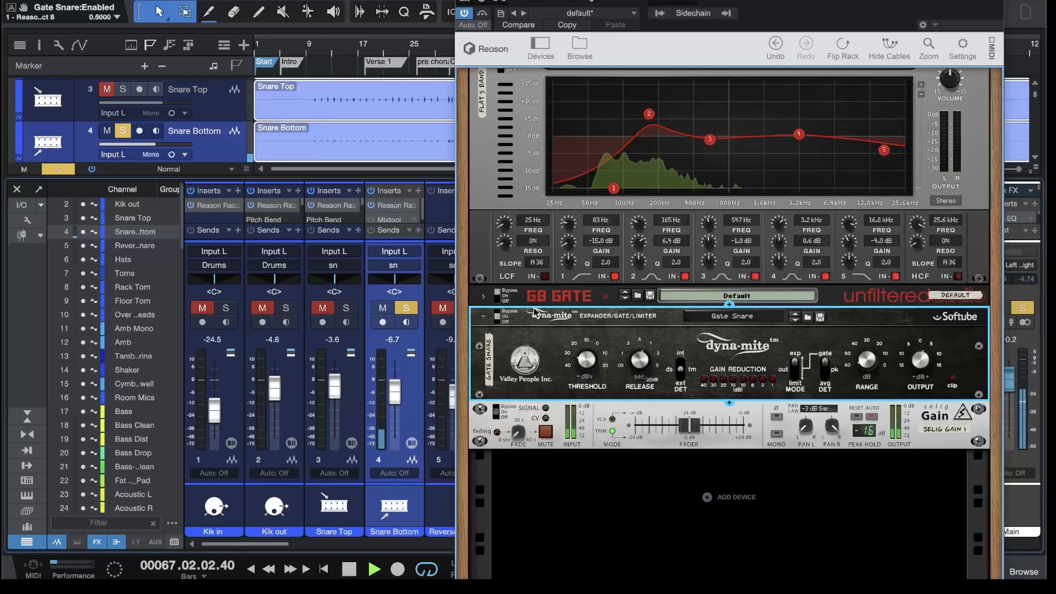
click(587, 364)
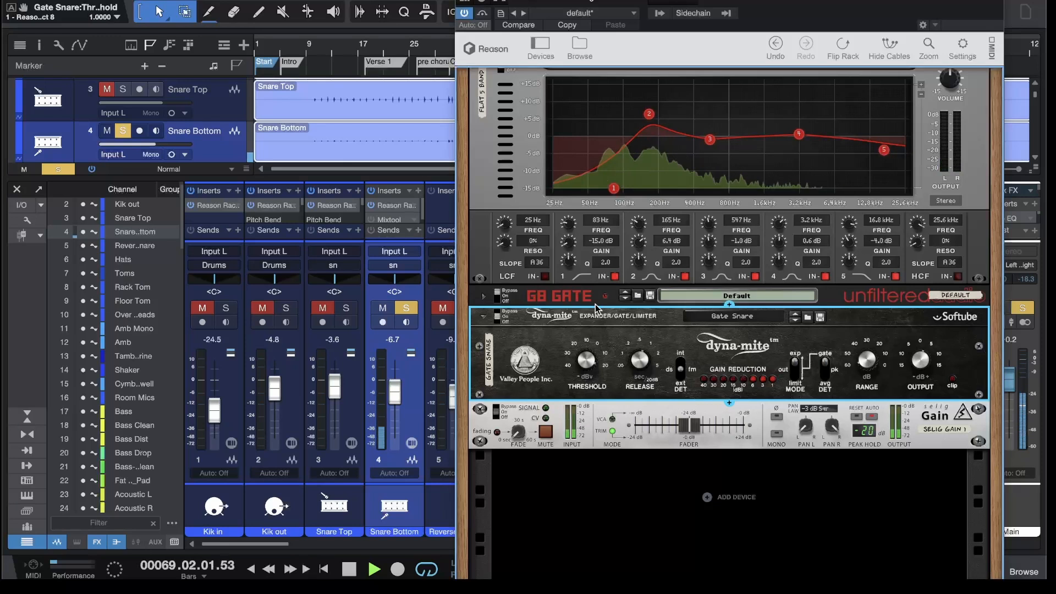
mouse_move(587, 366)
mouse_down()
mouse_move(594, 345)
mouse_move(589, 387)
mouse_up()
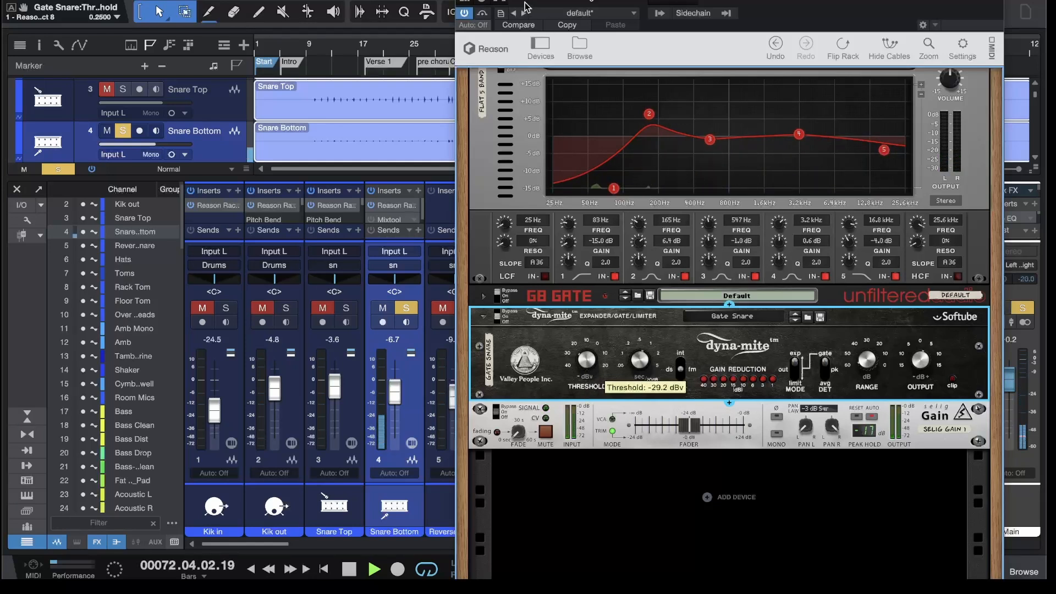
drag(530, 10, 429, 10)
drag(486, 368, 490, 264)
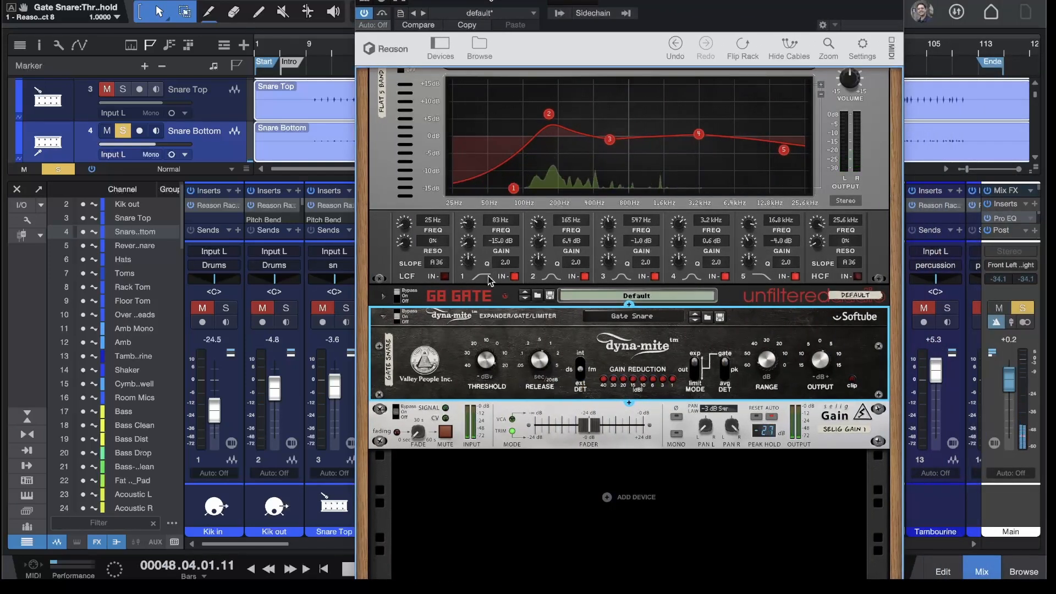
drag(486, 354, 485, 368)
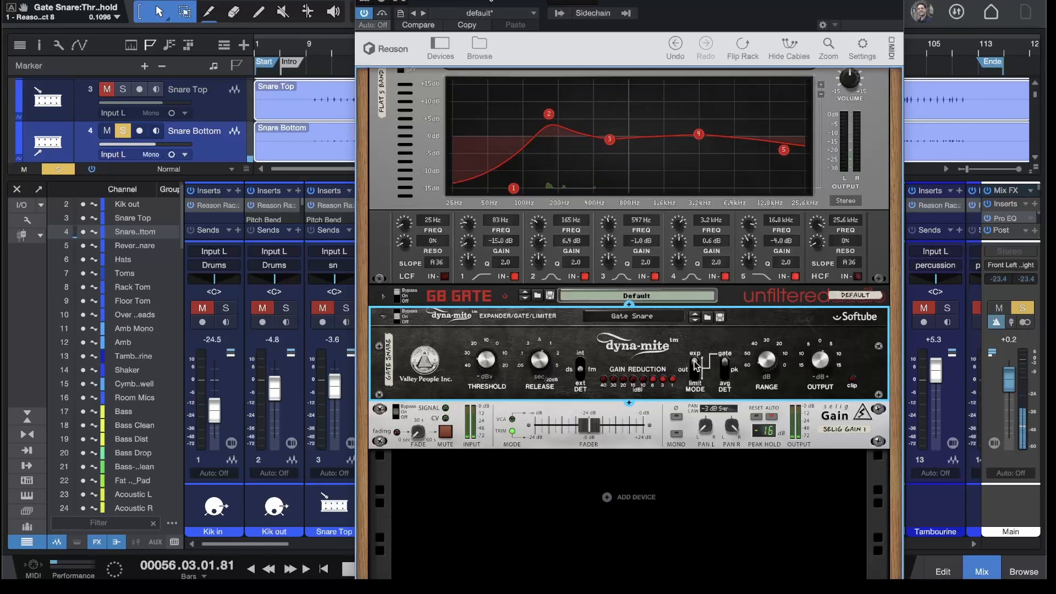
Step: Compare Snare Bottom with and without the dyna-mite, leave the device on, and close the plug-in window
click(397, 315)
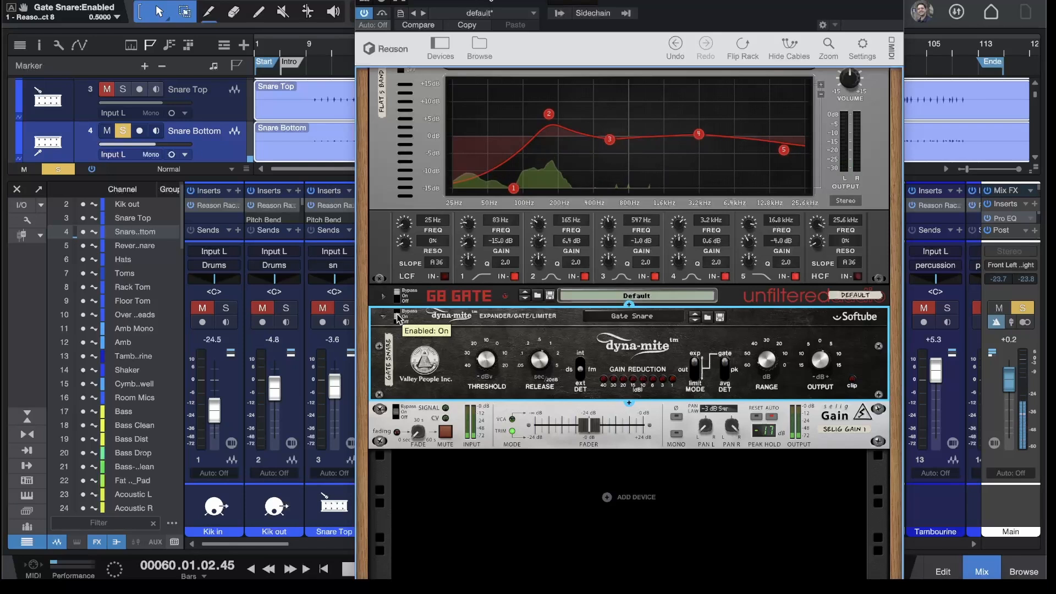
click(391, 315)
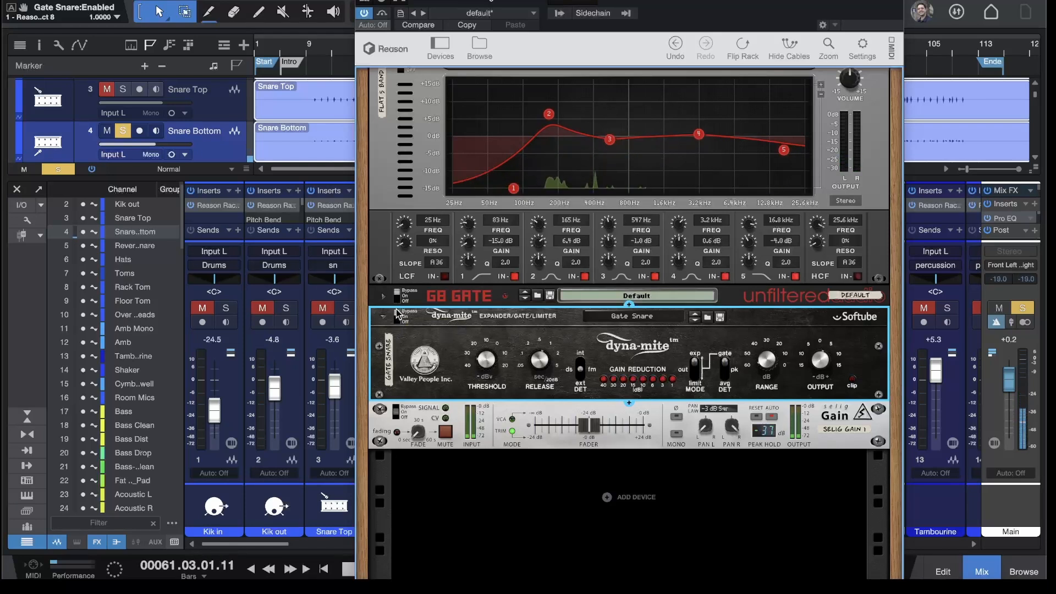
click(398, 315)
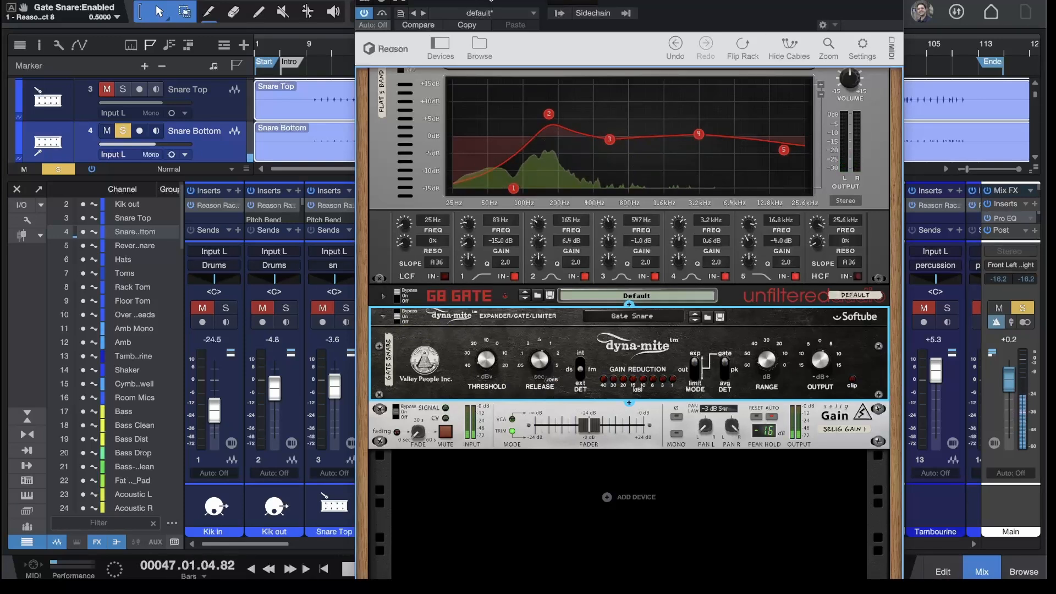
key(super+w)
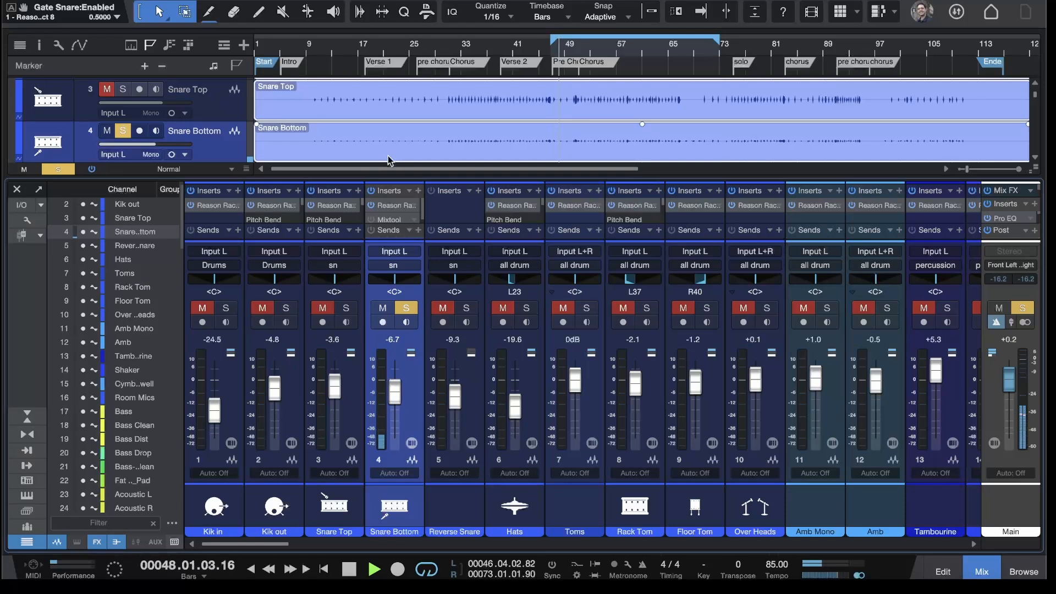
Step: Add Reverse Snare, Snare Top, Kik out, Kik in, Hats and Toms to the soloed channels
click(467, 309)
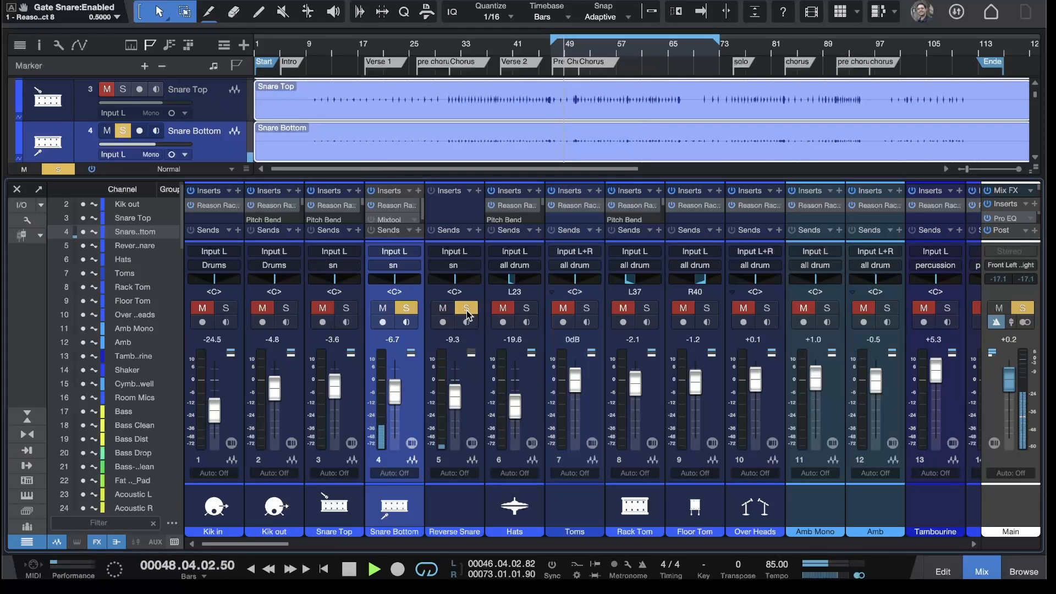
click(346, 308)
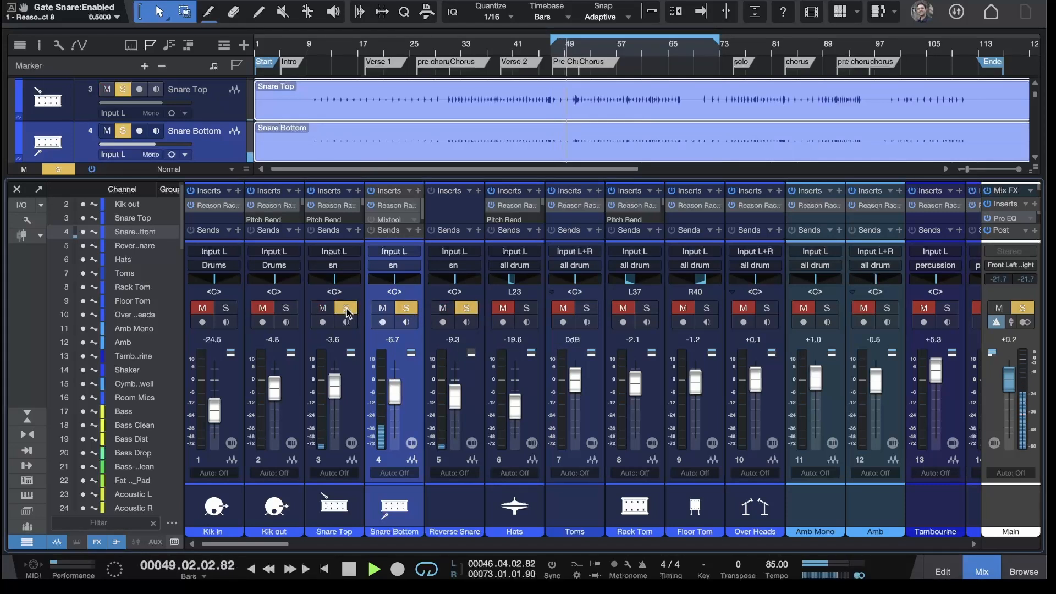
click(286, 308)
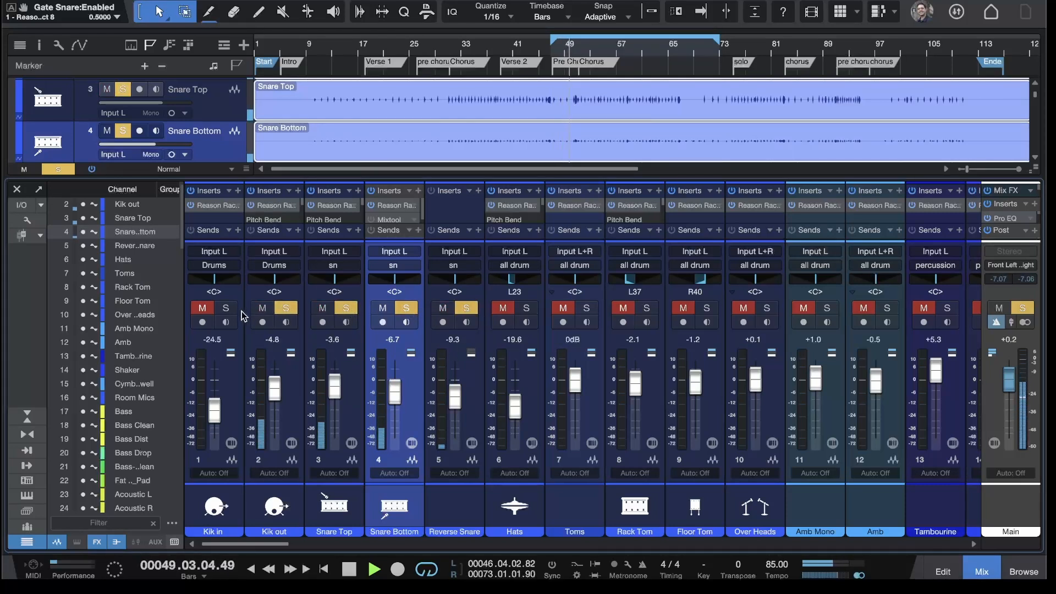
click(528, 307)
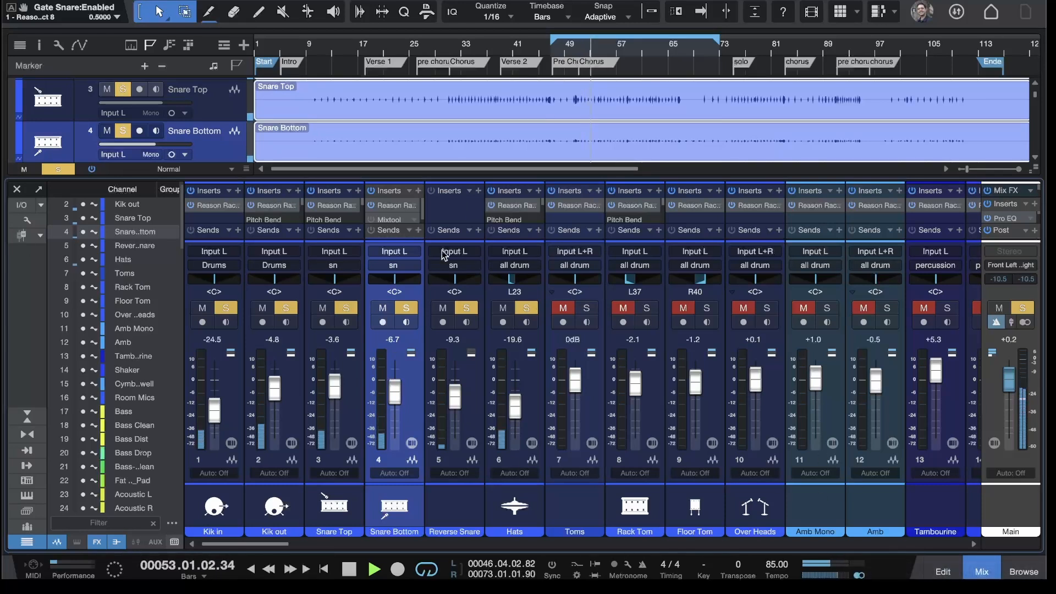
click(586, 311)
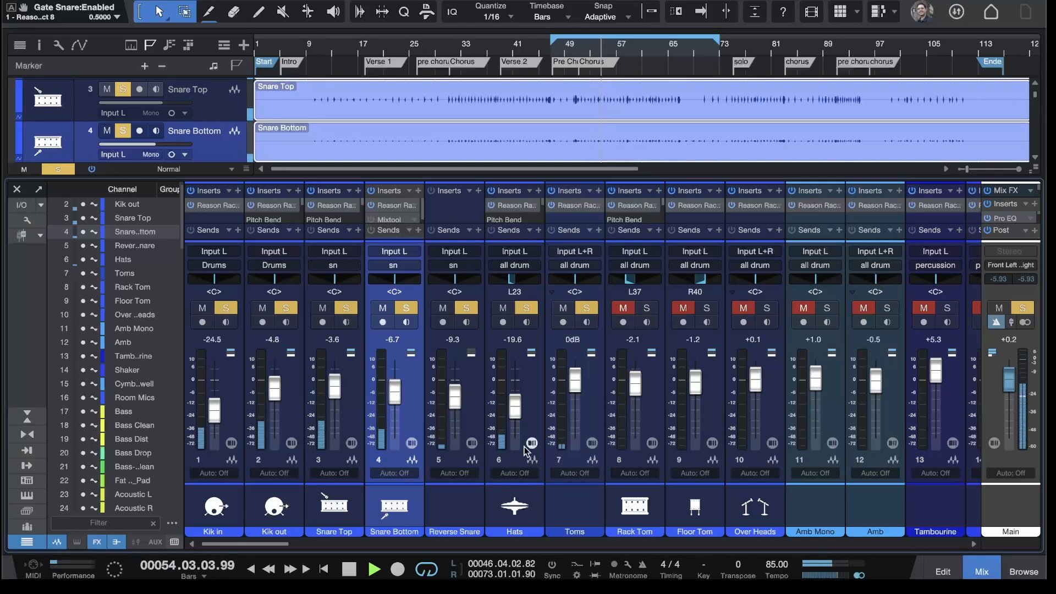
Step: Reshape the Hats EQ: band 1 at 189 Hz/-6.9 dB, 2 at 121 Hz/0.8 dB, 3 at 547 Hz/-0.2 dB, 4 at 8.7 kHz/-1.8 dB
click(514, 206)
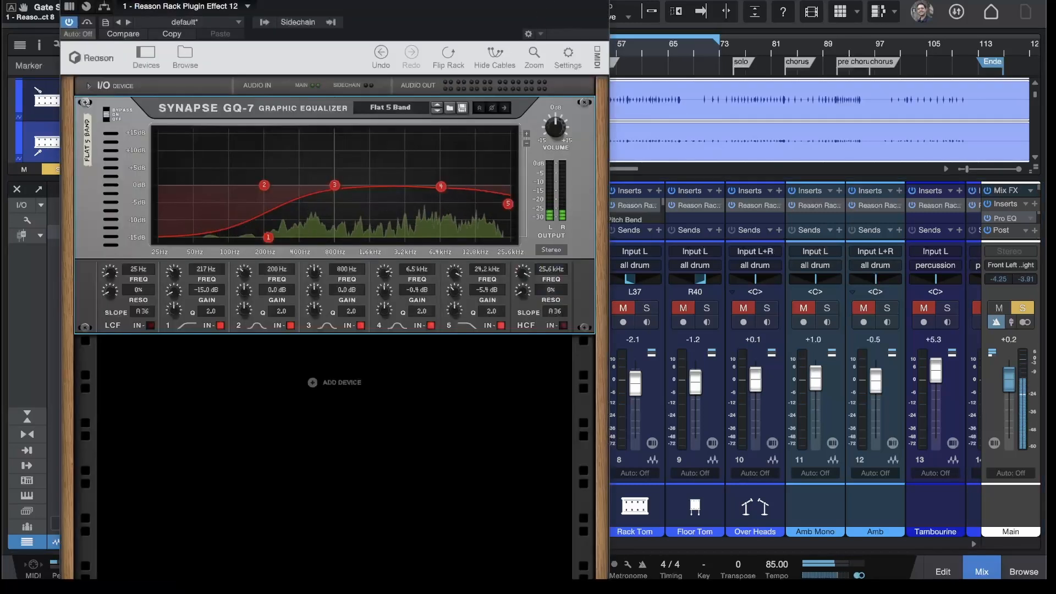
mouse_move(441, 186)
mouse_down()
mouse_move(511, 204)
mouse_move(459, 193)
mouse_up()
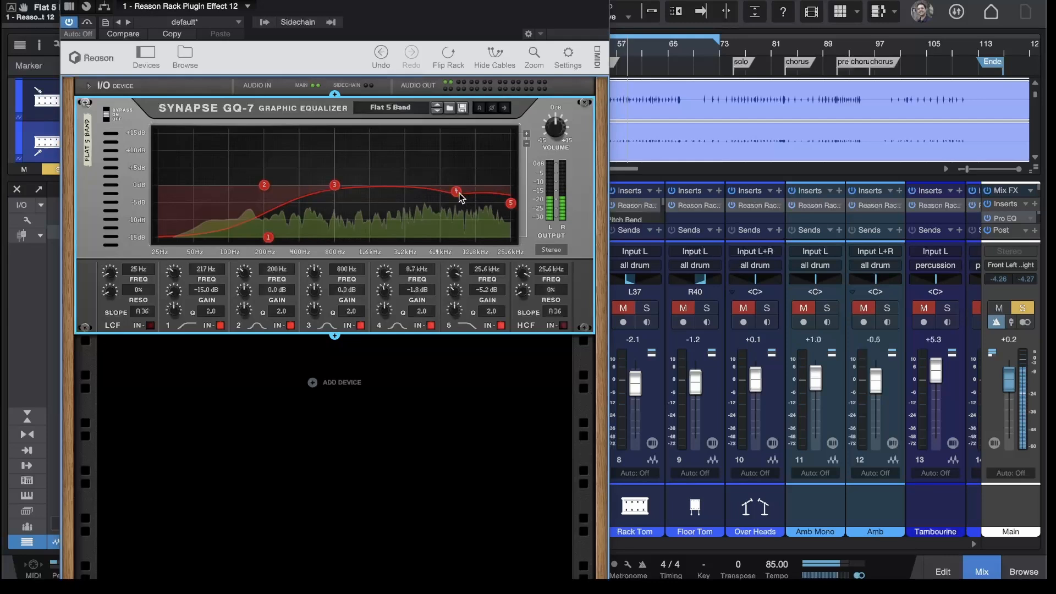
drag(264, 185, 238, 182)
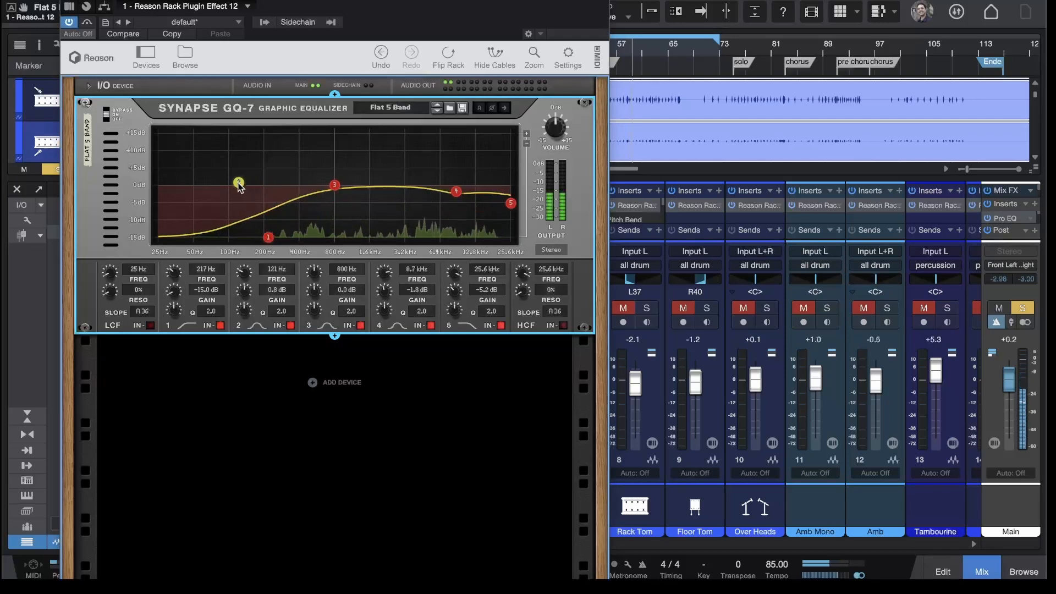
drag(272, 239, 262, 210)
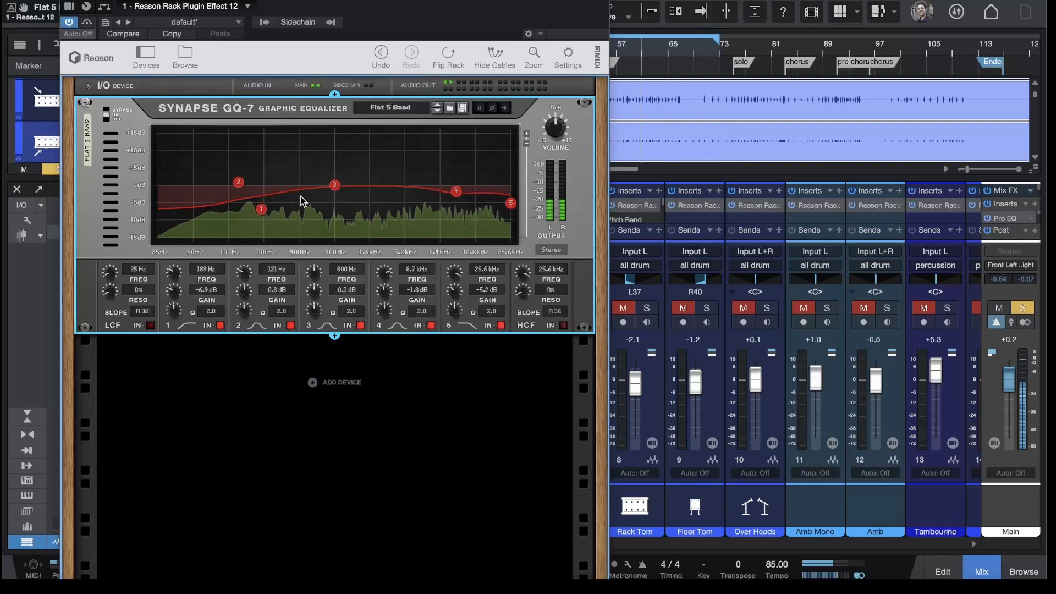
drag(334, 186, 312, 185)
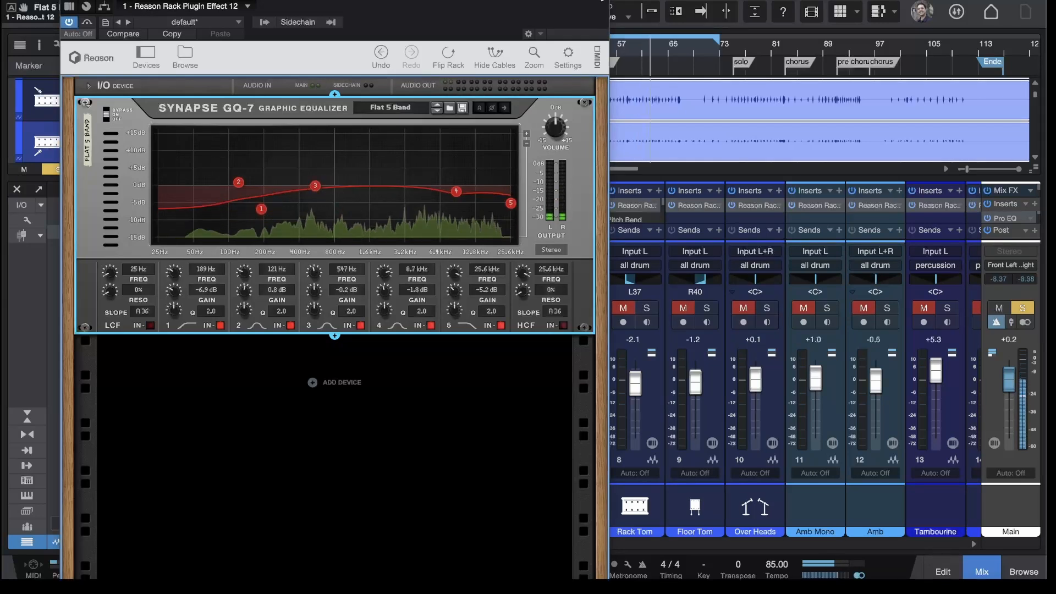
click(602, 1)
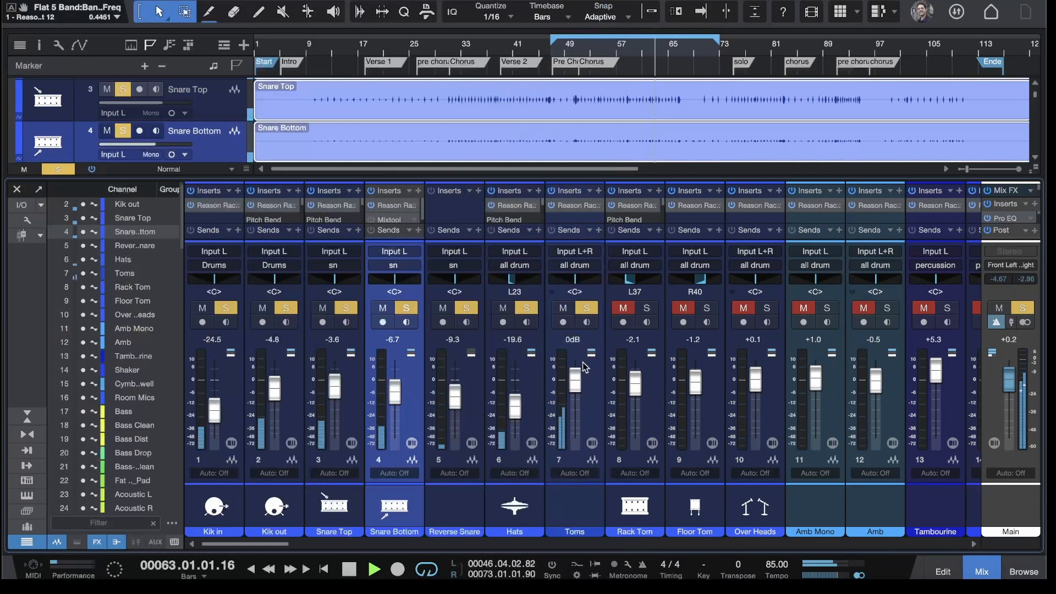
Step: Lower the Toms fader to -3.6 dB and set its GQ-7 band 4 to 5.1 kHz, 2.4 dB and band 2 to 135 Hz, 3.0 dB
drag(576, 380, 577, 394)
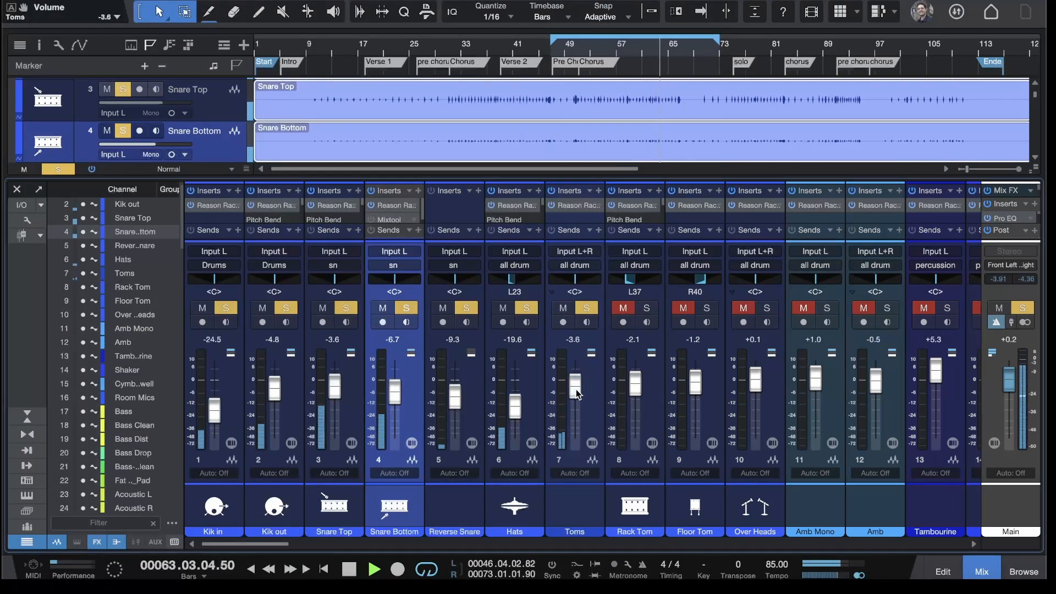
click(572, 205)
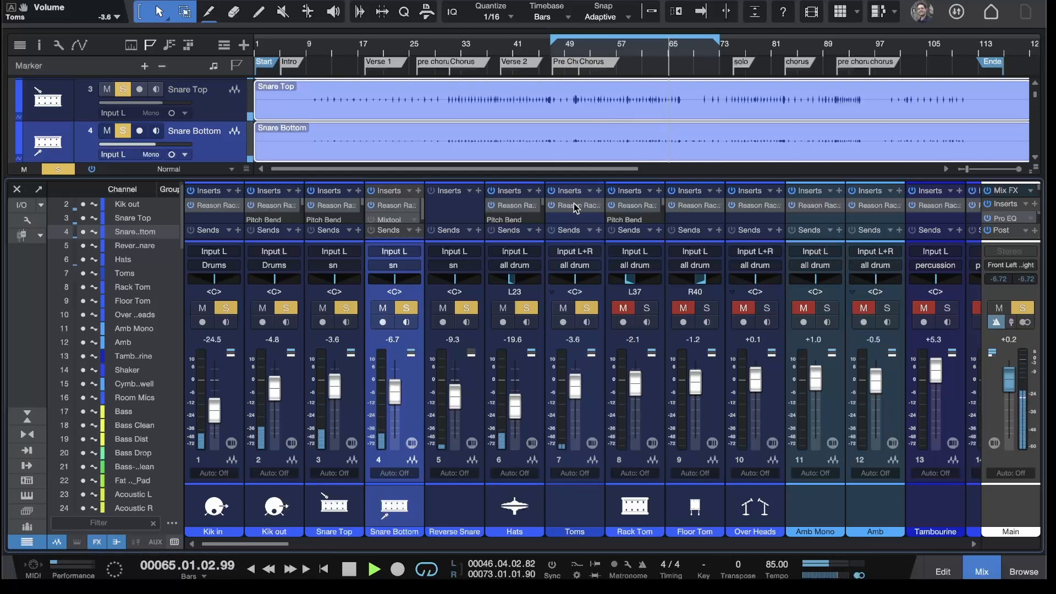
drag(699, 2, 270, 3)
drag(557, 163, 556, 167)
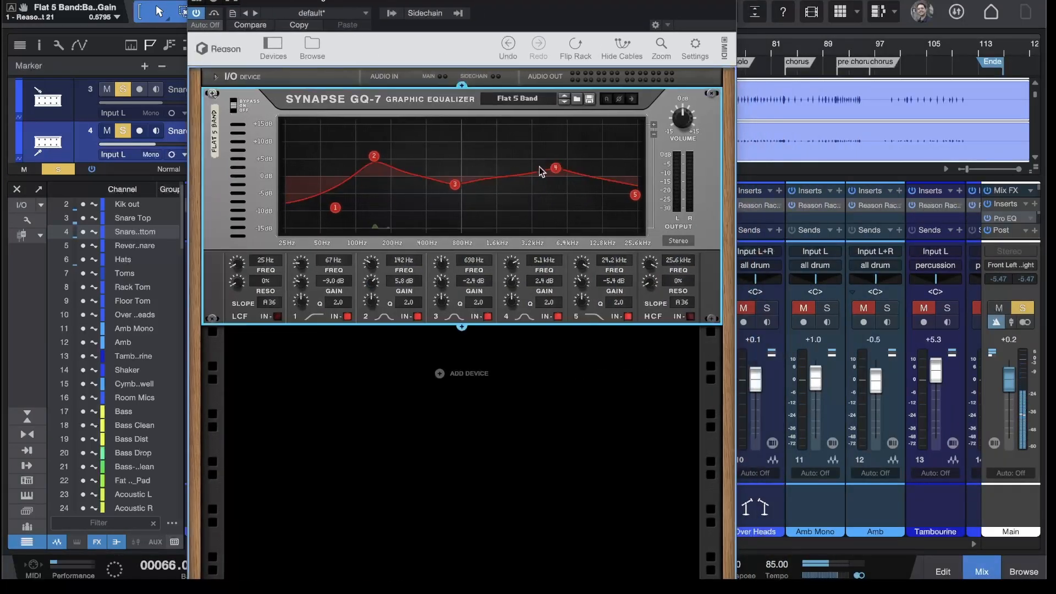
drag(375, 158, 372, 164)
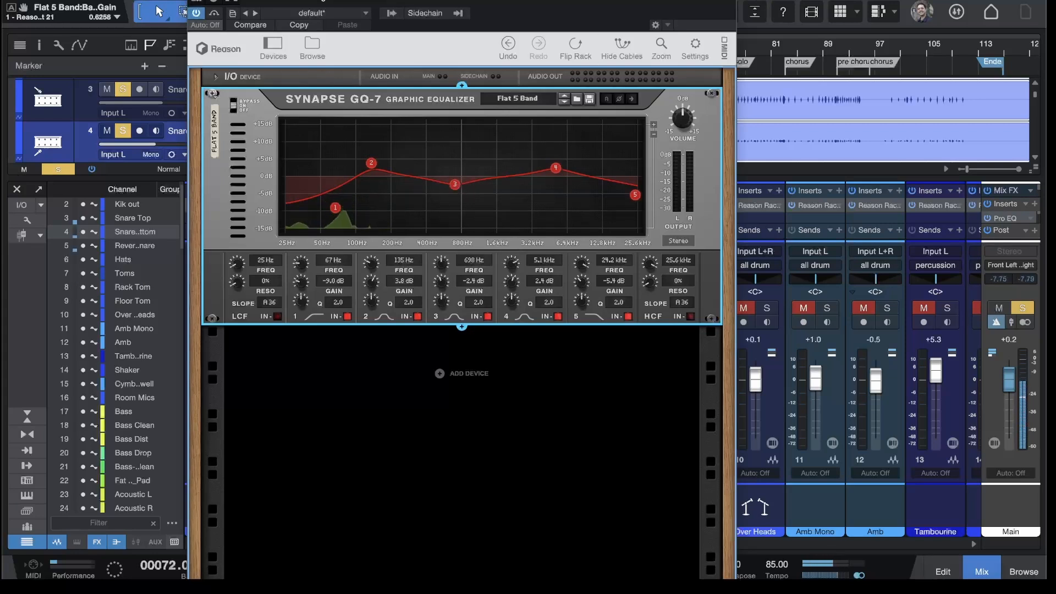
click(196, 1)
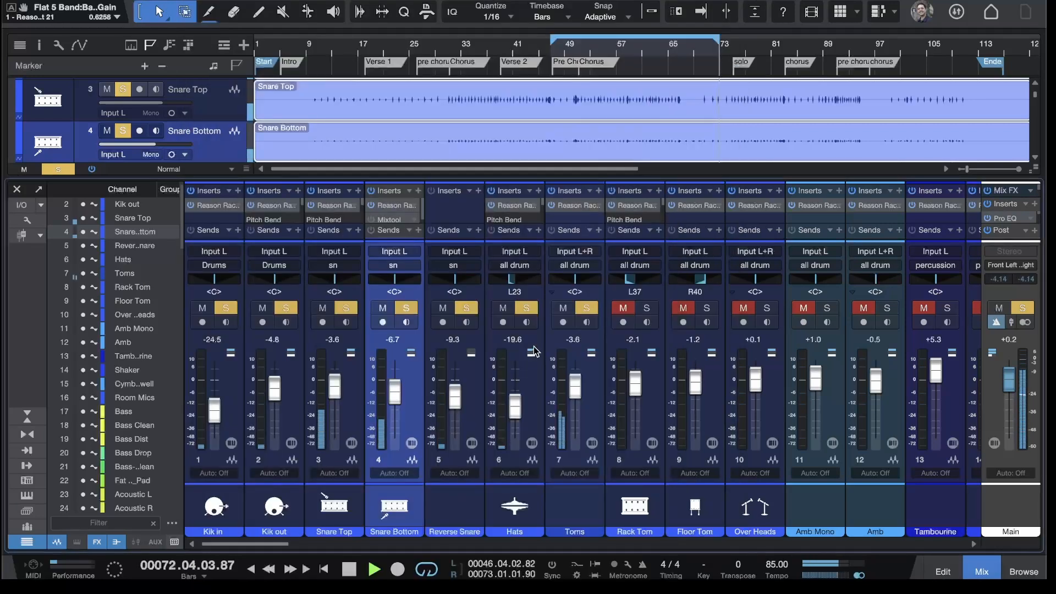
Step: Add Rack Tom to the soloed channels and select it to check its track in the arrangement
click(624, 308)
click(647, 309)
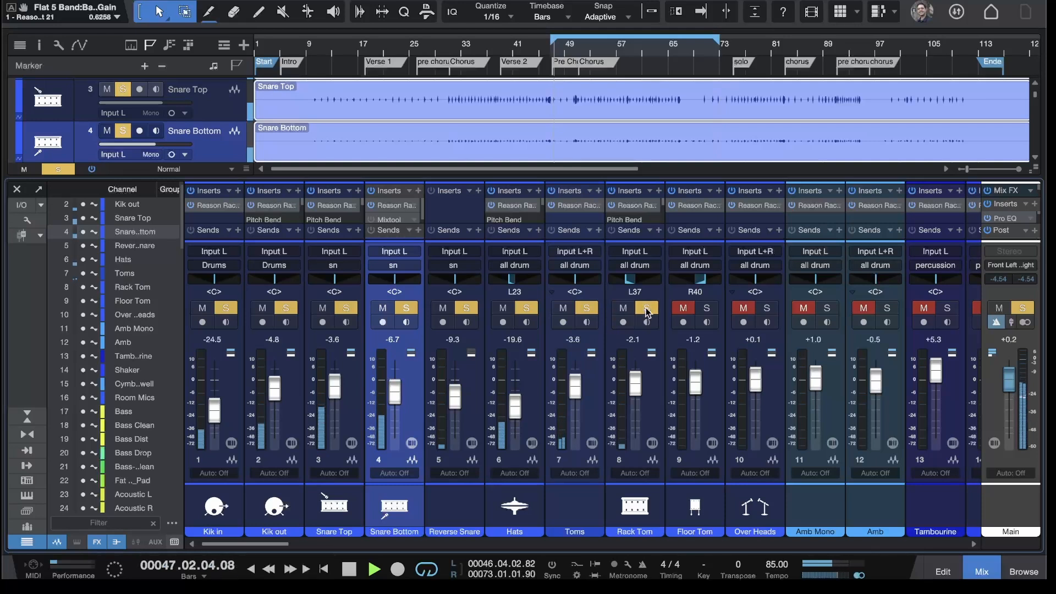
scroll(648, 312, right, 3)
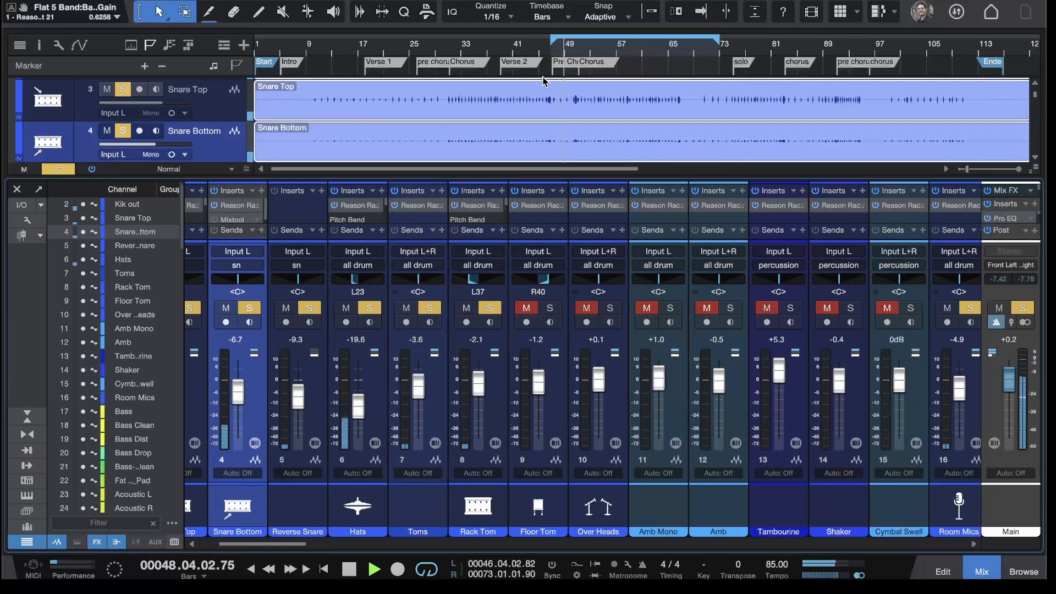
click(498, 412)
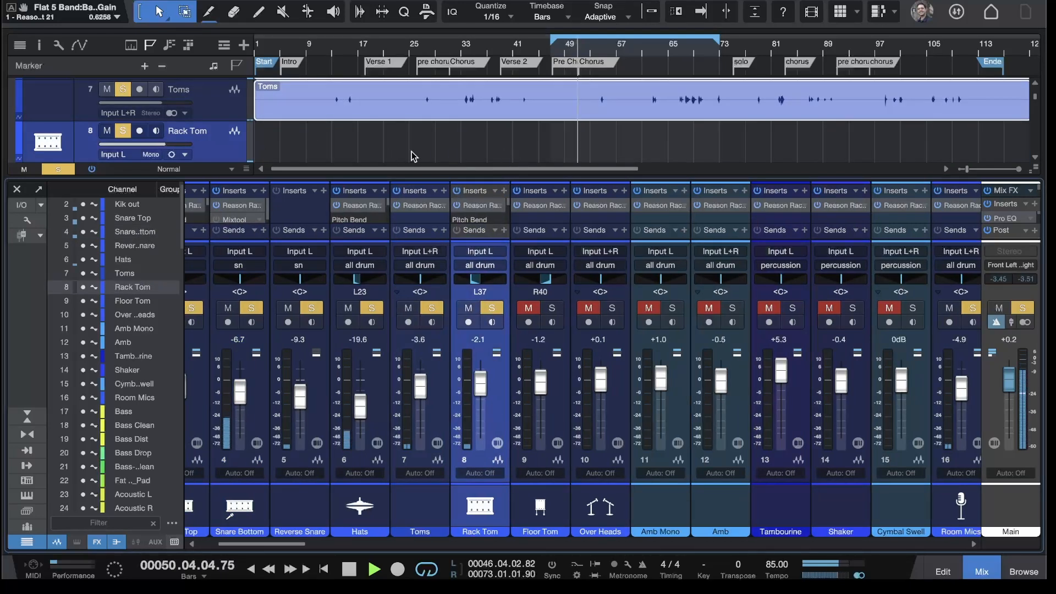
scroll(481, 153, down, 1)
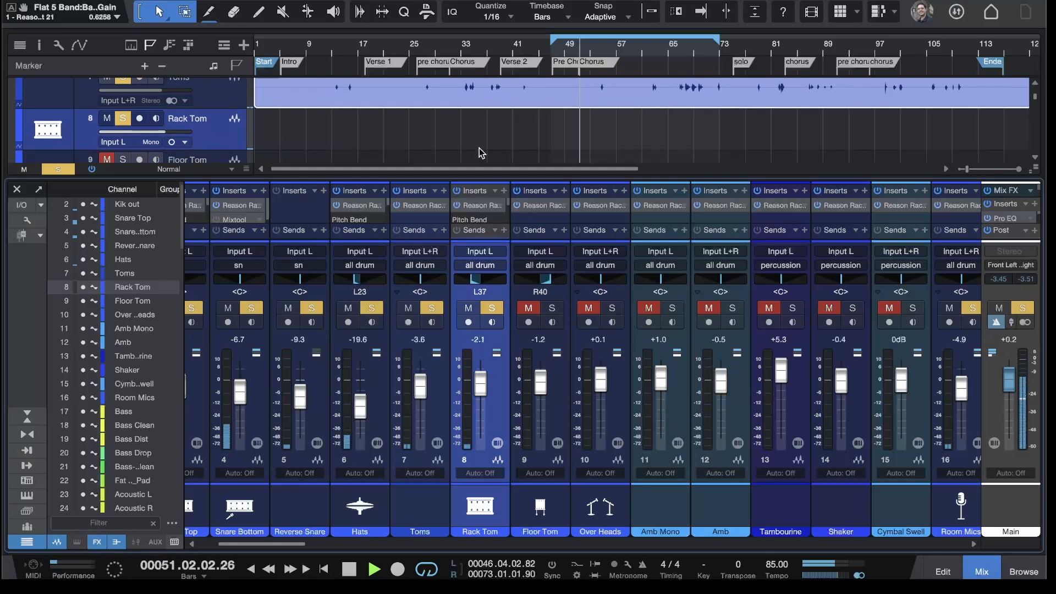
Step: Hide the empty Rack Tom and Floor Tom tracks from the arrangement and mixer
right_click(231, 136)
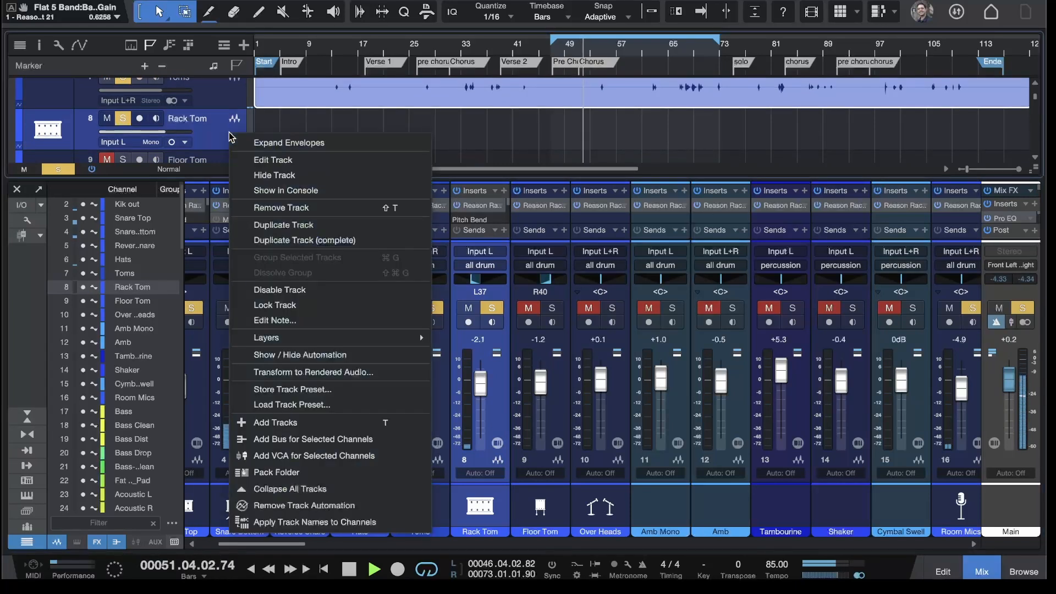
click(266, 177)
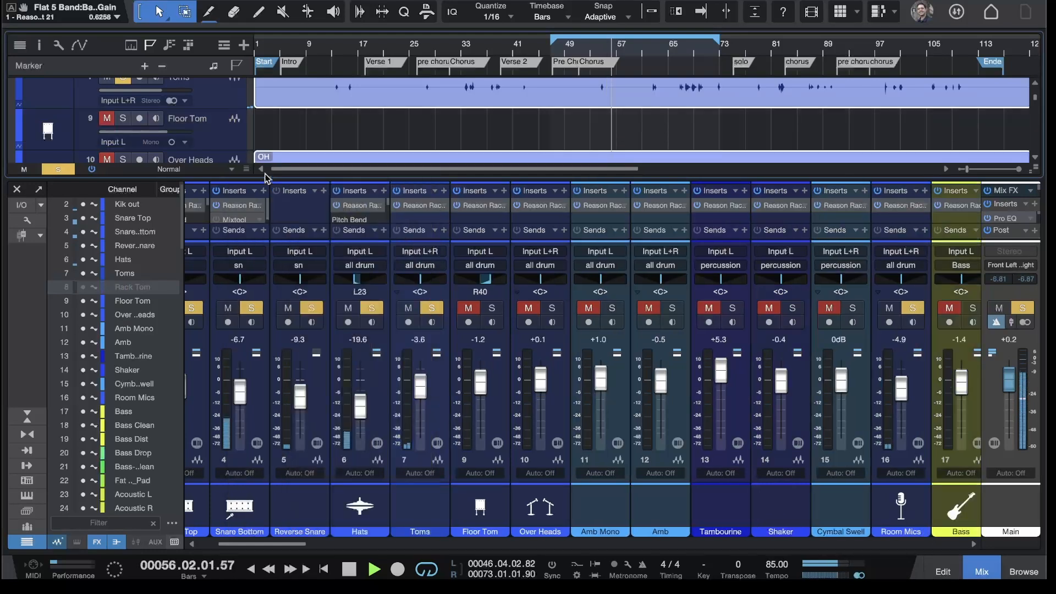
right_click(233, 137)
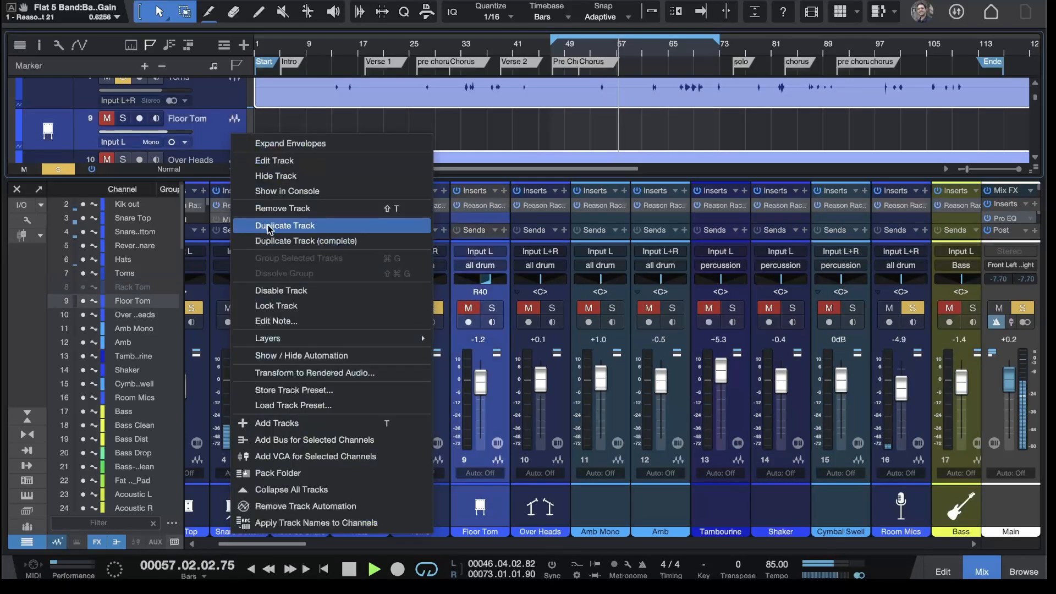
click(281, 178)
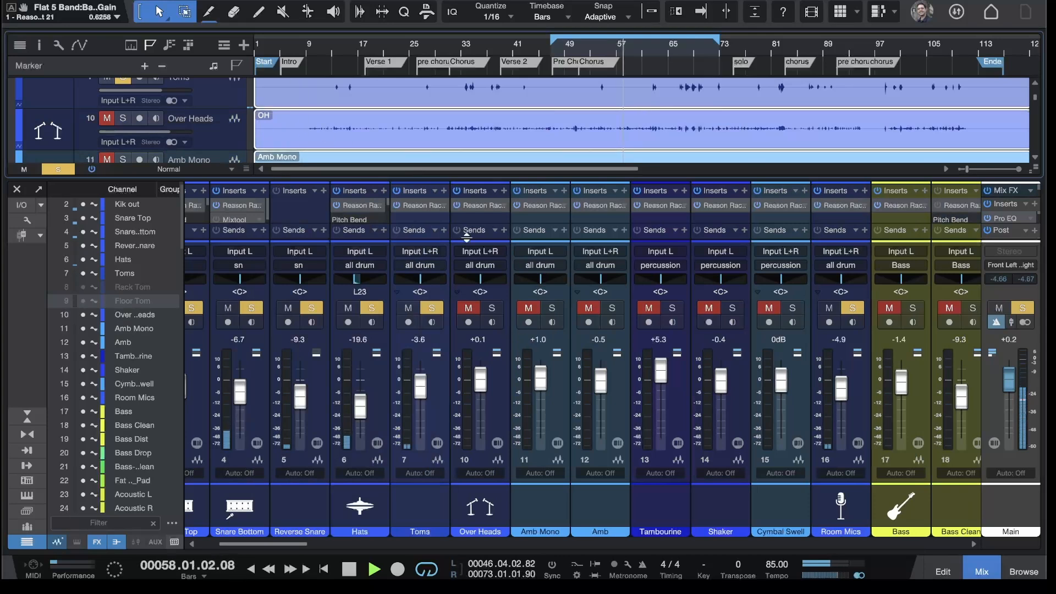
Step: Add Over Heads to the soloed channels and lower its fader to -7.1 dB
scroll(209, 137, down, 3)
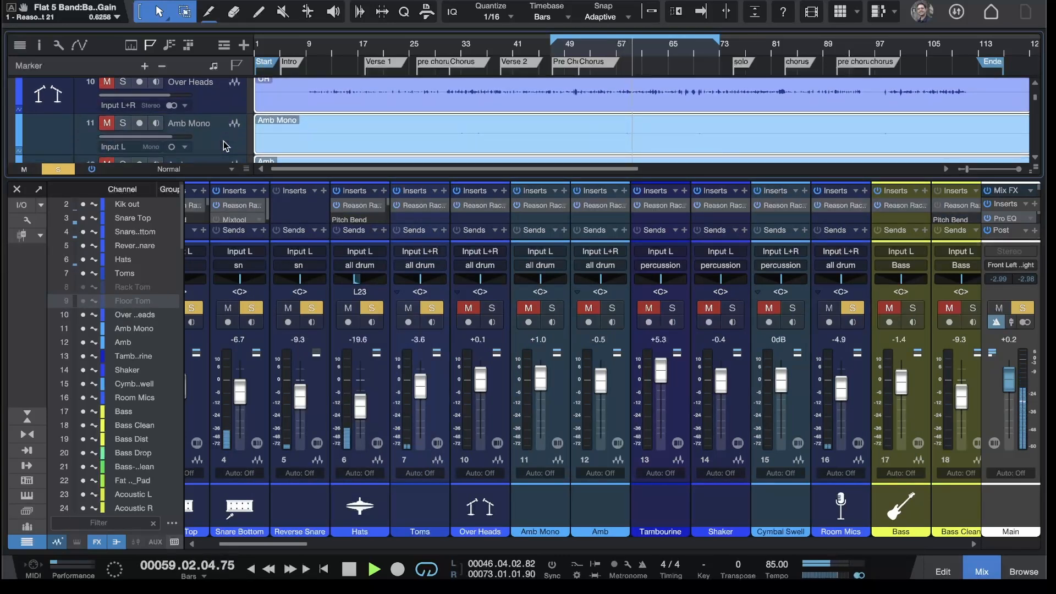
scroll(225, 146, down, 2)
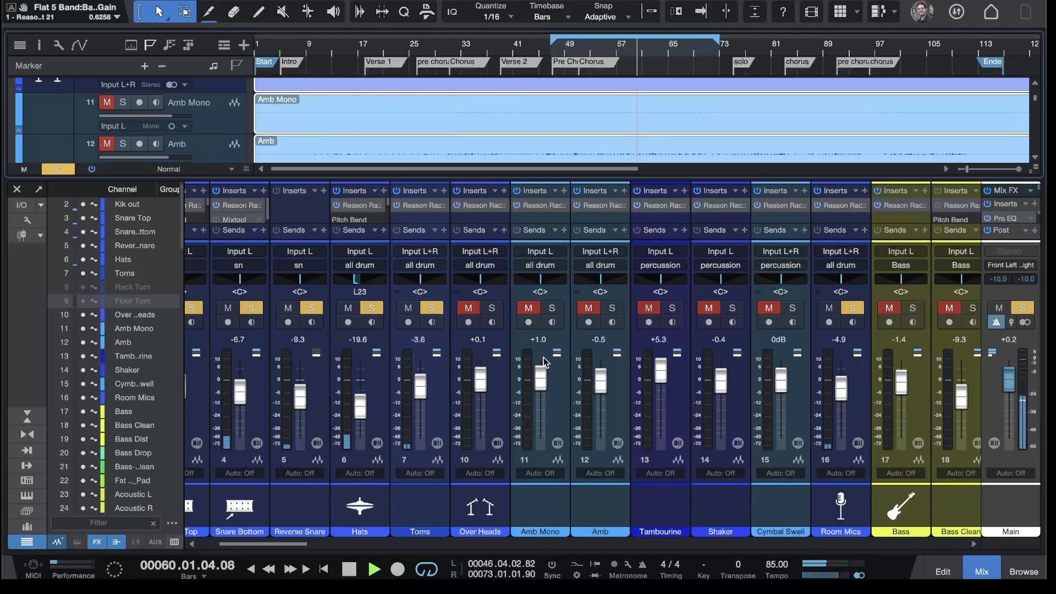
click(493, 308)
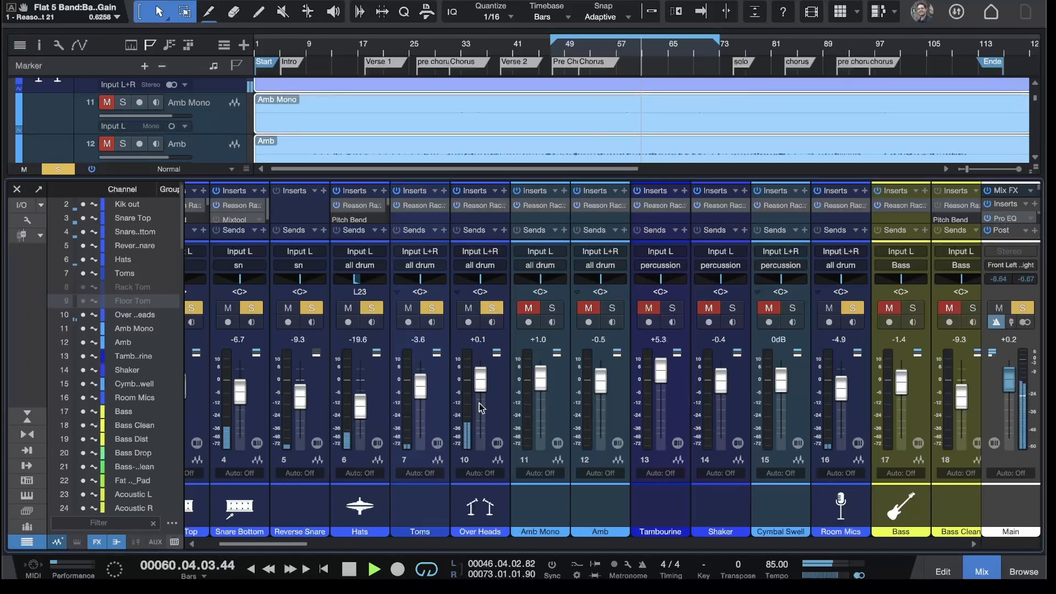
drag(480, 382, 482, 399)
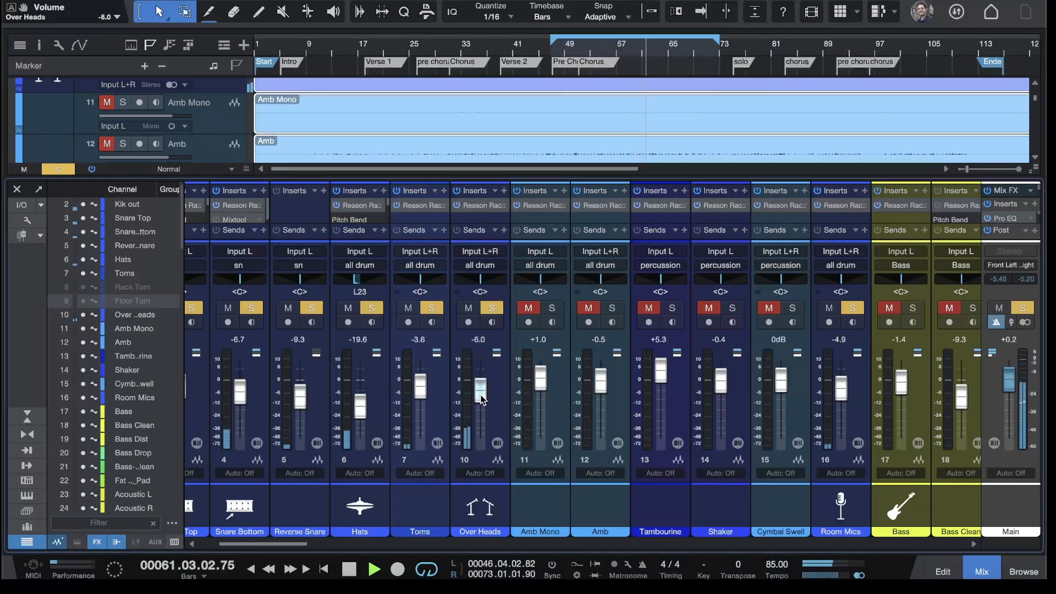
drag(482, 399, 480, 400)
Step: Set the Over Heads GQ-7 band 4 to 6.9 kHz, 0.6 dB and band 3 to 779 Hz, -1.4 dB
click(477, 206)
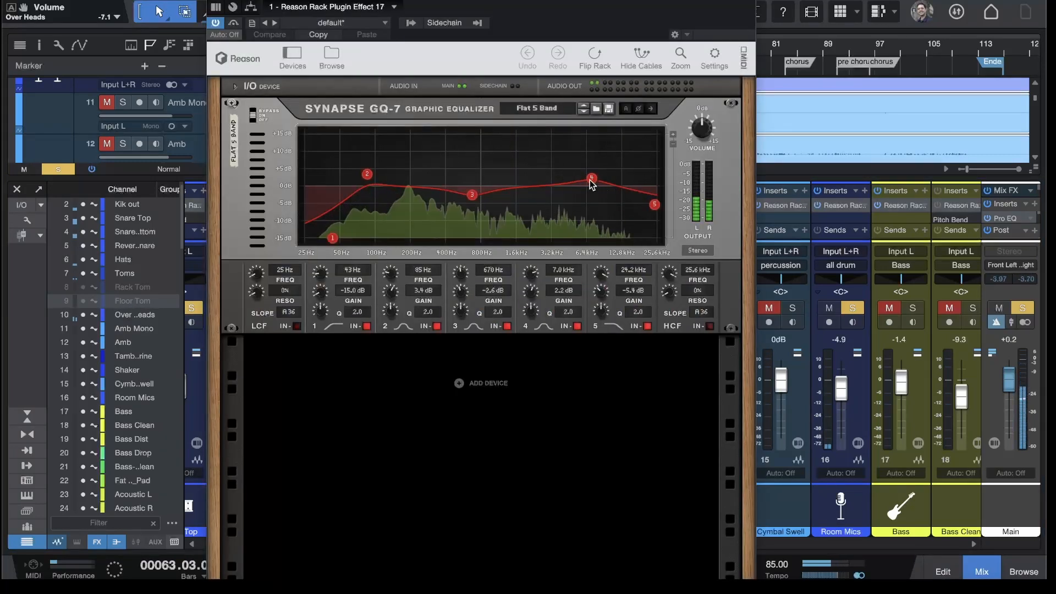
drag(591, 178, 591, 184)
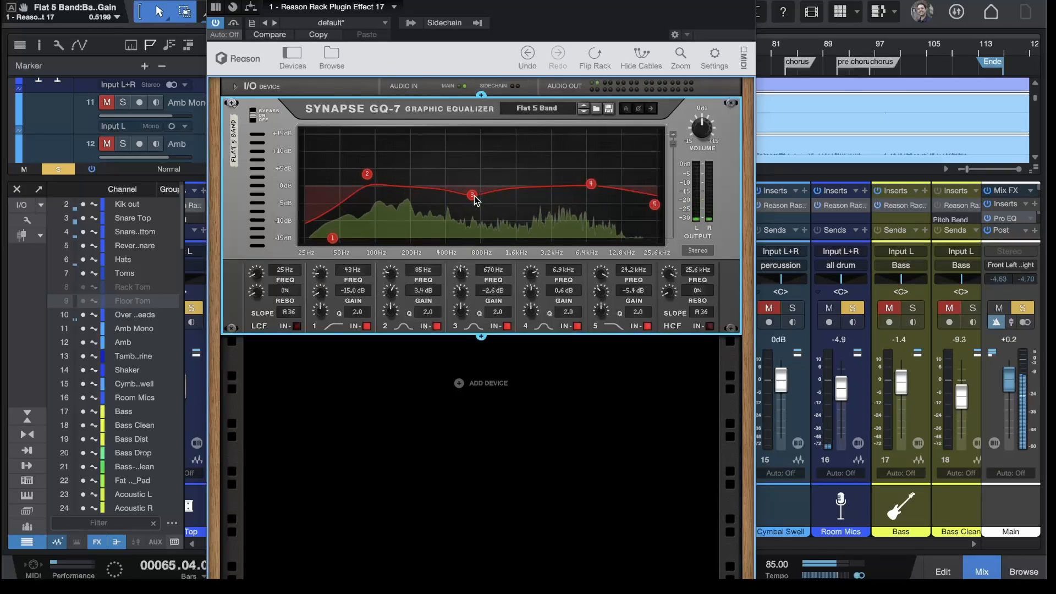
drag(476, 201, 429, 201)
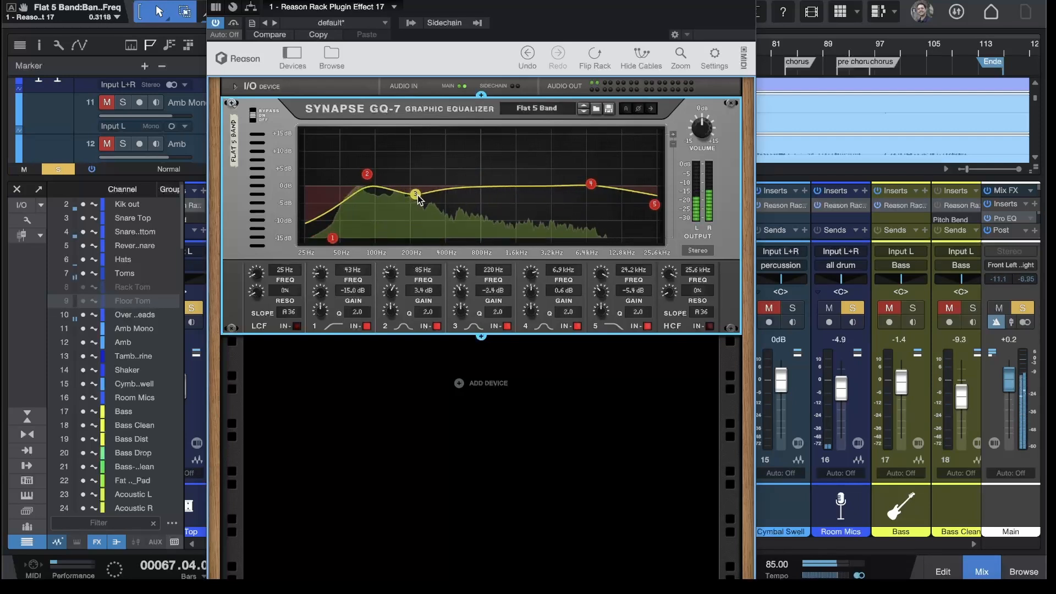
Step: Remove both kick channels, all snare channels, Hats and Toms from the solo, and fine-tune the Over Heads EQ band 3 to 747 Hz
drag(715, 3, 958, 0)
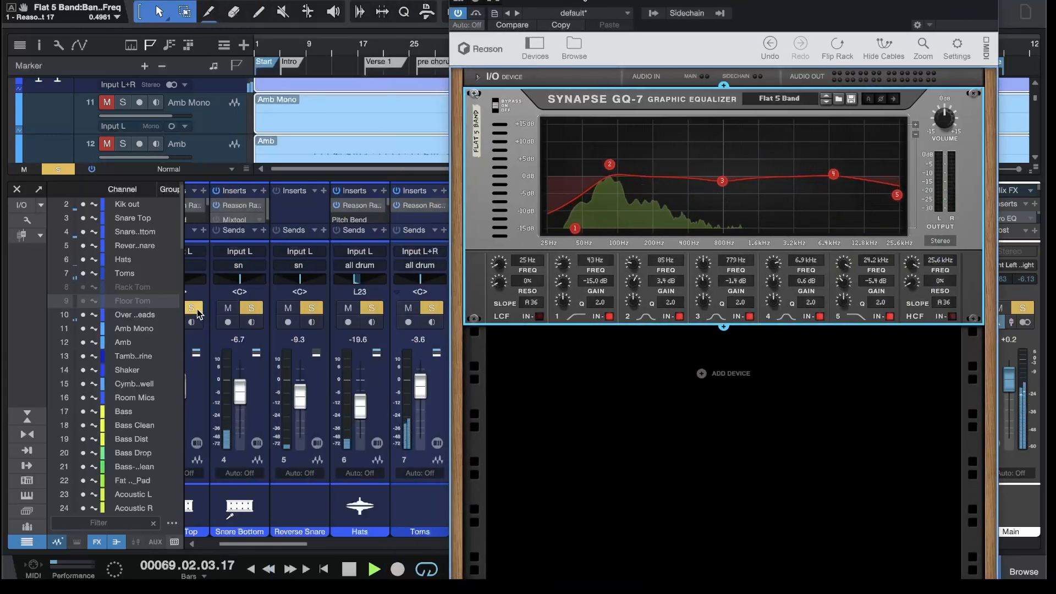
scroll(248, 311, left, 3)
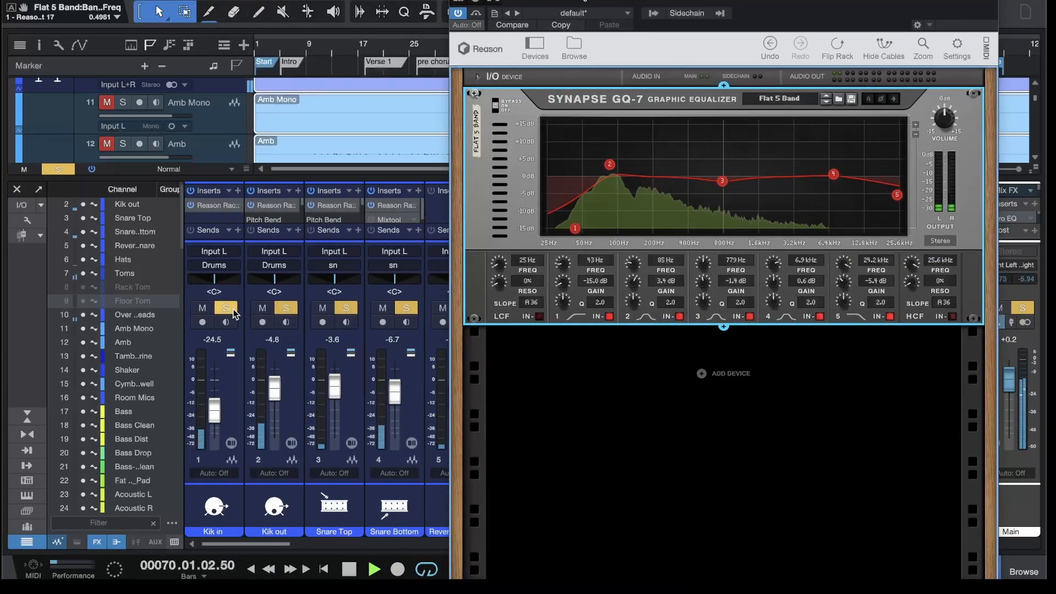
click(284, 309)
click(225, 309)
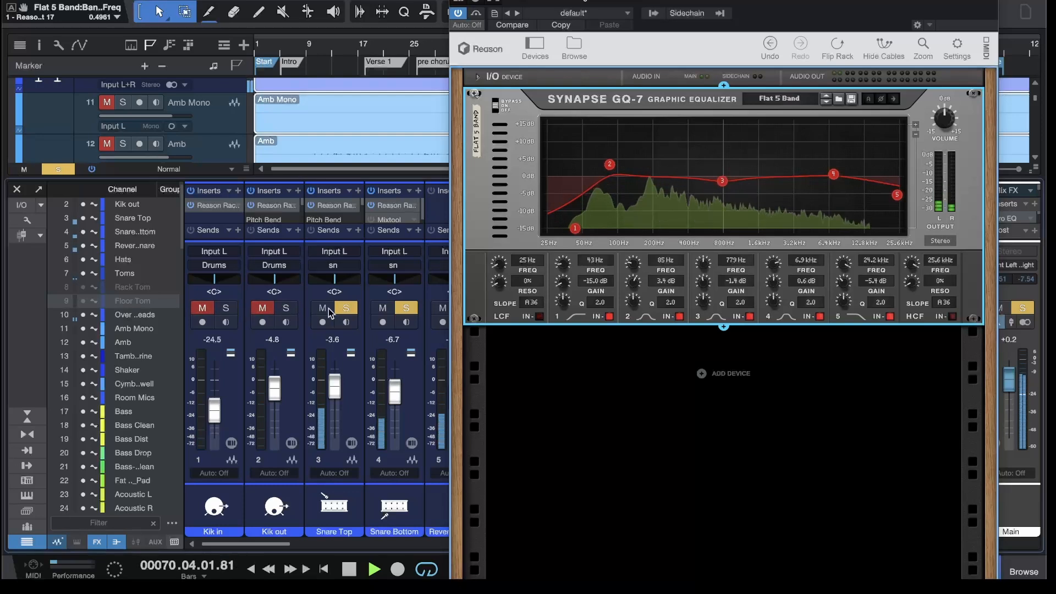
click(347, 310)
click(406, 310)
scroll(405, 312, right, 8)
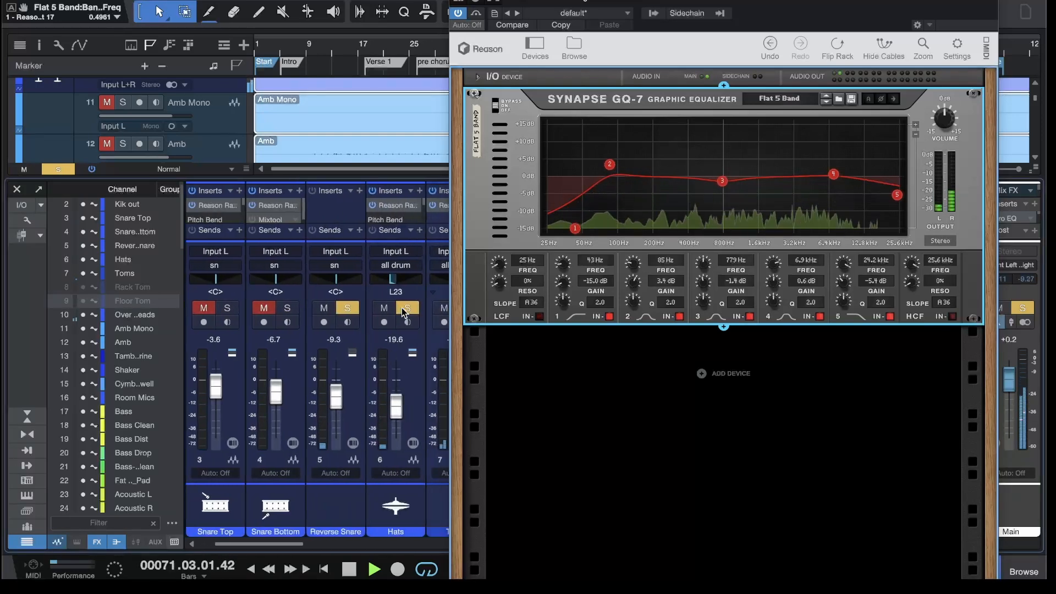
scroll(403, 312, left, 4)
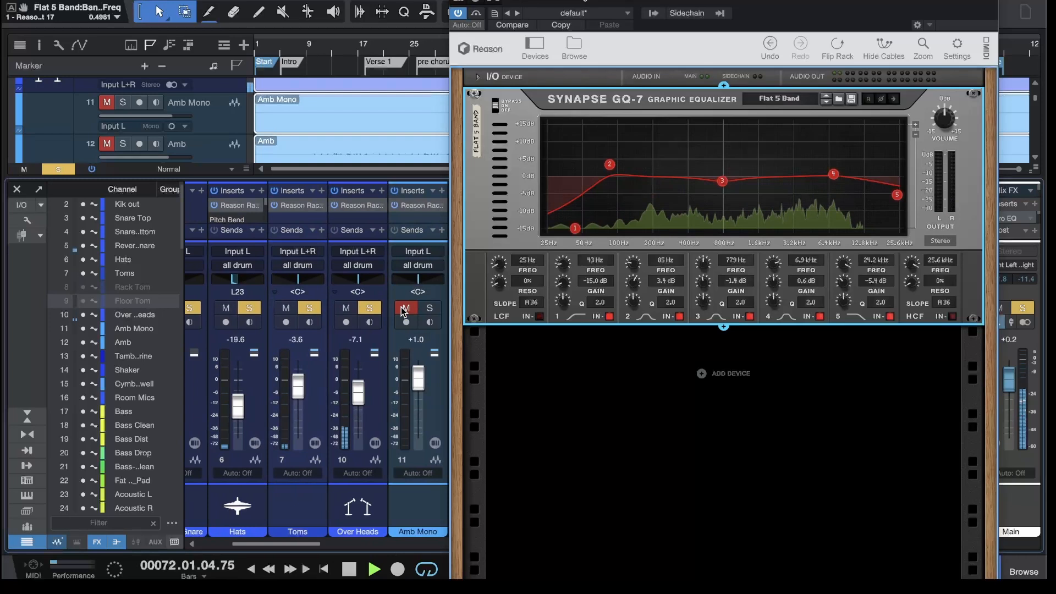
click(238, 309)
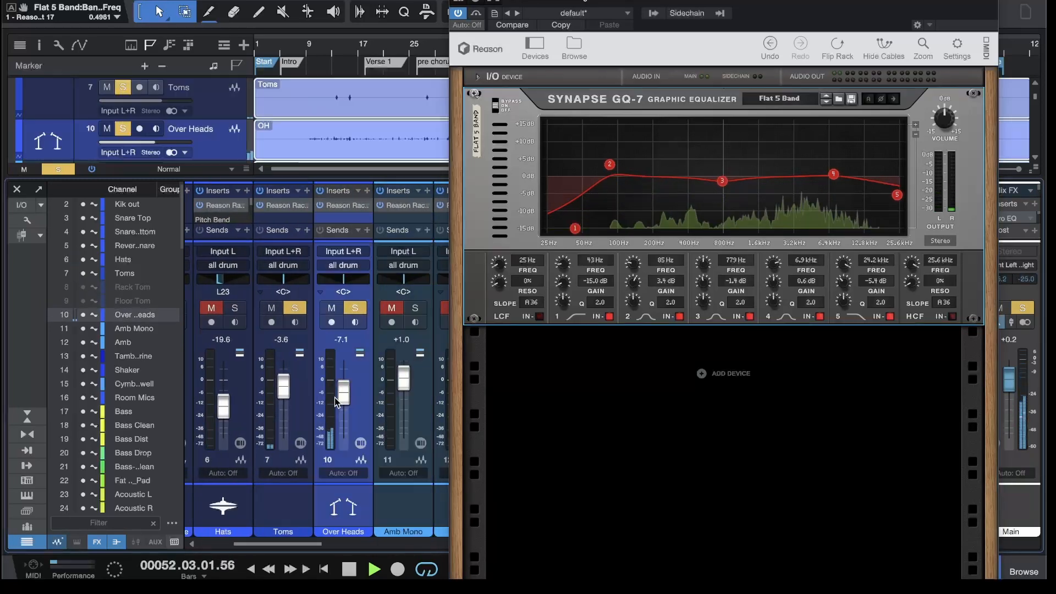
click(295, 308)
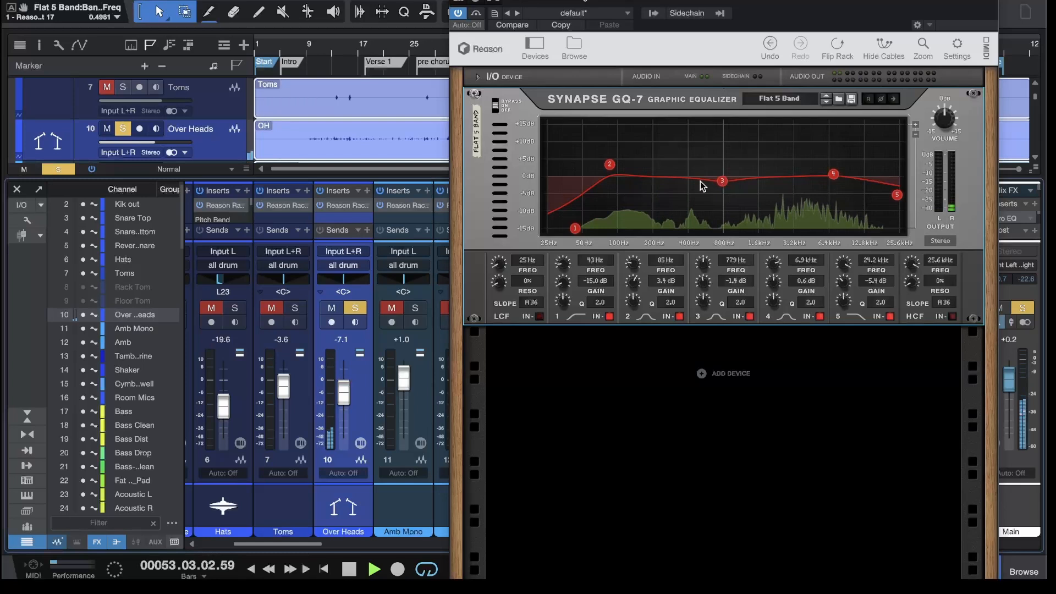
drag(723, 182, 721, 182)
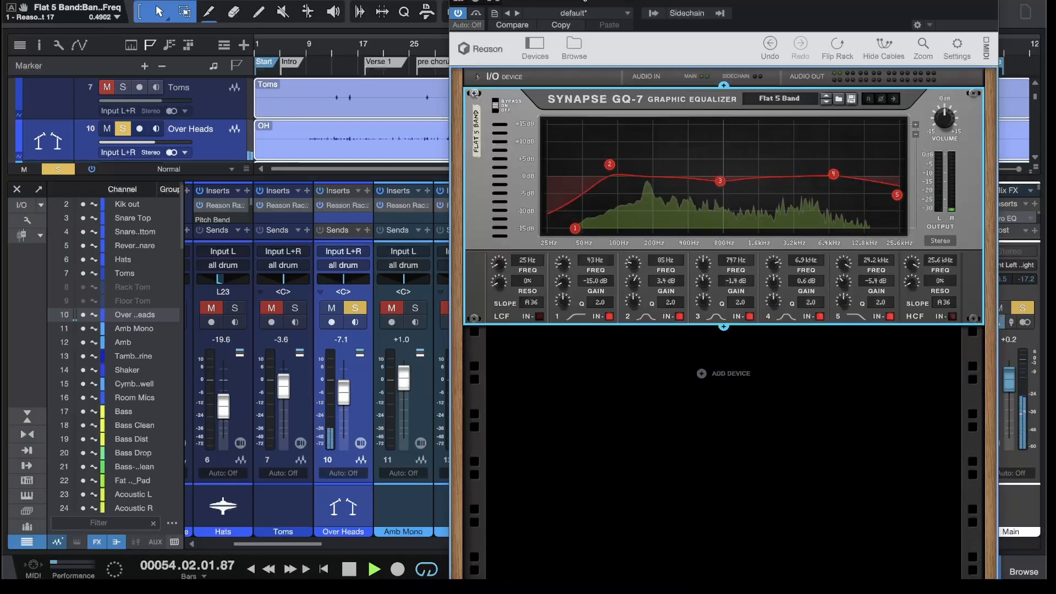
click(458, 1)
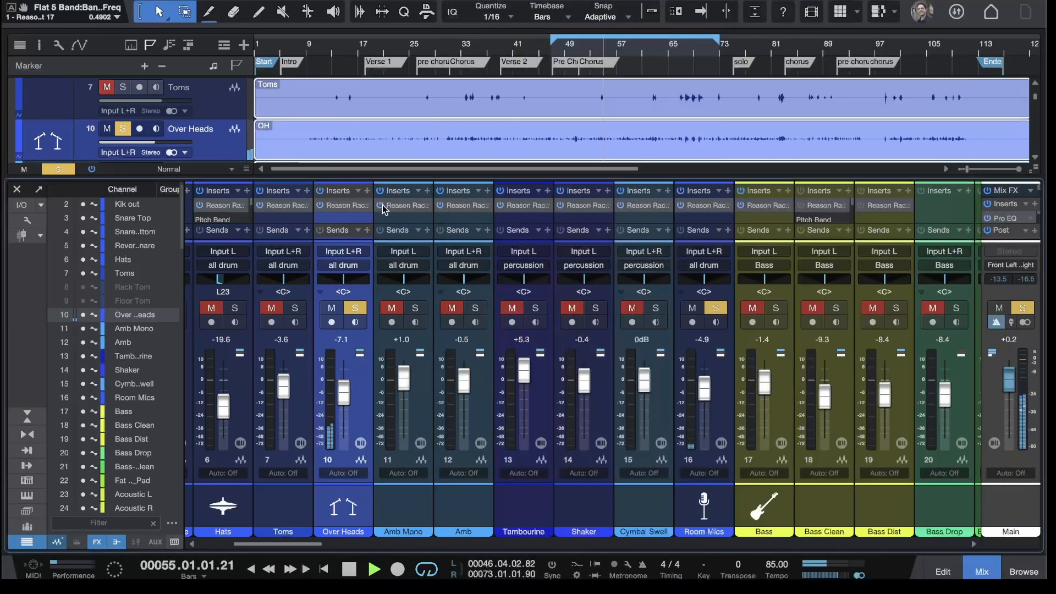
Step: Solo Amb Mono and Amb in place of Over Heads
click(415, 309)
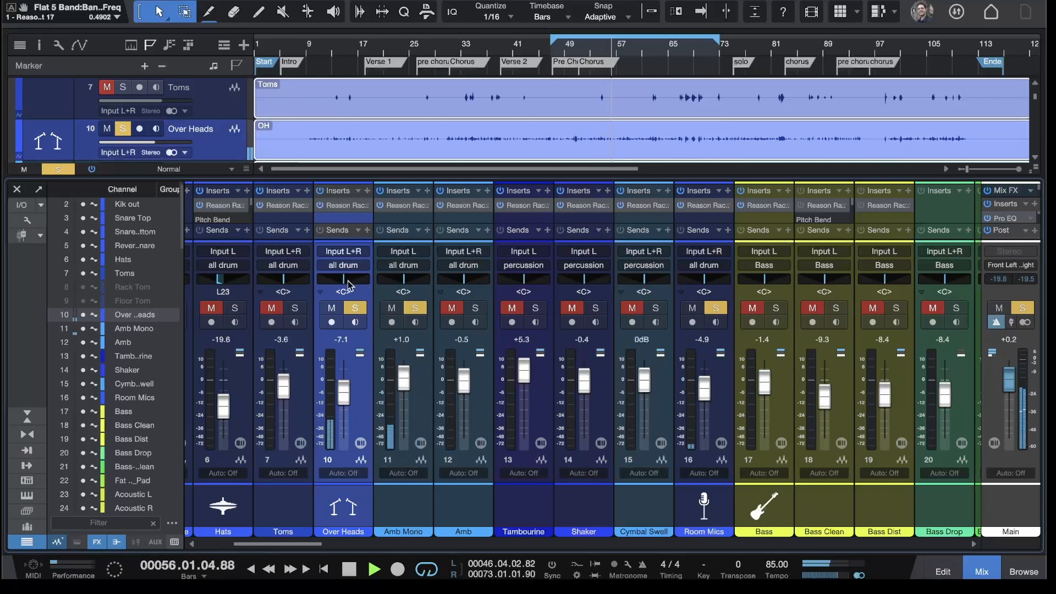
click(355, 309)
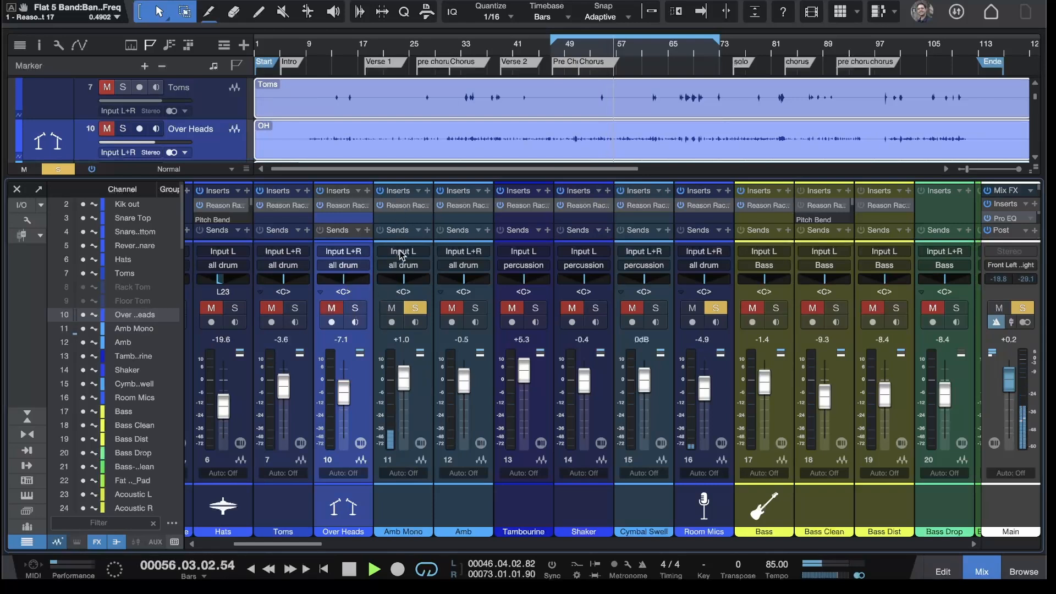
click(476, 309)
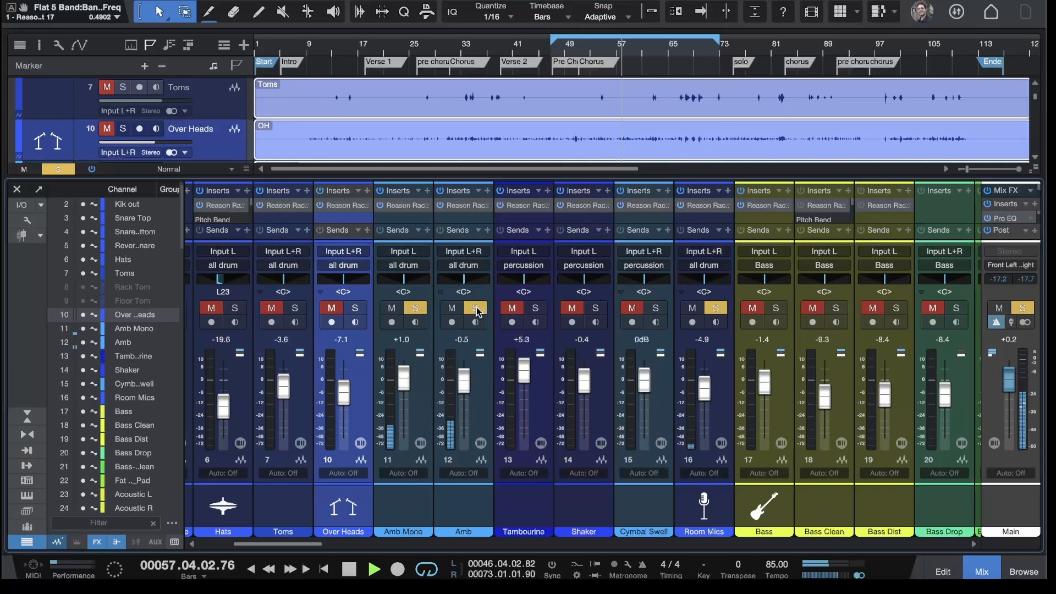
Step: Lower the Amb and Amb Mono faders to -4.8 dB each, checking the Amb channel's EQ
drag(464, 382, 462, 392)
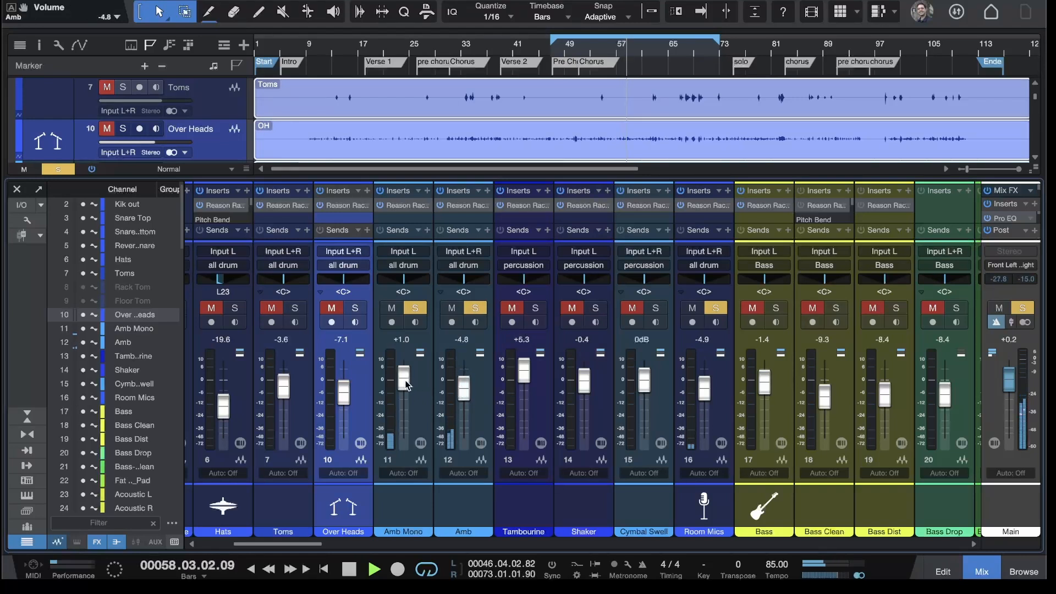
click(452, 208)
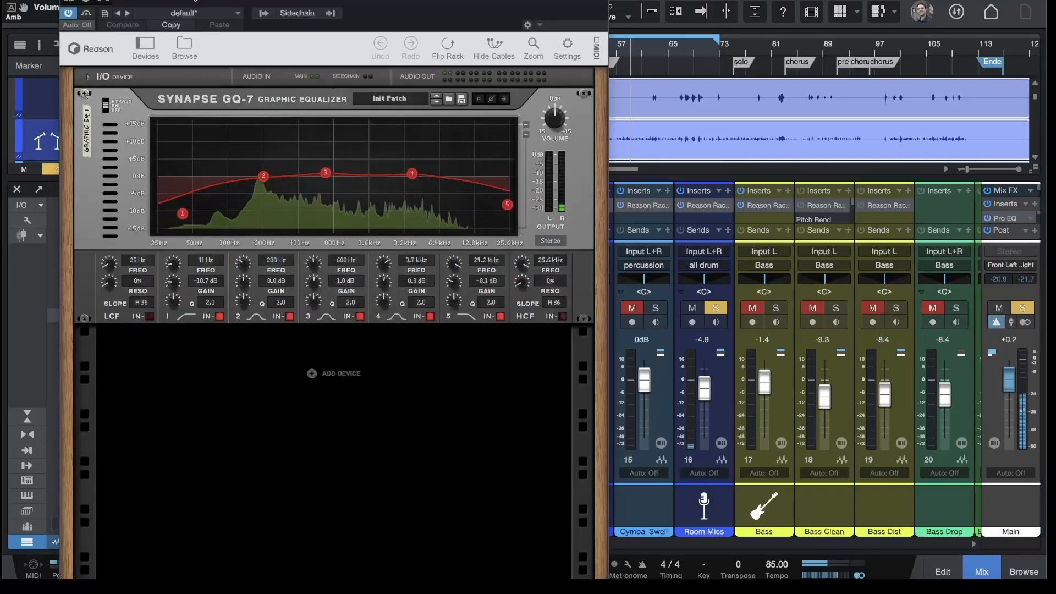
click(67, 1)
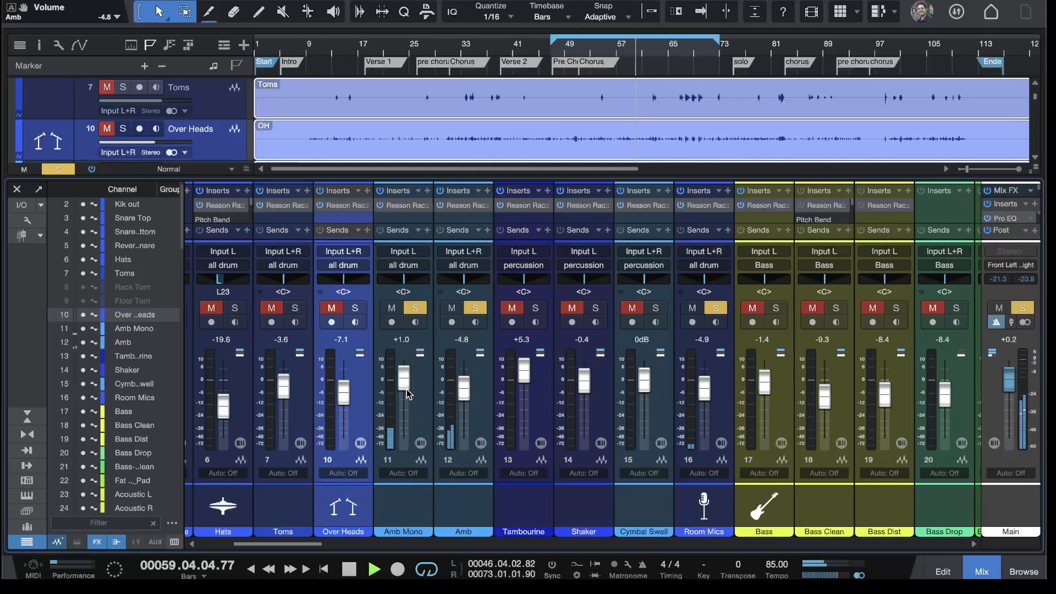
drag(402, 384, 402, 391)
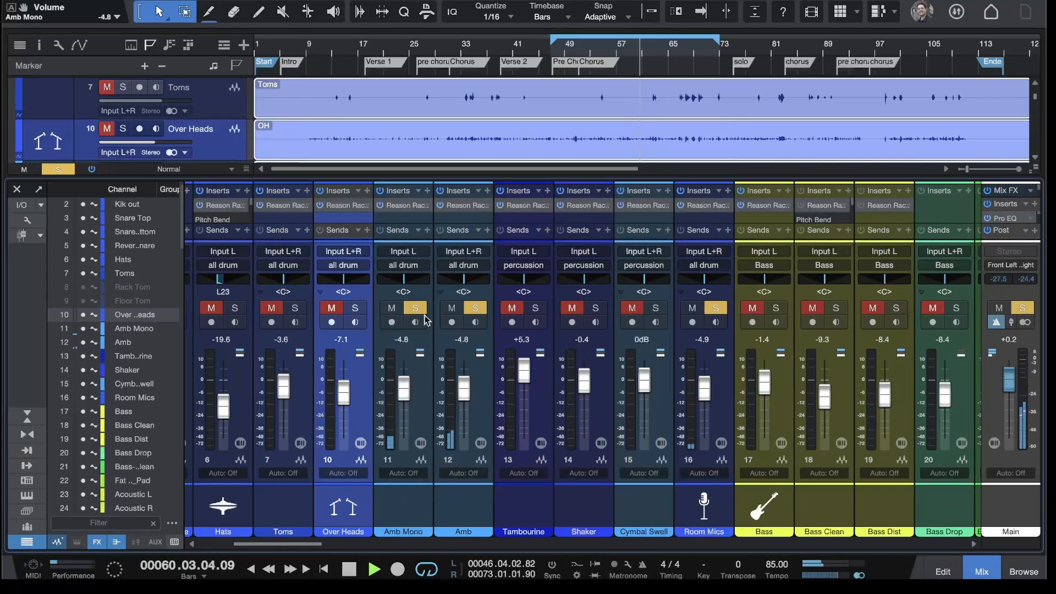
Step: Shape the Amb Mono EQ: band 1 at 37 Hz/-14.7 dB, 3 at 811 Hz/-1.4 dB, 4 at 3.6 kHz/0.2 dB, 5 at 21.7 kHz/-9.9 dB
click(400, 207)
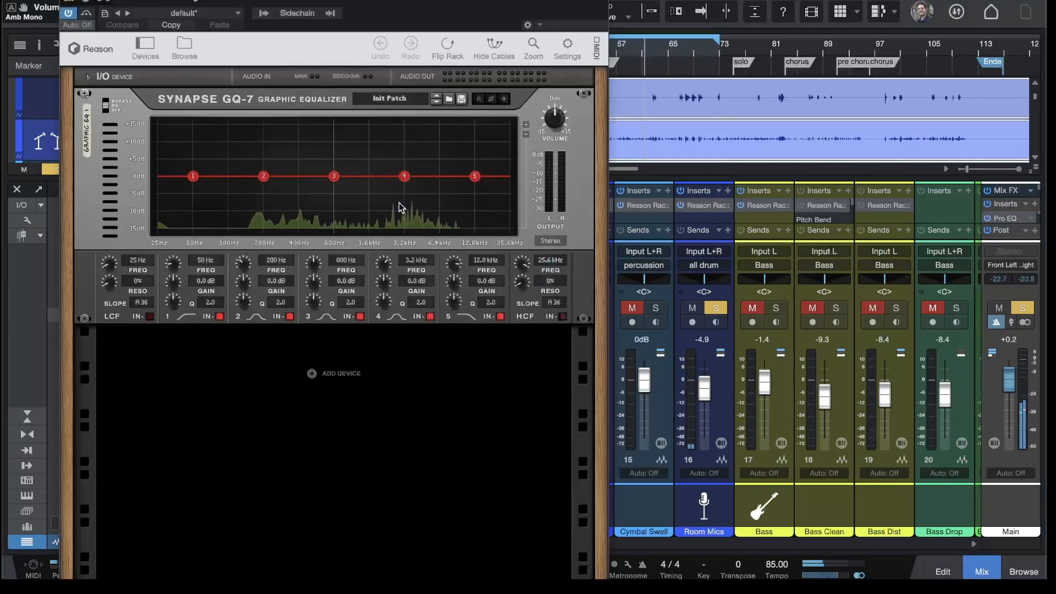
drag(193, 176, 177, 227)
drag(475, 176, 501, 210)
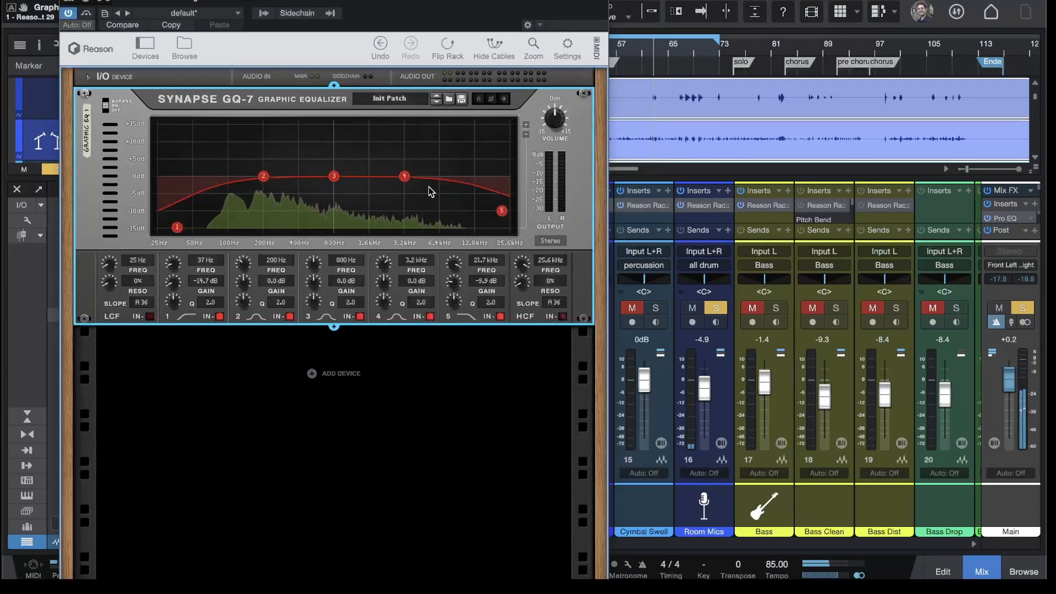
drag(404, 176, 409, 177)
drag(333, 177, 333, 182)
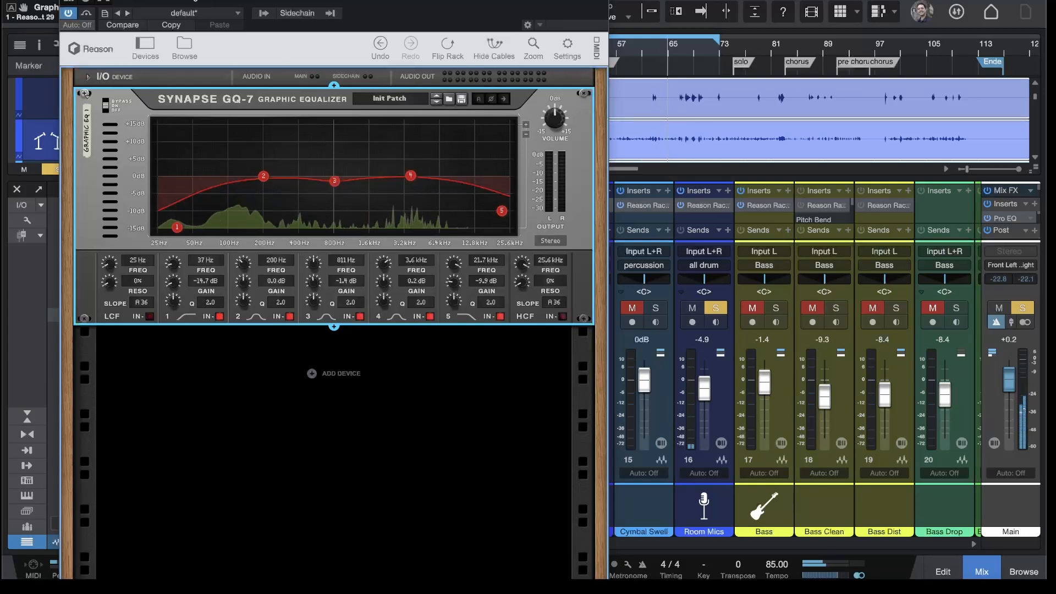
click(601, 1)
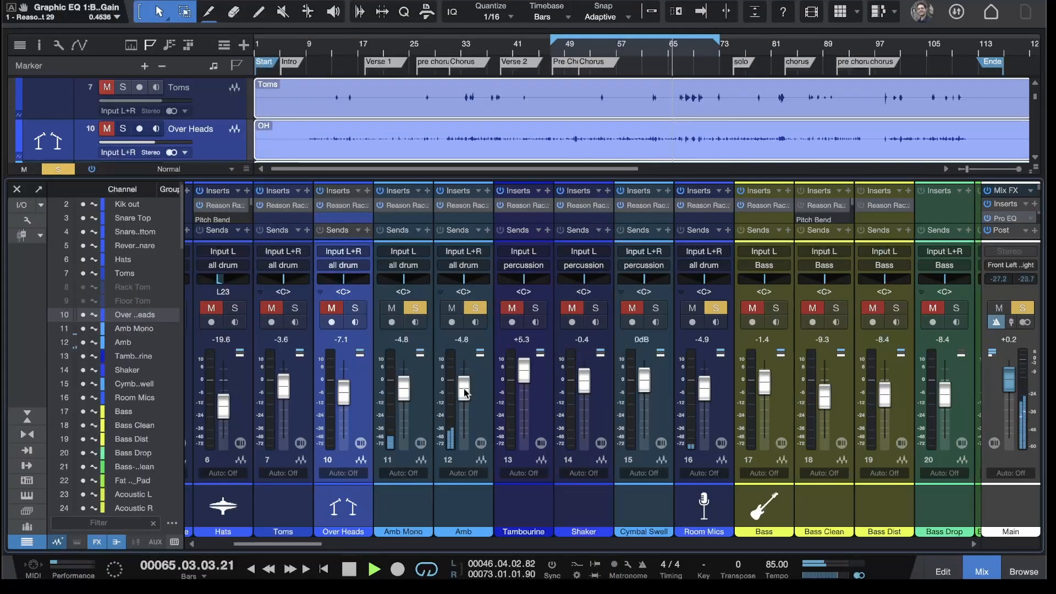
Step: Add Kik in, Kik out, Snare Top, Snare Bottom, Reverse Snare, Hats and Toms back to the soloed channels
scroll(456, 333, left, 4)
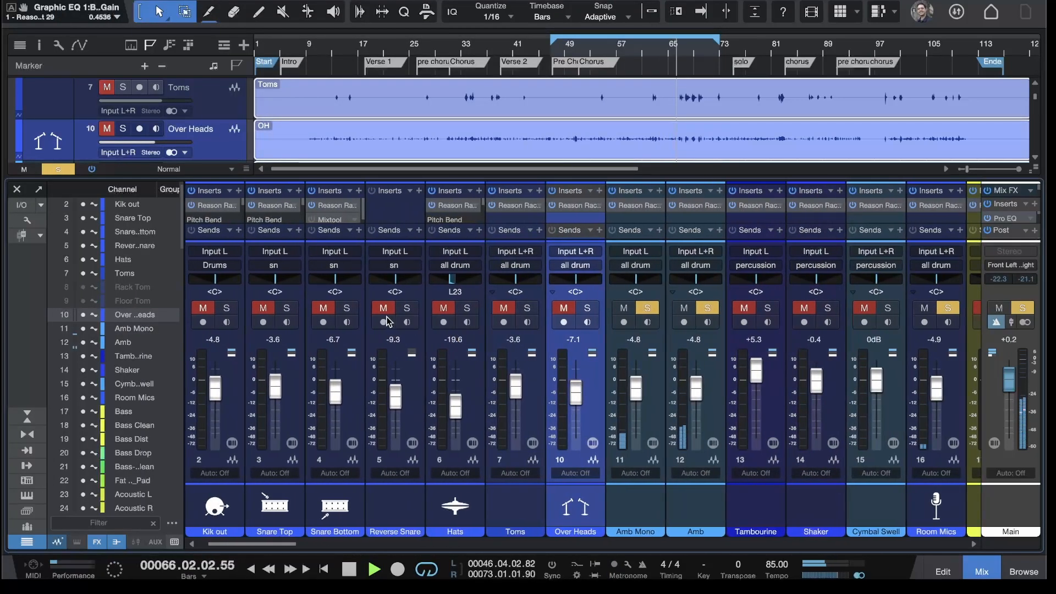
scroll(348, 322, left, 1)
click(226, 309)
click(287, 310)
click(346, 310)
click(406, 309)
click(466, 308)
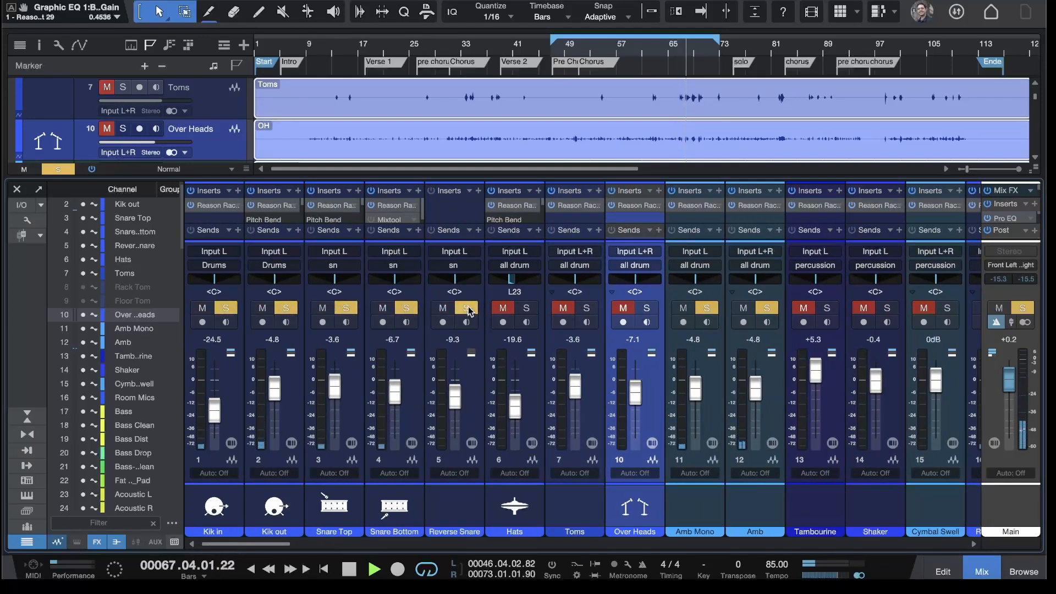
click(526, 308)
click(587, 308)
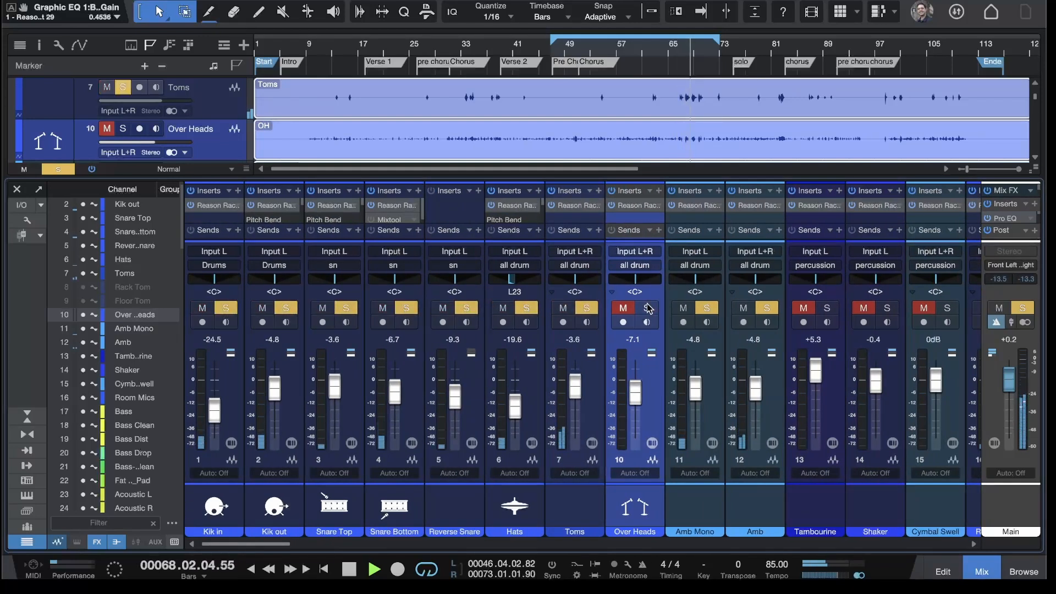
Step: Solo Over Heads together with the other drums and lower its fader to -8.7 dB
click(647, 308)
drag(636, 394, 638, 403)
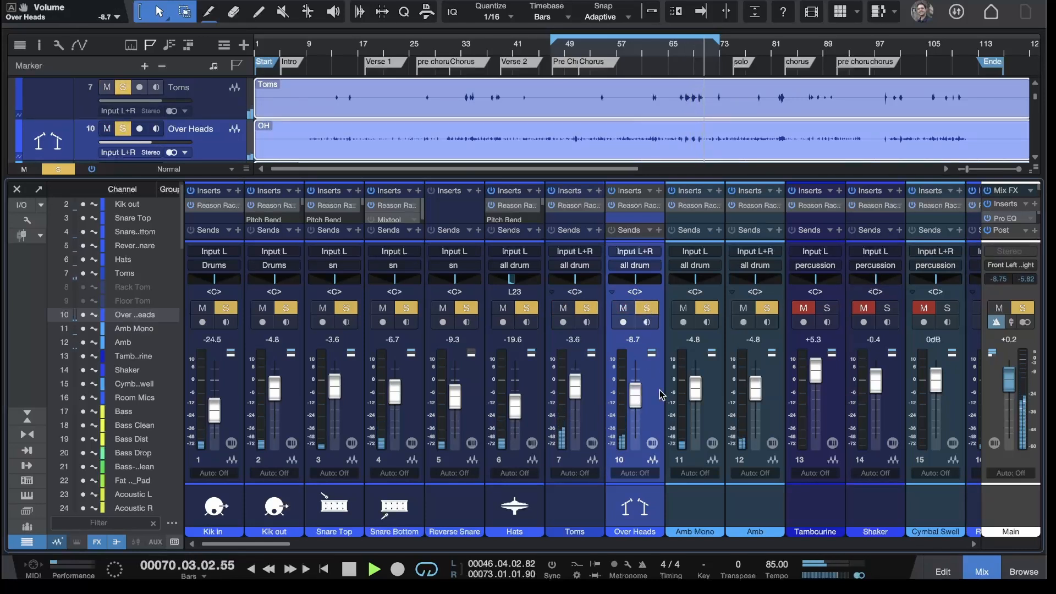
Step: Hide the audio channels so the mixer shows the buses, and take the sn bus out of solo while keeping Drums soloed
click(57, 544)
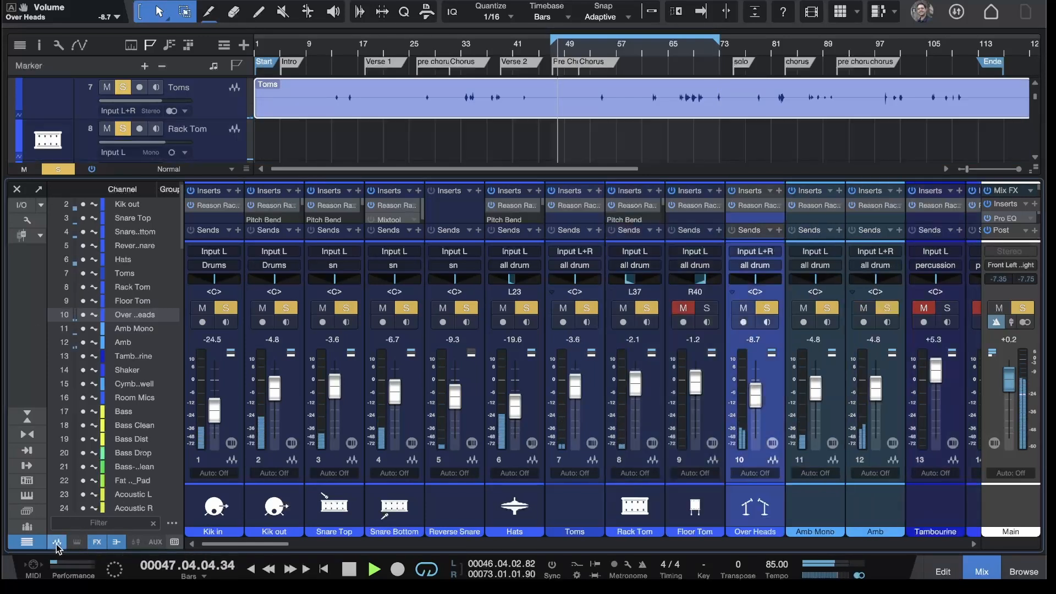
click(57, 544)
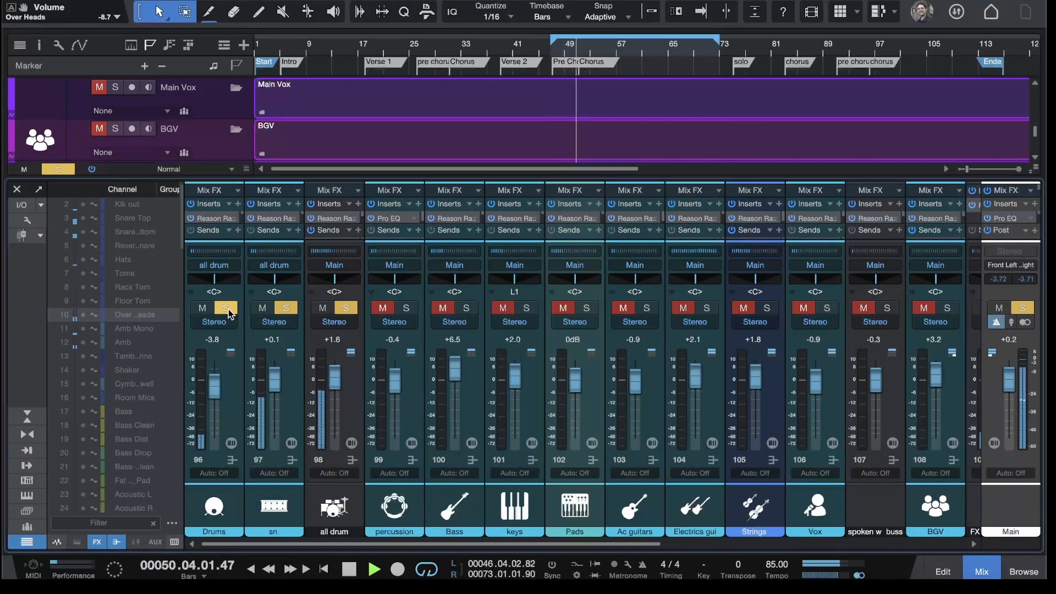
click(263, 309)
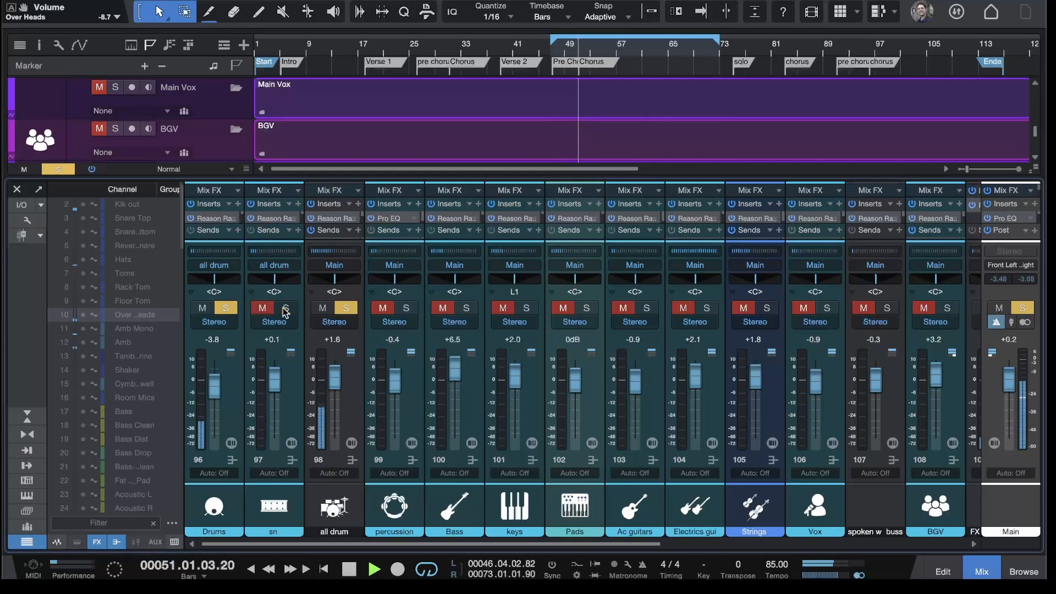
Step: Open the Drums bus's Reason Rack and set the RE-2A leveling amplifier's peak reduction to about 60% and its output gain to 56%
click(209, 219)
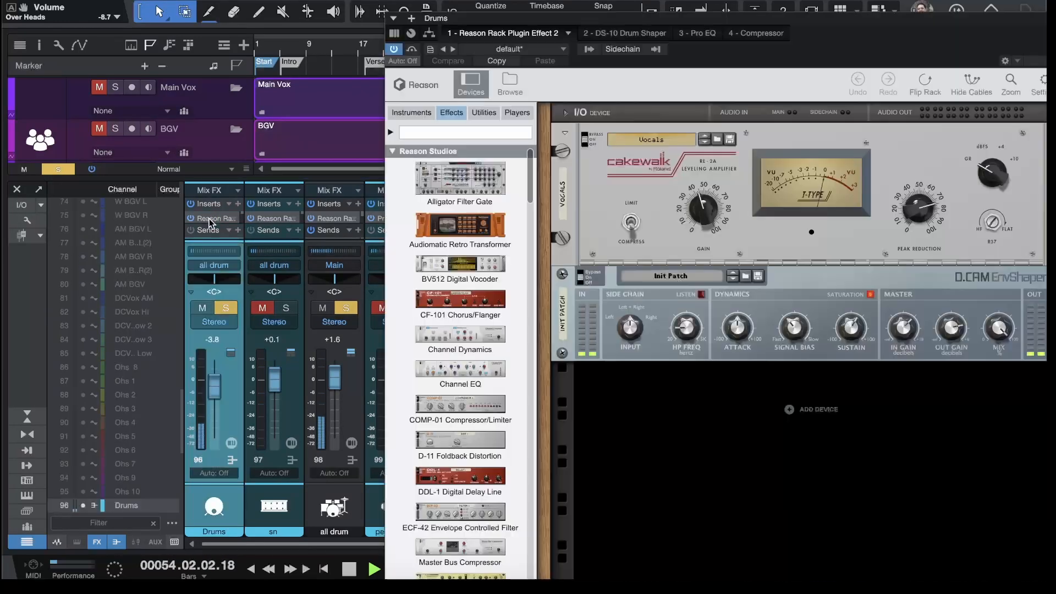
drag(604, 13, 351, 0)
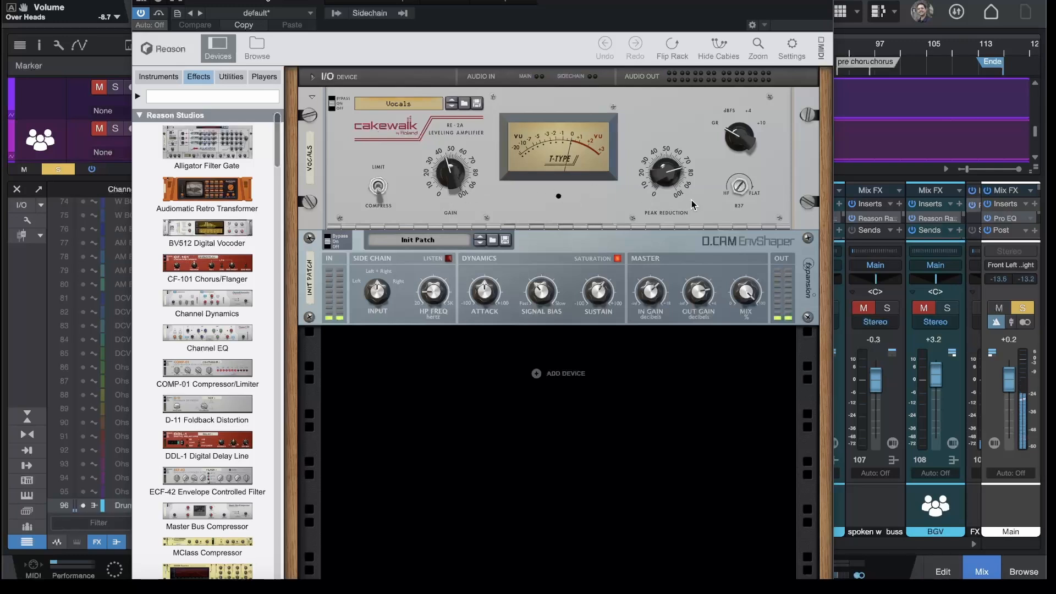
mouse_move(654, 183)
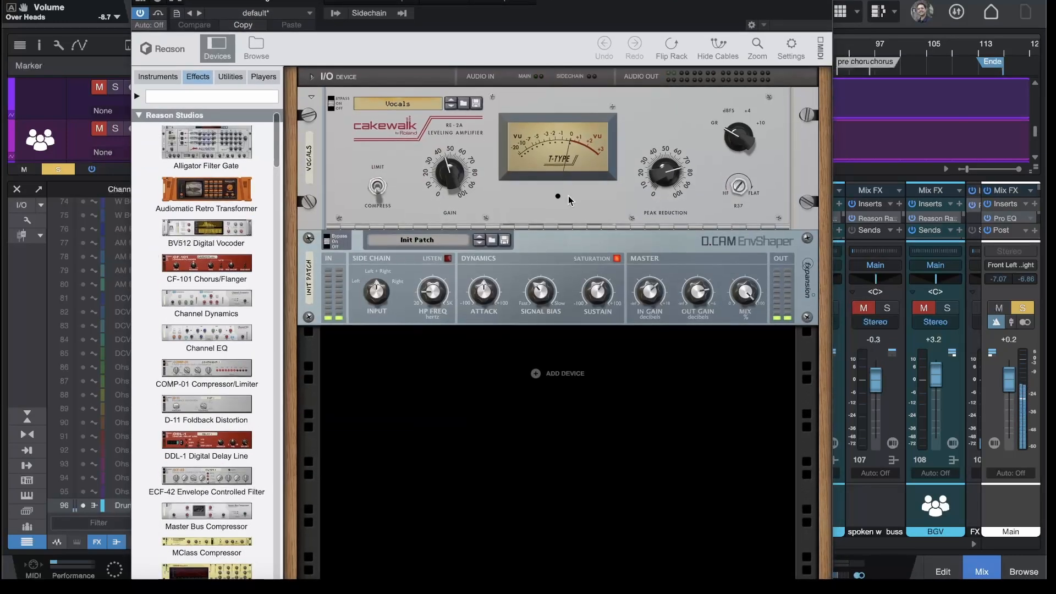
drag(658, 179, 662, 193)
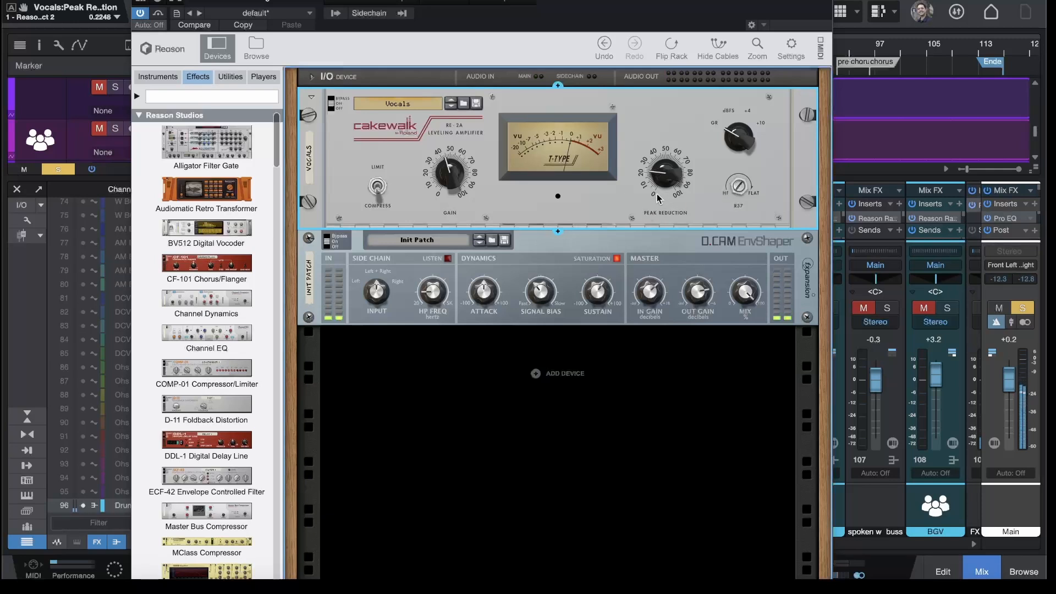
mouse_move(663, 176)
mouse_down()
mouse_move(671, 156)
mouse_move(670, 177)
mouse_up()
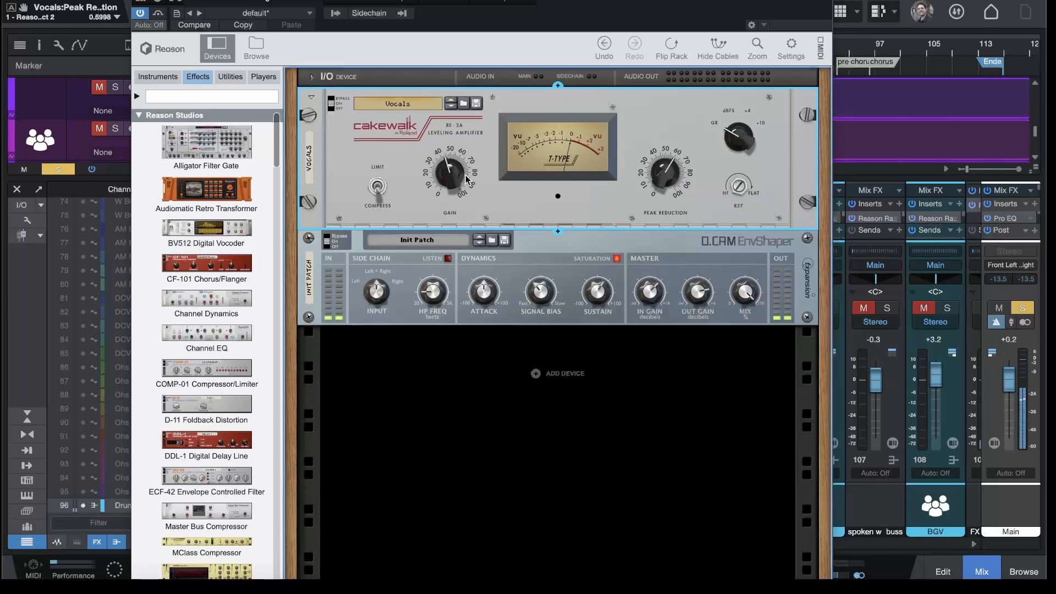
drag(447, 177, 448, 176)
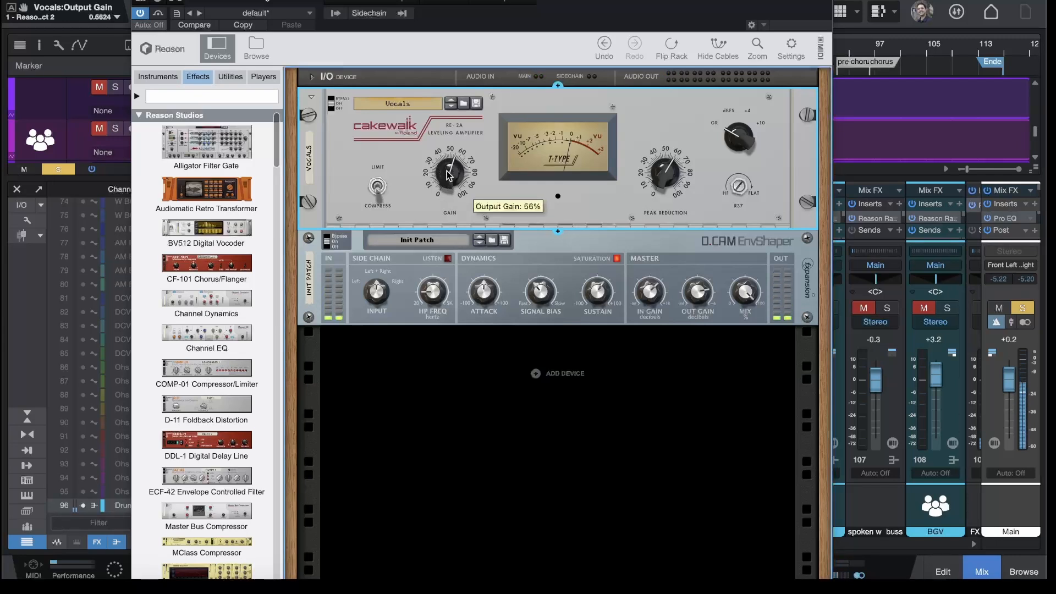
Step: Set the RE-2A leveling amplifier's Peak Reduction to 68% and its Output Gain to 56%
drag(666, 180, 666, 176)
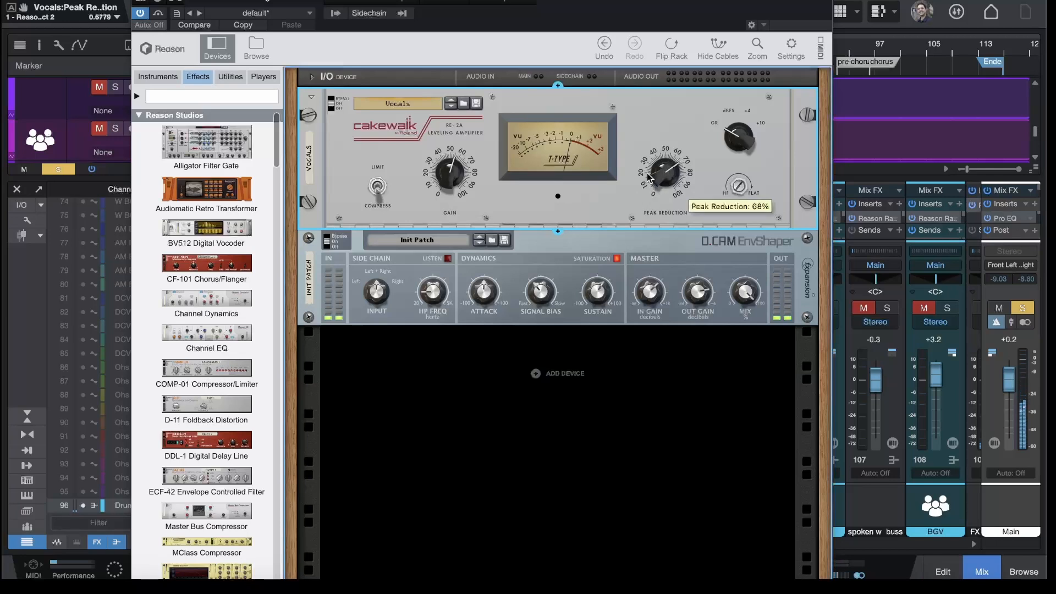
click(452, 175)
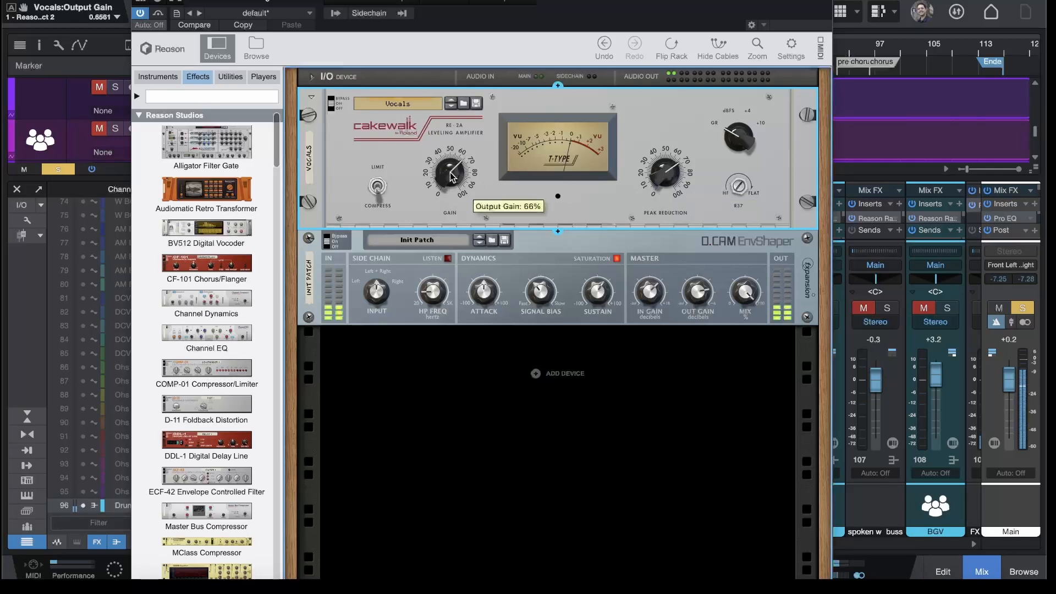
drag(450, 175, 450, 176)
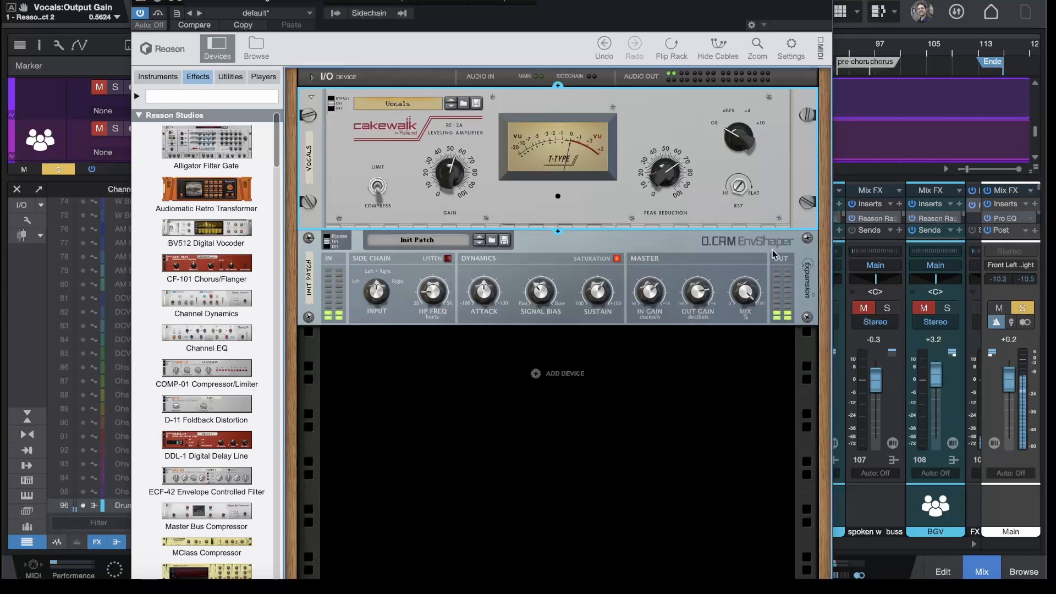
Step: Audition the Drums channel's EnvShaper bypassed and with its Mix at 48%, restore both settings, and close the effect window
click(329, 245)
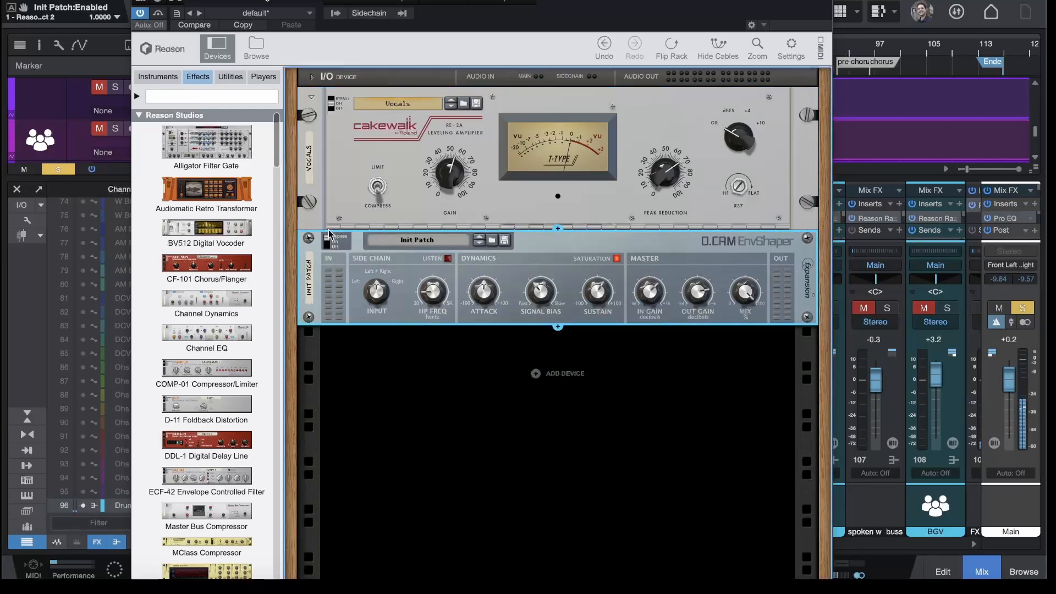
click(329, 245)
mouse_move(589, 308)
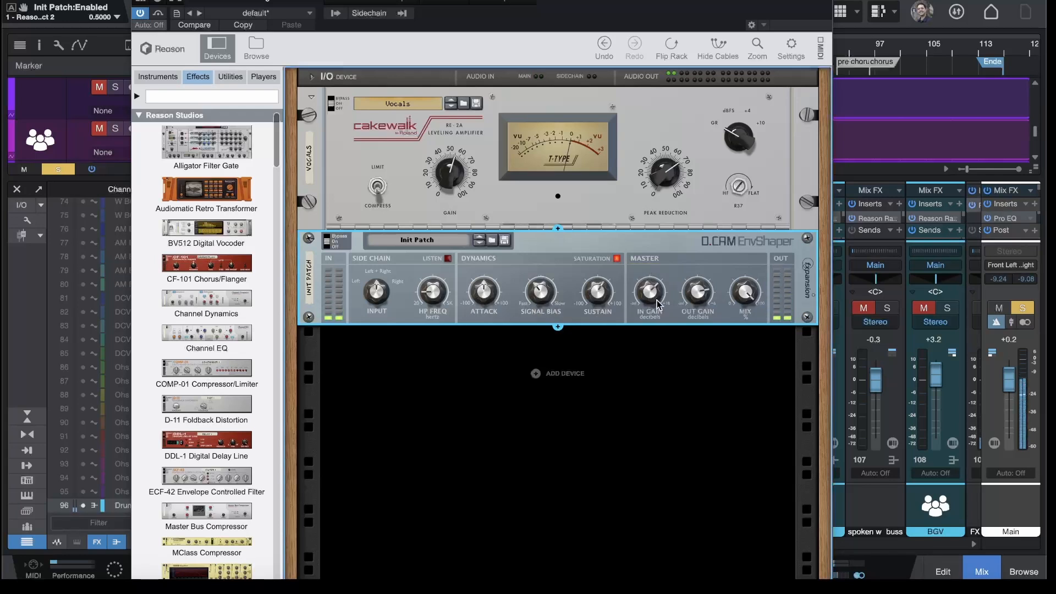
mouse_move(657, 301)
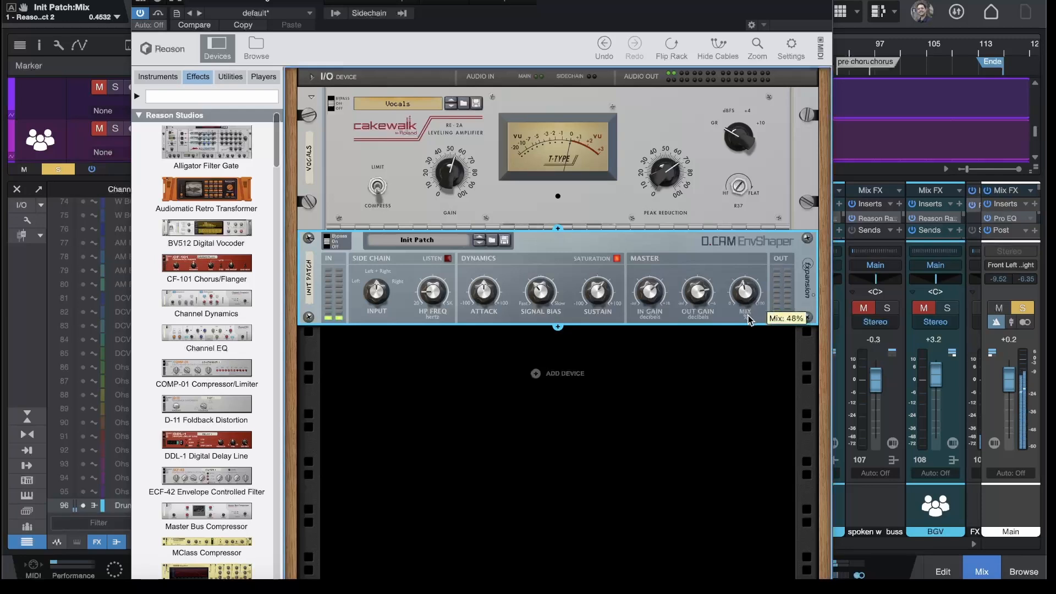
mouse_move(750, 290)
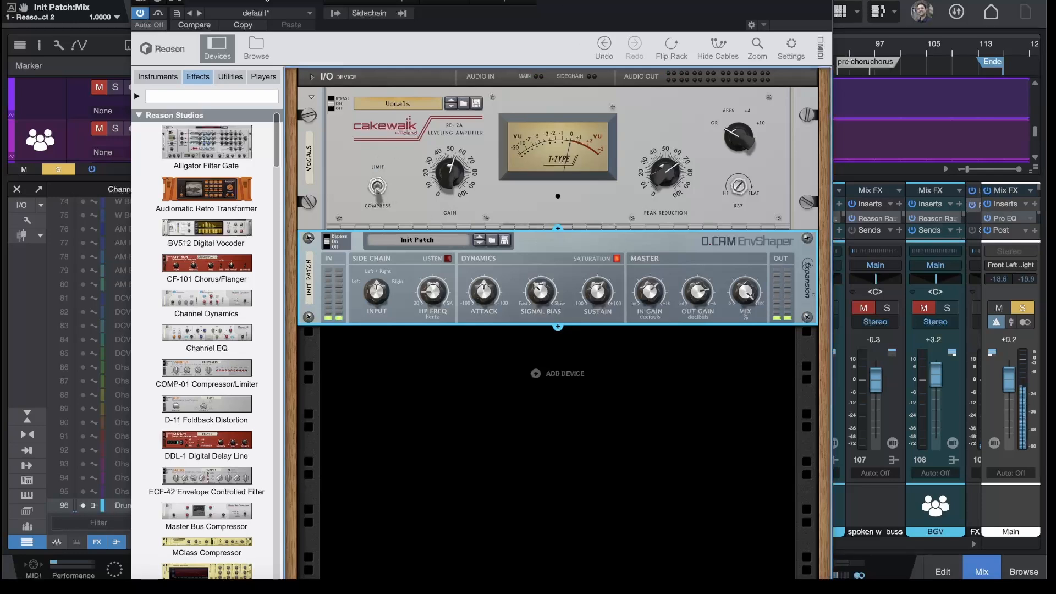
key(super+w)
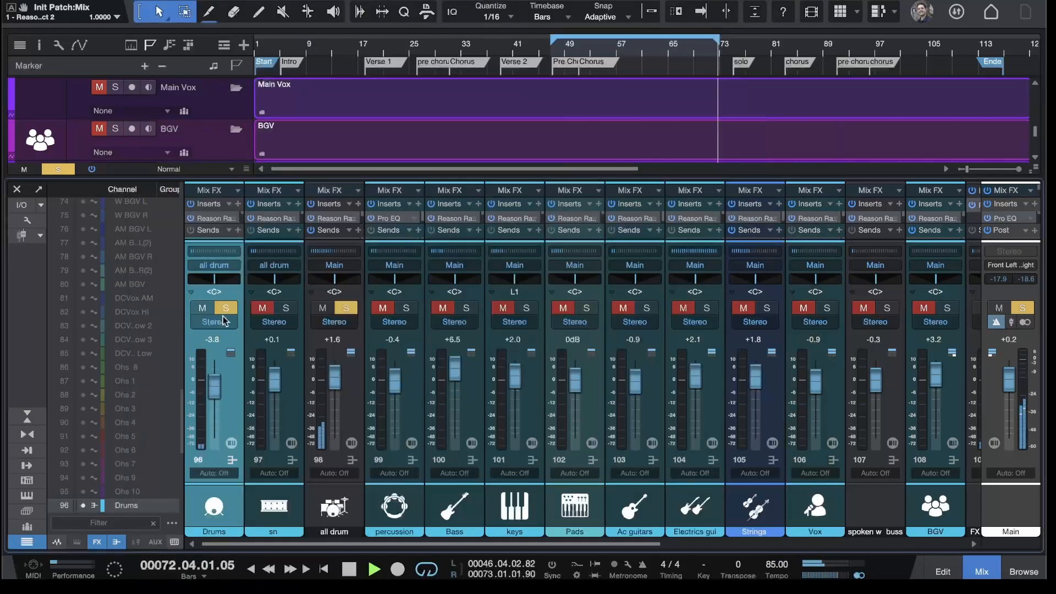
Step: Solo the sn channel and open its Reason Rack insert to view the device chain with the device browser hidden
click(285, 309)
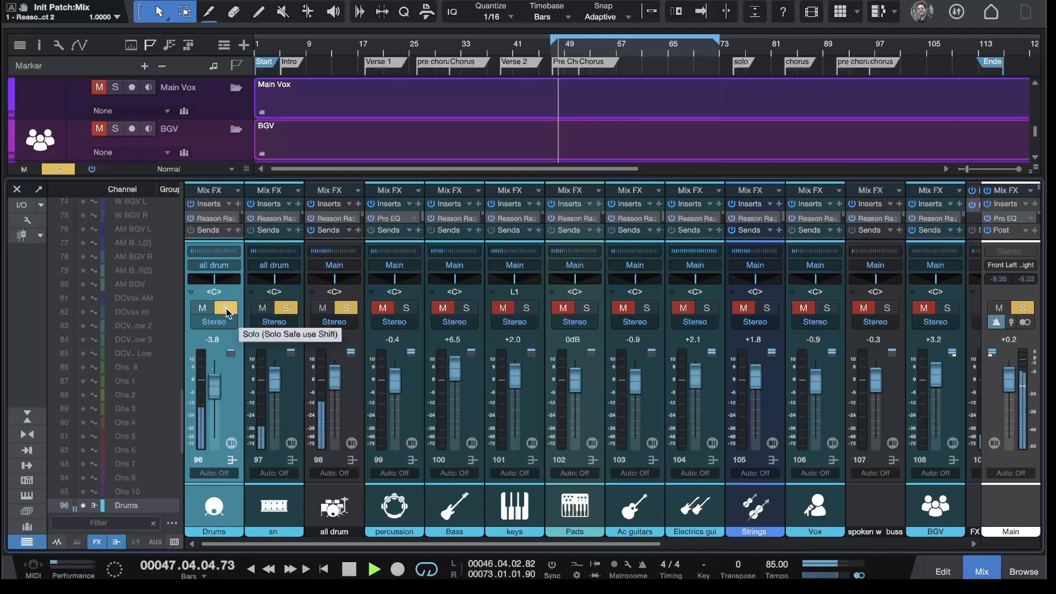
double_click(270, 220)
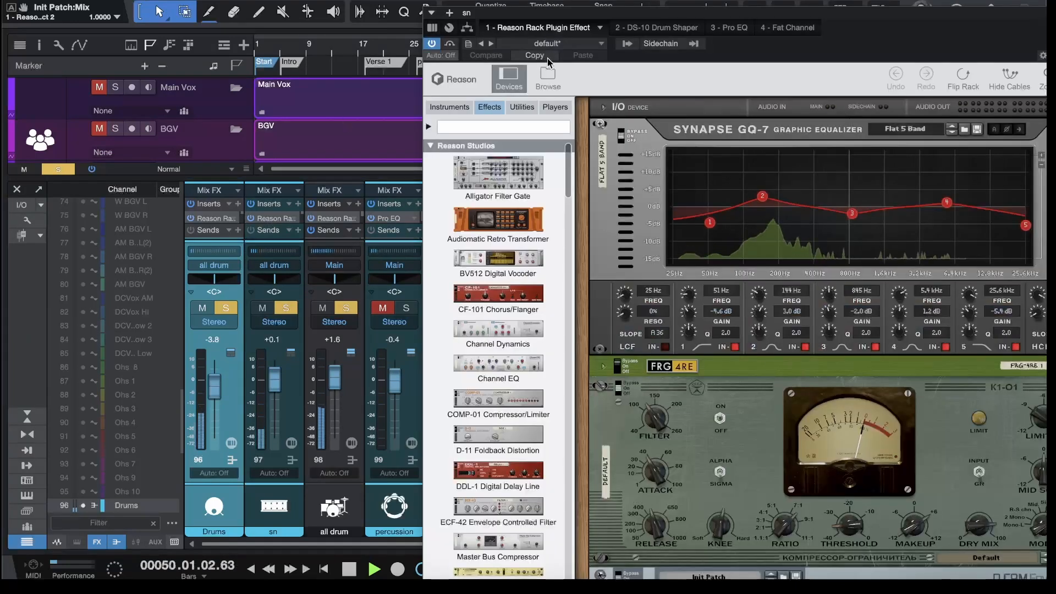
drag(616, 16, 323, 0)
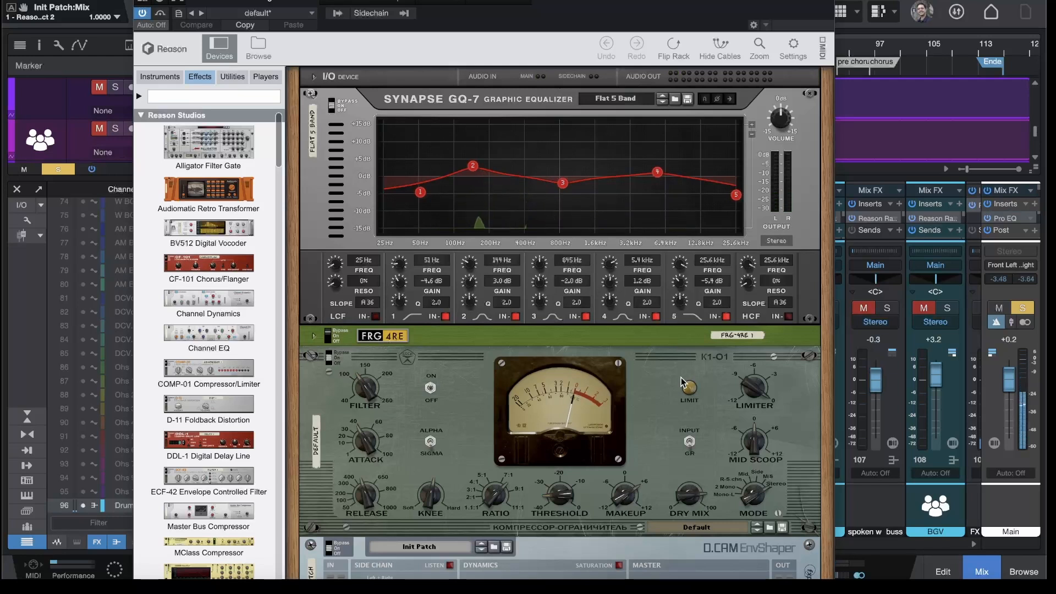
click(219, 48)
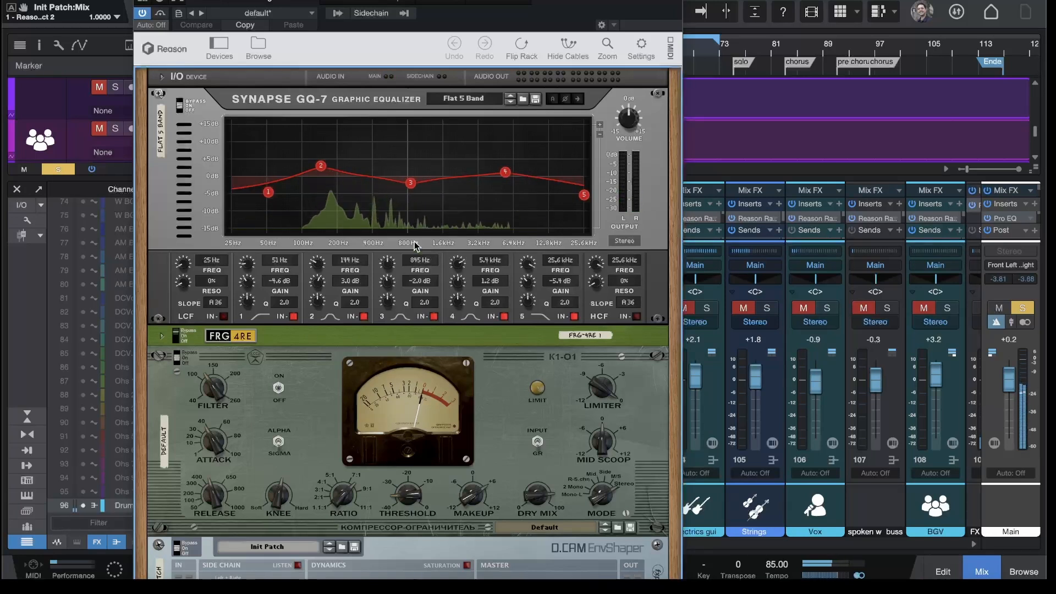
scroll(414, 242, down, 5)
scroll(414, 246, up, 1)
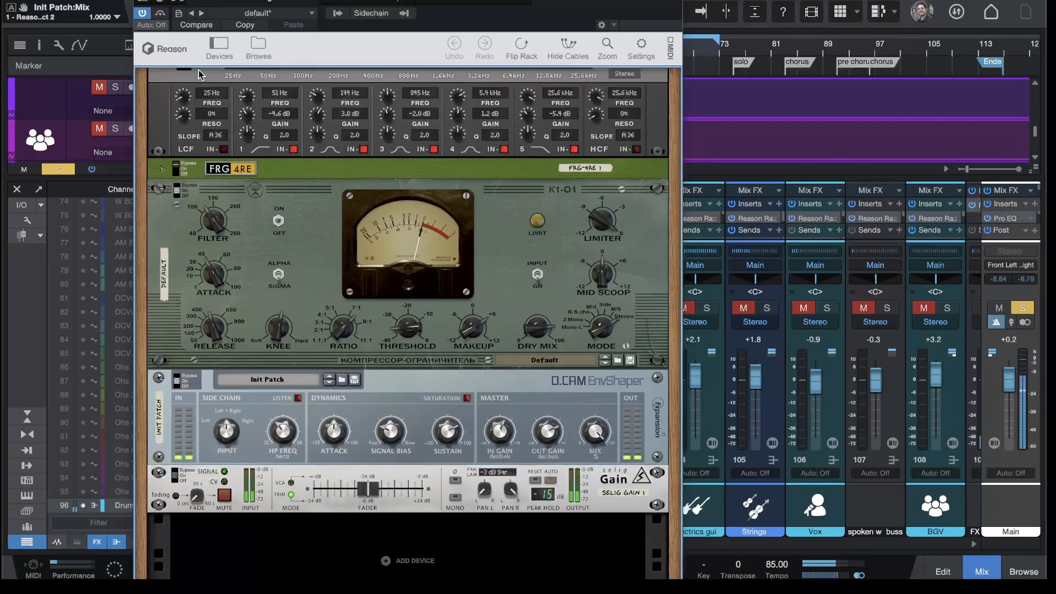
Step: Look through the rack's effects list down to the Red Rock Sound devices and hide the list again
click(219, 49)
scroll(267, 301, down, 3)
scroll(267, 301, down, 15)
scroll(267, 304, down, 15)
scroll(268, 304, down, 5)
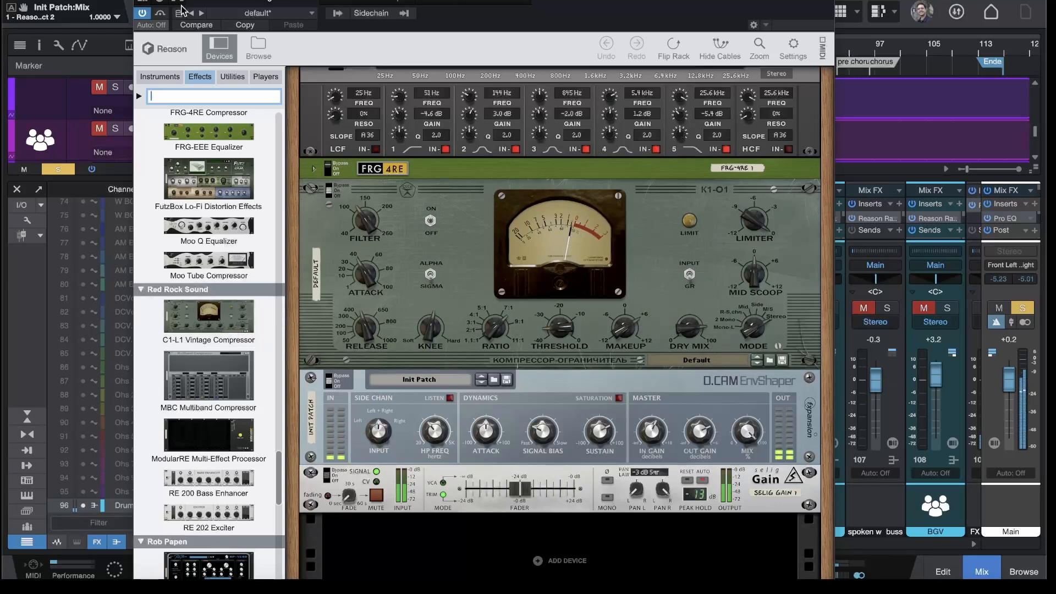
click(219, 50)
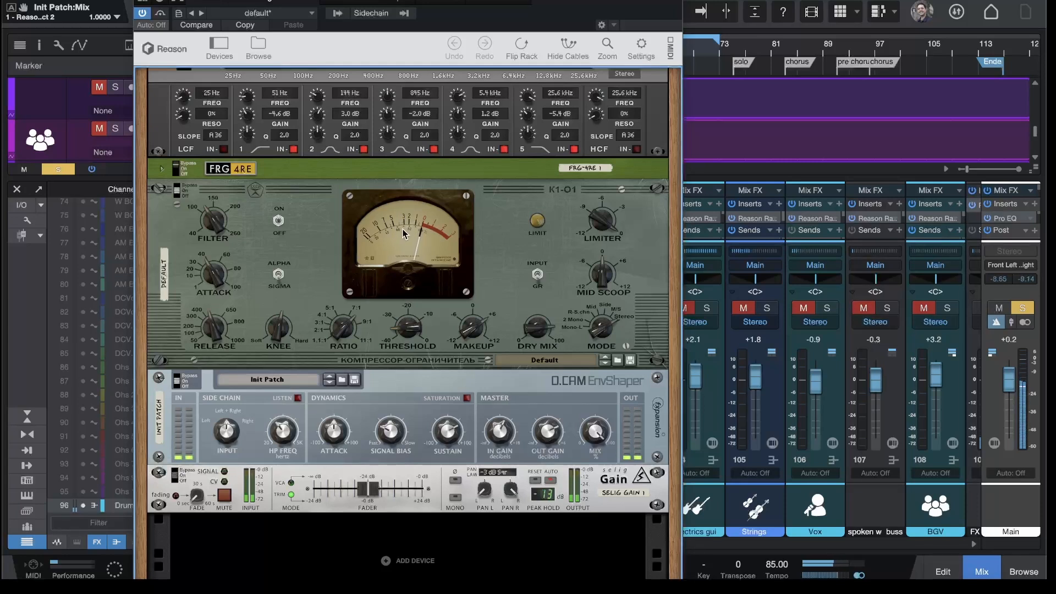
Step: Sweep the K1-01 compressor's Threshold between -40 dB and 0 dB, bring it back down low, and try Makeup at 0 dB
click(405, 342)
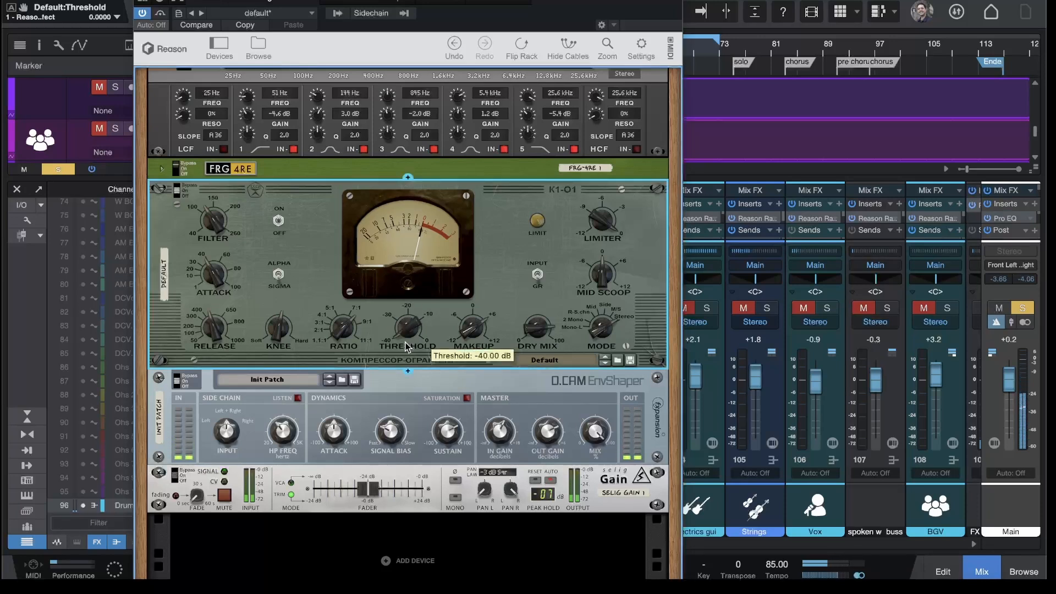
drag(405, 342, 411, 279)
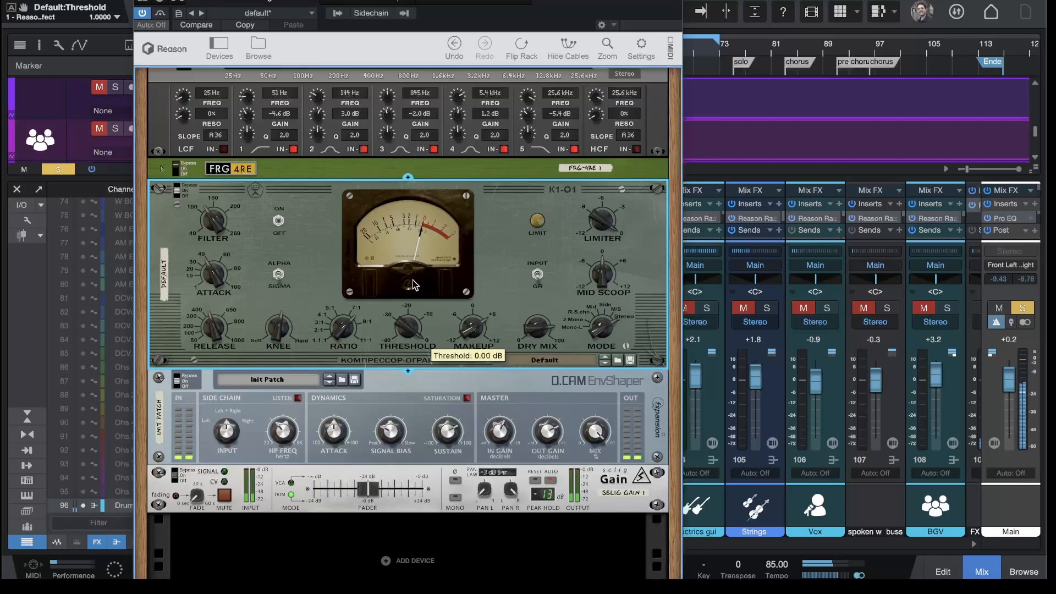
drag(405, 324, 409, 365)
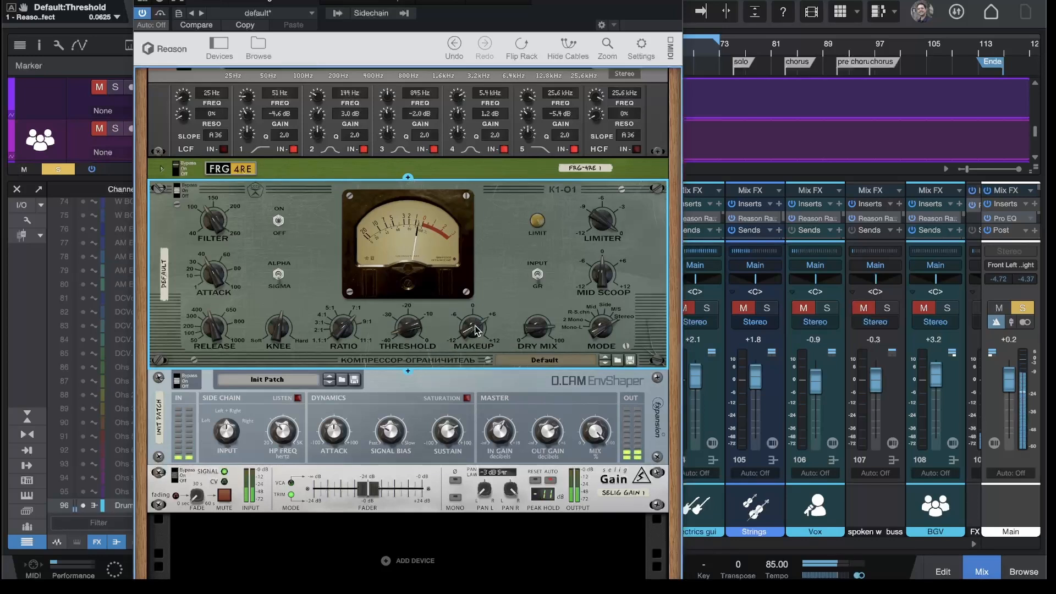
drag(480, 325, 471, 335)
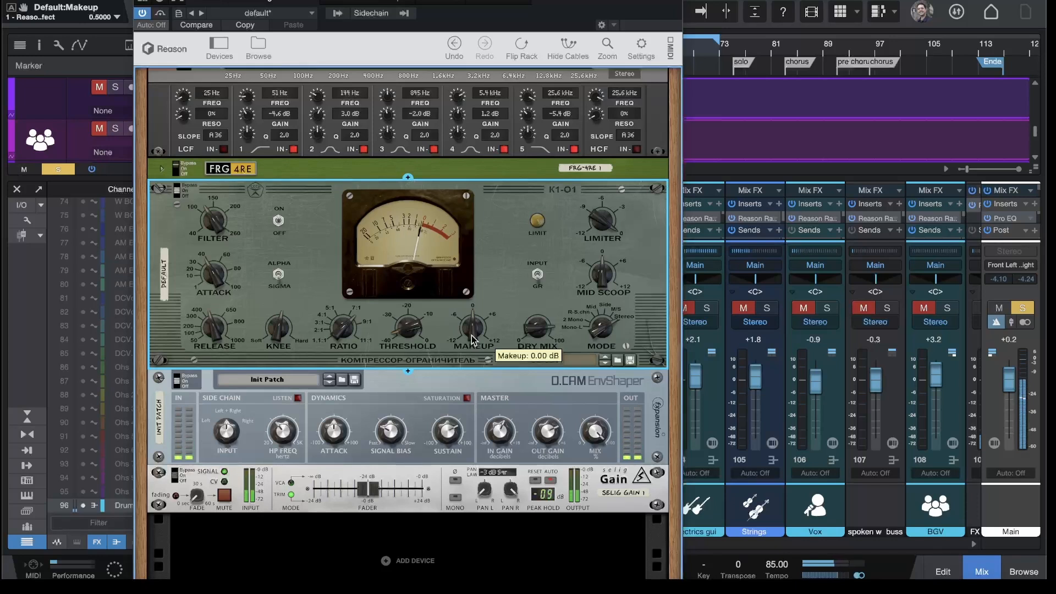
Step: Compare the snare sound with the K1-01 compressor bypassed and enabled, leaving it on
click(177, 189)
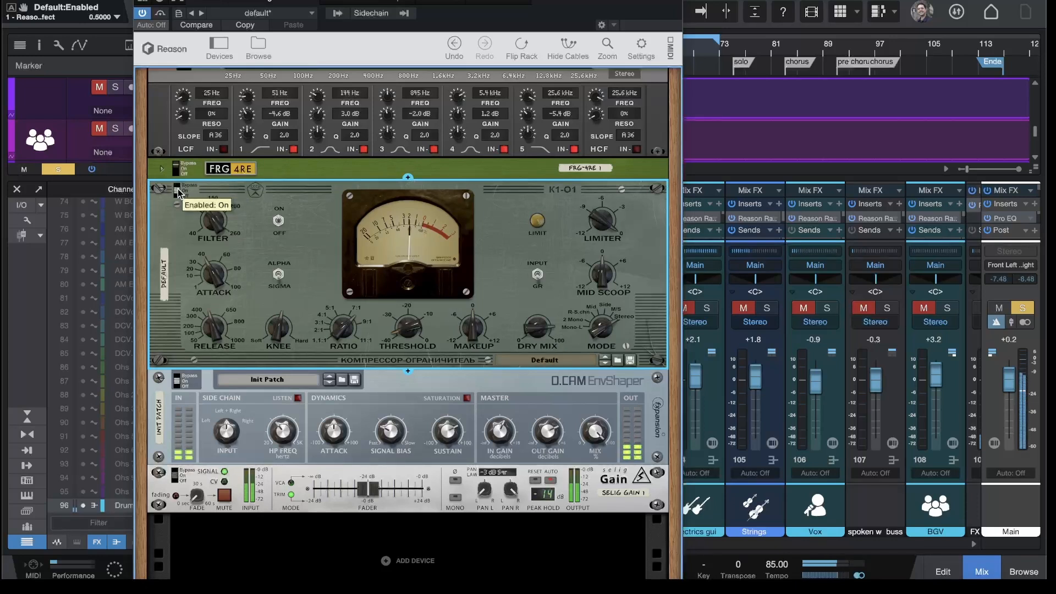
click(178, 190)
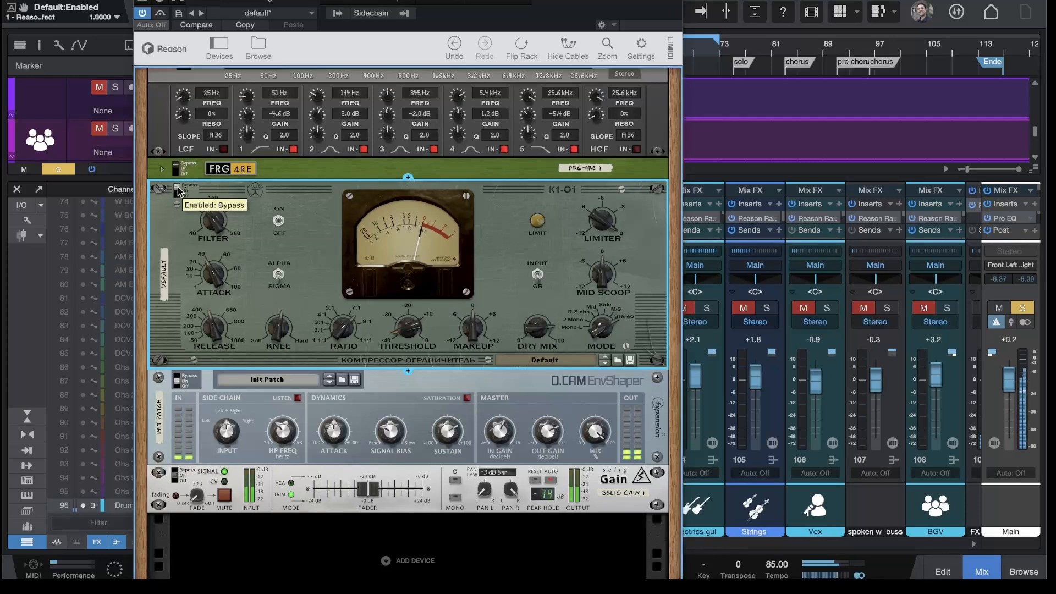
click(179, 191)
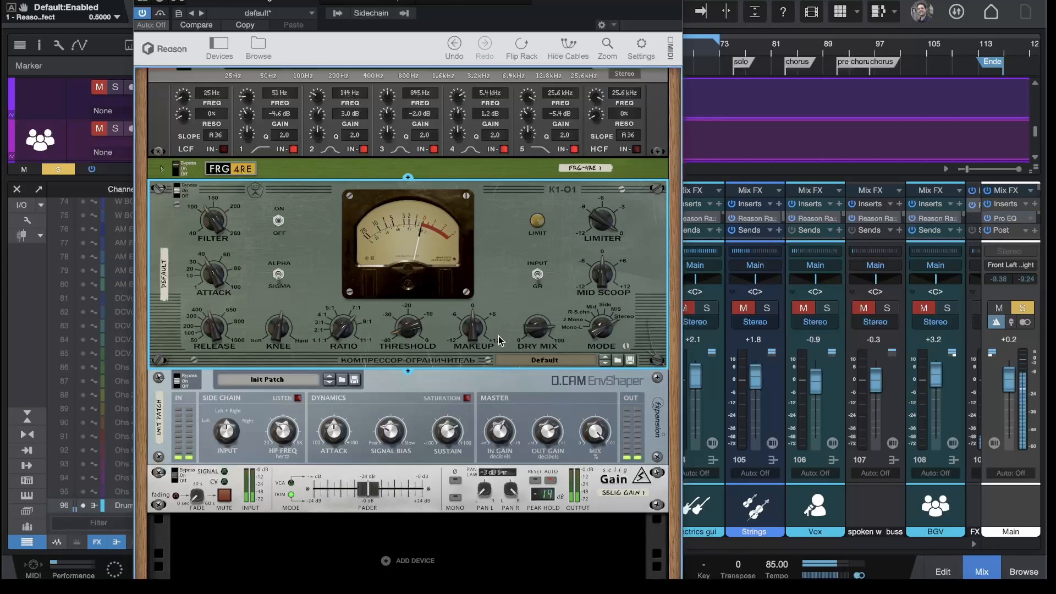
Step: Set the K1-01's Makeup to about 4.13 dB and its Dry Mix to about 84%
drag(474, 332, 474, 325)
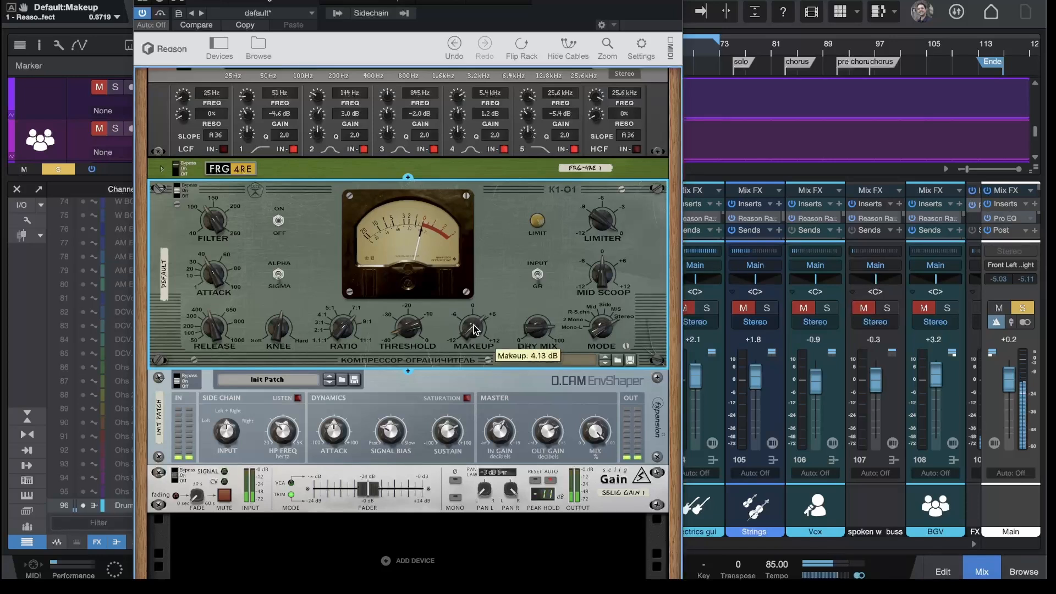
click(534, 326)
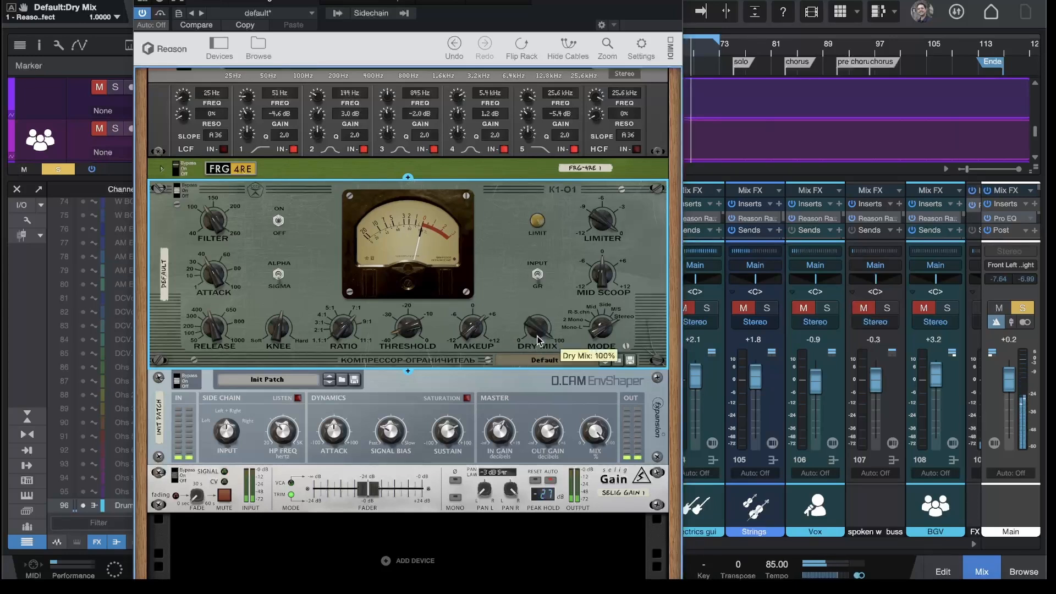
drag(536, 328, 537, 348)
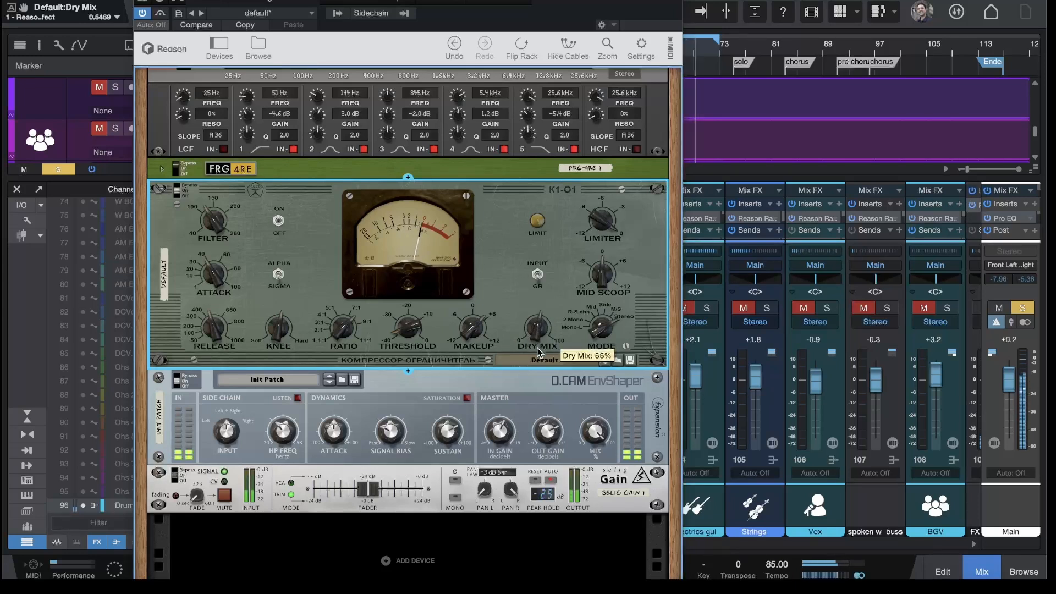
drag(537, 331, 539, 326)
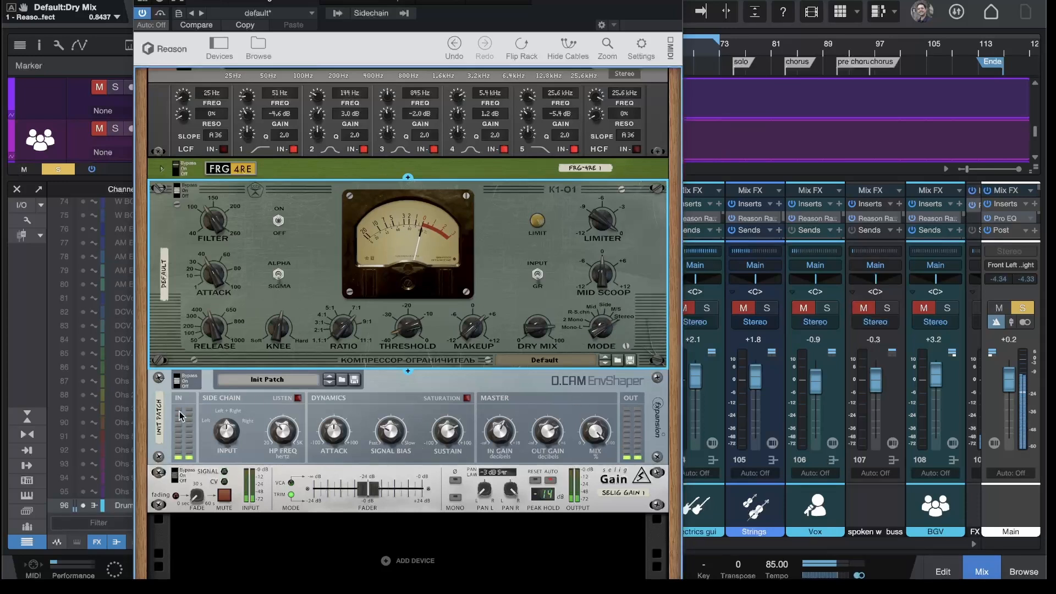
Step: Turn on Saturation in the snare chain's EnvShaper and close the effect window
click(177, 383)
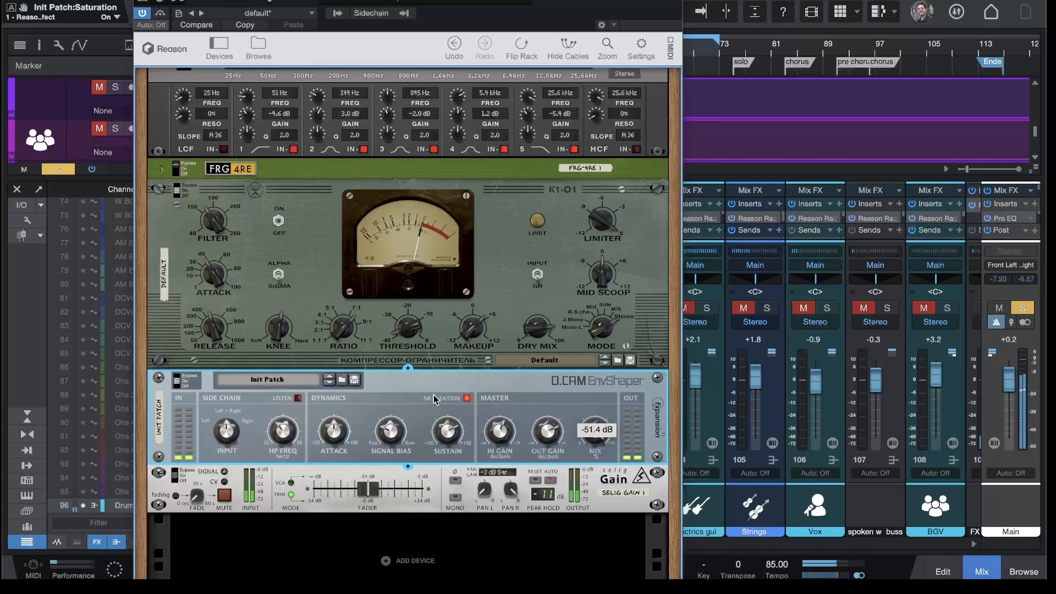
click(661, 7)
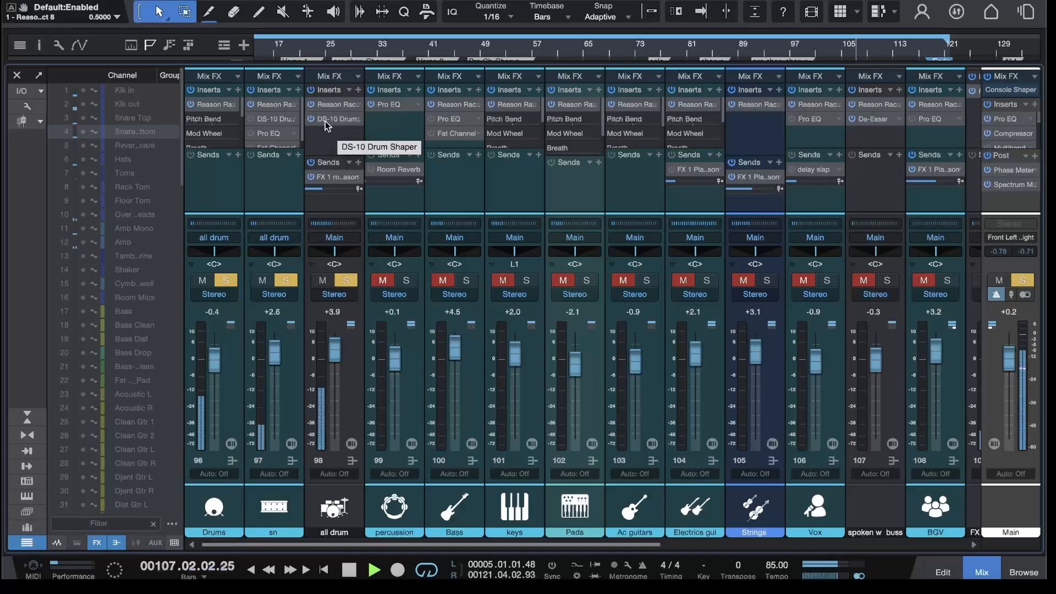
Step: Open the all drum channel's DS-10 Drum Shaper and play from just before the second pre-chorus with the arrangement area enlarged
click(327, 119)
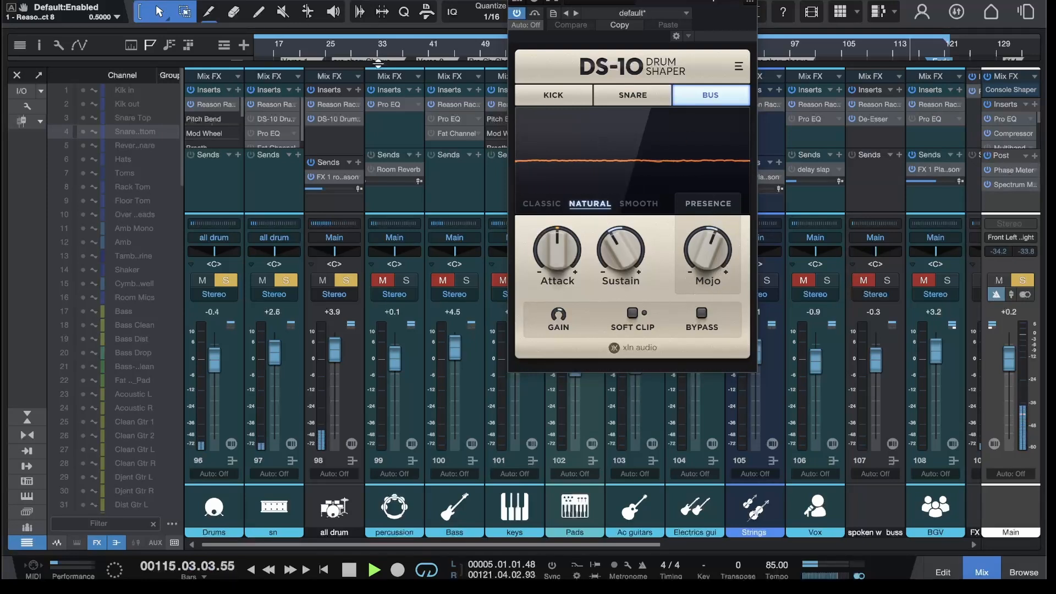
drag(406, 66, 406, 198)
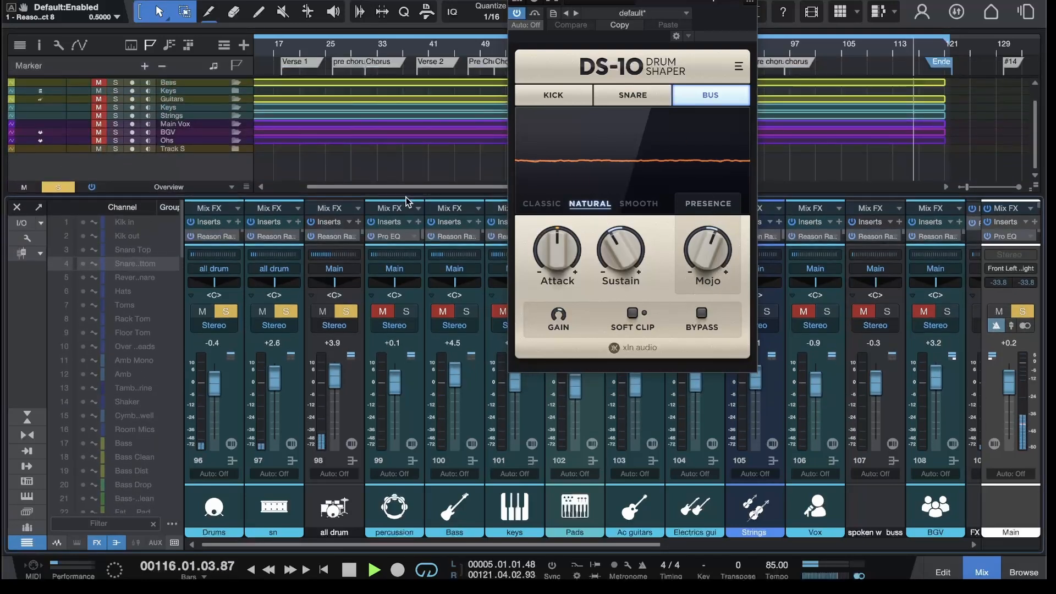
click(468, 55)
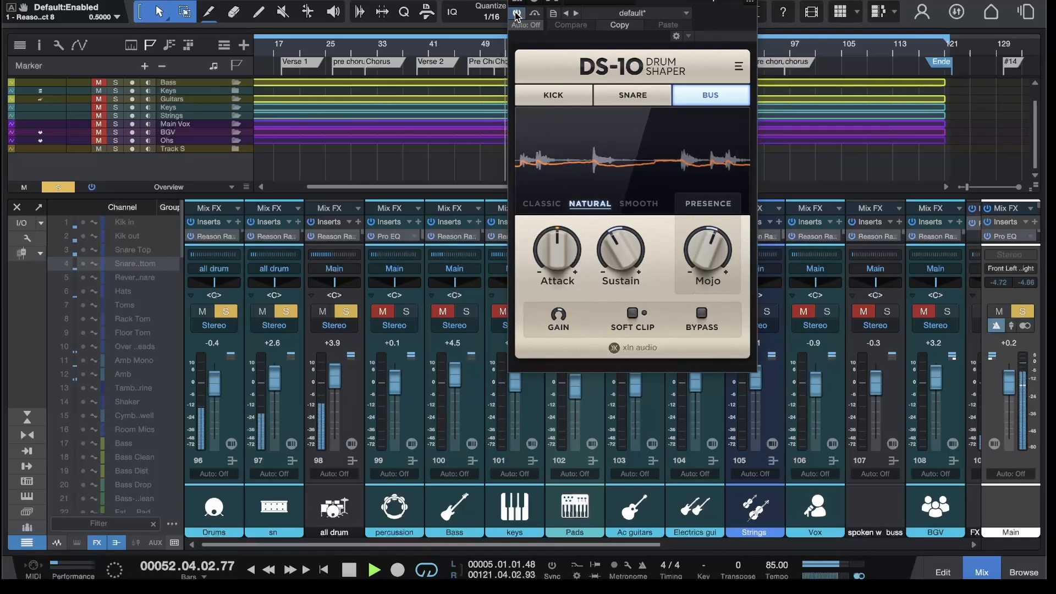
Step: Compare the drums with the DS-10 Drum Shaper off and on, leave it enabled, close it and stop playback
click(517, 14)
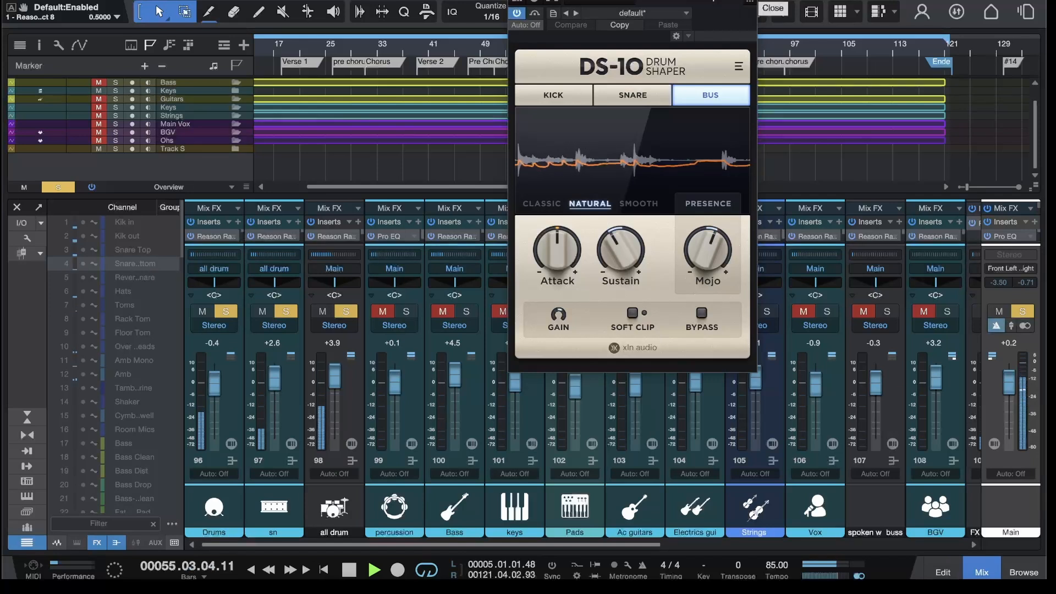
click(750, 2)
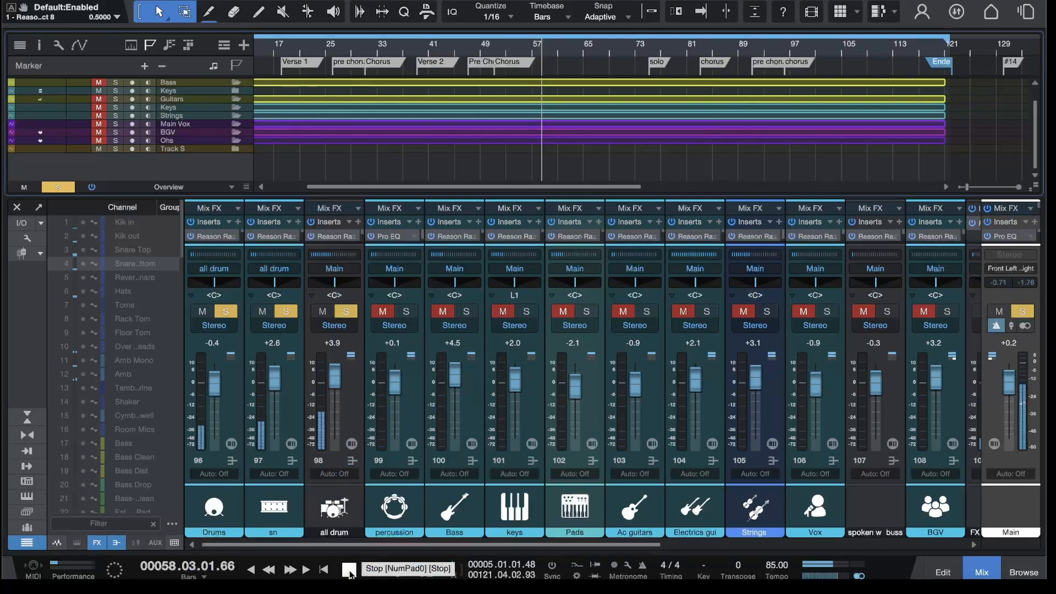
click(348, 570)
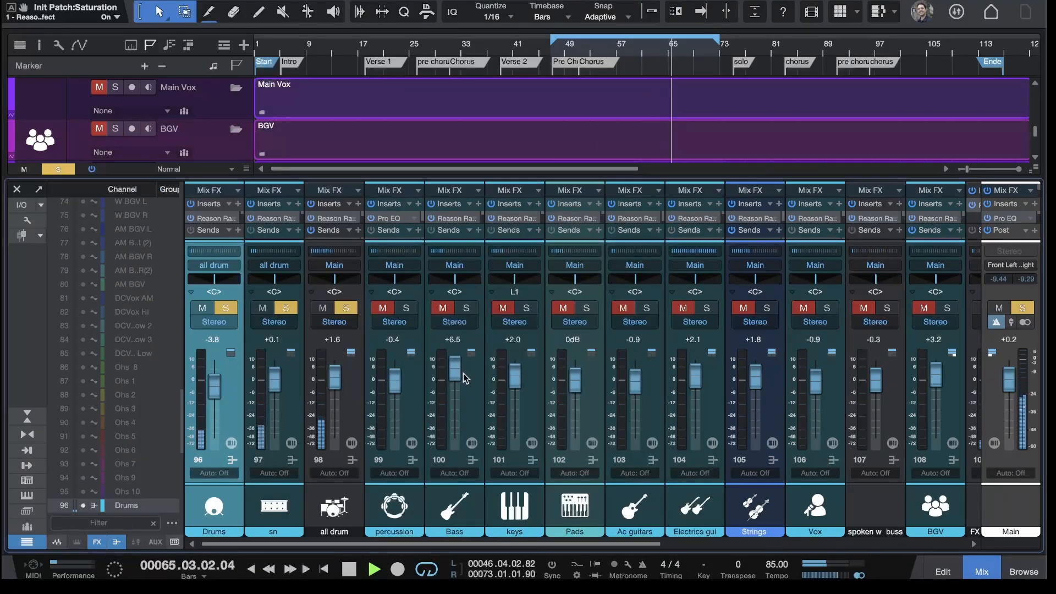
Step: Solo the percussion channel along with the drum channels
click(406, 308)
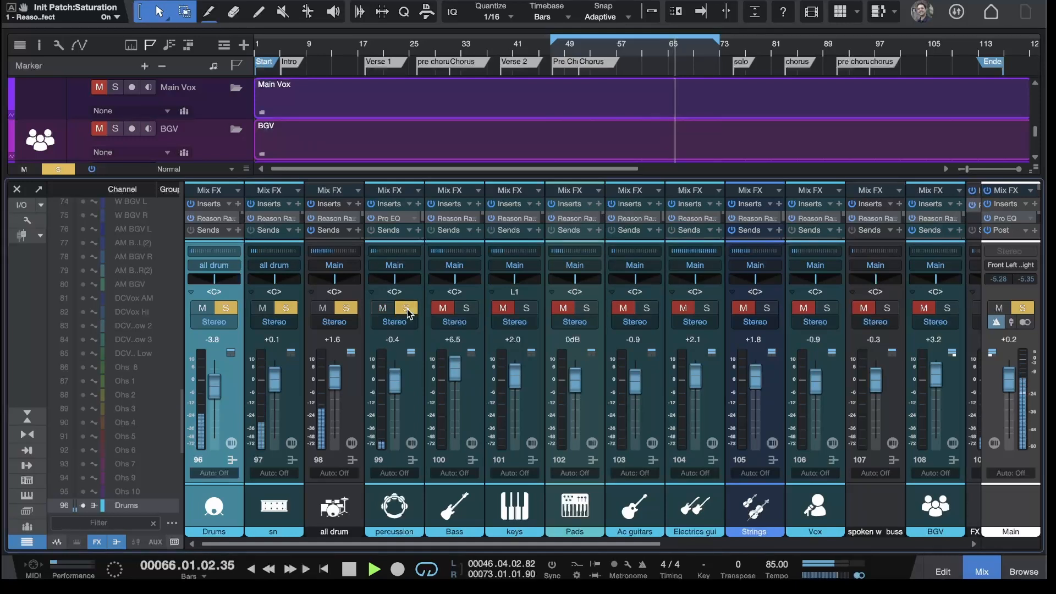
Step: Show the audio track channels in the console, locate the Tambourine track and enlarge the arrangement area to display the percussion events
click(410, 403)
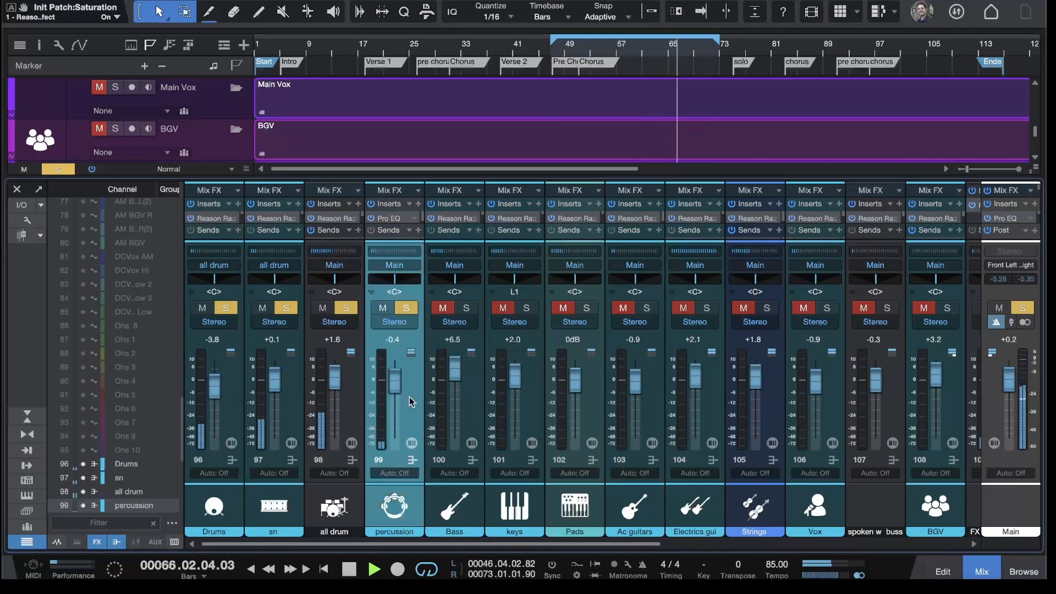
click(57, 542)
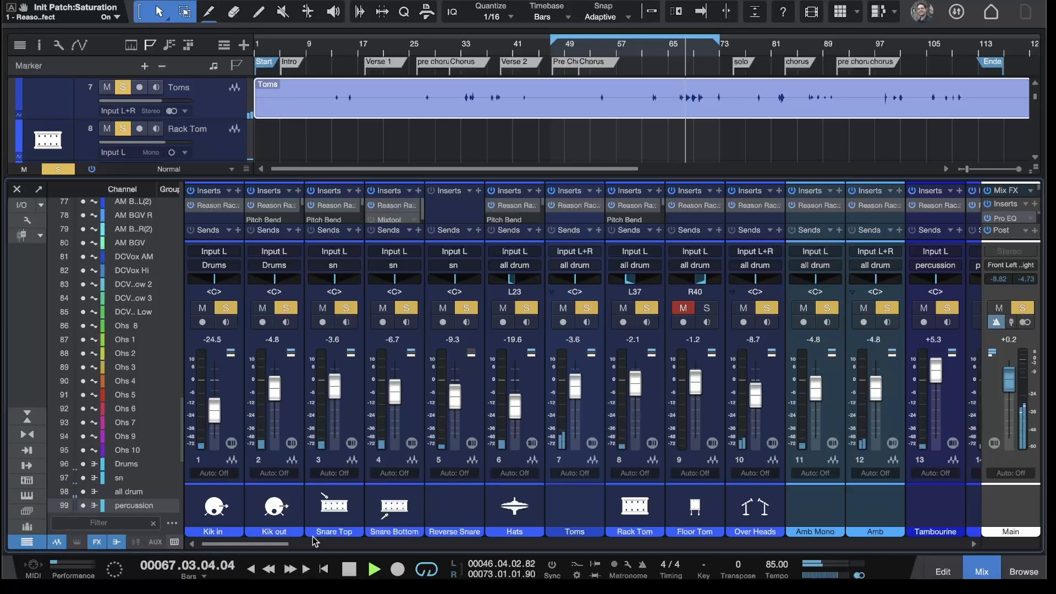
scroll(728, 516, right, 6)
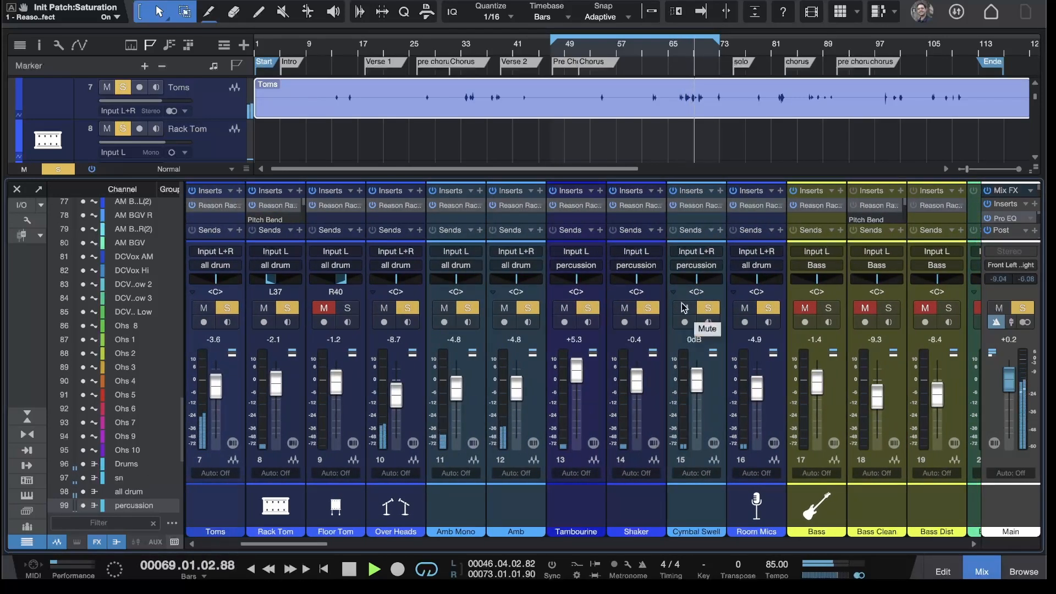
click(562, 408)
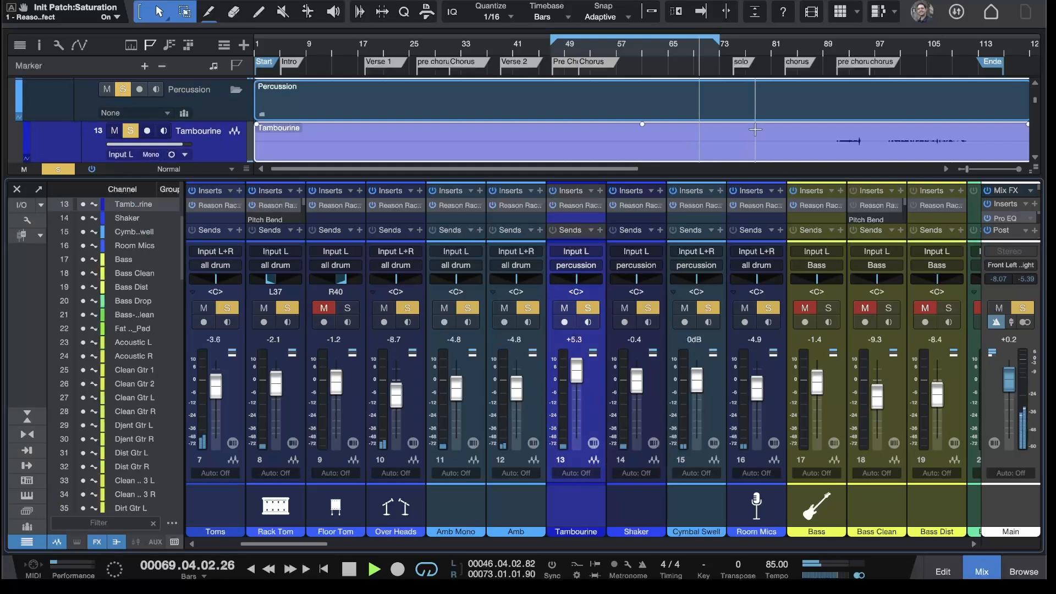
drag(785, 177, 782, 253)
scroll(749, 176, right, 10)
scroll(745, 173, left, 5)
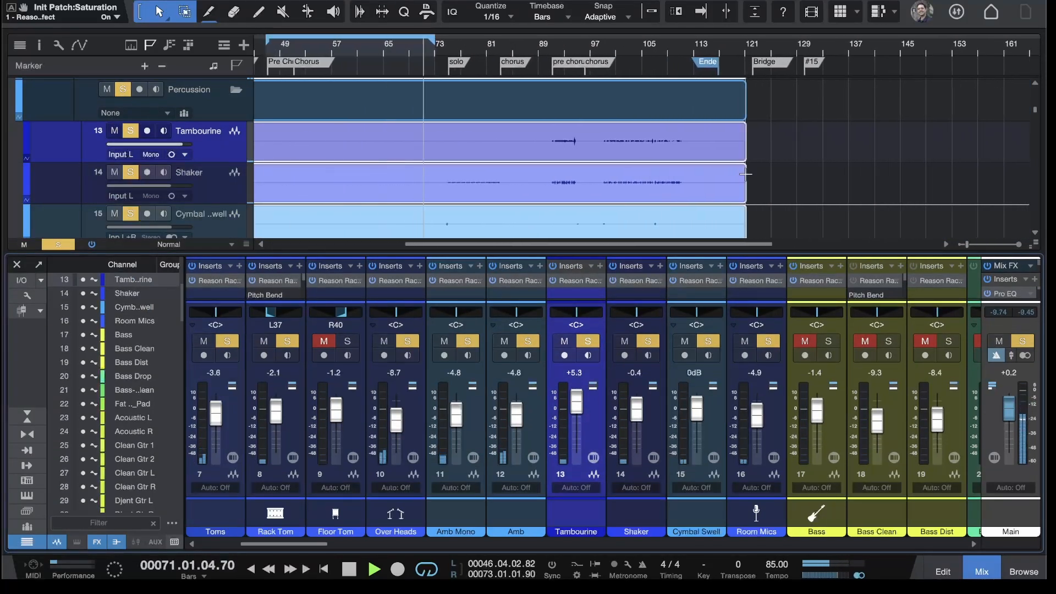
Step: Normalize the audio events on the Tambourine and Shaker tracks and stop playback
scroll(597, 167, down, 1)
scroll(608, 167, up, 1)
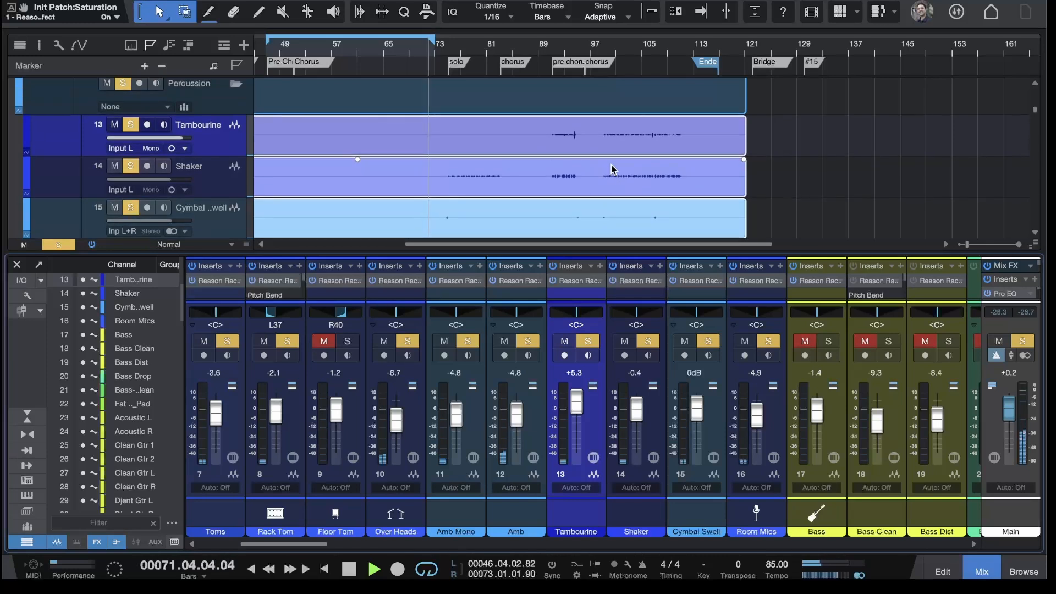
click(625, 145)
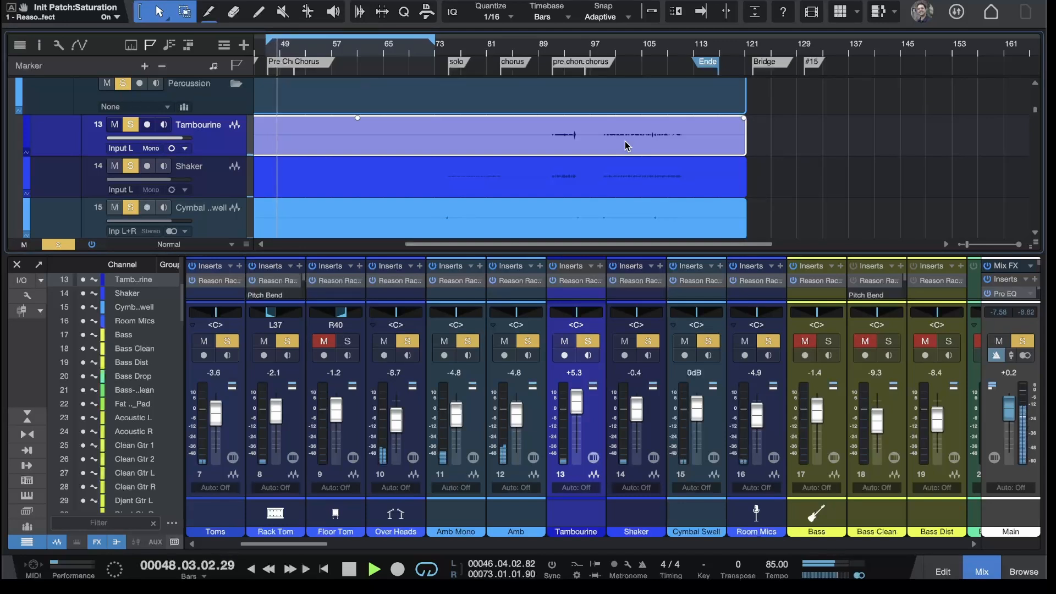
key(alt+n)
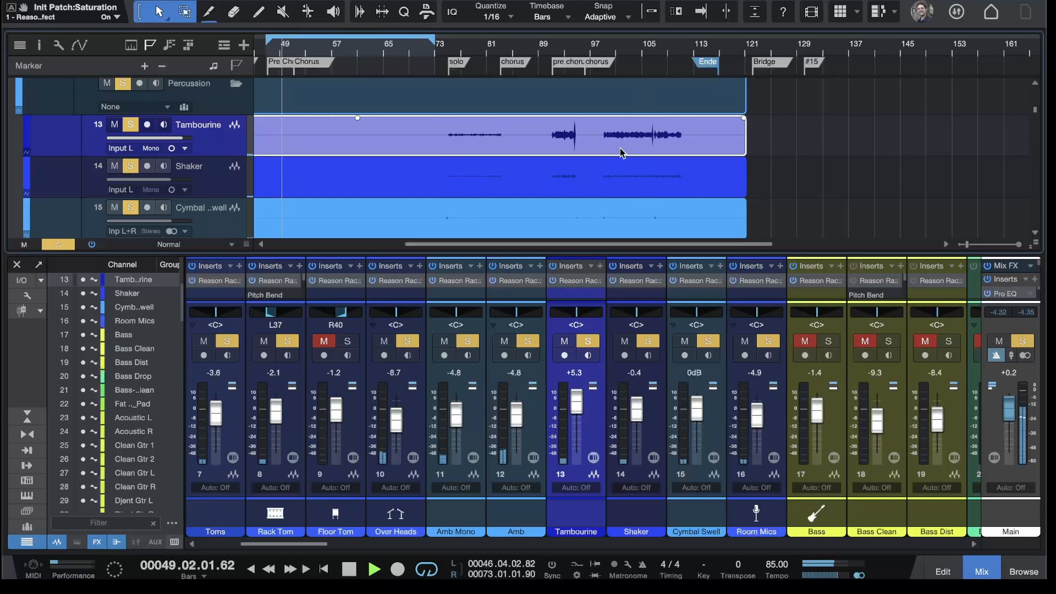
click(349, 570)
click(554, 193)
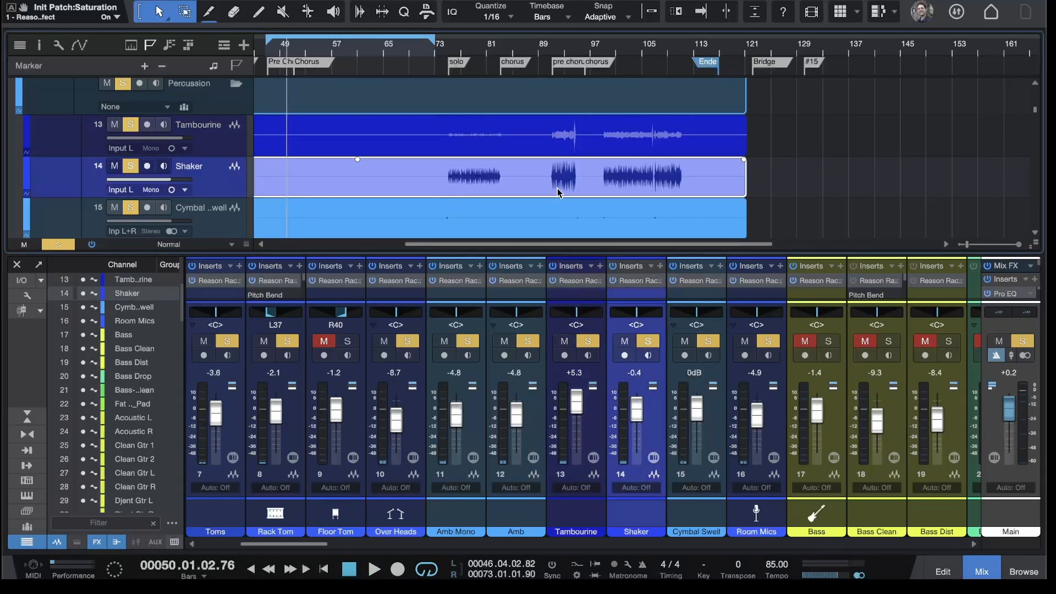
Step: Normalize the Cymbal Swell track's audio event and look over its hits along the timeline
scroll(661, 147, down, 2)
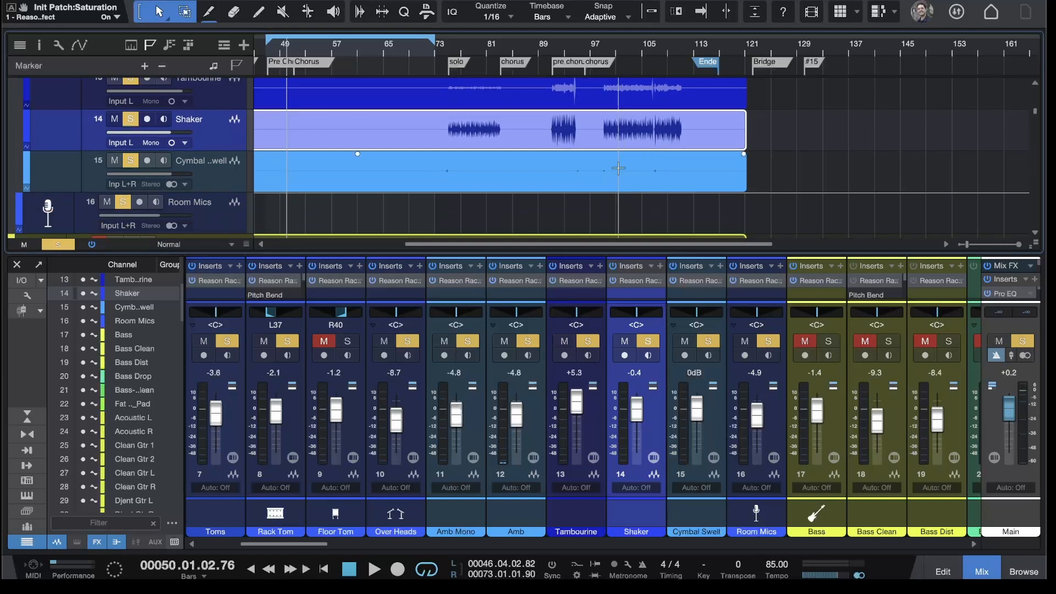
click(605, 181)
scroll(606, 182, left, 10)
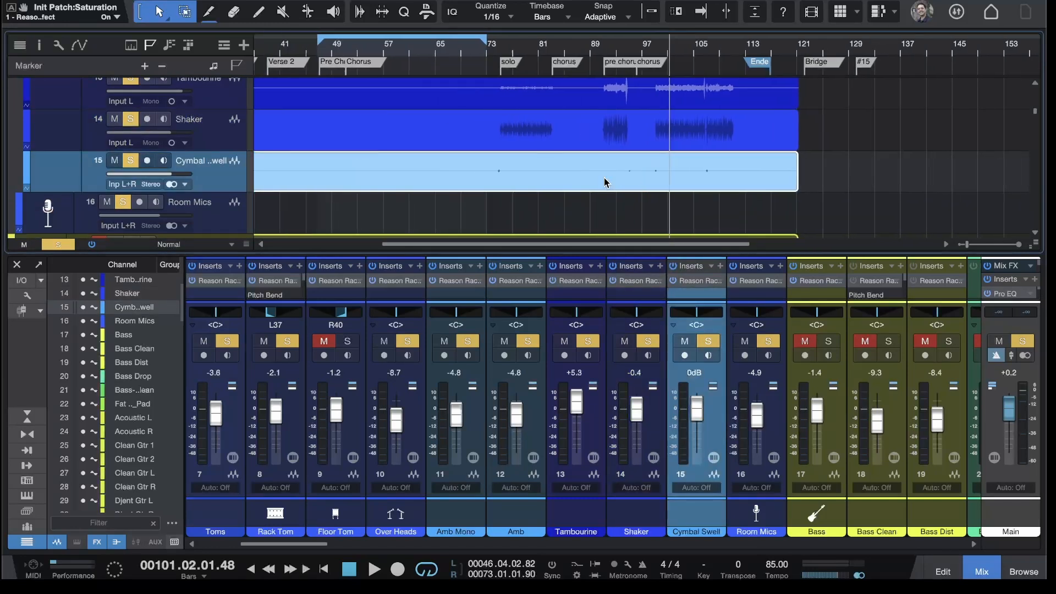
scroll(606, 182, right, 8)
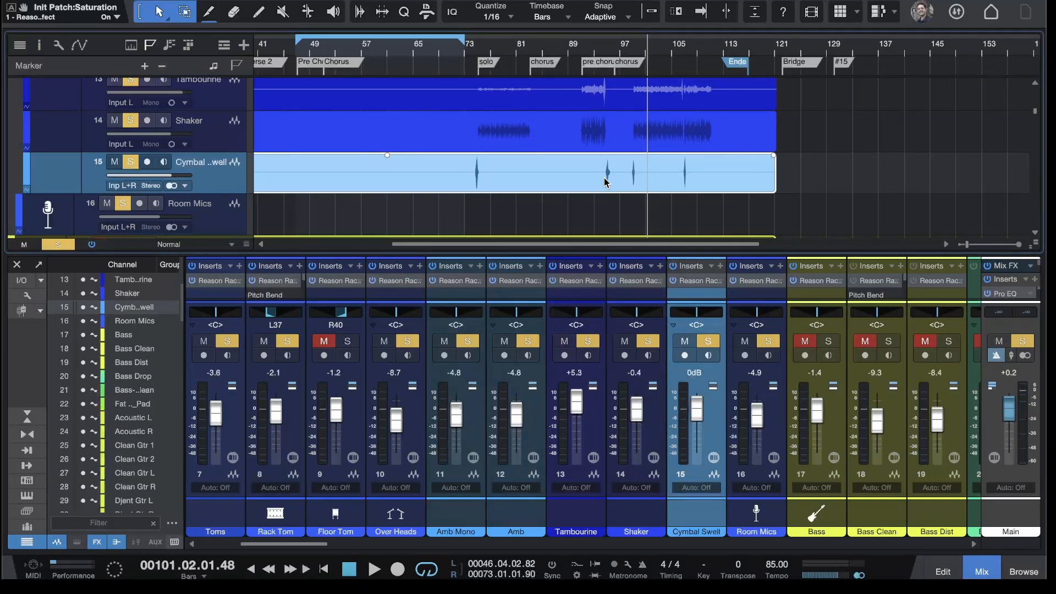
scroll(606, 182, left, 8)
scroll(605, 182, right, 5)
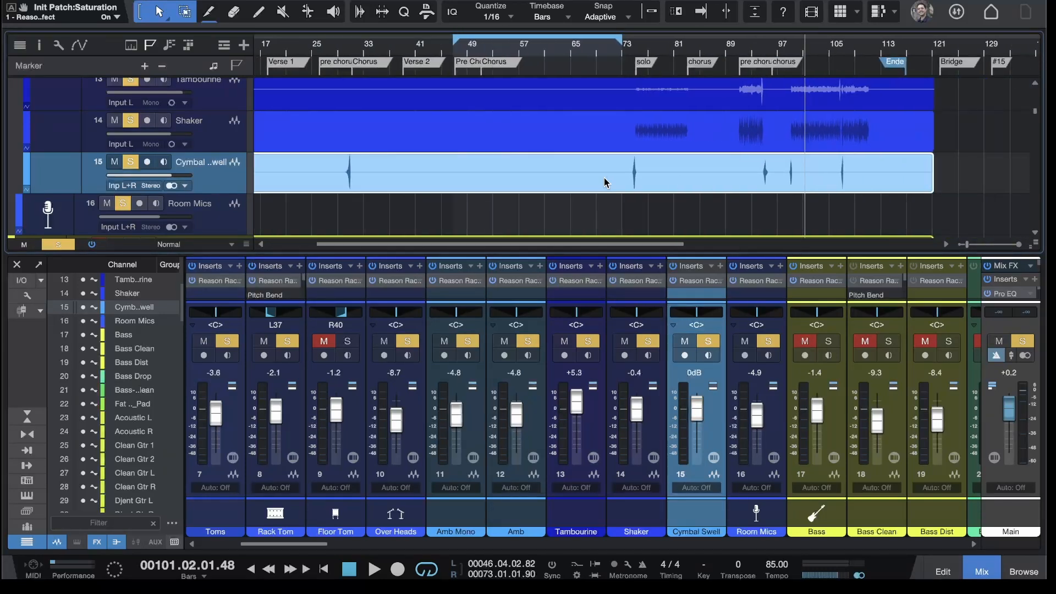
Step: Pull the faders down to -35.6 dB on Cymbal Swell, -34.6 dB on Shaker and -39.8 dB on Tambourine
click(615, 49)
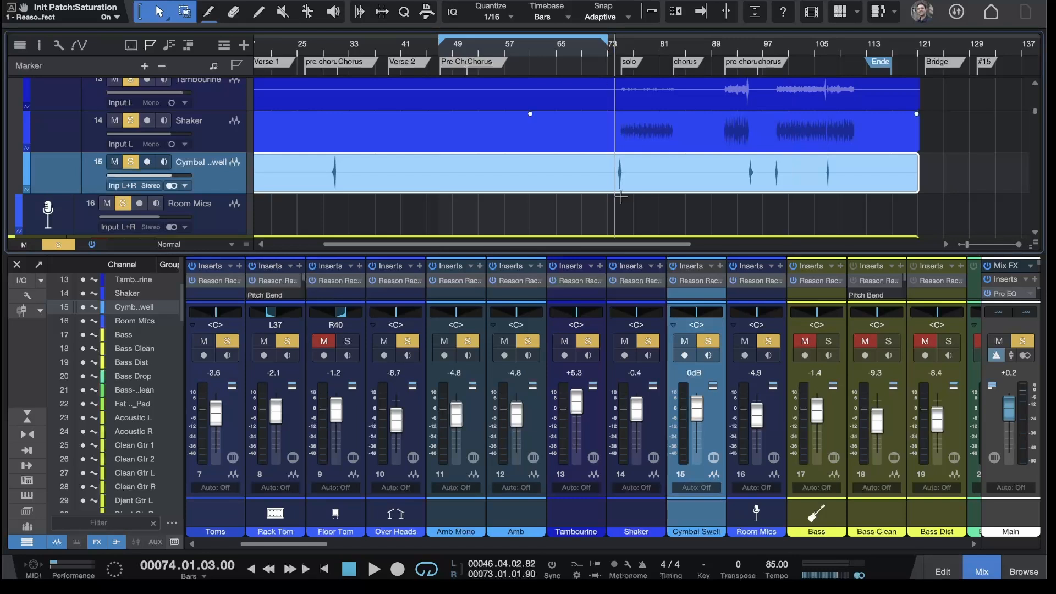
drag(697, 413, 696, 437)
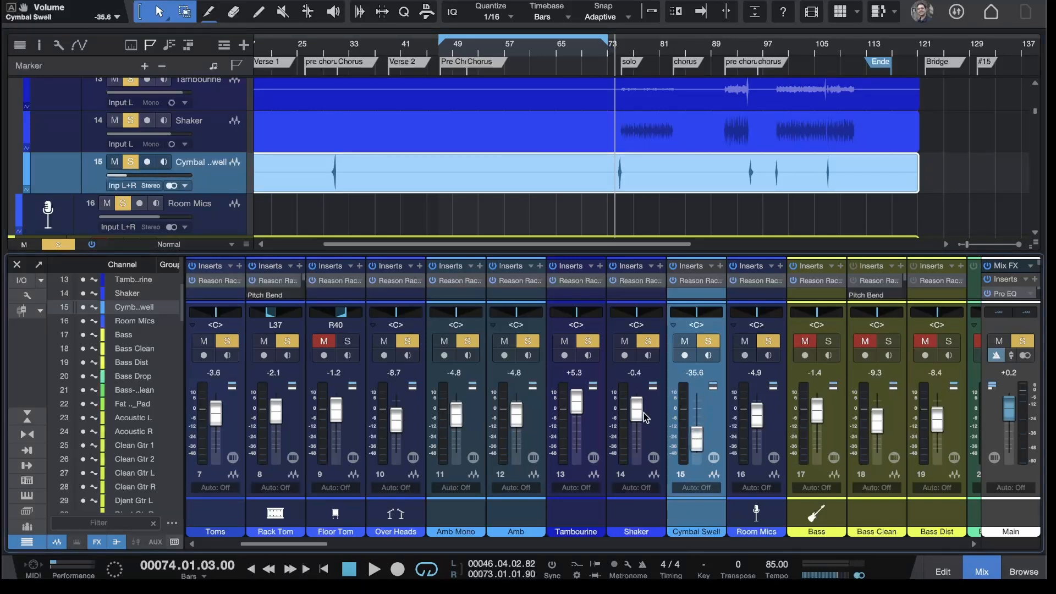
drag(581, 408, 585, 443)
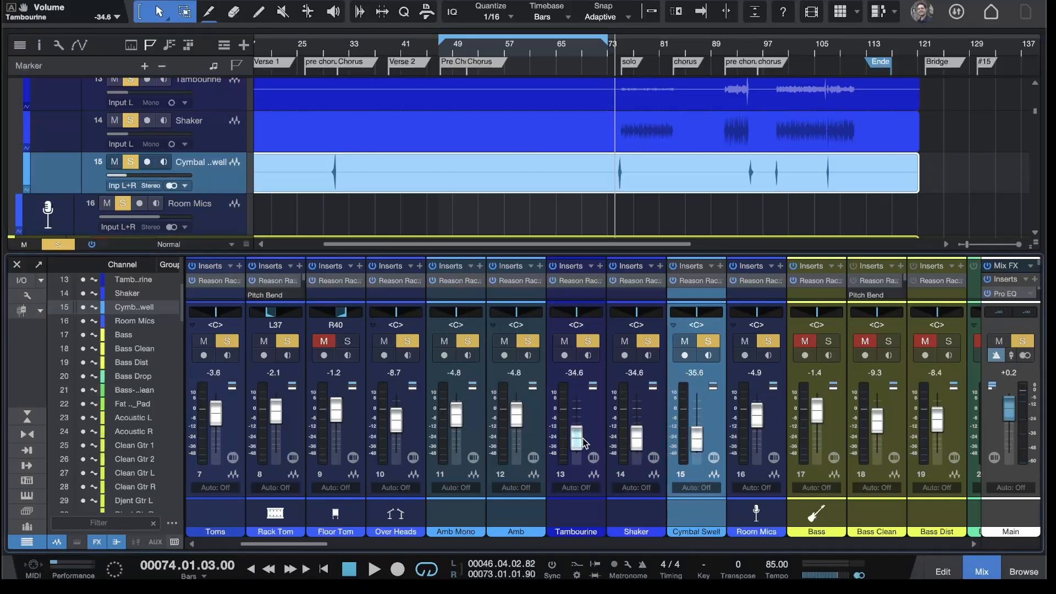
Step: Hide the empty Room Mics track
click(775, 434)
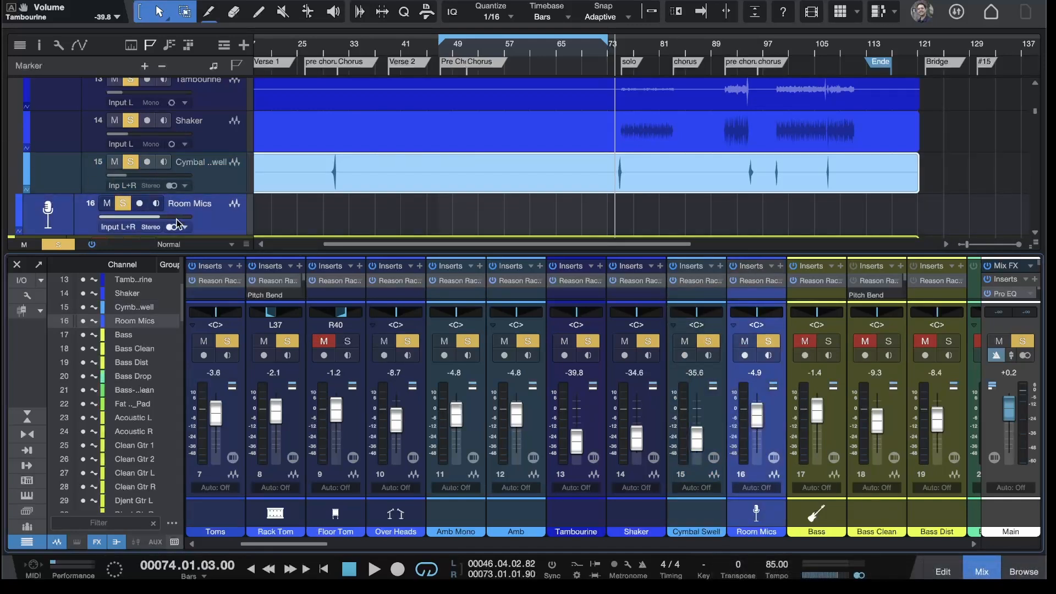
right_click(231, 220)
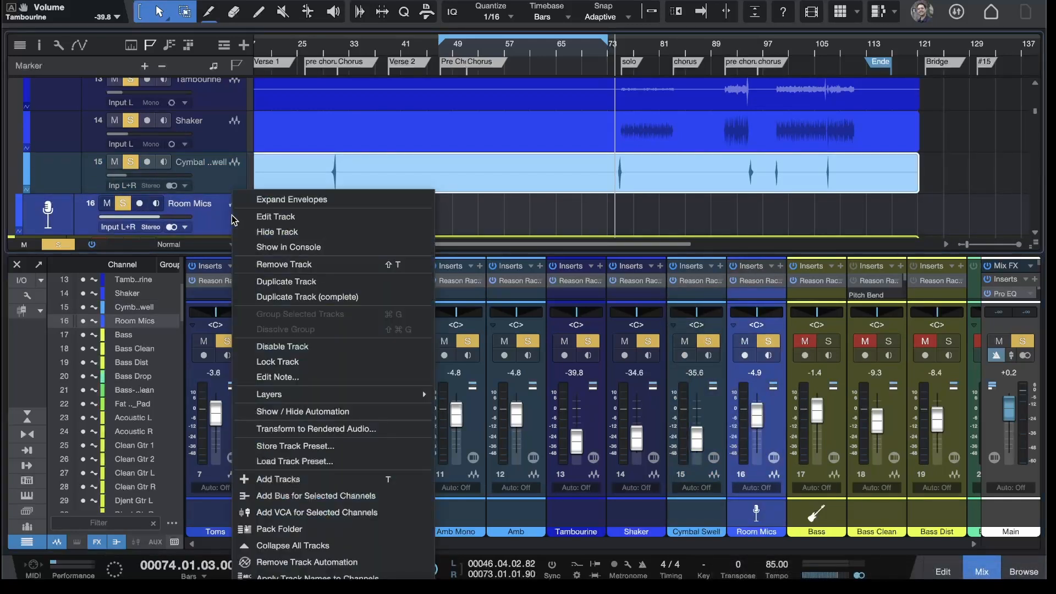
click(257, 230)
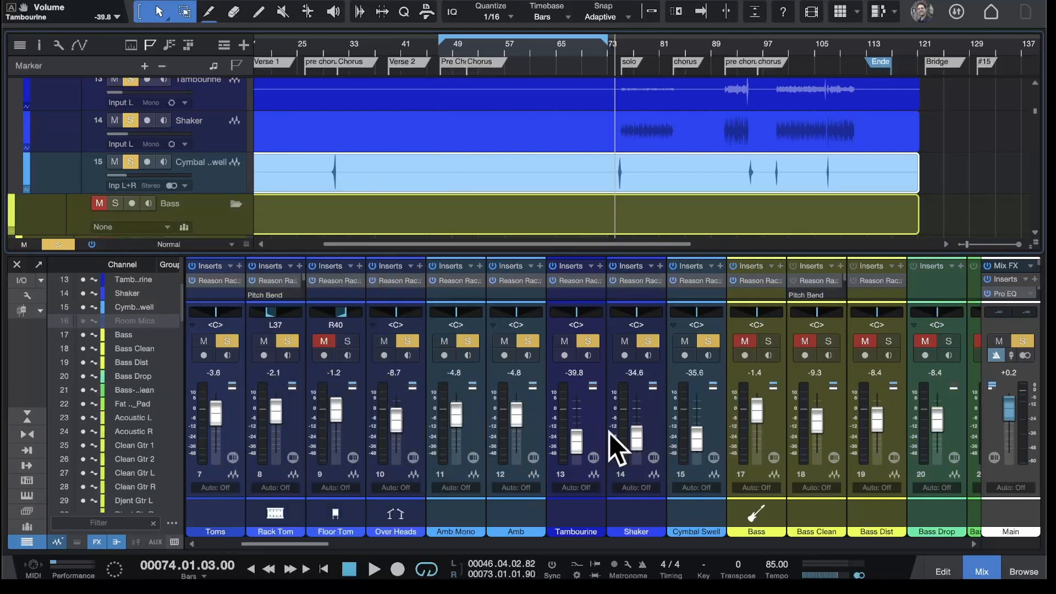
Step: Play the soloed drums and percussion from the beginning of the solo section
scroll(580, 367, right, 10)
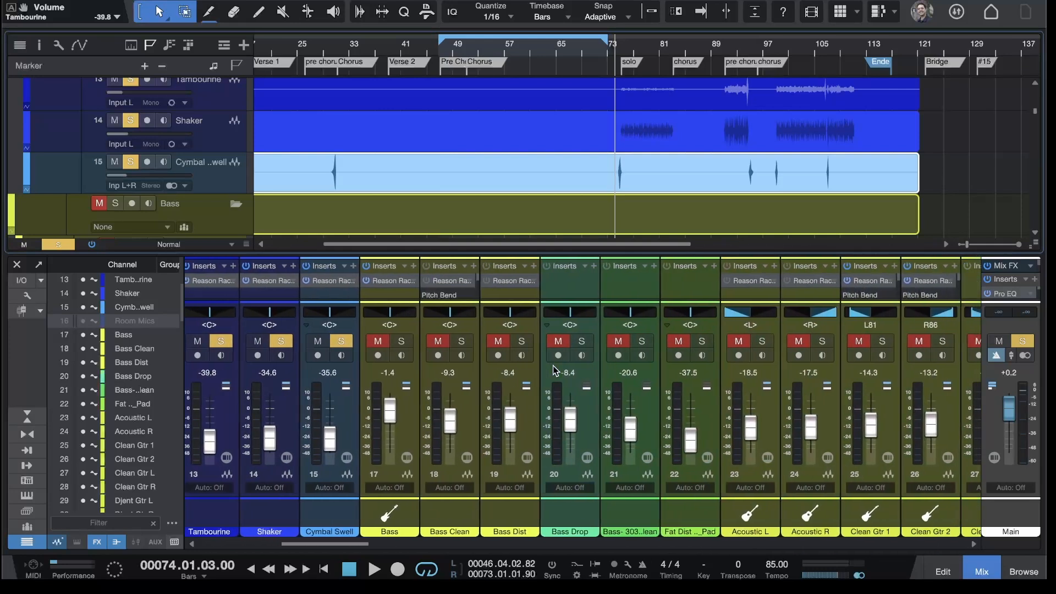
scroll(549, 373, left, 14)
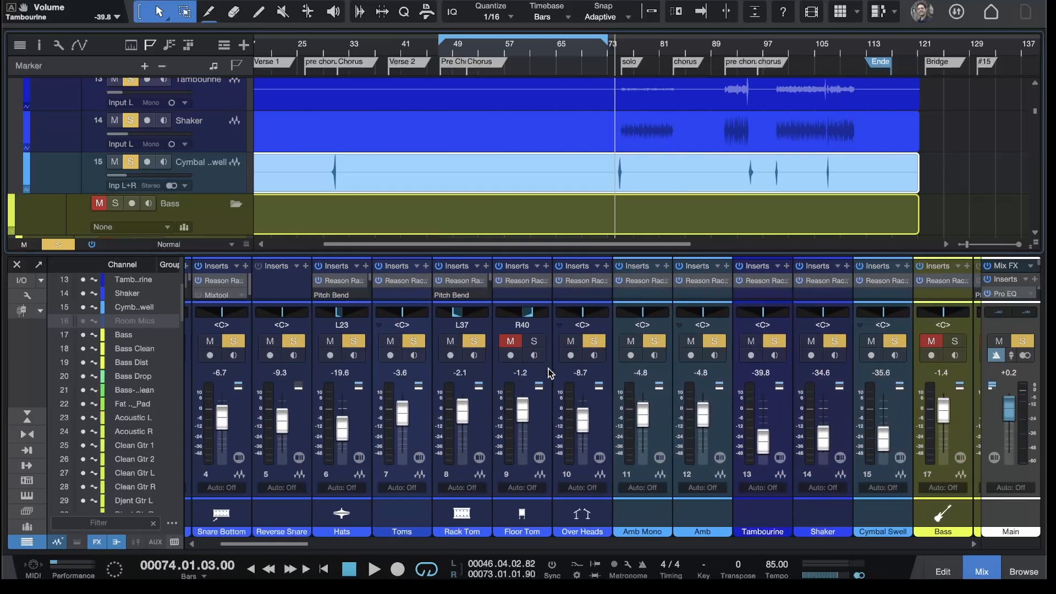
scroll(662, 183, right, 3)
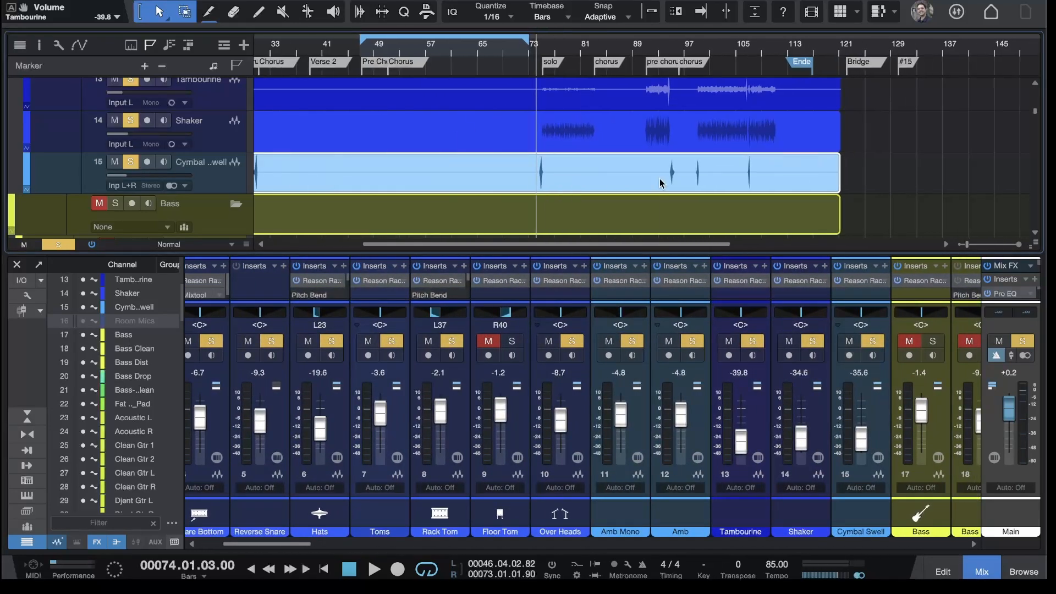
scroll(662, 183, up, 1)
click(545, 44)
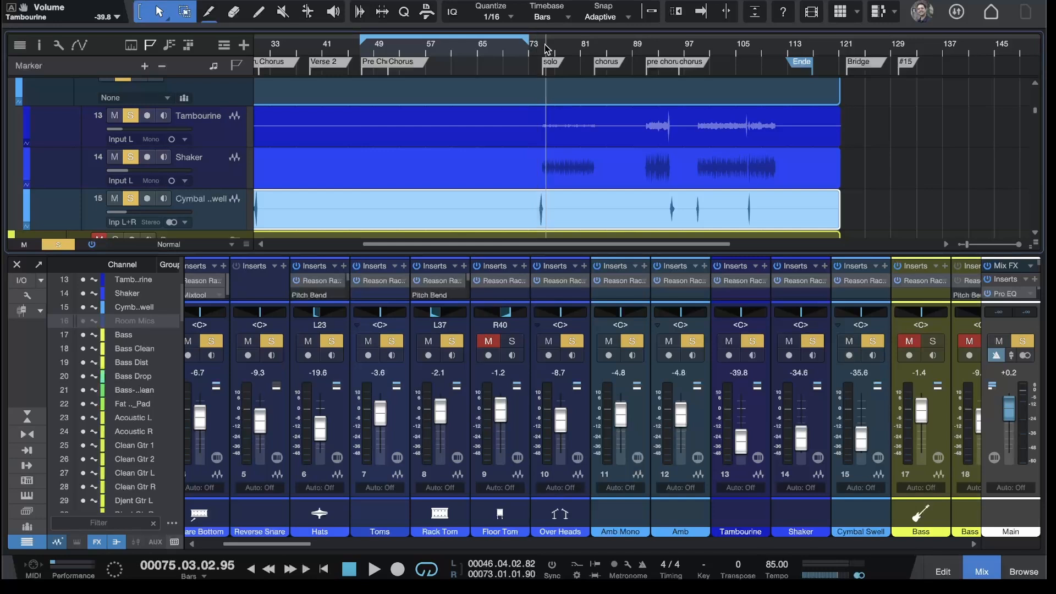
key(space)
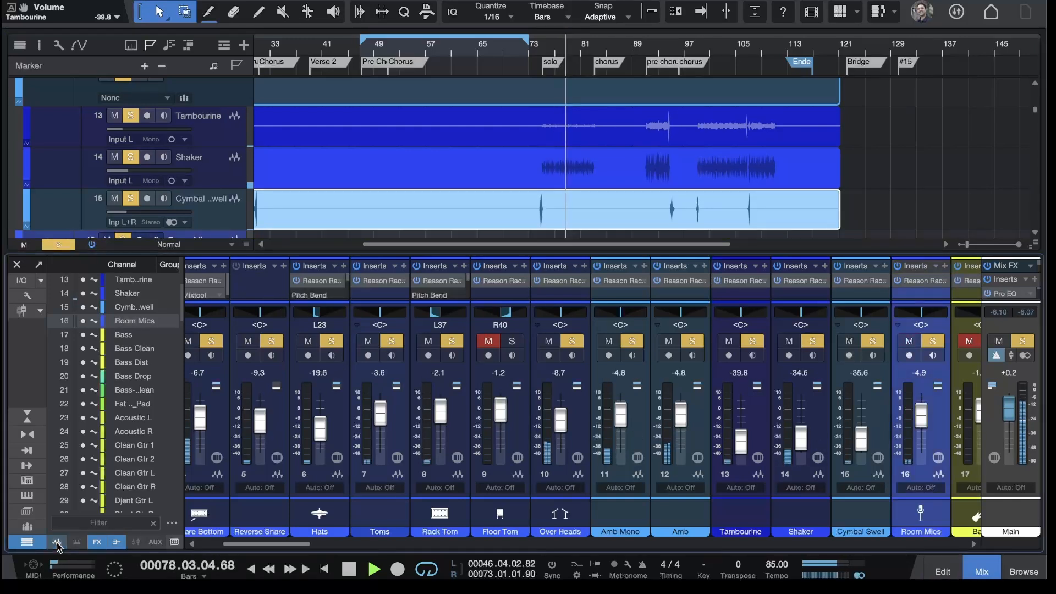
Step: Show only the bus channels and take the drum buses out of solo, leaving percussion soloed
click(156, 542)
scroll(505, 434, left, 4)
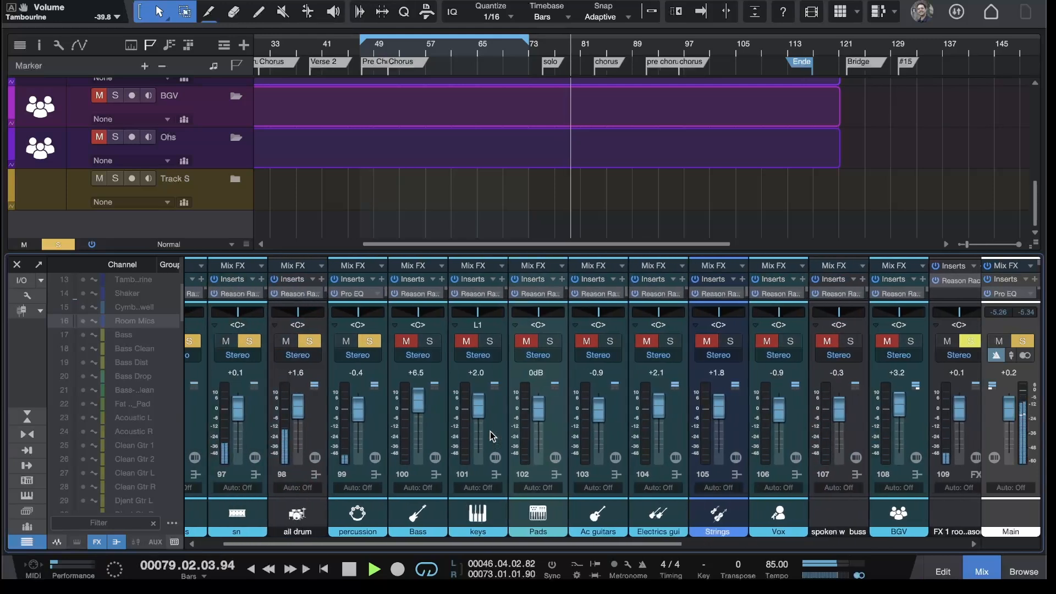
click(345, 343)
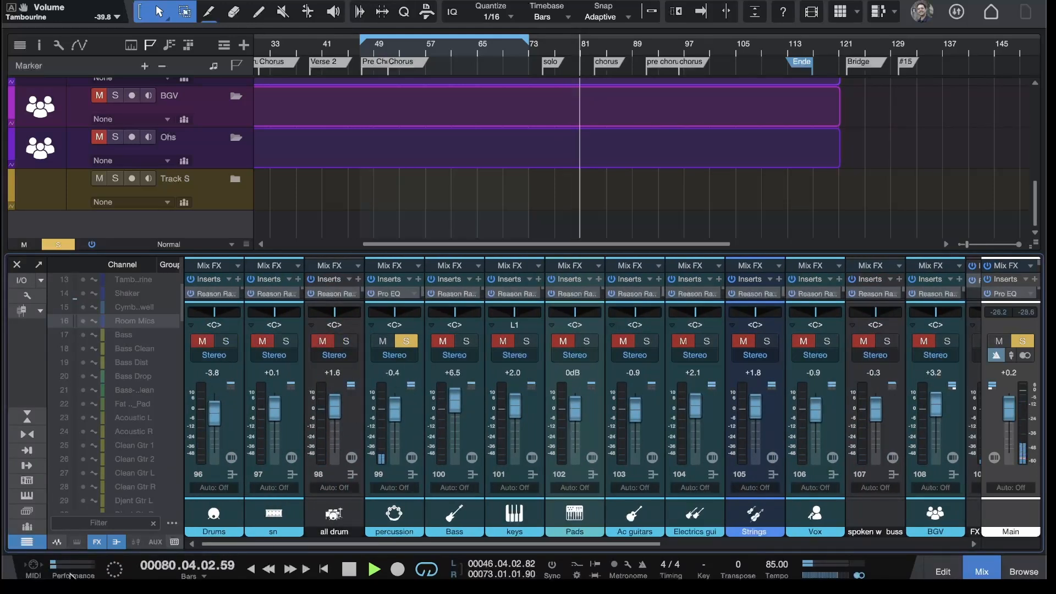
Step: Bring the audio channels back into view and set the Tambourine fader to -4.6 dB while playing from the last pre-chorus
click(57, 543)
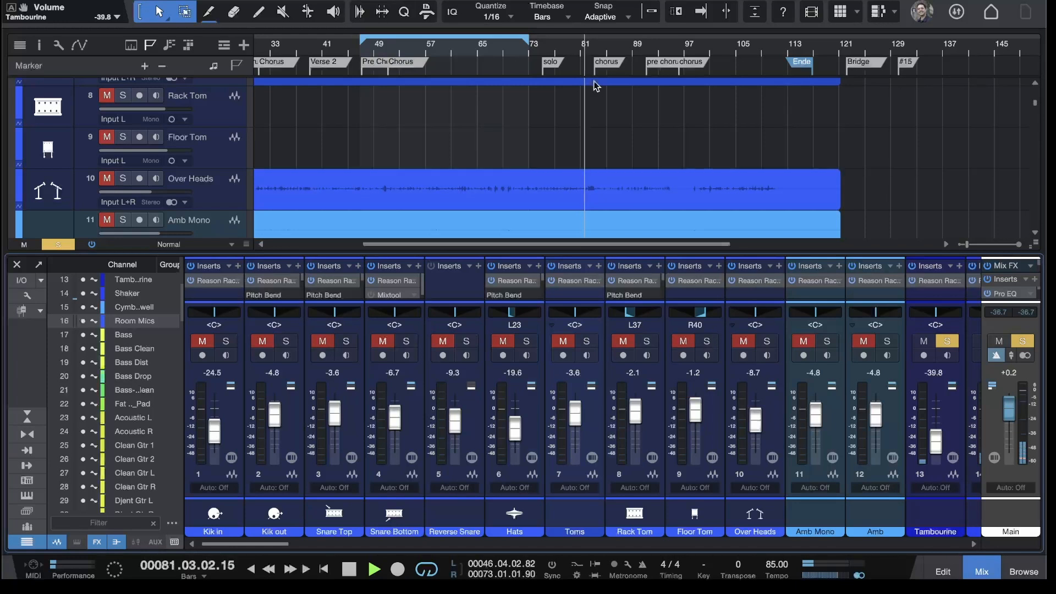
scroll(744, 504, right, 3)
scroll(744, 504, right, 5)
drag(449, 445, 444, 412)
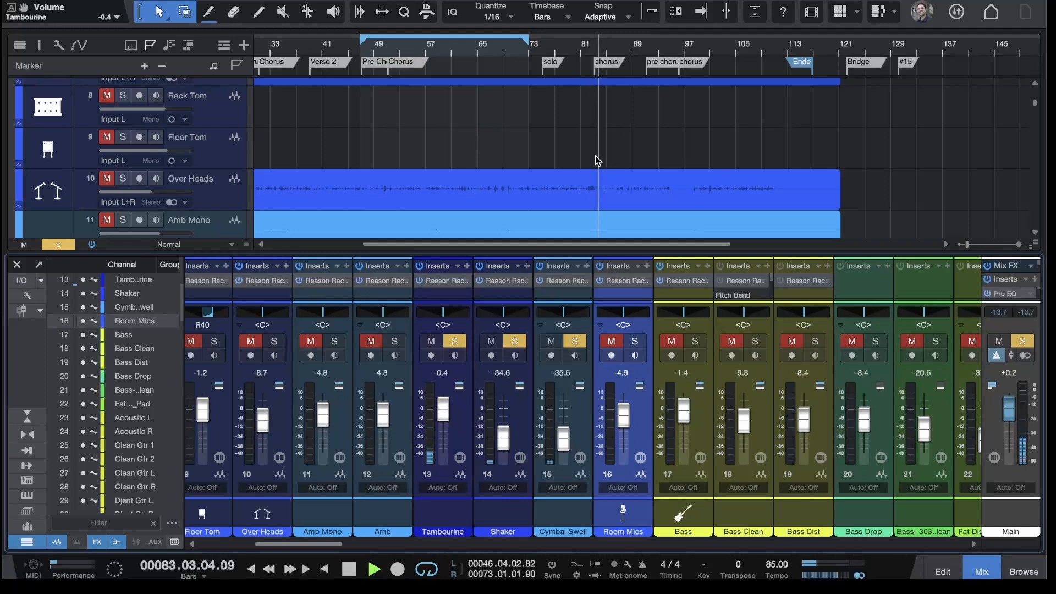
scroll(600, 162, down, 5)
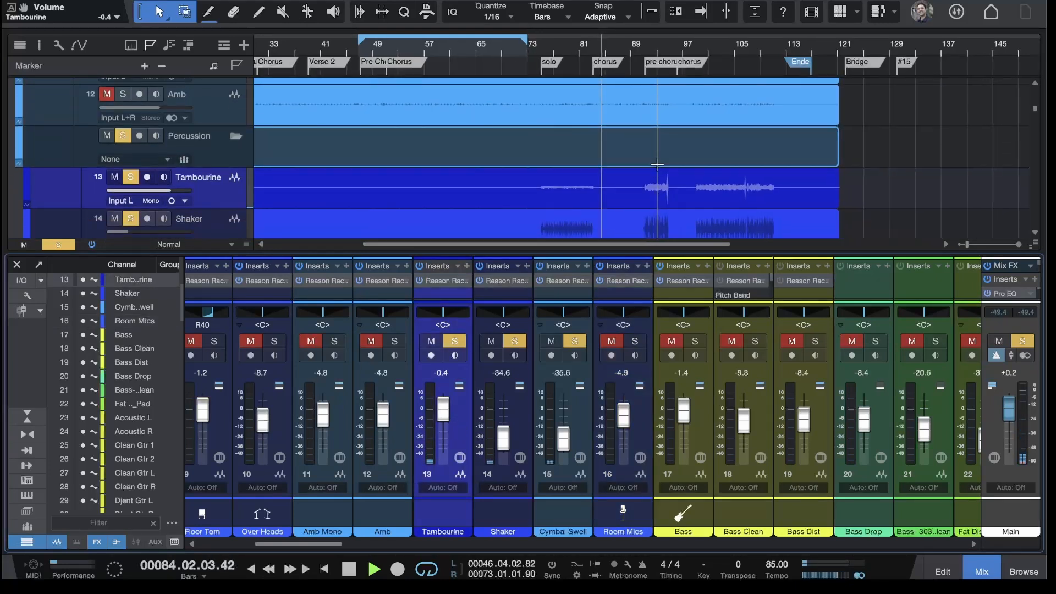
click(649, 46)
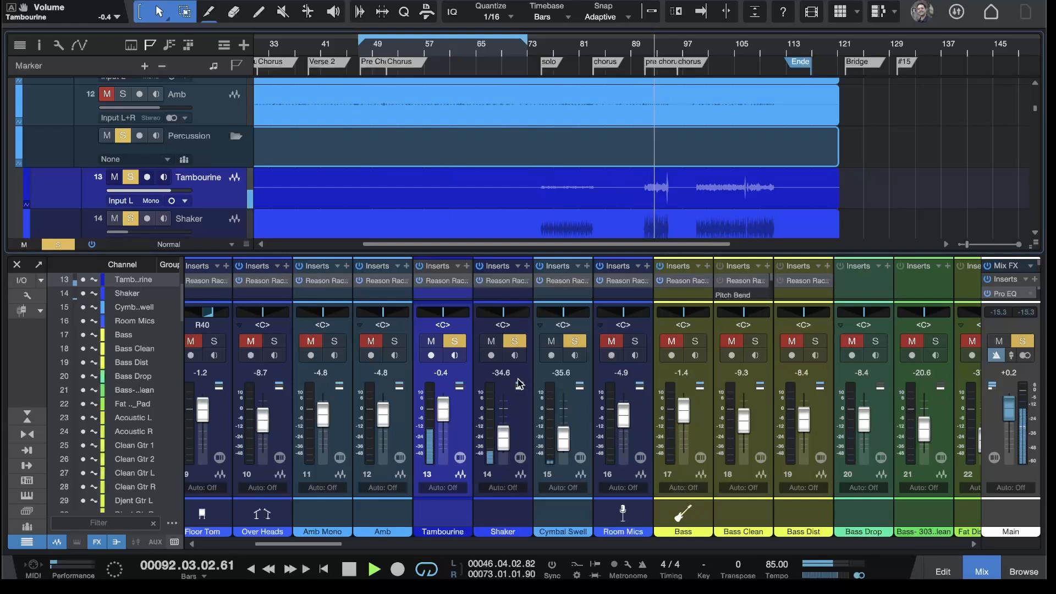
drag(444, 414, 443, 418)
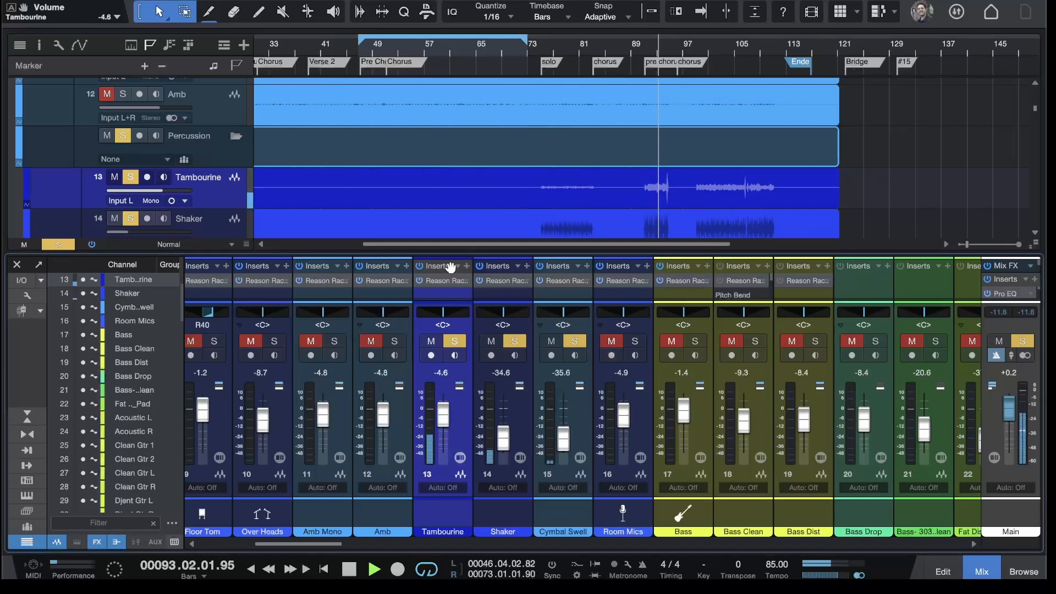
Step: Move band 4 of the Tambourine's GQ-7 equalizer to a higher frequency with slightly lower gain, and close the effect window
click(439, 284)
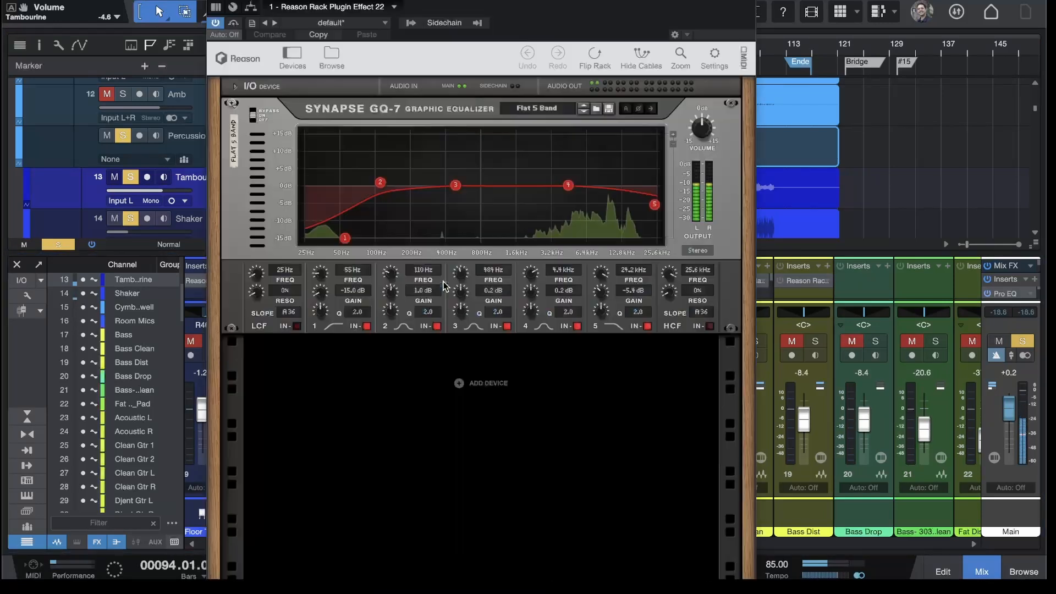
drag(568, 185, 610, 193)
click(748, 2)
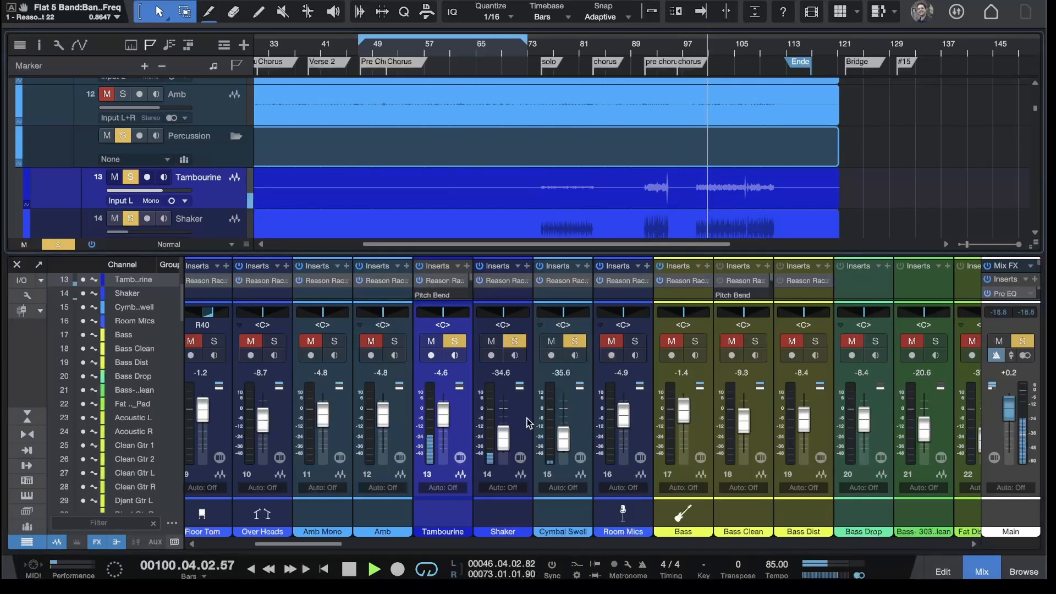
Step: Set the Shaker fader to -11.7 dB and move band 4 of its GQ-7 equalizer to 10.0 kHz at -4.6 dB
click(505, 441)
drag(506, 443, 506, 428)
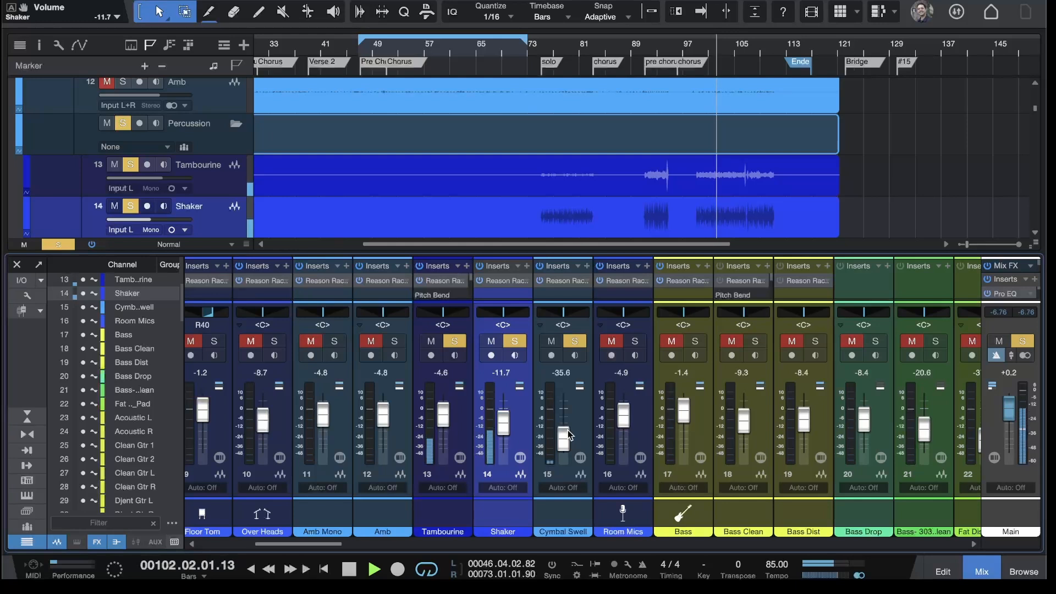
click(503, 279)
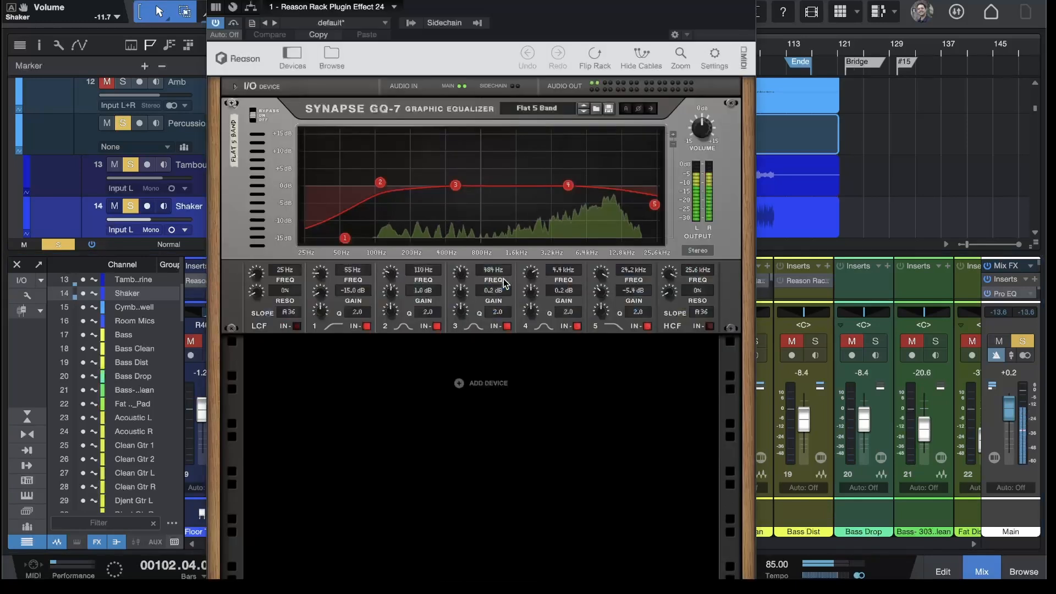
drag(582, 190, 608, 203)
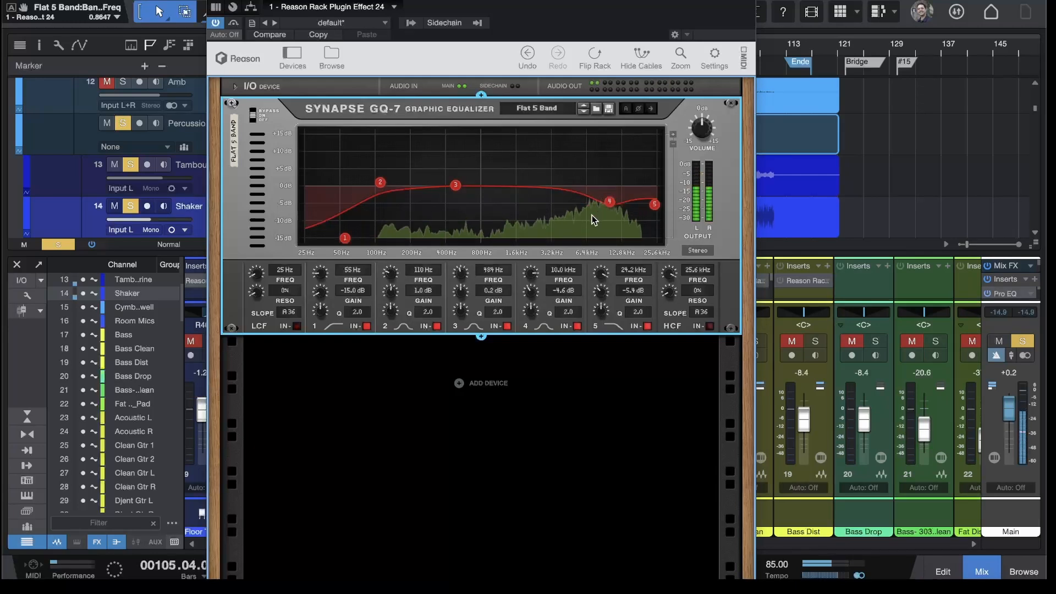
key(super+w)
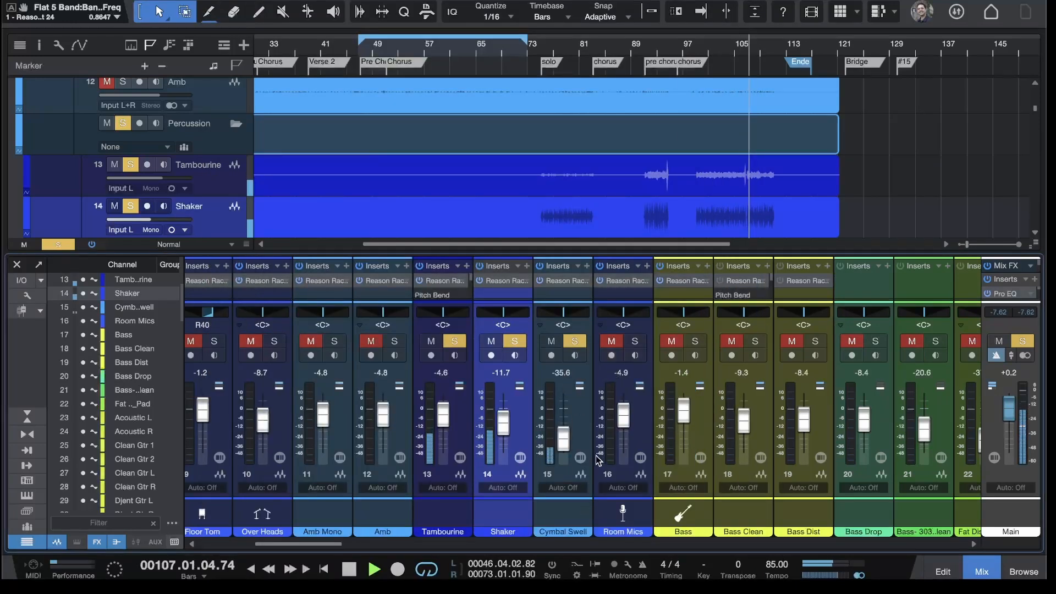
Step: Raise the Cymbal Swell fader to -20.0 dB while the percussion plays
drag(563, 438, 563, 423)
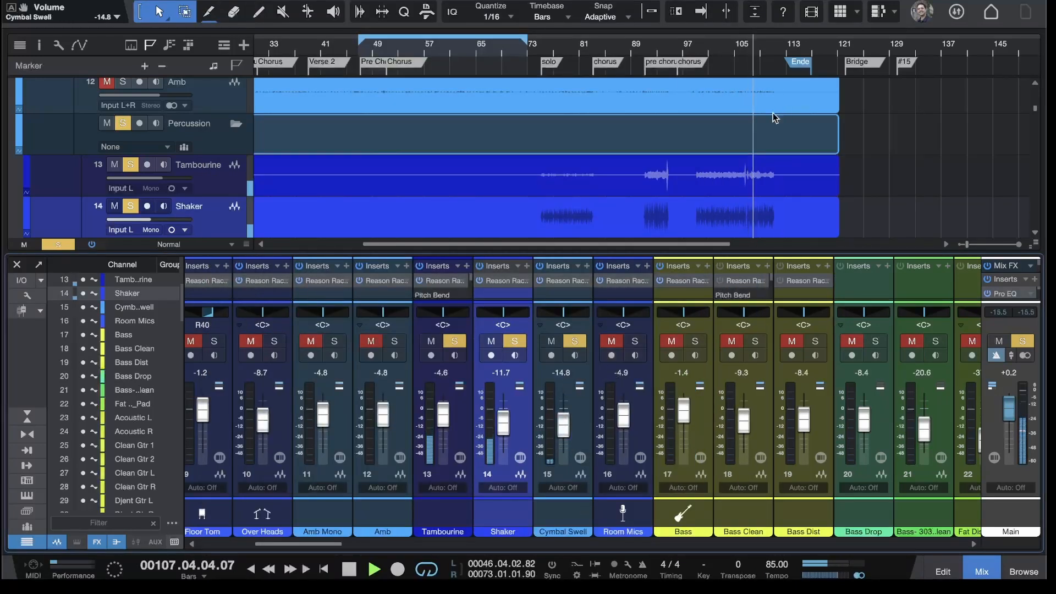
click(575, 426)
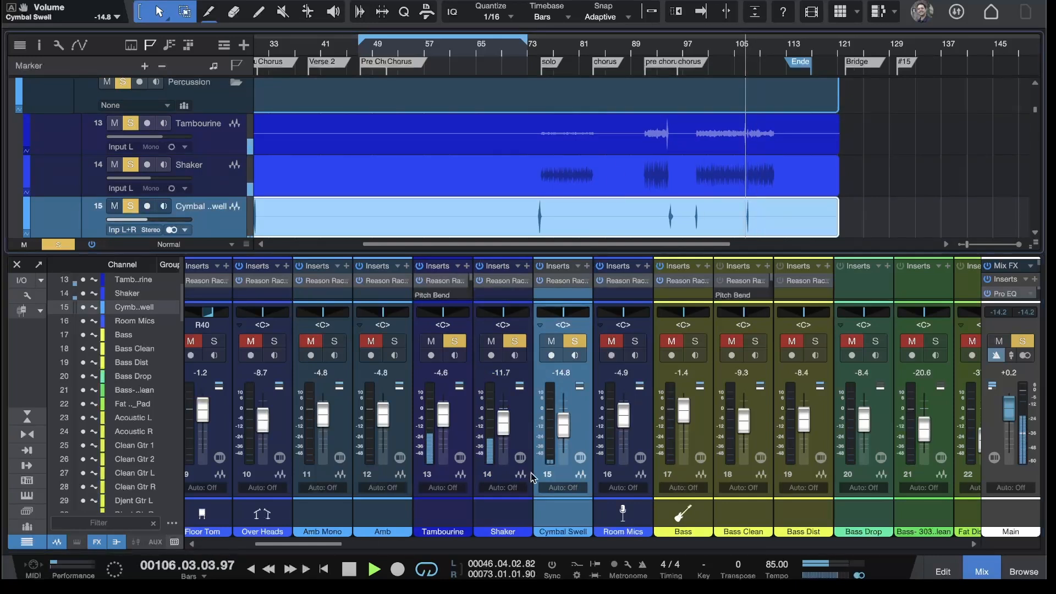
drag(563, 425, 567, 436)
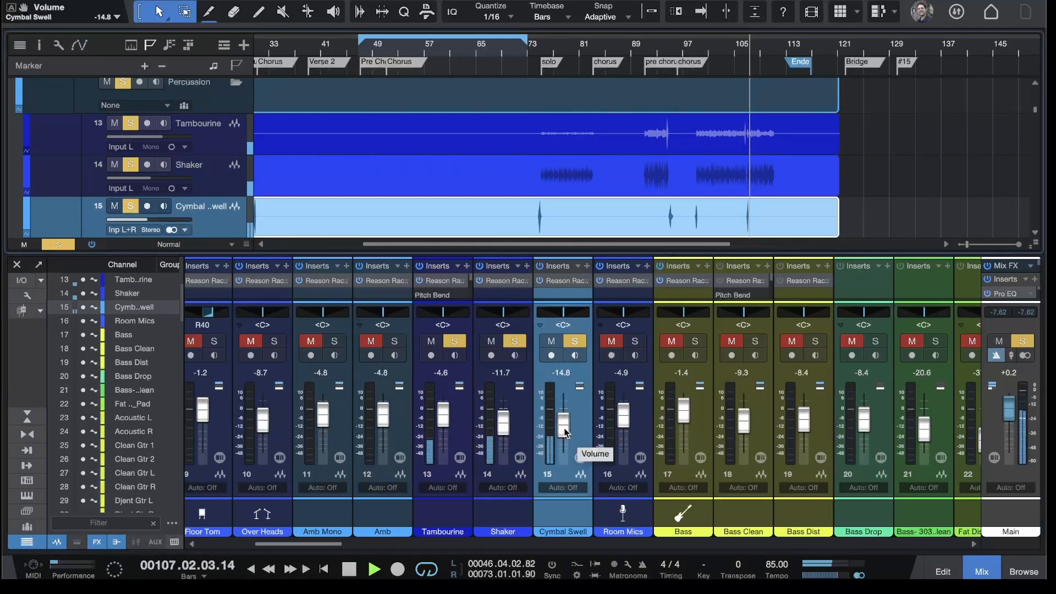
Step: Set band 4 of the Cymbal Swell's GQ-7 equalizer to 9.4 kHz at -4.0 dB, replaying from the last chorus, and close the effect window
click(565, 282)
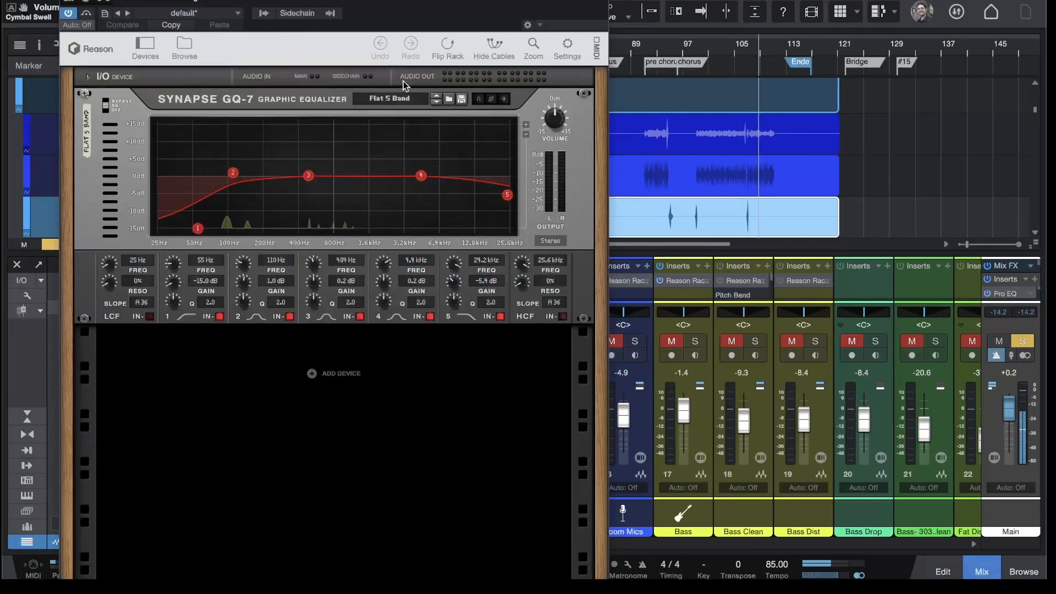
drag(421, 176, 457, 187)
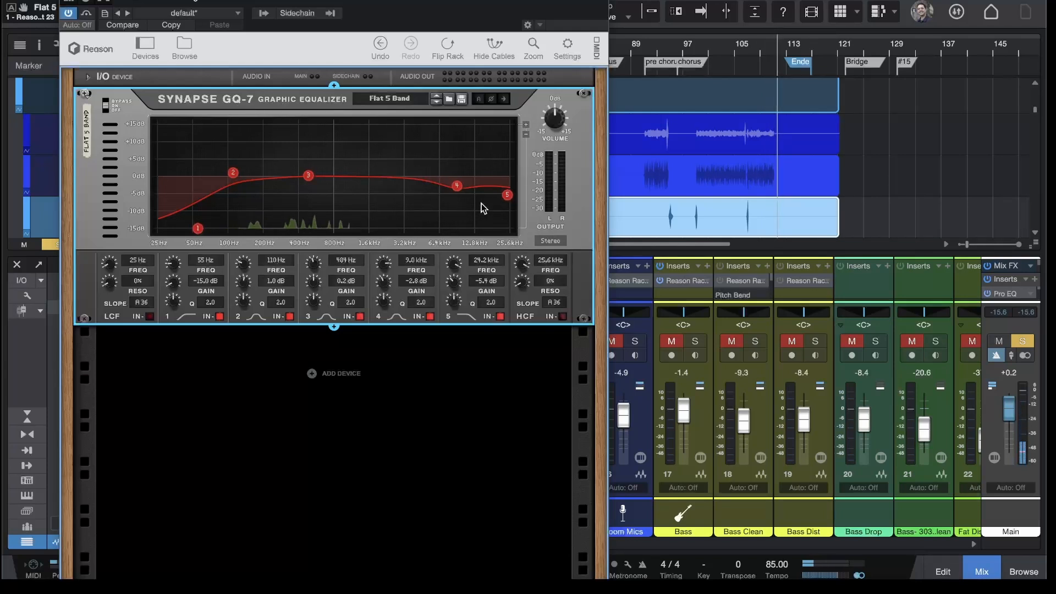
scroll(719, 156, down, 2)
click(700, 47)
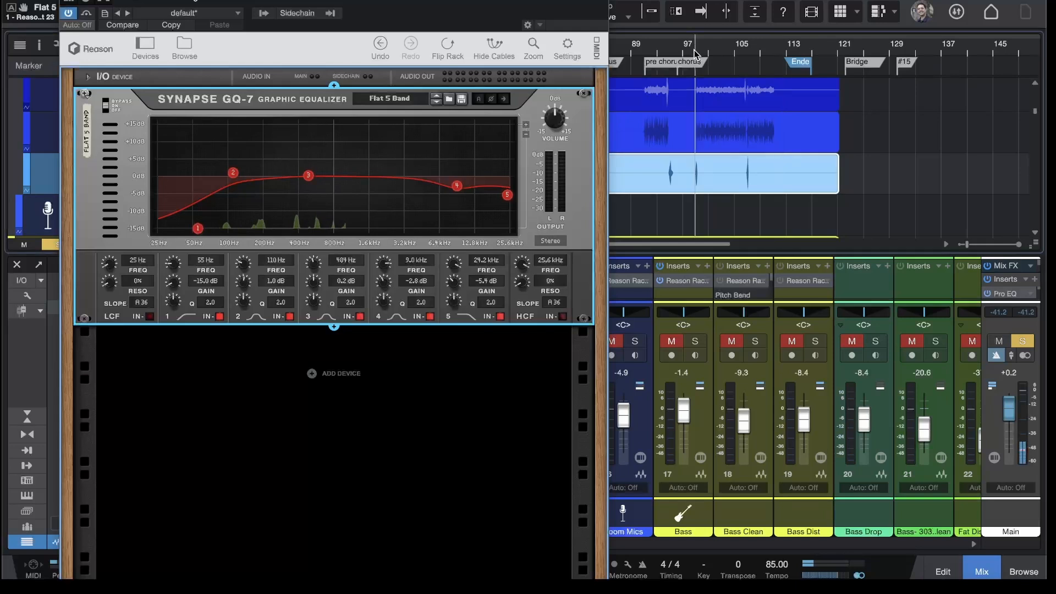
drag(458, 188, 462, 191)
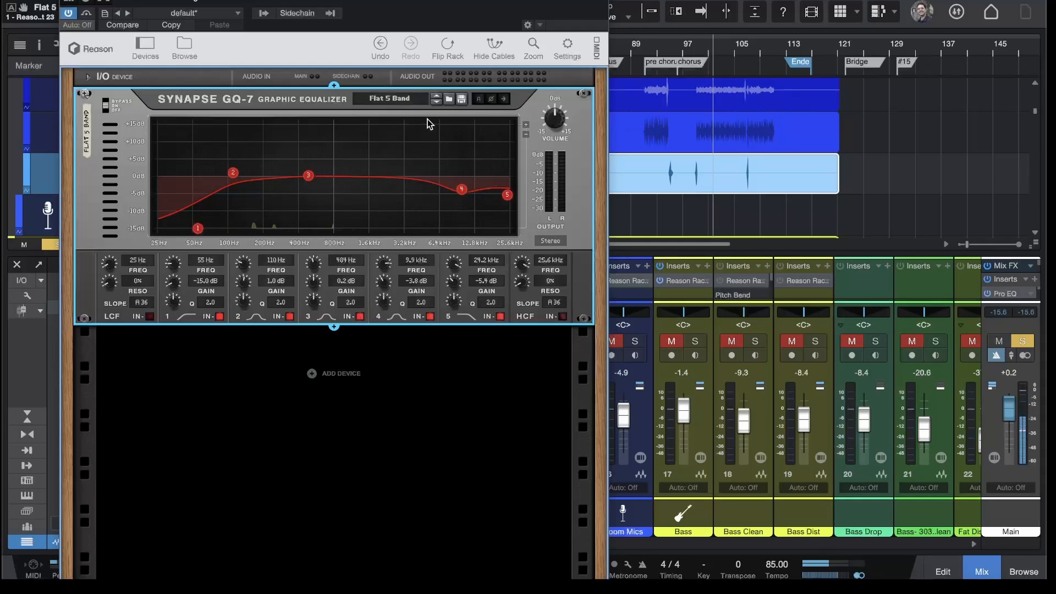
click(691, 48)
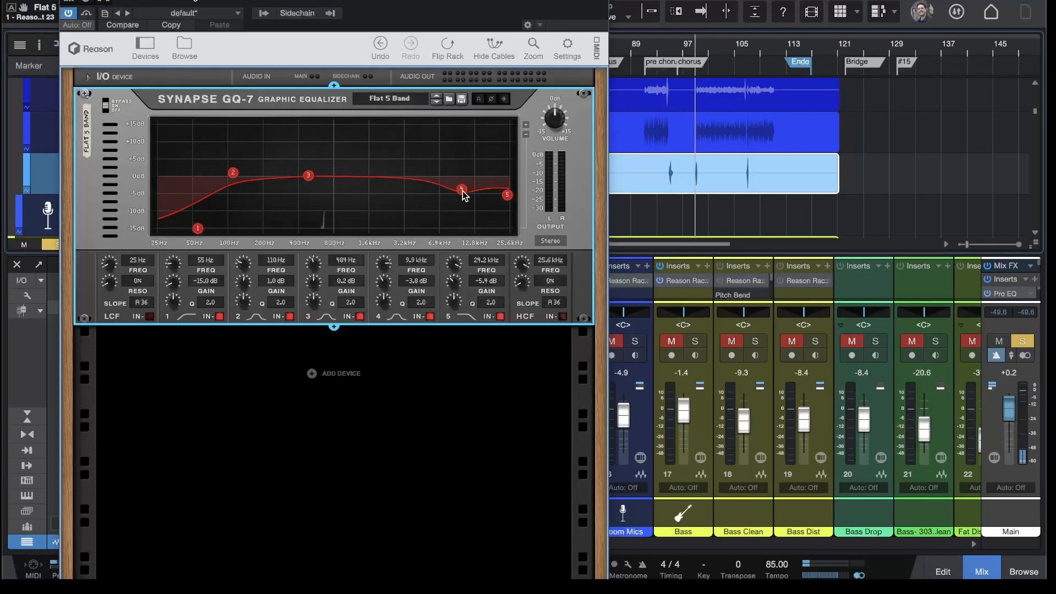
drag(461, 191, 459, 191)
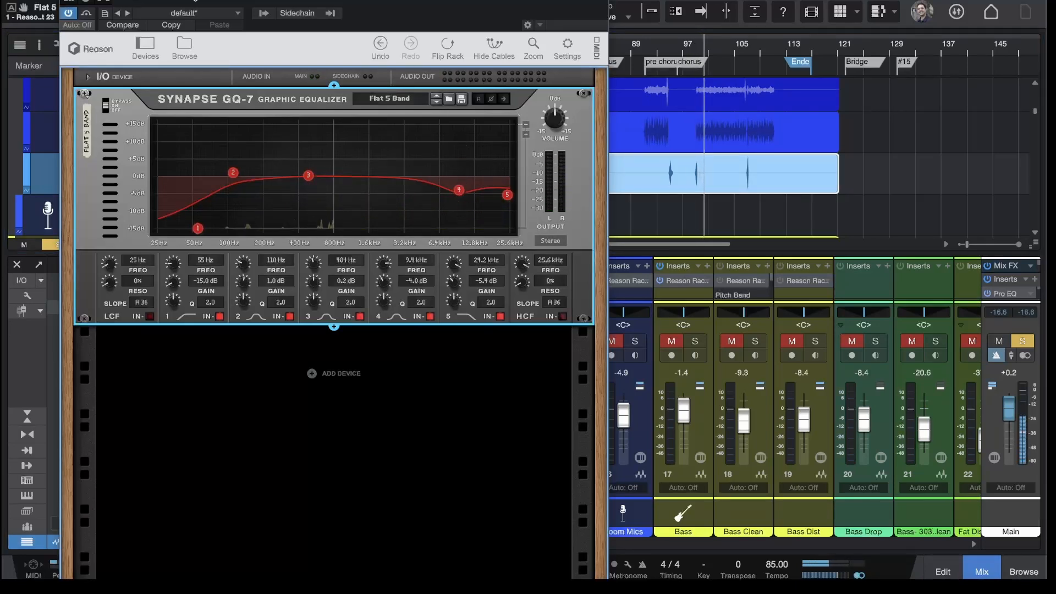
click(601, 2)
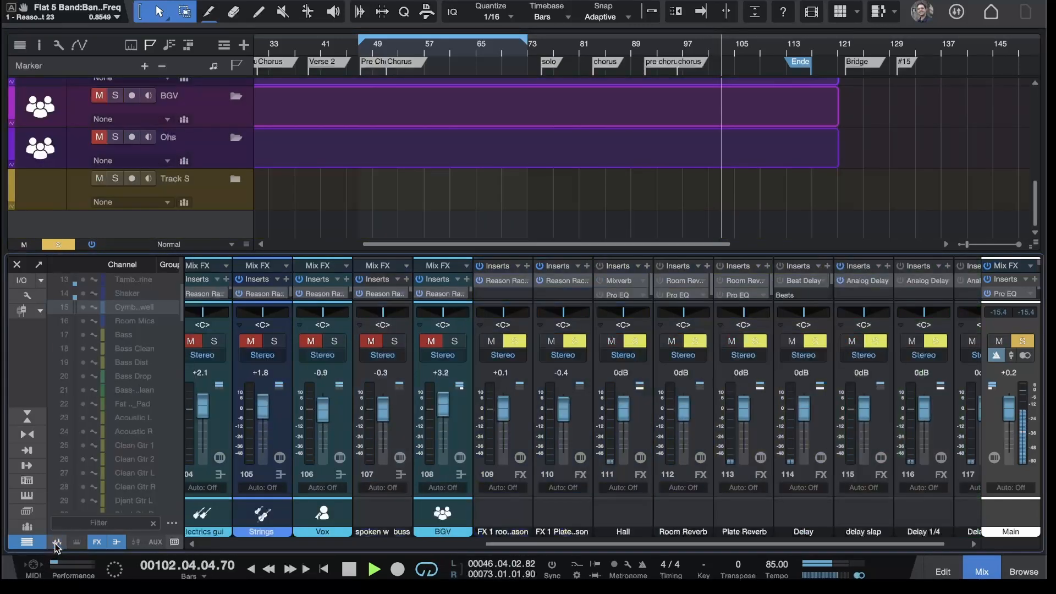
Step: Show only the bus channels and add the drum buses to the soloed percussion, playing from just before the last pre-chorus
click(57, 542)
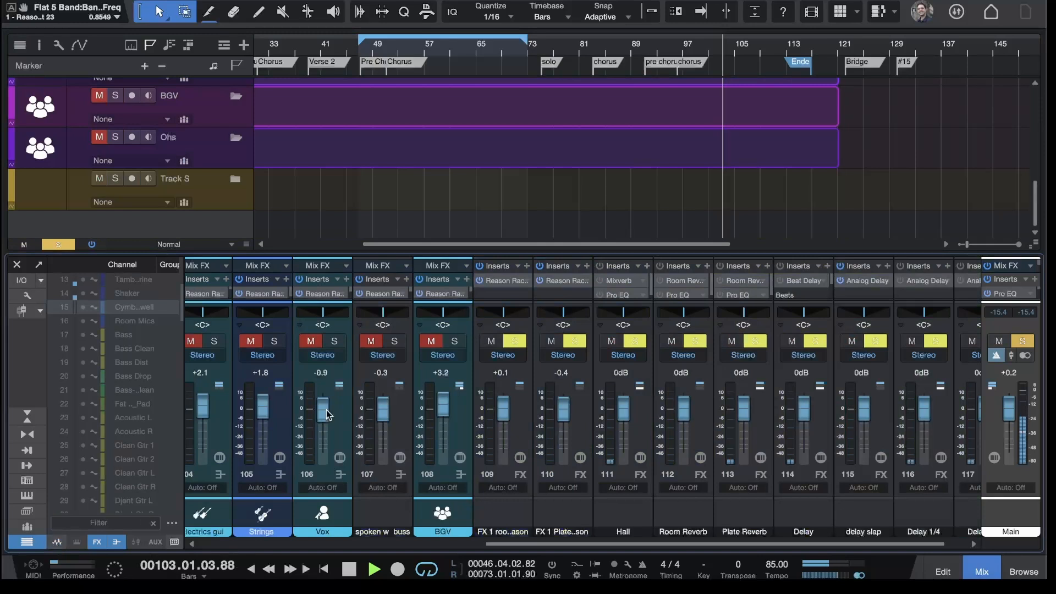
scroll(468, 385, left, 8)
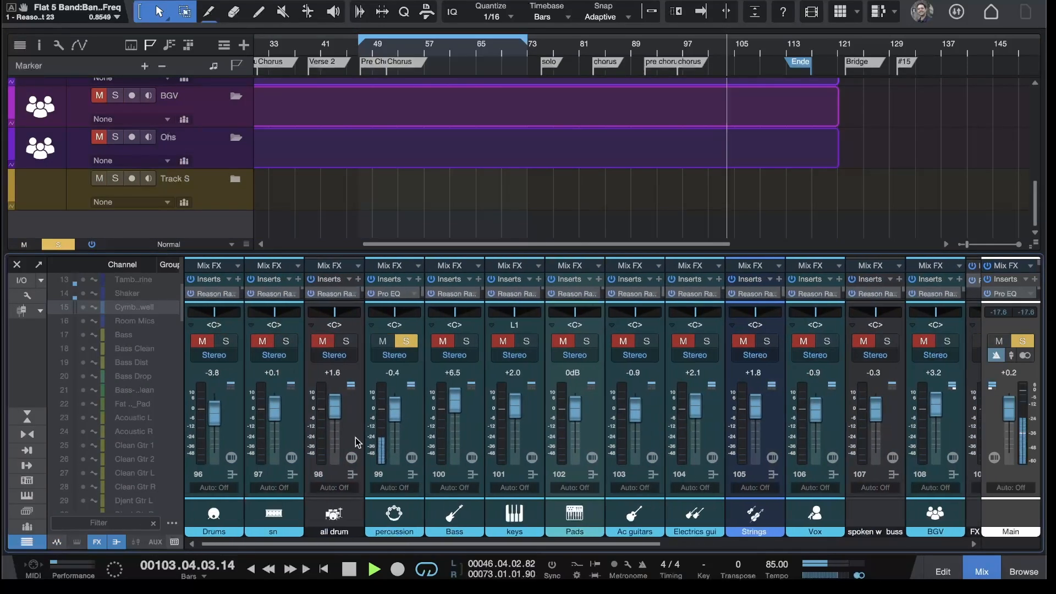
click(634, 45)
click(346, 342)
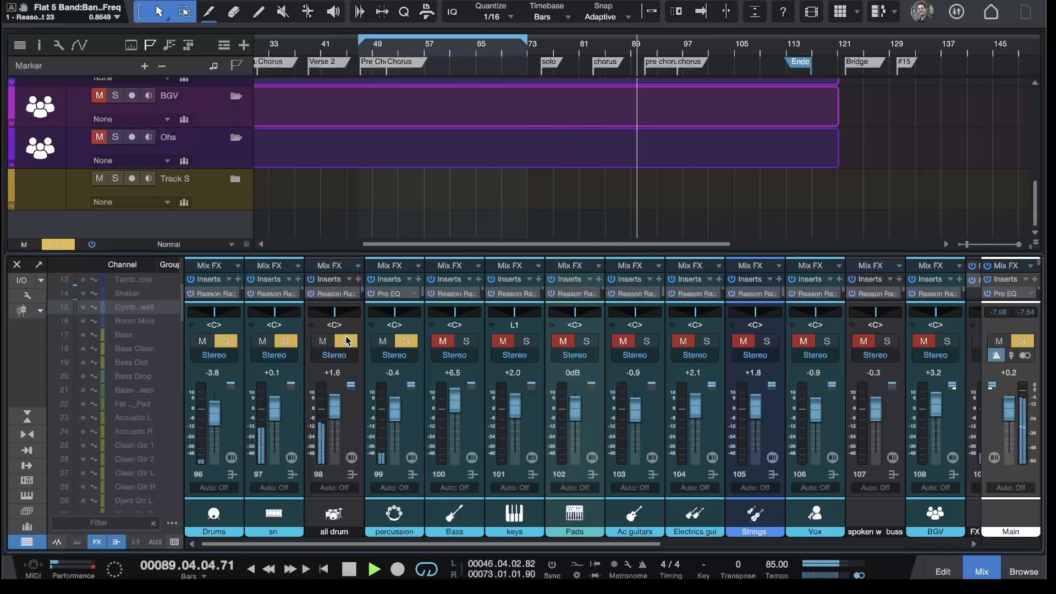
Step: Collapse the Percussion folder in the track list and set the percussion bus fader to +0.1 dB
scroll(703, 145, up, 5)
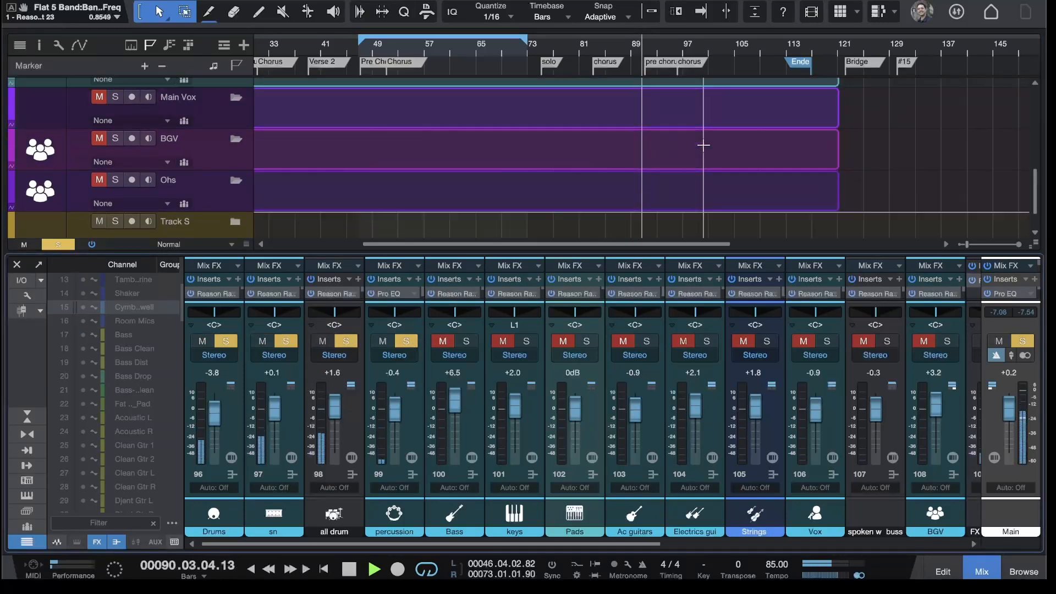
scroll(704, 145, up, 3)
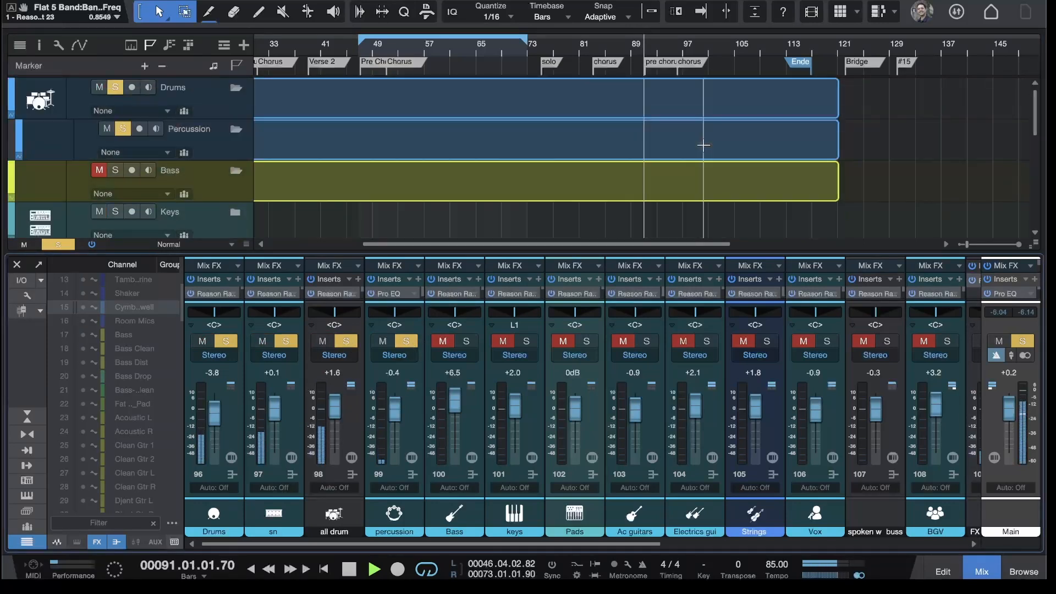
click(236, 87)
click(237, 88)
click(236, 89)
click(236, 88)
click(237, 128)
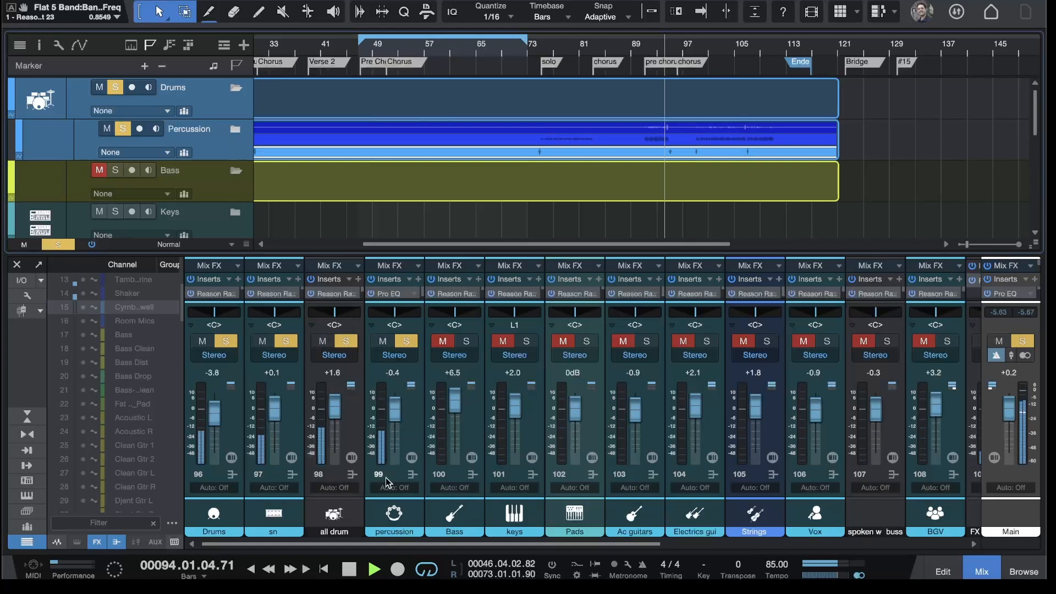
drag(395, 415, 395, 423)
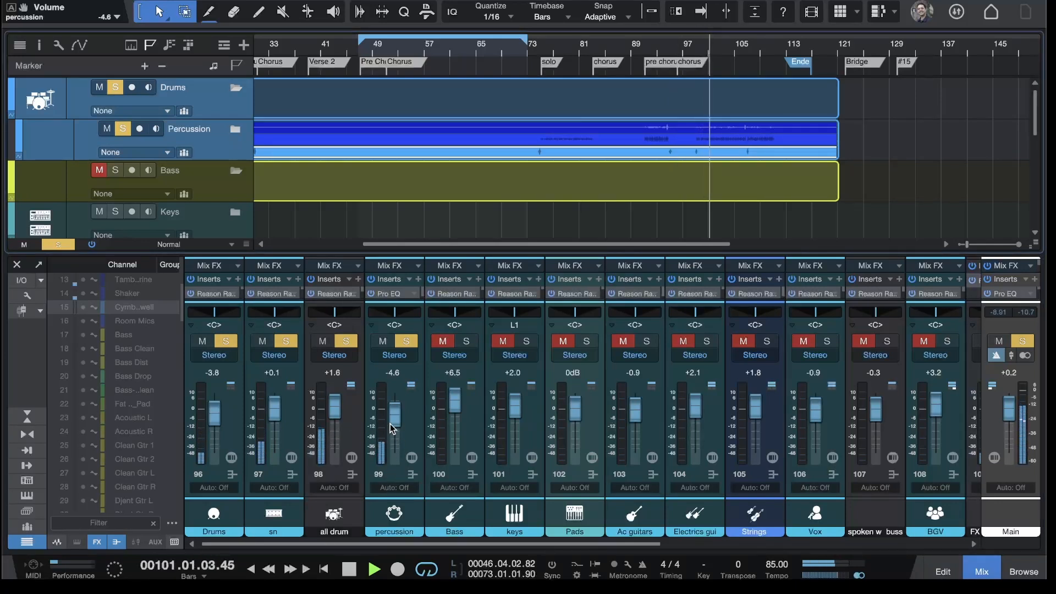
mouse_move(394, 417)
mouse_down()
mouse_move(398, 397)
mouse_move(394, 415)
mouse_up()
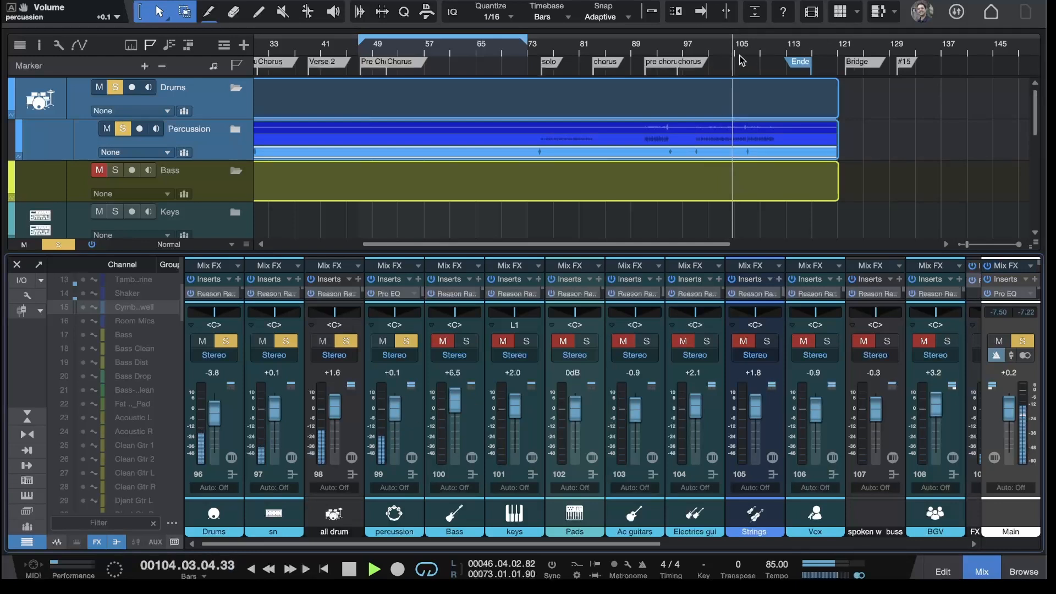
Step: Add the Bass bus to the solo and bring the audio channels back into view at the Bass channel
click(467, 343)
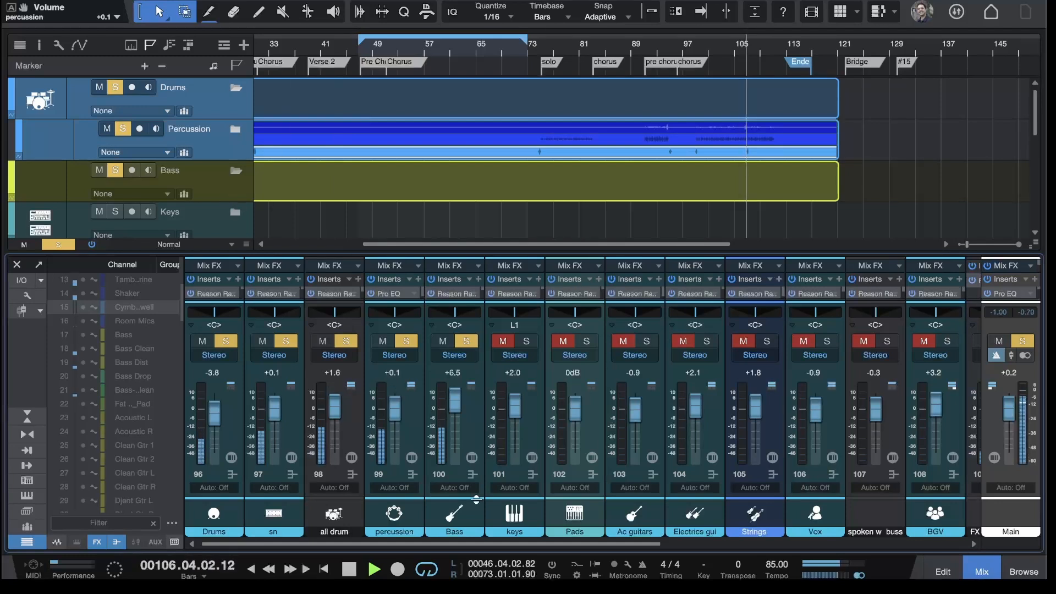
click(56, 542)
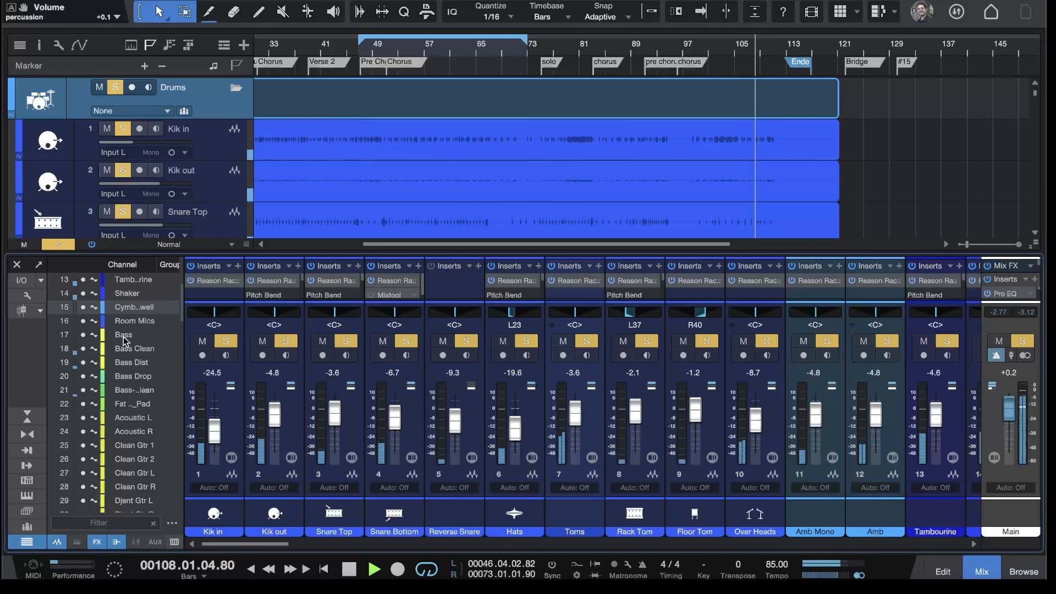
click(141, 336)
scroll(371, 409, right, 12)
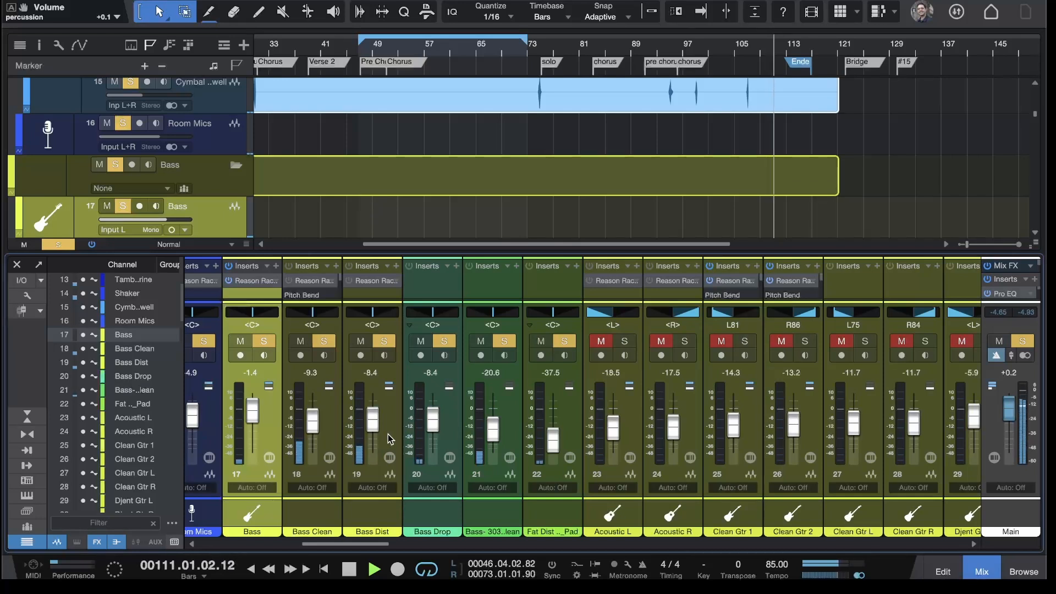
Step: Pull the Bass Dist fader fully down, play from the pre-chorus near bar 47, and enlarge the mixer to show sends and routing
drag(370, 423, 373, 456)
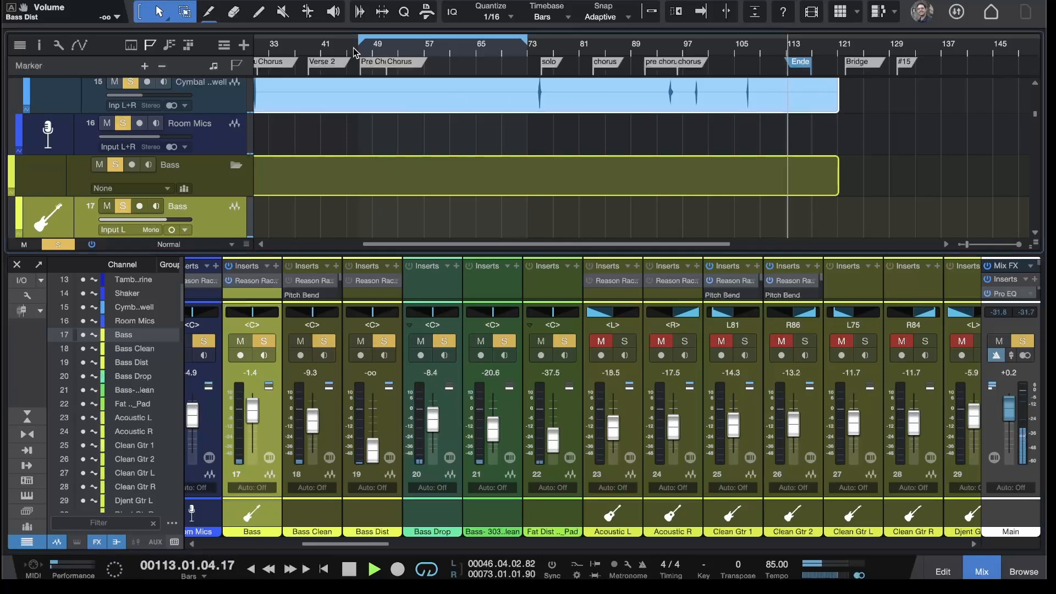
click(367, 59)
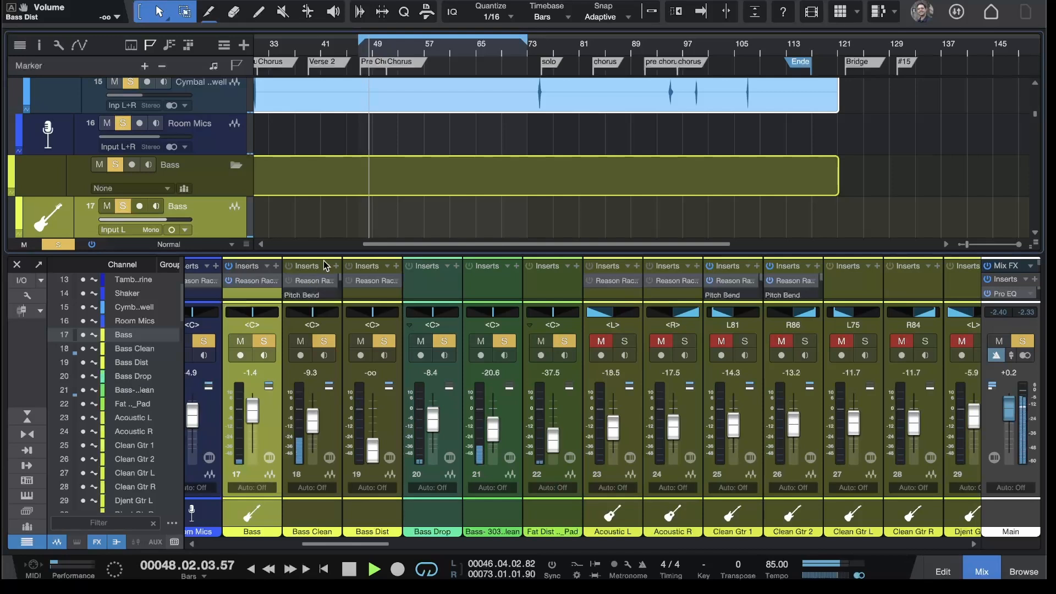
drag(328, 253, 331, 168)
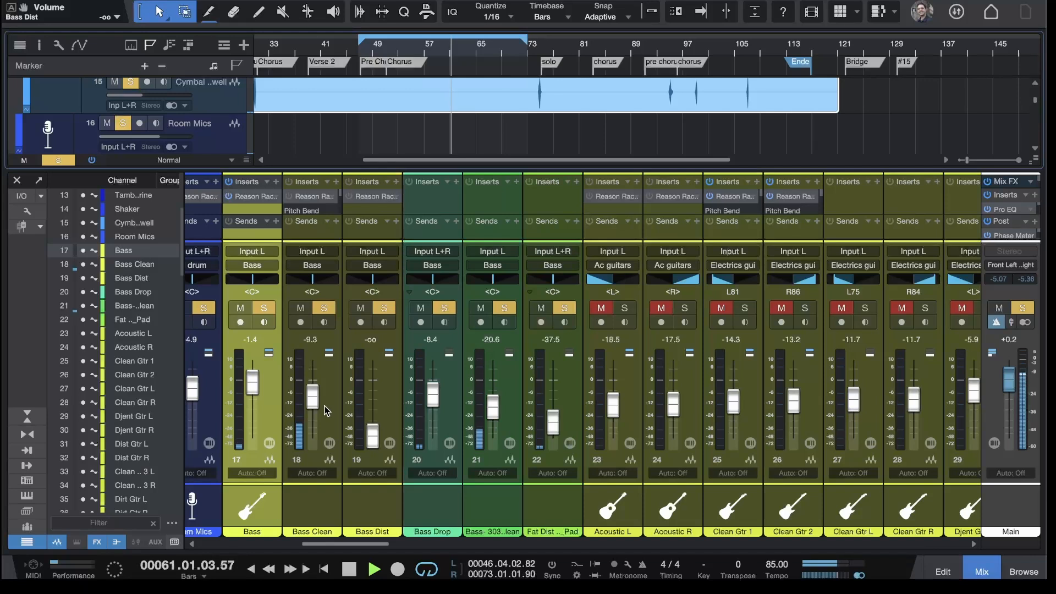
Step: Set the Bass Clean fader to -10.5 dB and bring Bass Dist back up to -12.8 dB
scroll(313, 401, left, 10)
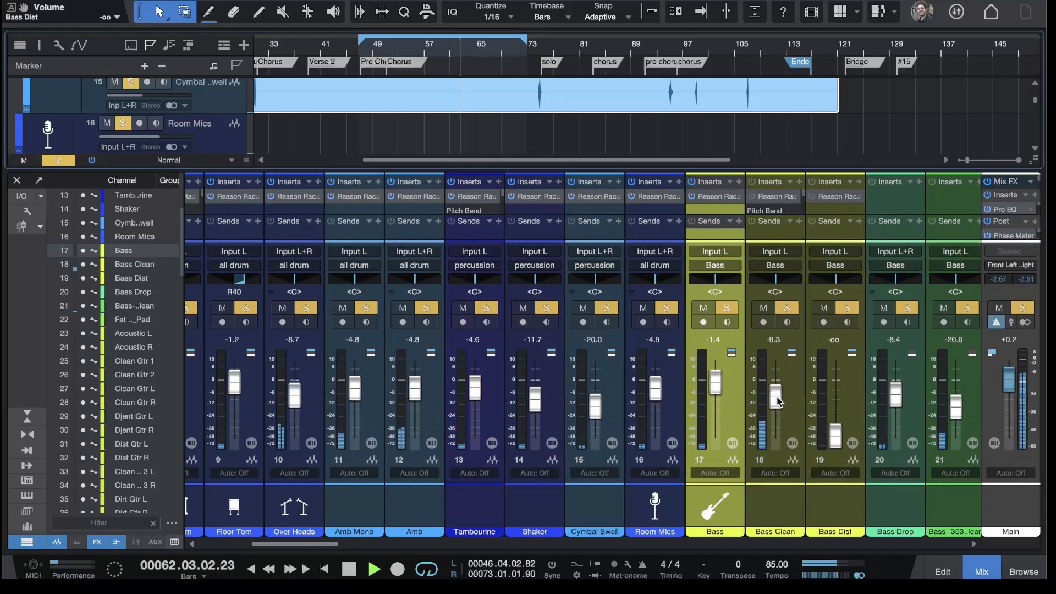
drag(776, 396, 781, 523)
drag(775, 435, 776, 401)
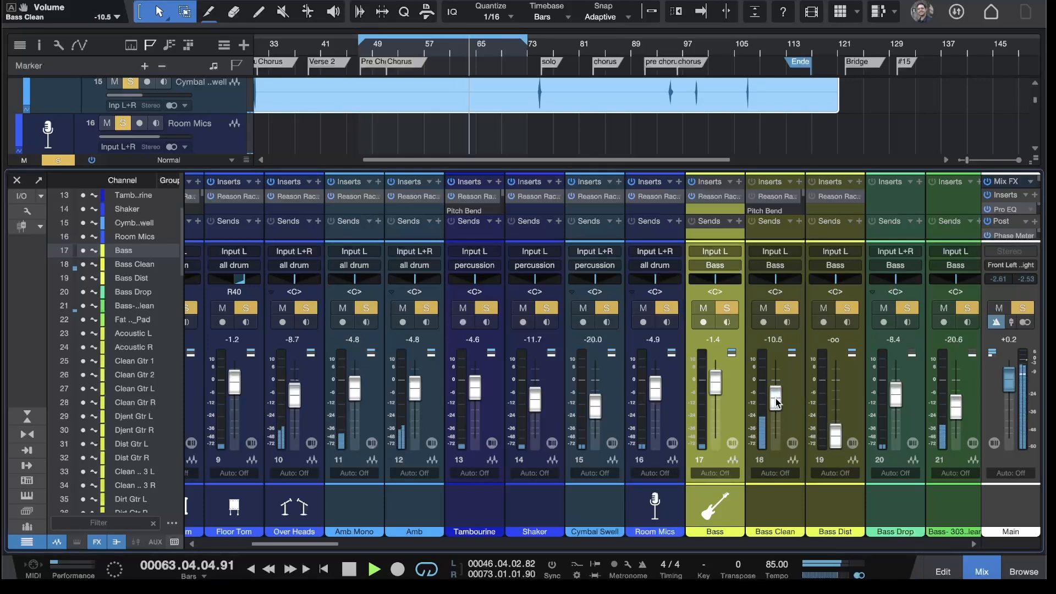
scroll(776, 402, right, 3)
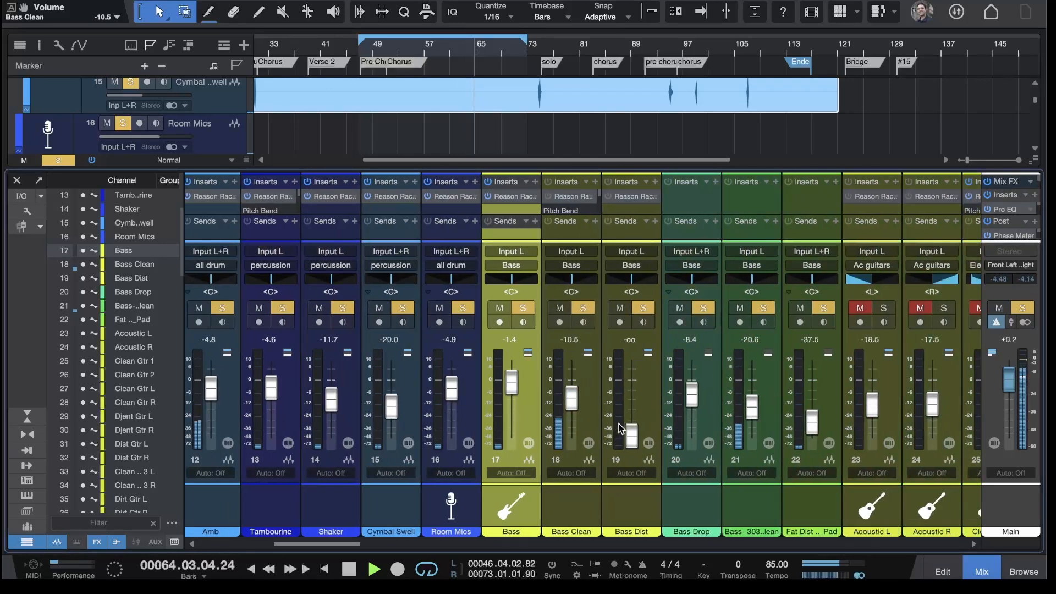
drag(633, 434, 636, 406)
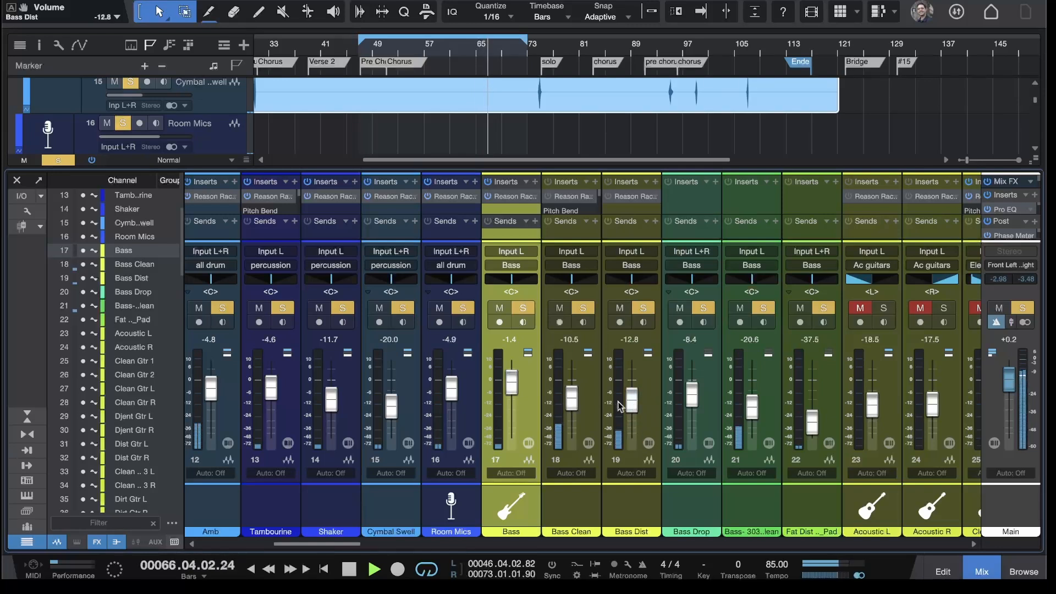
Step: Rebalance the bass by setting Bass Dist to -15.2 dB and Bass Clean to -2.1 dB, replaying from the pre-chorus
drag(571, 398, 590, 456)
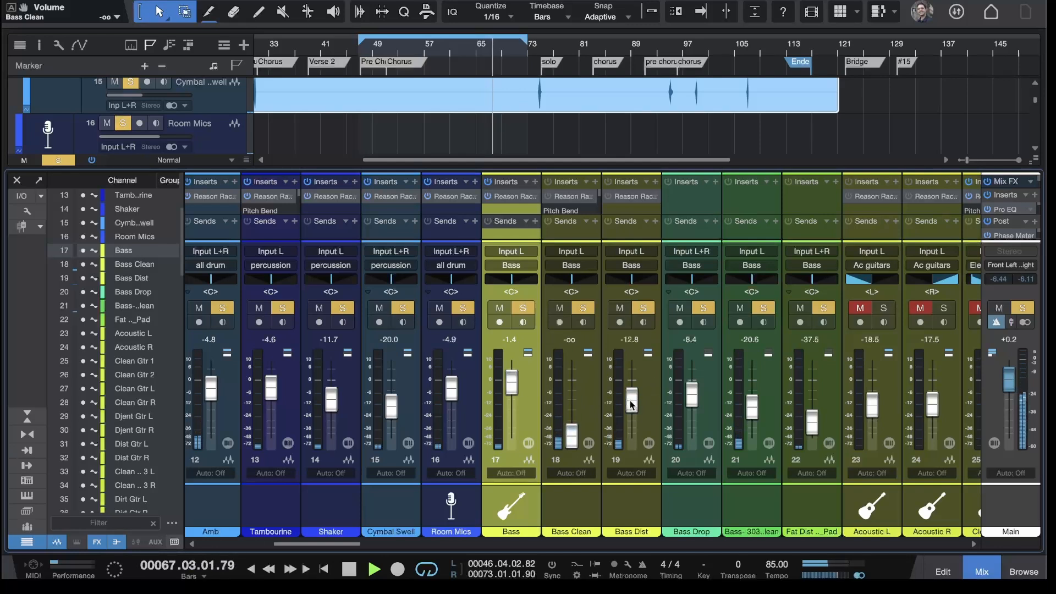
drag(632, 404, 606, 417)
drag(574, 447, 572, 384)
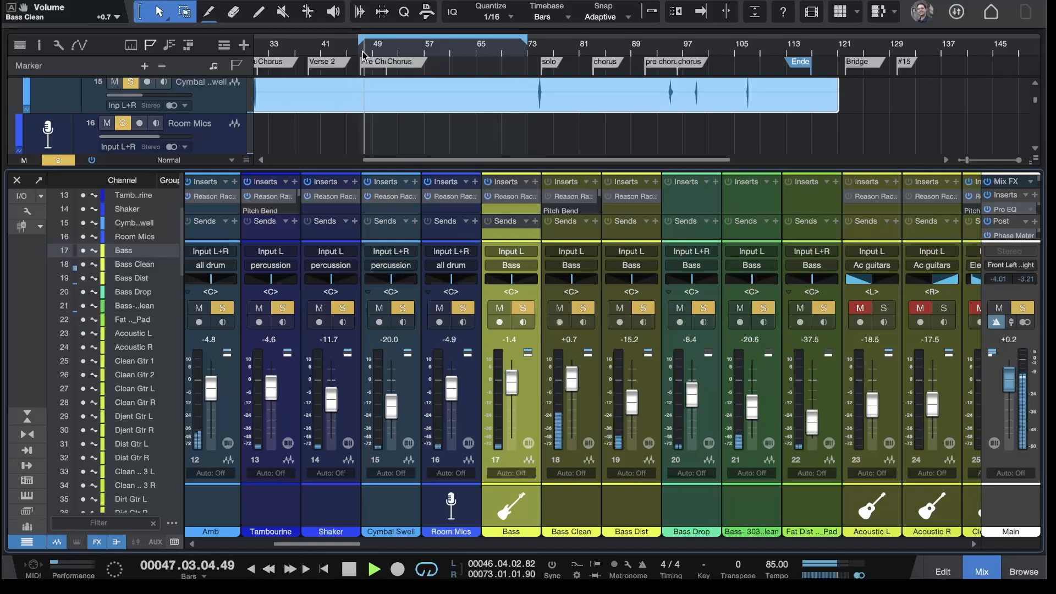
drag(573, 385, 573, 390)
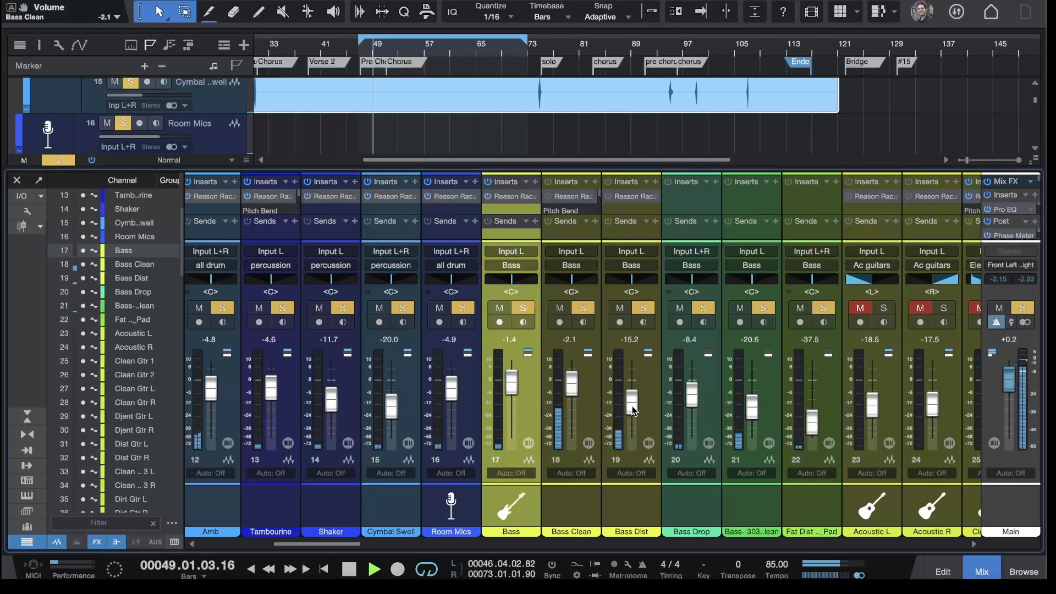
Step: Set Bass Dist to -13.6 dB and Bass Clean to -2.9 dB, hide the audio channels, and lower the Bass bus to +4.5 dB
drag(634, 410, 633, 406)
drag(572, 387, 572, 391)
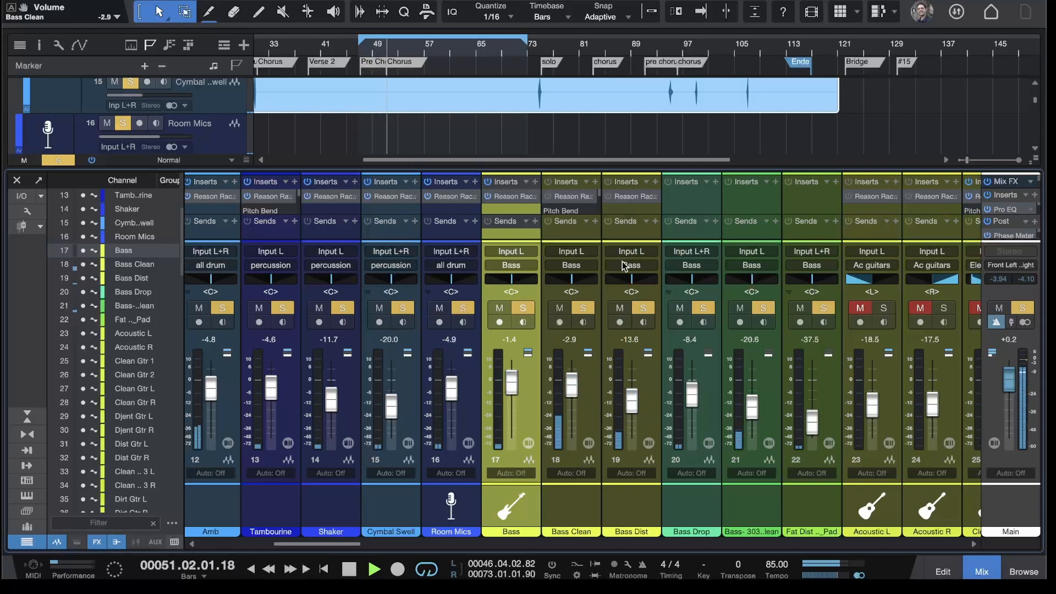
click(57, 543)
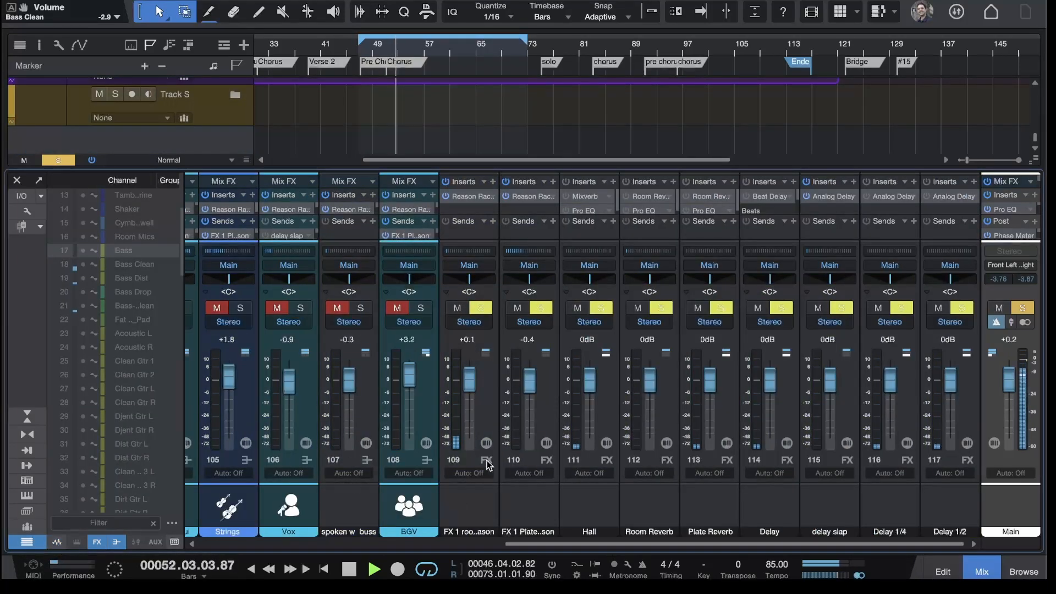
scroll(361, 467, left, 10)
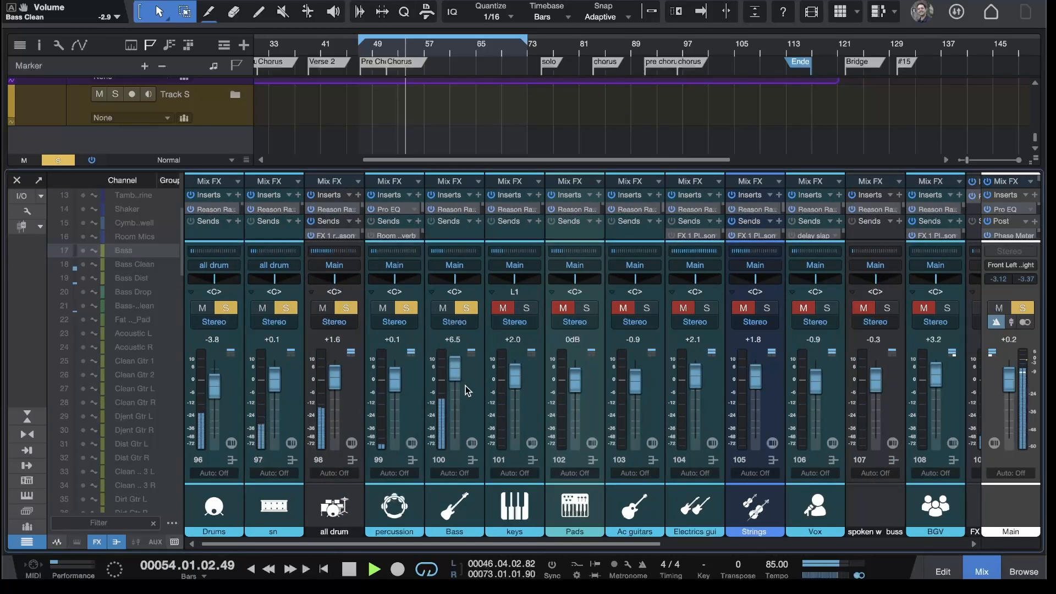
drag(455, 377, 455, 385)
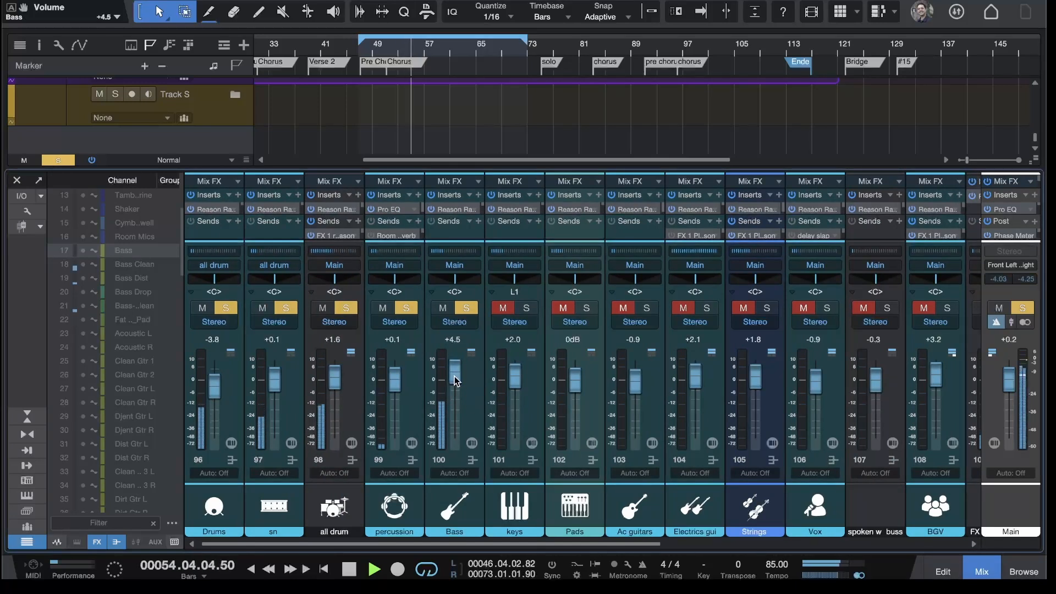
Step: Open the Bass bus's Reason Rack, review its device chain, and compare the sound with the D.CAM BusComp bypassed and enabled
click(449, 212)
drag(896, 22, 359, 0)
scroll(409, 371, up, 3)
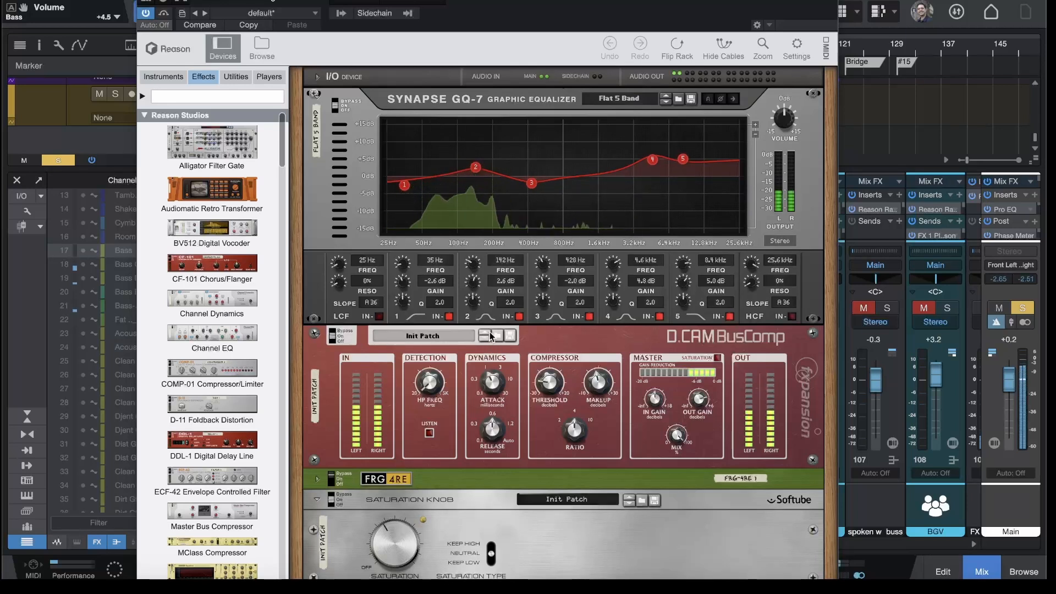
scroll(547, 337, down, 3)
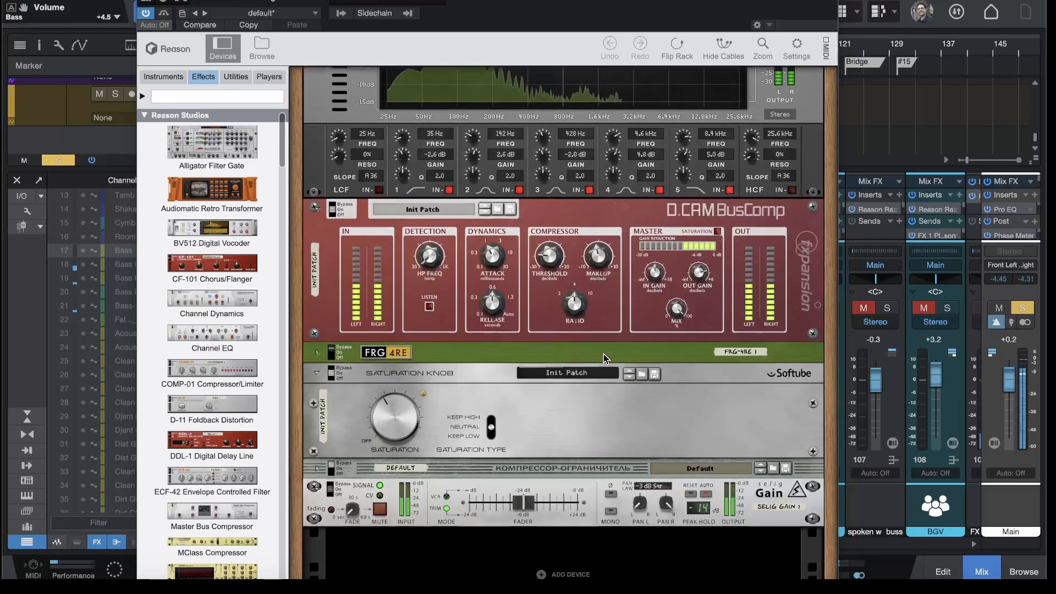
scroll(603, 358, down, 1)
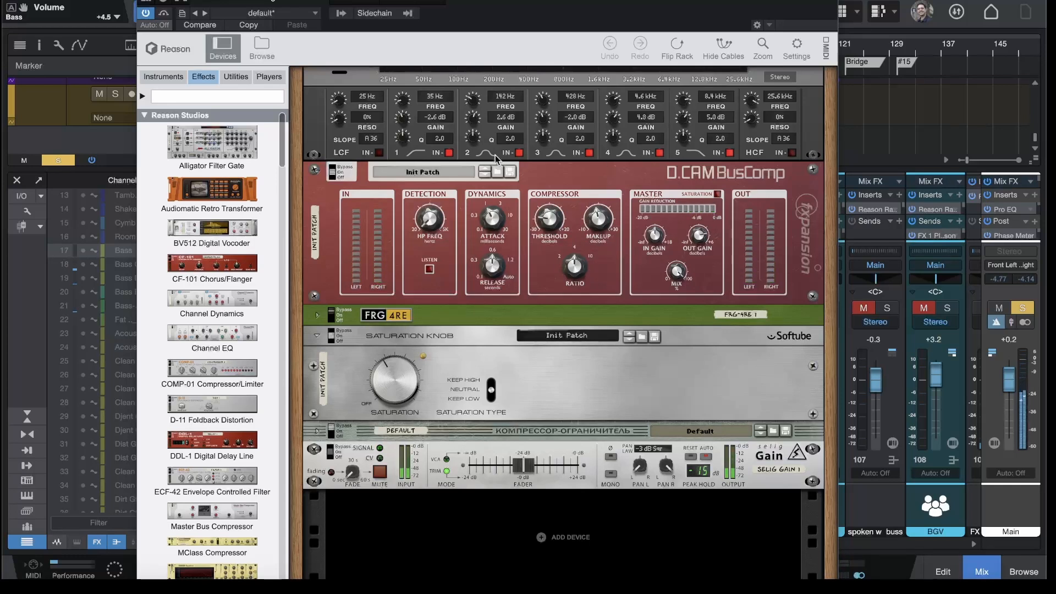
click(368, 197)
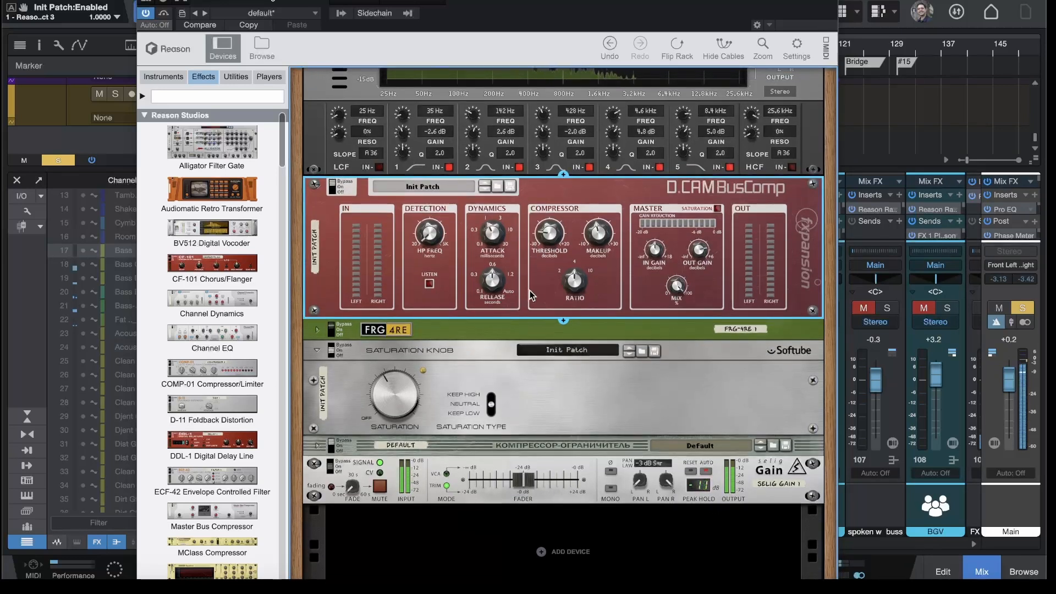
click(333, 186)
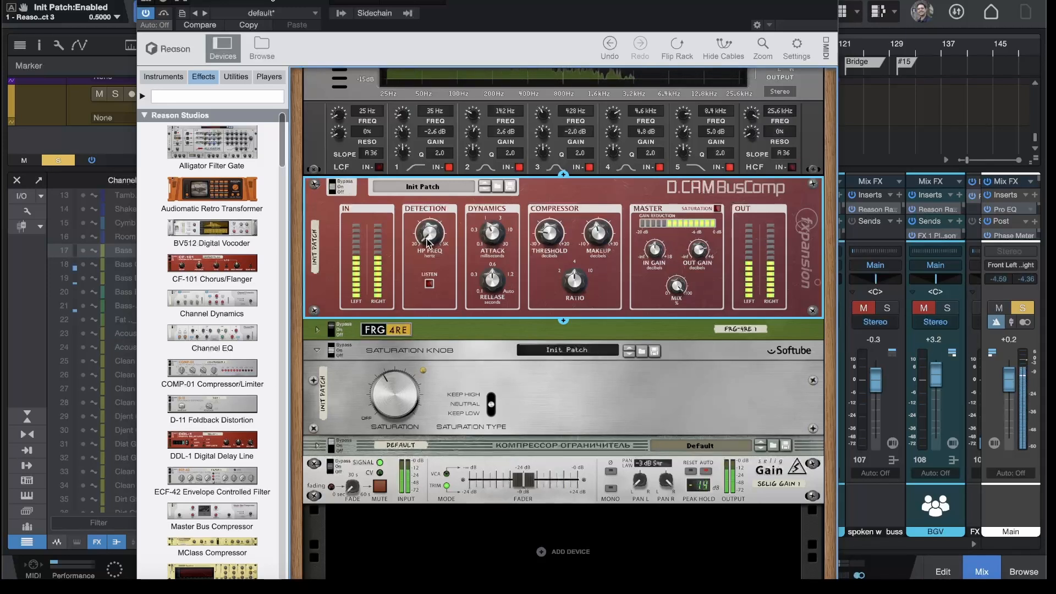
Step: Set the BusComp's detection HP frequency to its minimum, and try a ratio of 4 before settling on 2
mouse_move(427, 234)
mouse_down()
mouse_move(427, 219)
mouse_move(421, 249)
mouse_up()
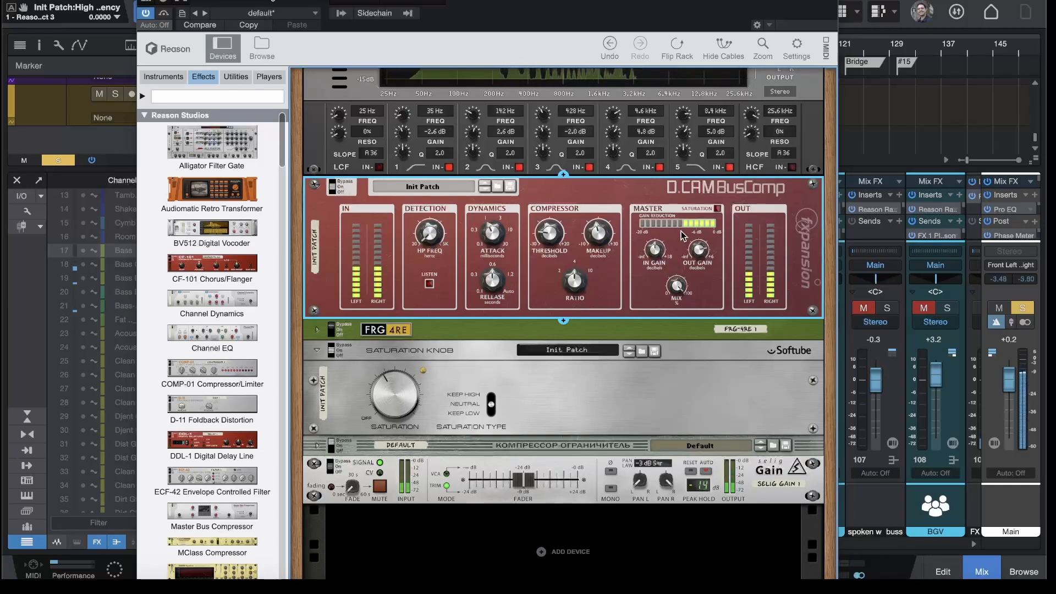
drag(570, 286, 570, 297)
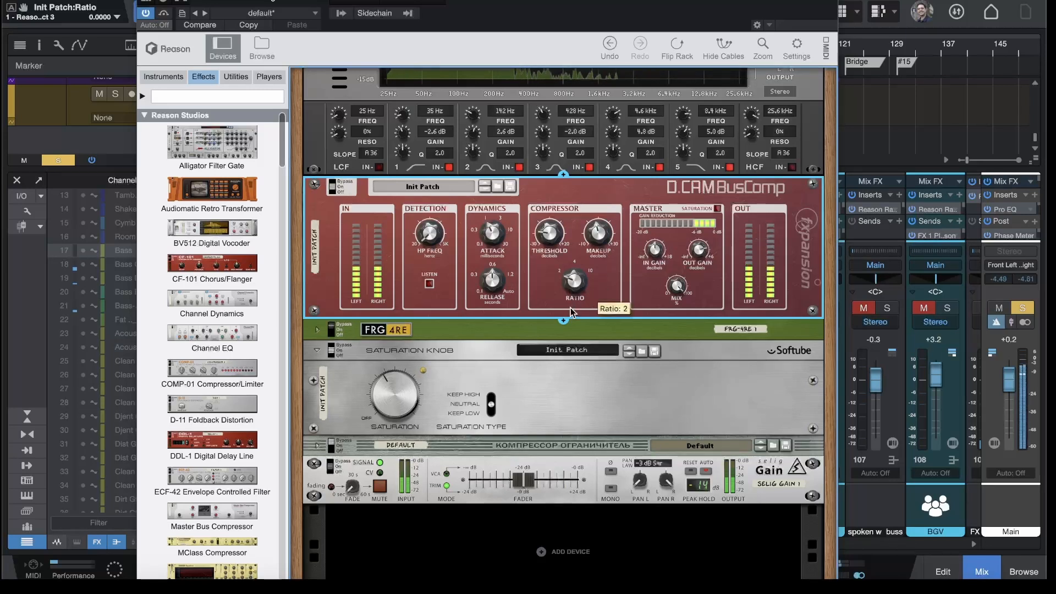
drag(575, 287, 579, 274)
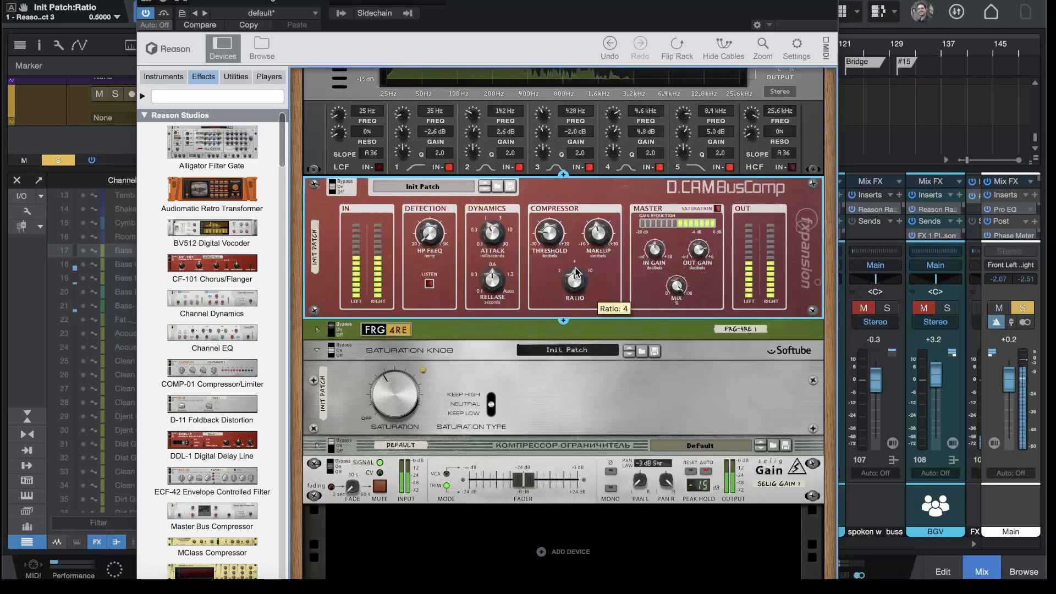
mouse_move(575, 285)
mouse_down()
mouse_move(575, 274)
mouse_move(577, 292)
mouse_up()
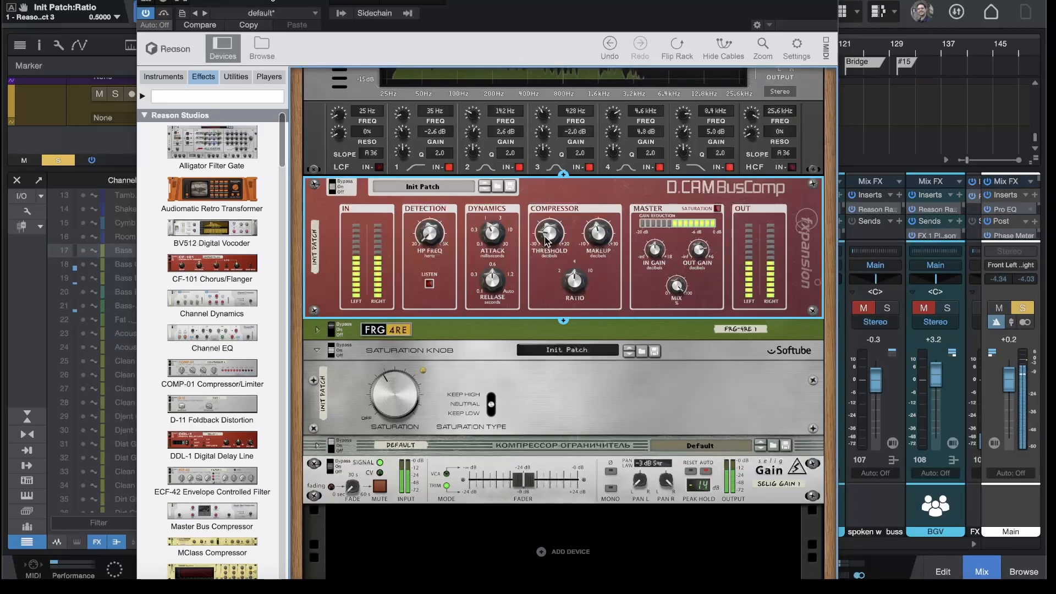
Step: Adjust the BusComp's threshold by ear, try its makeup gain at -10.00 dB, and raise the makeup gain again
mouse_move(566, 224)
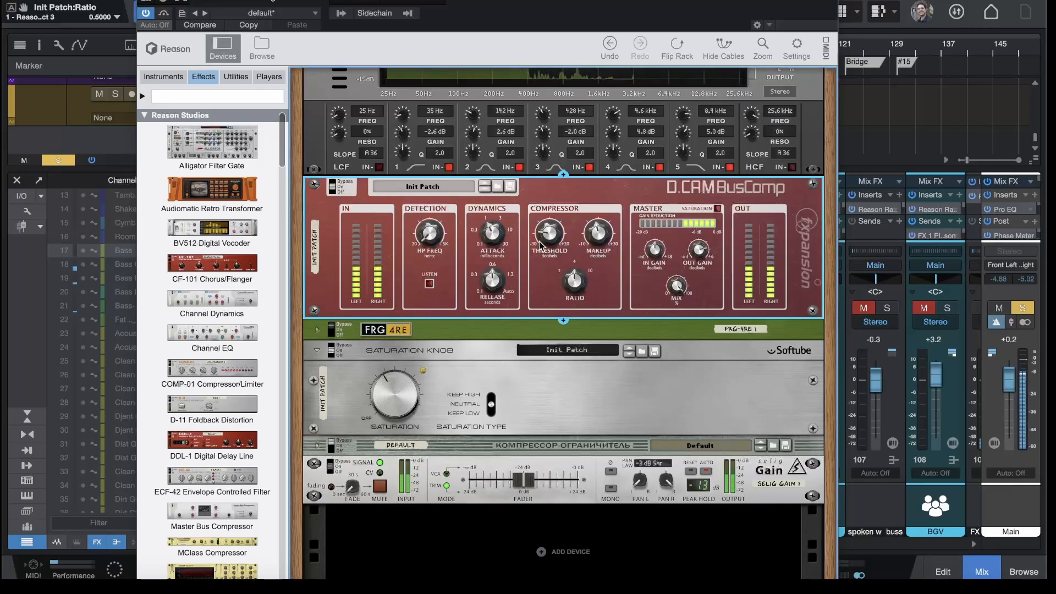
mouse_move(547, 232)
mouse_down()
mouse_move(561, 205)
mouse_move(563, 231)
mouse_up()
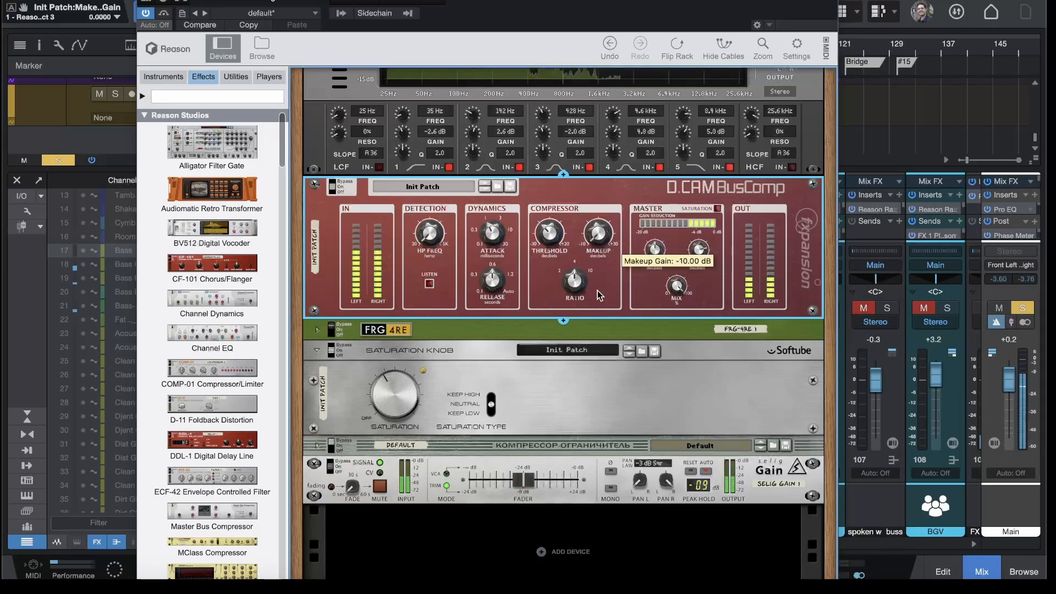
drag(599, 241, 600, 231)
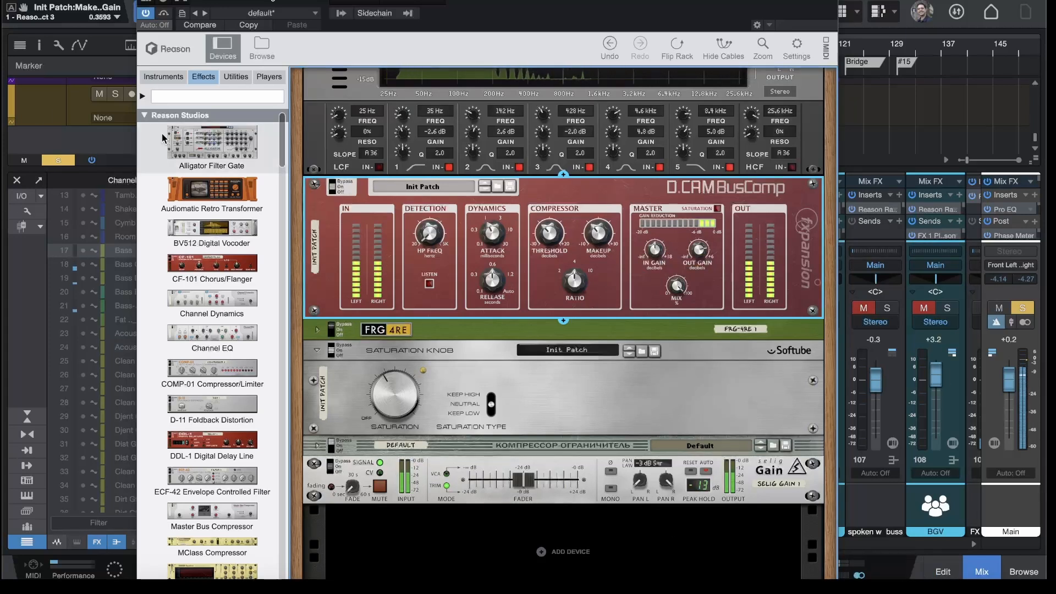
Step: Compare the BusComp and the Saturation Knob bypassed and enabled in turn, leave both on, and close the rack
drag(334, 185, 335, 165)
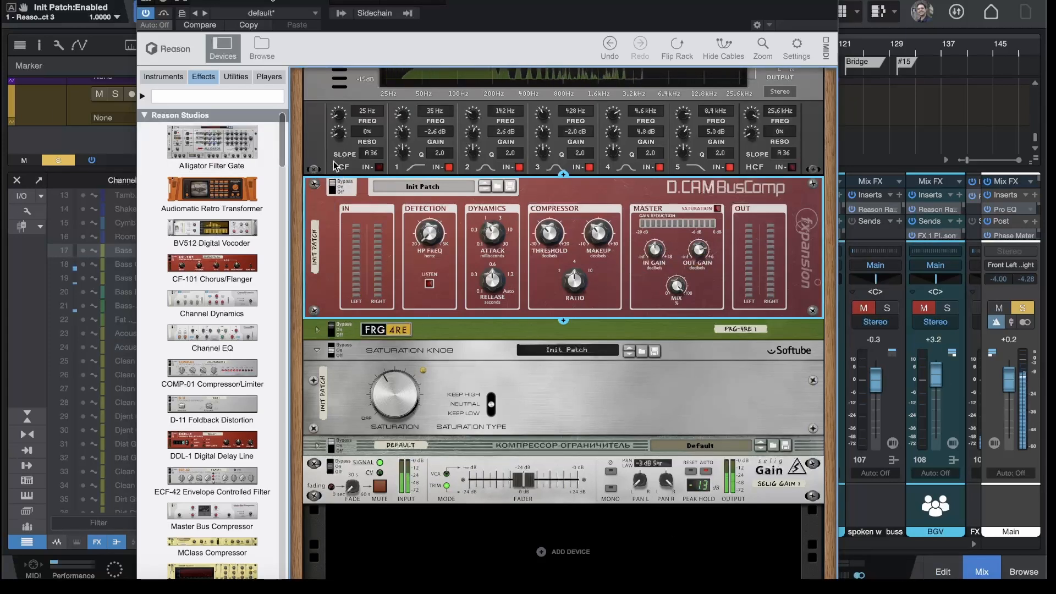
click(333, 190)
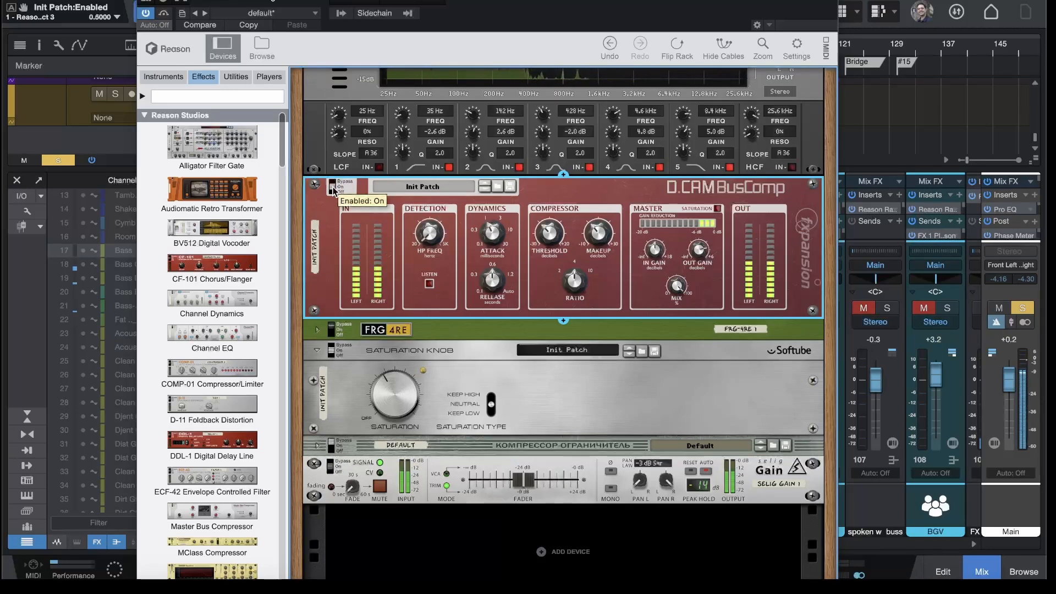
drag(333, 190, 330, 161)
click(332, 190)
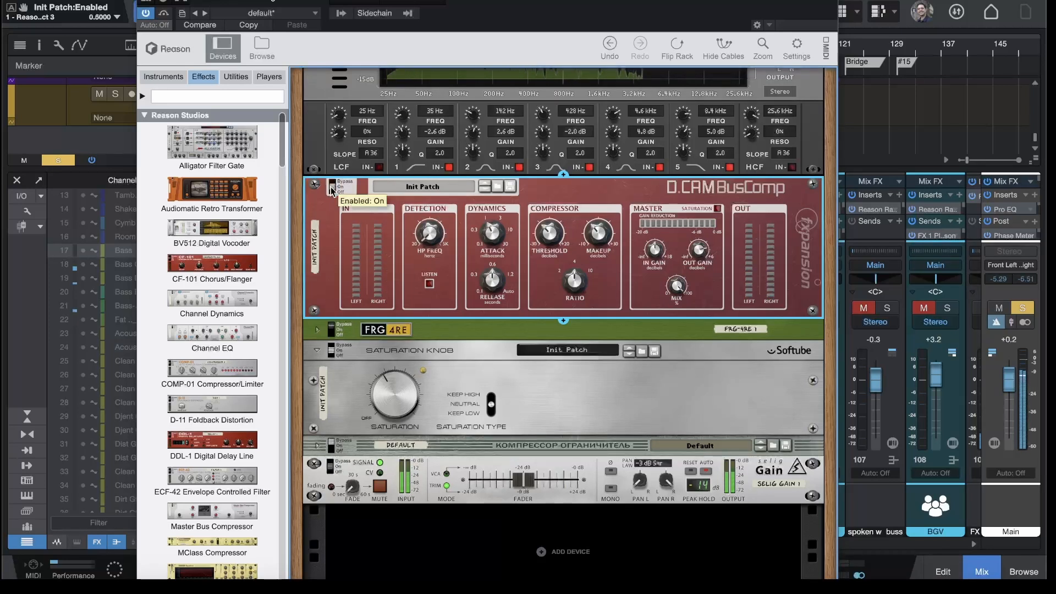
click(333, 355)
click(332, 354)
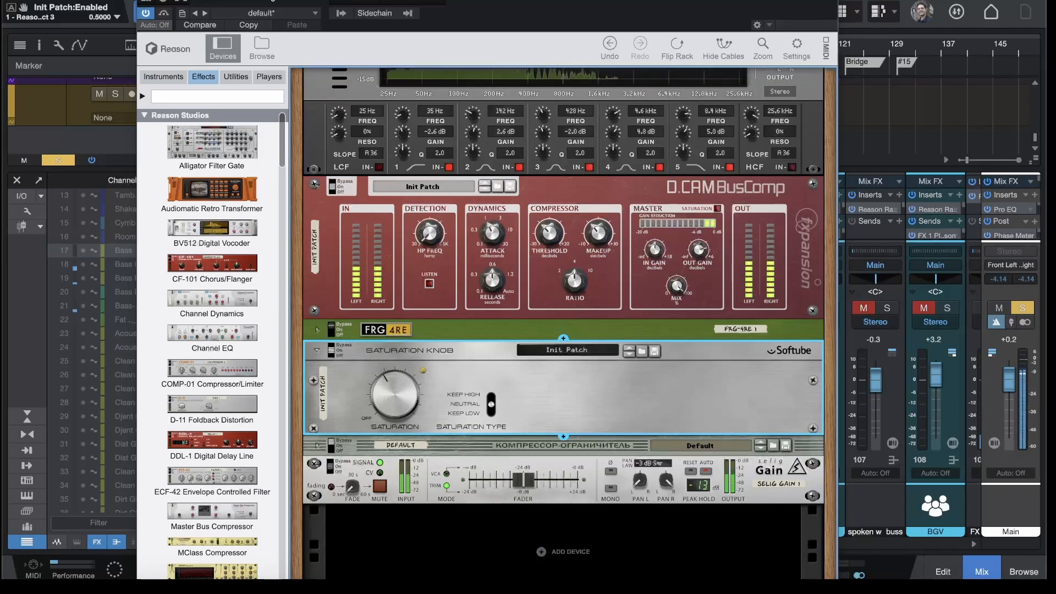
click(829, 1)
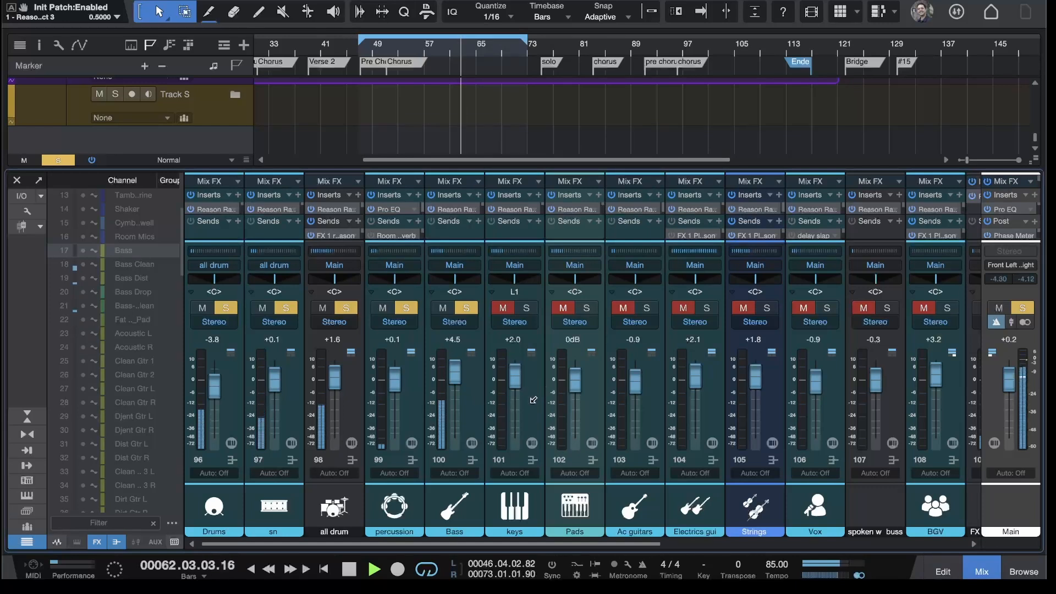
Step: Add the keys bus to the solo and select its channel in the mixer
scroll(435, 323, right, 2)
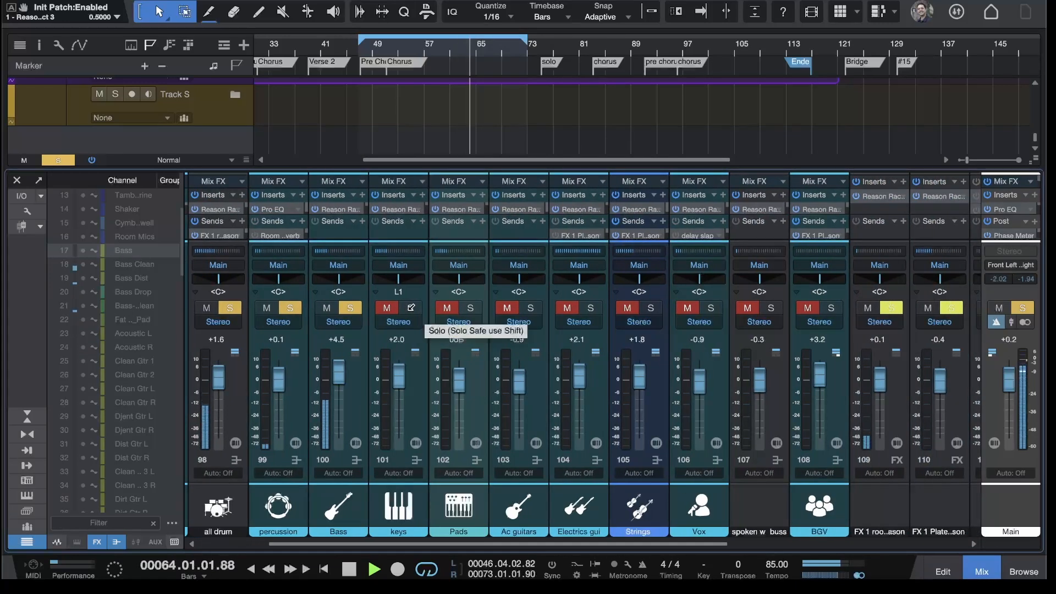
click(410, 309)
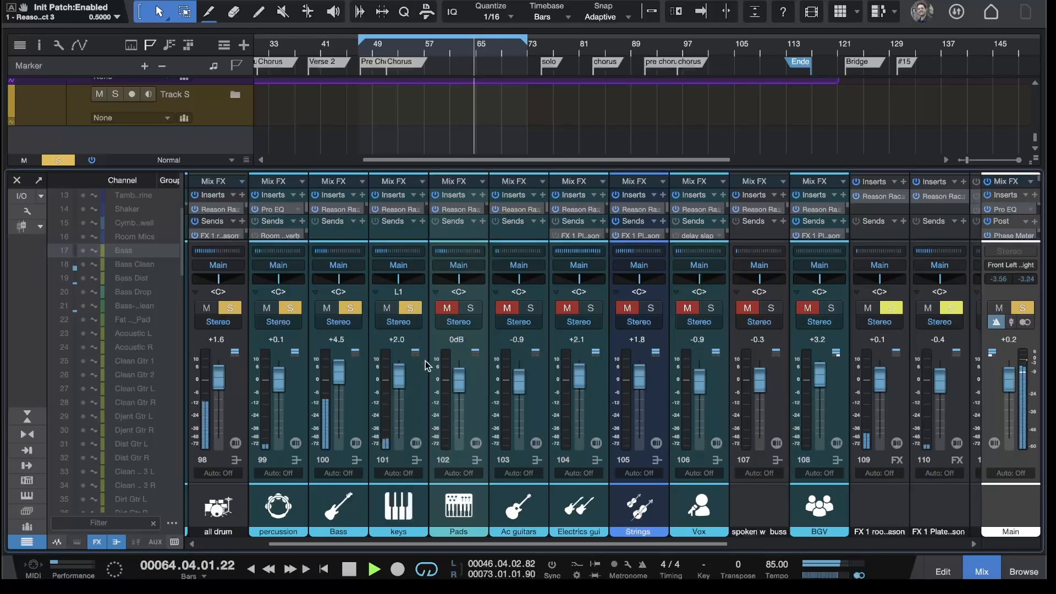
scroll(418, 385, left, 2)
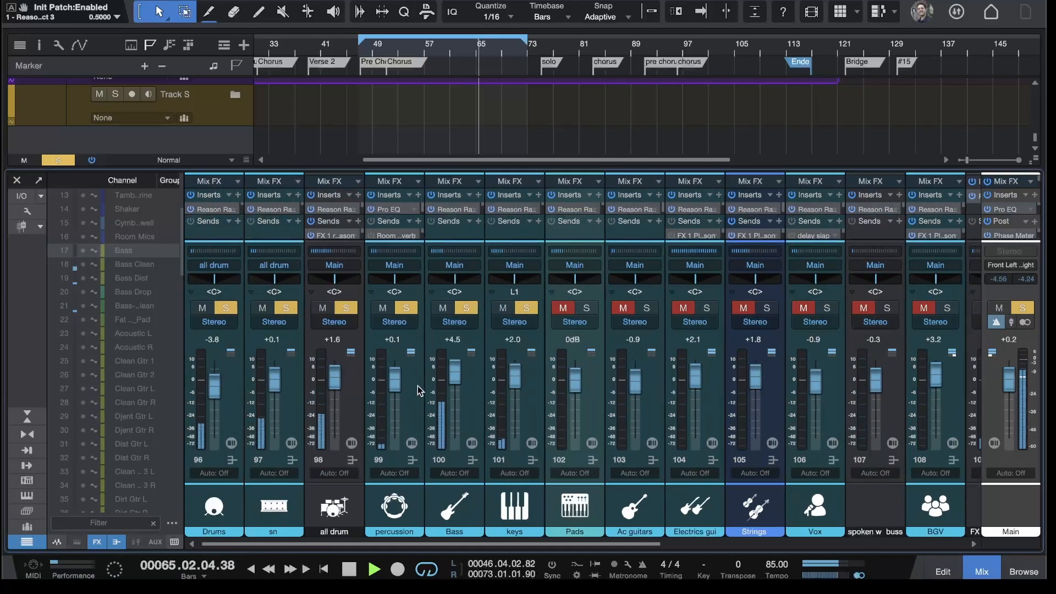
click(531, 405)
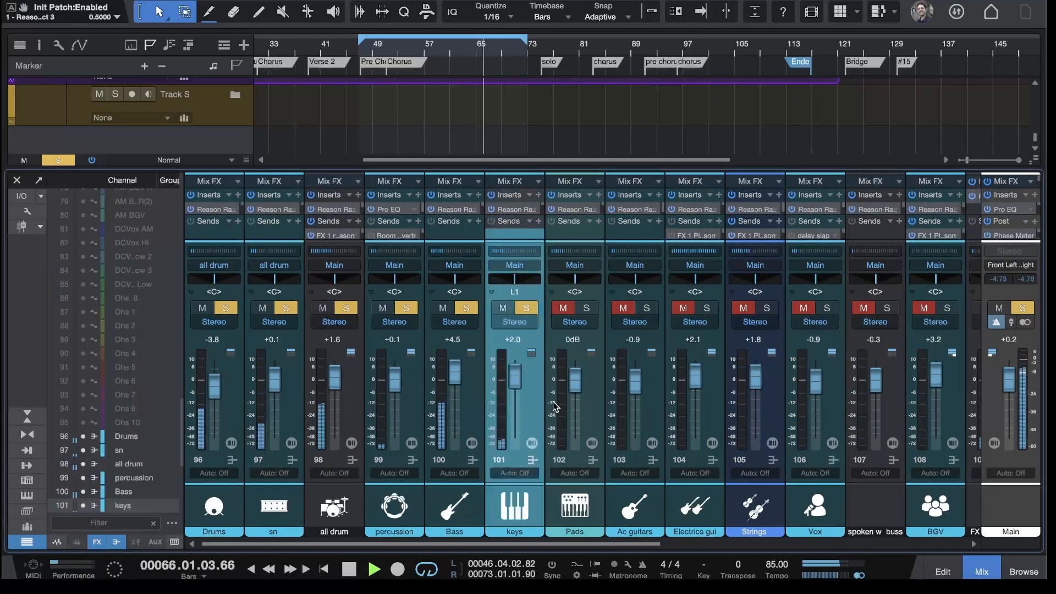
Step: Bring the audio channels back into the mixer and locate the piano channels routed to the keys bus
click(57, 542)
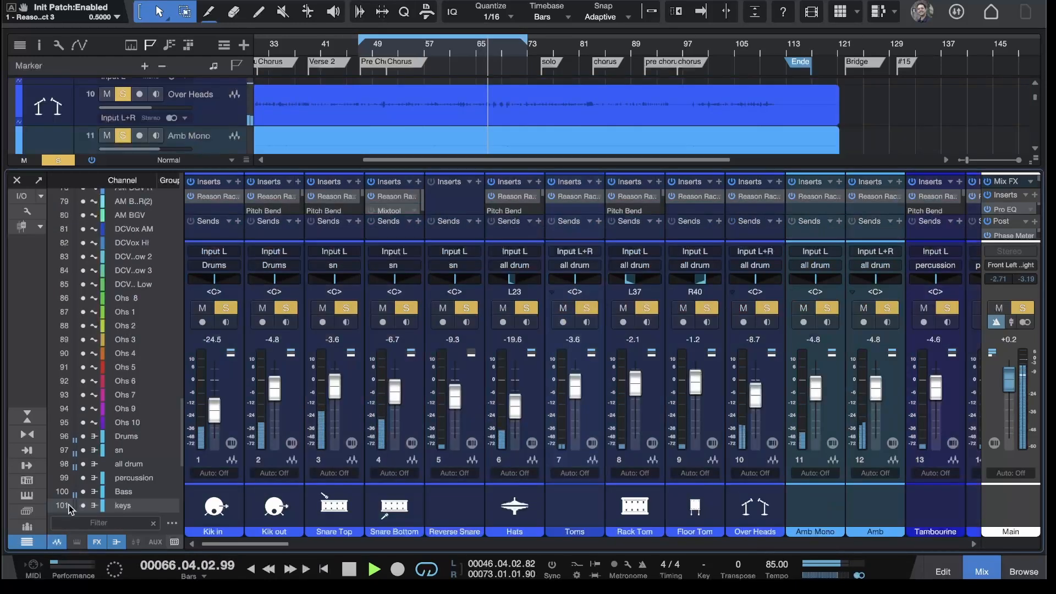
scroll(139, 344, up, 12)
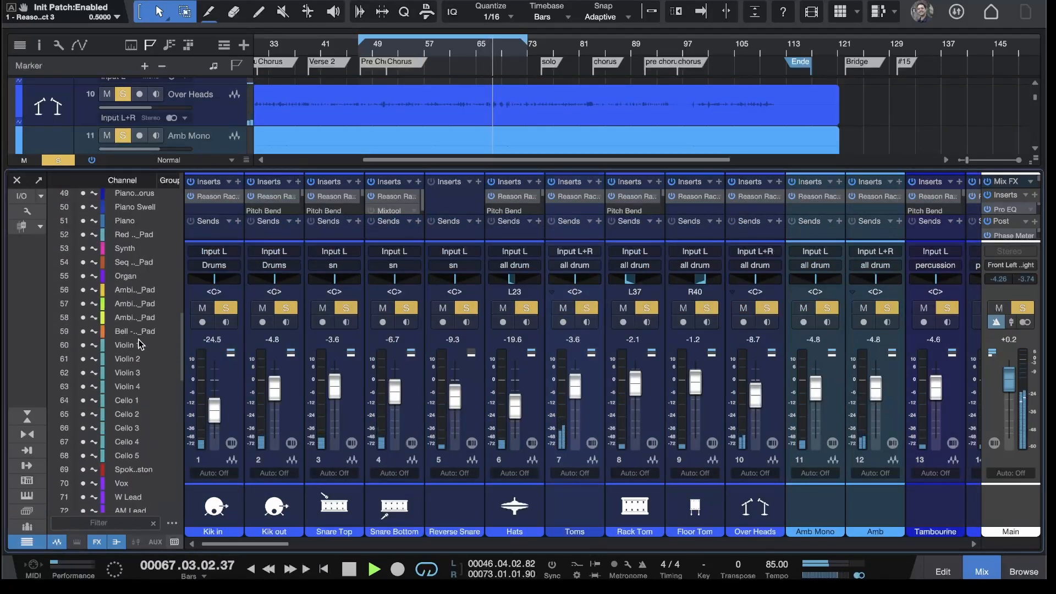
scroll(140, 344, up, 20)
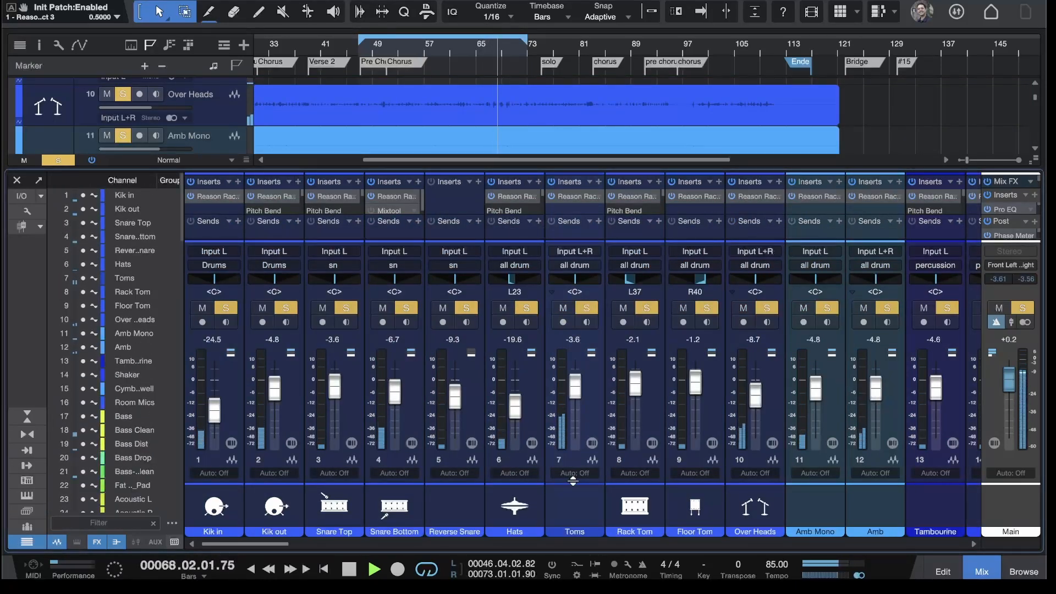
scroll(631, 415, right, 10)
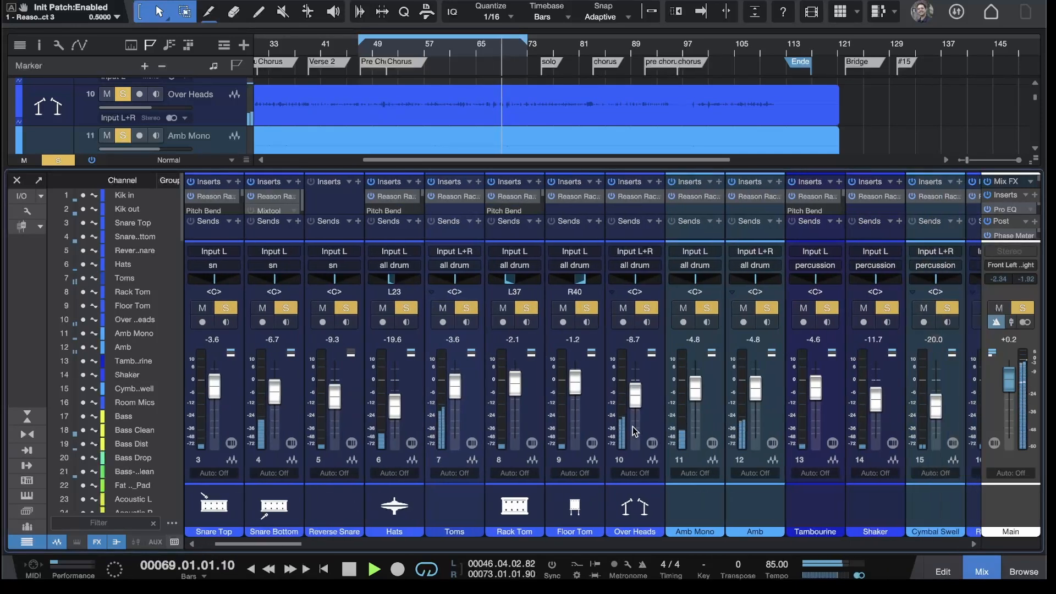
scroll(631, 415, left, 3)
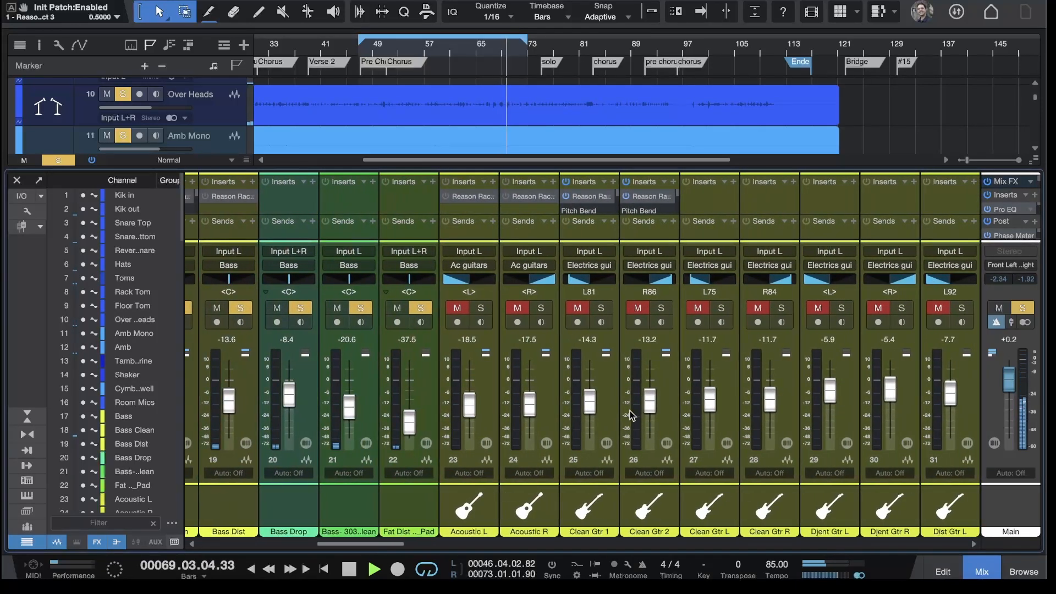
scroll(625, 414, left, 4)
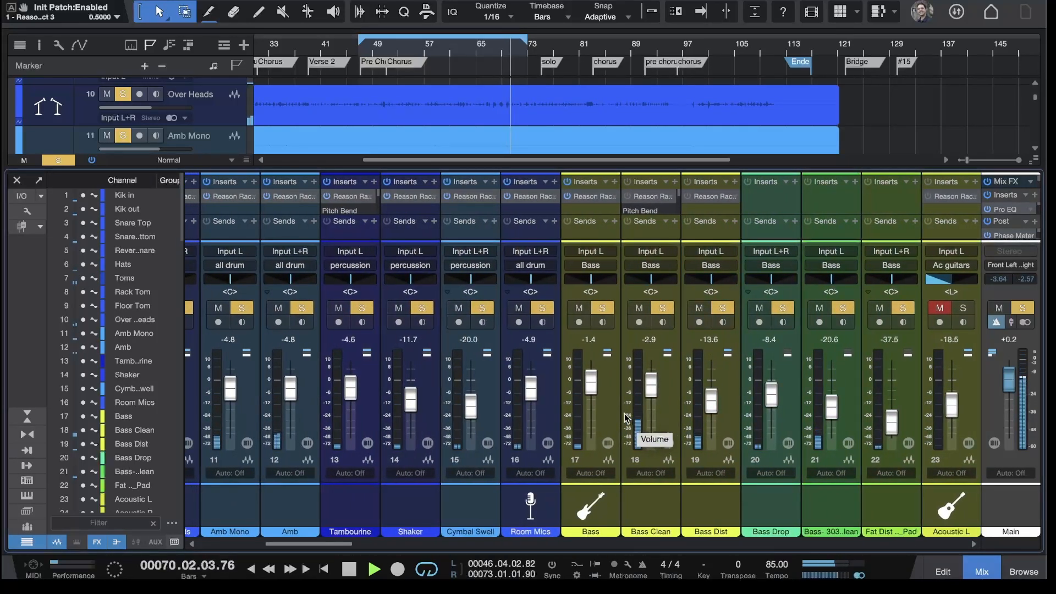
scroll(625, 413, right, 20)
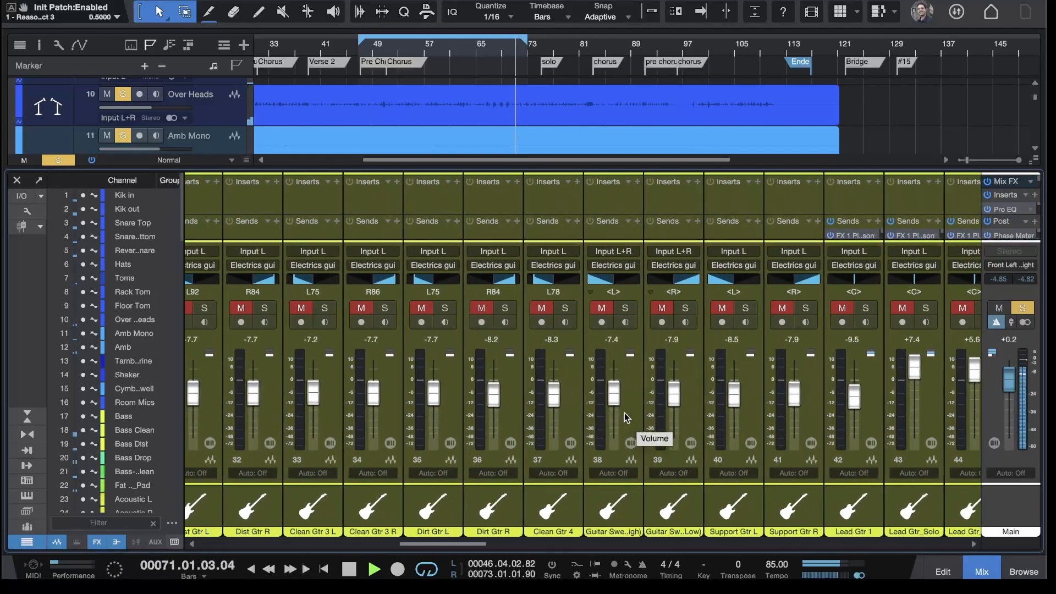
scroll(640, 417, right, 10)
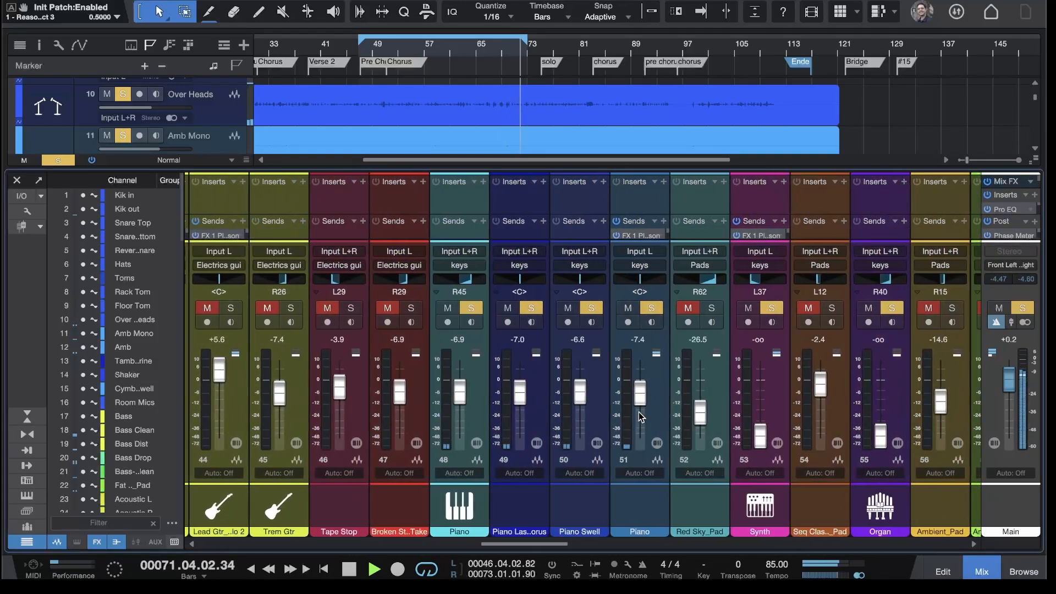
scroll(639, 417, right, 4)
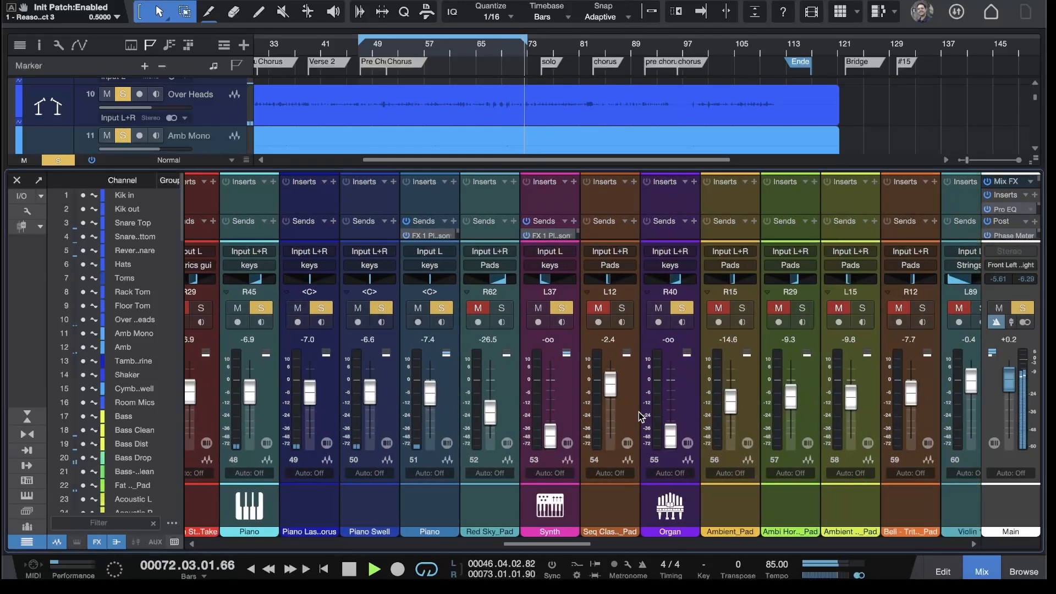
scroll(639, 417, left, 3)
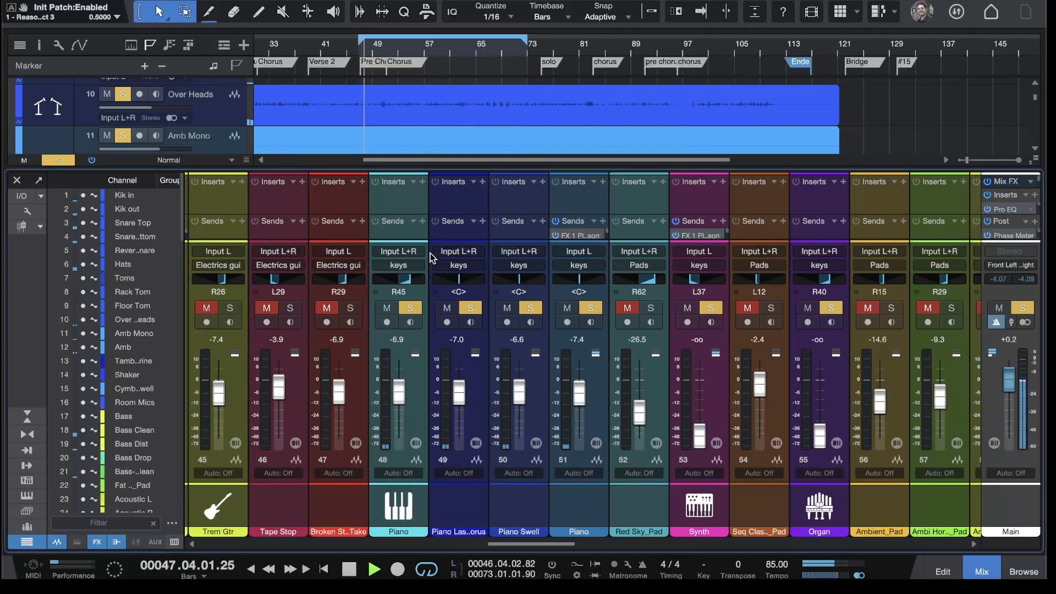
Step: Select the last-chorus piano, piano swell and mono piano channels in turn to check their tracks
click(422, 401)
click(480, 401)
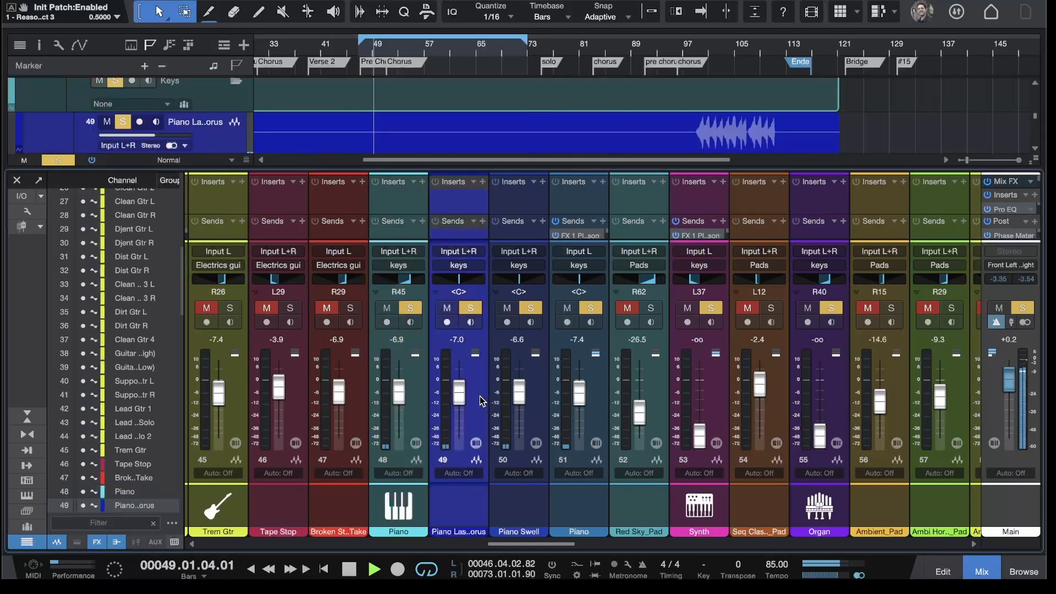
click(541, 403)
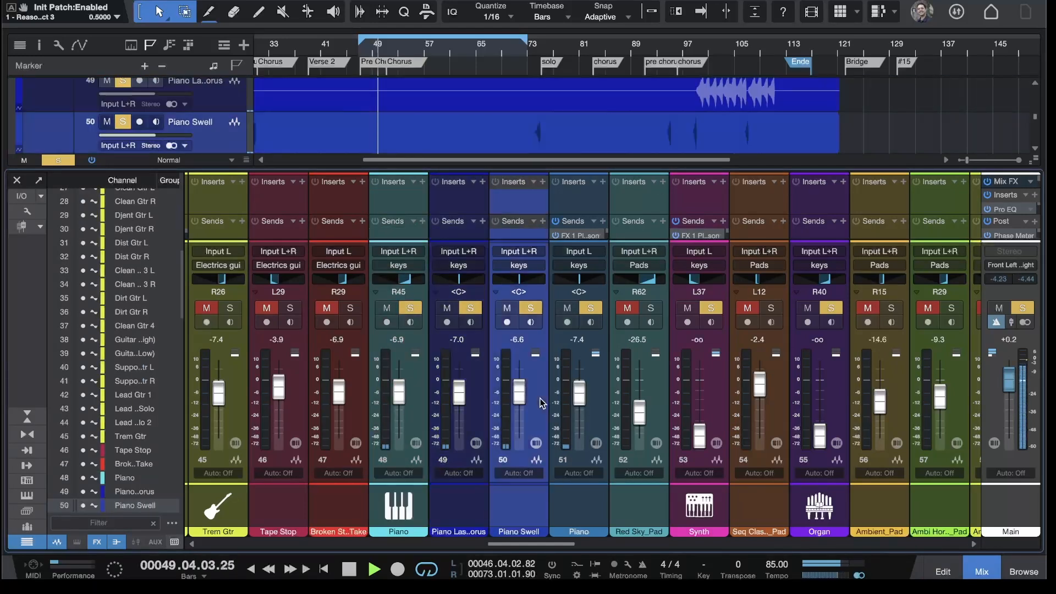
click(603, 400)
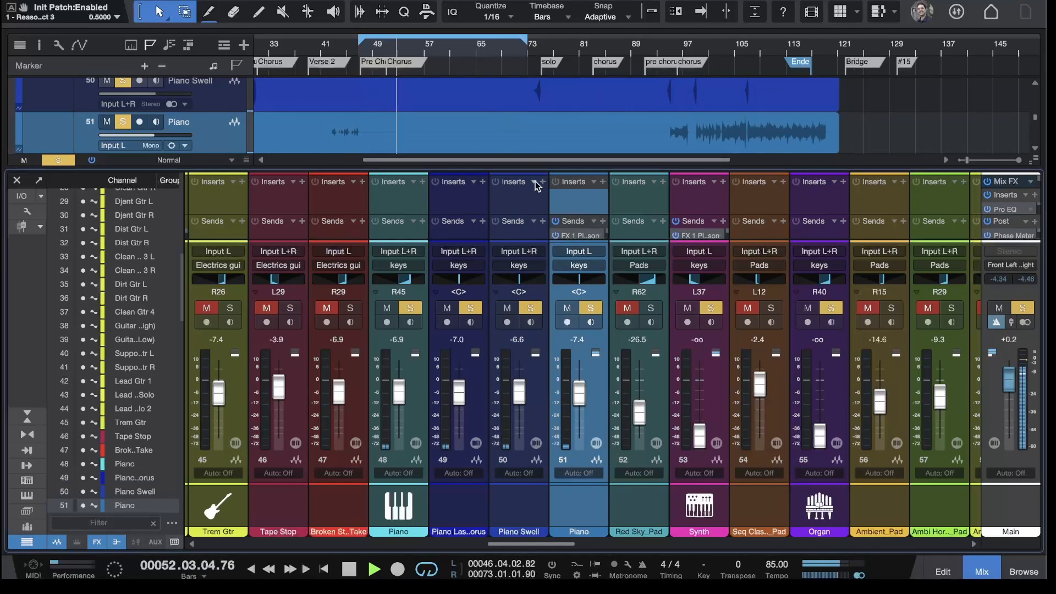
Step: Enlarge the arrangement and examine where the piano, guitar, synth and pad tracks contain audio
drag(525, 168, 524, 252)
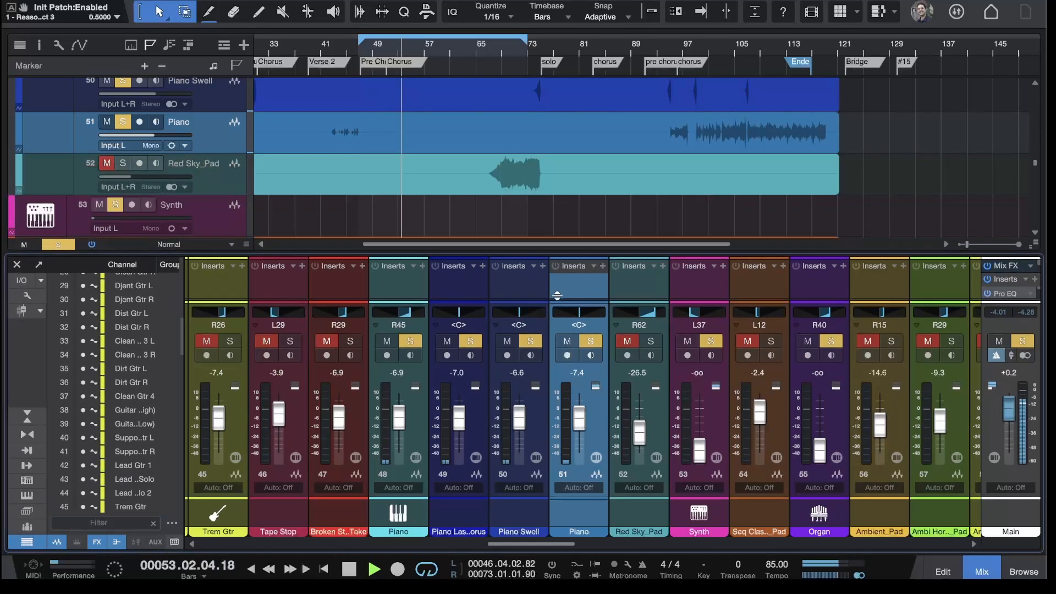
scroll(574, 162, up, 3)
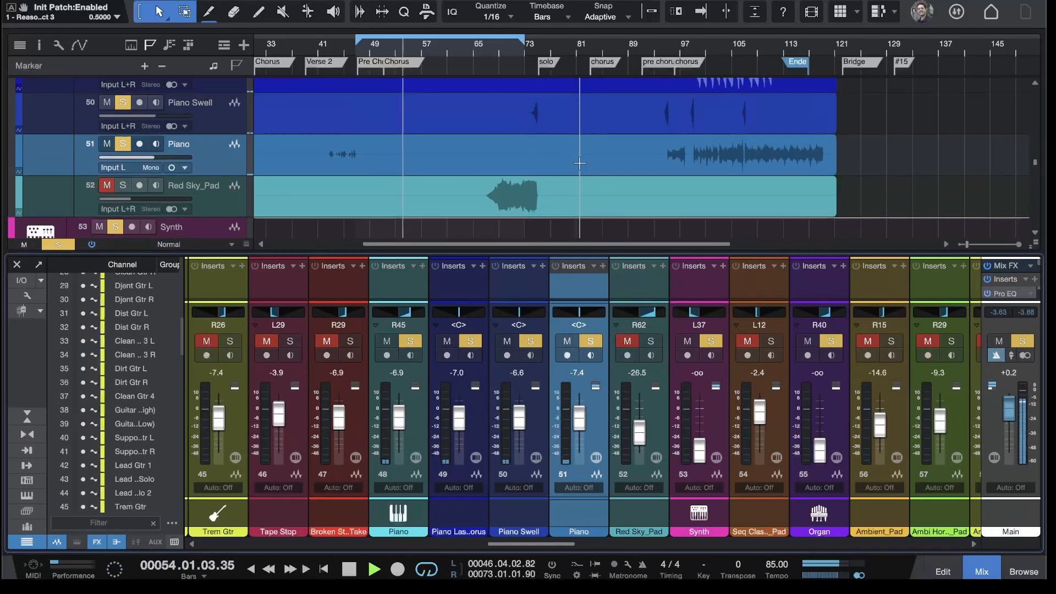
scroll(579, 163, down, 5)
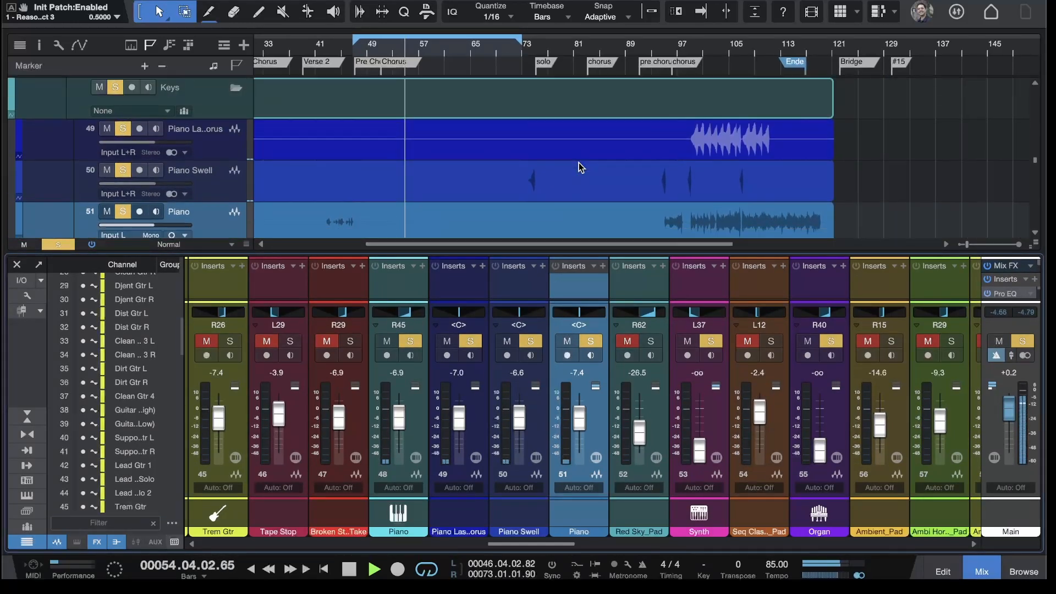
scroll(579, 162, up, 1)
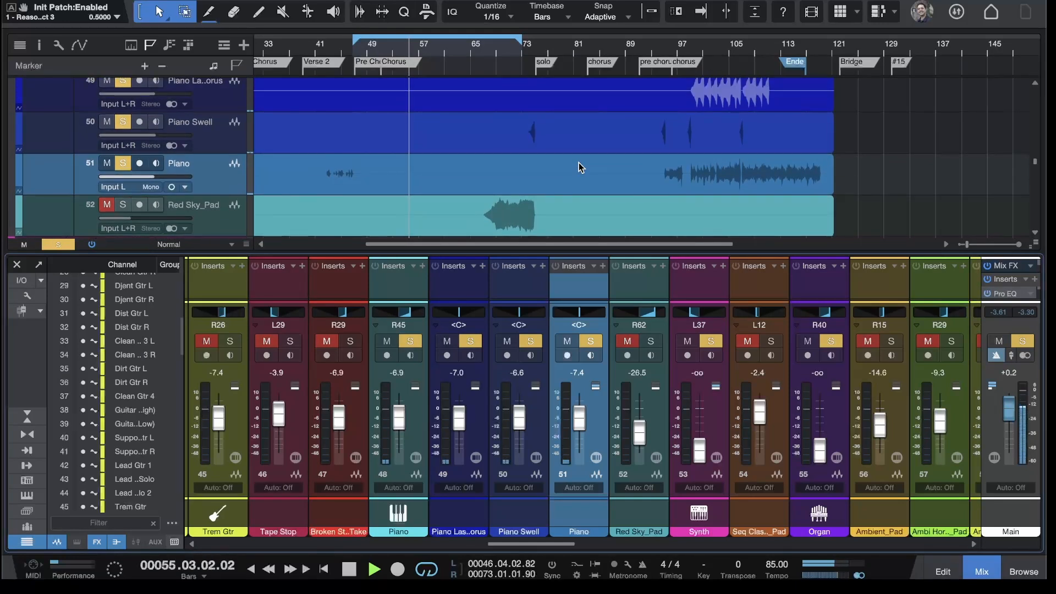
scroll(358, 165, up, 4)
scroll(357, 165, up, 3)
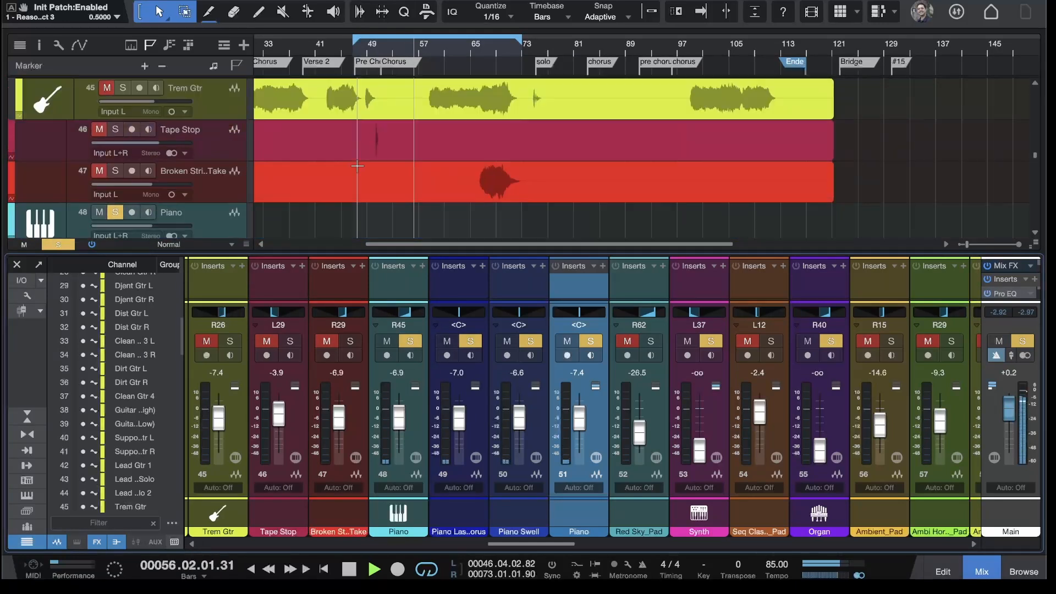
scroll(357, 166, down, 6)
scroll(357, 166, down, 3)
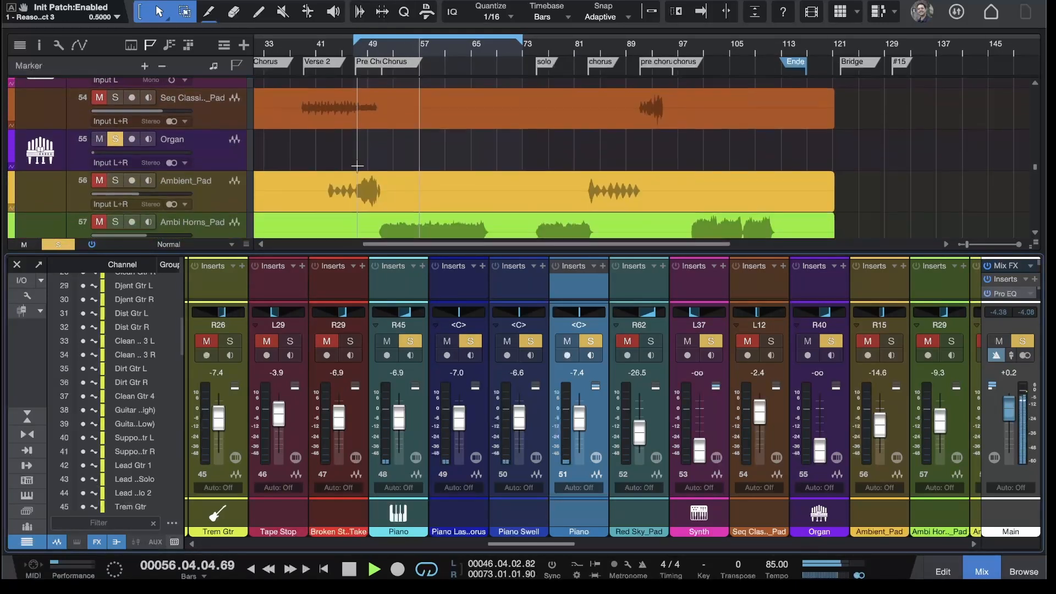
scroll(357, 166, up, 4)
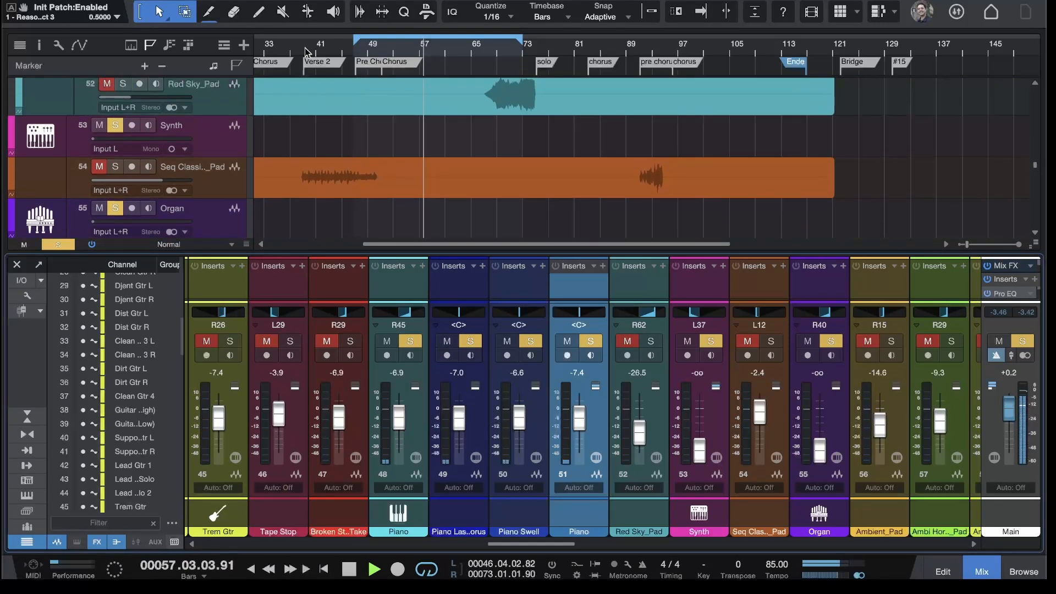
Step: Play from Verse 2, extend the loop's start back to that marker, and select the last-chorus piano channel
click(305, 53)
drag(355, 40, 302, 43)
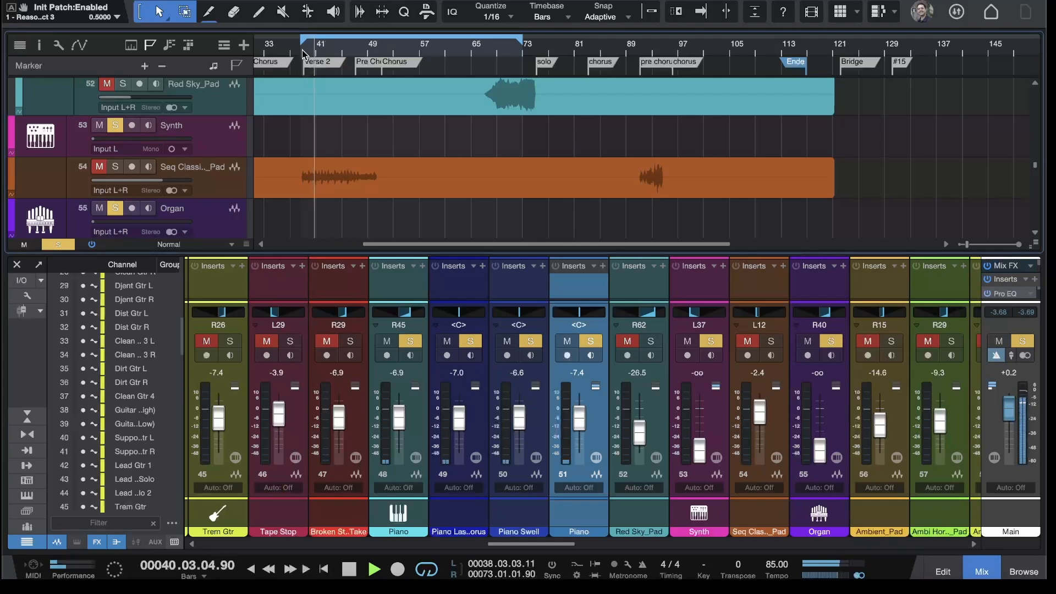
click(472, 425)
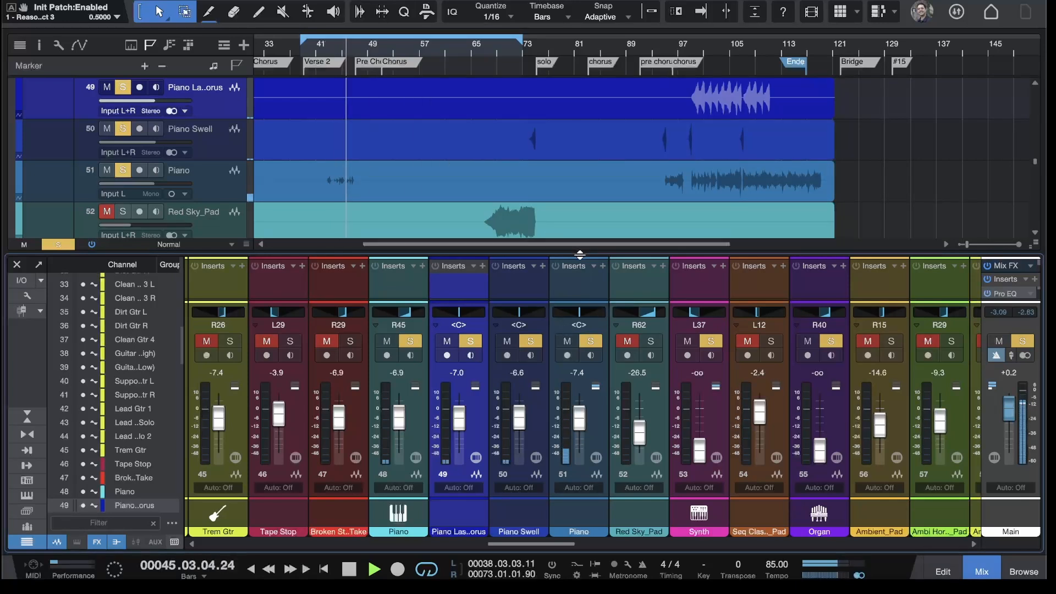
Step: Enlarge the mixer and inspect the plate reverb rack fed by the mono piano's FX 1 send
drag(581, 252, 597, 136)
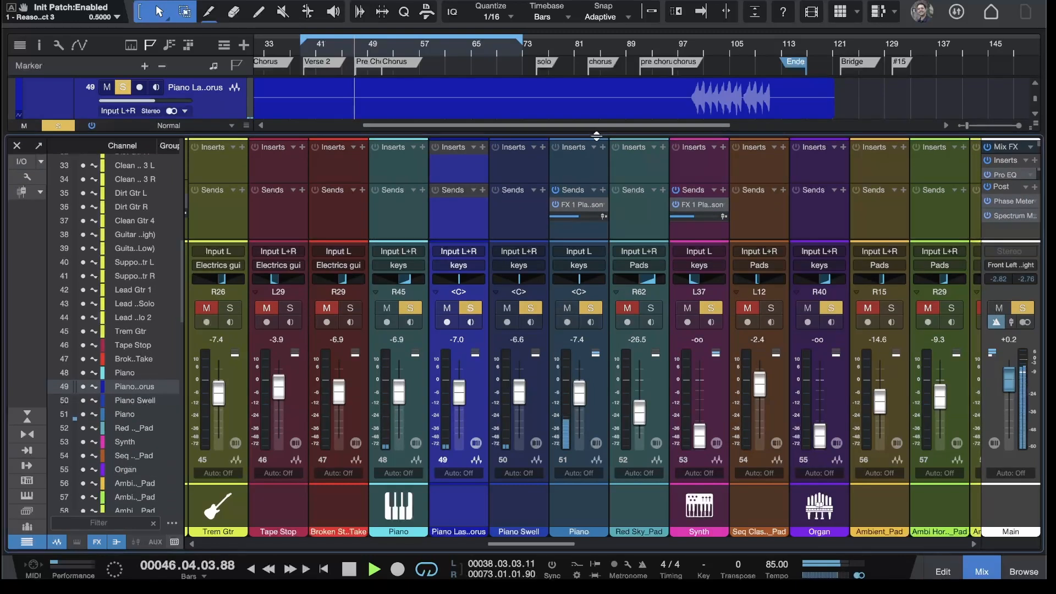
double_click(569, 205)
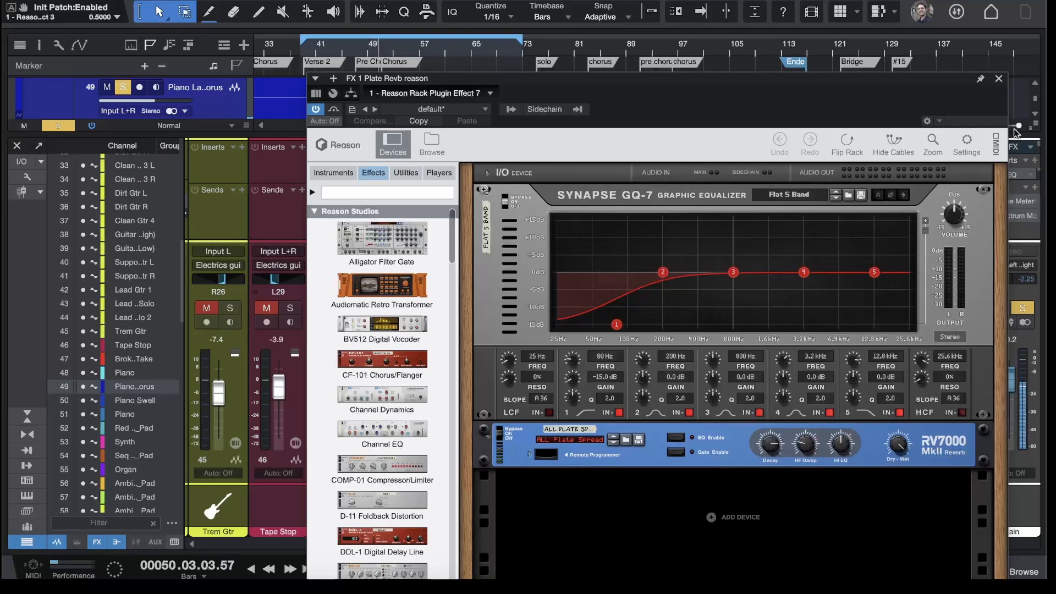
click(999, 79)
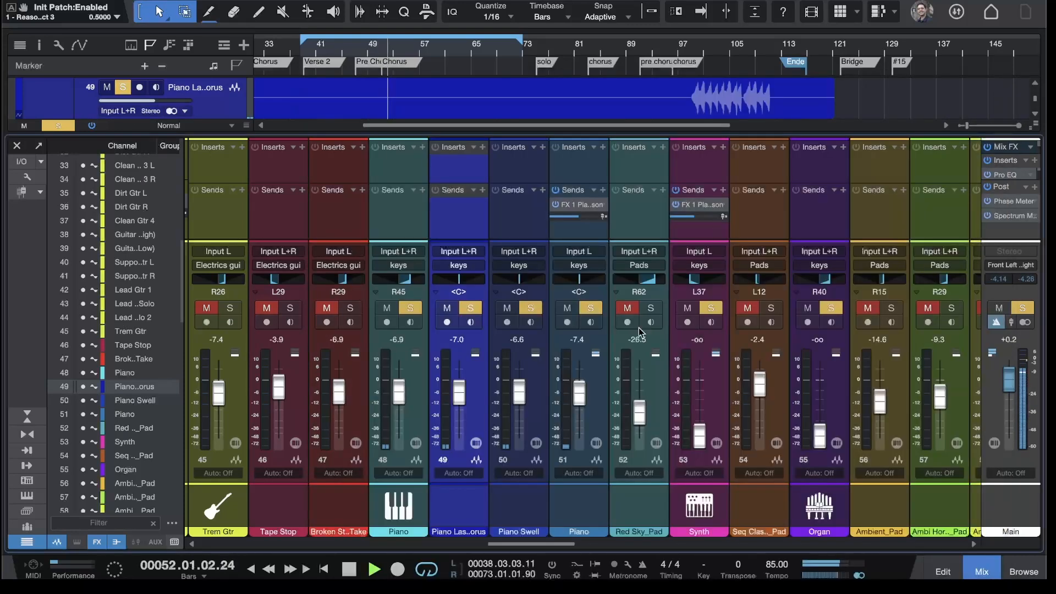
Step: Replay the piano part from about bar 43 and compare it with the FX 1 plate reverb send muted and active
scroll(418, 104, down, 3)
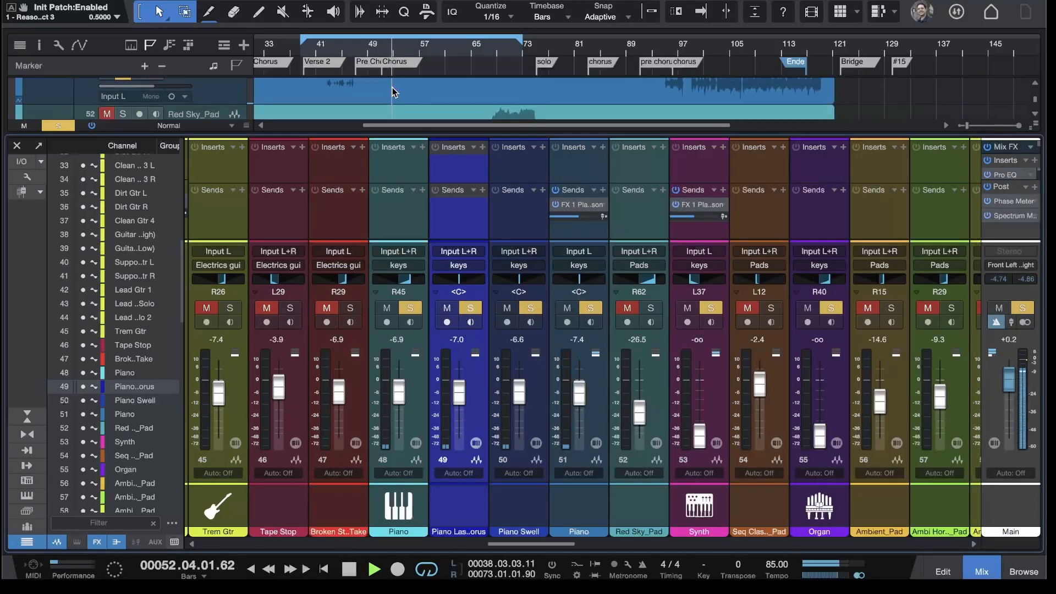
click(329, 50)
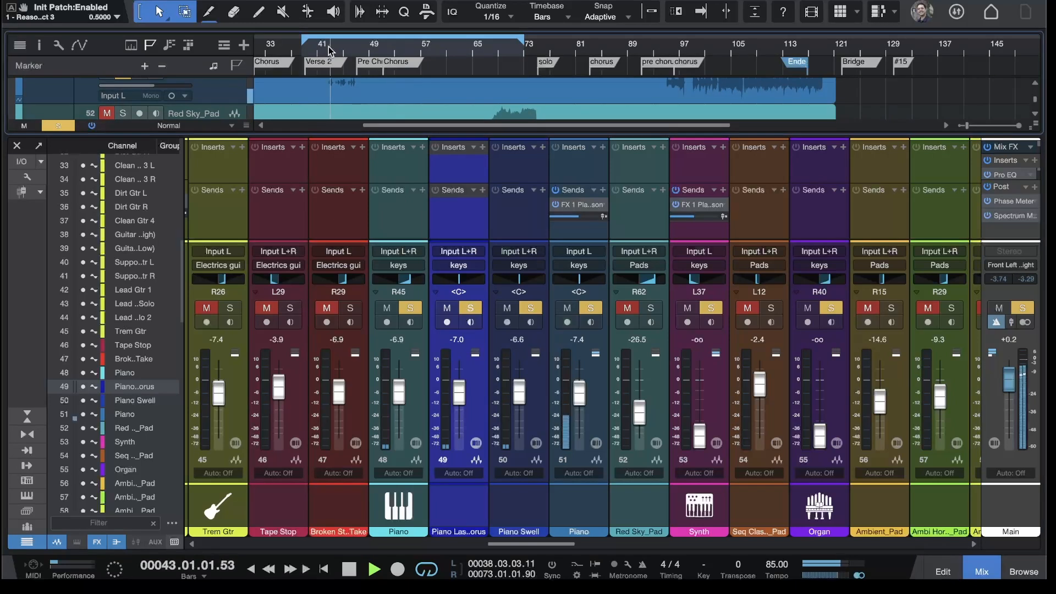
click(556, 205)
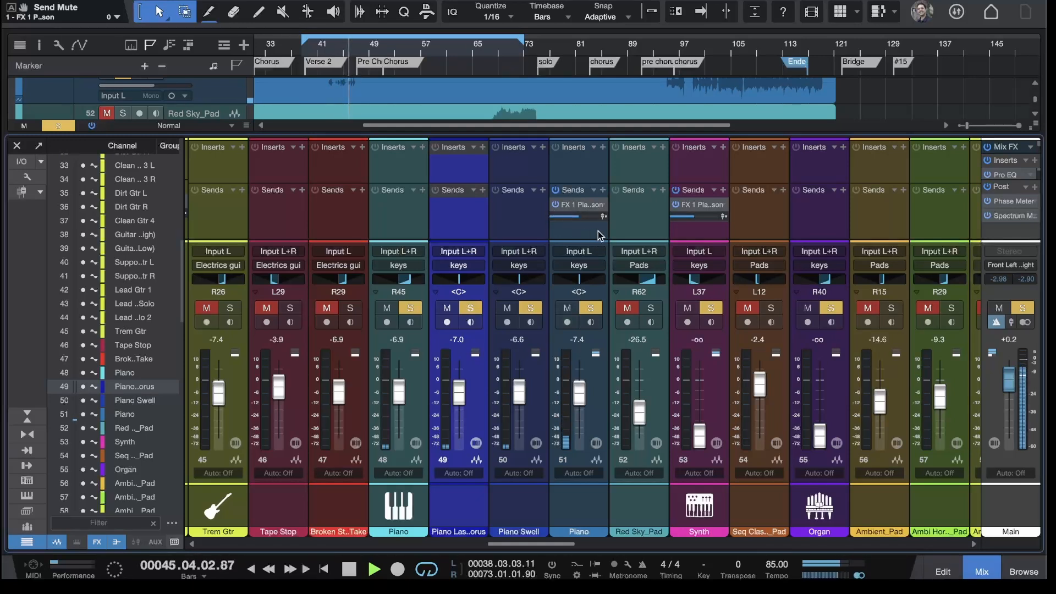
Step: In the keys bus's Reason Rack, hide the device browser and set GQ-7 band 5 to about 7.2 kHz and 1.2 dB
scroll(599, 236, right, 2)
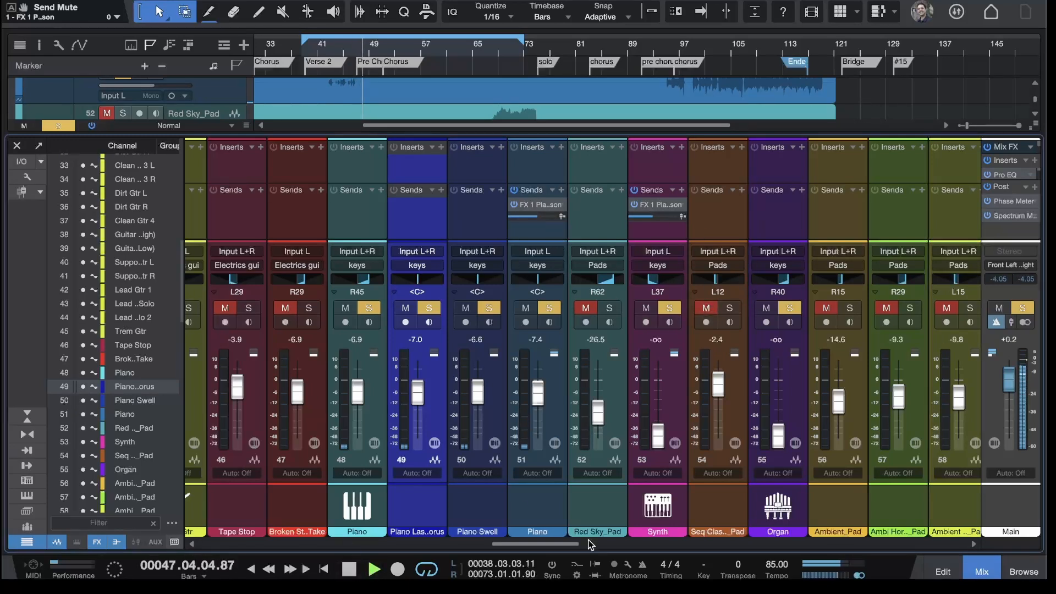
scroll(753, 416, right, 15)
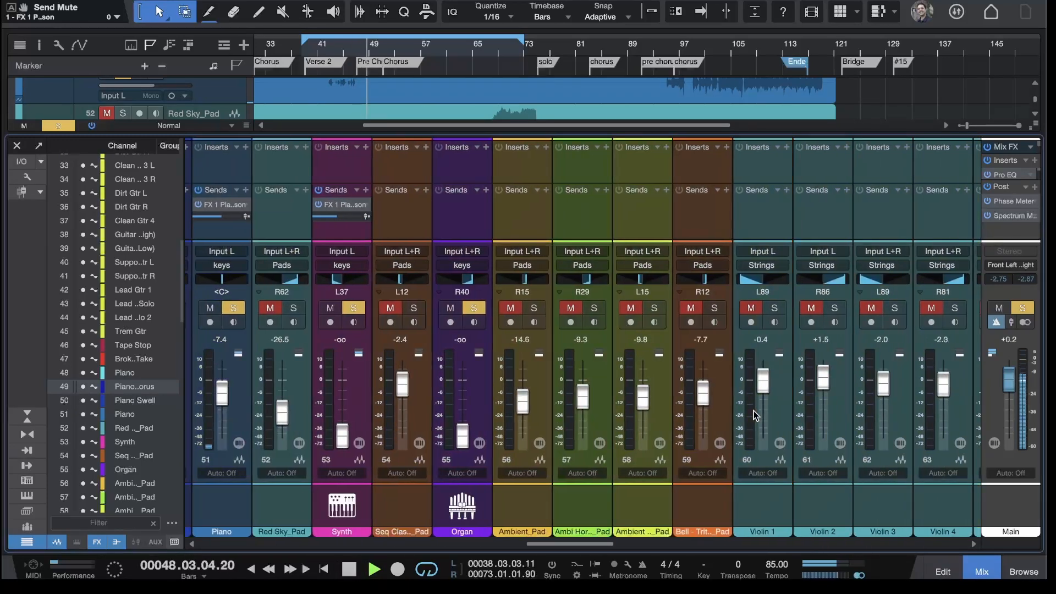
scroll(724, 394, right, 8)
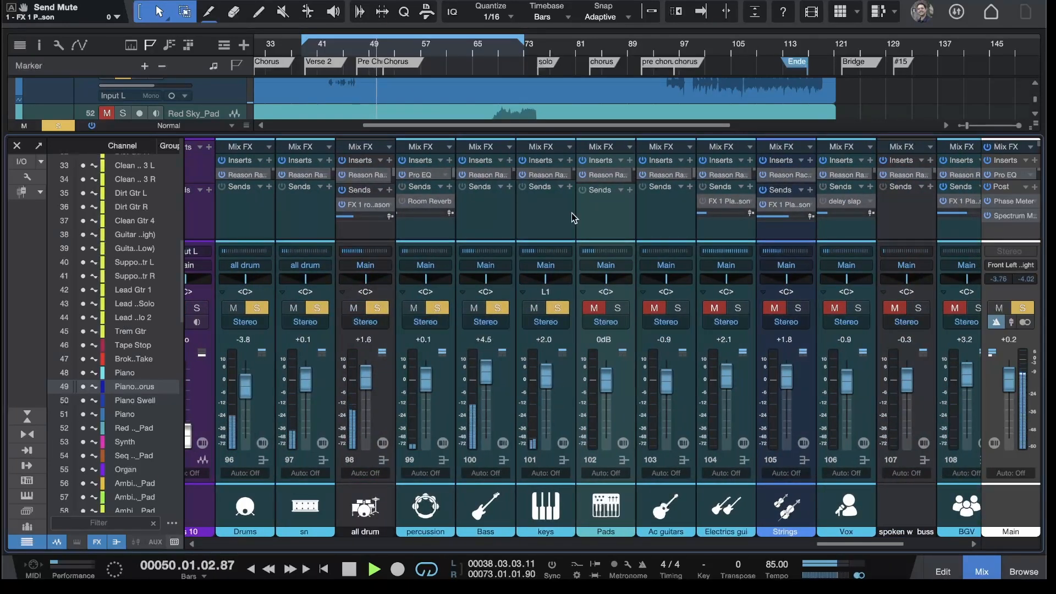
click(542, 175)
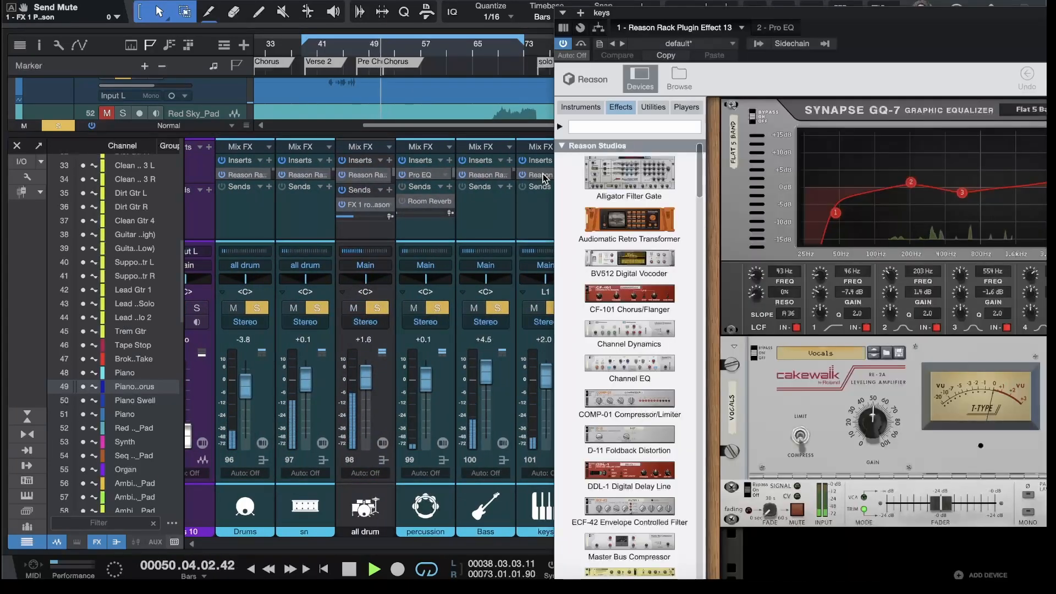
drag(208, 1, 335, 0)
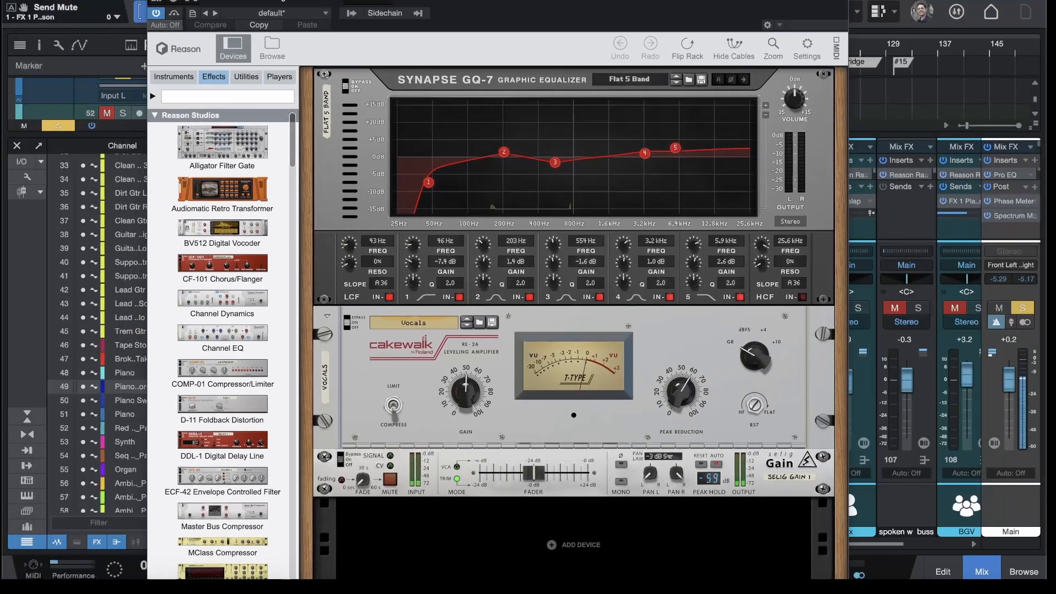
click(233, 49)
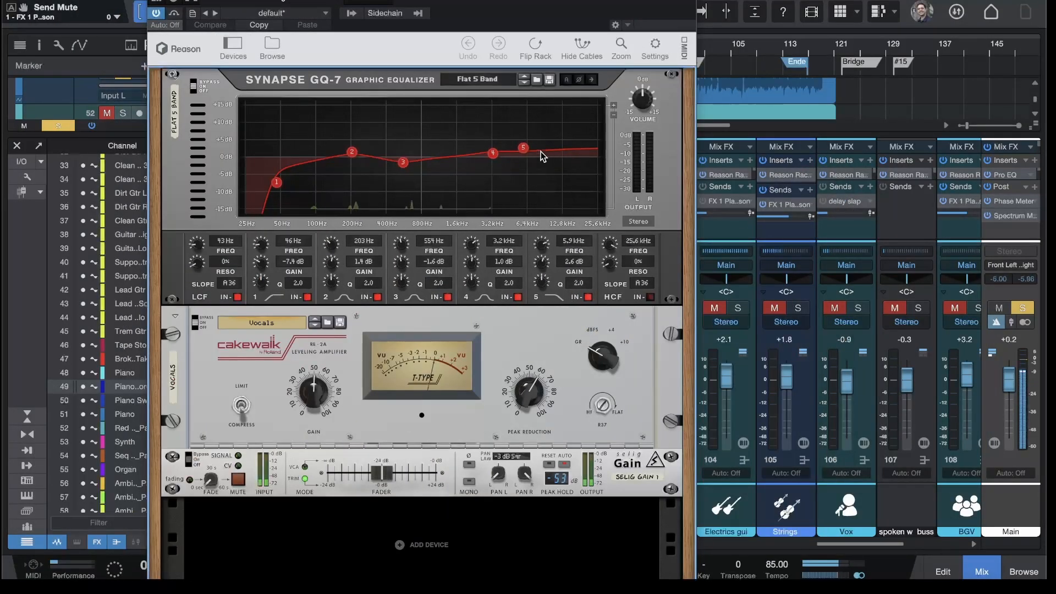
mouse_move(523, 148)
mouse_down()
mouse_move(544, 157)
mouse_move(535, 155)
mouse_up()
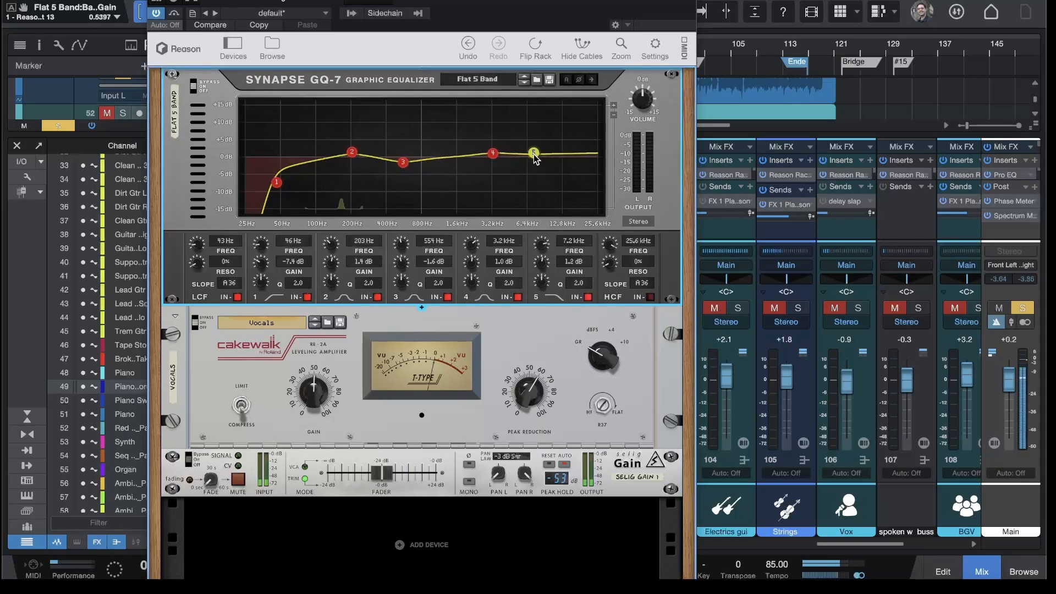
Step: Replay the piano from about bar 43 to audition the keys bus's effects, and close the rack
drag(448, 2, 1045, 1)
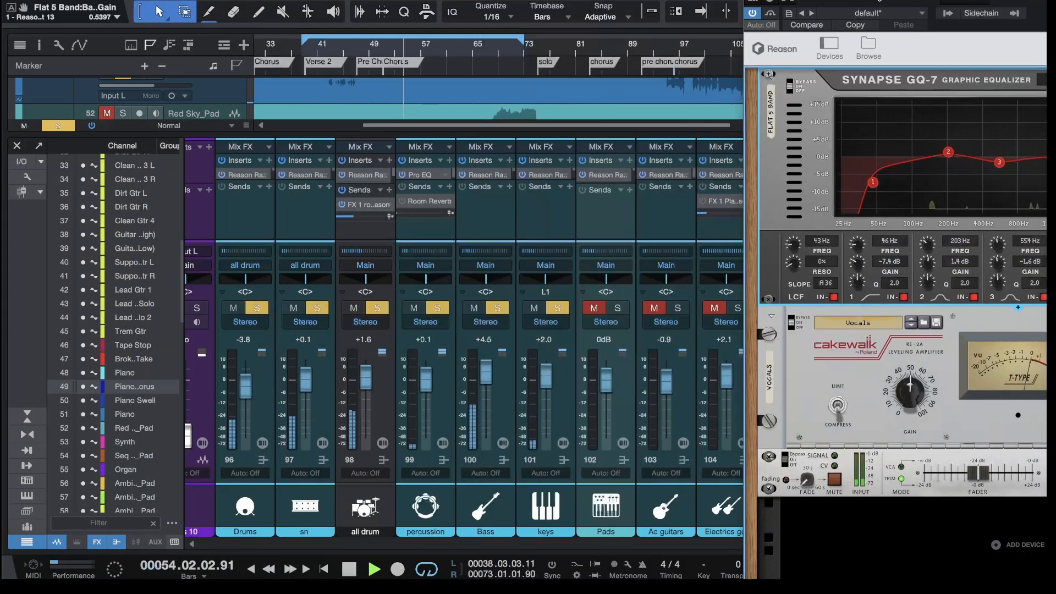
click(327, 54)
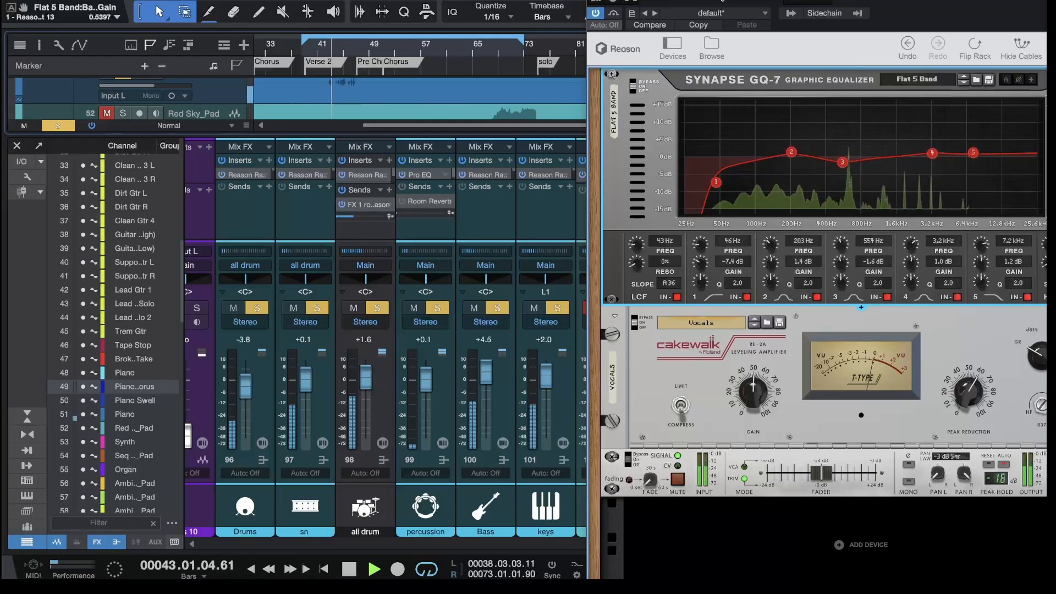
drag(870, 2, 583, 2)
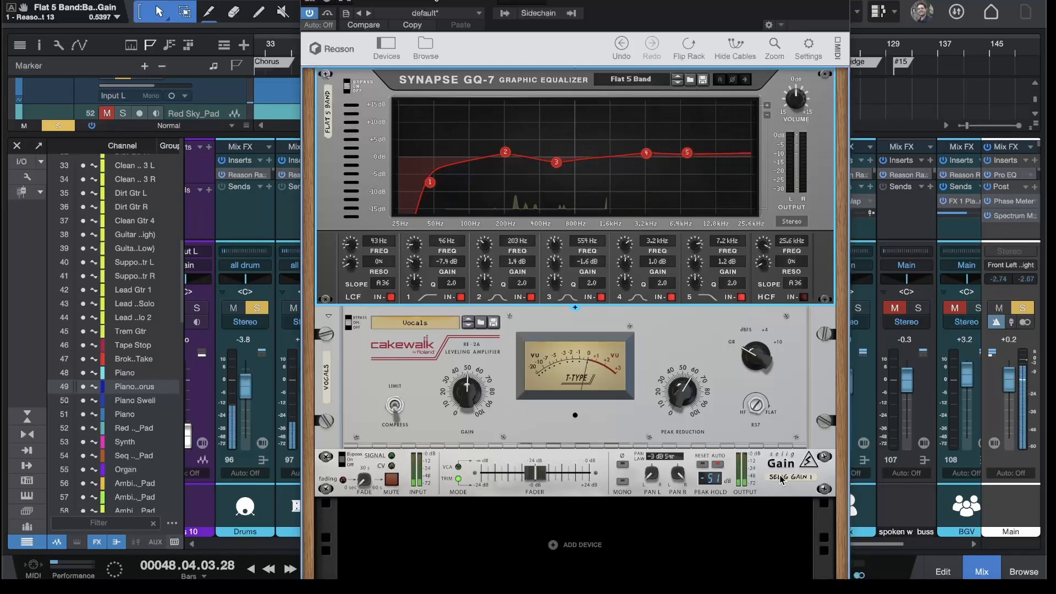
drag(364, 0, 635, 91)
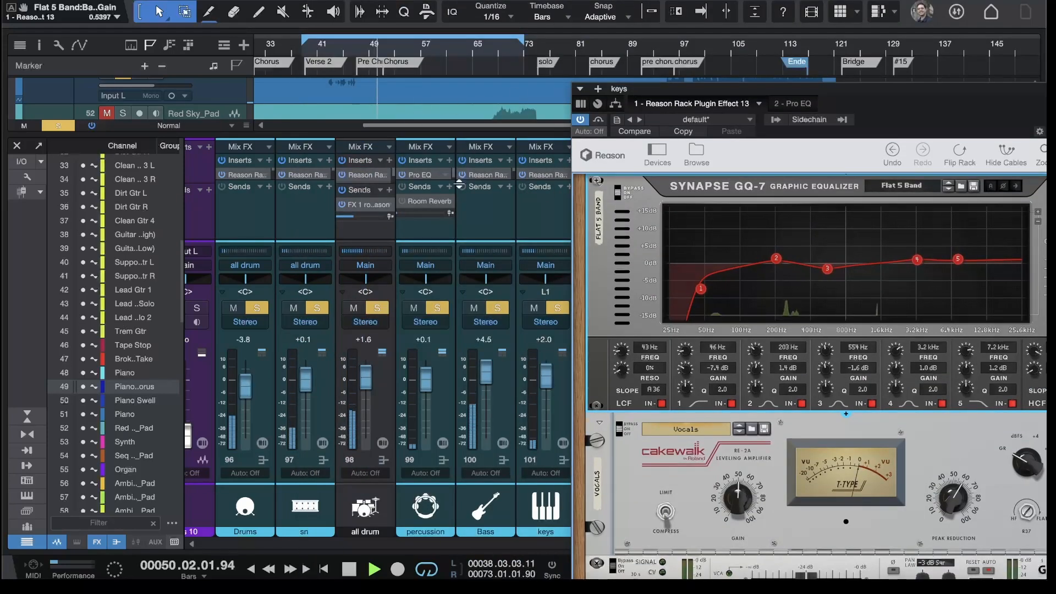
drag(810, 93, 510, 70)
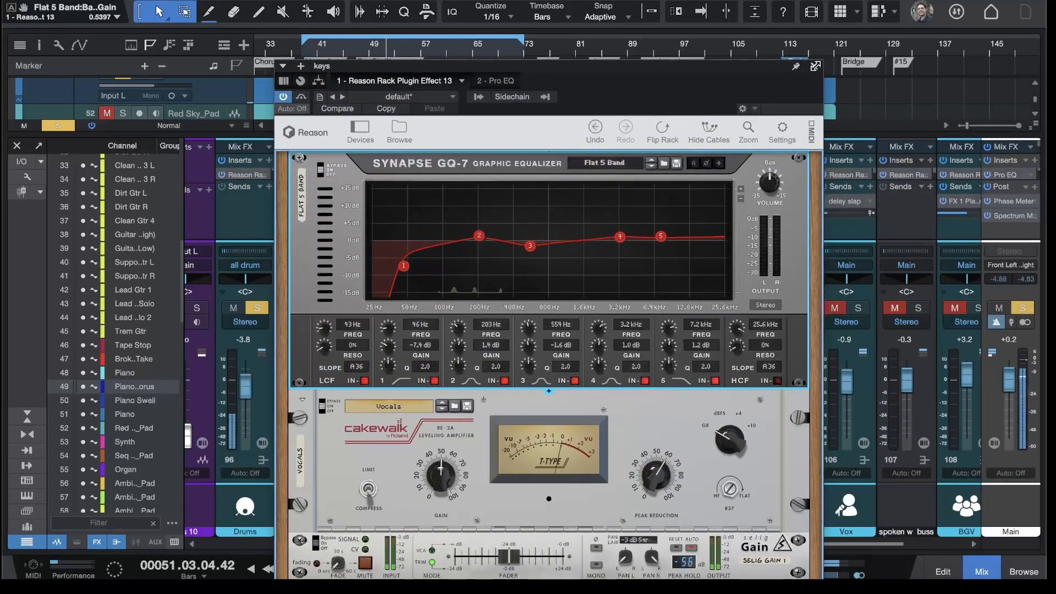
click(813, 67)
Step: Locate the piano, synth and organ channels in the mixer again
scroll(511, 378, left, 15)
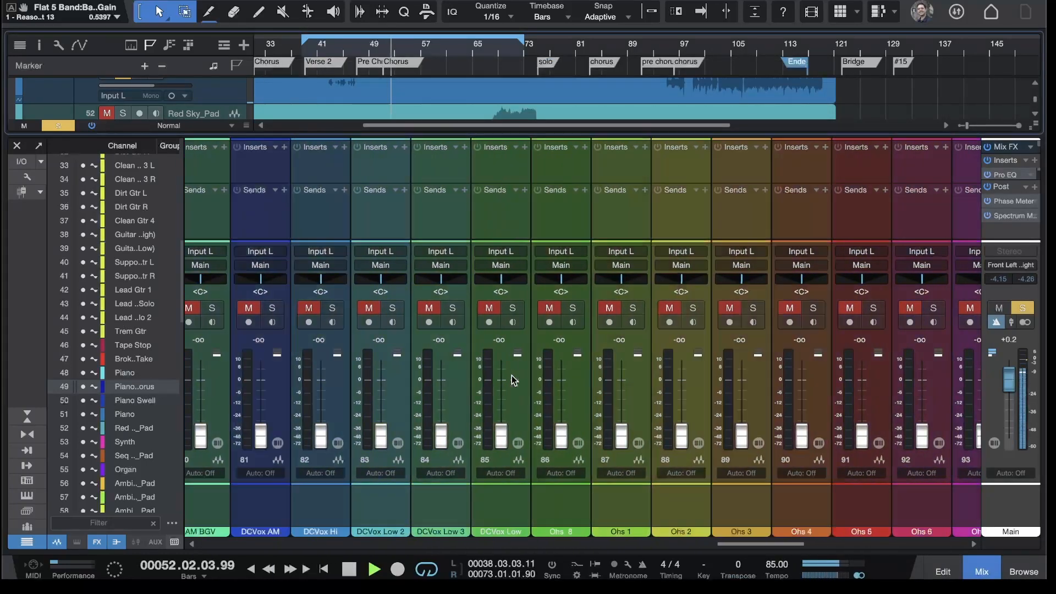
scroll(511, 379, left, 5)
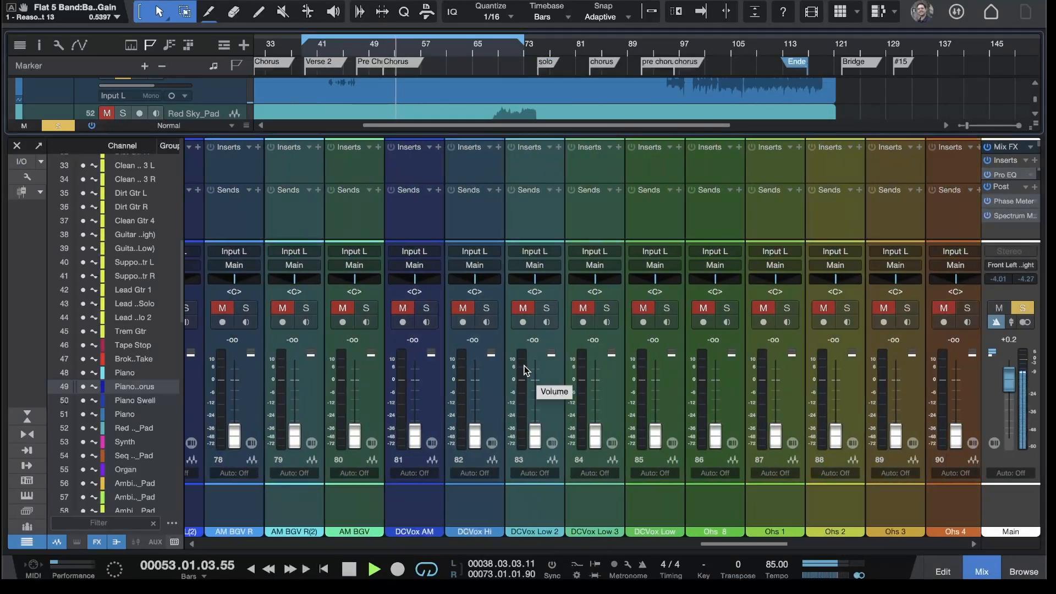
scroll(520, 371, left, 8)
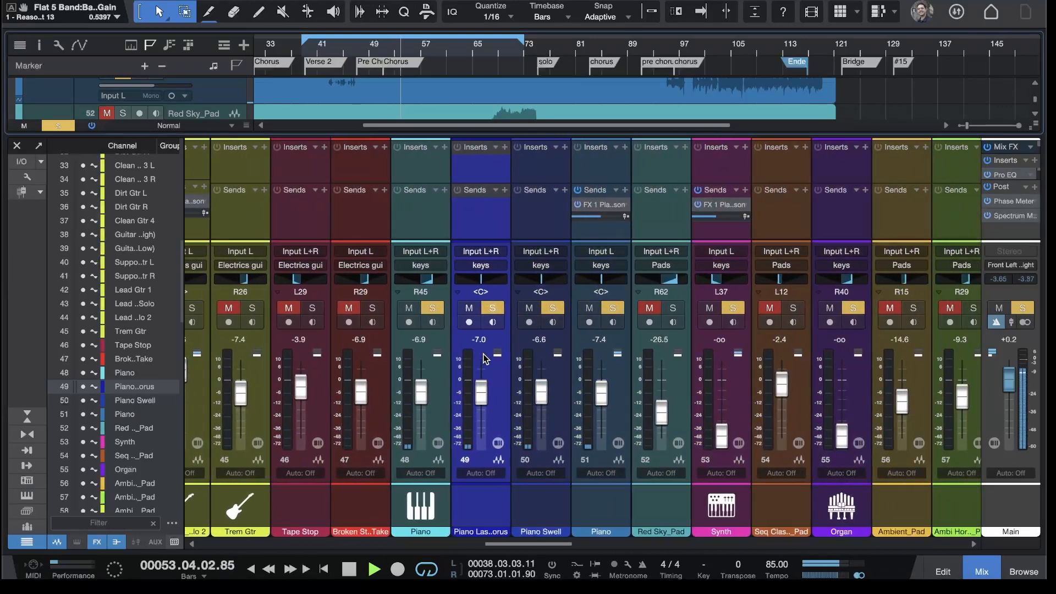
scroll(483, 357, right, 2)
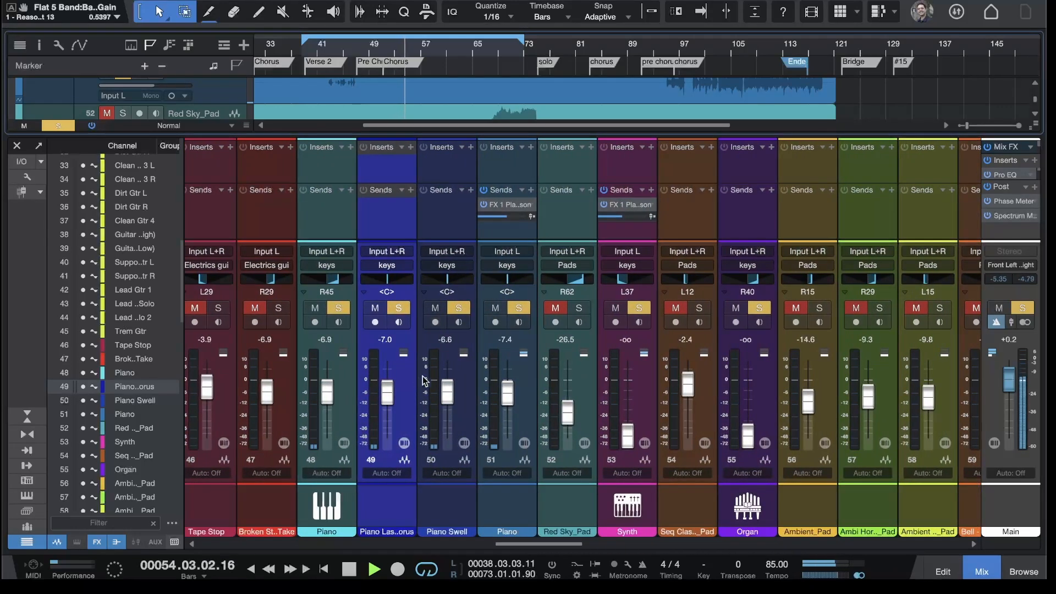
scroll(481, 367, right, 4)
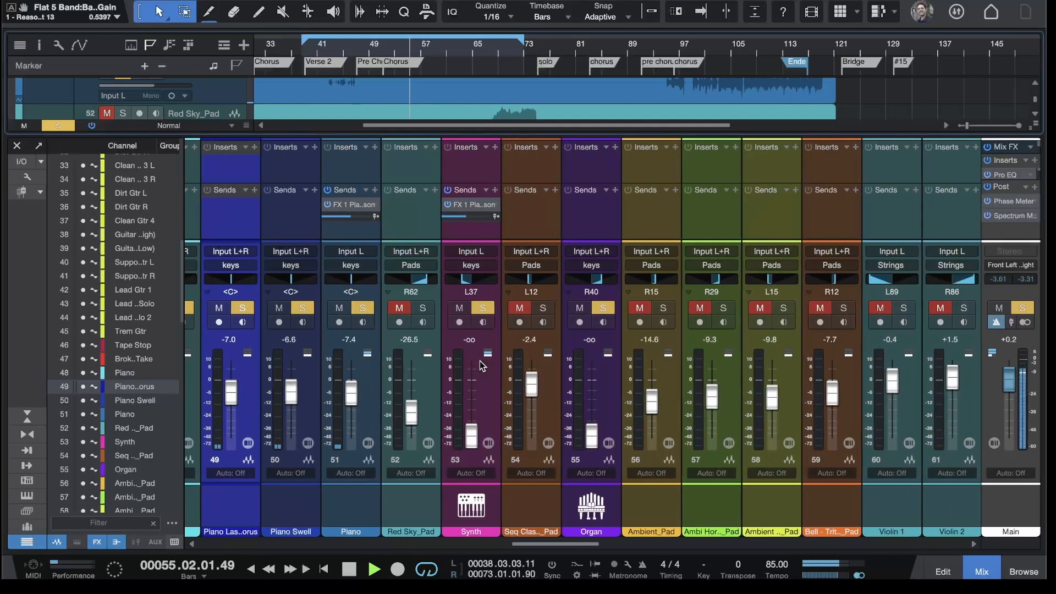
Step: Reorder the mixer so the Seq pad and Red Sky_Pad channels sit directly after the Organ channel
click(434, 397)
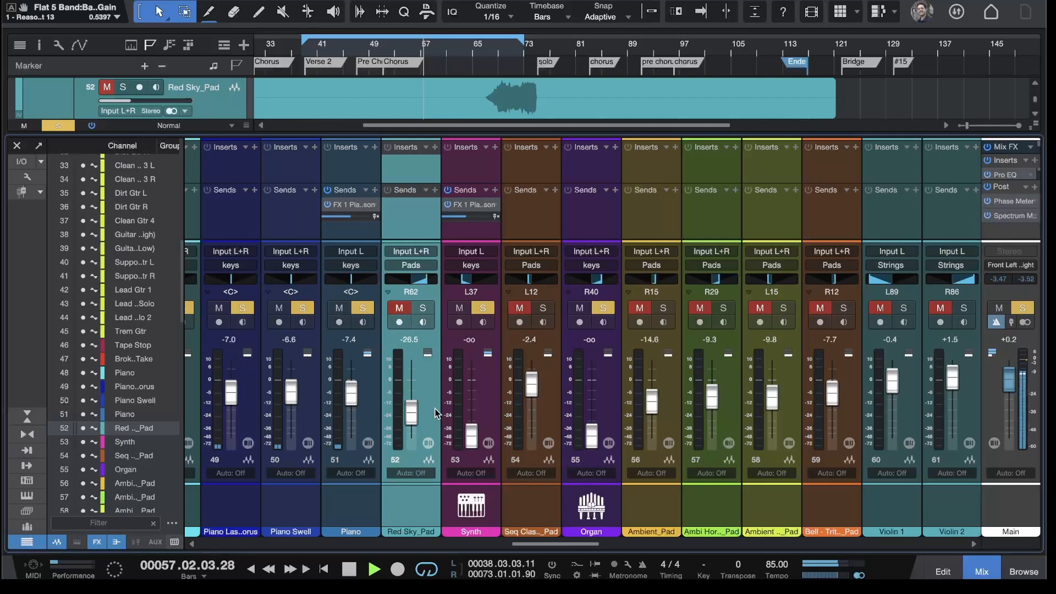
drag(430, 421, 612, 446)
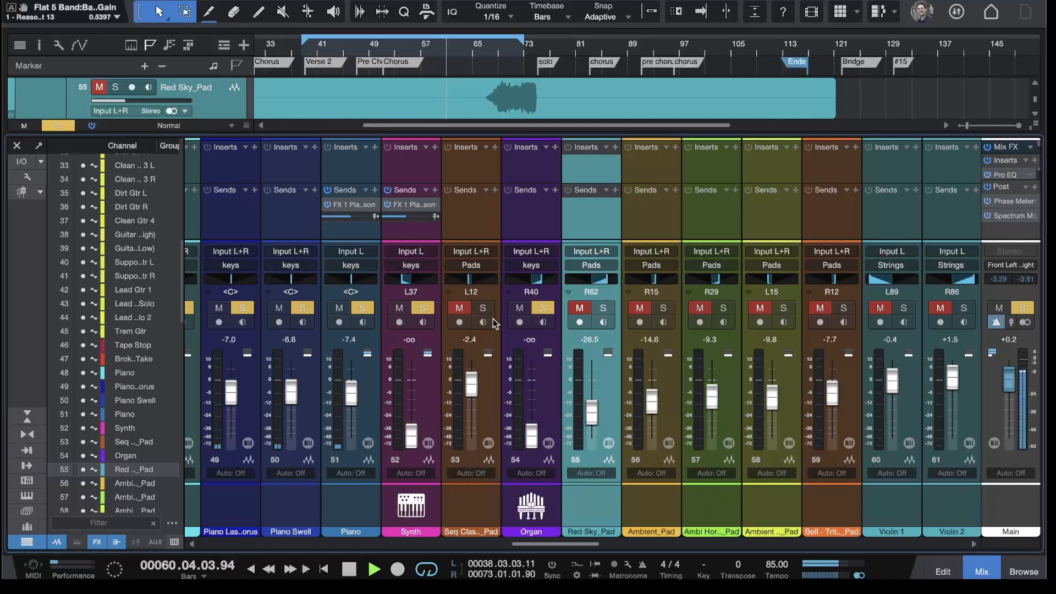
drag(494, 388, 558, 385)
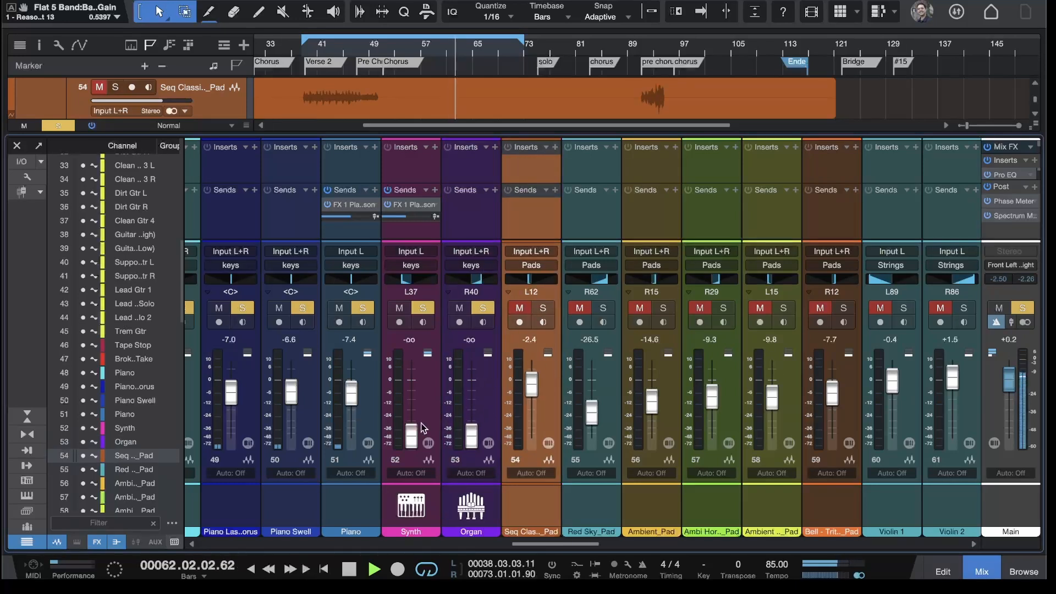
Step: Set the Synth channel's volume to -7.9 dB and select the channel
drag(412, 432, 411, 392)
scroll(464, 379, left, 1)
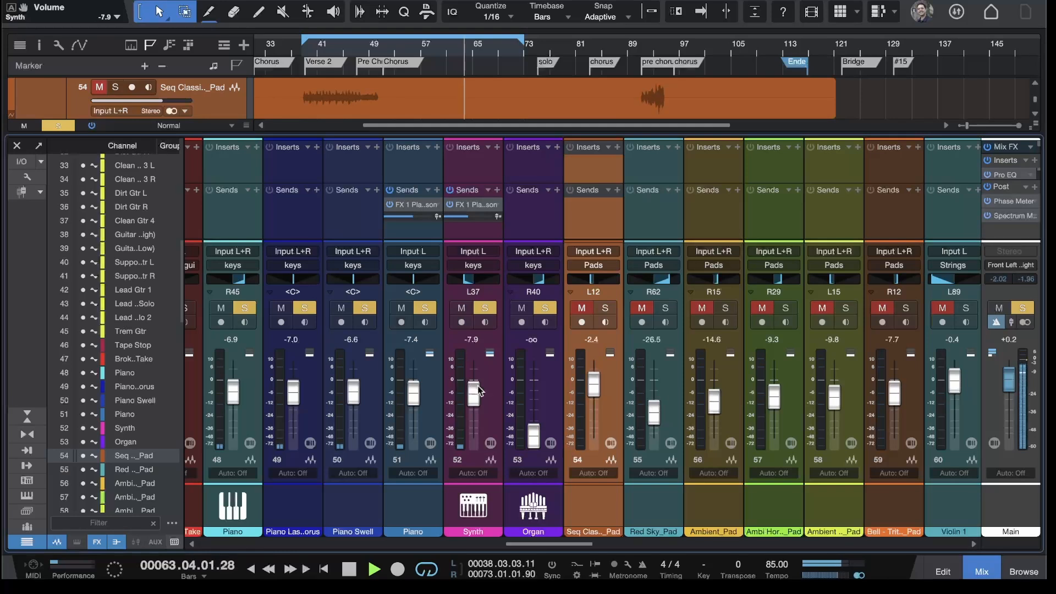
click(490, 393)
Step: Enlarge the arrangement to examine the Synth and Organ tracks, and stop playback
scroll(474, 99, down, 2)
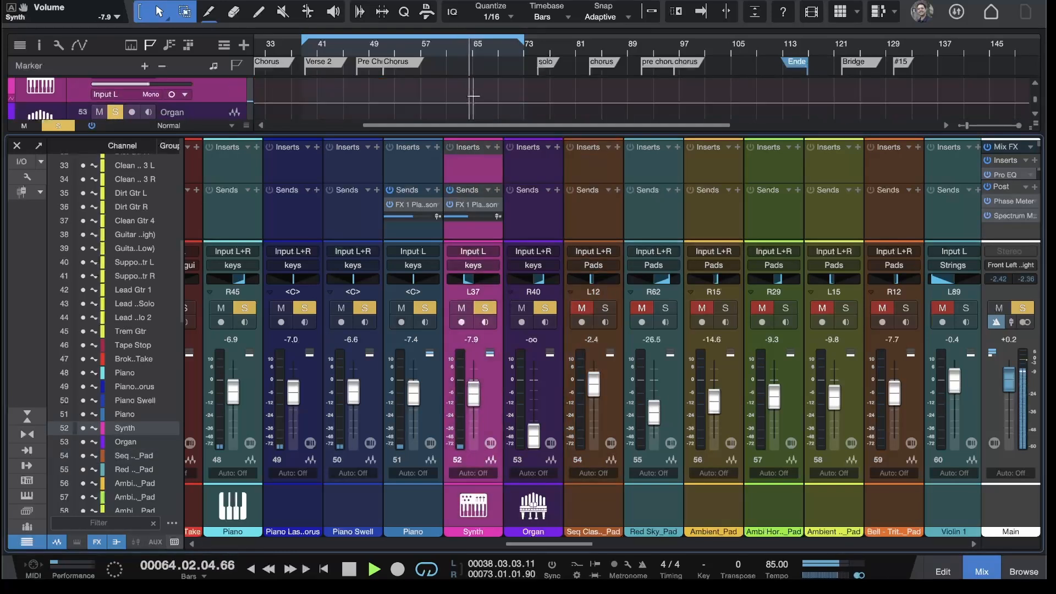
scroll(473, 97, up, 3)
scroll(473, 96, down, 1)
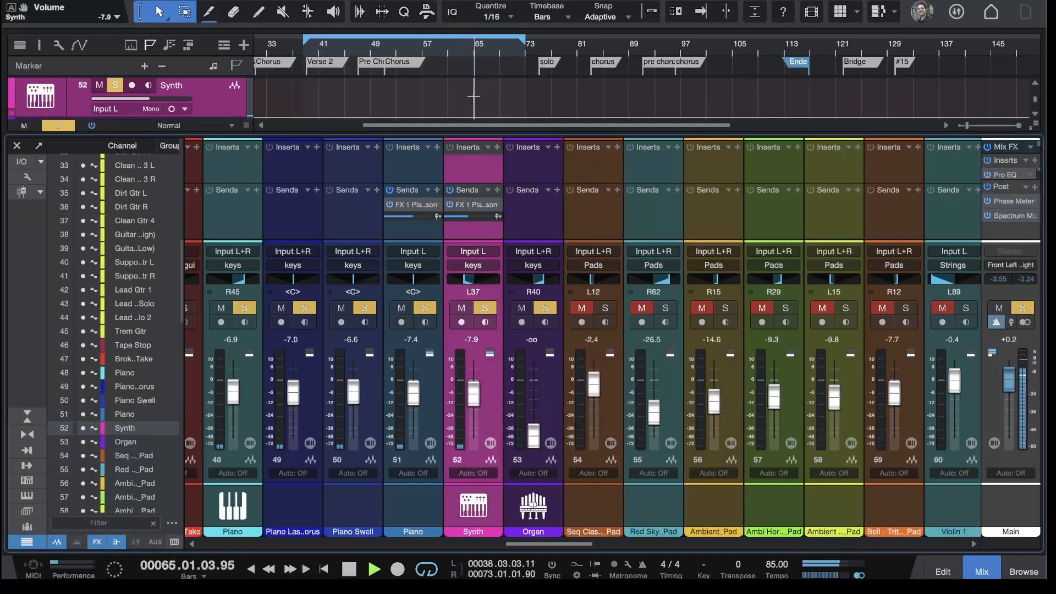
drag(471, 135, 471, 251)
scroll(480, 187, up, 1)
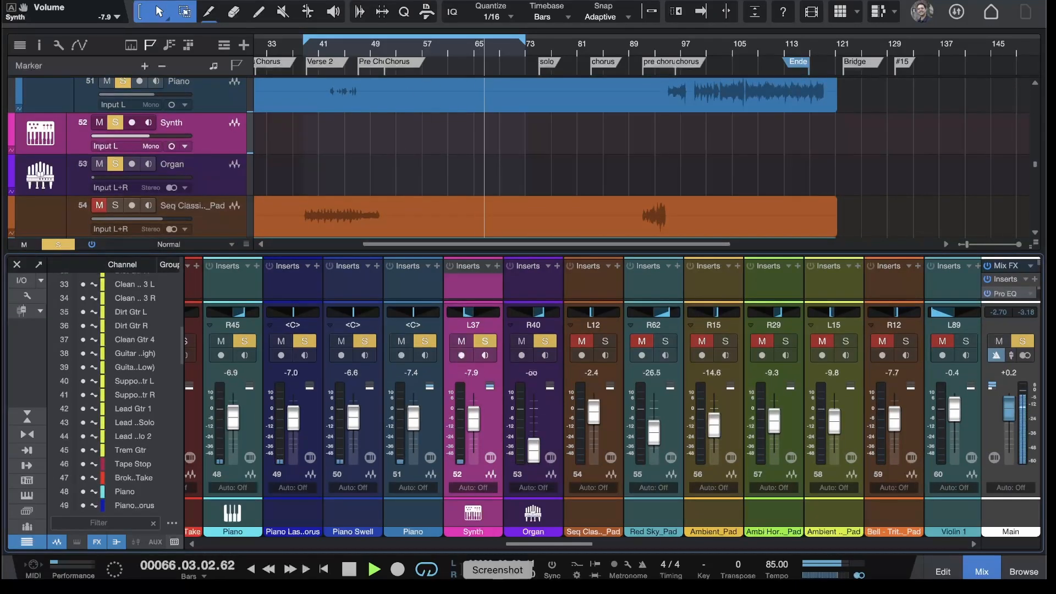
click(351, 570)
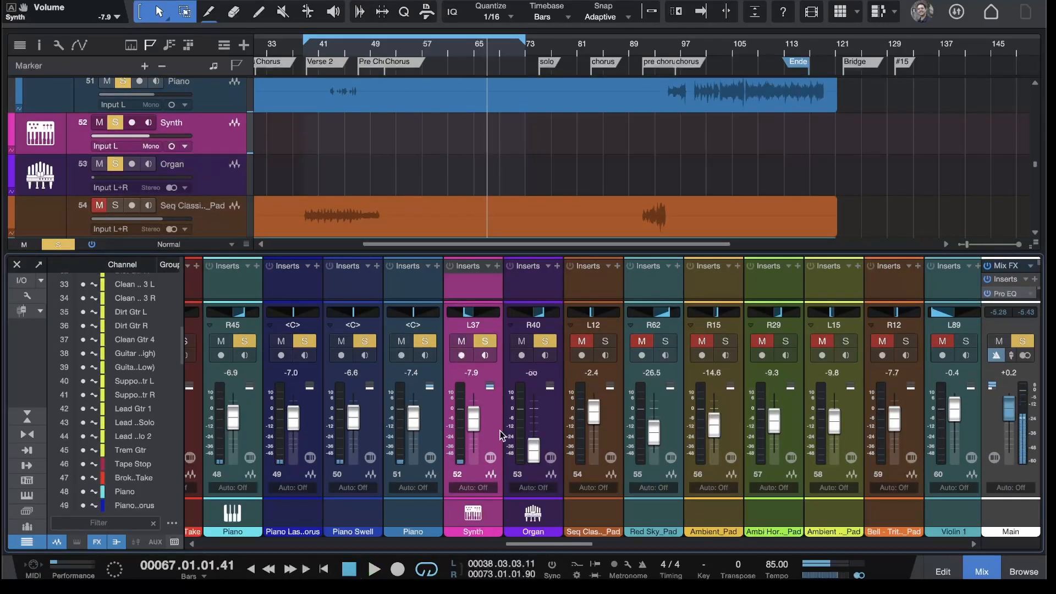
Step: Hide the Synth and Organ tracks together, and select the orange Seq pad track
click(210, 135)
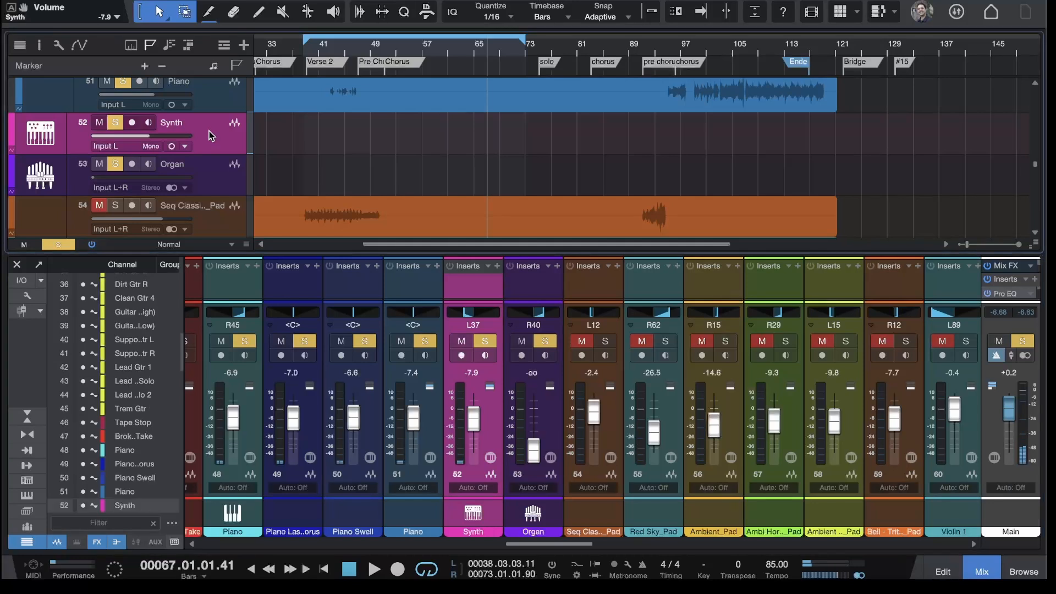
shift+click(211, 172)
right_click(211, 173)
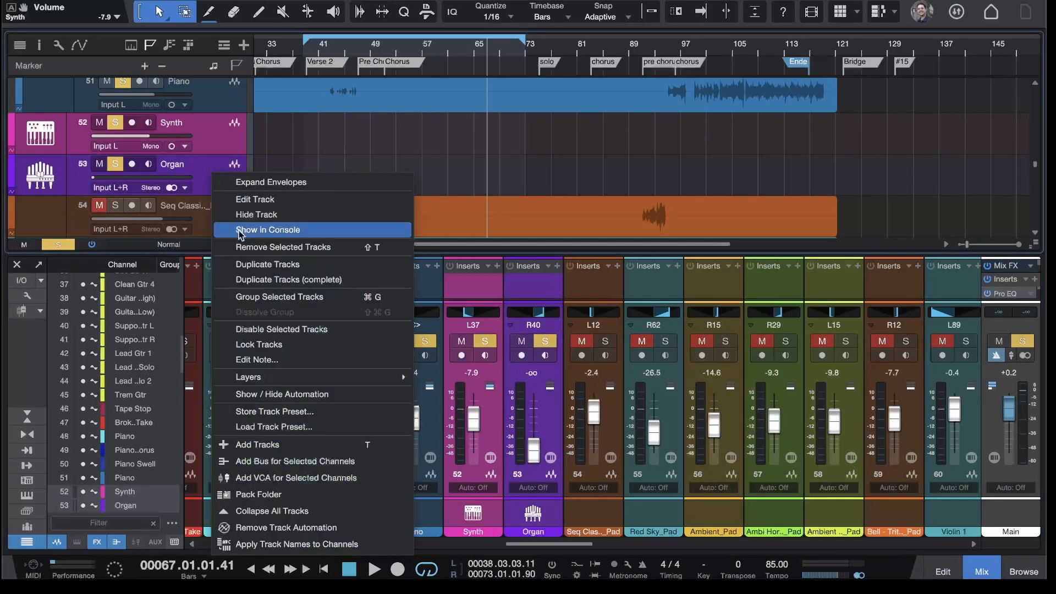
click(249, 214)
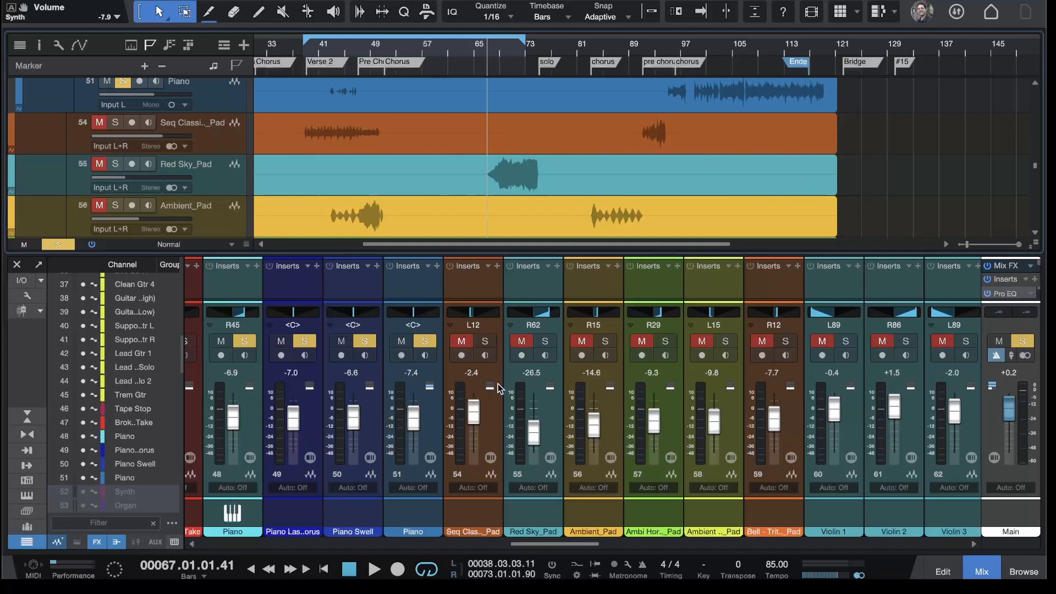
click(220, 186)
click(225, 141)
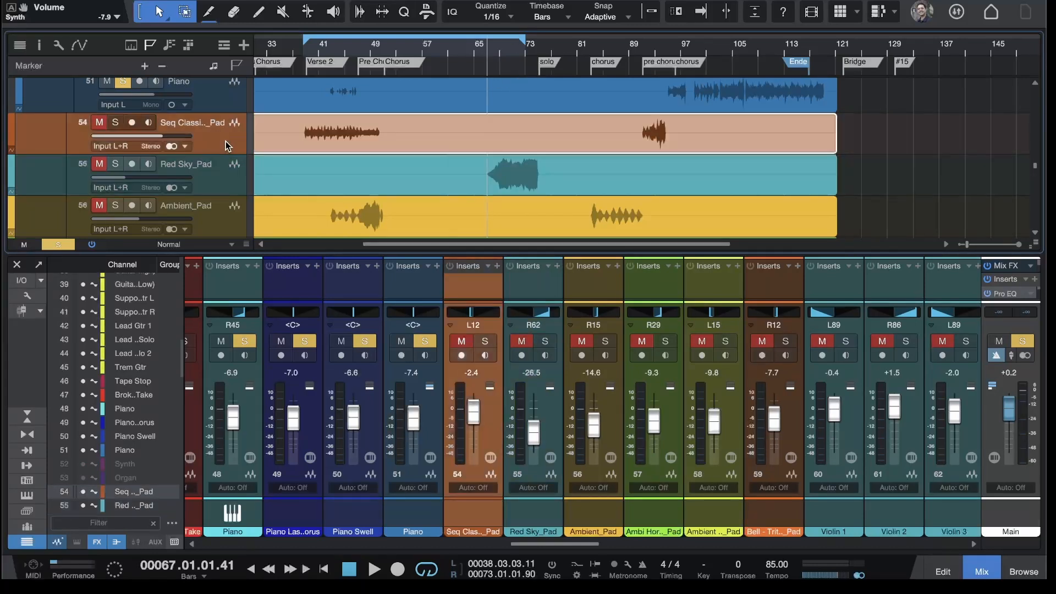
Step: Enlarge the mixer and review the guitar, keys, pad, string and vocal channels through to the group buses
scroll(427, 392, left, 5)
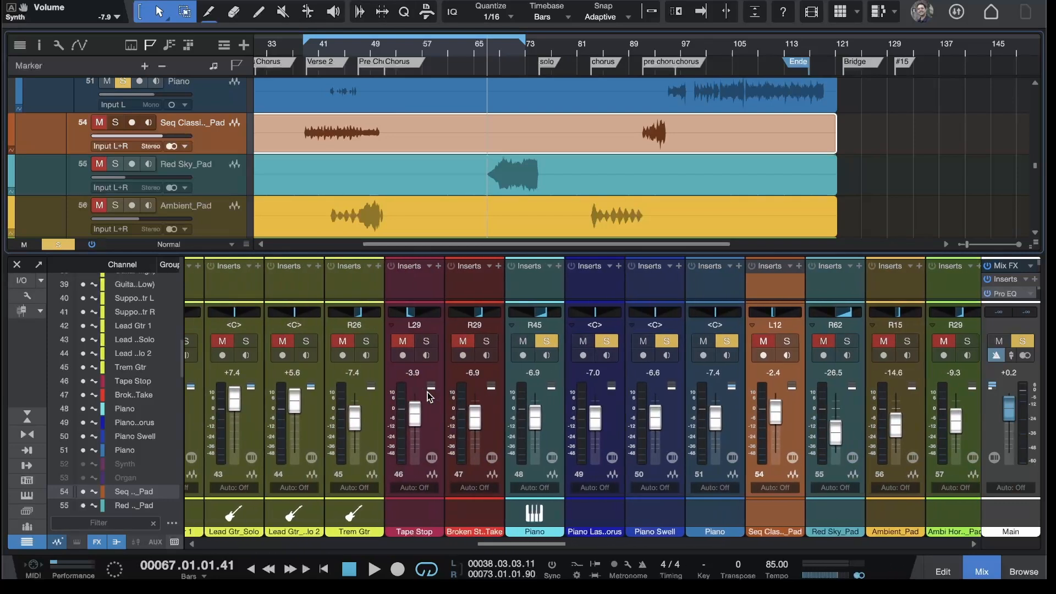
scroll(427, 392, left, 1)
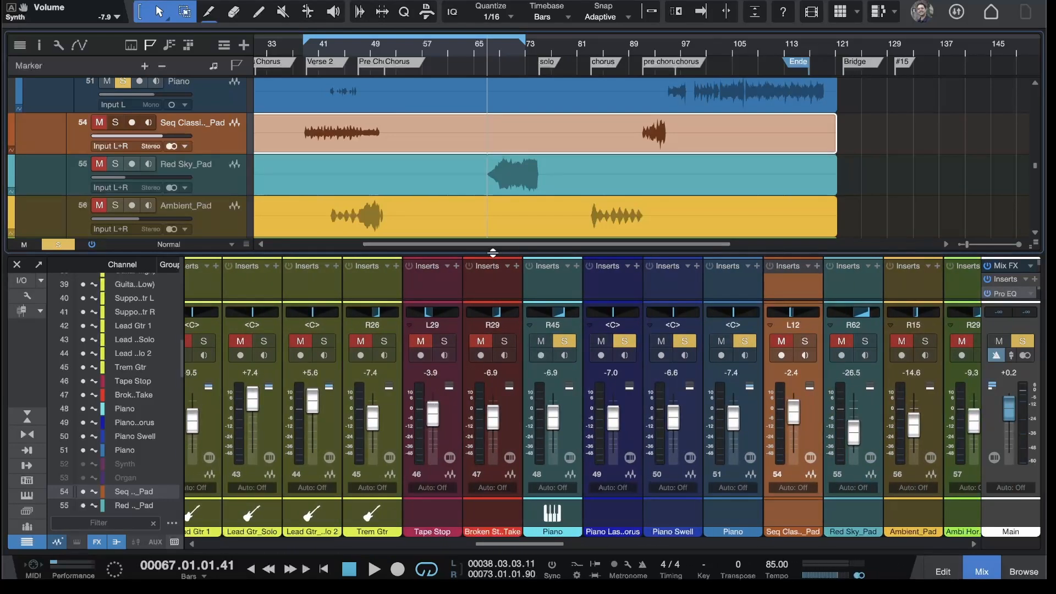
drag(492, 253, 498, 160)
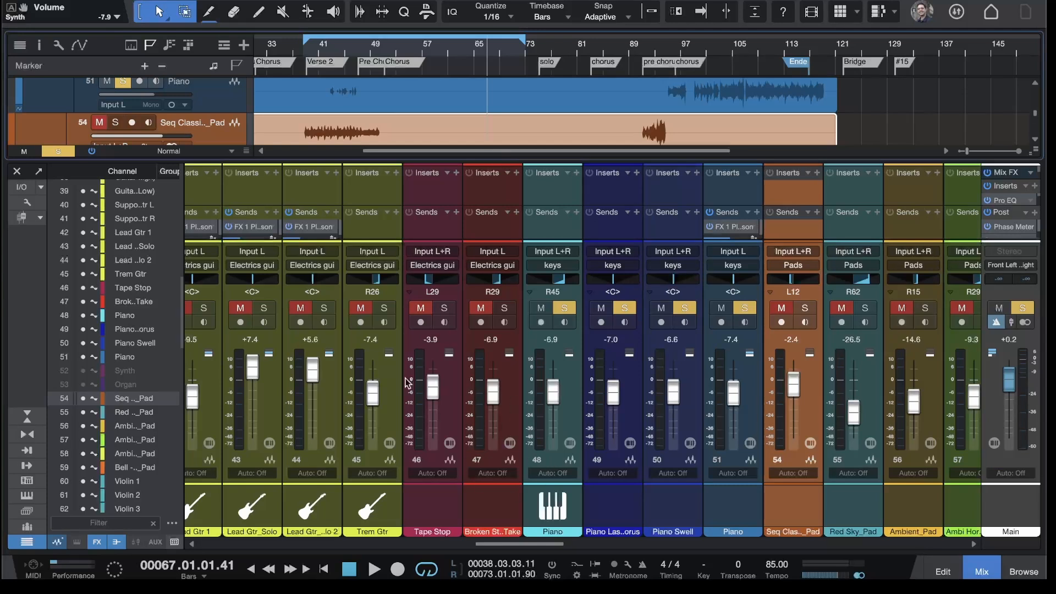
scroll(407, 382, right, 8)
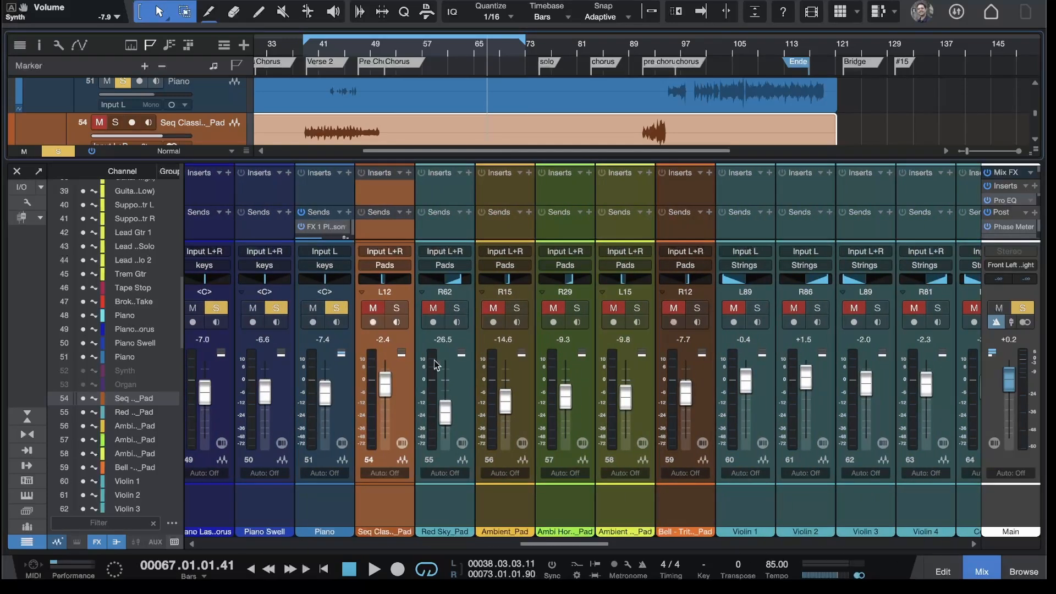
scroll(422, 353, right, 3)
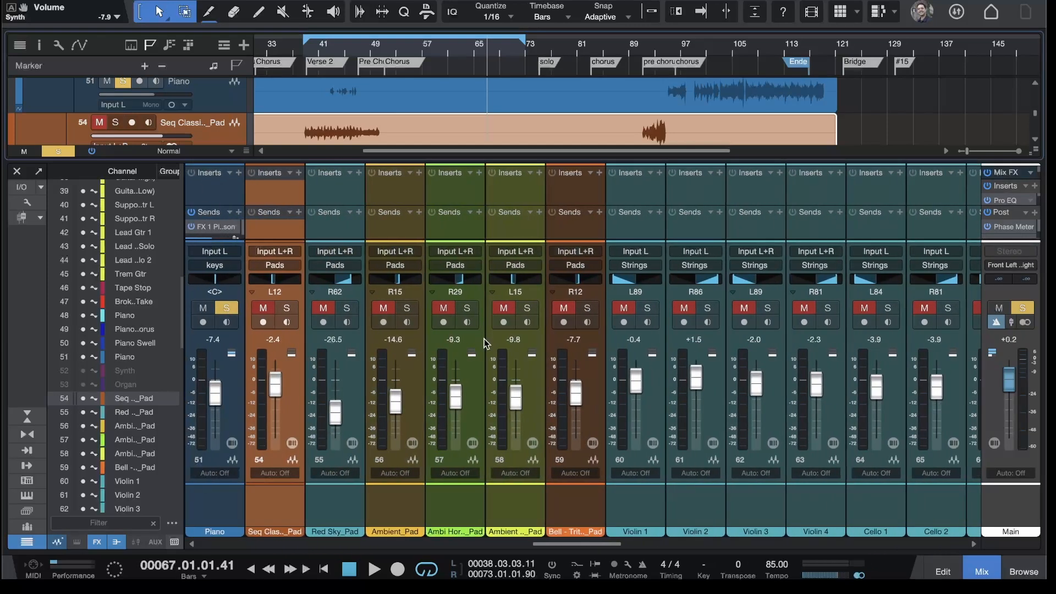
scroll(484, 339, right, 5)
scroll(485, 339, left, 8)
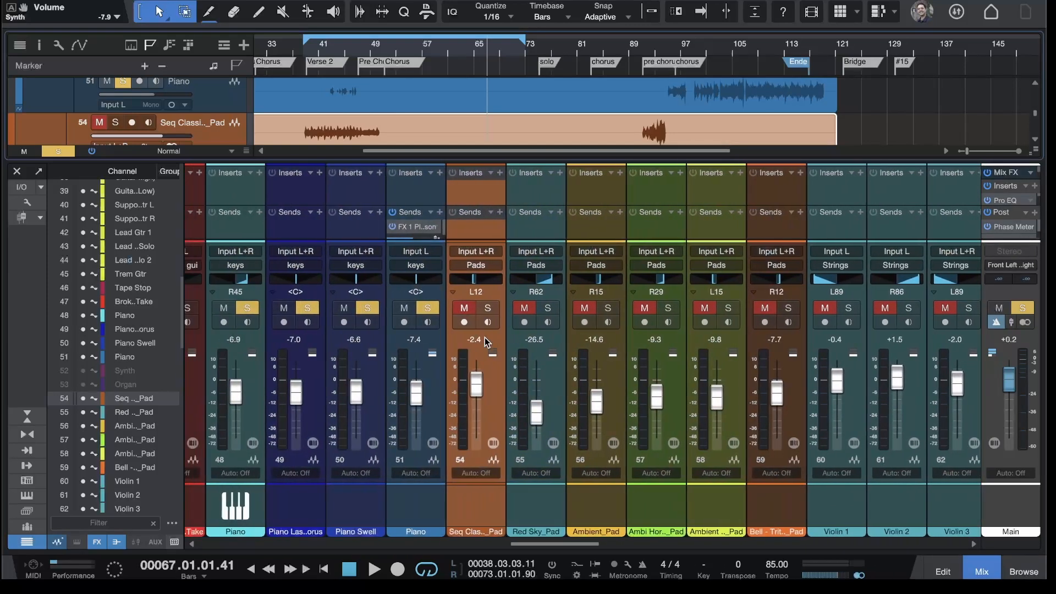
scroll(484, 339, right, 12)
scroll(484, 338, left, 10)
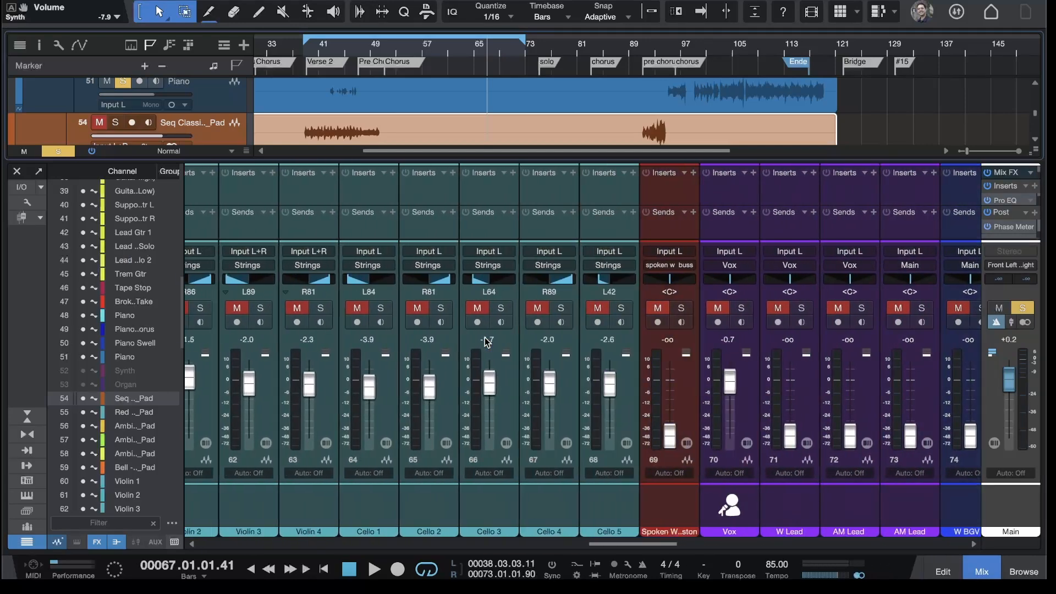
scroll(484, 340, right, 2)
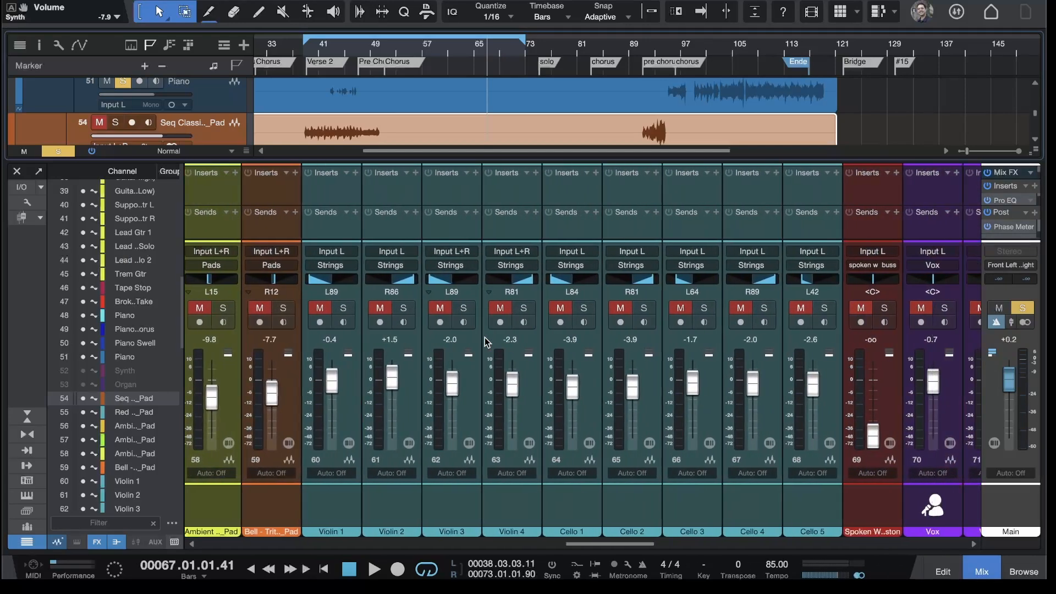
scroll(484, 338, right, 20)
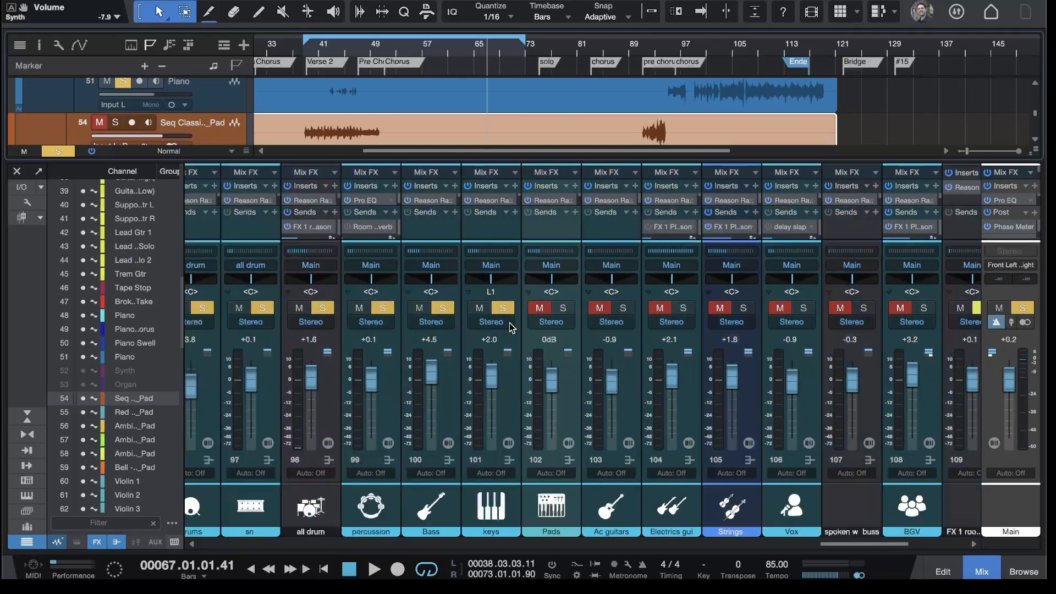
Step: Go back from the group buses and examine the piano, pad and string channels
scroll(509, 322, left, 6)
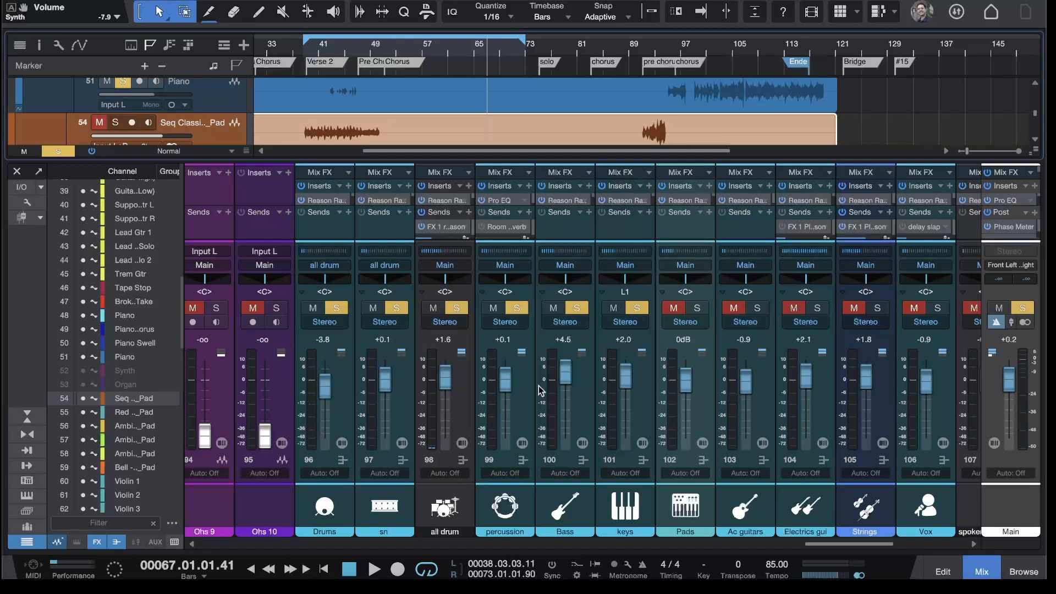
scroll(539, 385, left, 20)
scroll(539, 391, left, 12)
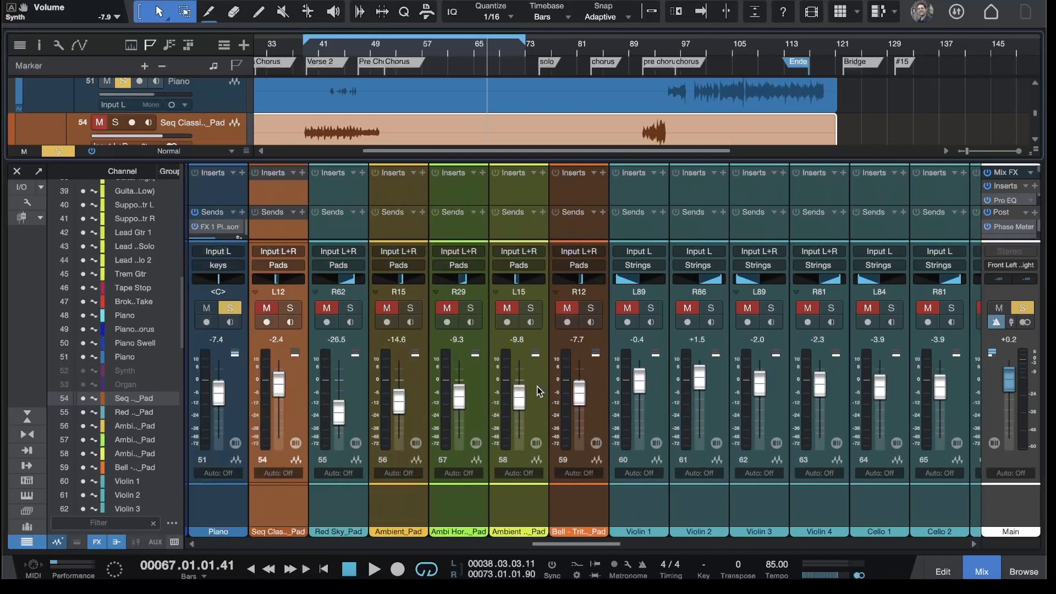
scroll(539, 392, left, 10)
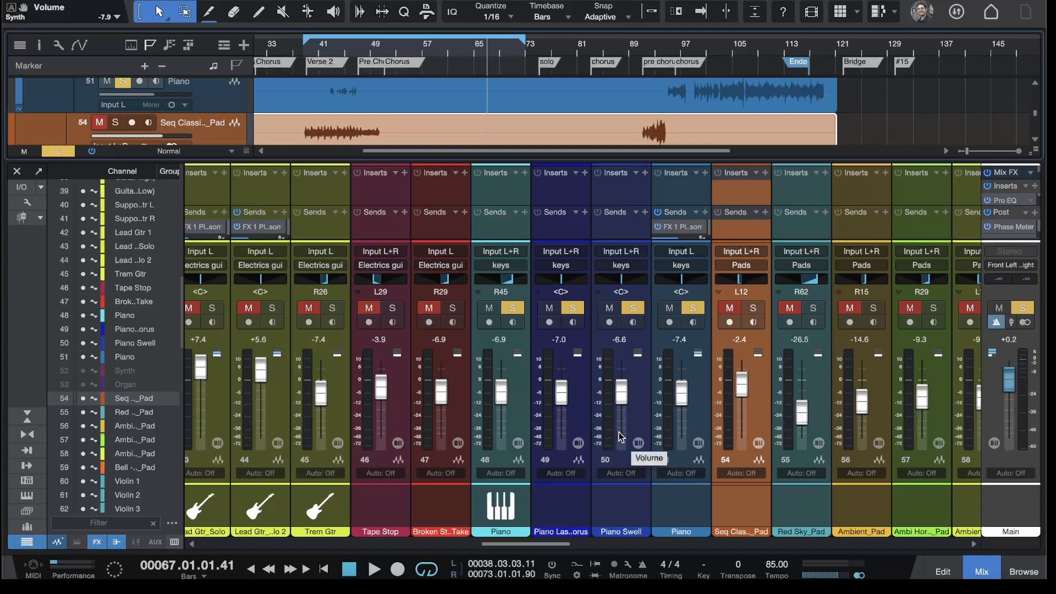
scroll(618, 438, left, 5)
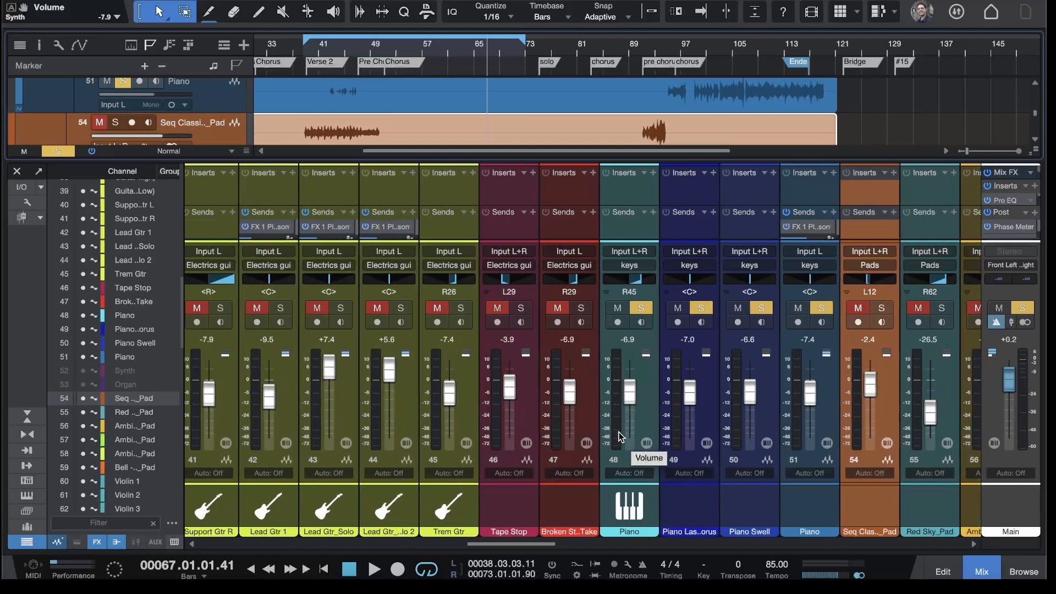
scroll(619, 438, right, 5)
scroll(619, 437, right, 3)
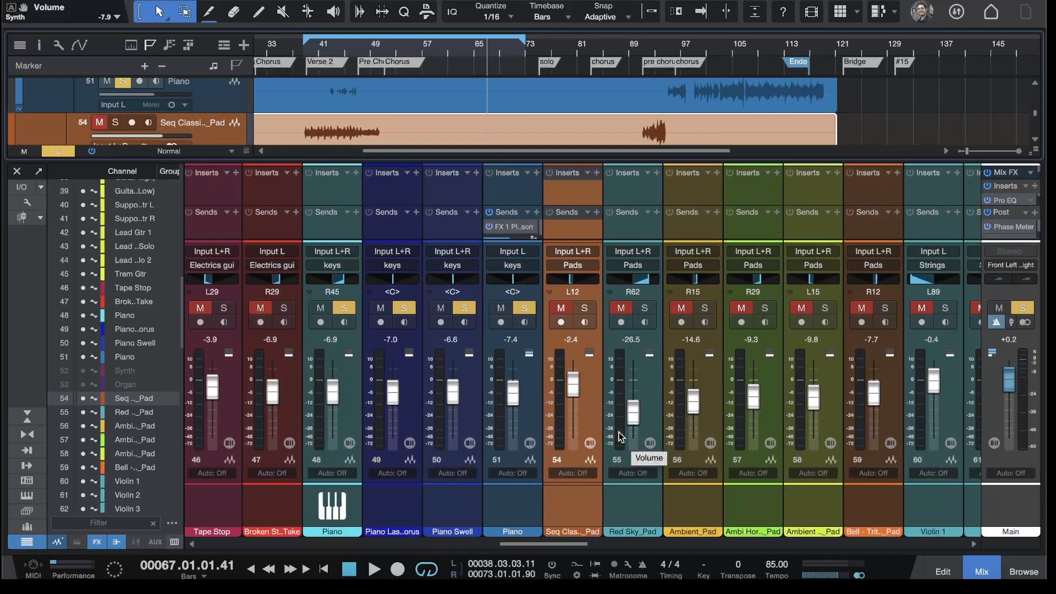
scroll(619, 437, right, 5)
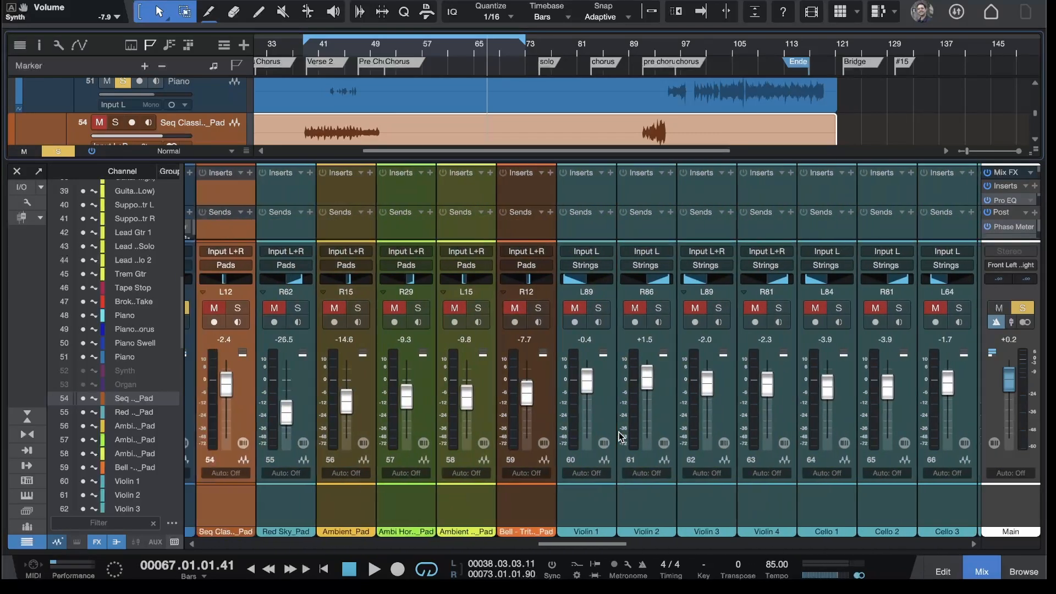
Step: Solo the Seq pad channel and play the song from about bar 38, at the start of Verse 2
scroll(322, 334, left, 1)
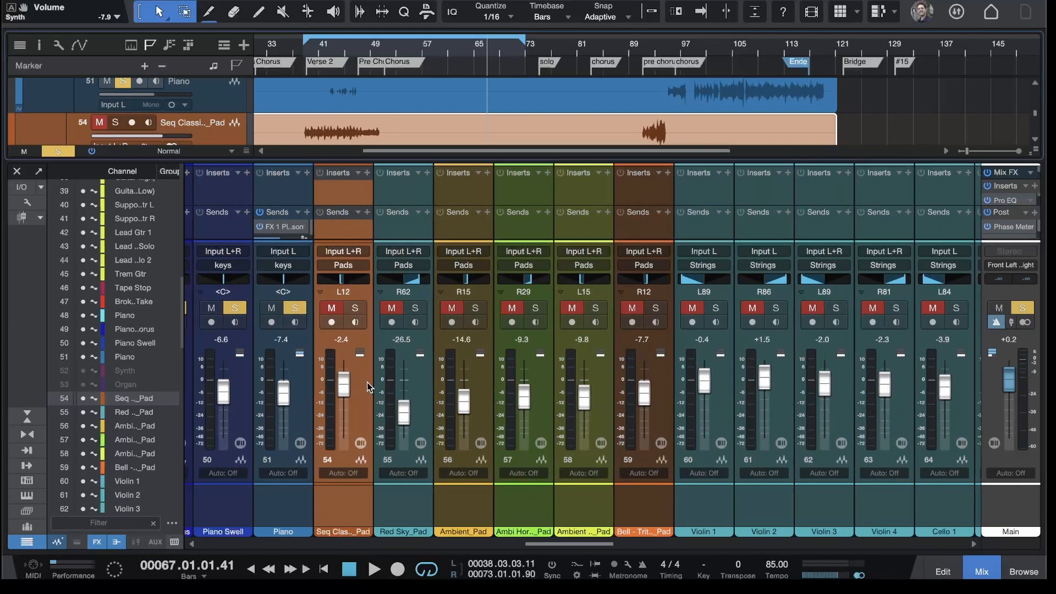
click(356, 309)
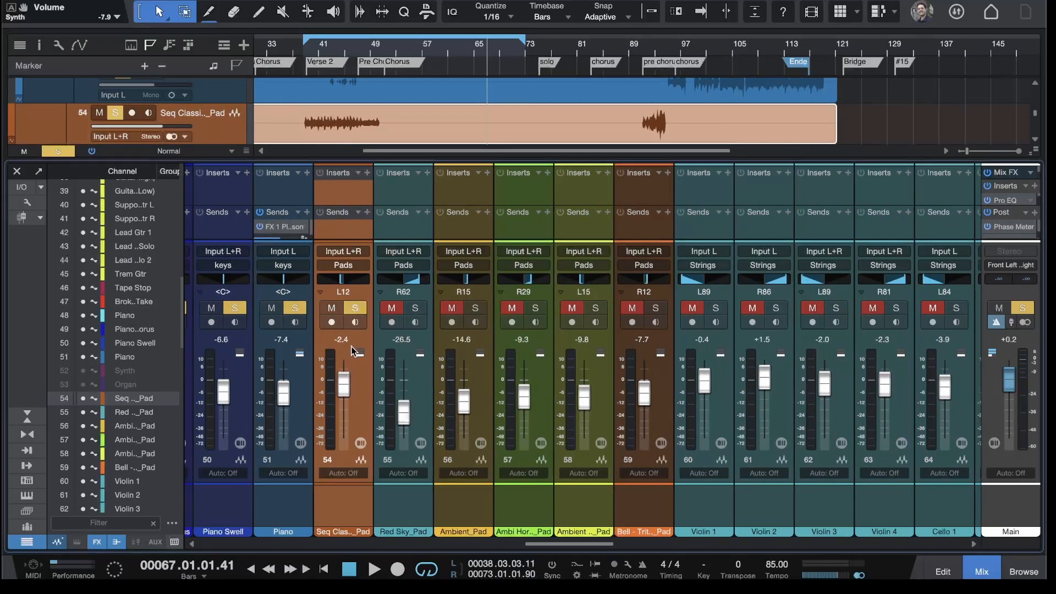
click(303, 53)
key(space)
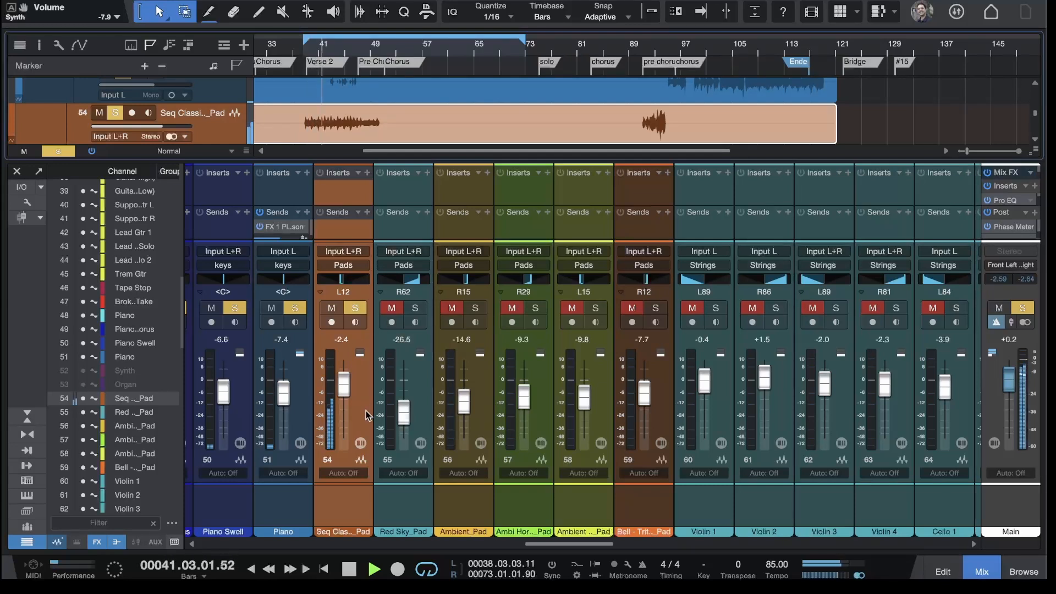
Step: Enlarge the arrangement, unhide the Synth channel and look for its track among the keys tracks
scroll(358, 397, left, 5)
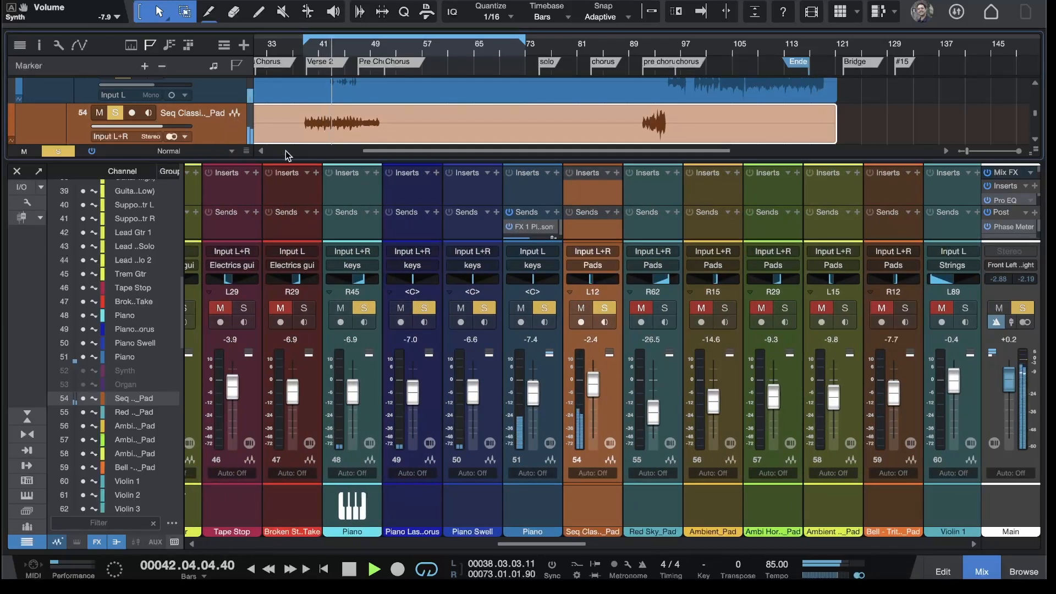
drag(318, 162, 313, 255)
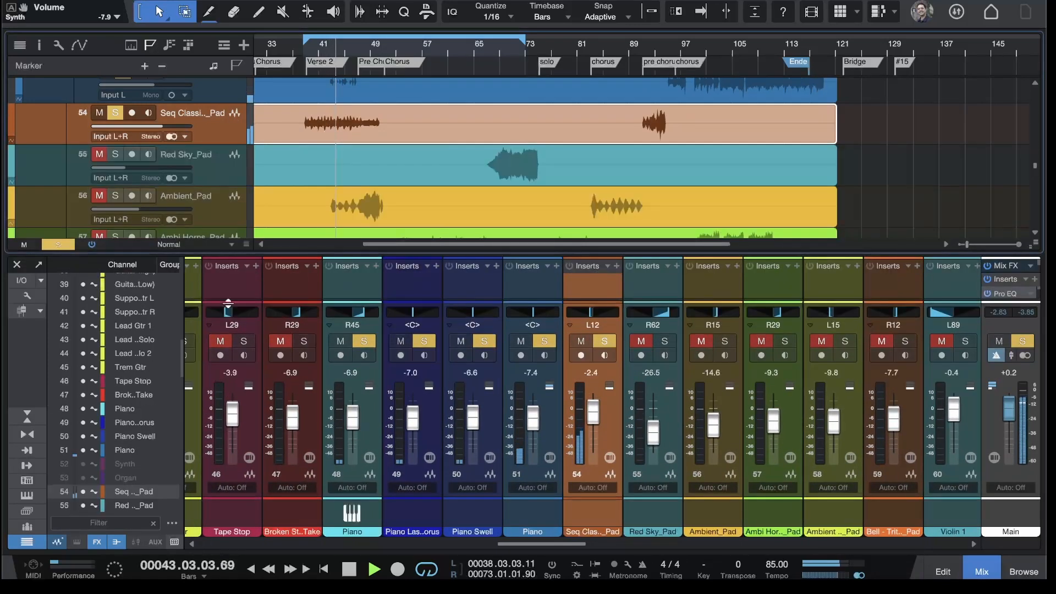
scroll(232, 186, up, 1)
scroll(231, 186, up, 3)
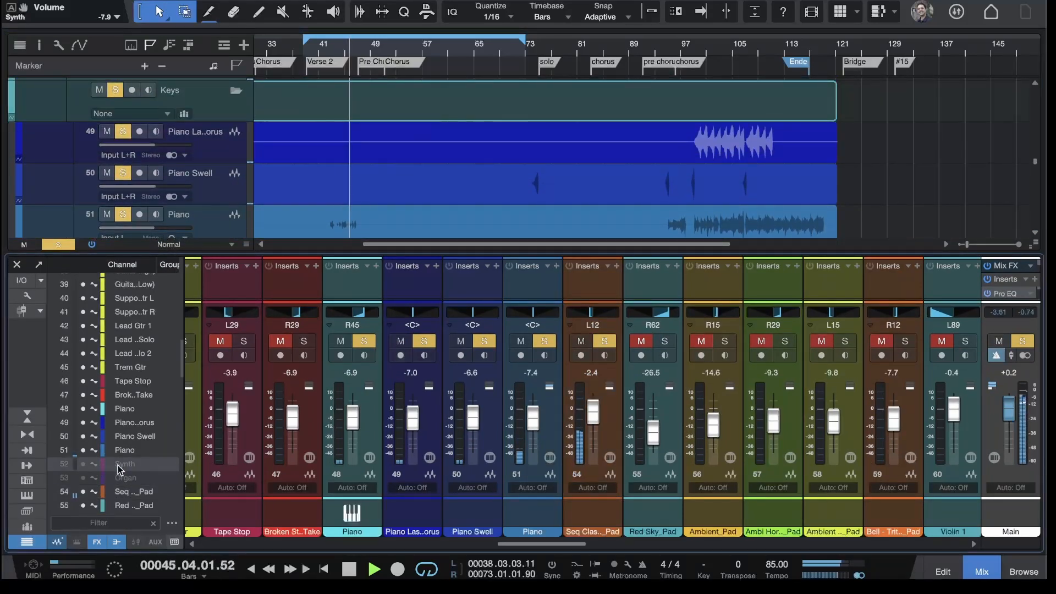
click(83, 464)
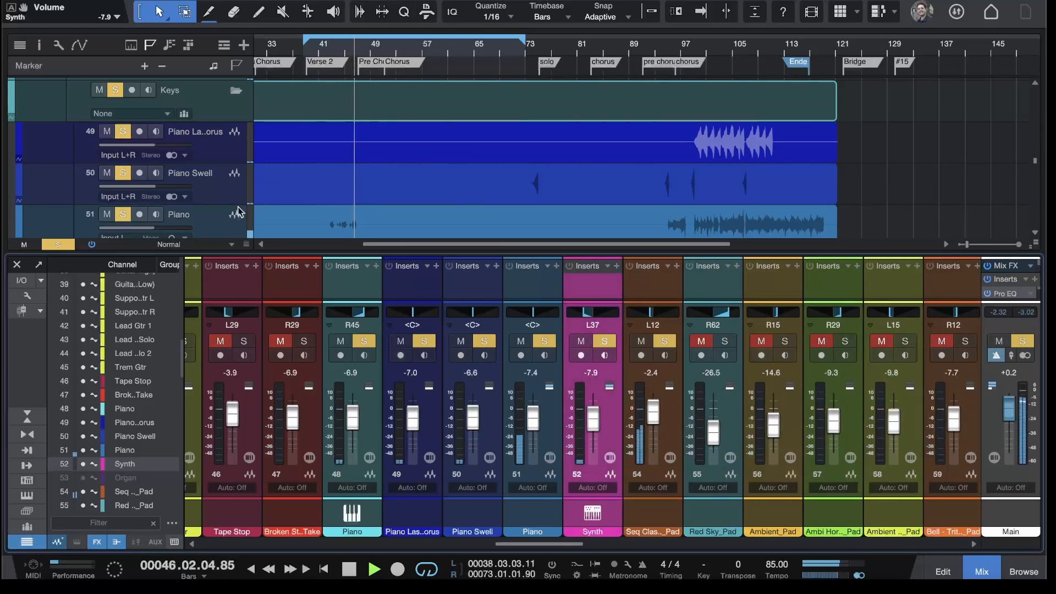
scroll(219, 191, up, 2)
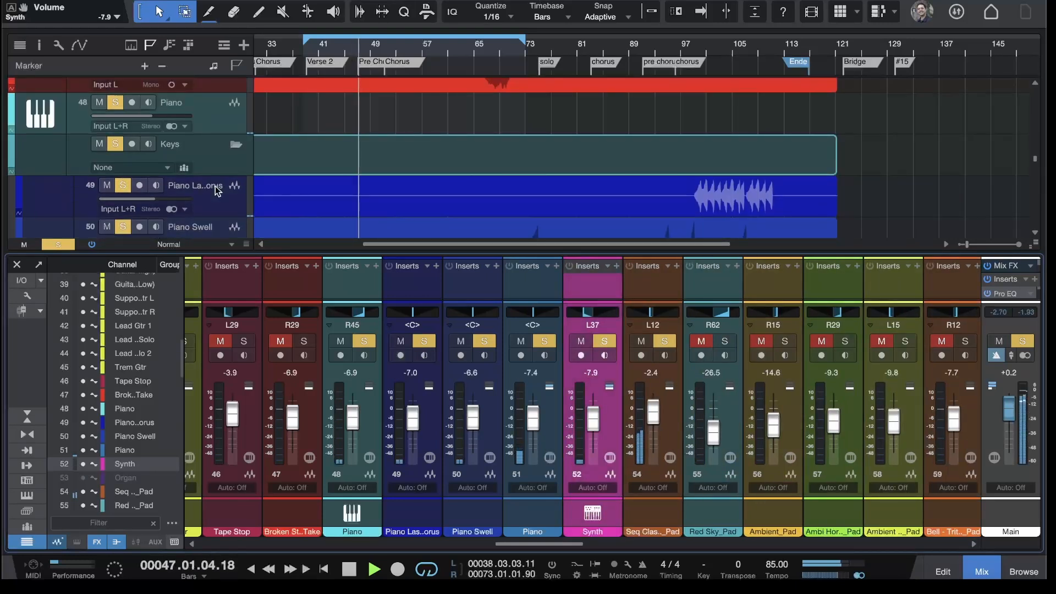
Step: Hide the Synth channel from the mixer and enlarge the mixer to show the sends and routing
scroll(219, 191, down, 1)
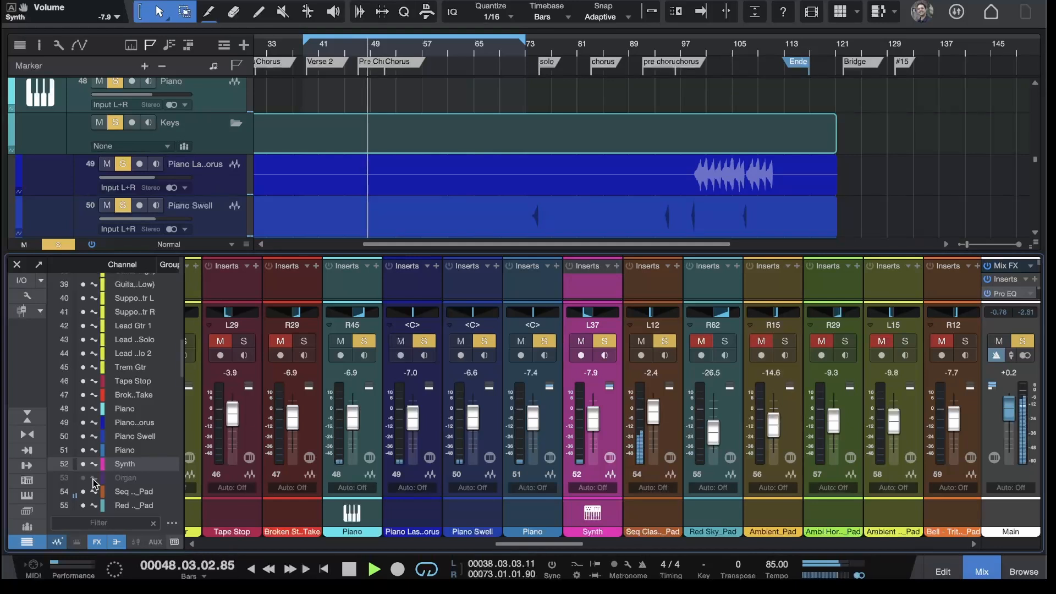
click(83, 464)
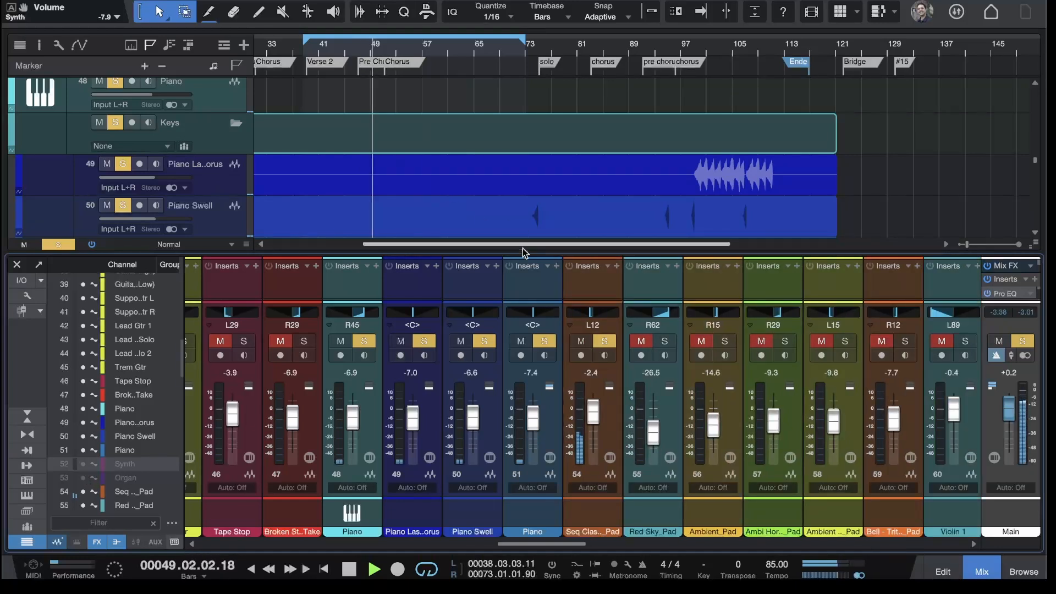
drag(523, 250, 523, 122)
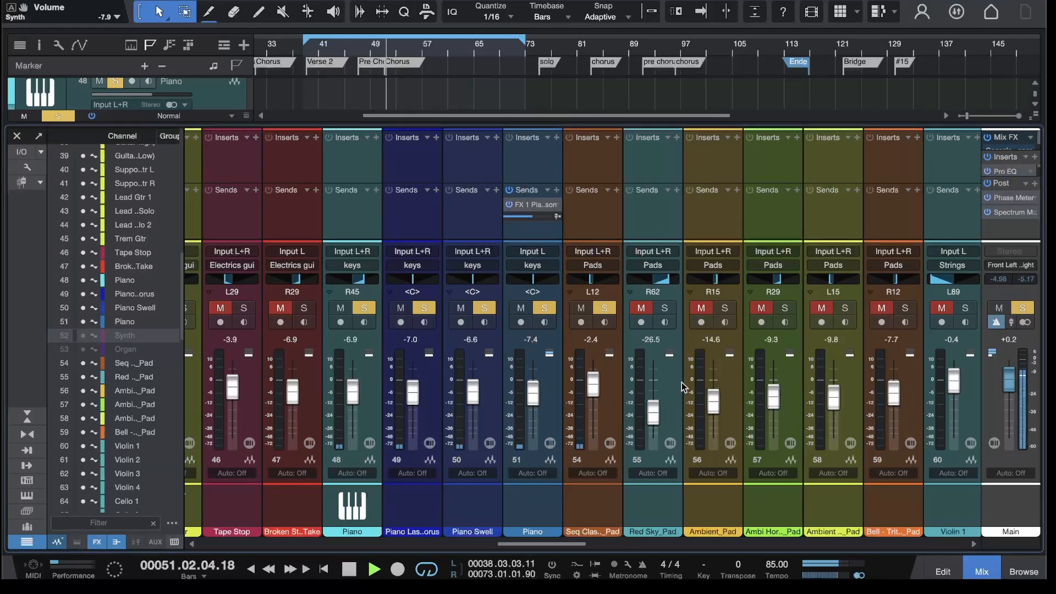
Step: Solo the Red Sky_Pad channel and enlarge the arrangement to show its track
scroll(682, 387, right, 1)
click(663, 309)
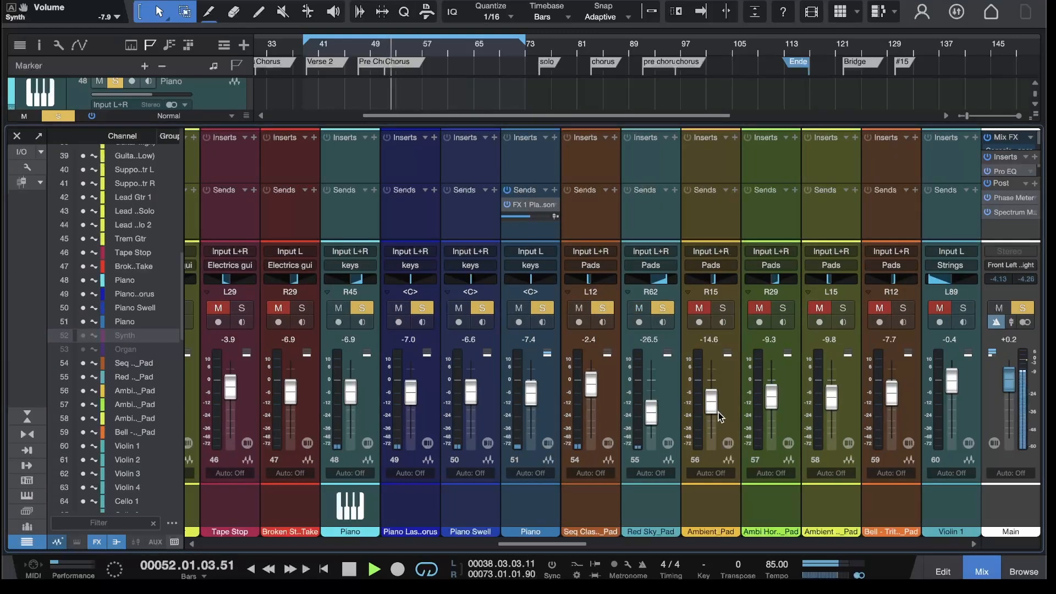
click(672, 401)
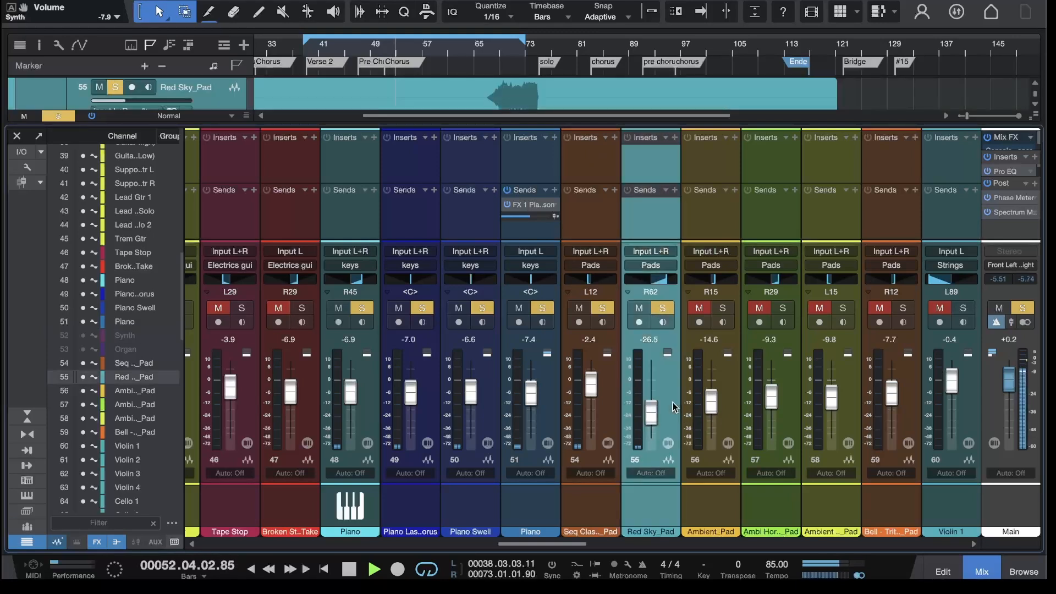
drag(547, 126, 544, 224)
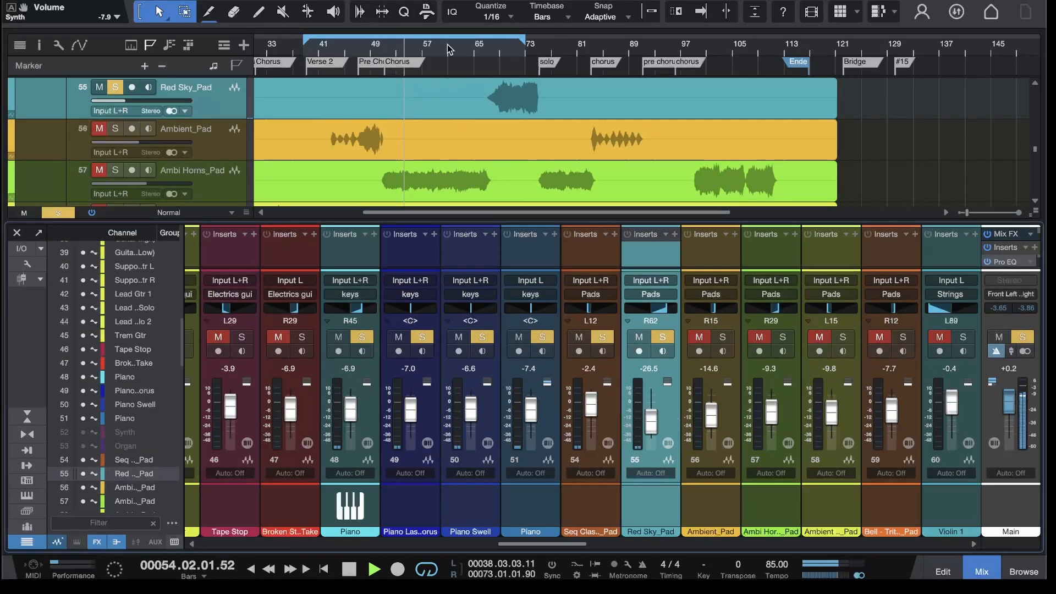
Step: Extend the loop end to about bar 78 and set the Red Sky_Pad volume to -25.1 dB while playing from about bar 67
click(493, 50)
drag(525, 39, 559, 44)
drag(655, 433, 652, 428)
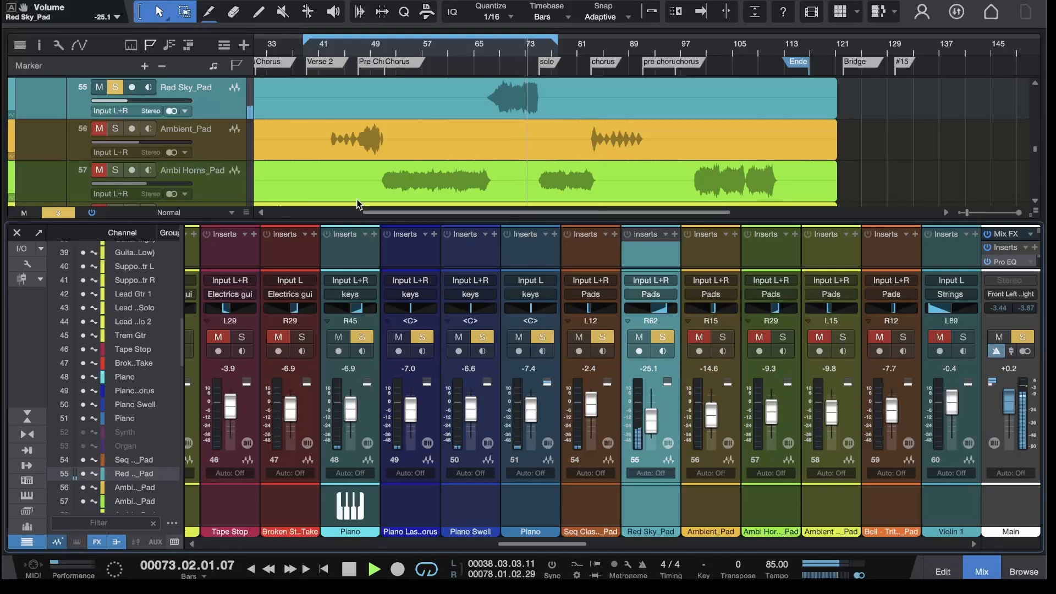
Step: Solo the Ambient_Pad track and play the song from about bar 43
scroll(705, 257, right, 1)
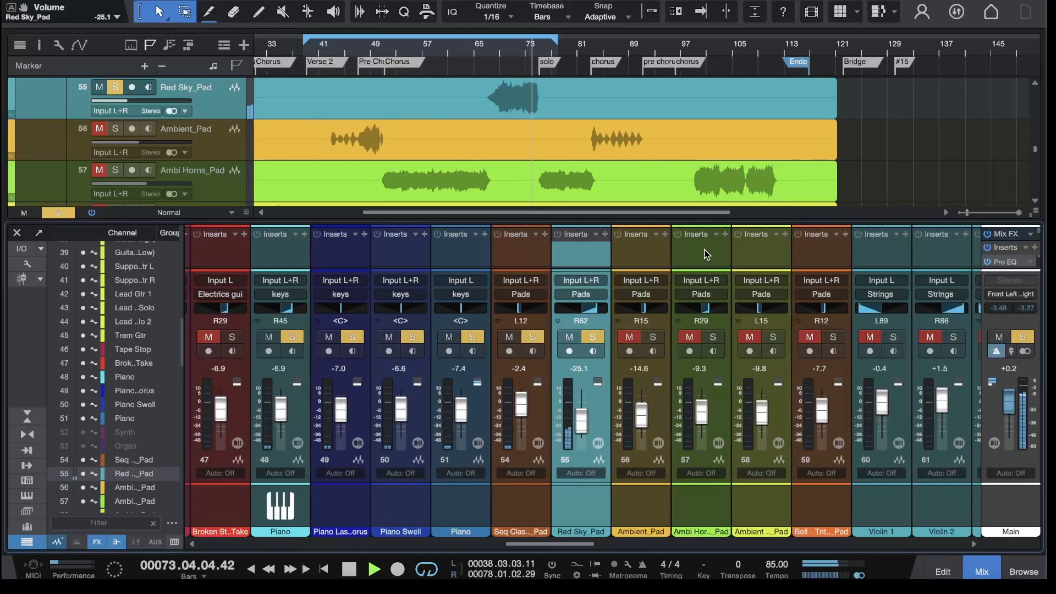
scroll(705, 249, right, 2)
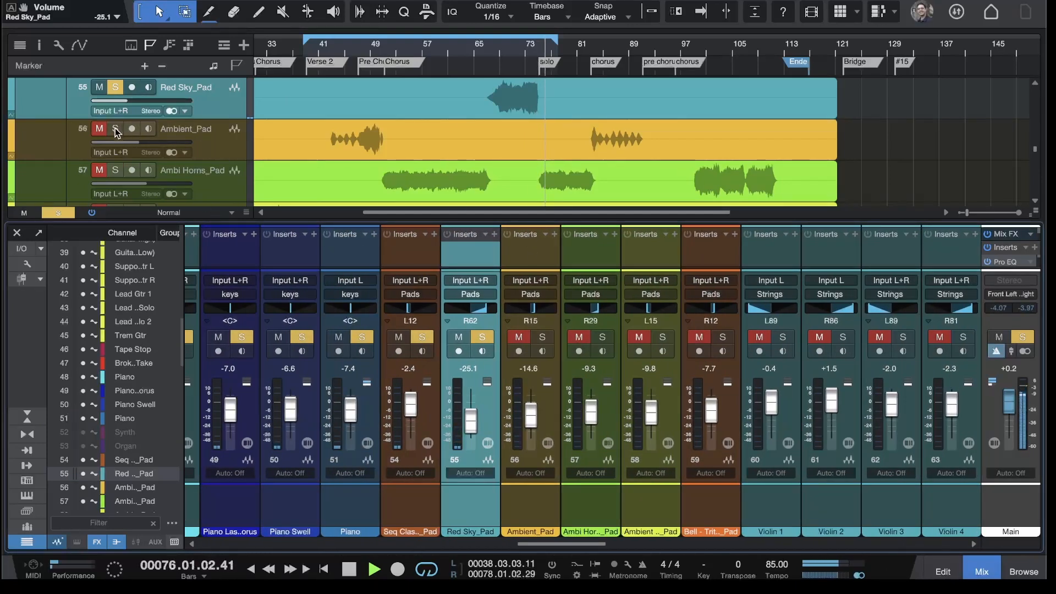
click(115, 129)
click(216, 153)
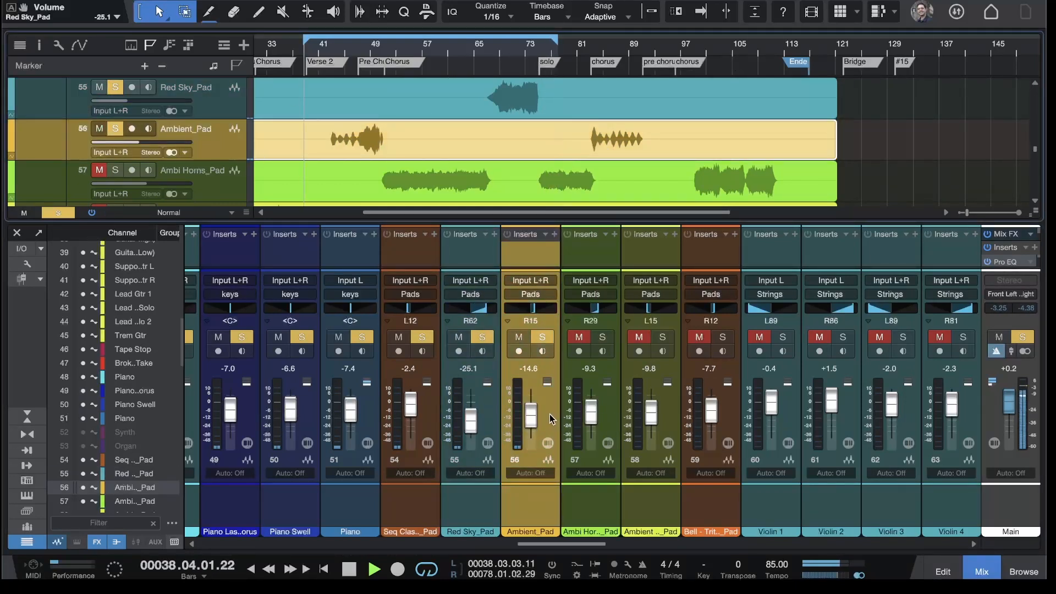
click(337, 50)
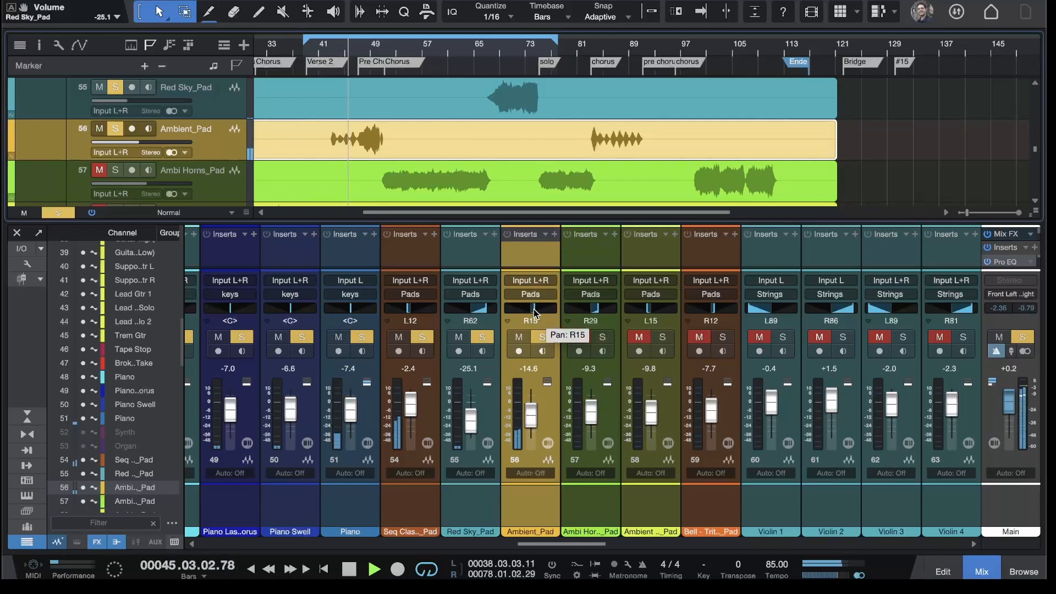
Step: Try the Ambient_Pad at L59, replay Verse 2 to compare it with the Seq pad, and pan the Ambient_Pad to R51
mouse_move(534, 312)
mouse_down()
mouse_move(543, 313)
mouse_move(515, 310)
mouse_up()
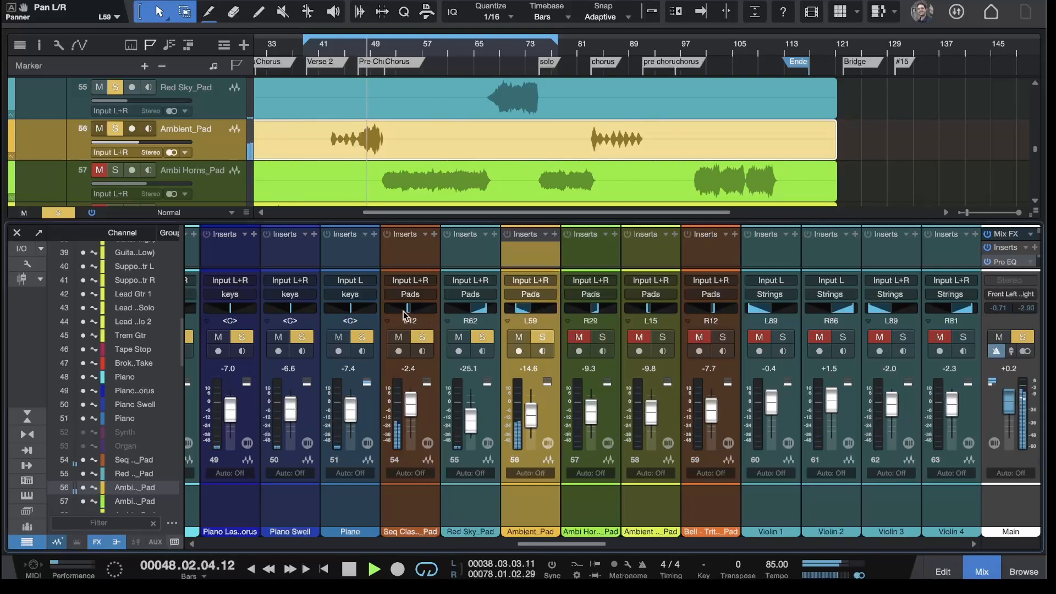
click(434, 412)
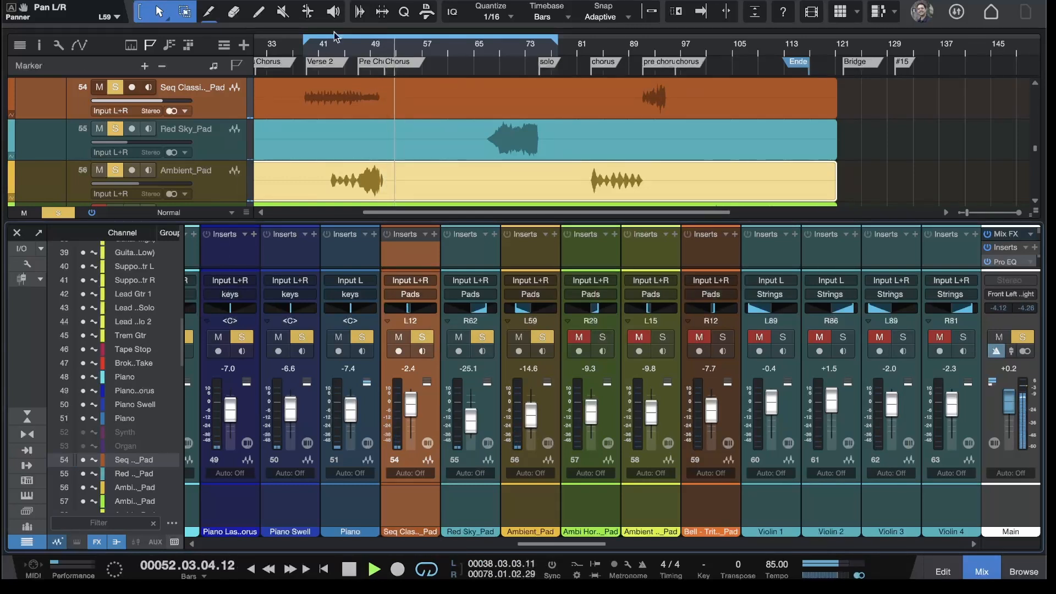
click(324, 53)
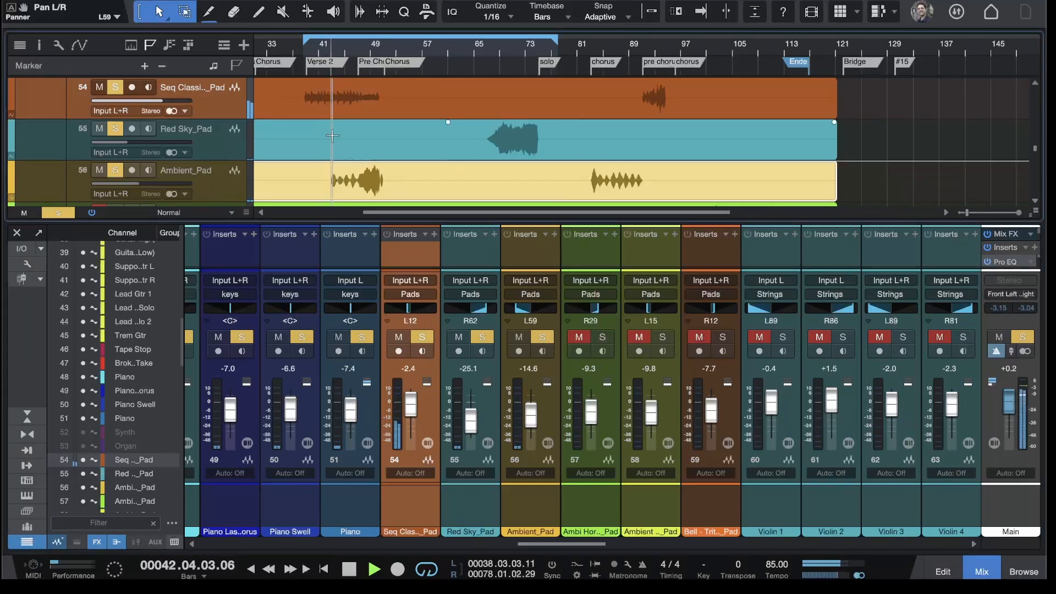
mouse_move(408, 312)
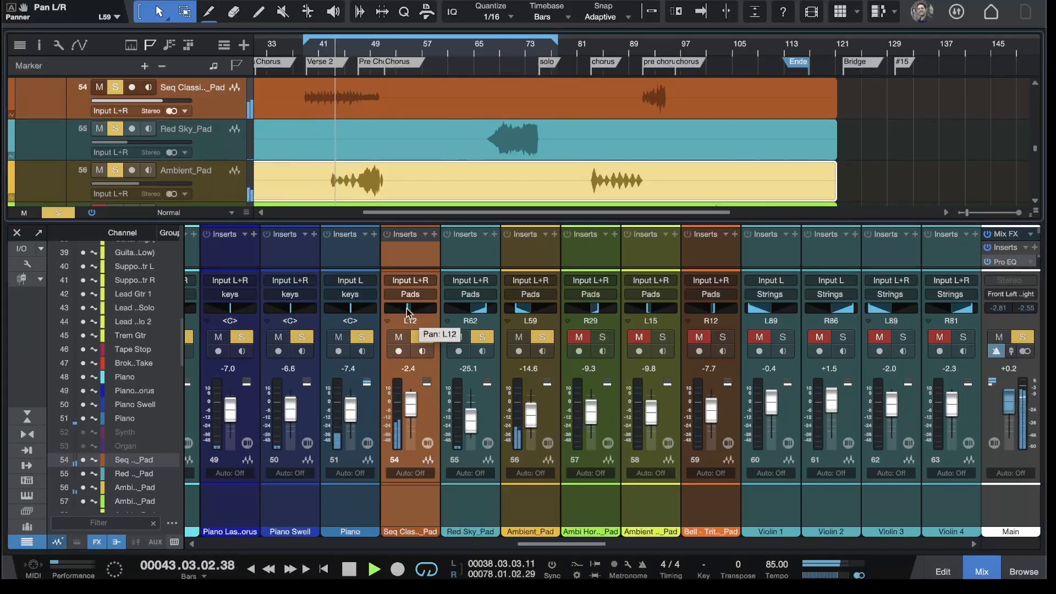
drag(516, 314, 538, 313)
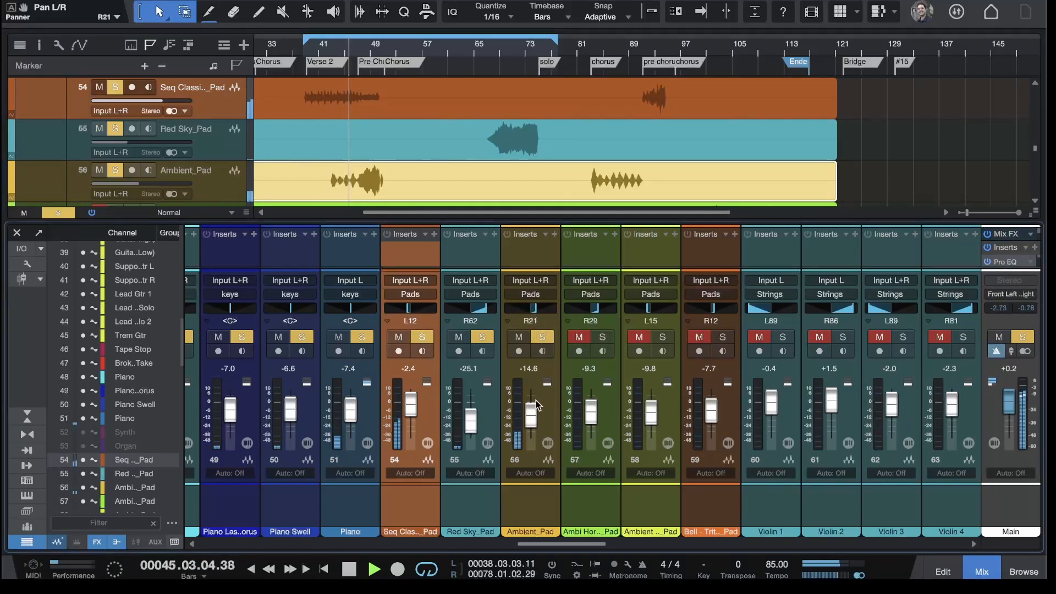
drag(536, 310, 544, 311)
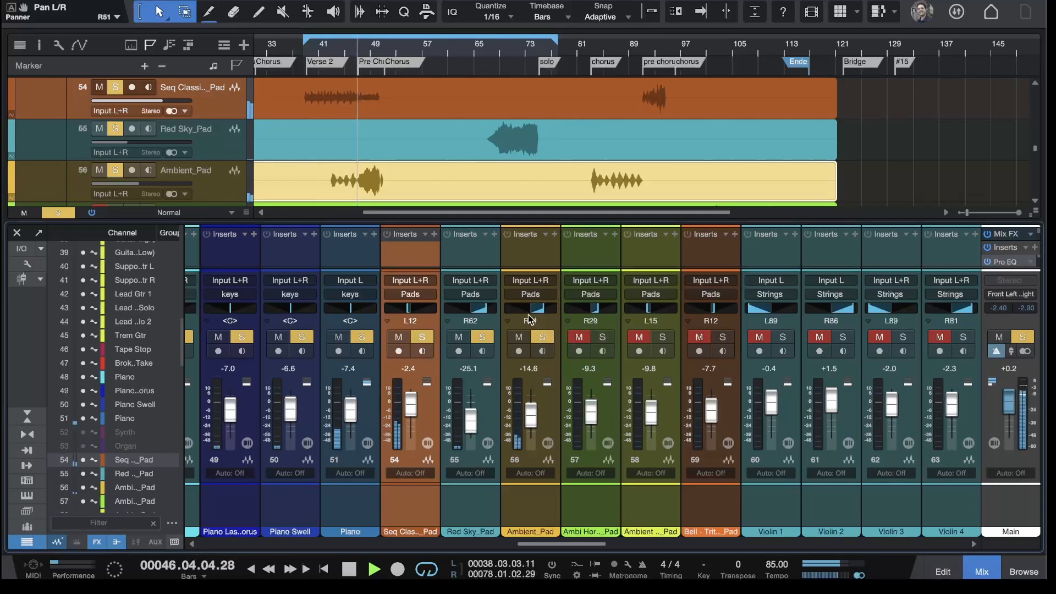
Step: Solo the Ambi Horns_Pad channel, pan it to L32 and set its volume to -12.3 dB
click(487, 418)
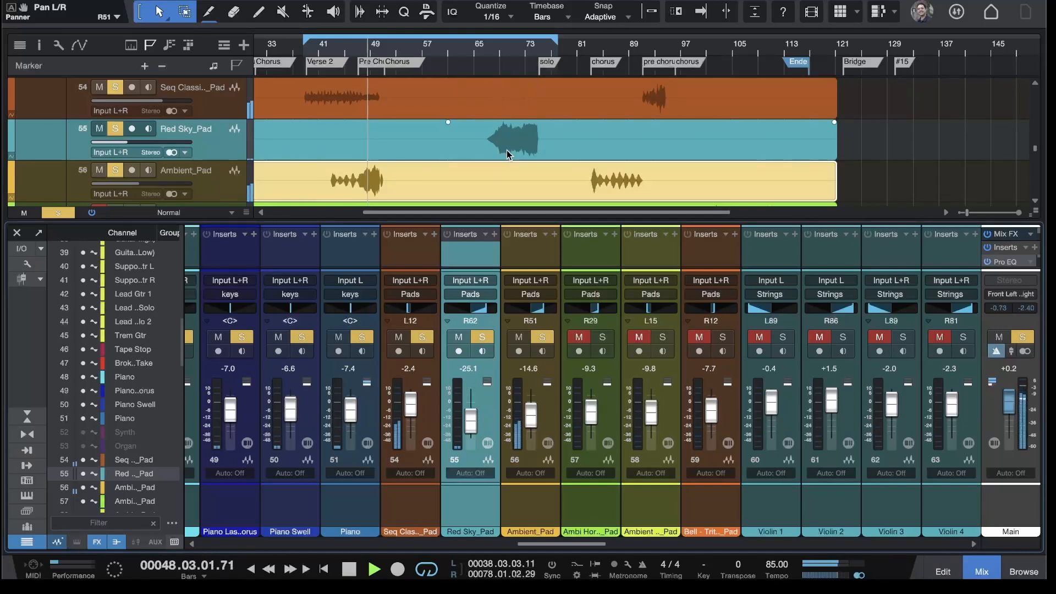
click(607, 401)
click(601, 341)
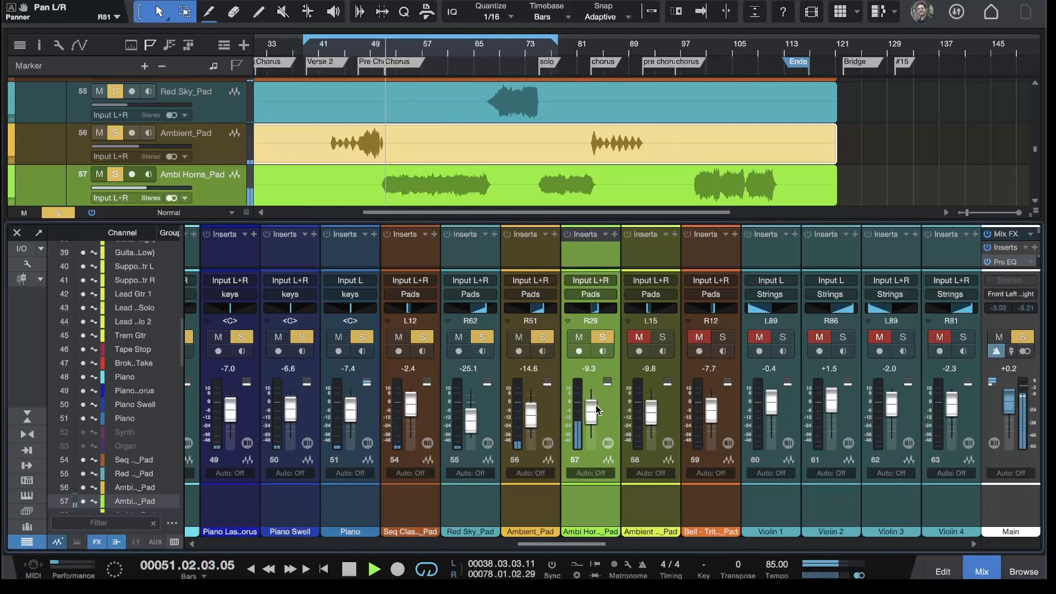
drag(598, 310, 584, 314)
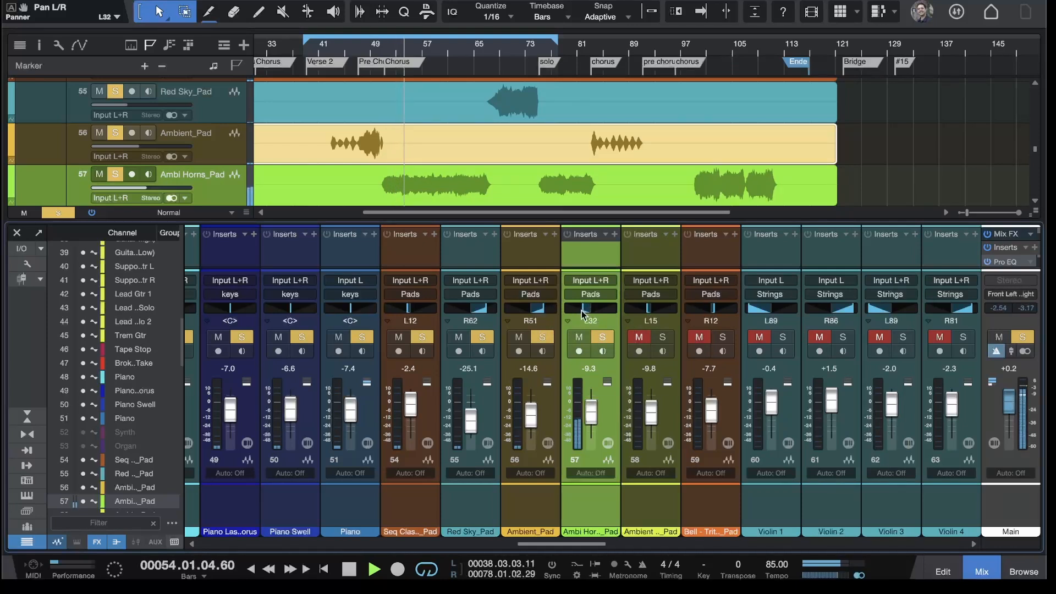
drag(591, 419, 593, 422)
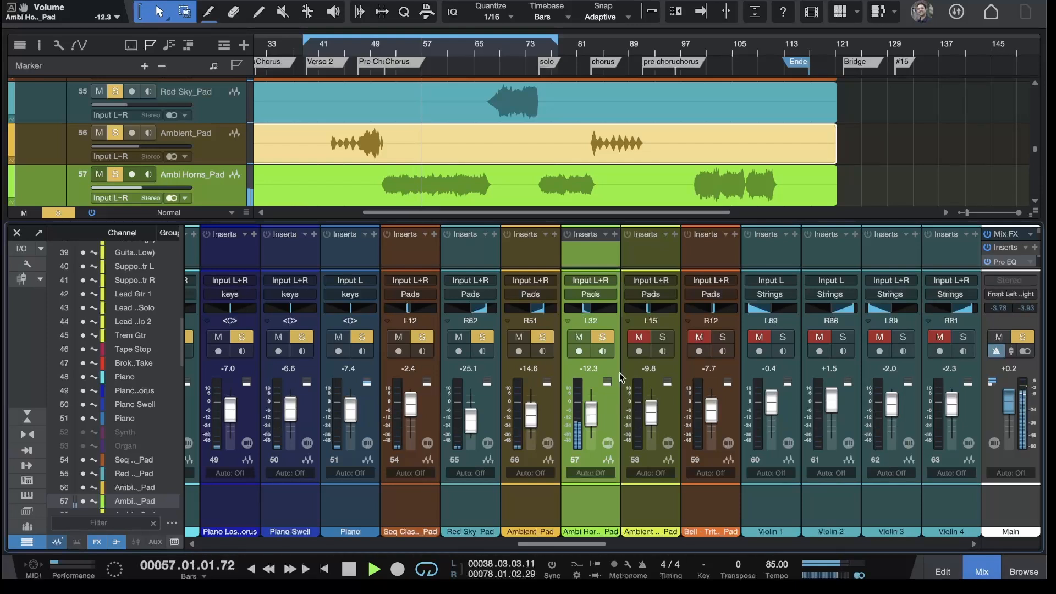
Step: Solo the second ambient pad on channel 58, set its volume to -14.9 dB and pan it to R23
click(662, 337)
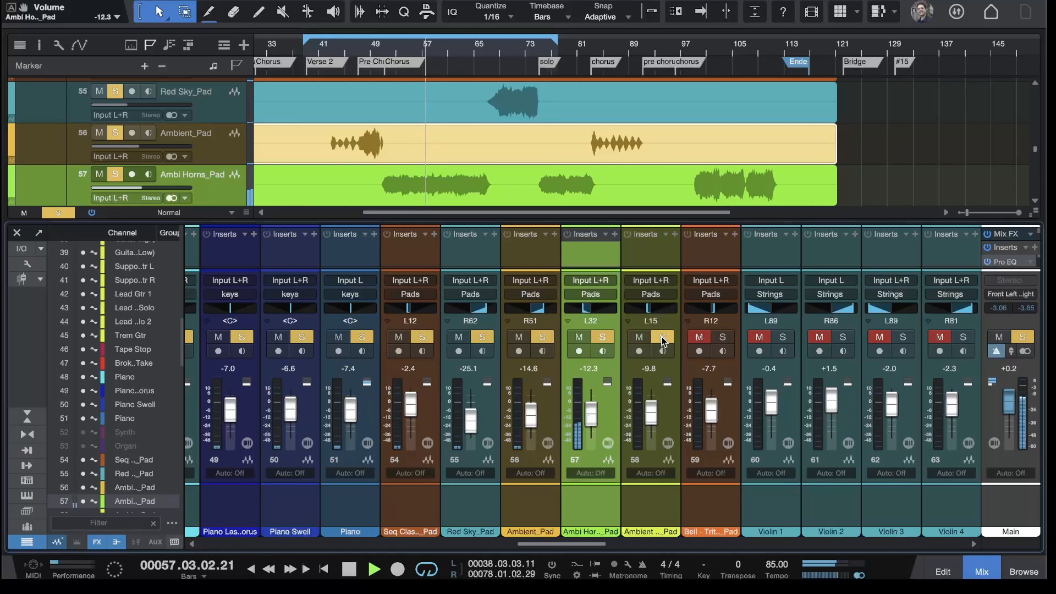
click(672, 416)
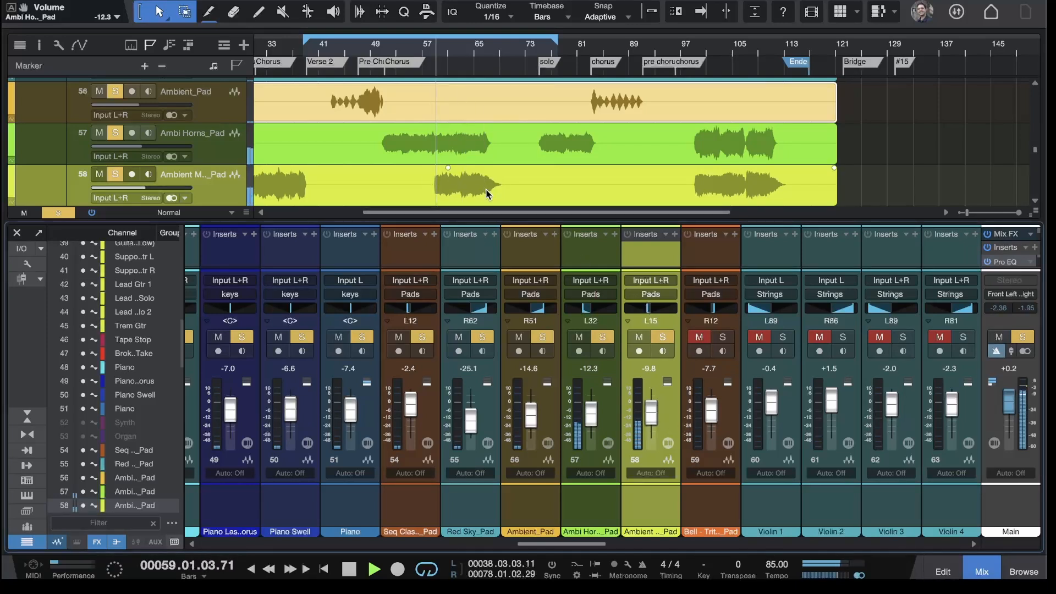
drag(655, 421, 651, 422)
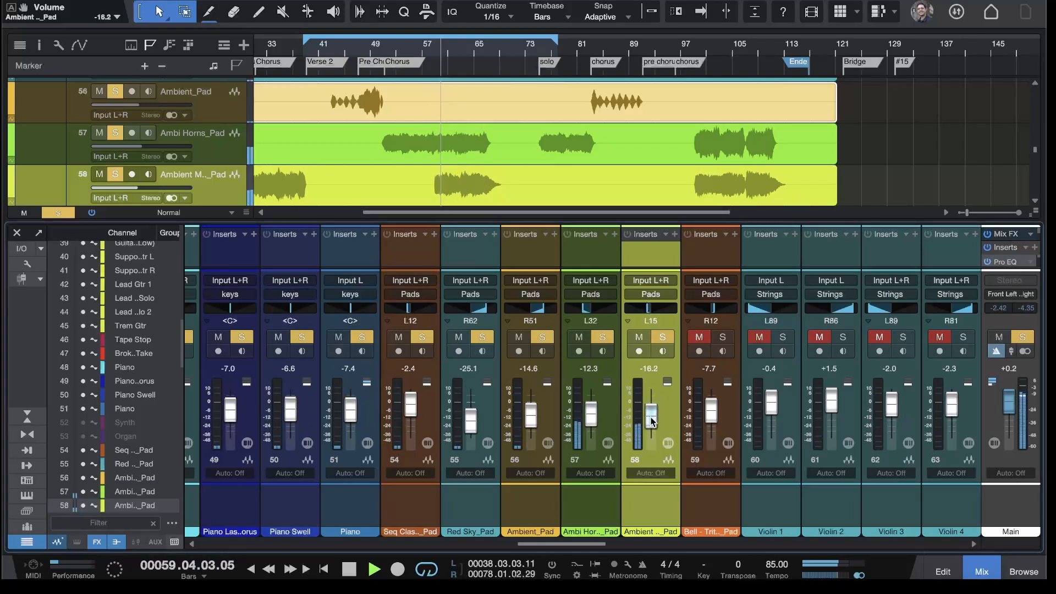
scroll(651, 420, up, 3)
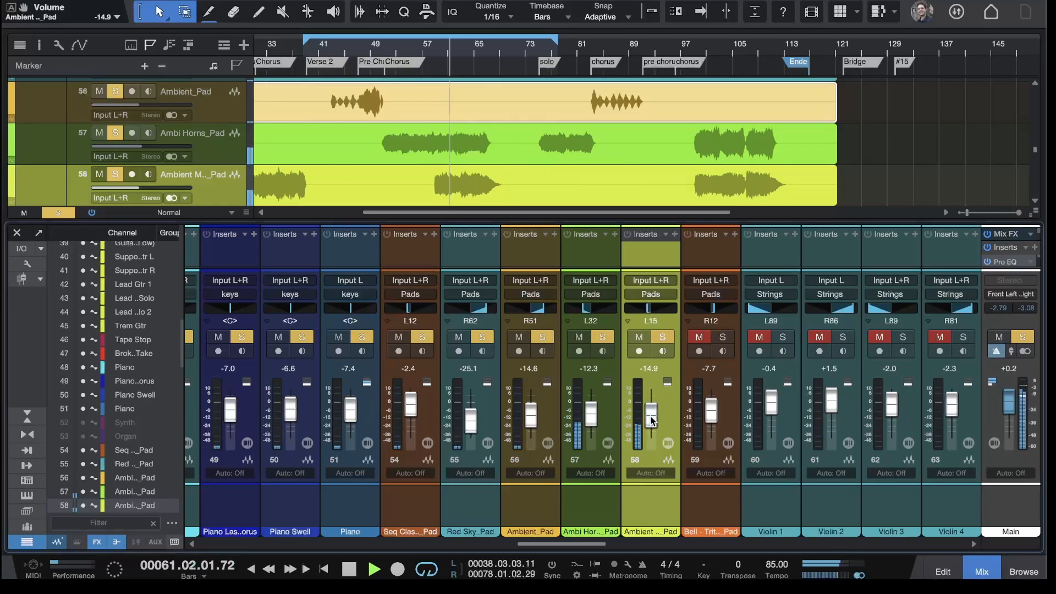
drag(646, 305, 658, 306)
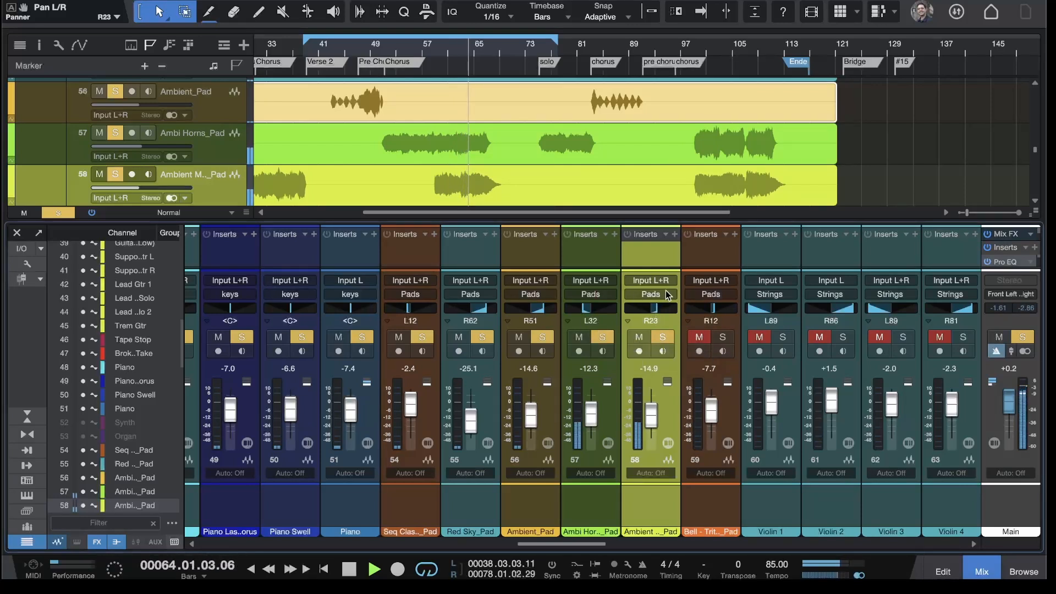
Step: Solo the Bell pad channel and lower its volume to -11.0 dB
click(727, 407)
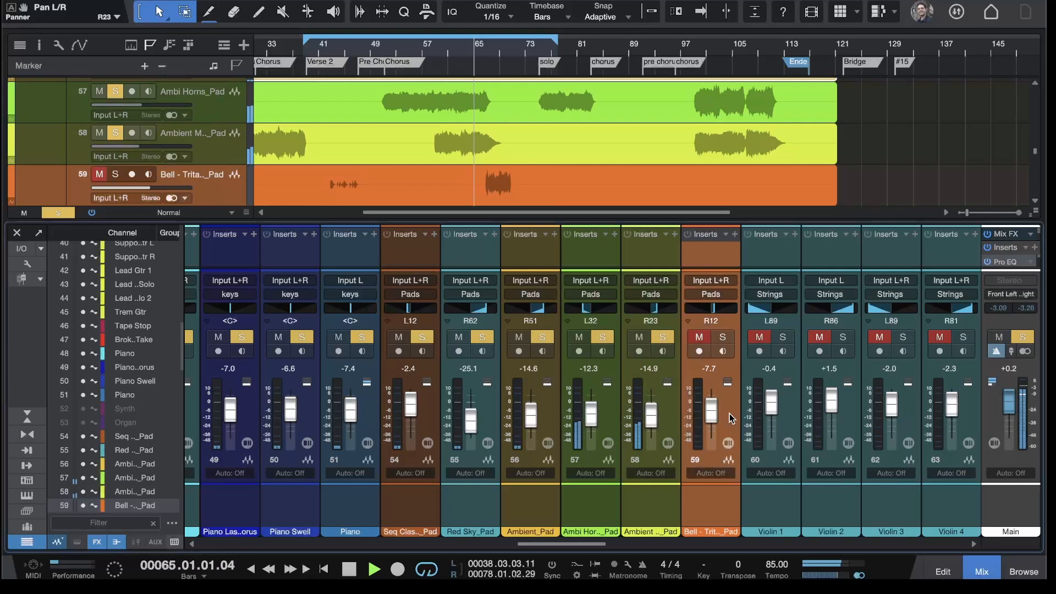
click(724, 336)
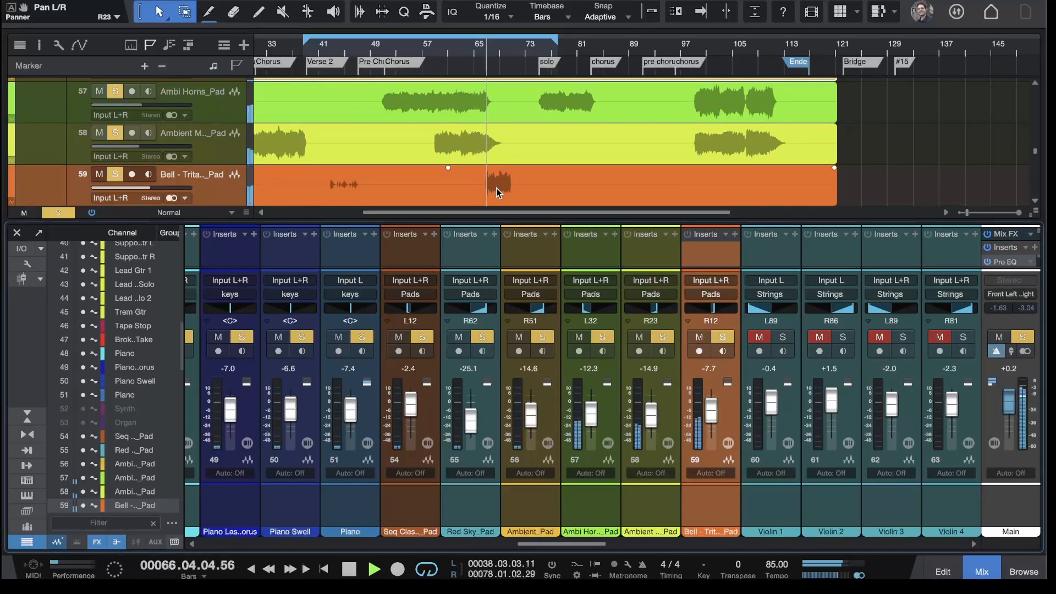
drag(711, 409, 711, 421)
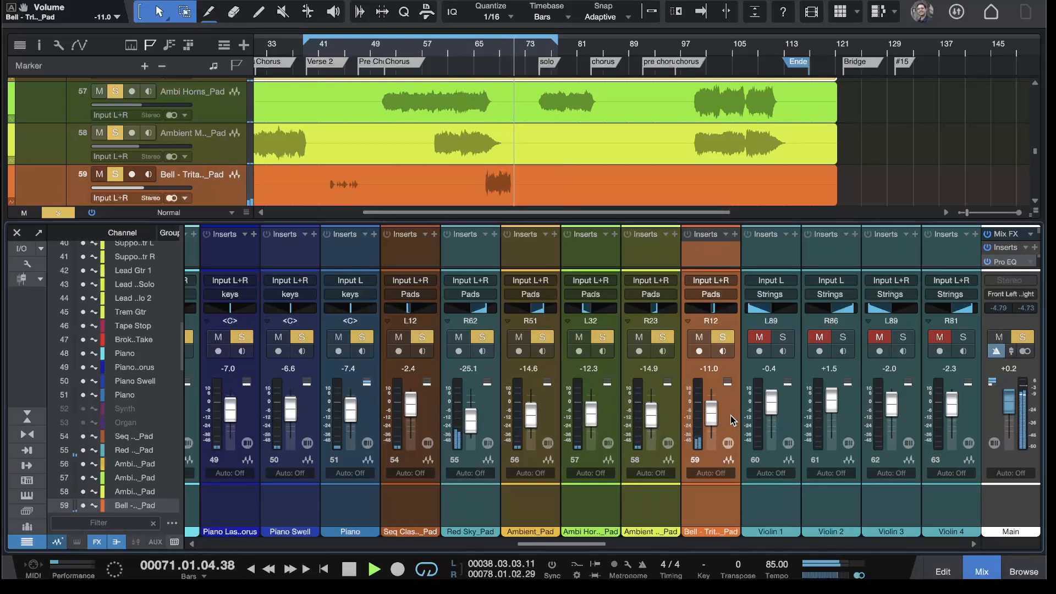
Step: Play the song from about bar 50 and open the Reason Rack effect inserted on the Pads bus
scroll(725, 410, right, 12)
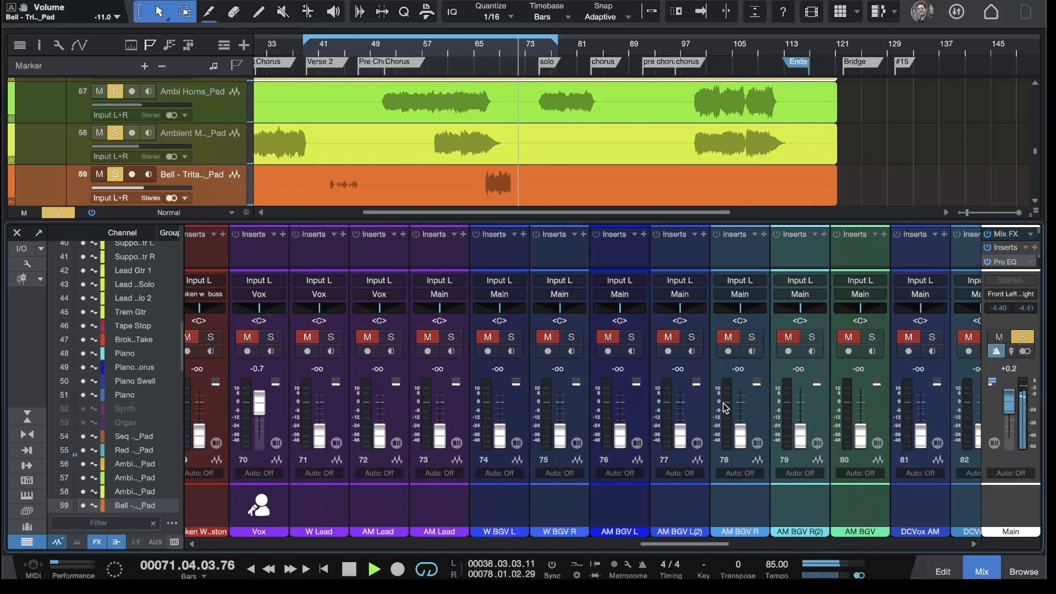
scroll(721, 392, right, 4)
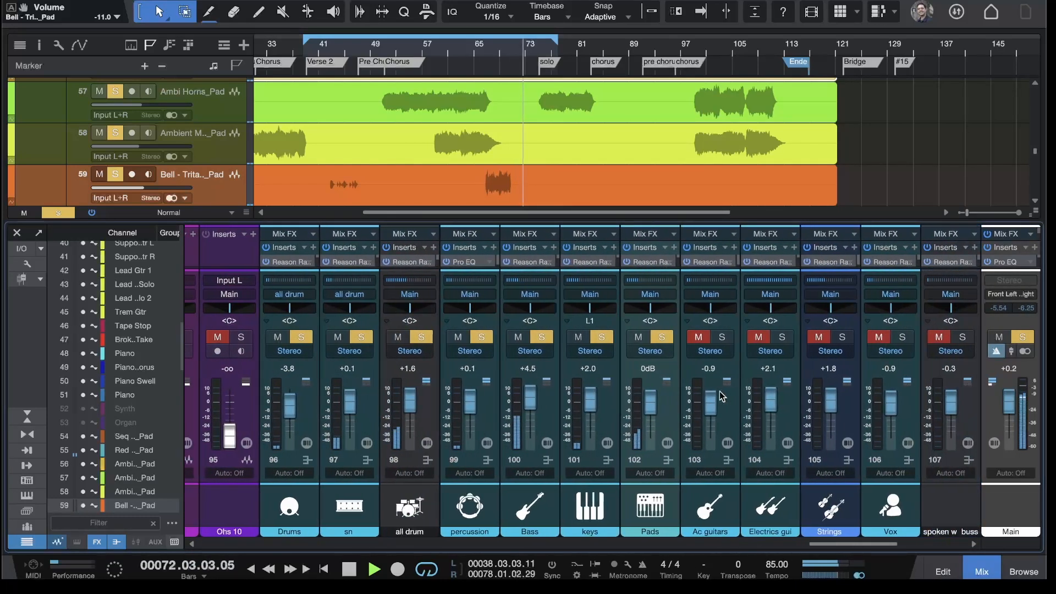
click(666, 423)
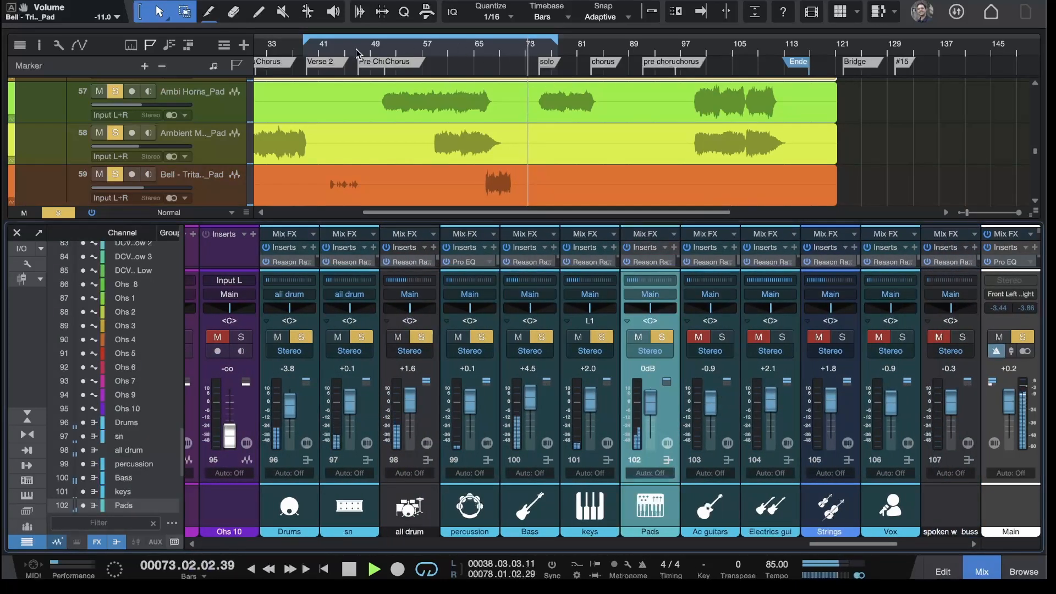
click(384, 53)
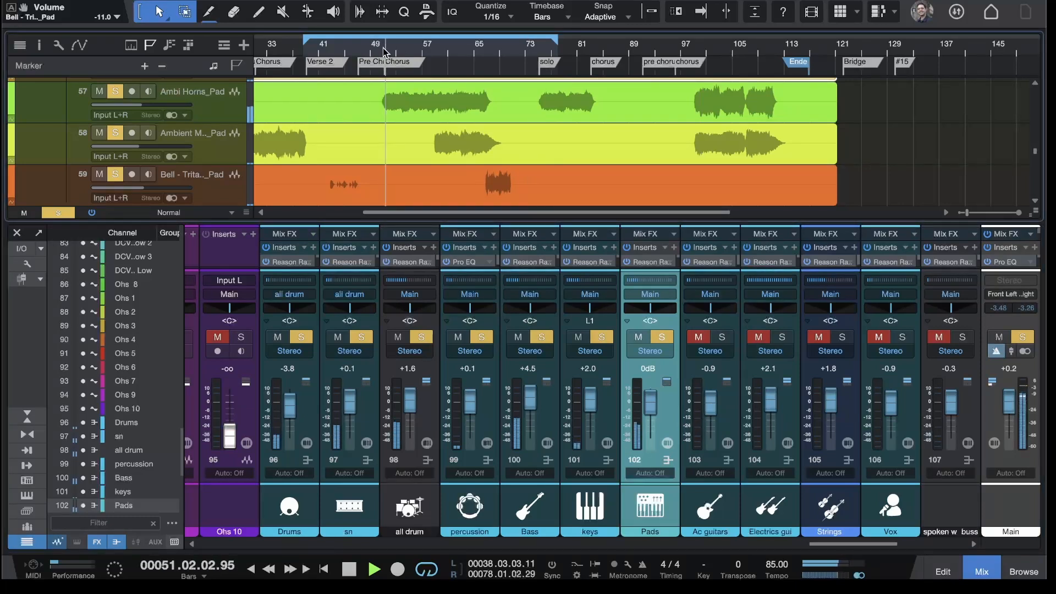
drag(640, 212, 641, 127)
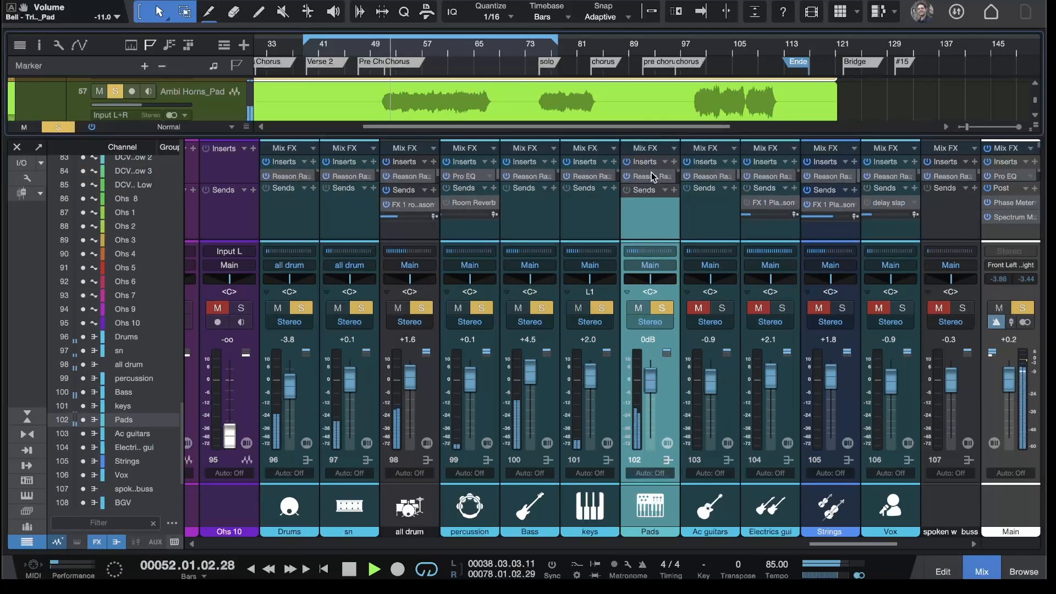
click(645, 175)
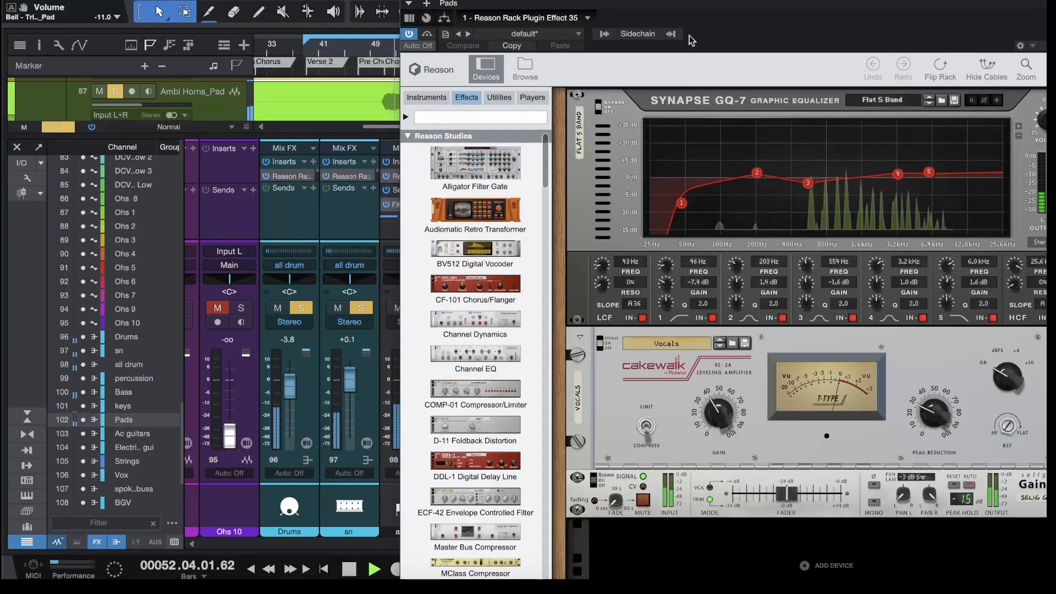
Step: Hide the Reason device browser and set band 5 of the Pads GQ-7 equalizer to 9.1 kHz at -4.6 dB
drag(501, 47, 187, 28)
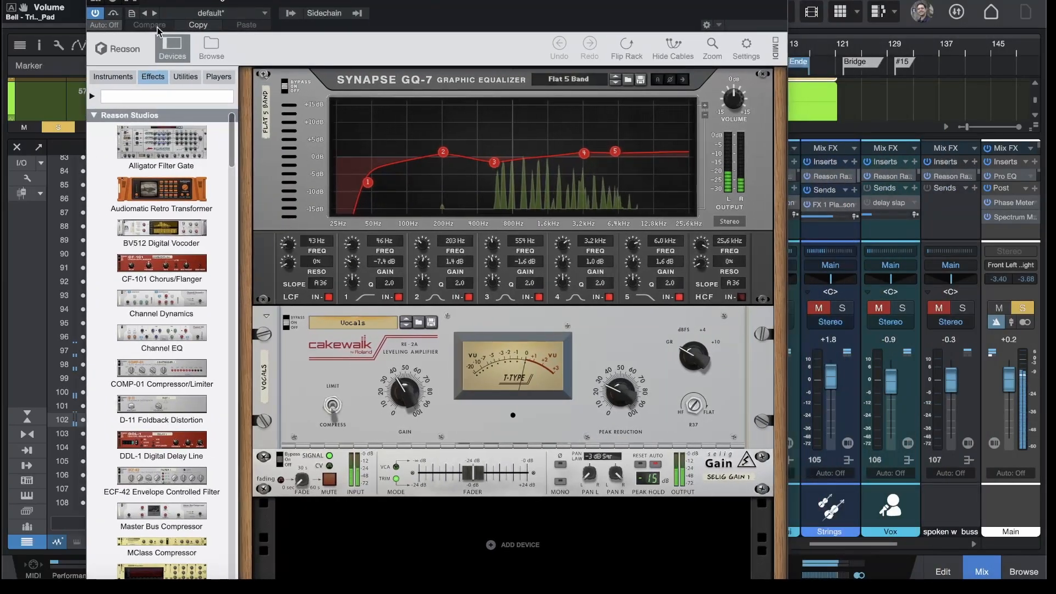
click(172, 48)
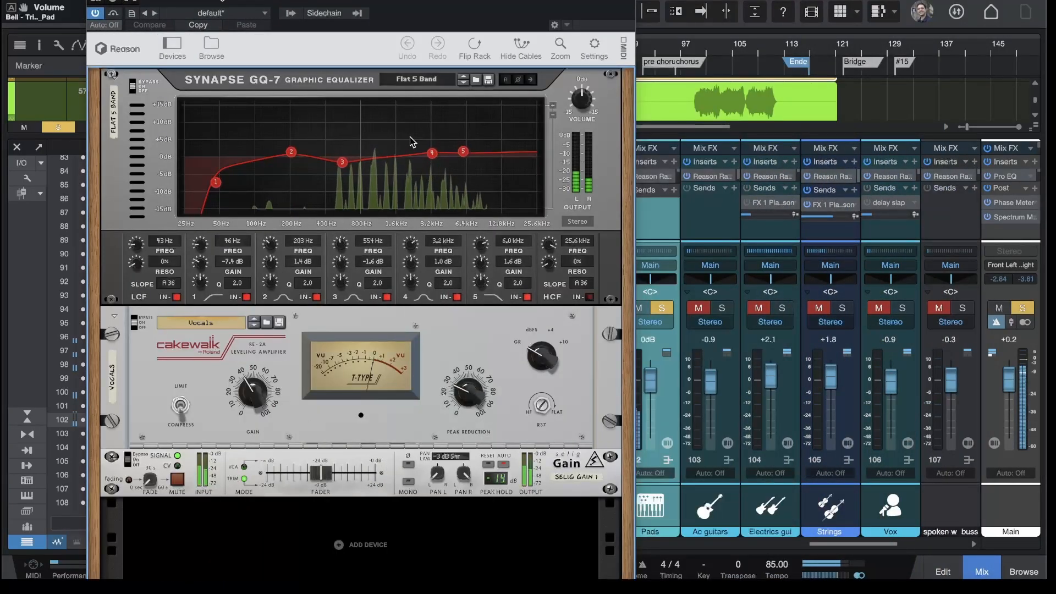
drag(464, 151, 485, 174)
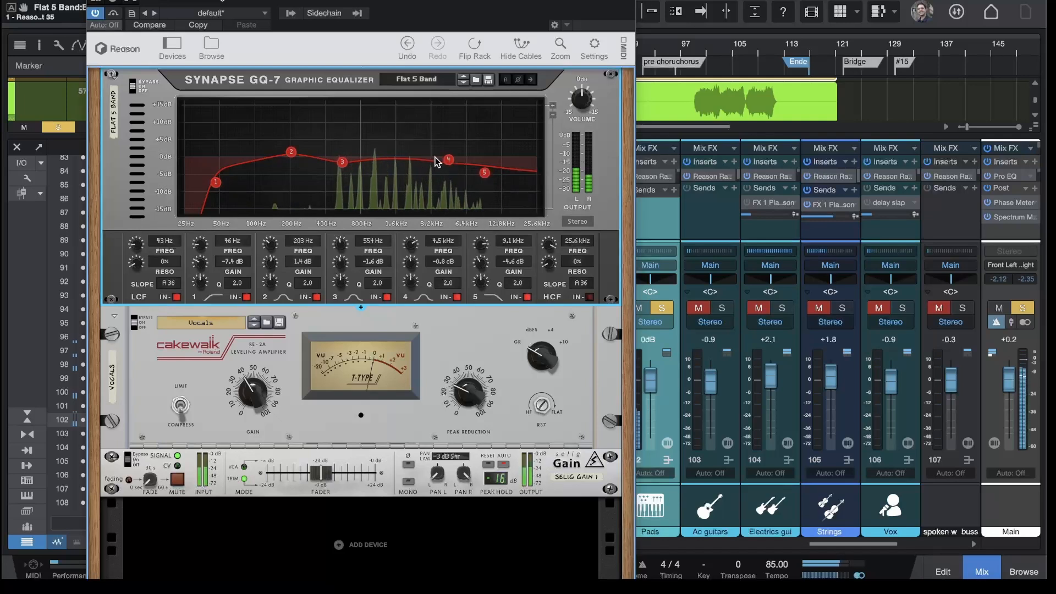
Step: Lower equalizer band 4 around 2.2 kHz, set band 3 to 644 Hz at -1.8 dB, and close the Pads effect window
drag(449, 159, 413, 165)
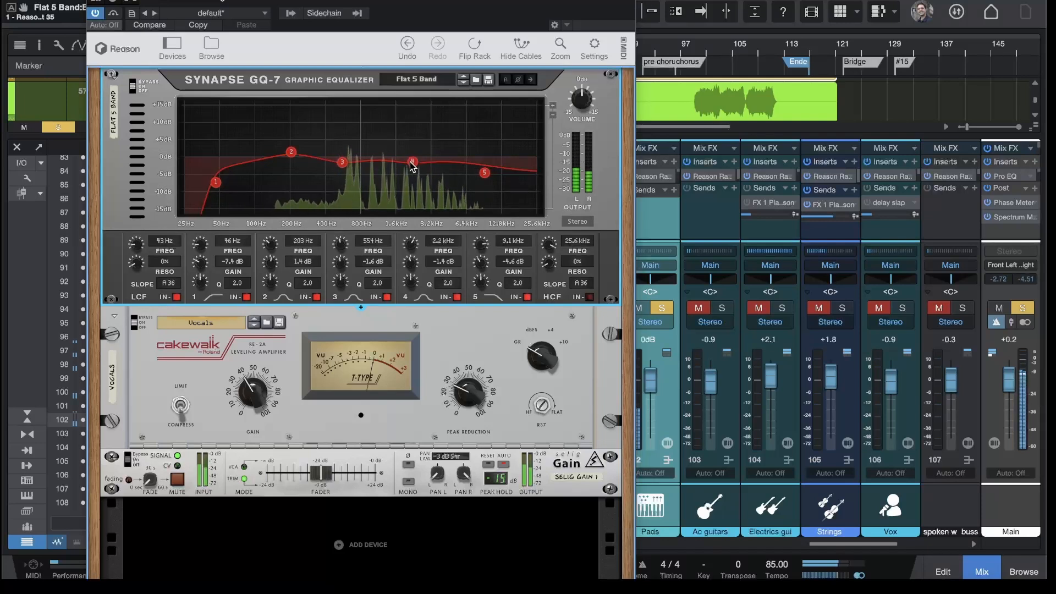
drag(342, 162, 351, 163)
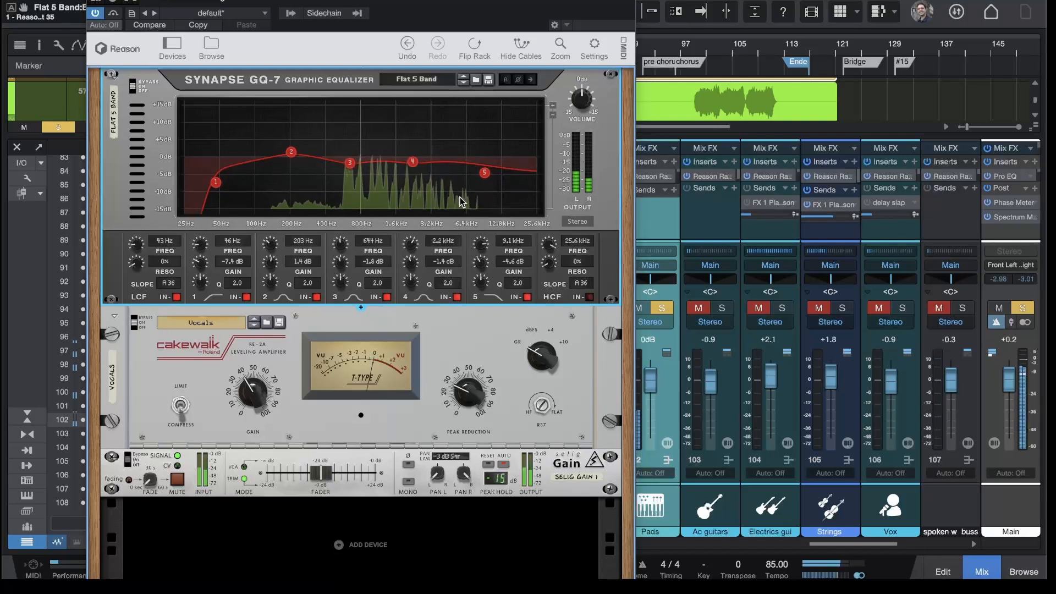
mouse_move(412, 162)
mouse_down()
mouse_move(512, 182)
mouse_move(536, 206)
mouse_move(433, 165)
mouse_up()
click(485, 185)
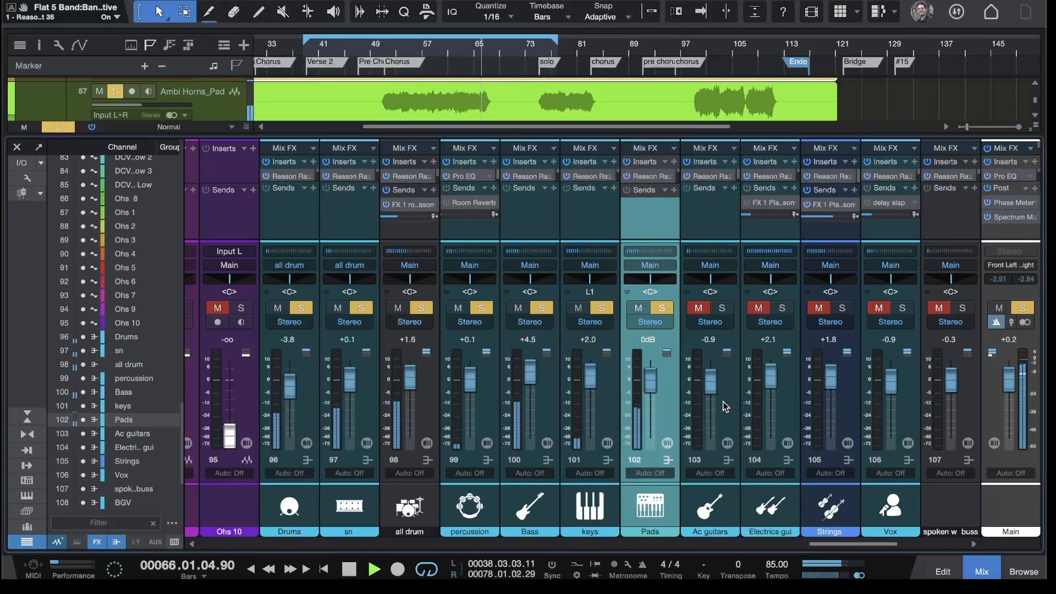
Step: Set the Pads bus volume to -2.1 dB and solo the Strings bus
drag(650, 380, 653, 389)
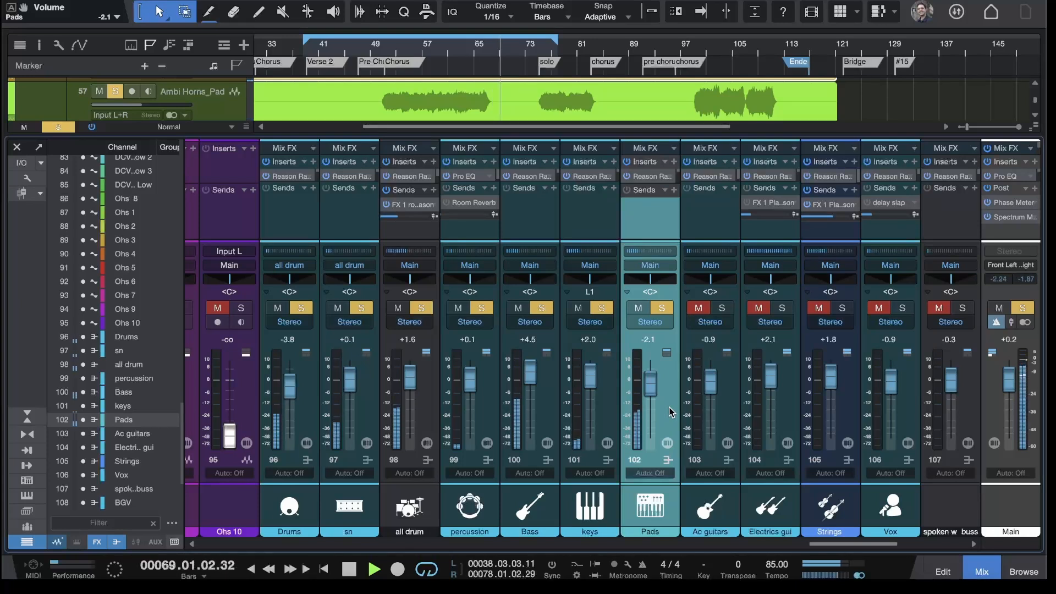
click(850, 407)
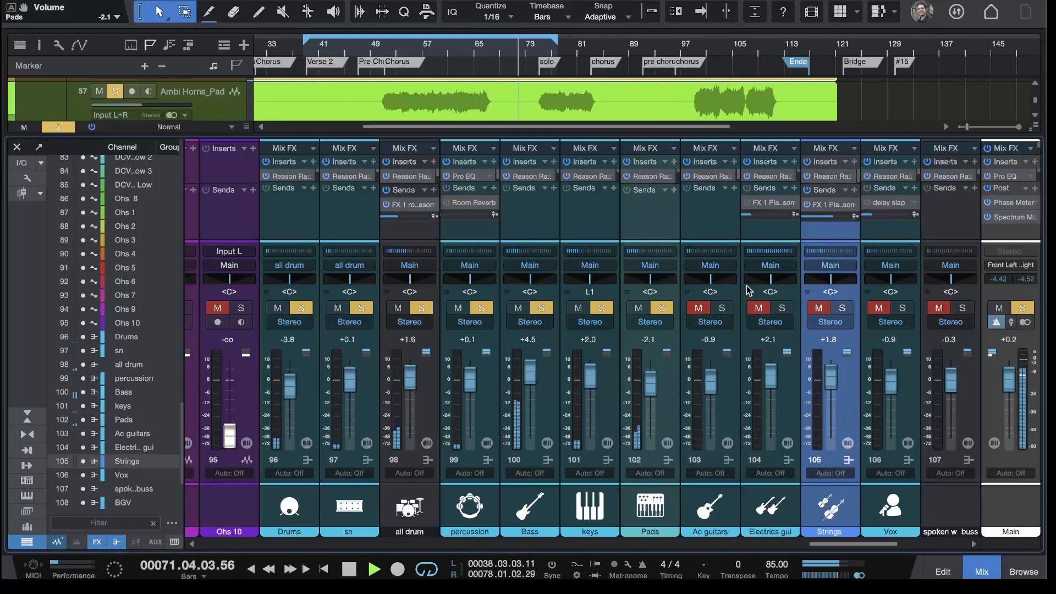
click(844, 309)
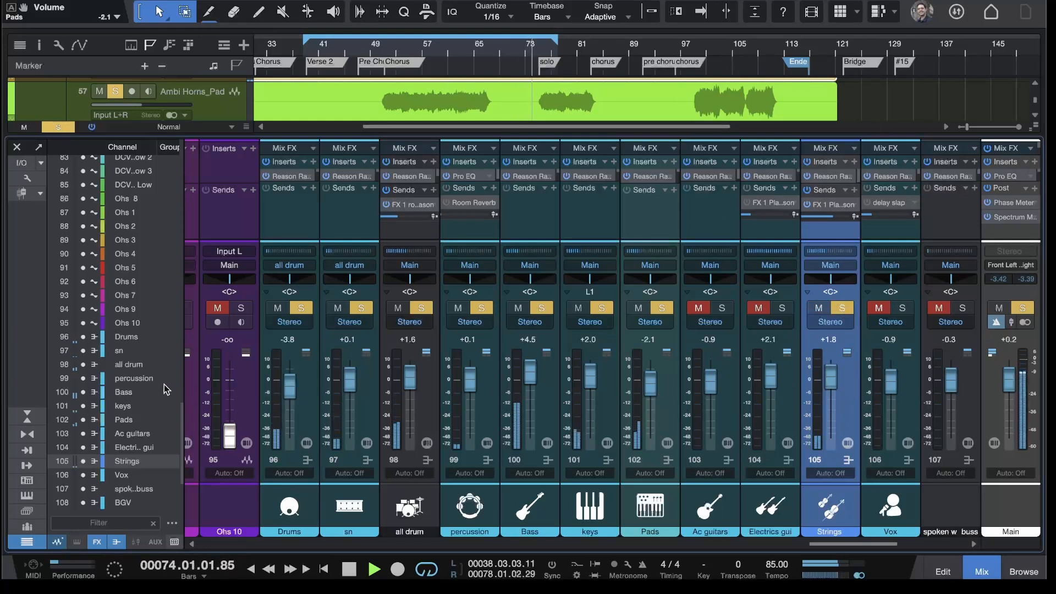
Step: Select the Violin 1 channel, enlarge the arrangement to show the violin tracks, and play the song from about bar 102
scroll(121, 396, down, 2)
scroll(121, 395, up, 15)
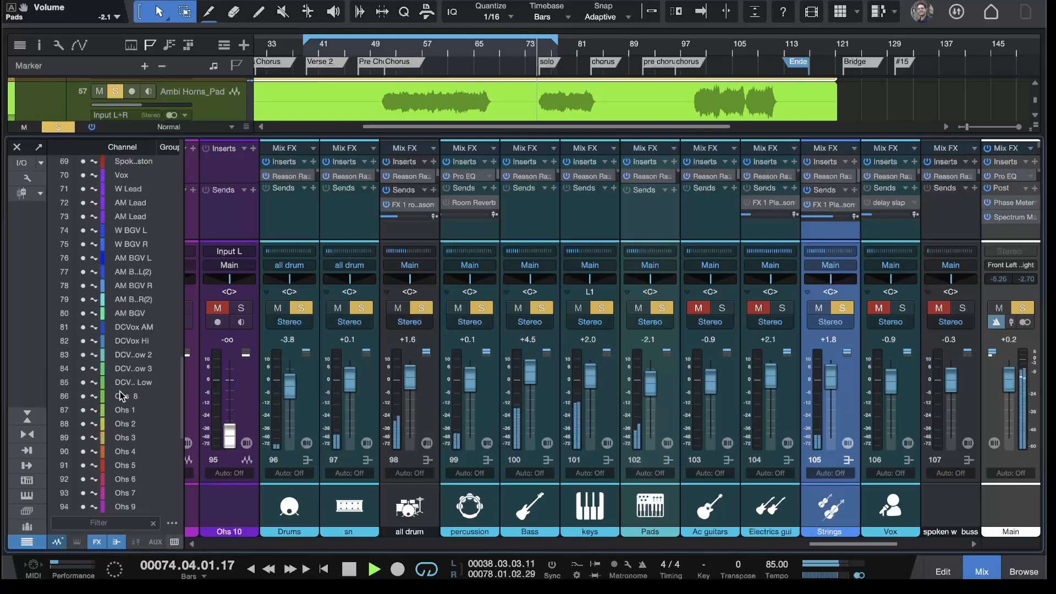
click(145, 284)
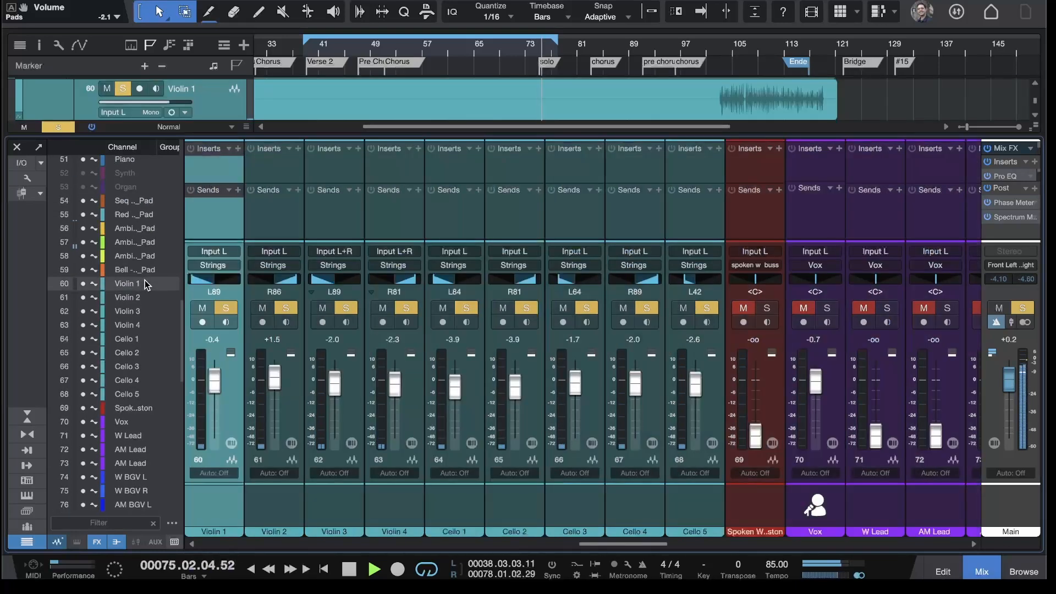
scroll(420, 365, left, 2)
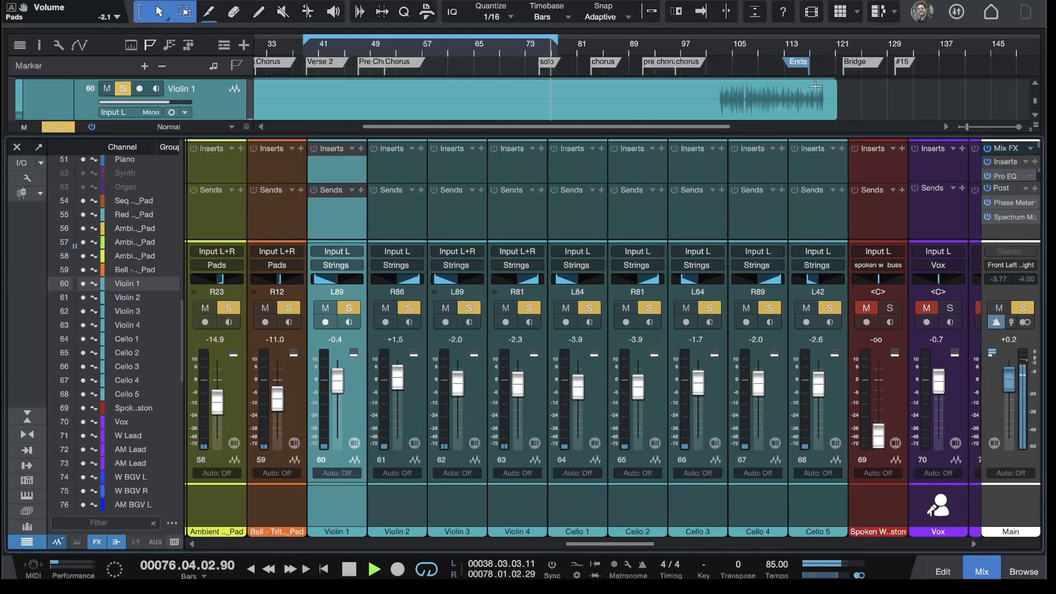
drag(709, 136, 713, 231)
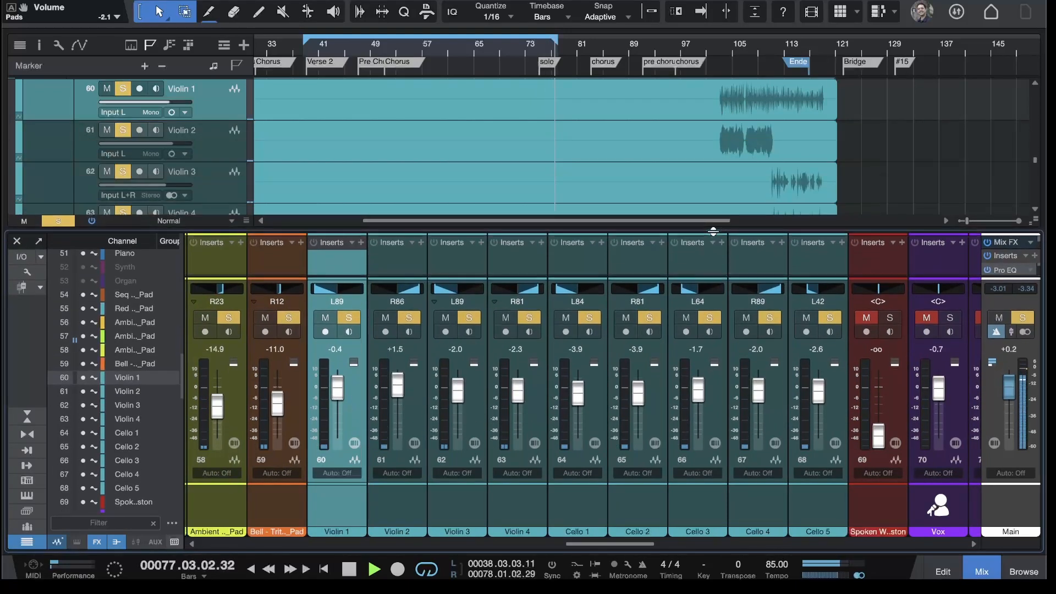
click(716, 54)
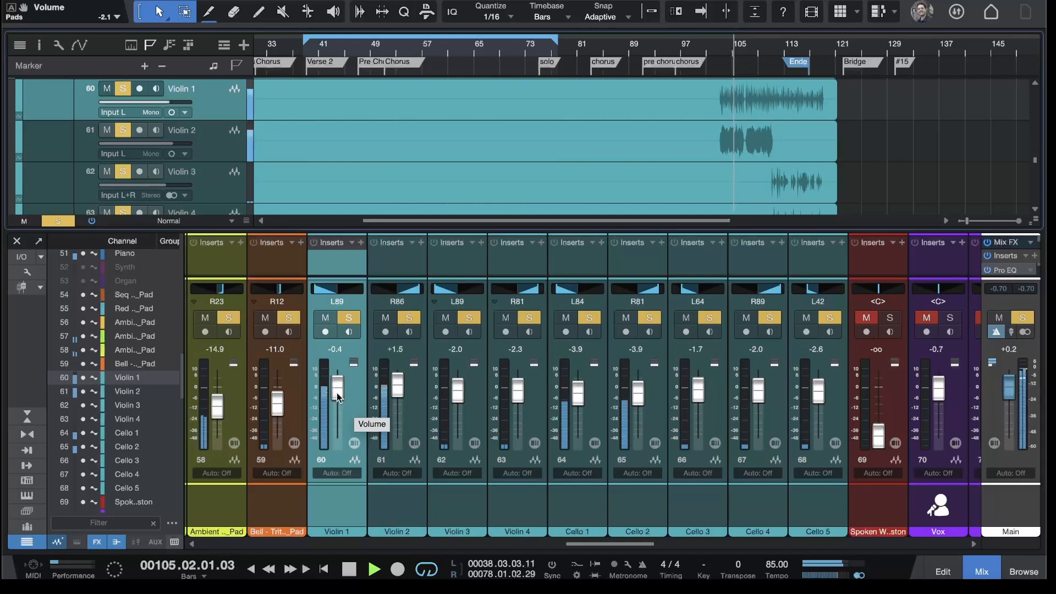
Step: Lower Violin 1 to -5.7 dB, Violin 2 to -6.1 dB and the Strings bus to -0.3 dB
drag(337, 393, 395, 410)
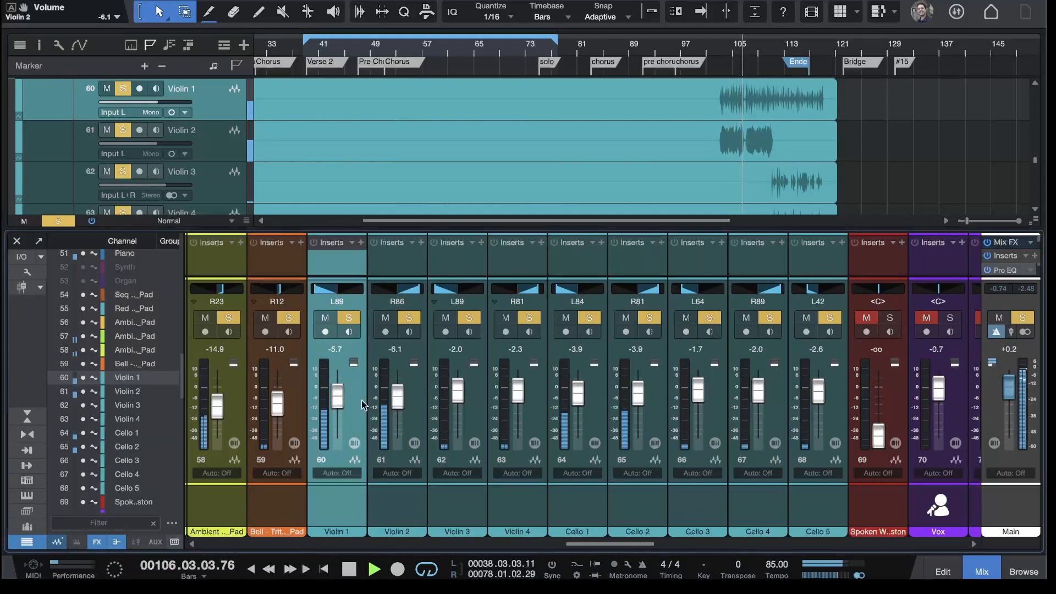
scroll(538, 472, right, 15)
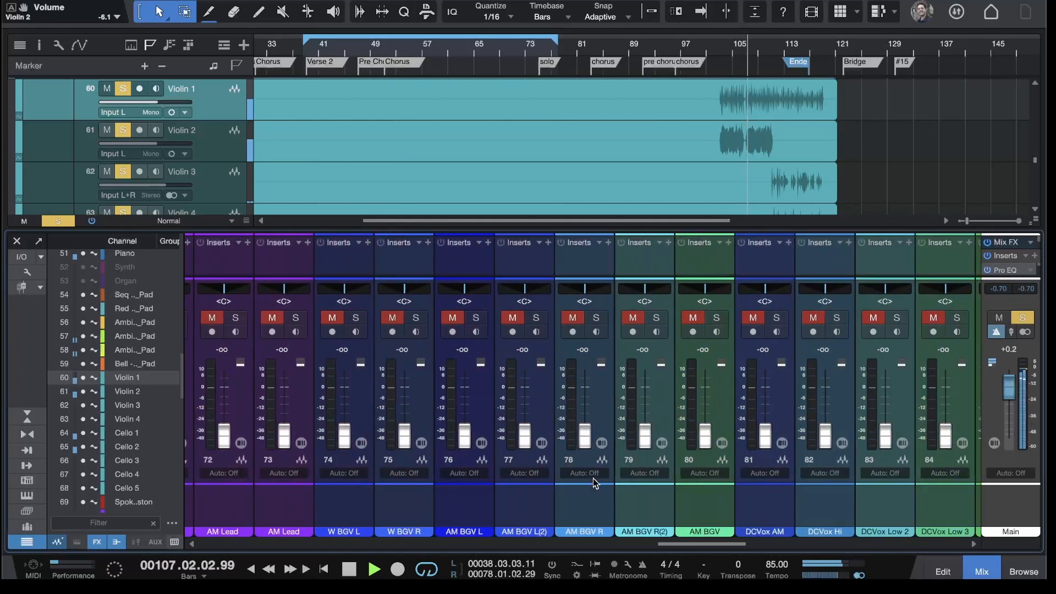
scroll(638, 466, left, 3)
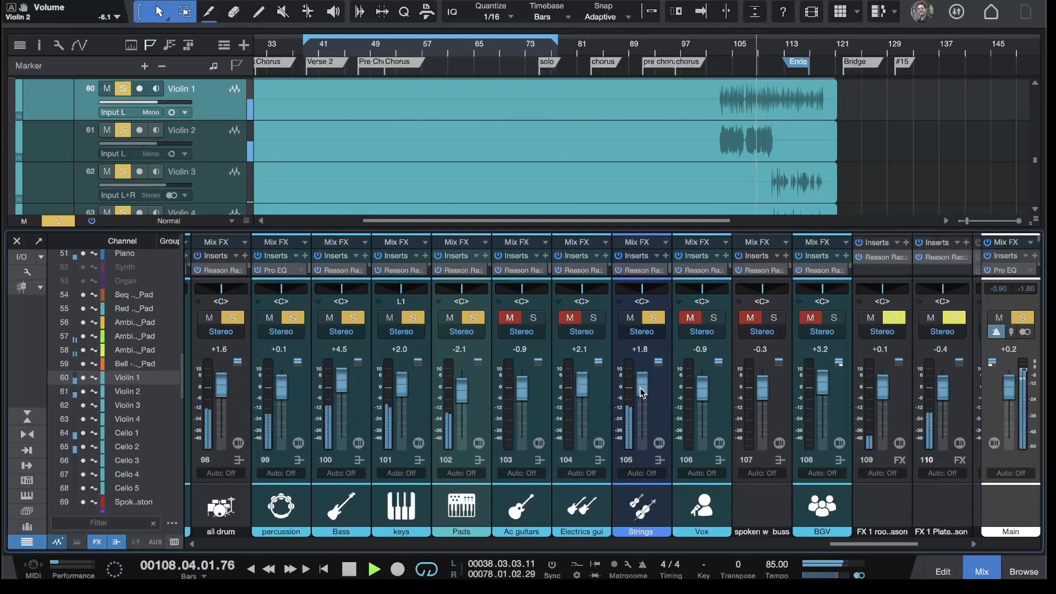
Step: Pull the volumes of Cello 5 through Cello 1 and Violin 4 all the way down
scroll(657, 435, left, 11)
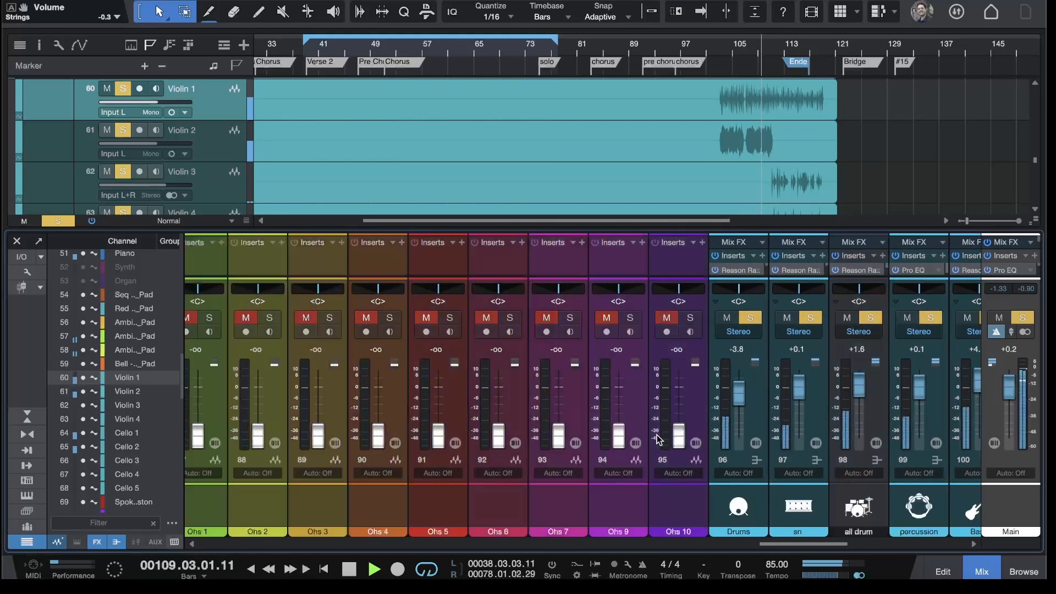
scroll(657, 435, left, 3)
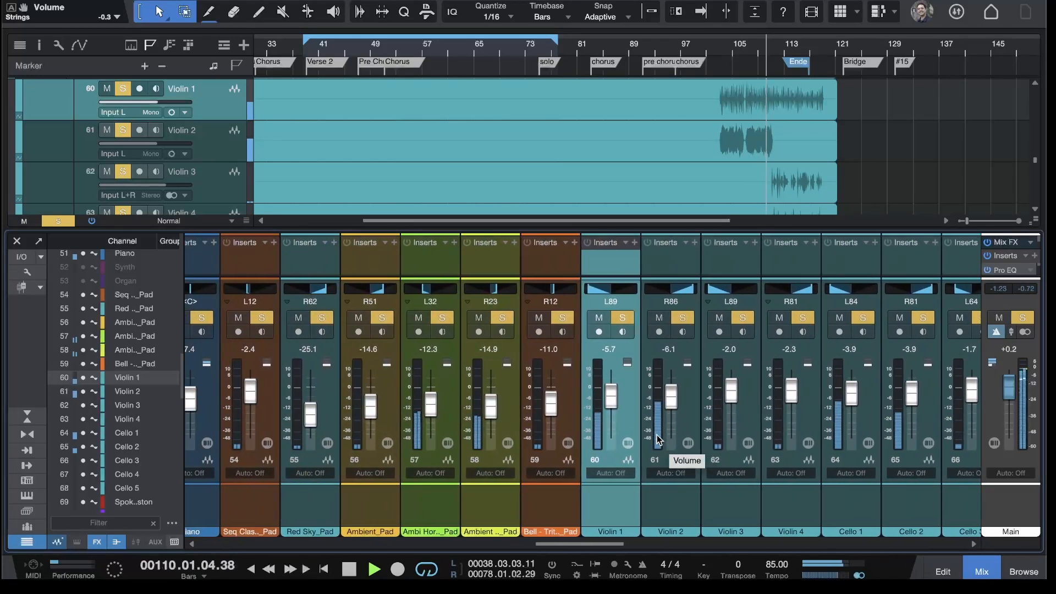
scroll(652, 434, right, 1)
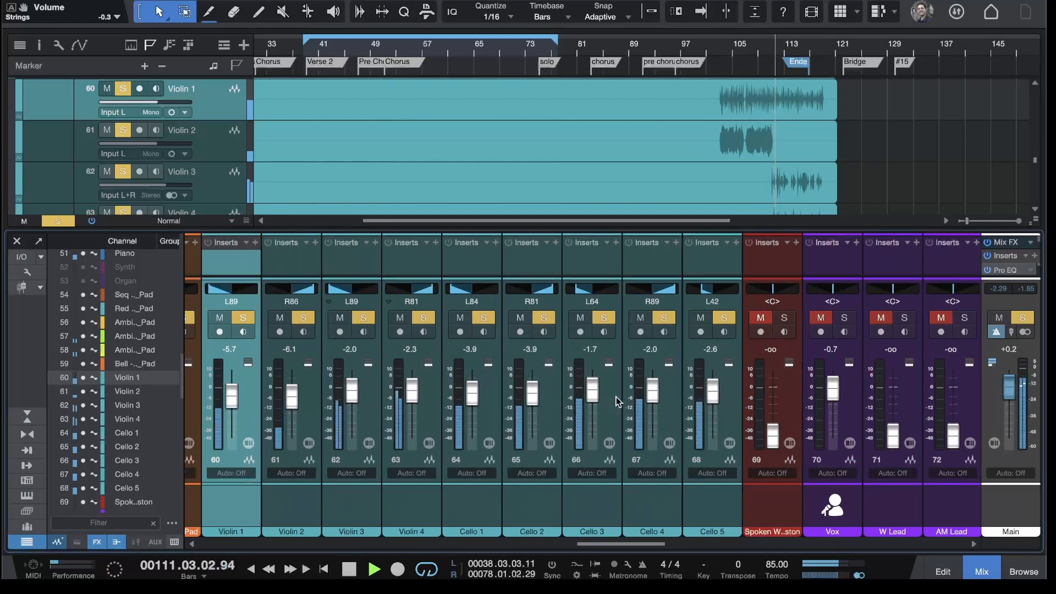
drag(713, 392, 713, 437)
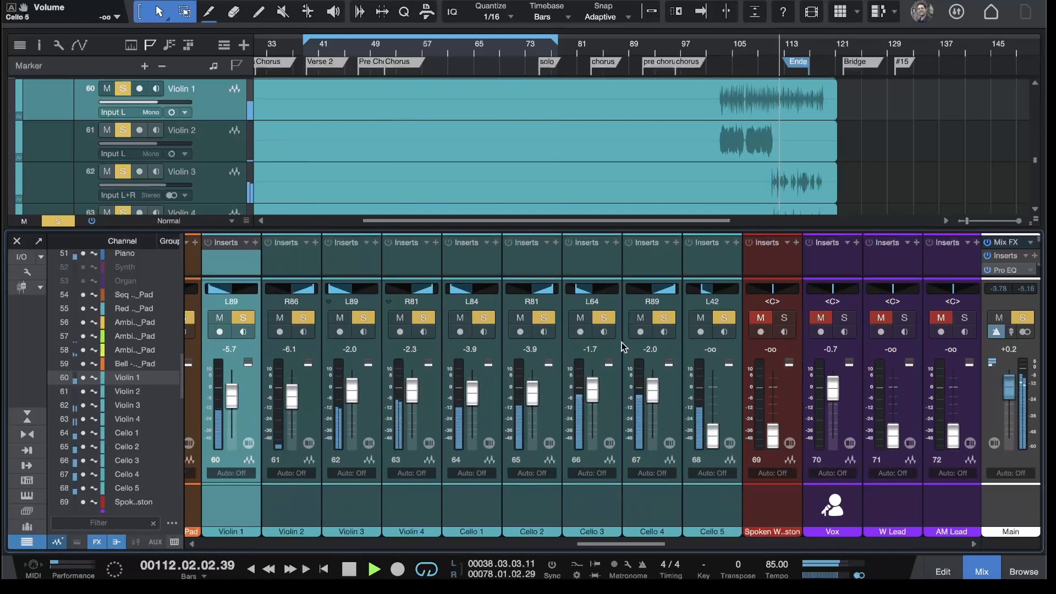
drag(652, 392, 652, 437)
drag(591, 391, 592, 438)
drag(532, 393, 532, 437)
drag(471, 400, 472, 437)
drag(412, 392, 412, 438)
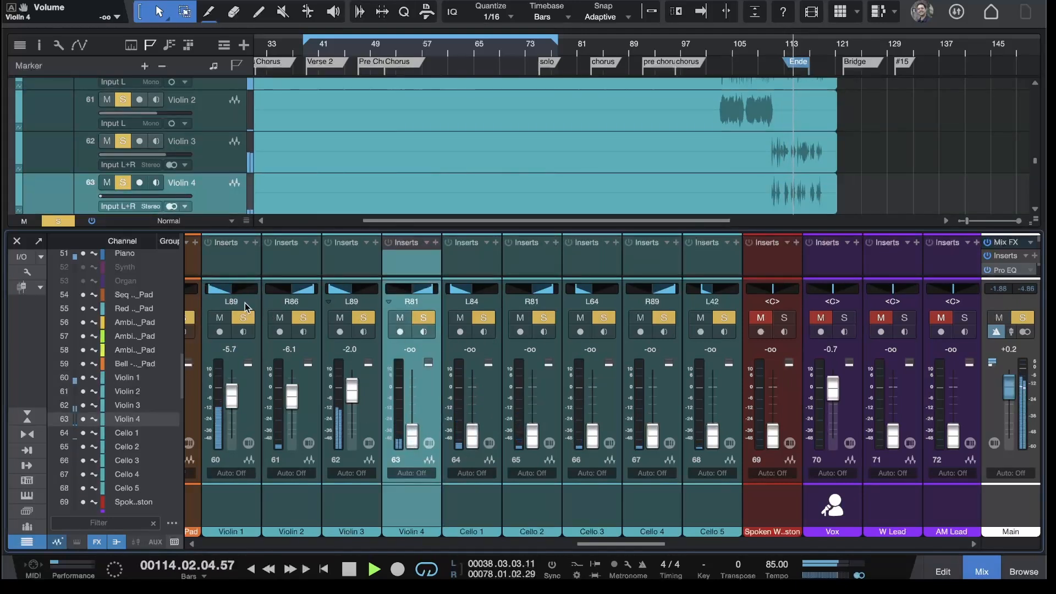
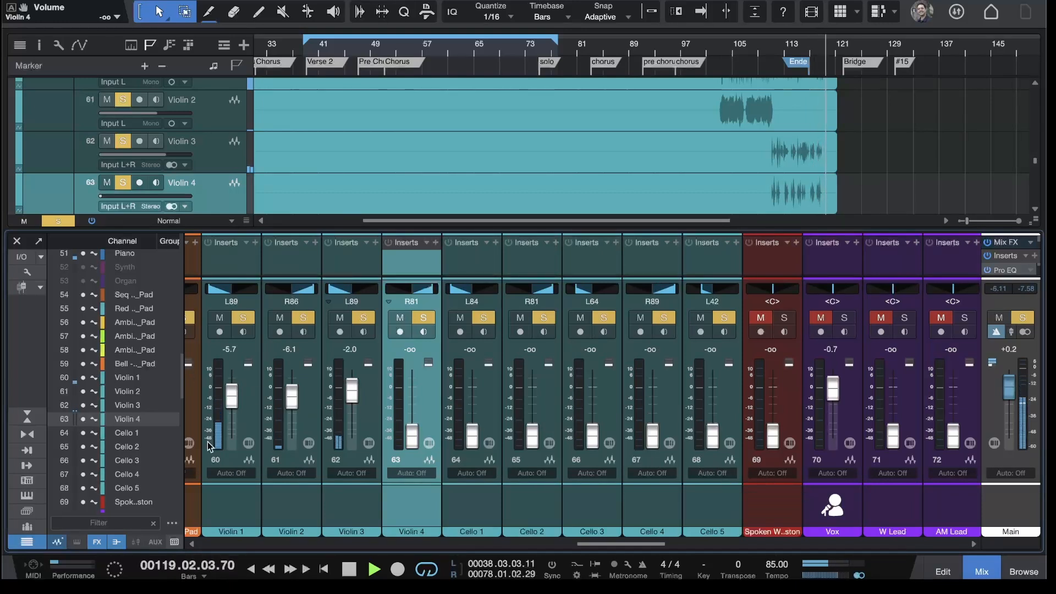
Step: Play from about bar 102, silence Violin 2 and bring it back up to -5.7 dB, and raise Violin 4 to -2.5 dB
click(719, 50)
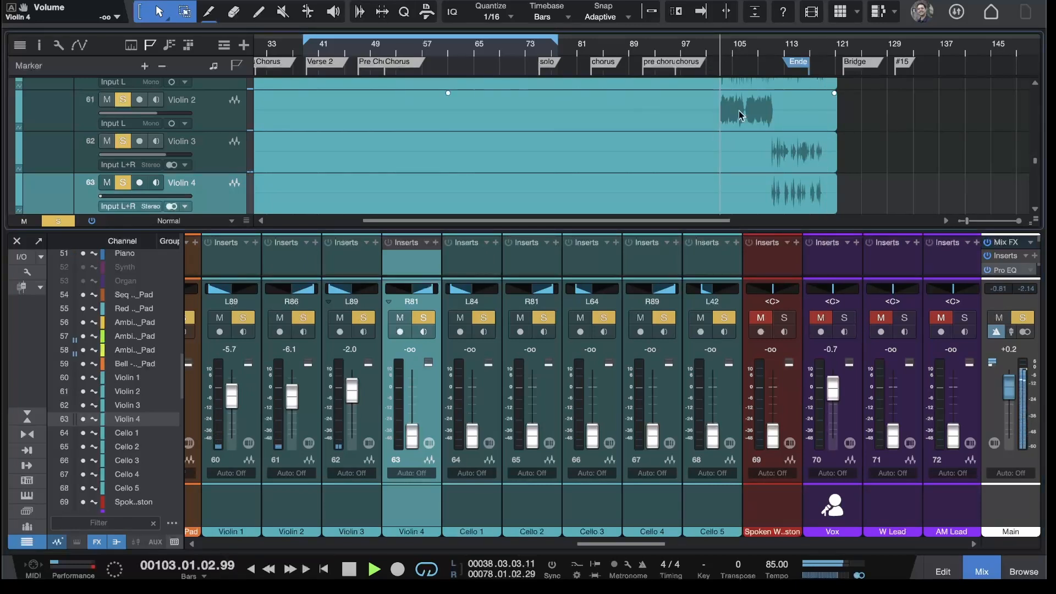
drag(291, 396, 295, 496)
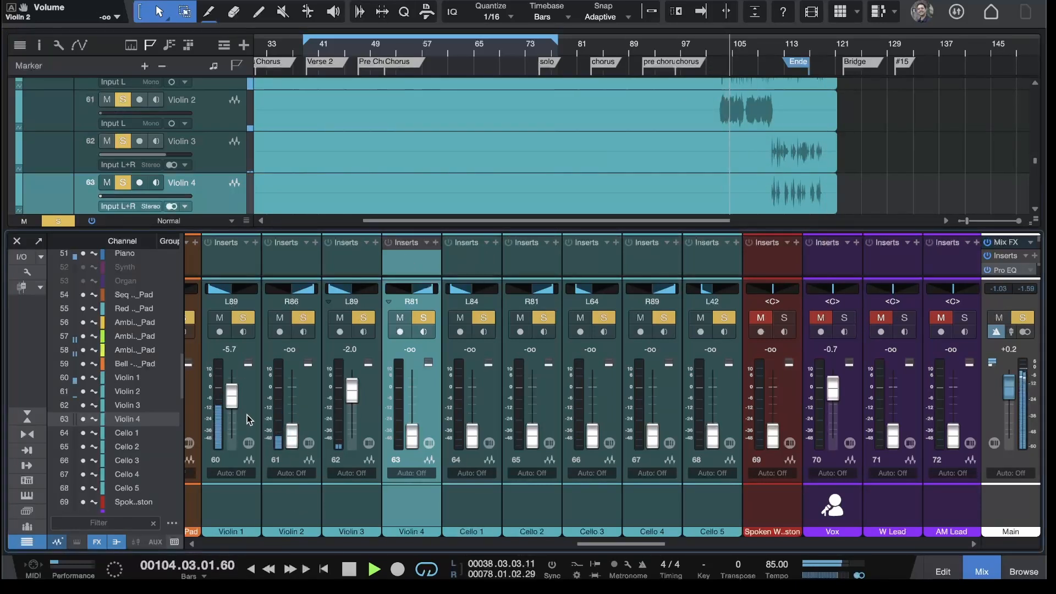
scroll(247, 420, left, 1)
drag(325, 442, 323, 399)
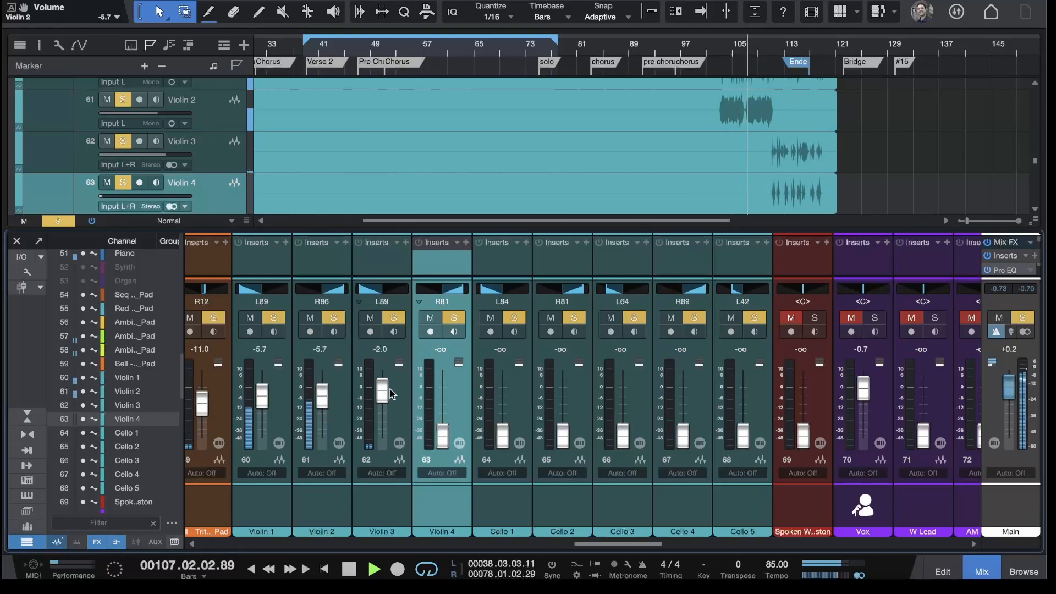
drag(442, 436, 451, 391)
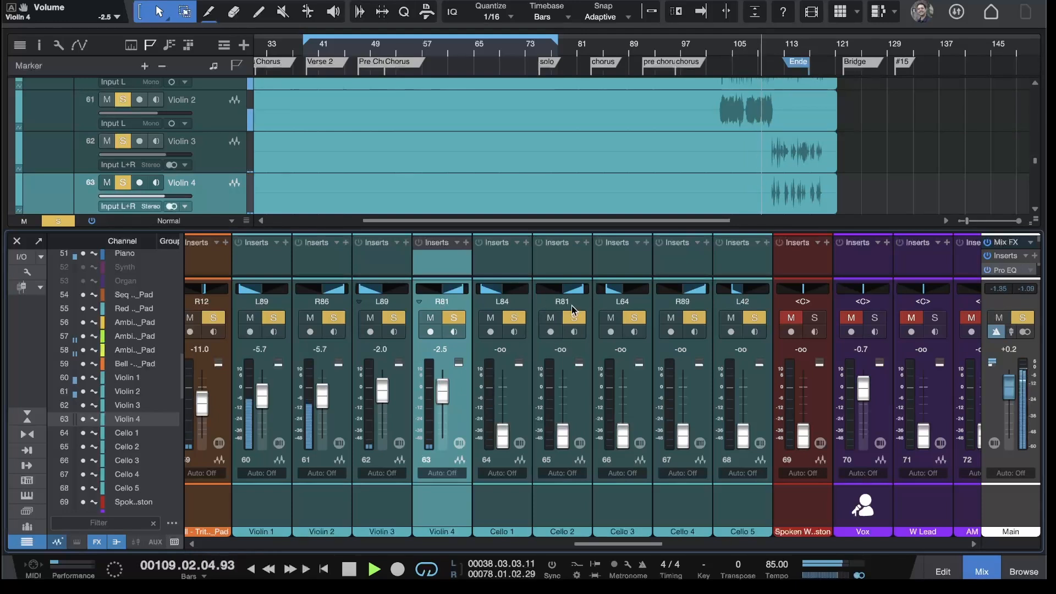
Step: Replay from about bar 102 and bring Cello 1 up to -3.9 dB and Cello 2 to -4.8 dB
scroll(738, 158, down, 3)
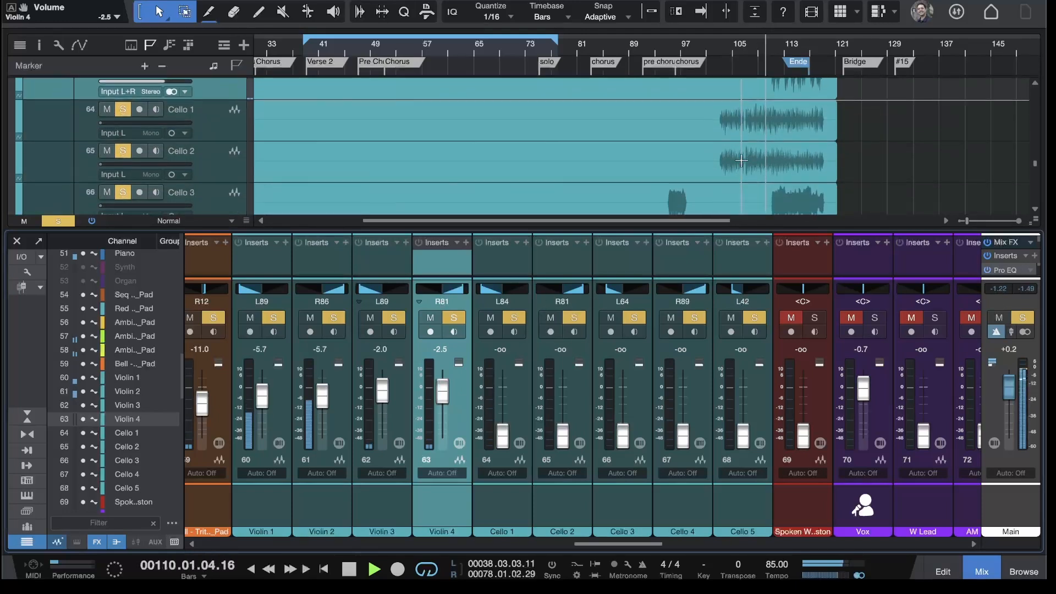
click(717, 51)
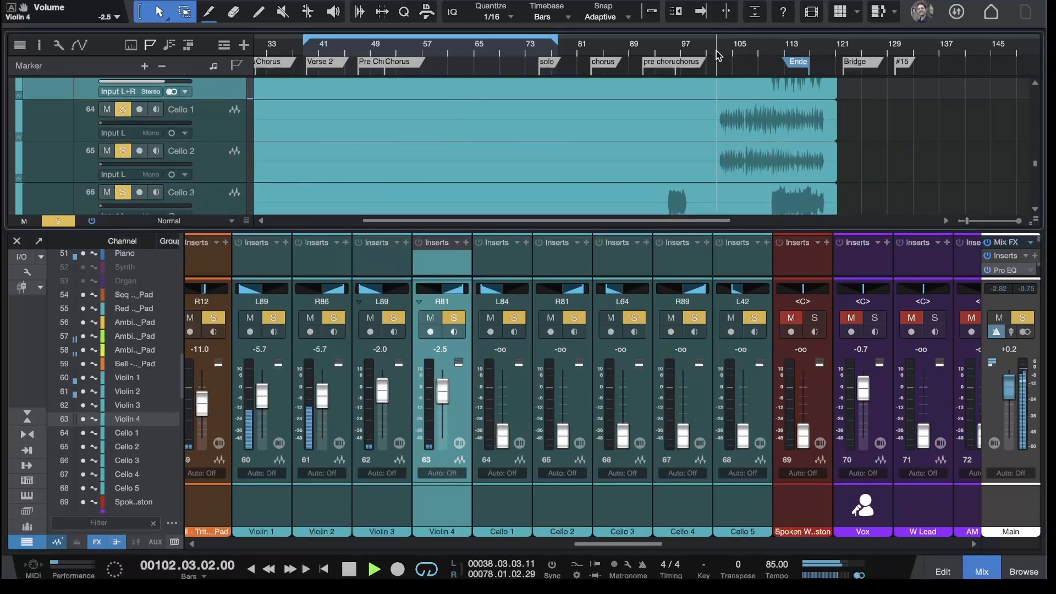
drag(502, 435, 508, 389)
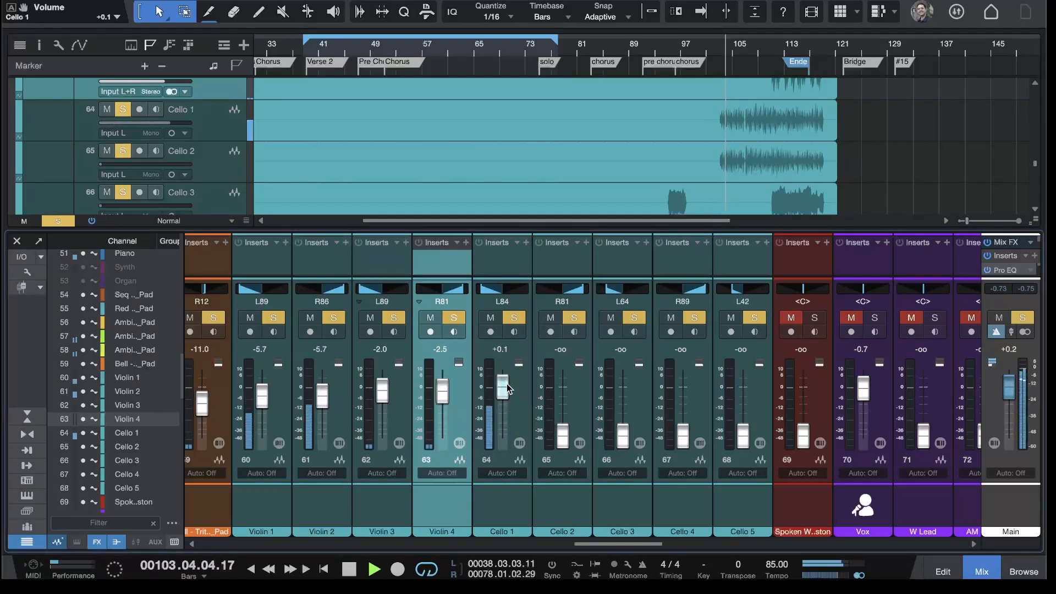
drag(562, 434, 560, 395)
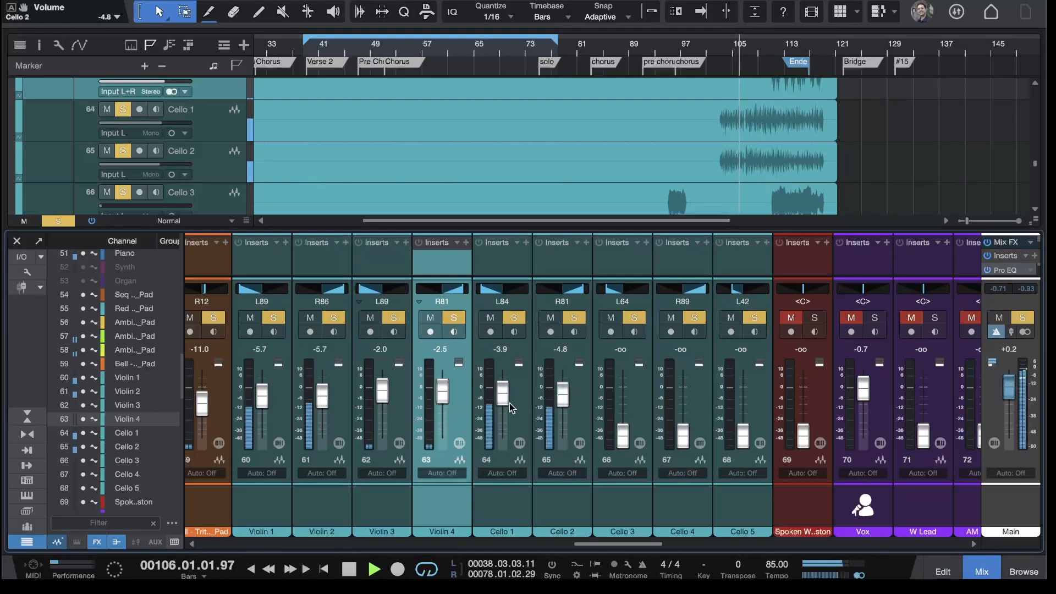
Step: Lower Violin 2 to -7.5 dB and set both Cello 1 and Cello 2 to -6.1 dB
drag(325, 406, 325, 411)
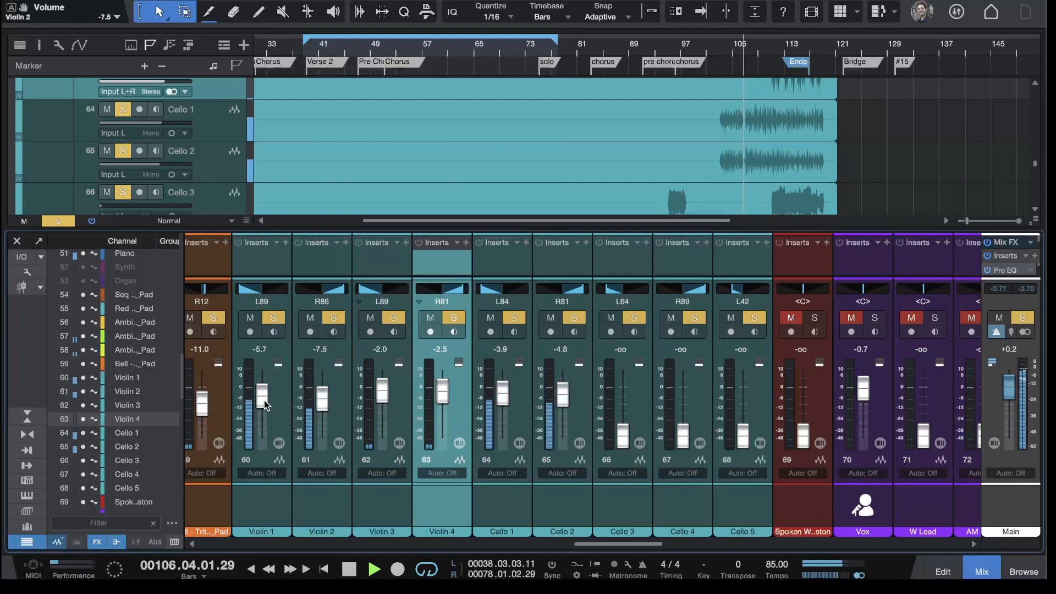
drag(503, 394, 563, 398)
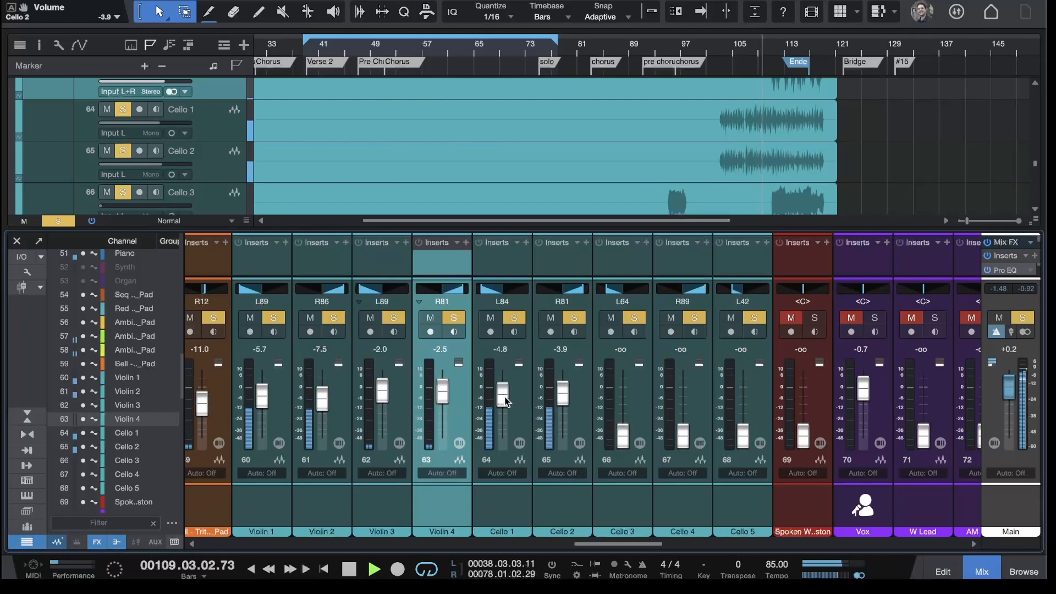
drag(505, 401, 562, 398)
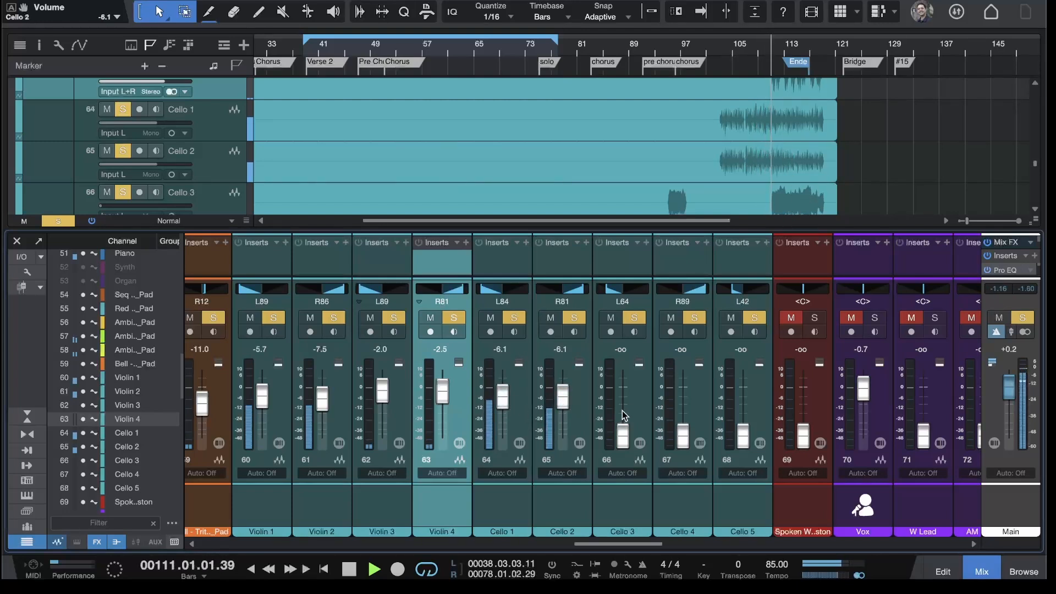
Step: Bring Cello 3 up to -5.2 dB and Cello 4 up to -3.4 dB
drag(623, 434, 625, 395)
drag(682, 435, 682, 398)
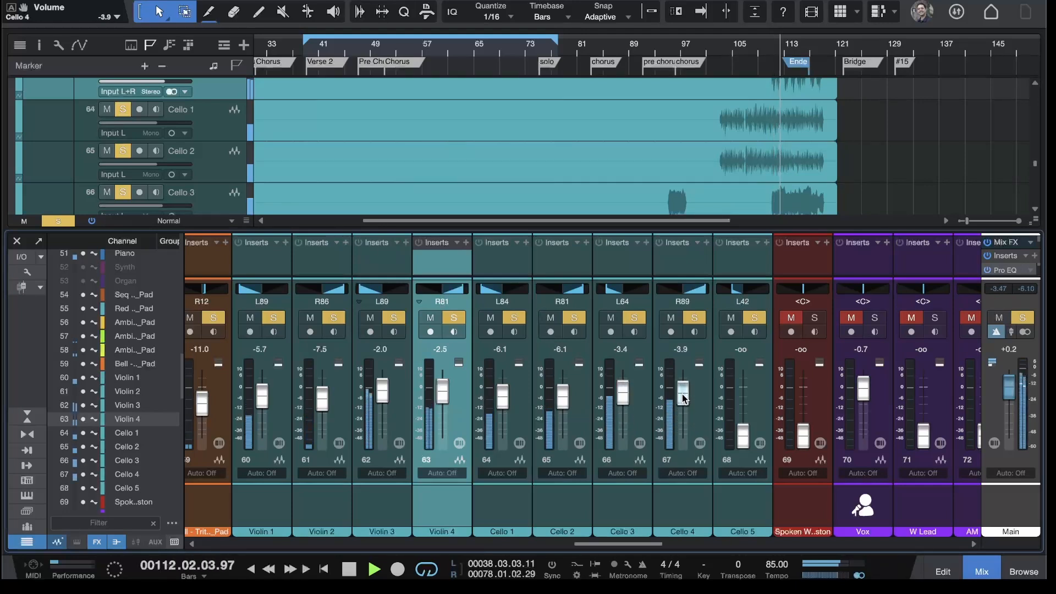
drag(620, 389, 682, 398)
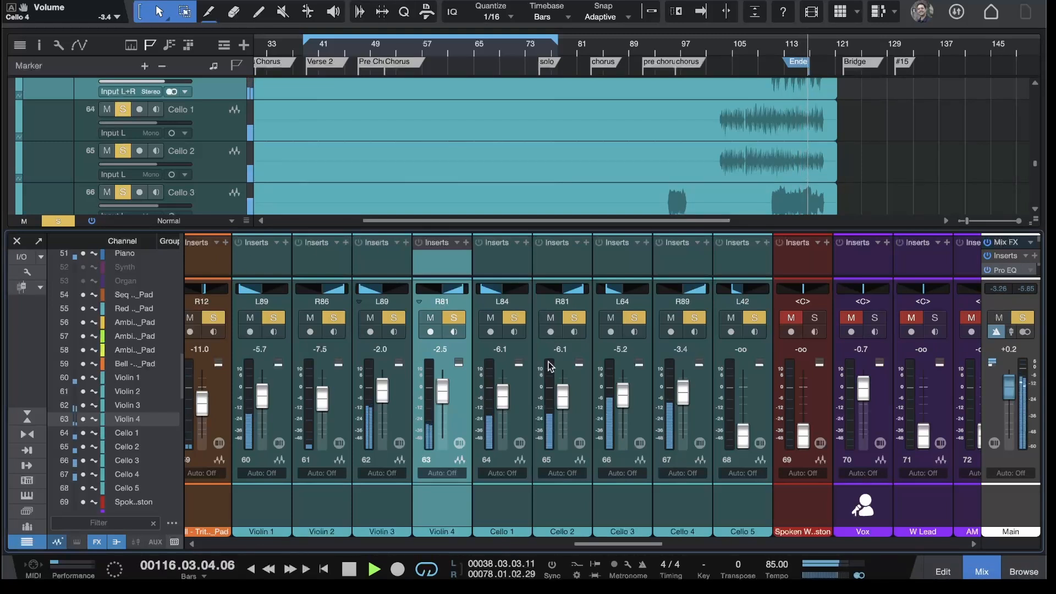
Step: Copy the Reason Rack GQ-7 equalizer insert from Clean Gtr 2 to Clean Gtr 3 R and close its plug-in window
drag(620, 547, 592, 547)
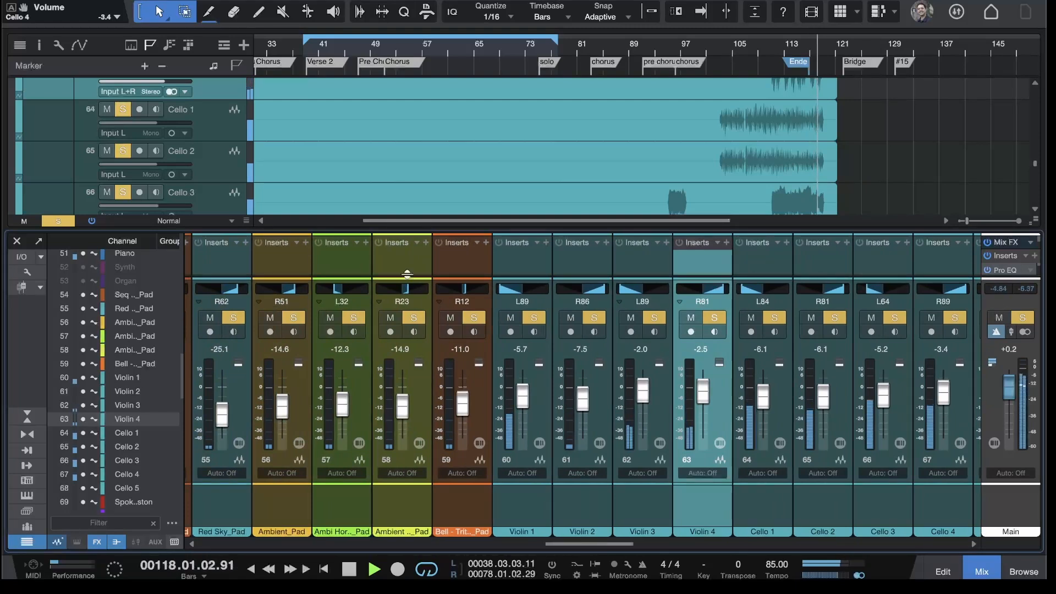
drag(582, 547, 381, 546)
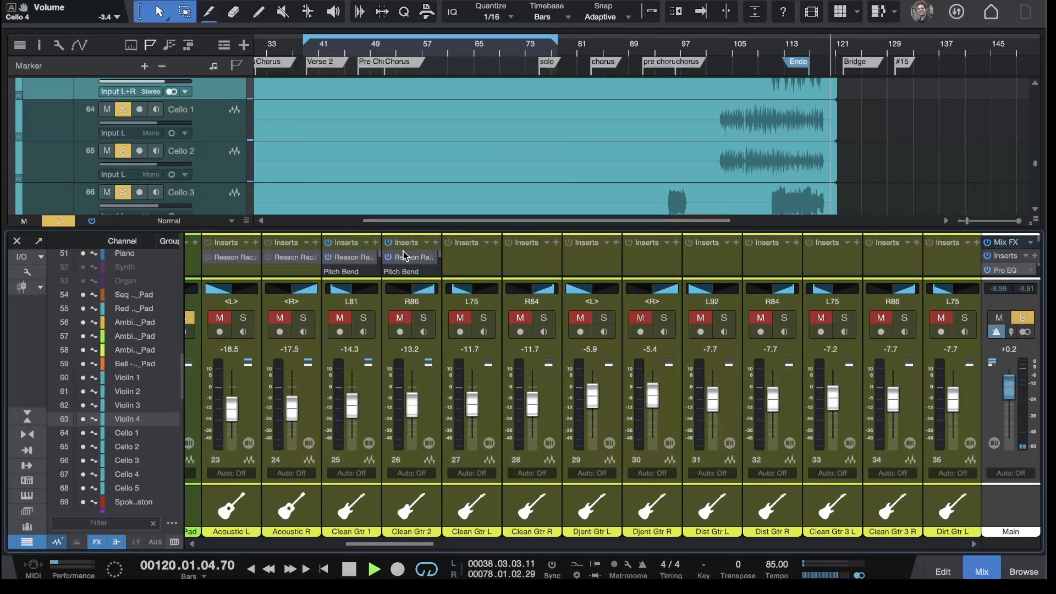
drag(575, 254, 935, 273)
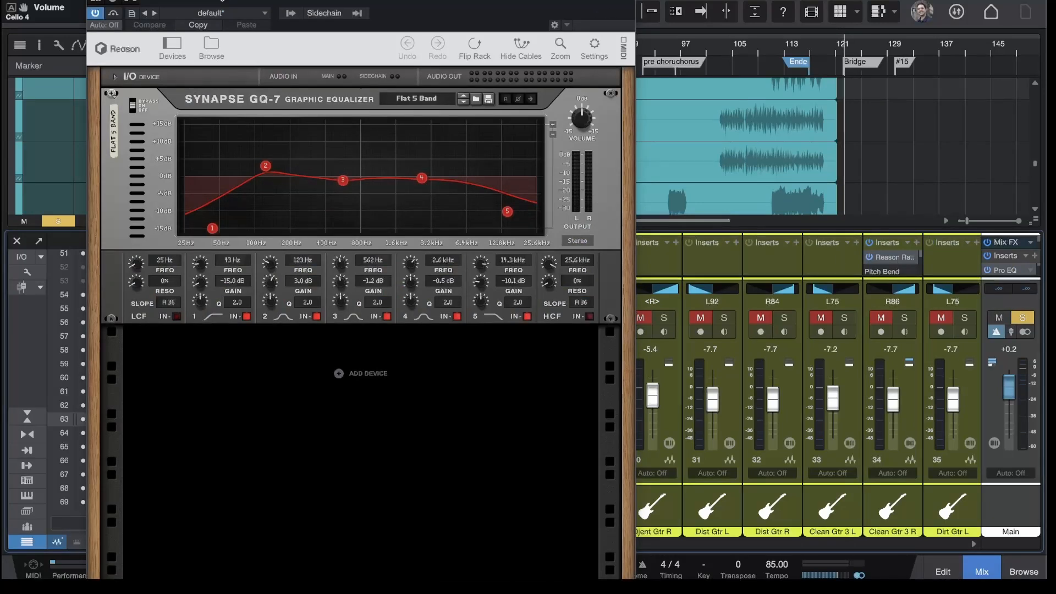
key(super+w)
scroll(507, 268, right, 2)
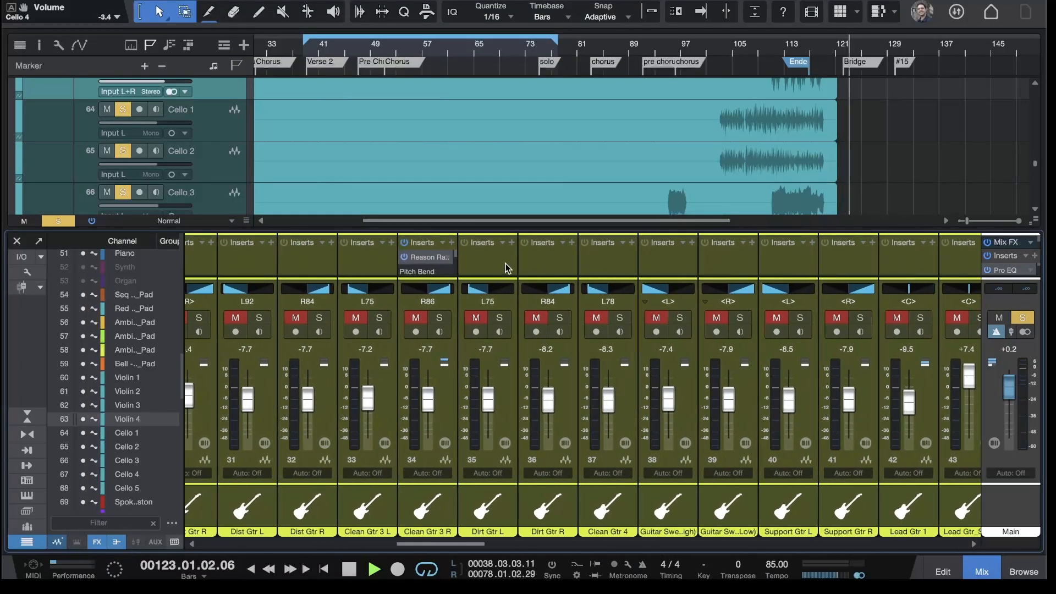
Step: Copy the Reason Rack insert from Clean Gtr 3 R to Lead Gtr_Solo and close its plug-in window
drag(429, 257, 960, 265)
scroll(886, 271, right, 2)
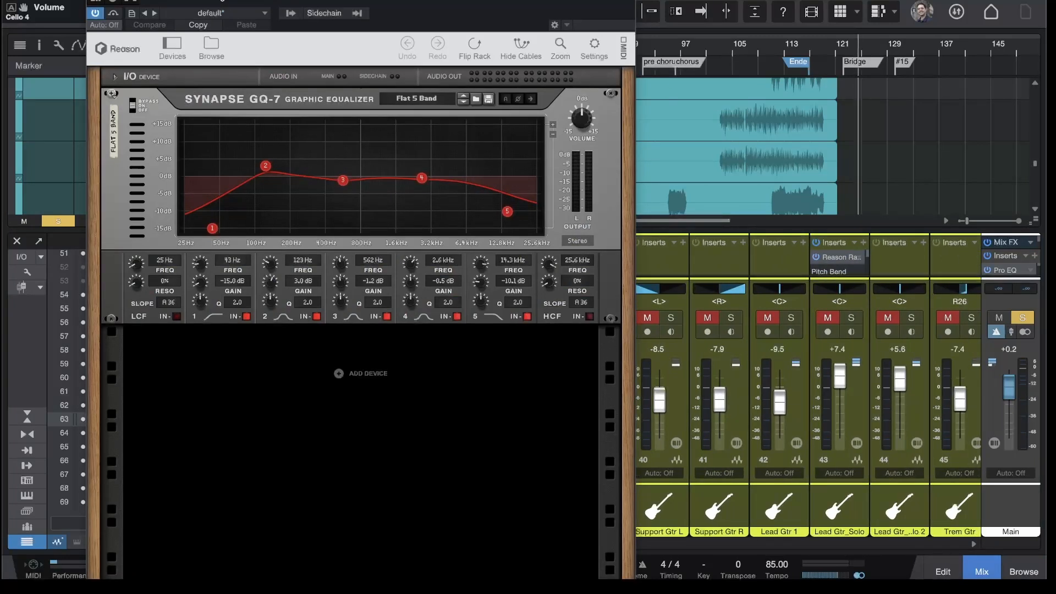
key(super+w)
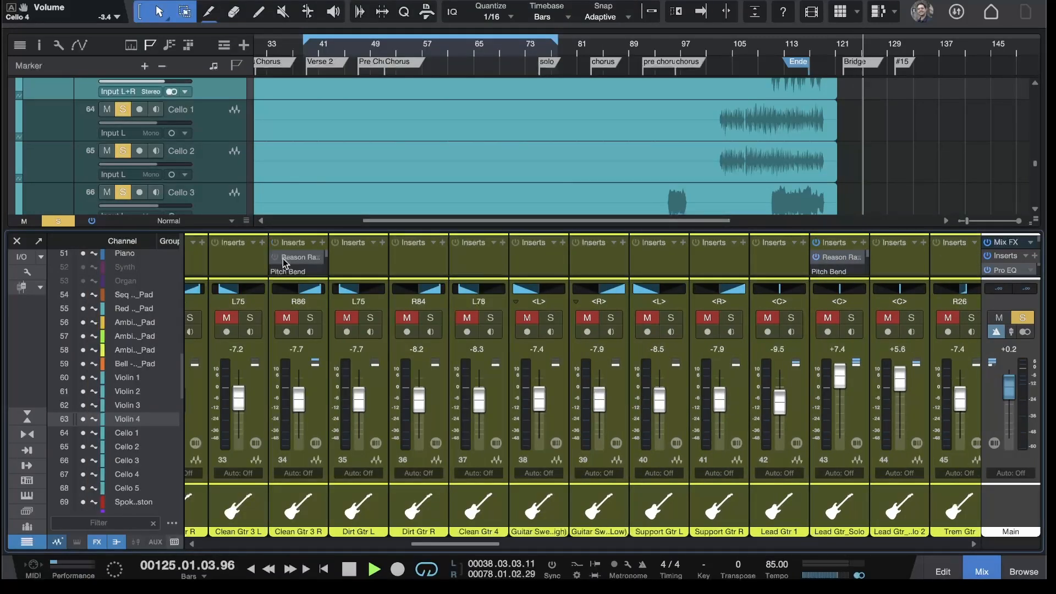
Step: Copy the Reason Rack insert from Lead Gtr_Solo to the Ambi Hor. pad channel and close its plug-in window
scroll(362, 274, right, 10)
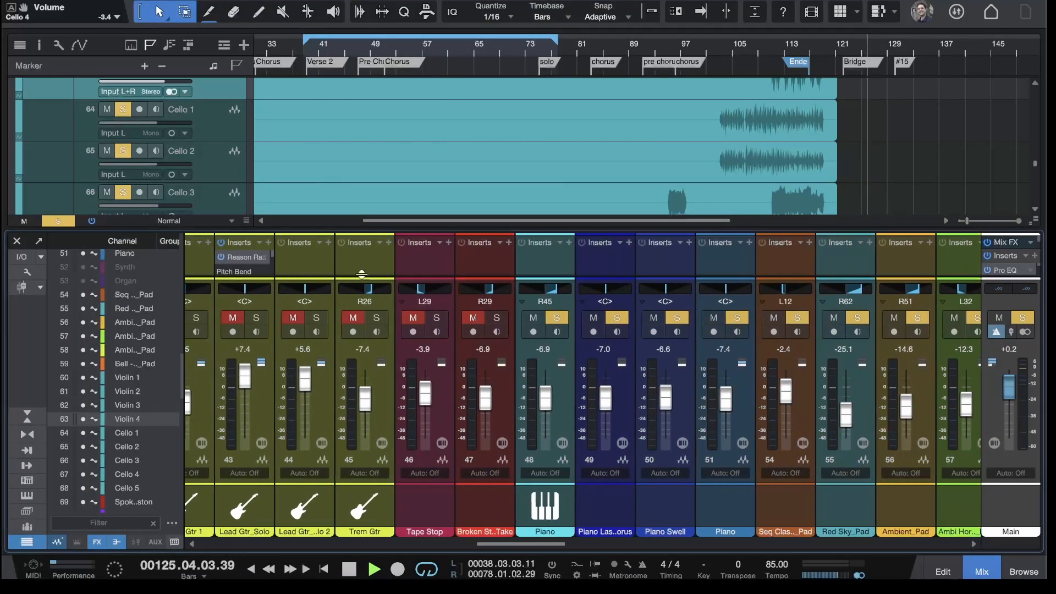
drag(238, 257, 952, 259)
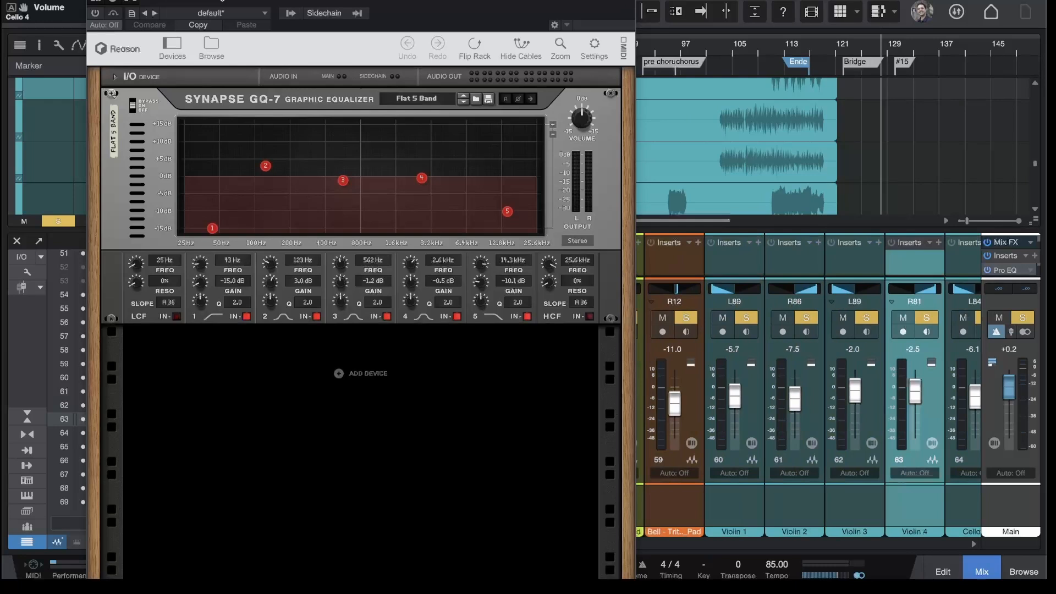
click(628, 1)
Step: Copy the Reason Rack insert from the Ambi Hor. pad channel to Violin 1, and from Violin 1 to Violin 2
scroll(584, 348, right, 3)
scroll(583, 385, right, 1)
drag(460, 256, 647, 258)
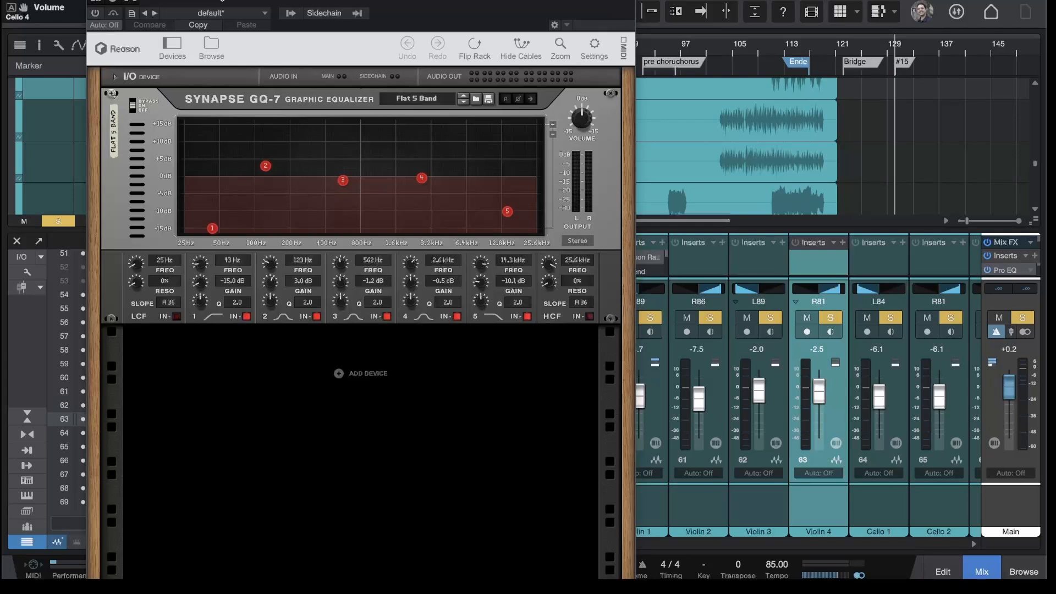
click(629, 2)
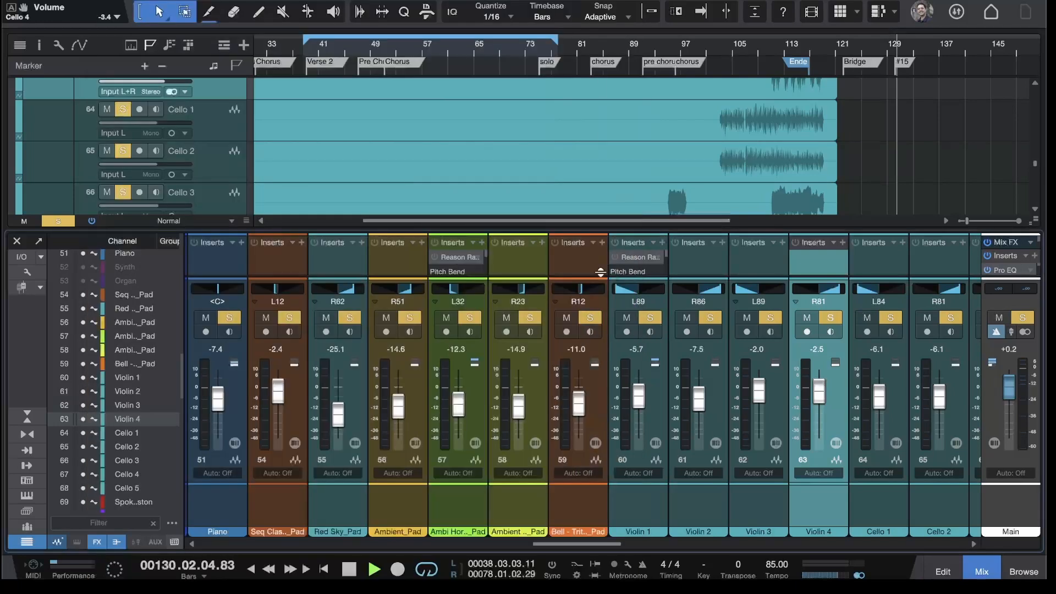
click(636, 258)
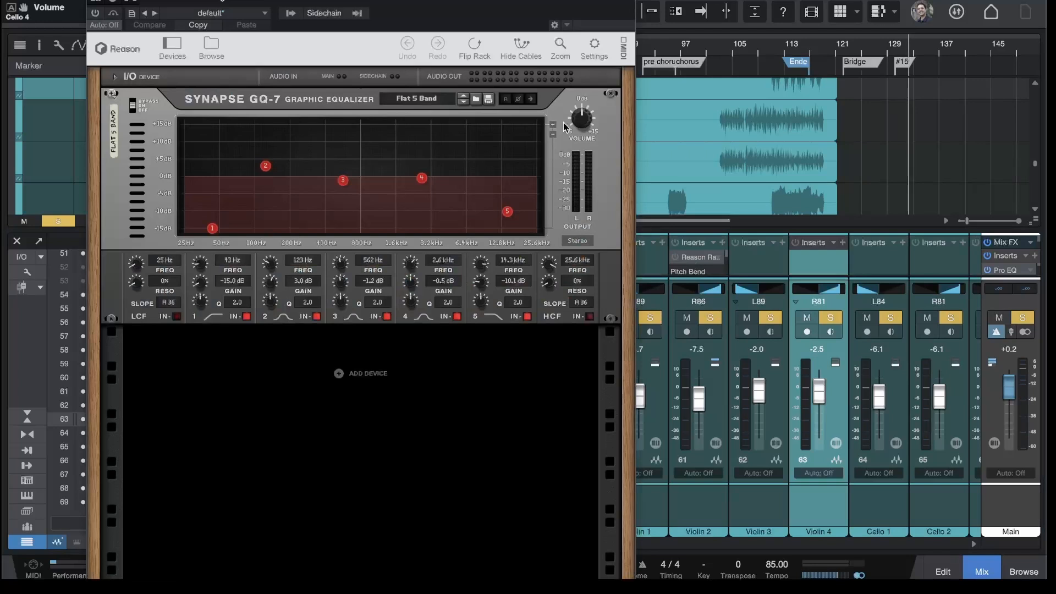
Step: Copy the Reason Rack equalizer insert from Violin 2 to Violin 1 and Violin 3
key(Escape)
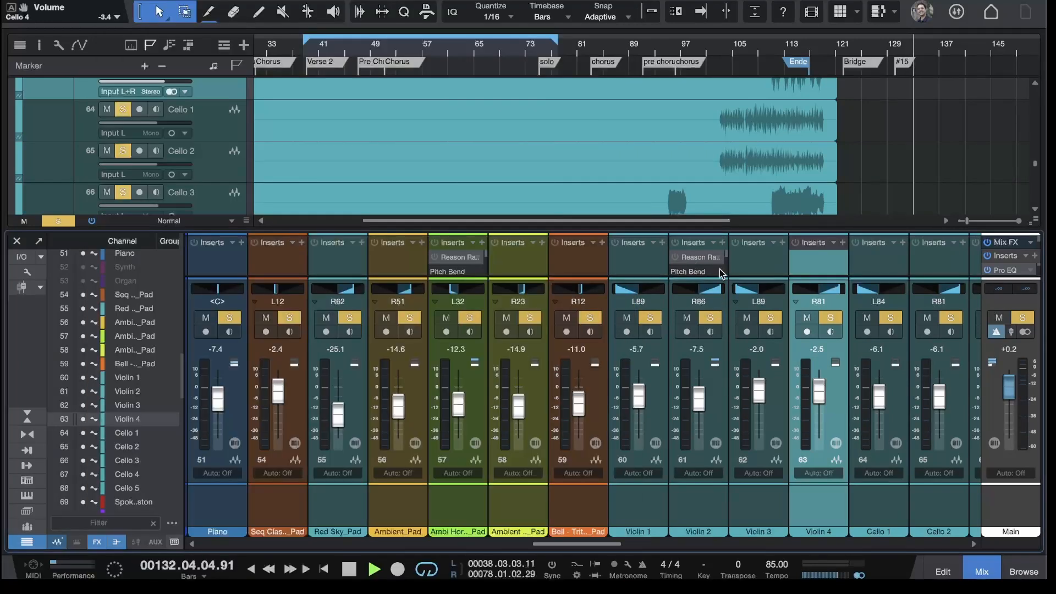
click(698, 258)
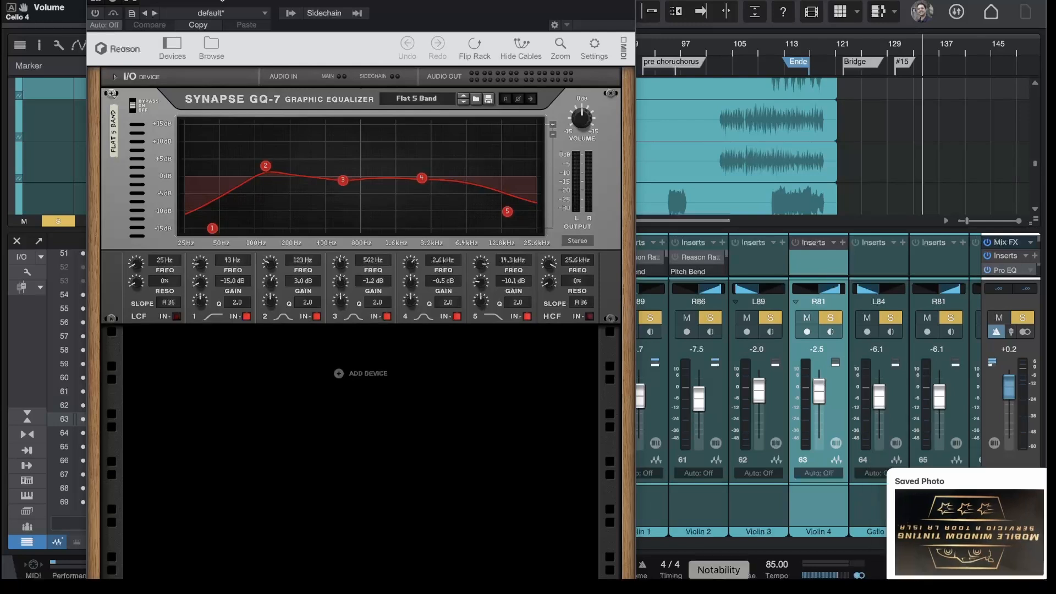
key(Escape)
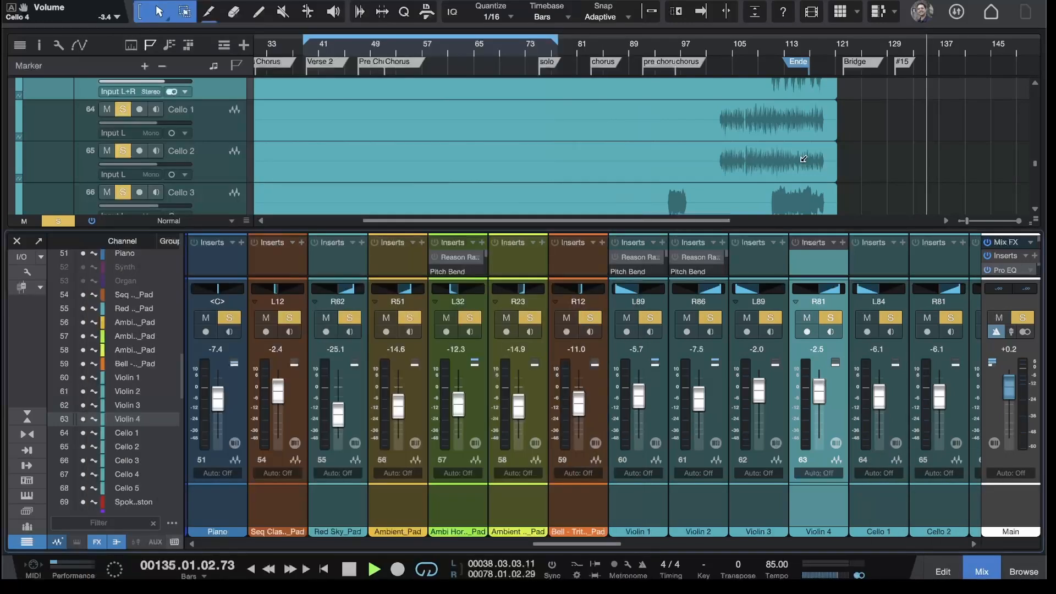
drag(693, 258, 760, 258)
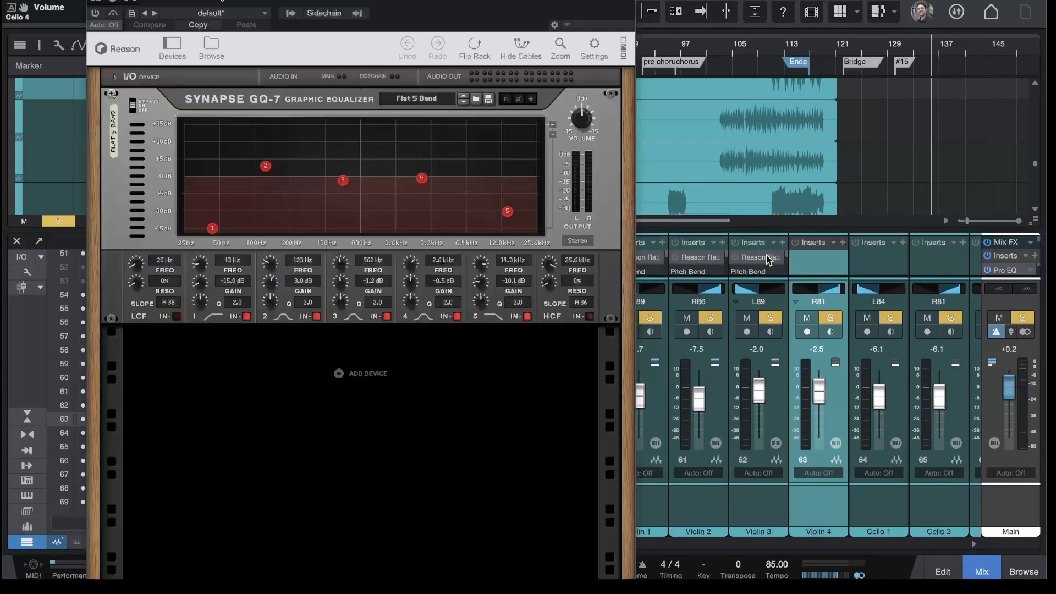
key(Escape)
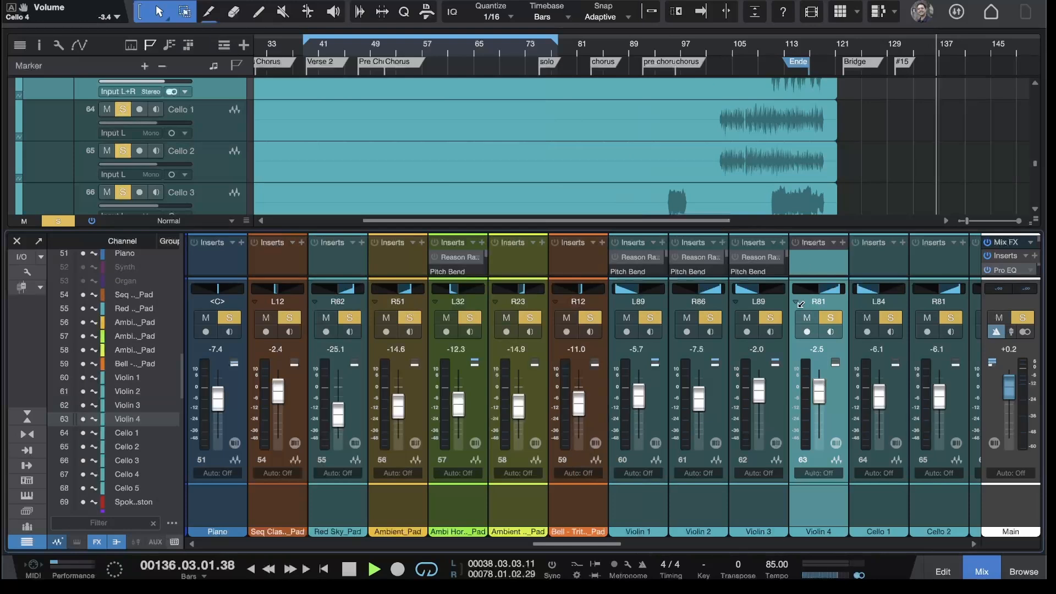
Step: Activate Violin 1's equalizer and, with the strings playing, move band 4 to 6.3 kHz, -0.9 dB and band 5 to 14.5 kHz, -7.0 dB
click(633, 258)
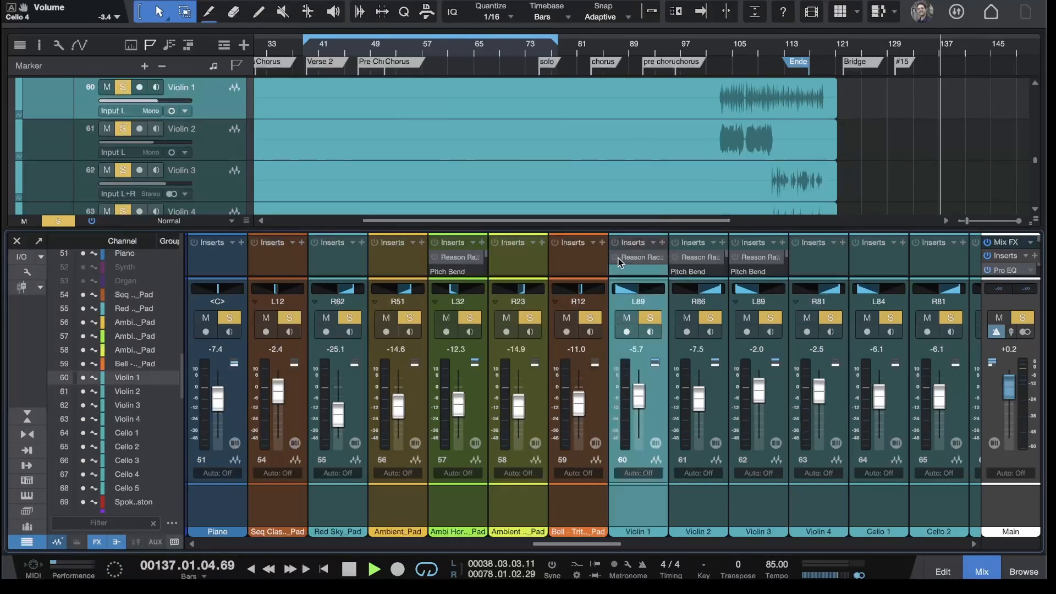
click(635, 258)
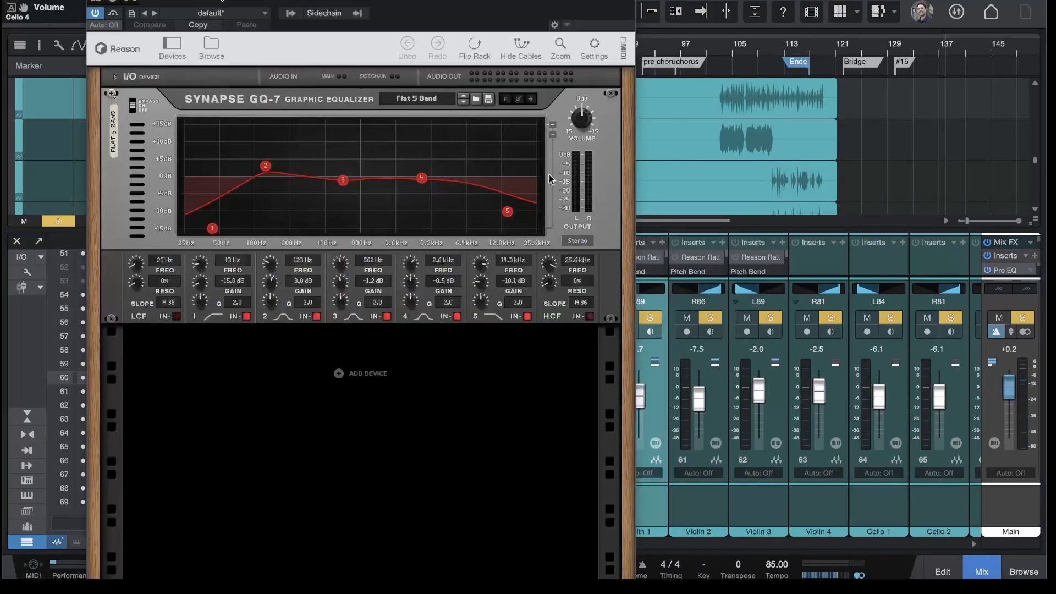
click(720, 51)
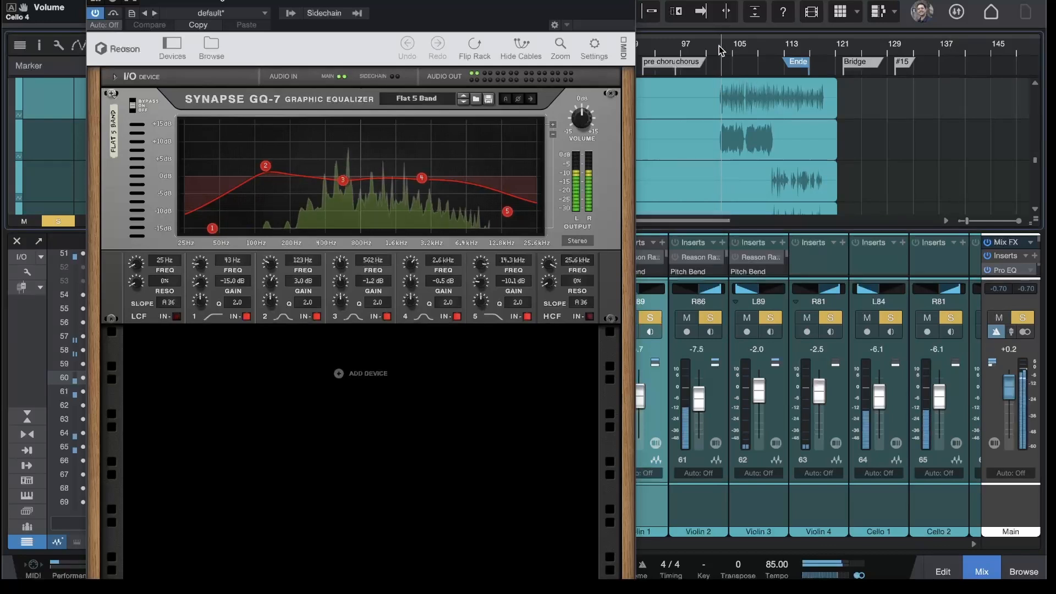
drag(429, 182, 468, 181)
drag(508, 211, 508, 207)
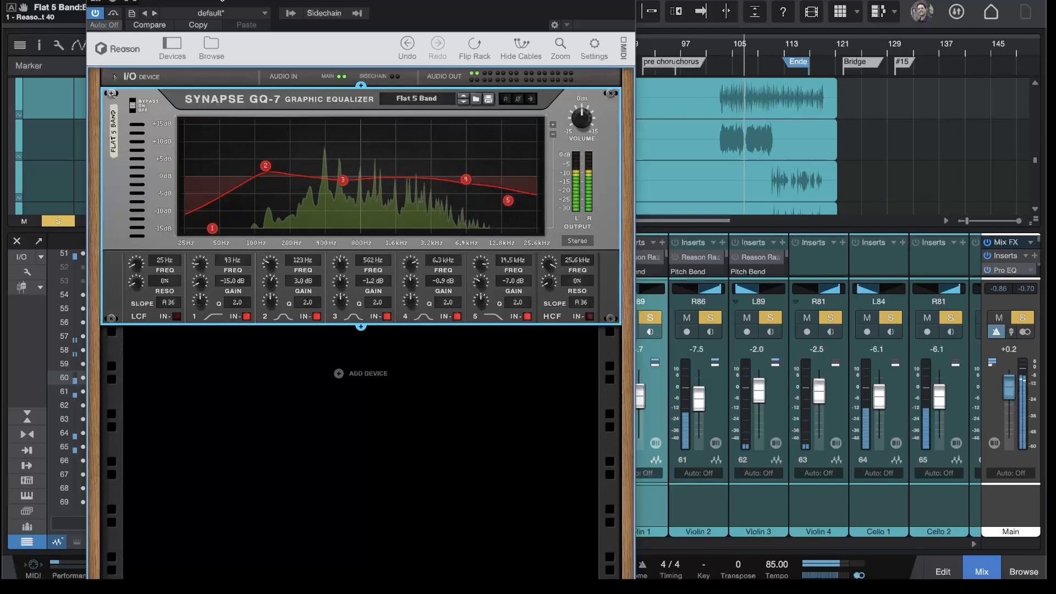
Step: Copy Violin 1's adjusted Reason Rack equalizer to Violin 2, Violin 3 and Violin 4, closing each plug-in window
click(628, 1)
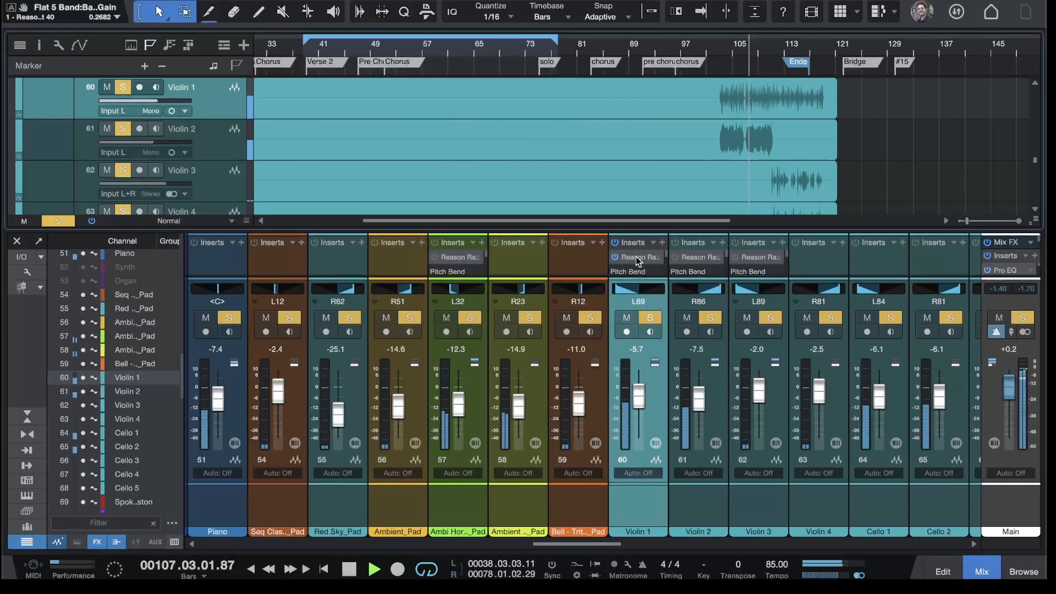
click(694, 257)
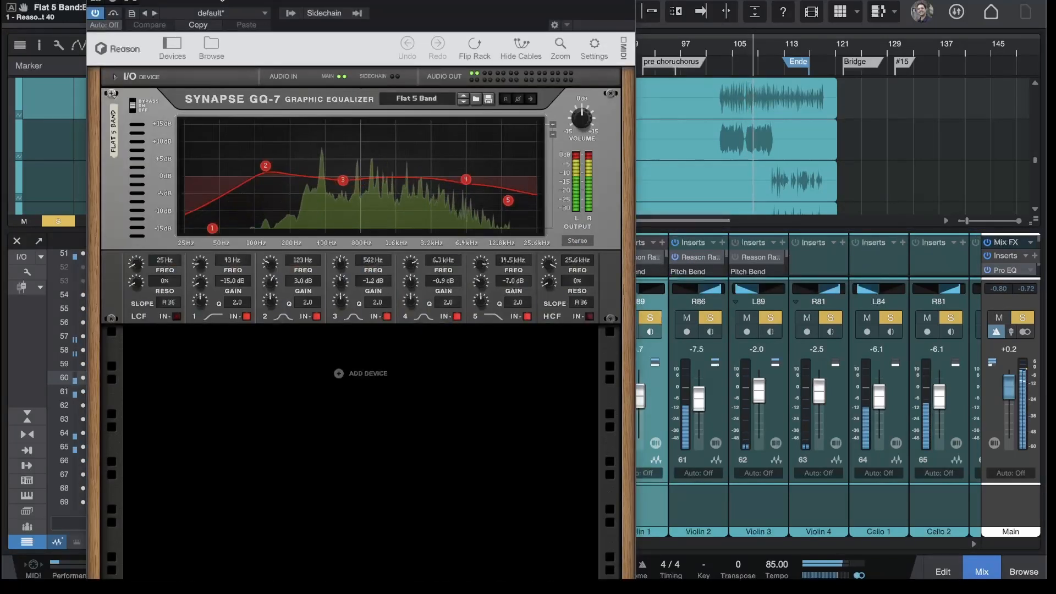
click(699, 259)
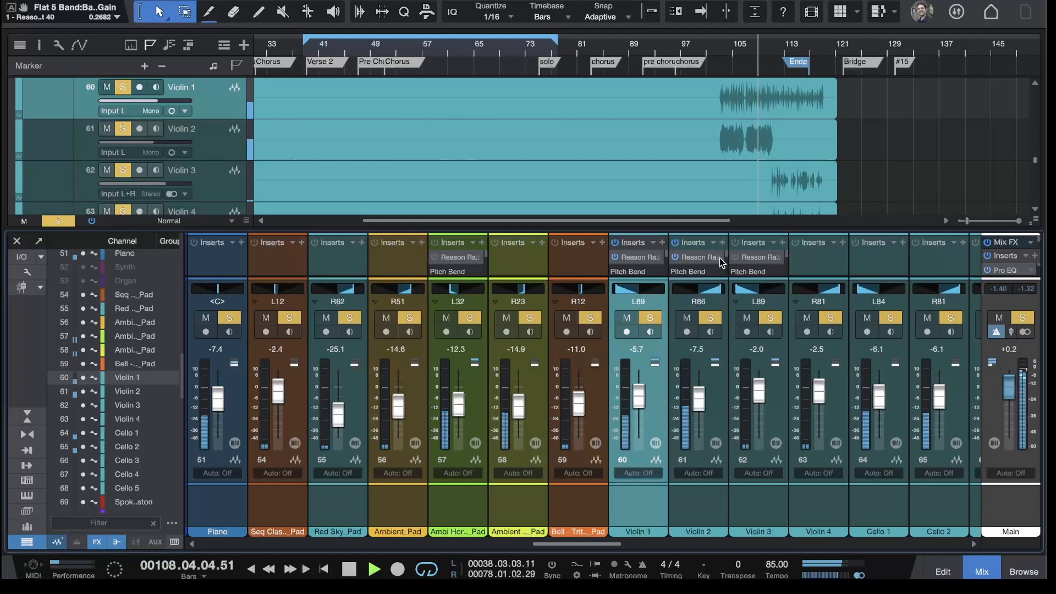
click(703, 260)
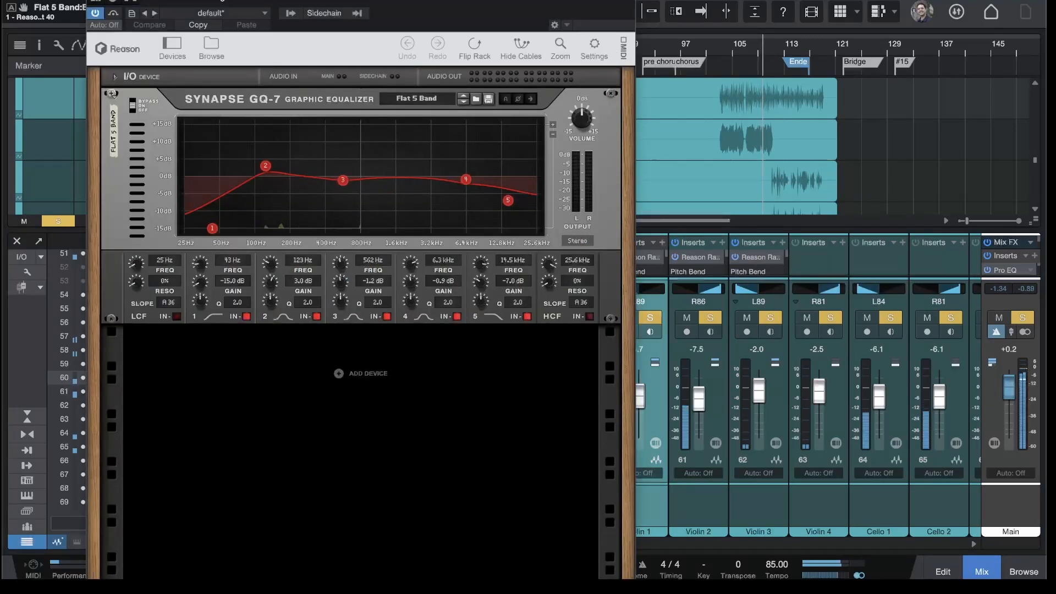
click(96, 1)
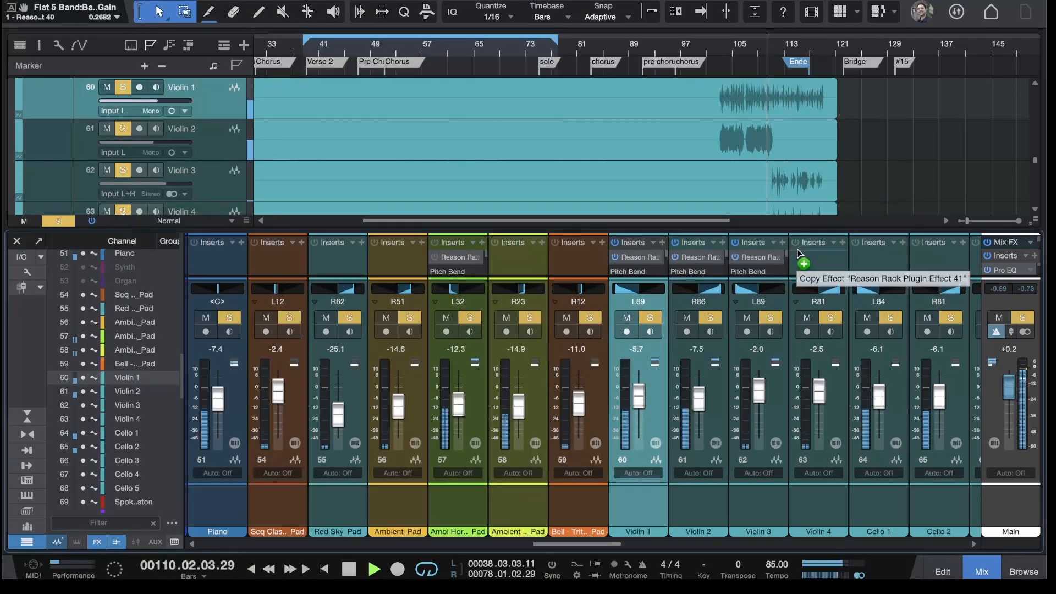
drag(791, 256, 798, 256)
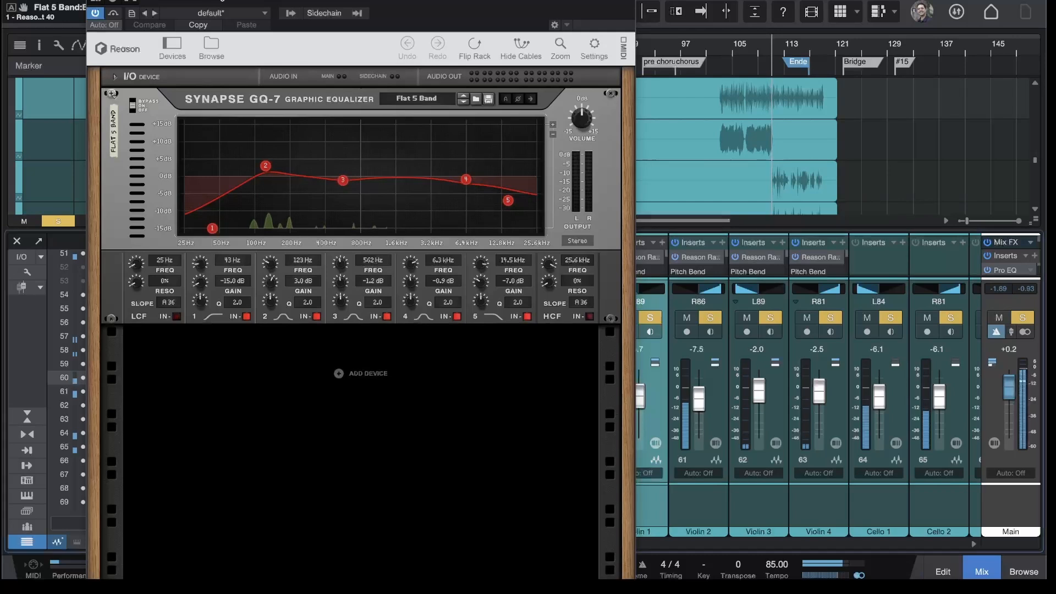
click(95, 2)
Step: Set the cello levels to +1.5 dB for Cello 5, -7.0 dB for Cello 3 and -5.7 dB for Cello 4
scroll(787, 258, right, 7)
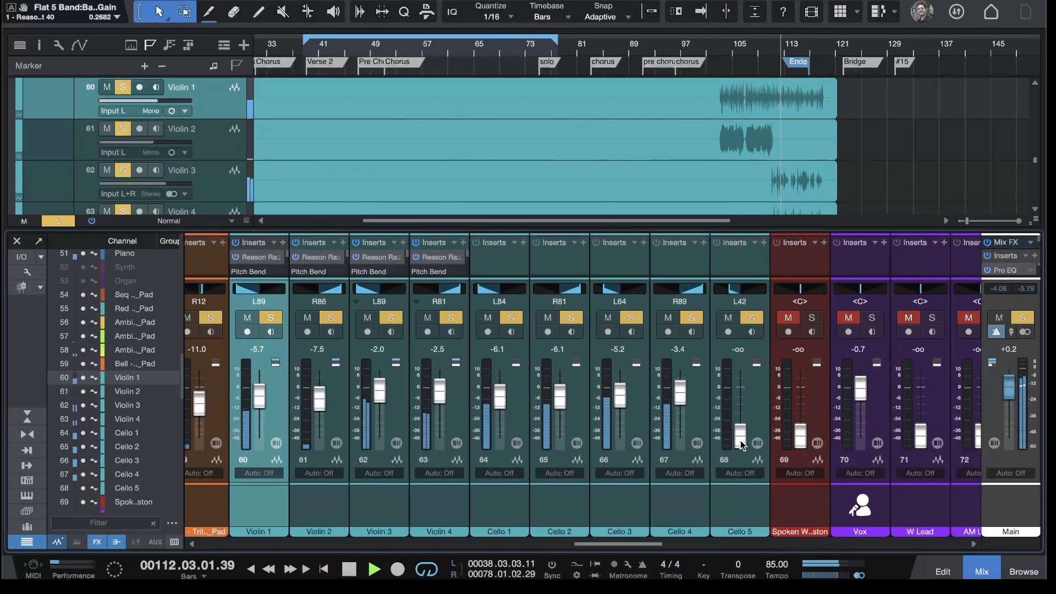
drag(741, 434, 738, 393)
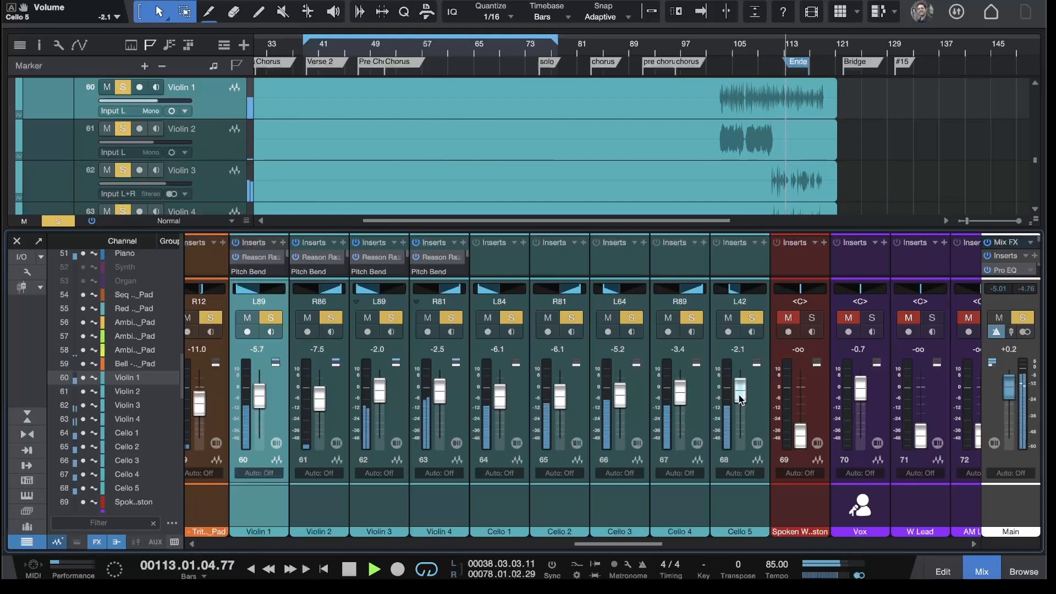
drag(738, 396, 746, 400)
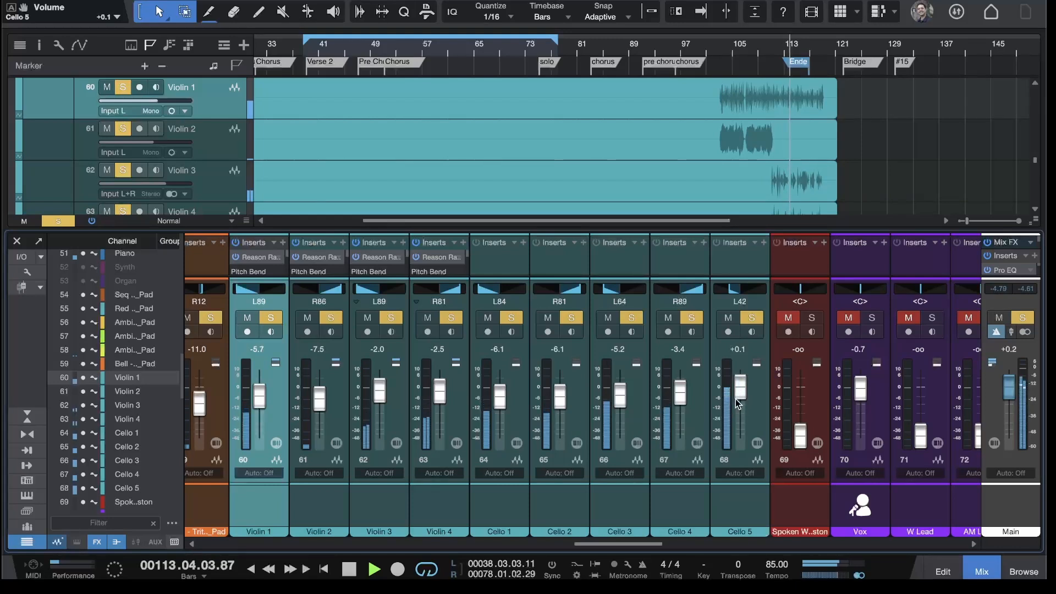
drag(741, 388, 741, 385)
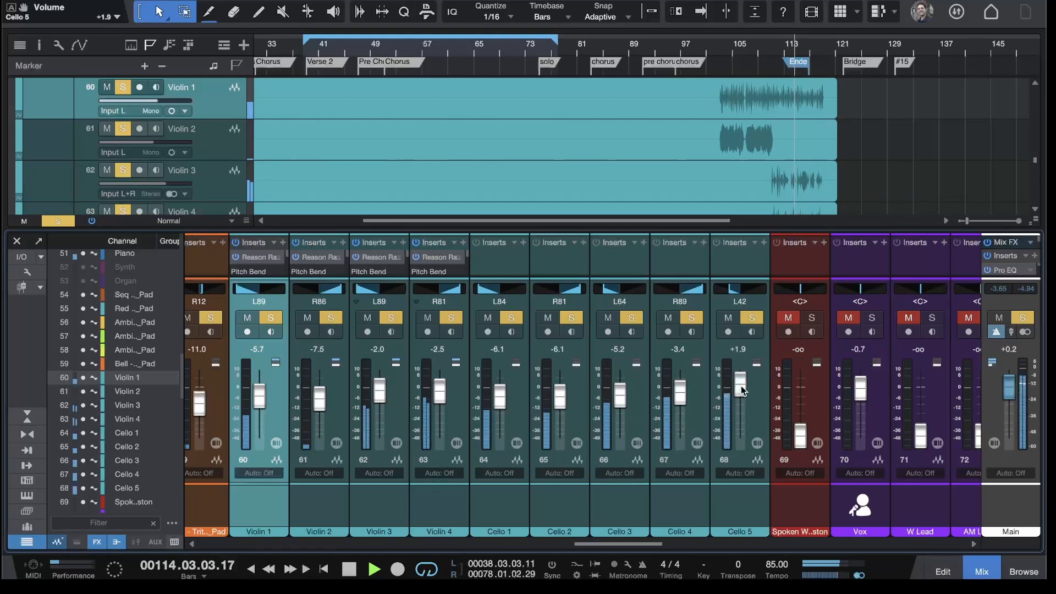
drag(741, 400, 620, 399)
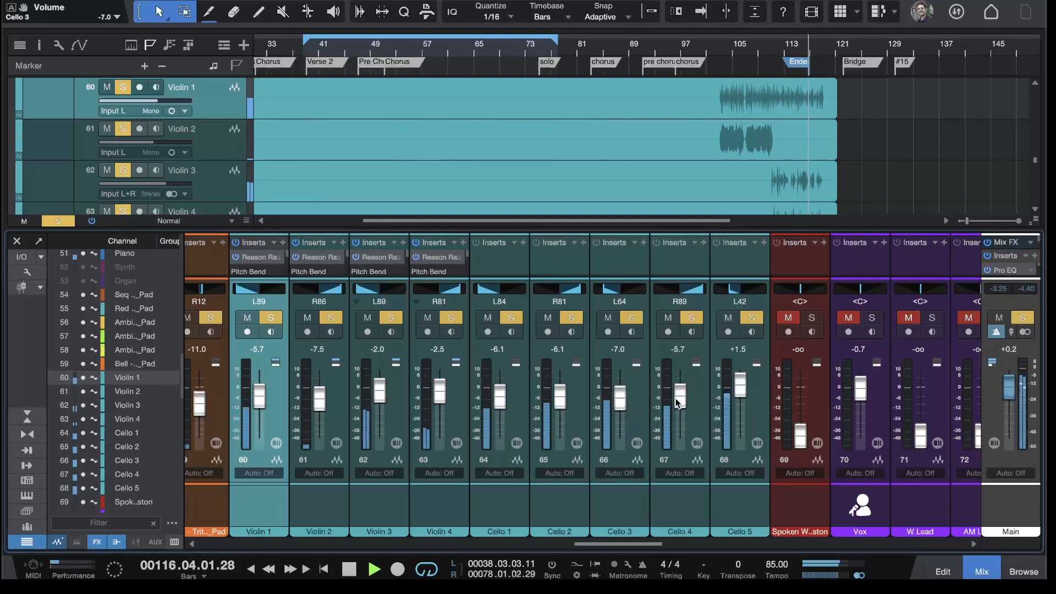
Step: Raise Violin 1 to -3.0 dB and Violin 2 to -3.9 dB, briefly unsoloing Cello 1 and Cello 2 for comparison
scroll(379, 409, left, 2)
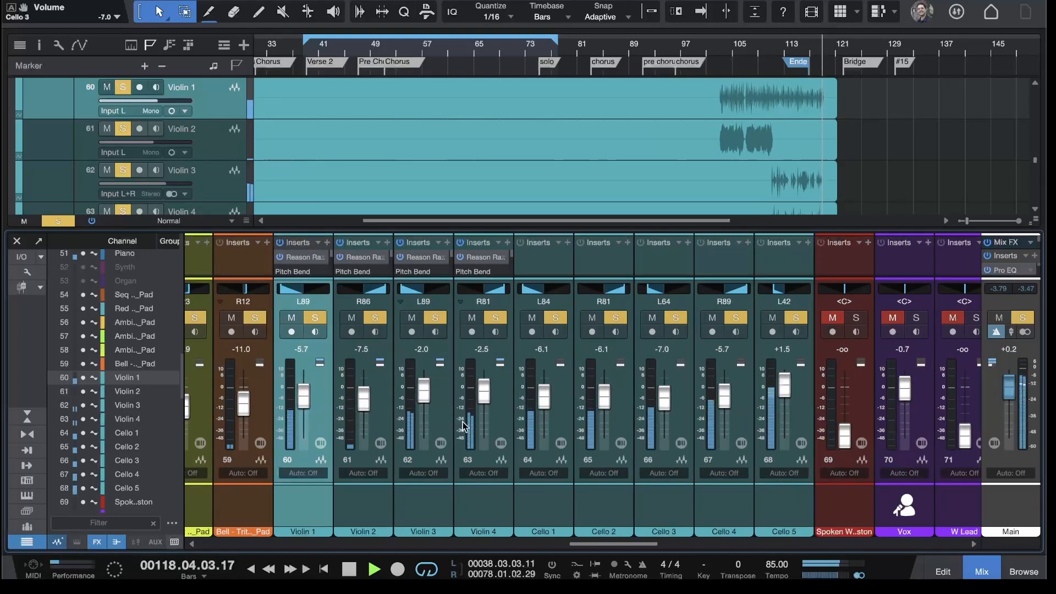
drag(301, 399, 301, 397)
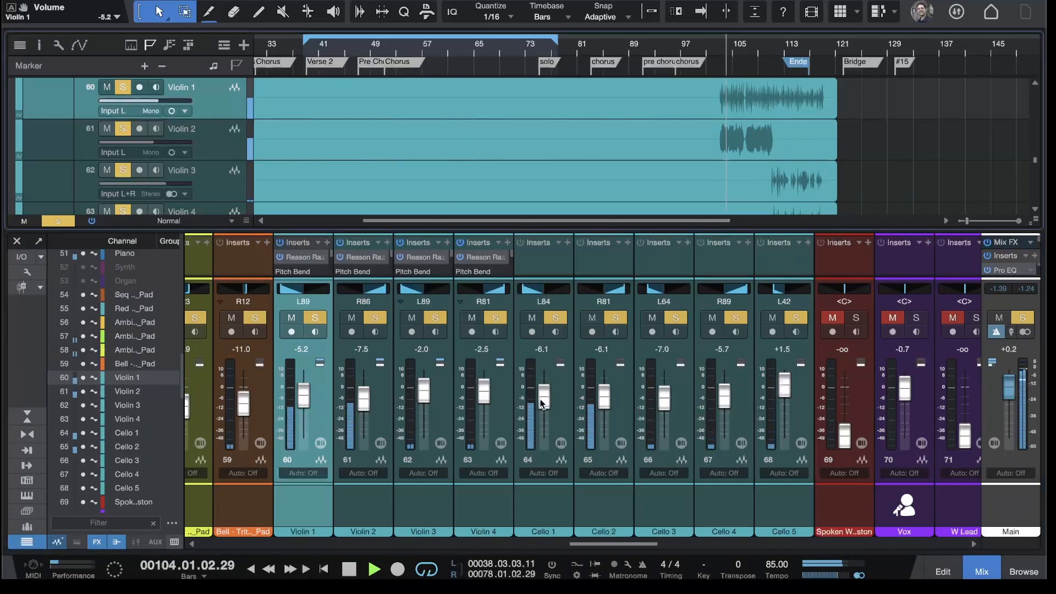
click(556, 318)
click(617, 320)
click(617, 321)
click(559, 320)
drag(364, 397, 303, 398)
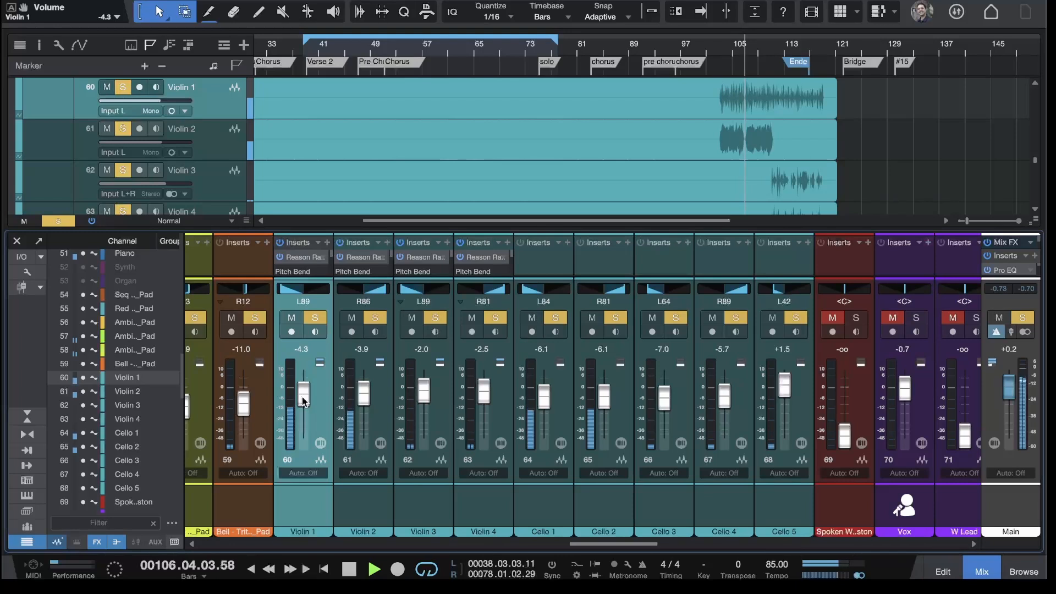
drag(303, 402, 305, 400)
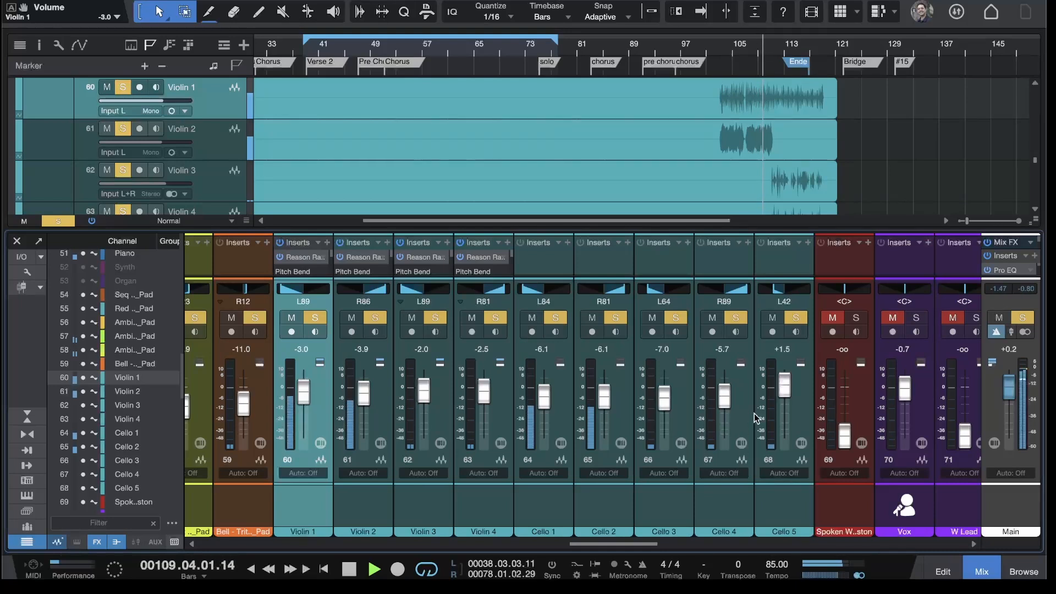
Step: Raise Cello 5's level to +2.8 dB and pan it to R21
scroll(806, 148, down, 4)
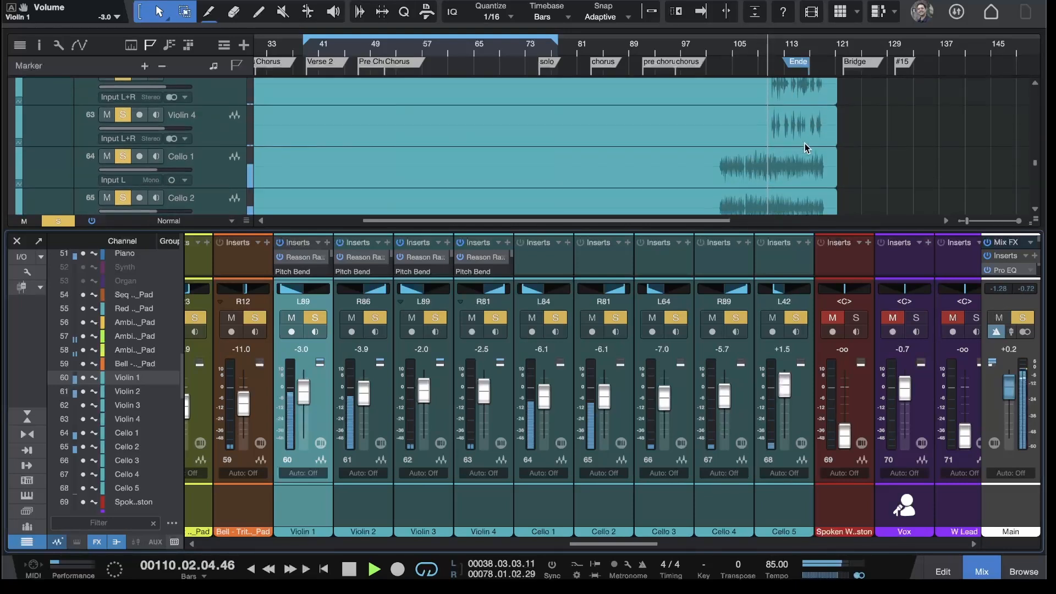
scroll(806, 148, down, 4)
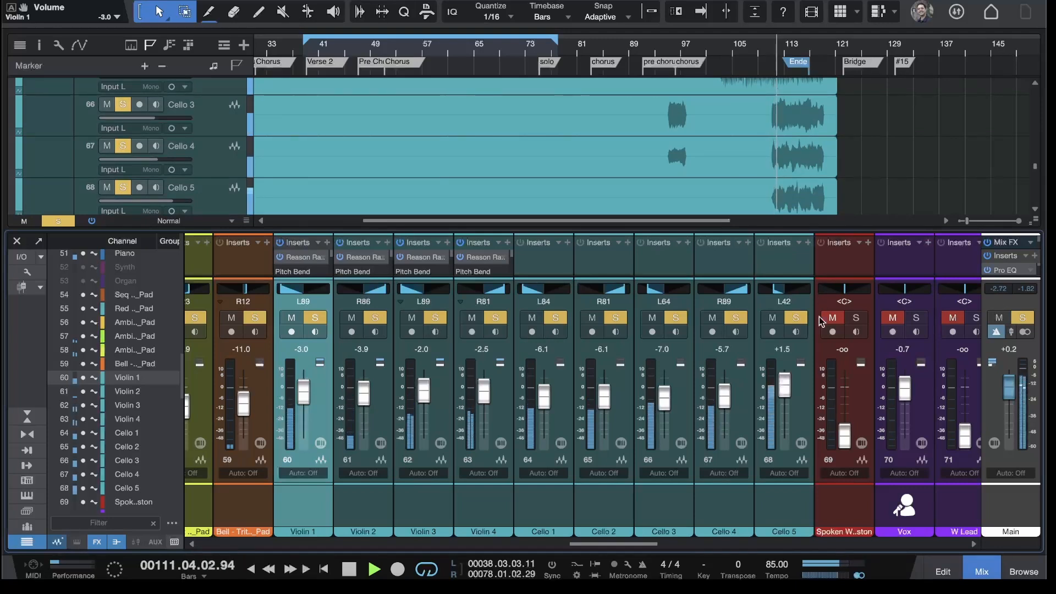
drag(785, 397, 785, 391)
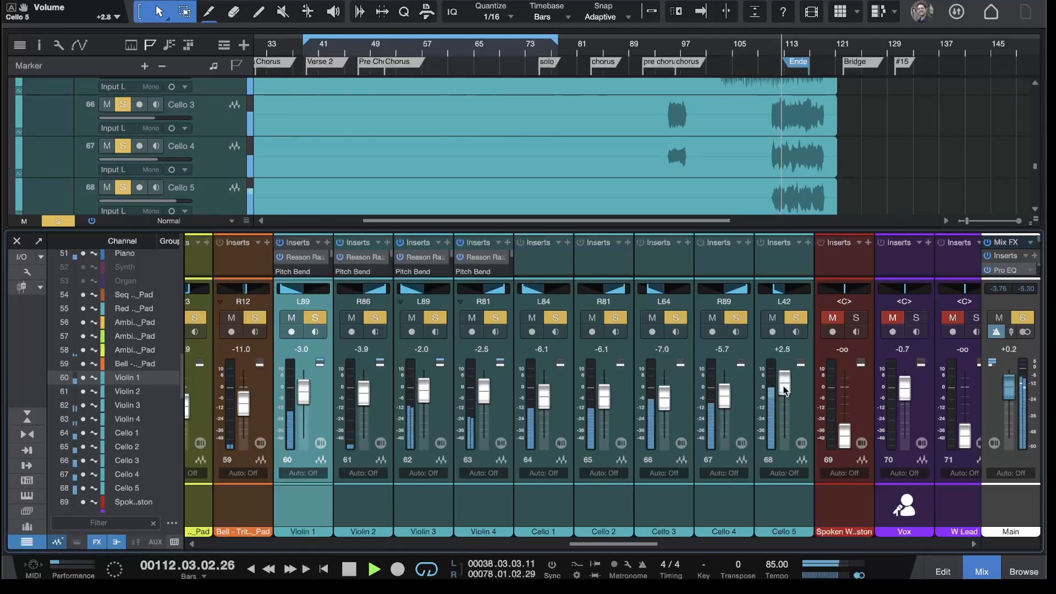
scroll(755, 122, down, 2)
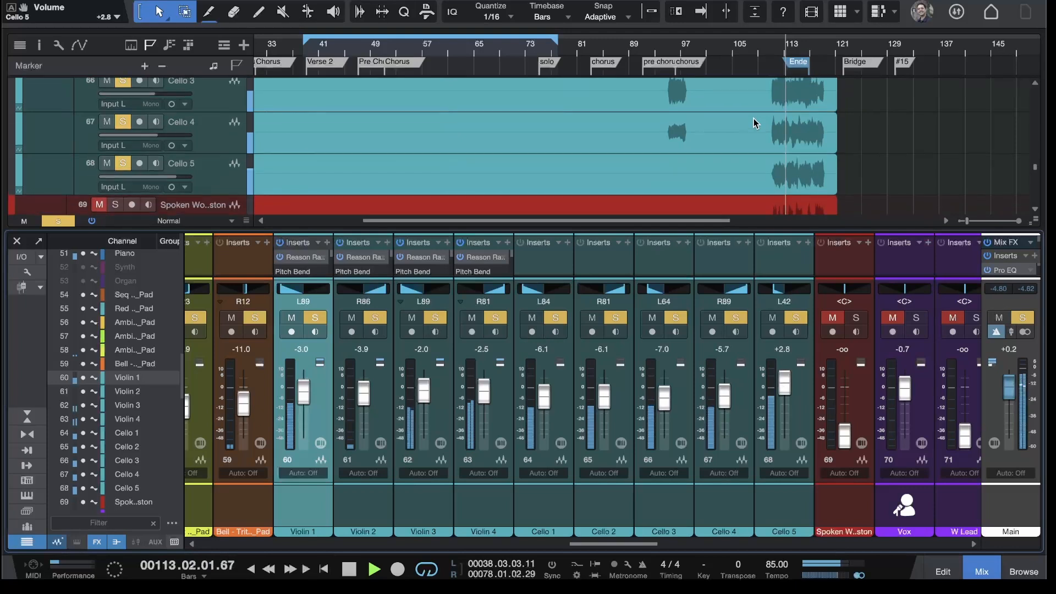
scroll(755, 122, up, 2)
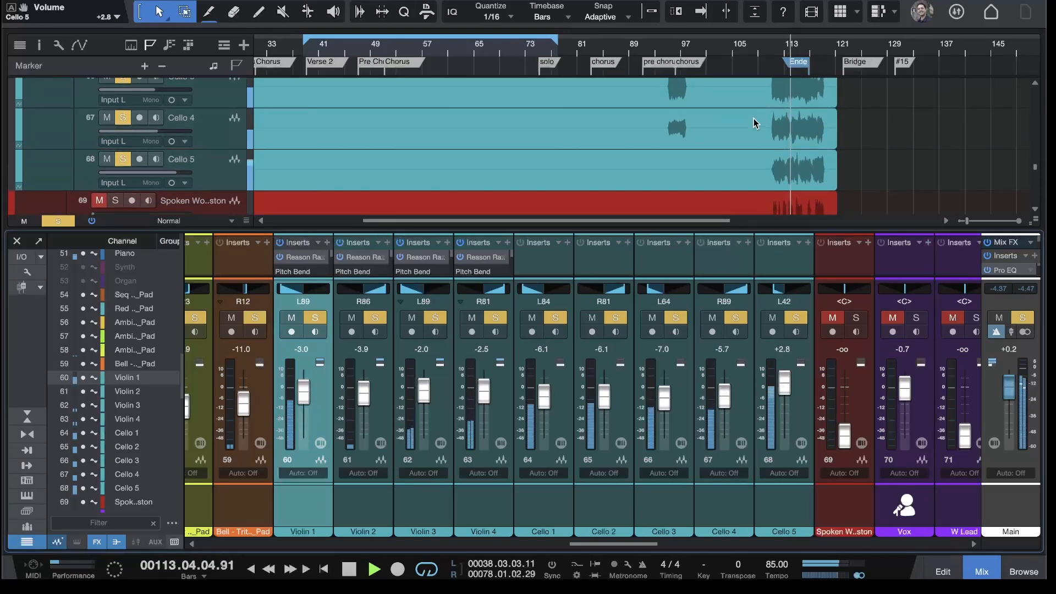
scroll(755, 123, up, 1)
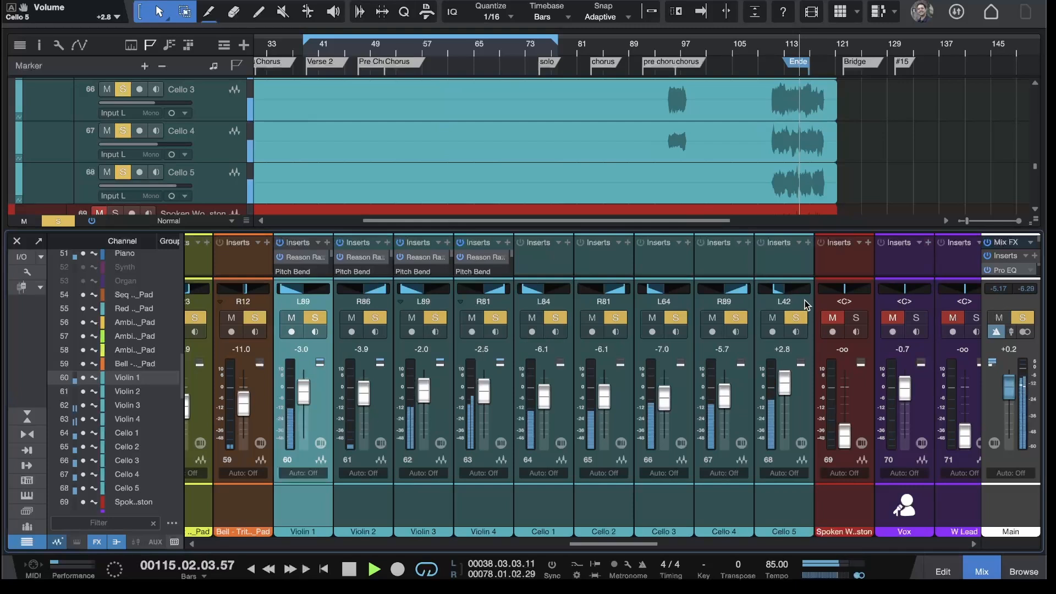
drag(774, 292, 791, 292)
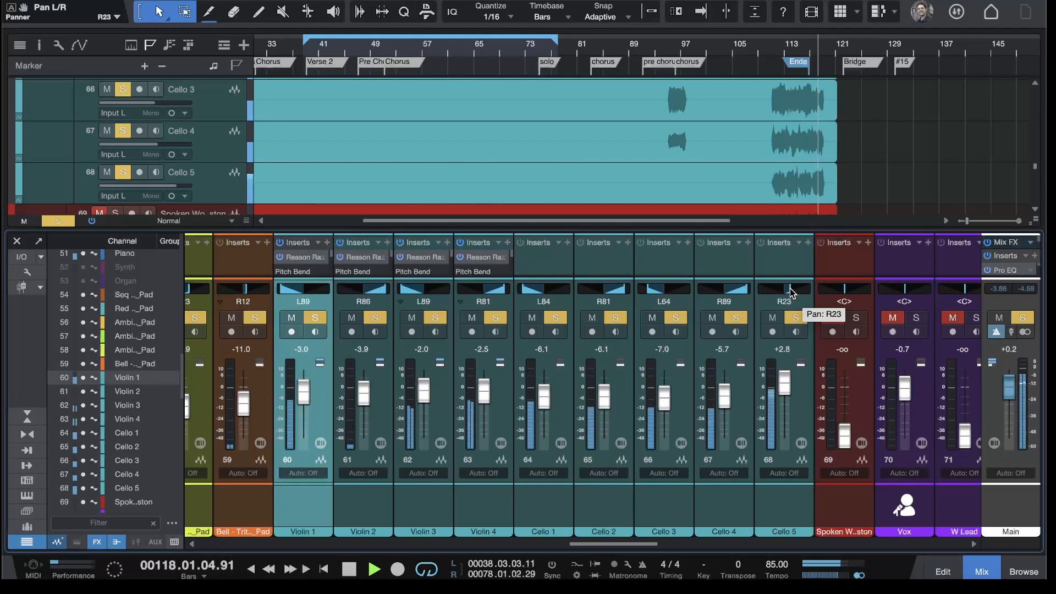
scroll(791, 291, down, 2)
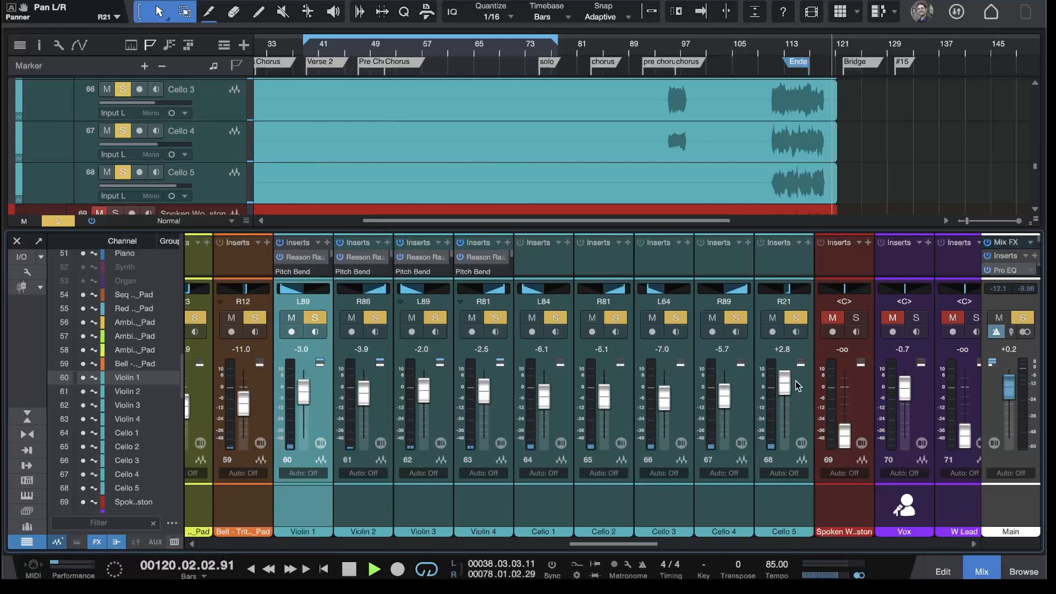
Step: Replay the string section from about bar 102 and lower the Strings bus fader to -0.8 dB
click(767, 44)
click(722, 48)
scroll(763, 209, up, 5)
scroll(843, 341, right, 10)
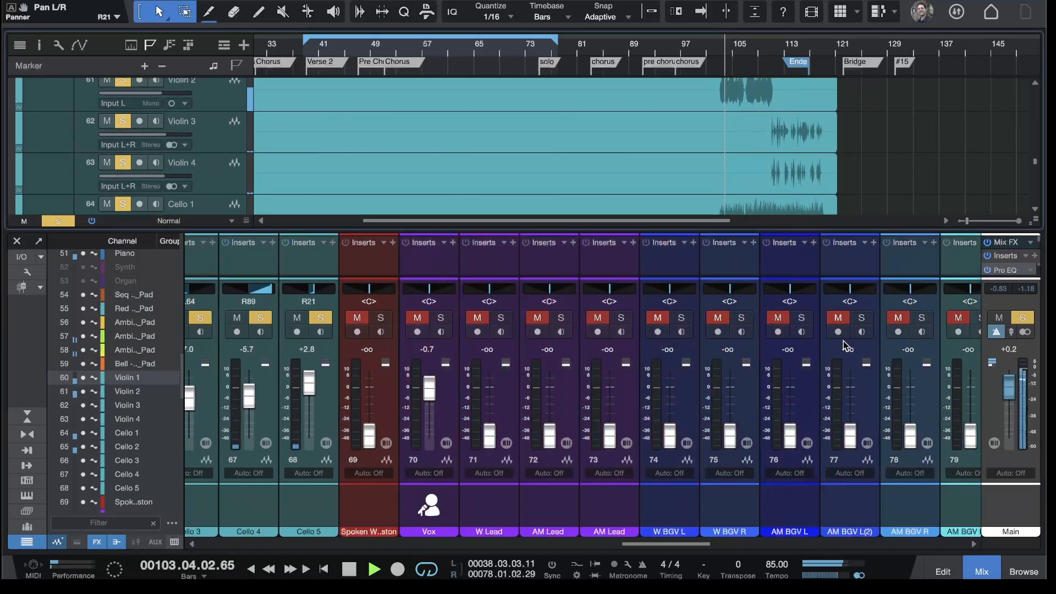
scroll(833, 316, left, 3)
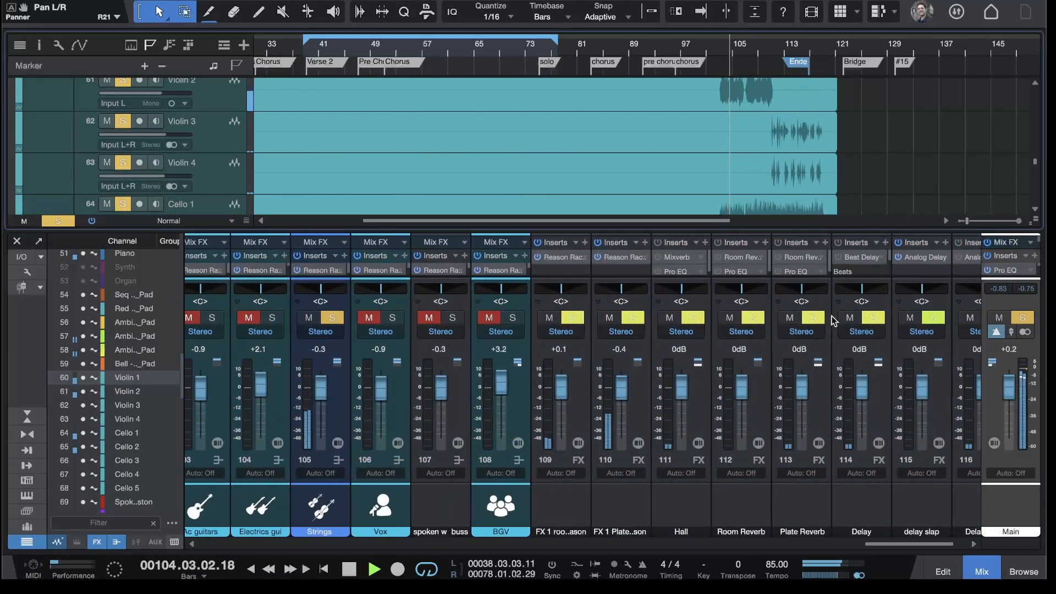
mouse_move(612, 394)
mouse_down()
mouse_move(612, 440)
mouse_move(612, 394)
mouse_up()
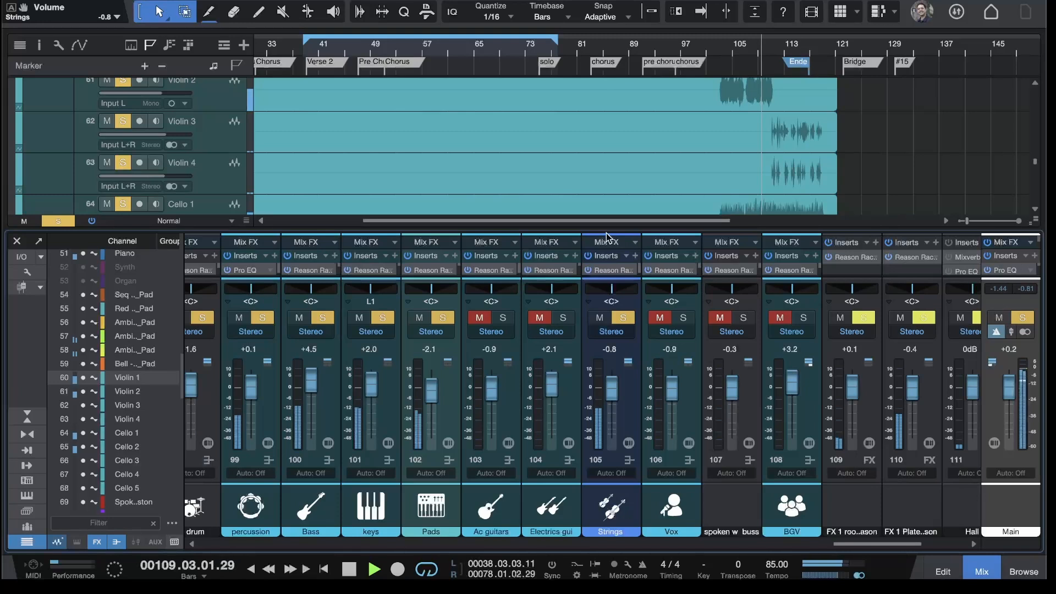
Step: Enable the Strings bus's FX 1 Plate send, set its level to -8.8 dB and stop playback
drag(608, 231, 619, 117)
click(588, 207)
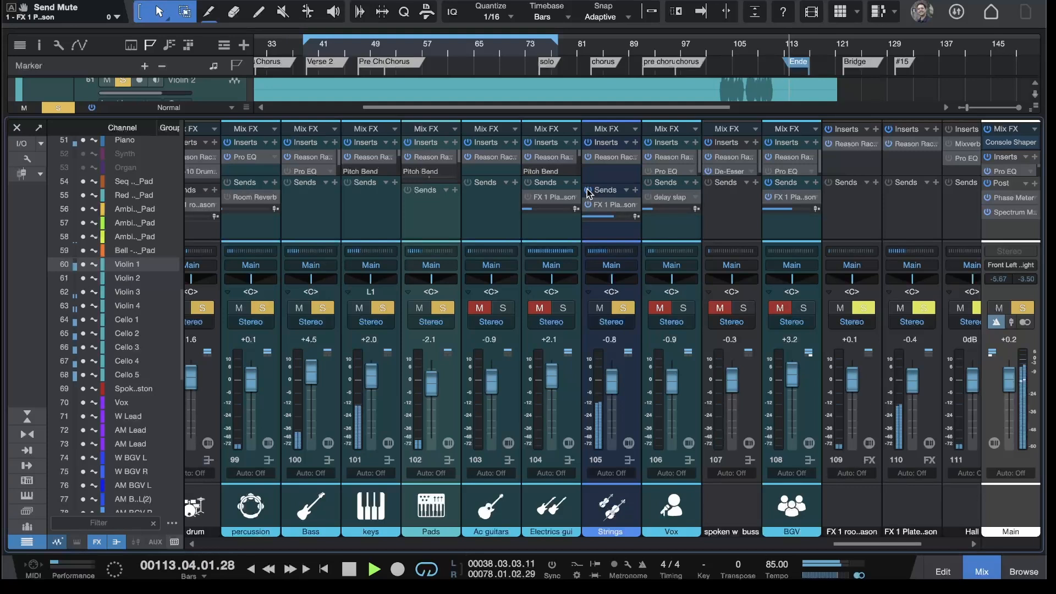
mouse_move(615, 220)
mouse_down()
mouse_move(575, 216)
mouse_move(628, 220)
mouse_move(611, 224)
mouse_up()
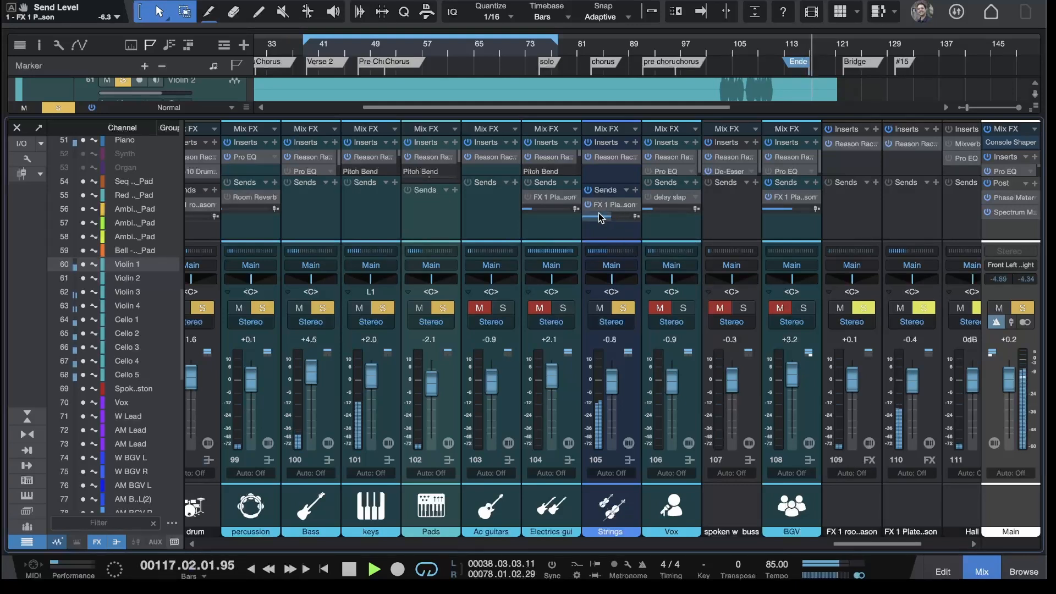
drag(609, 217, 606, 218)
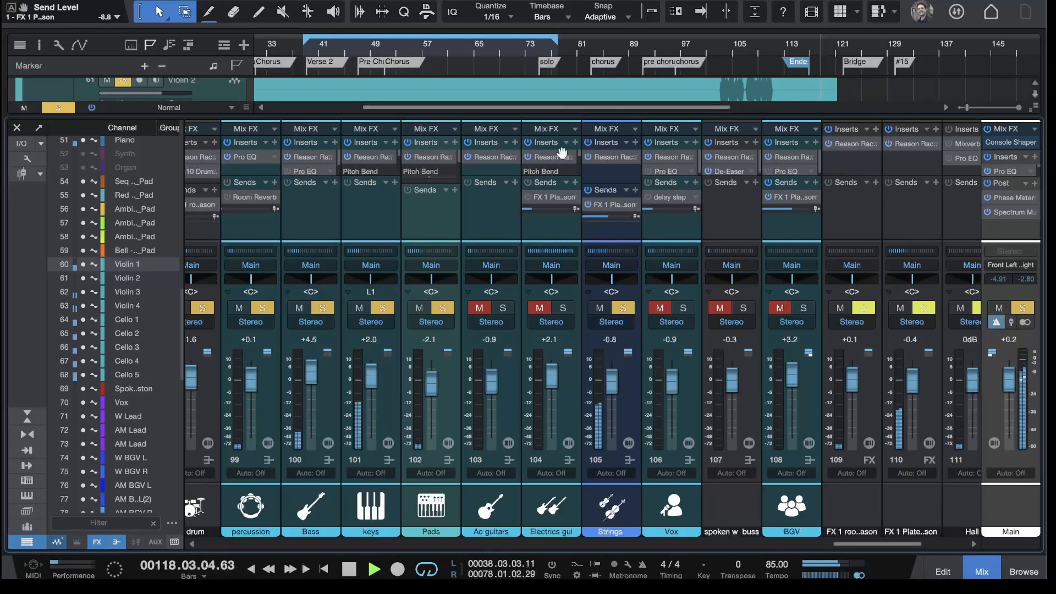
key(space)
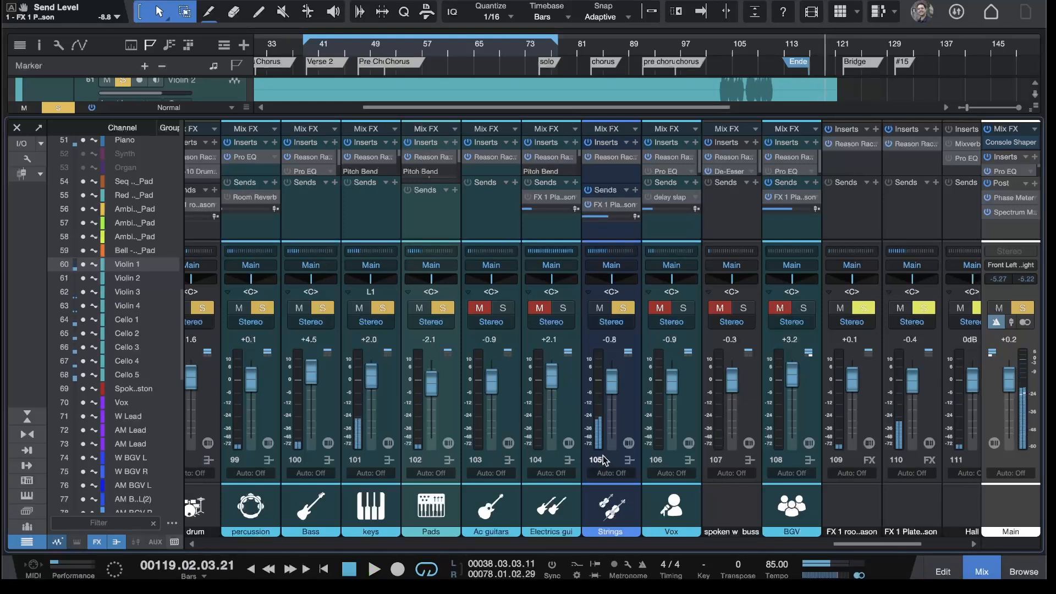
Step: Solo the Ac guitars bus and enlarge the arrangement view above the mixer
scroll(645, 489, left, 2)
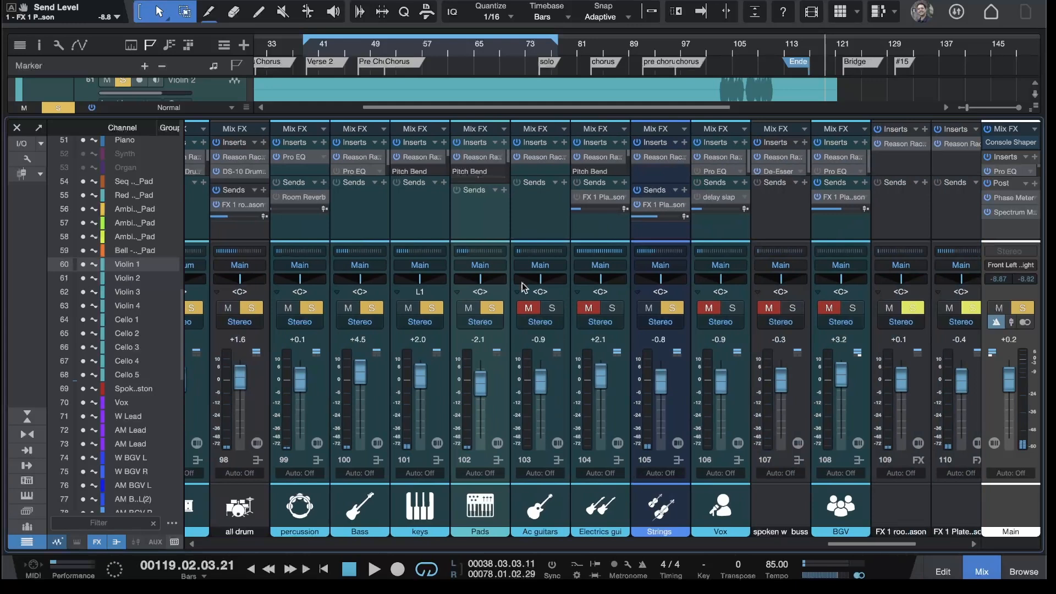
click(551, 308)
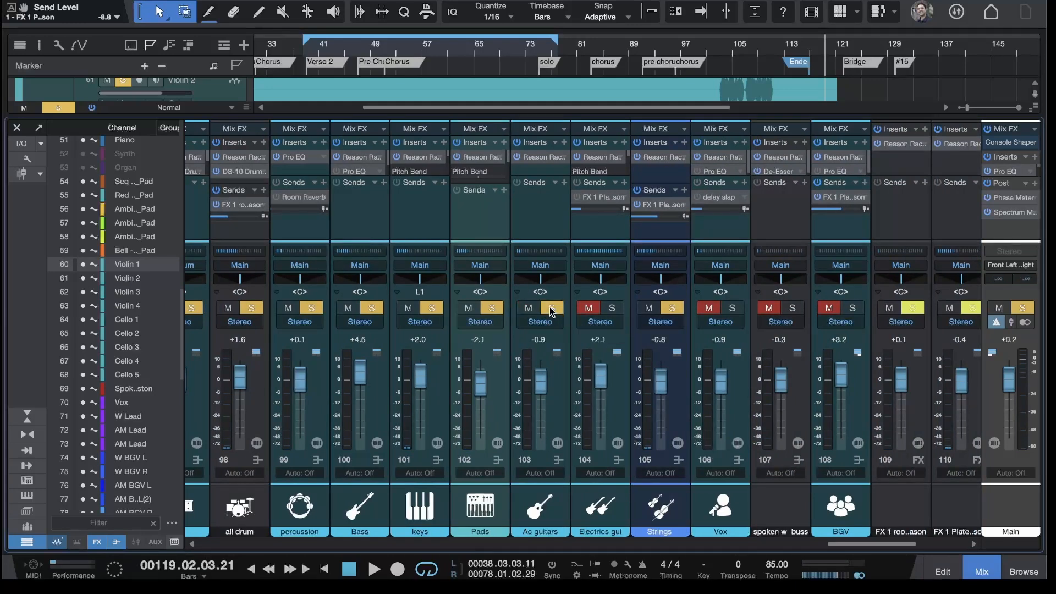
scroll(552, 311, left, 10)
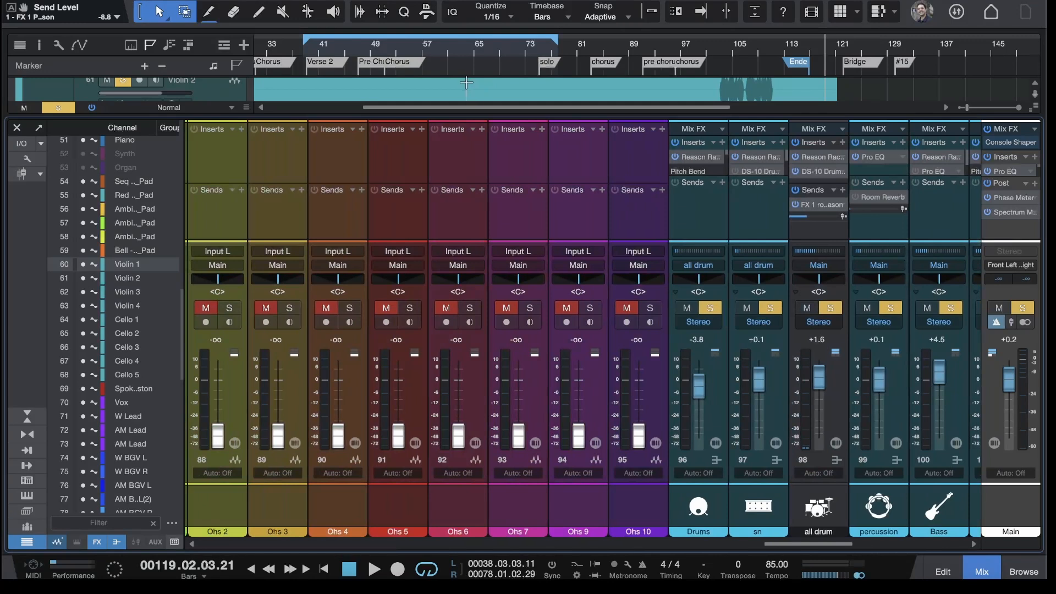
drag(480, 118, 490, 254)
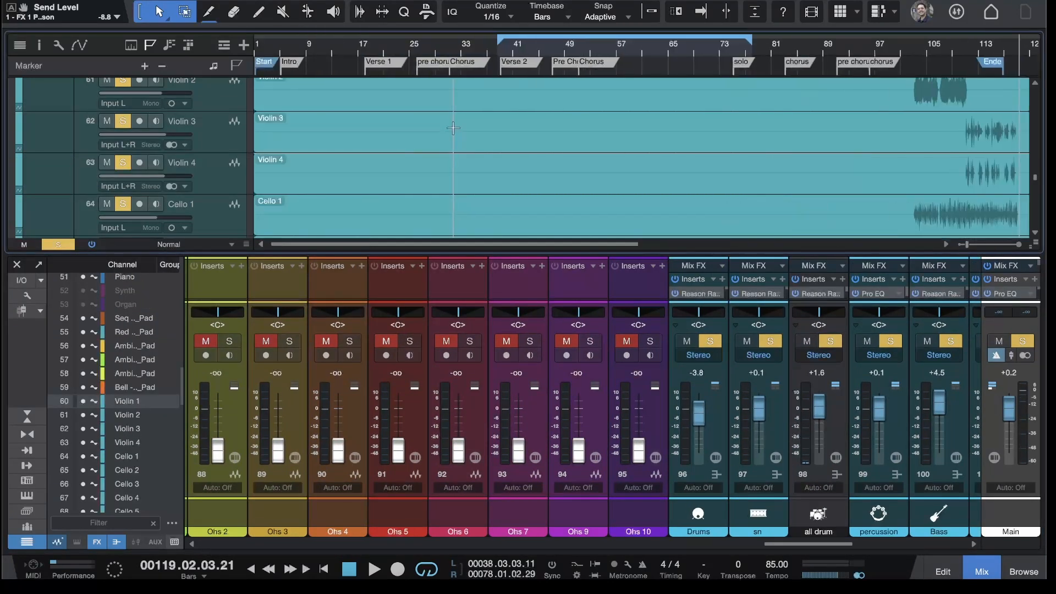
click(346, 55)
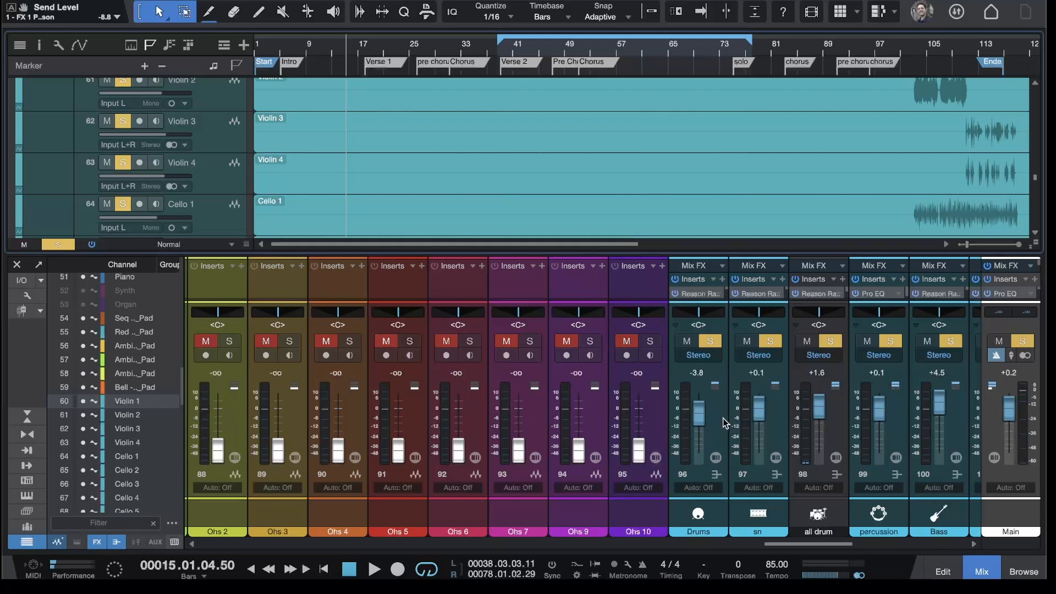
Step: Find the Acoustic L channel in the mixer's channel list and select it
scroll(105, 413, up, 12)
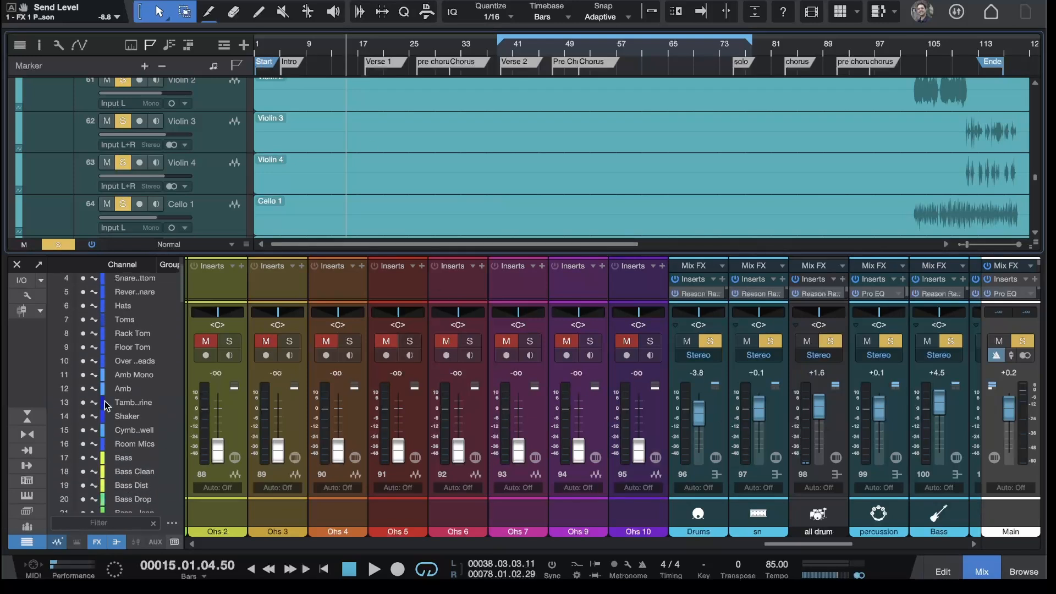
scroll(100, 428, down, 8)
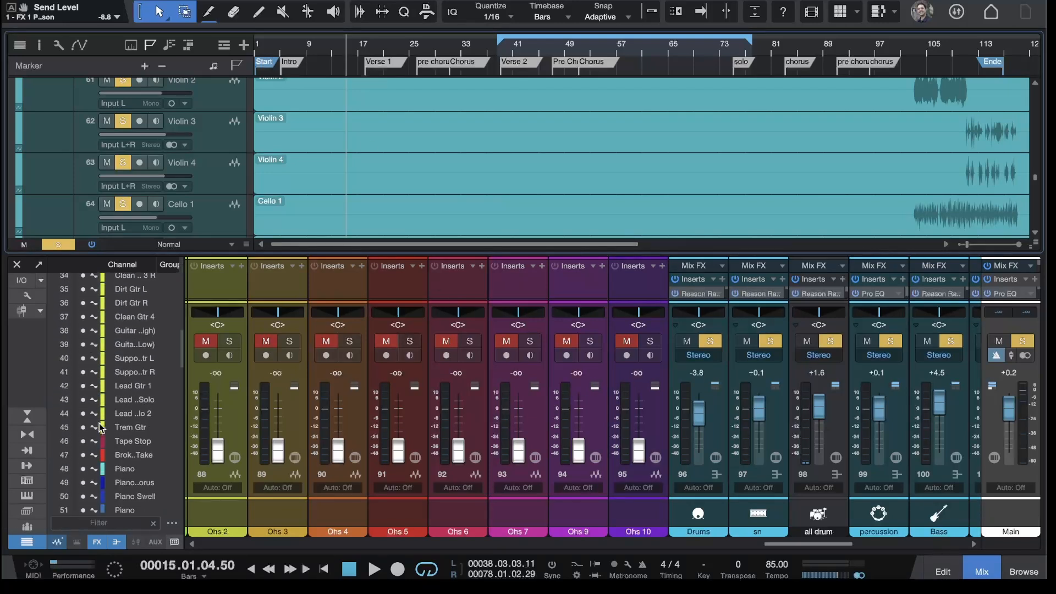
scroll(99, 428, up, 10)
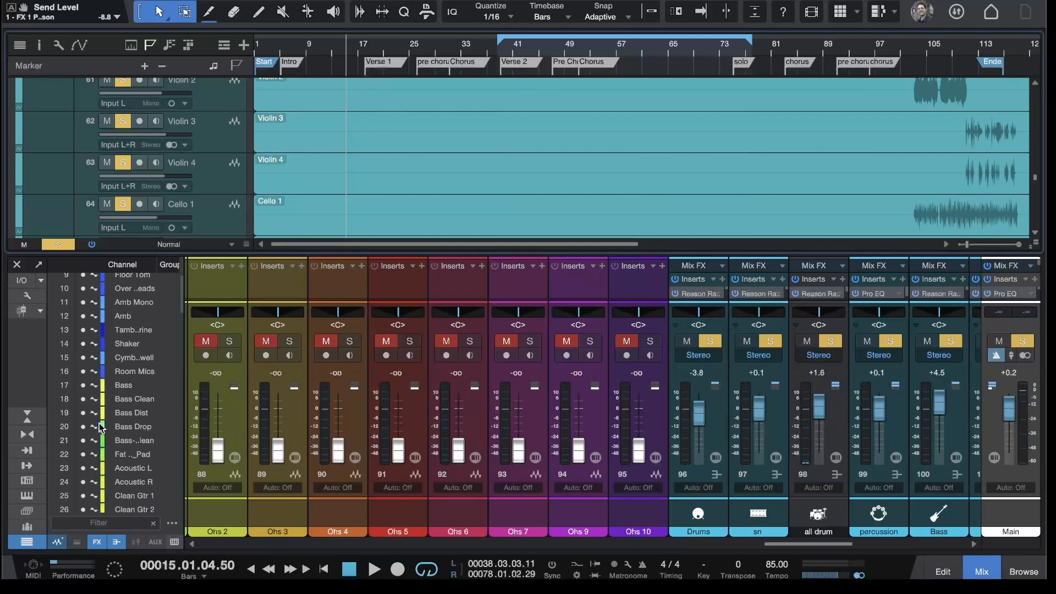
scroll(127, 420, down, 3)
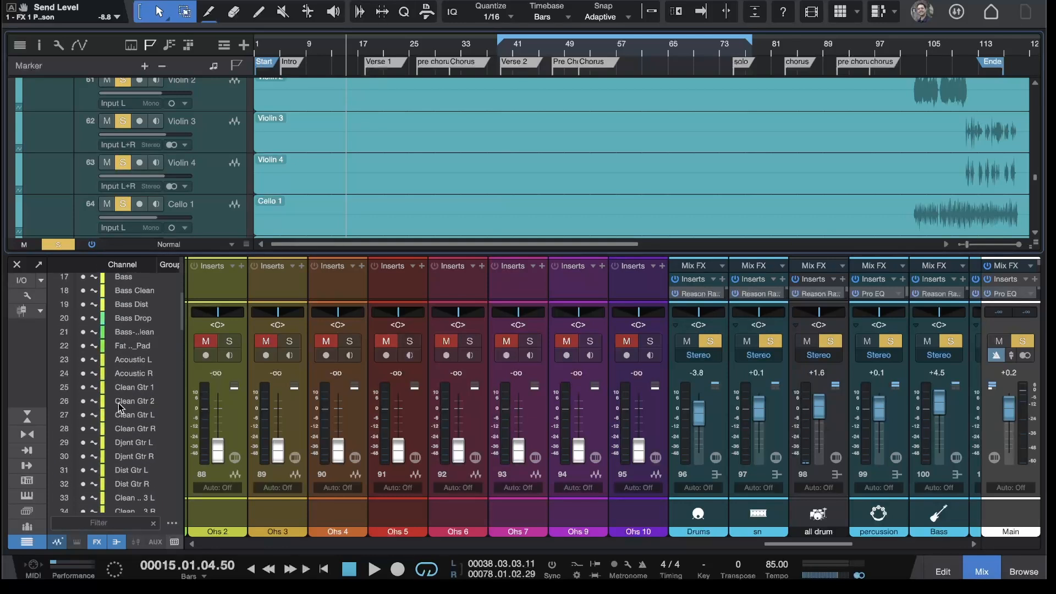
click(127, 360)
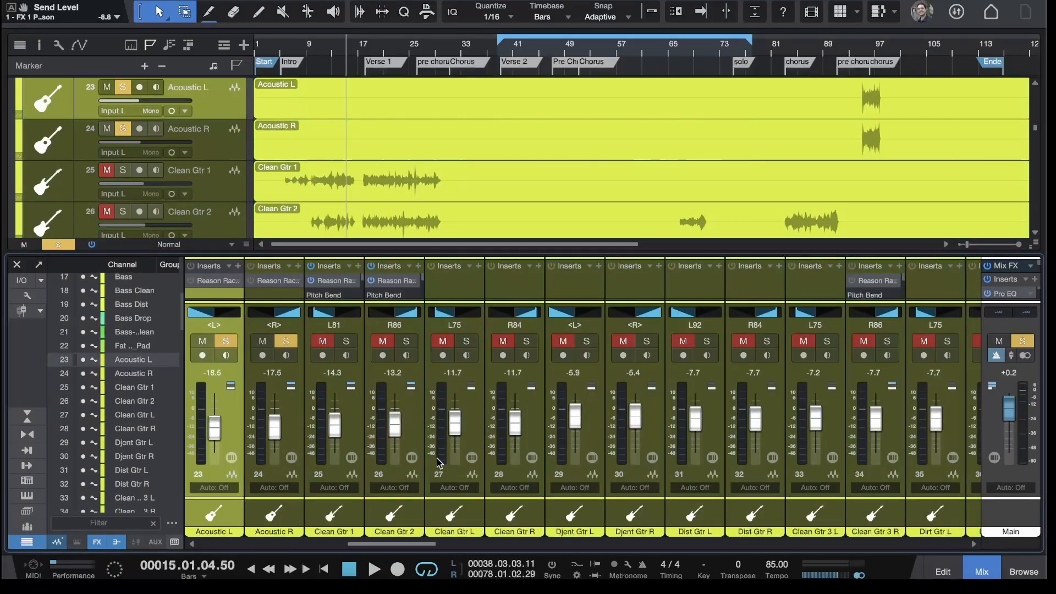
Step: Play the acoustic guitar part from about bar 94
scroll(437, 462, left, 3)
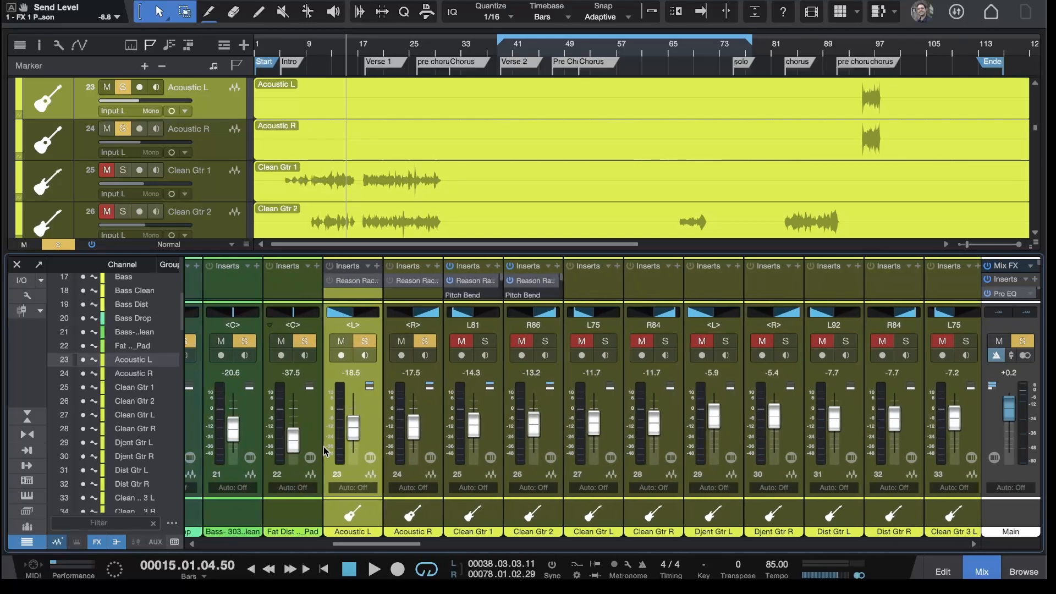
click(298, 51)
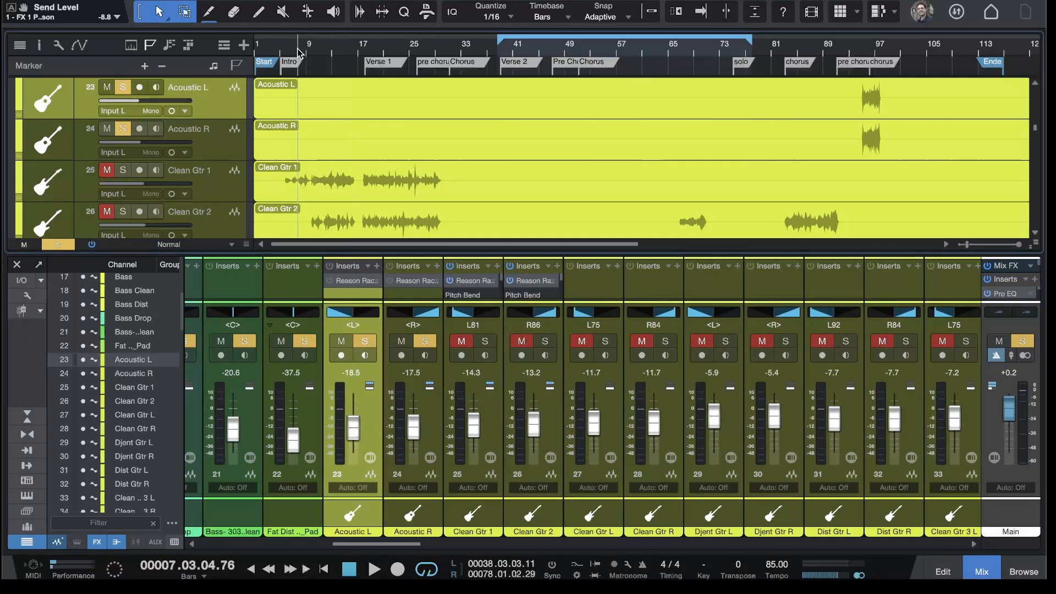
scroll(384, 164, up, 1)
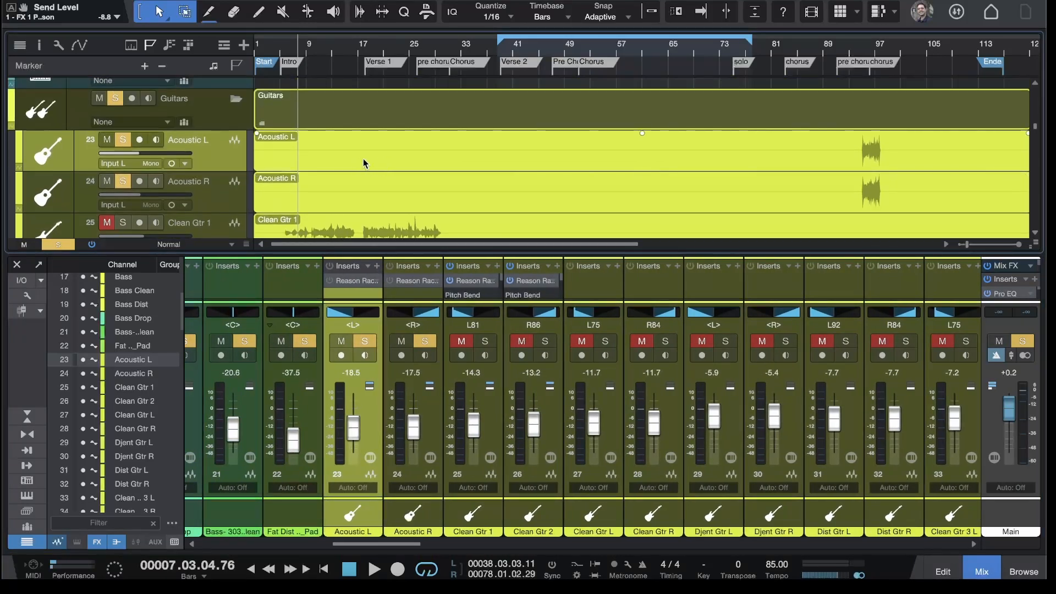
click(859, 51)
key(space)
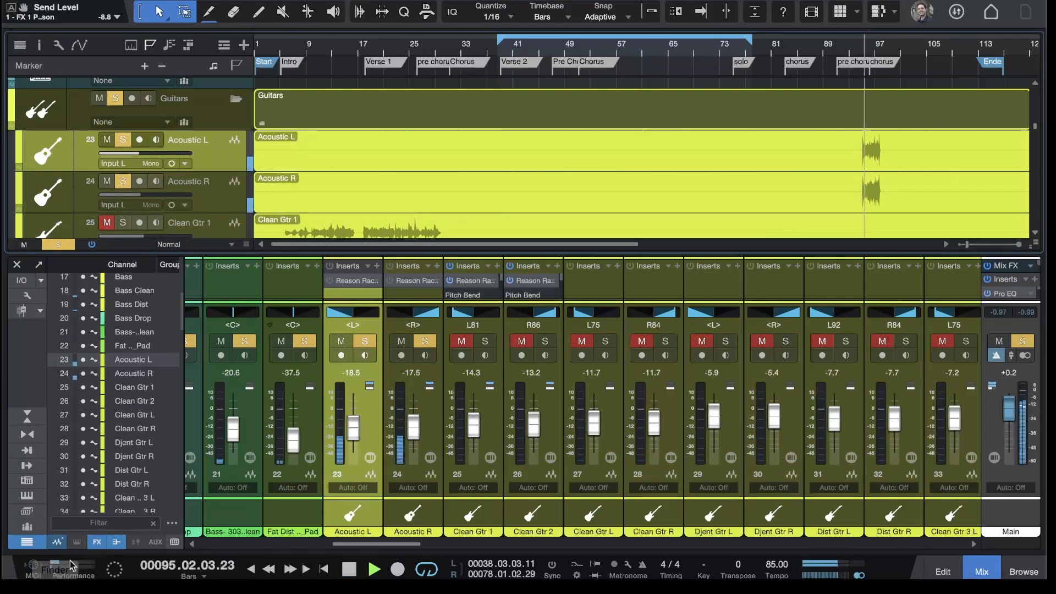
Step: Hide the audio track channels in the mixer and unsolo the Pads, keys and Bass buses
click(57, 543)
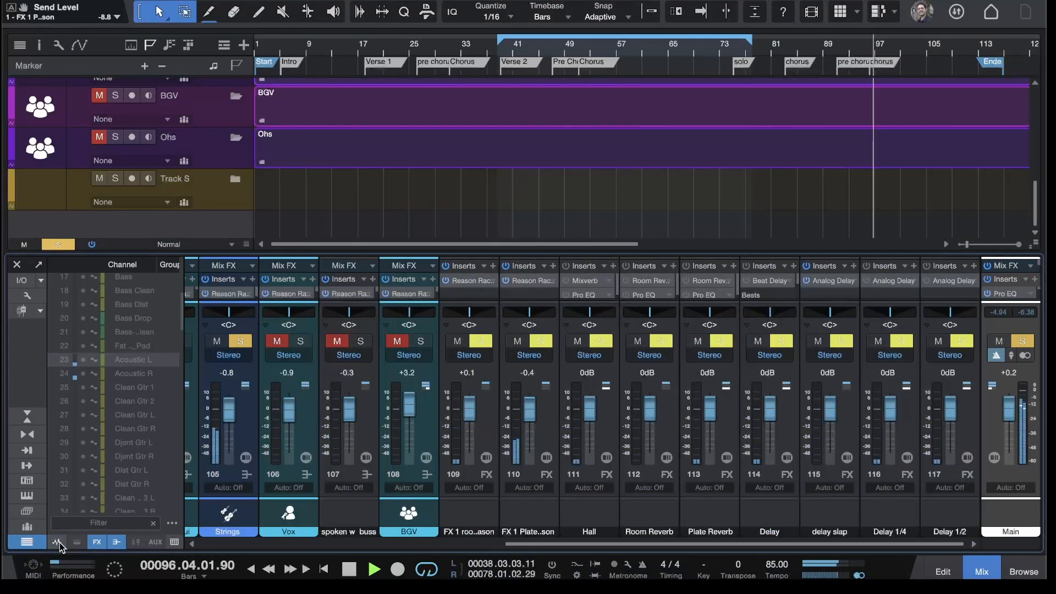
scroll(373, 484, left, 5)
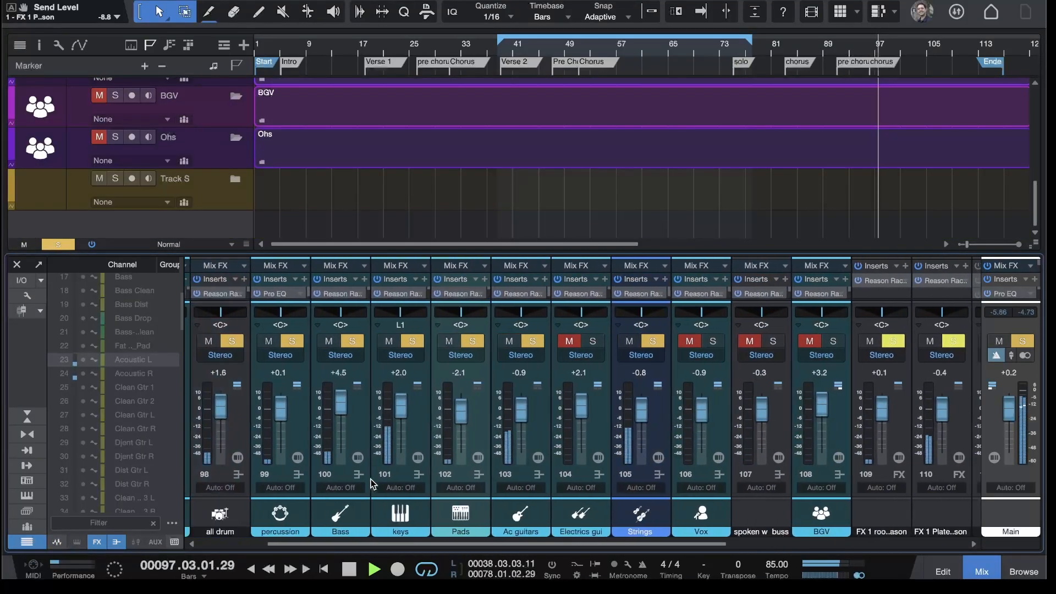
scroll(372, 484, left, 1)
click(513, 344)
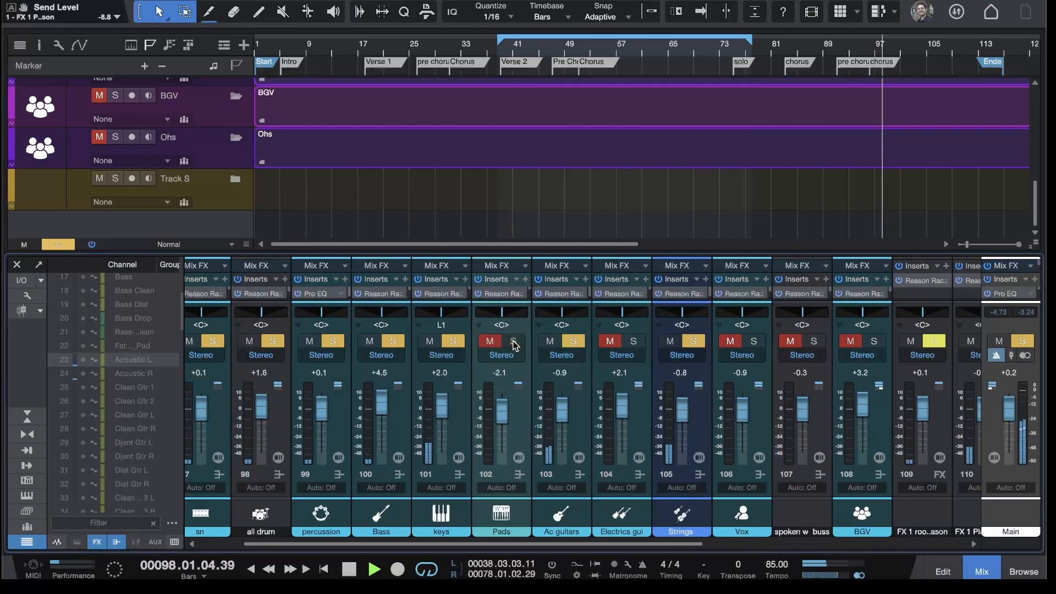
click(454, 343)
click(394, 345)
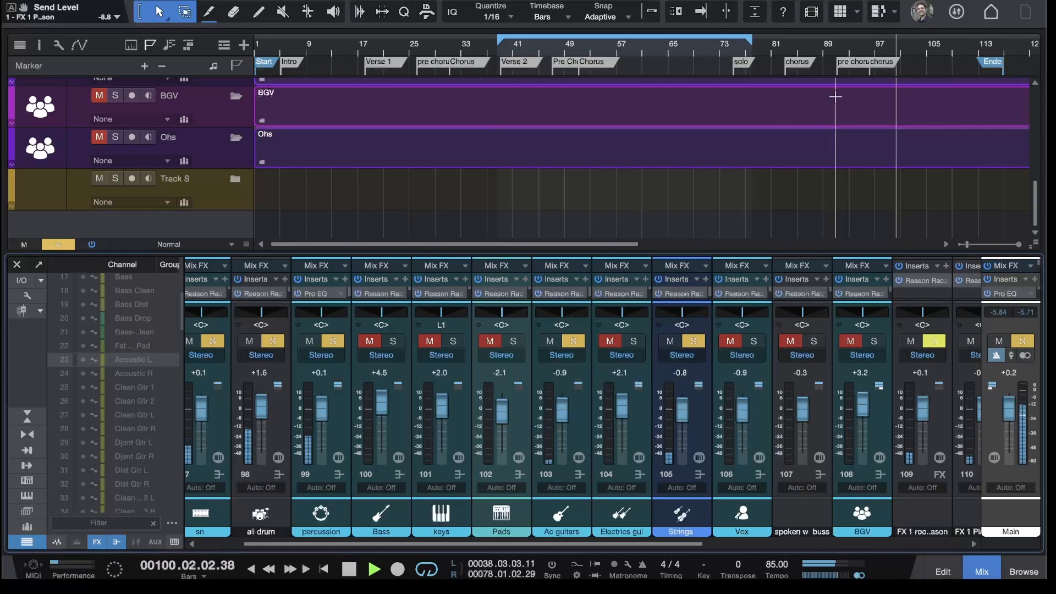
Step: Select the Ac guitars bus and restart playback from about bar 91
scroll(862, 165, up, 1)
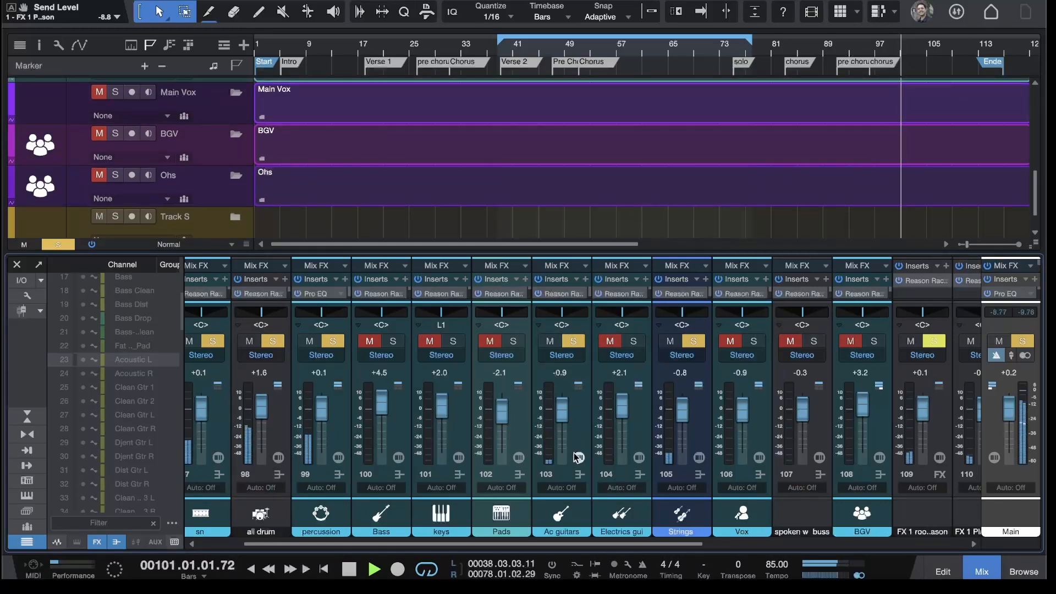
click(581, 378)
click(842, 50)
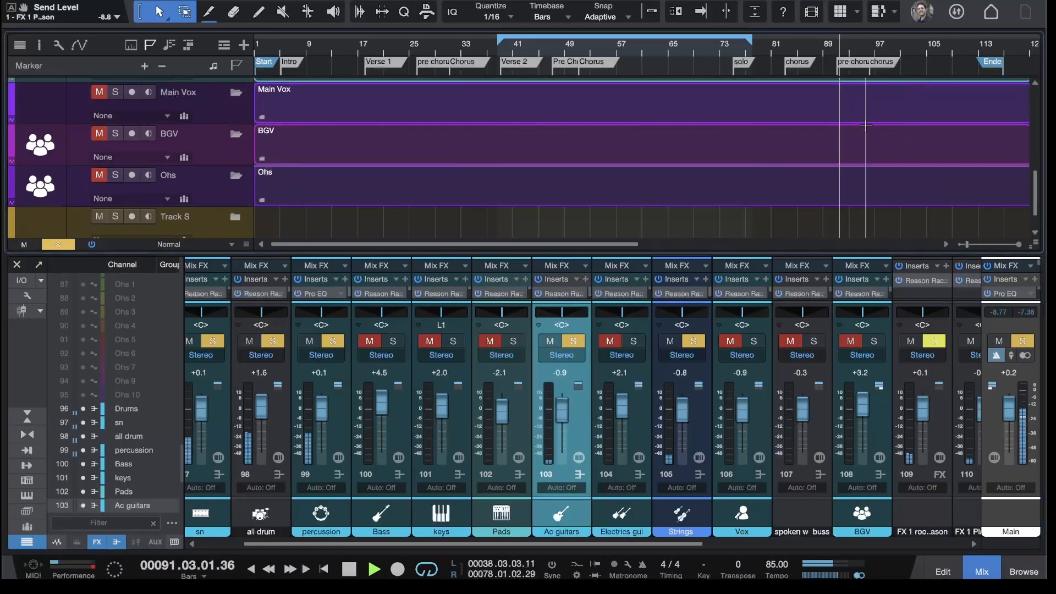
Step: Bring the Guitars folder's Acoustic L and Acoustic R tracks into view in both the arrangement and the mixer
scroll(866, 126, up, 5)
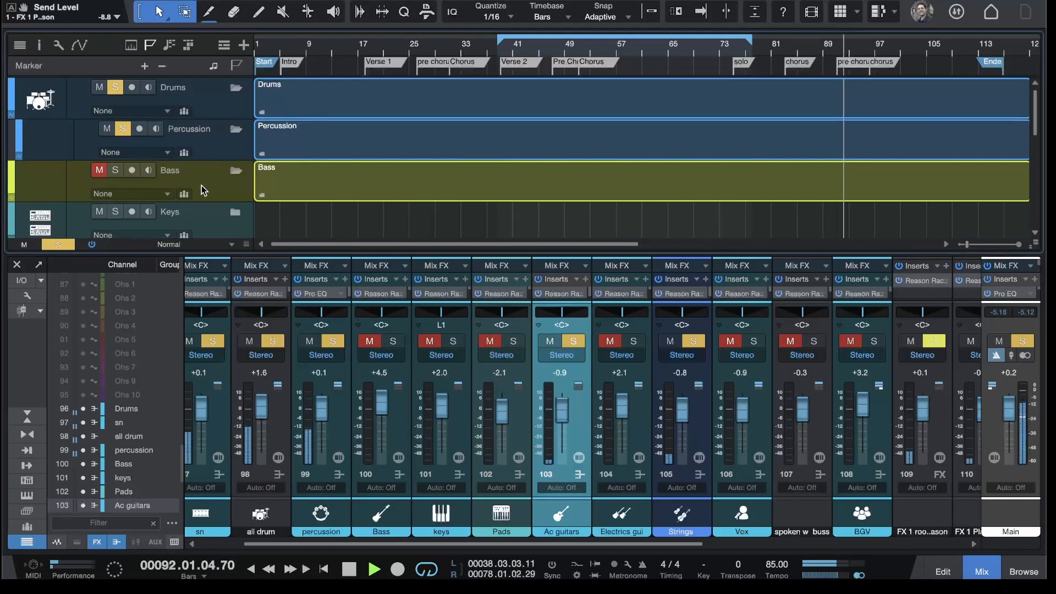
scroll(212, 184, down, 3)
click(235, 153)
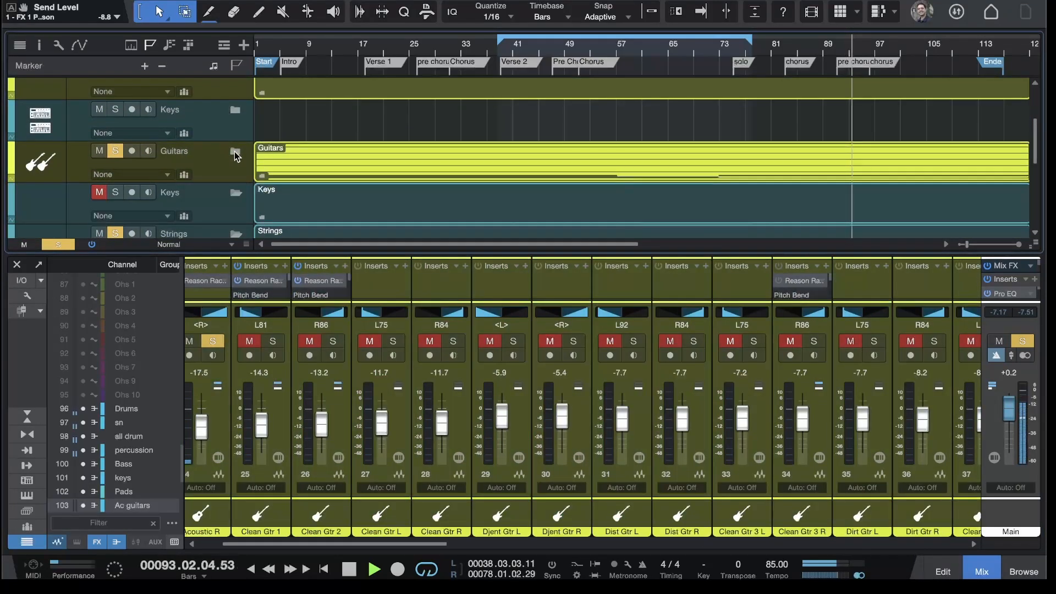
click(236, 154)
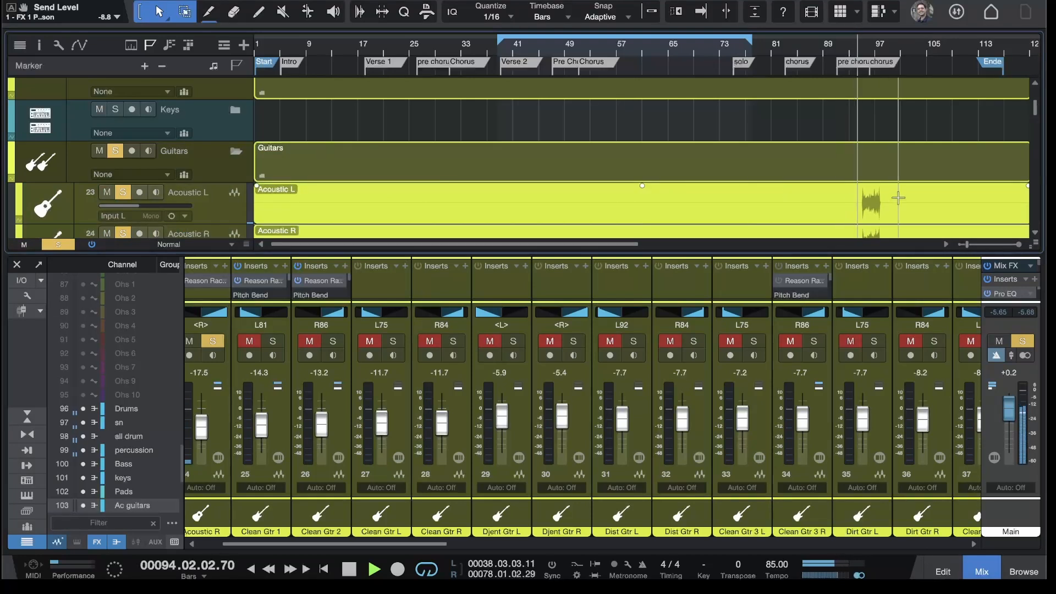
scroll(898, 198, down, 1)
scroll(898, 198, down, 1)
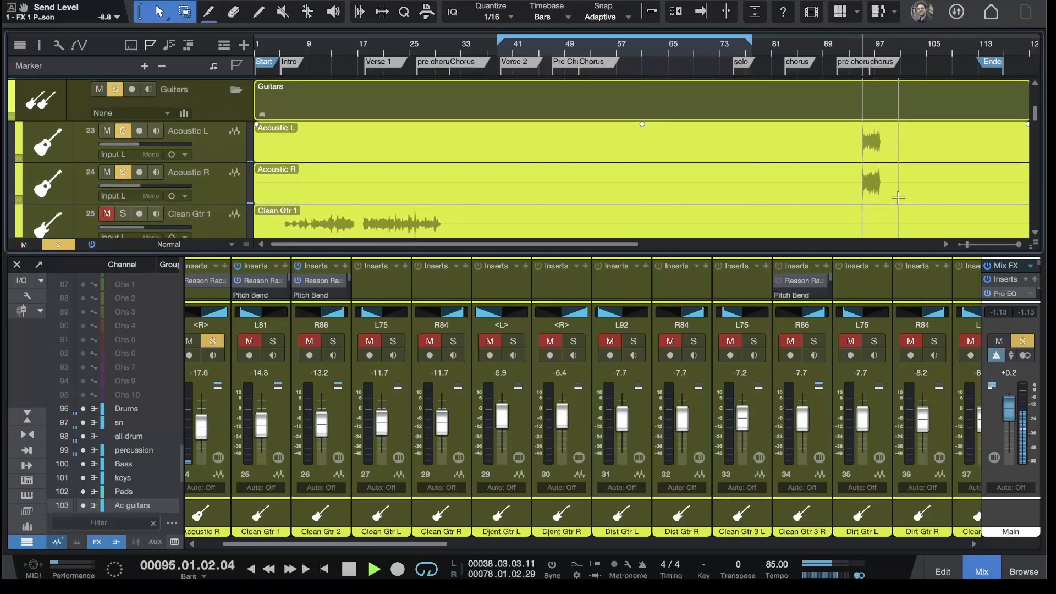
scroll(240, 389, left, 2)
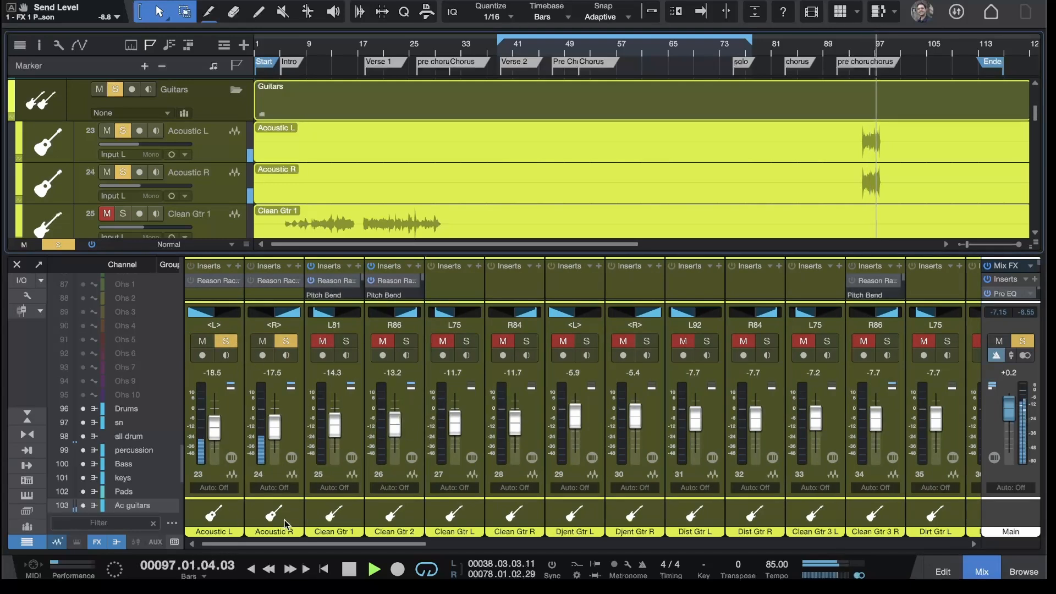
Step: Unsolo the Strings bus and replay the acoustic guitar part from about bar 95
scroll(440, 440, right, 20)
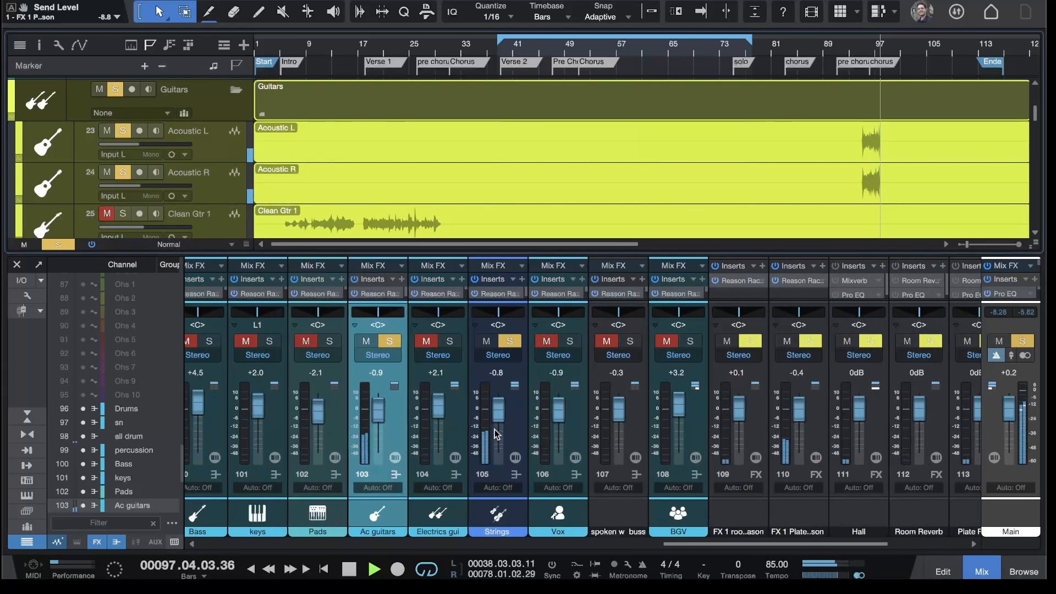
click(510, 341)
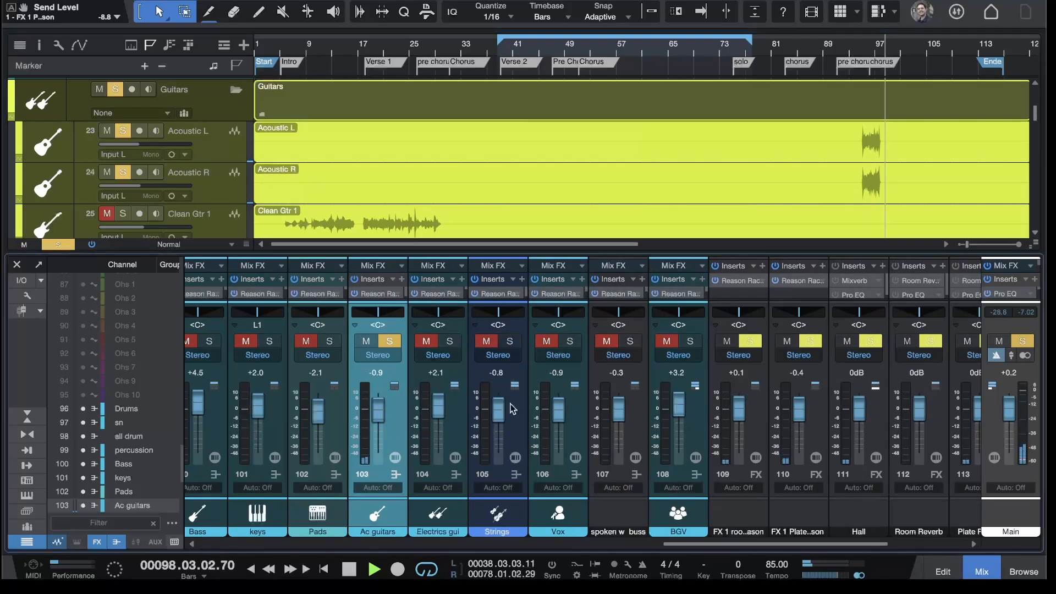
scroll(503, 365, left, 15)
click(865, 52)
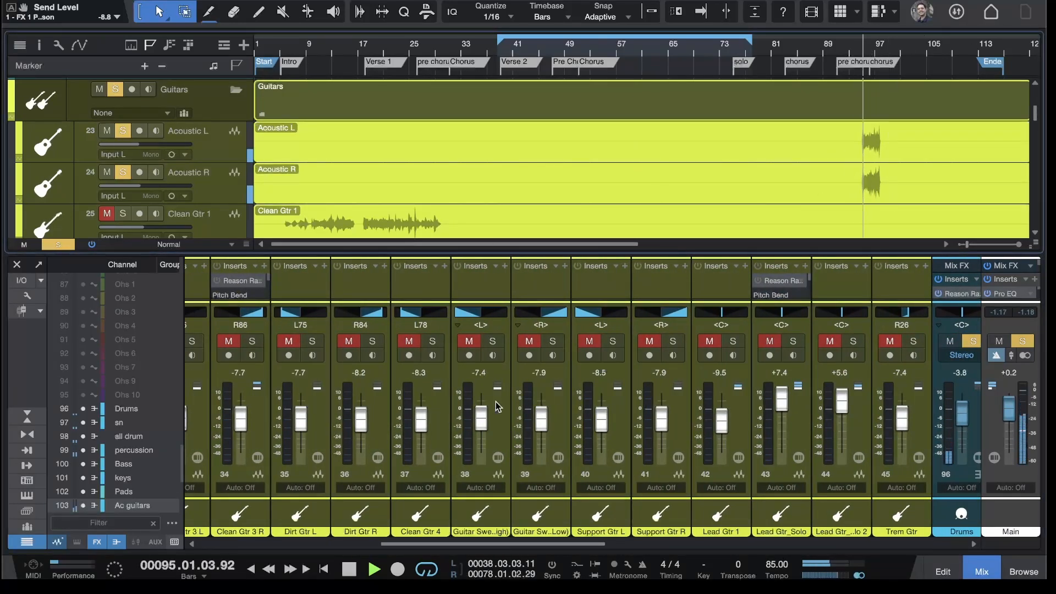
Step: Replay the acoustic guitars from about bar 94 and bring the Ac guitars bus into view in the mixer
scroll(498, 406, left, 5)
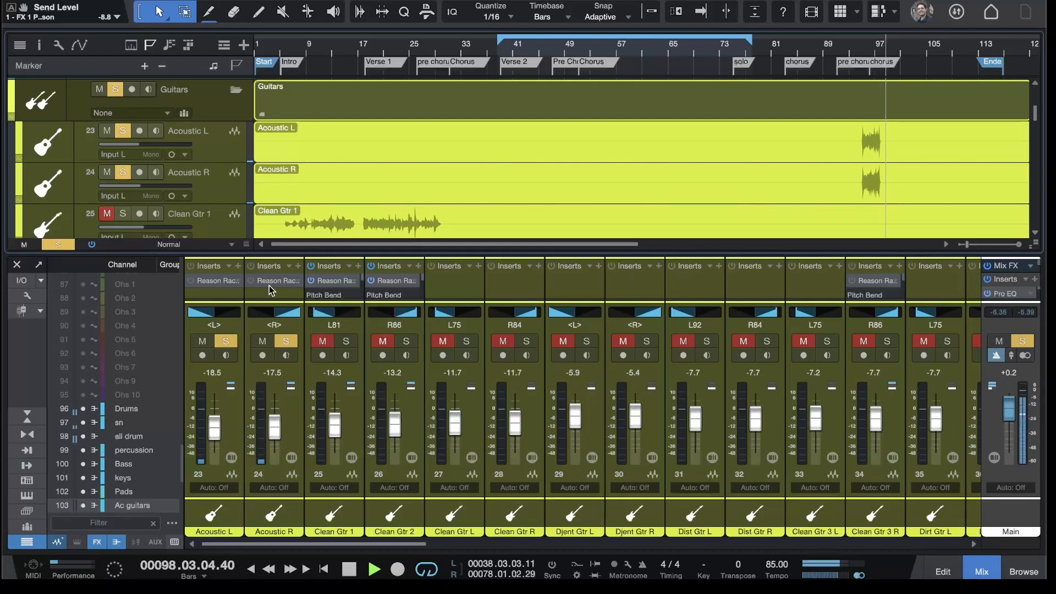
click(858, 50)
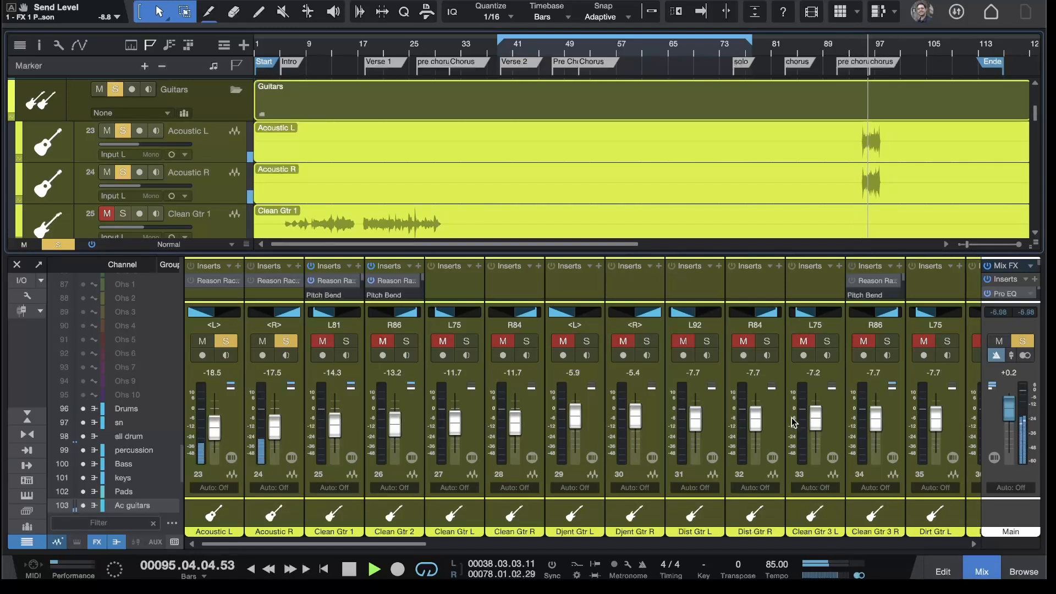
scroll(794, 422, right, 10)
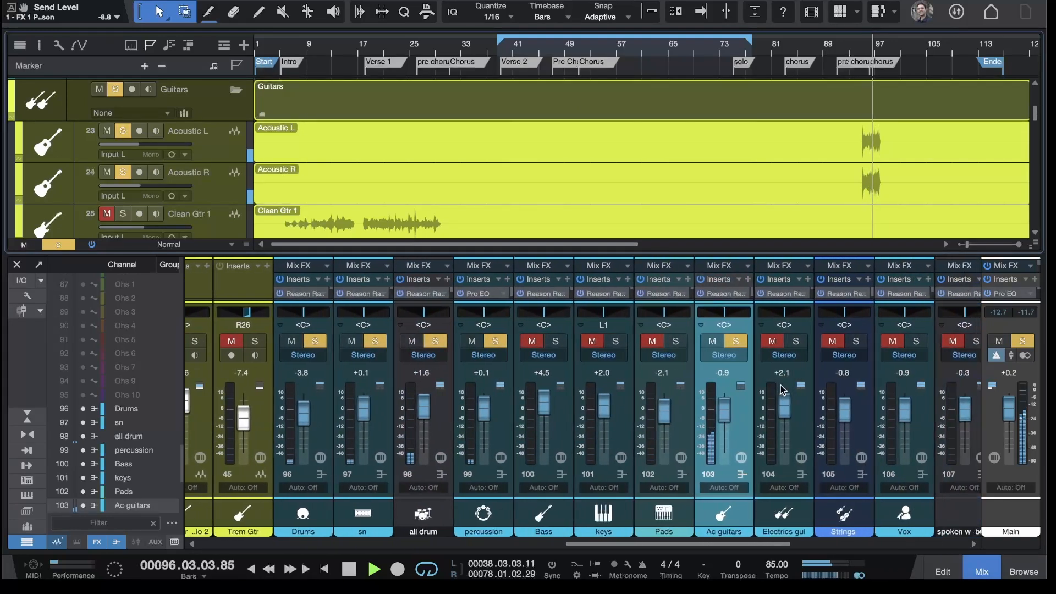
Step: Adjust the peak reduction of the RE-2A leveling amplifier on the Ac guitars bus to about 0.58 while replaying from about bar 95
click(714, 295)
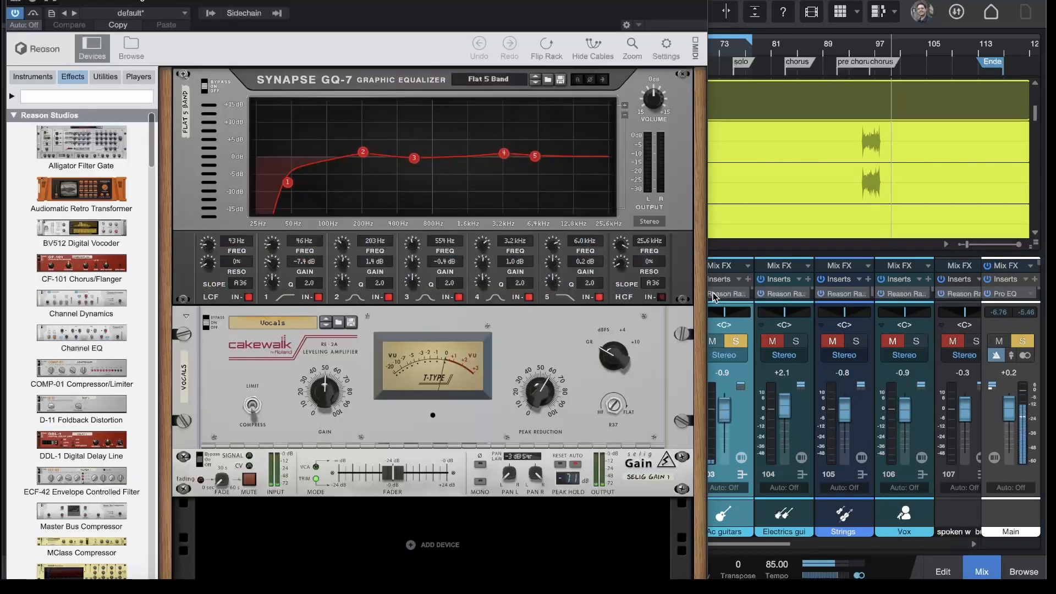
click(856, 65)
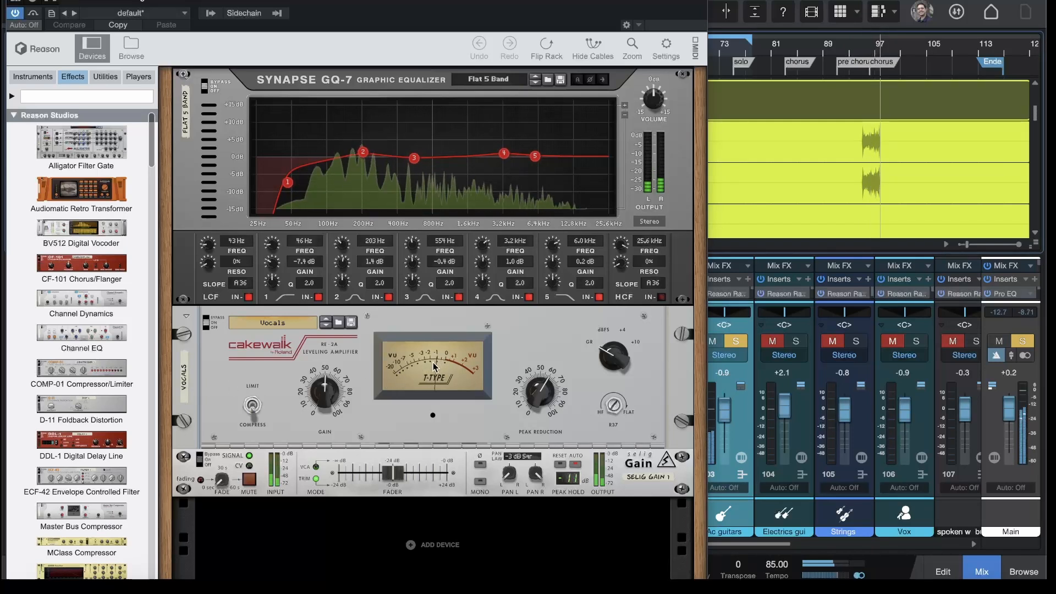
click(867, 53)
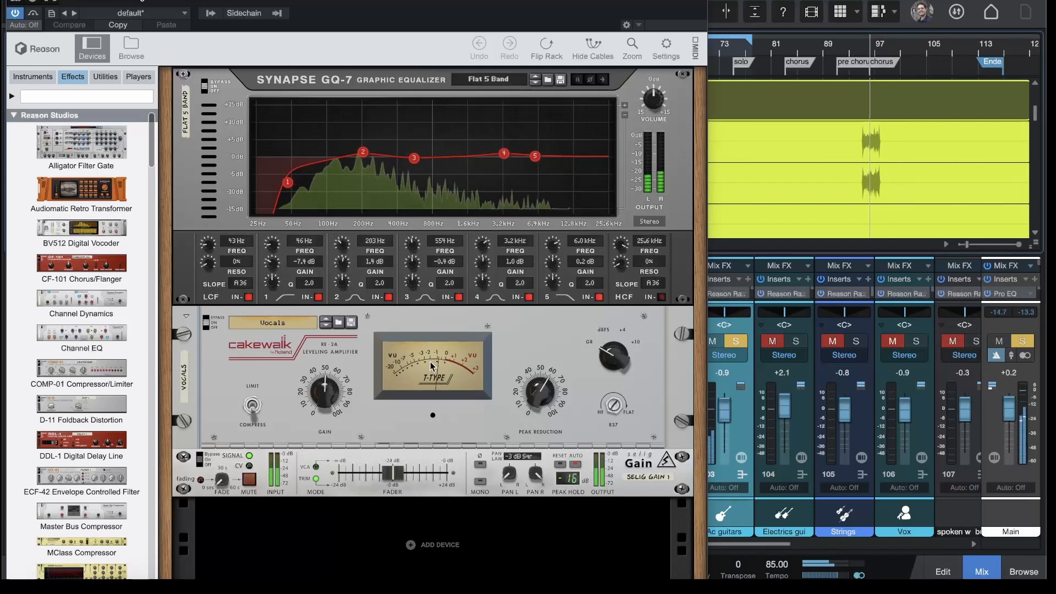
click(533, 392)
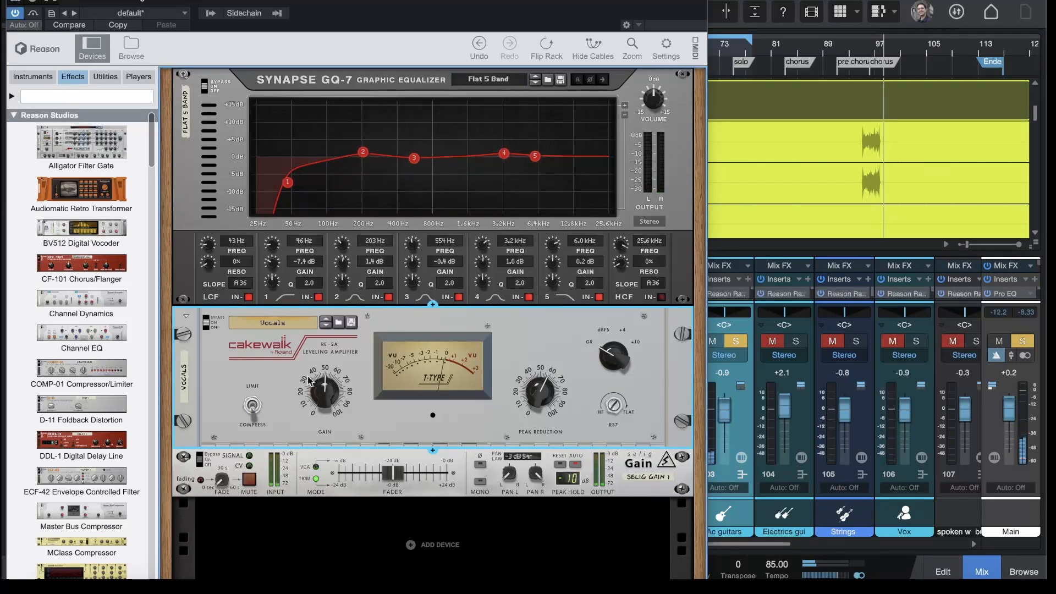
click(700, 1)
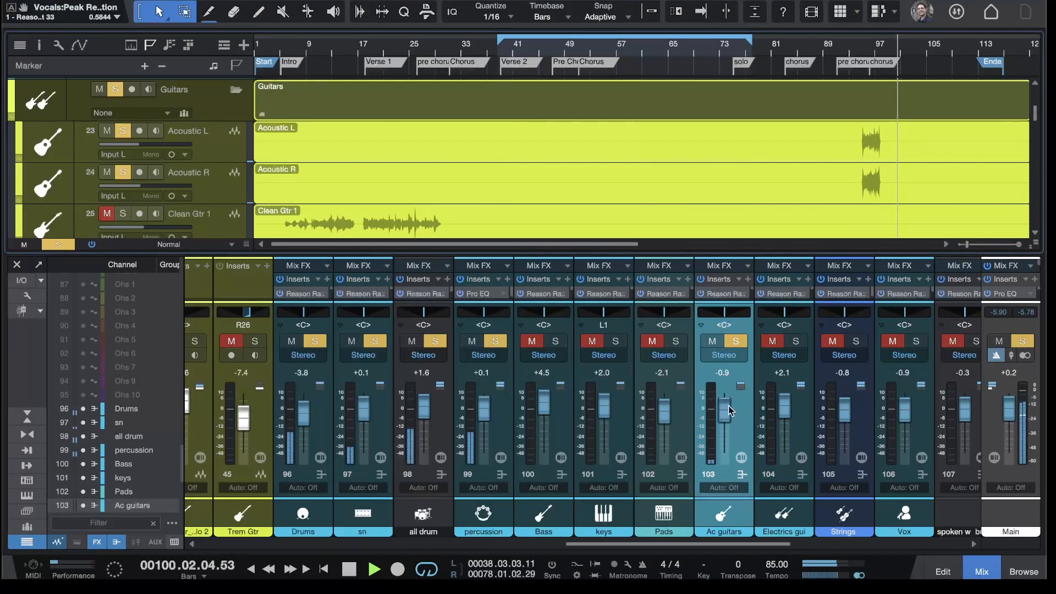
Step: Solo the Electrics gui and Bass buses and restart playback just before the intro, at about bar 4
click(794, 344)
key(space)
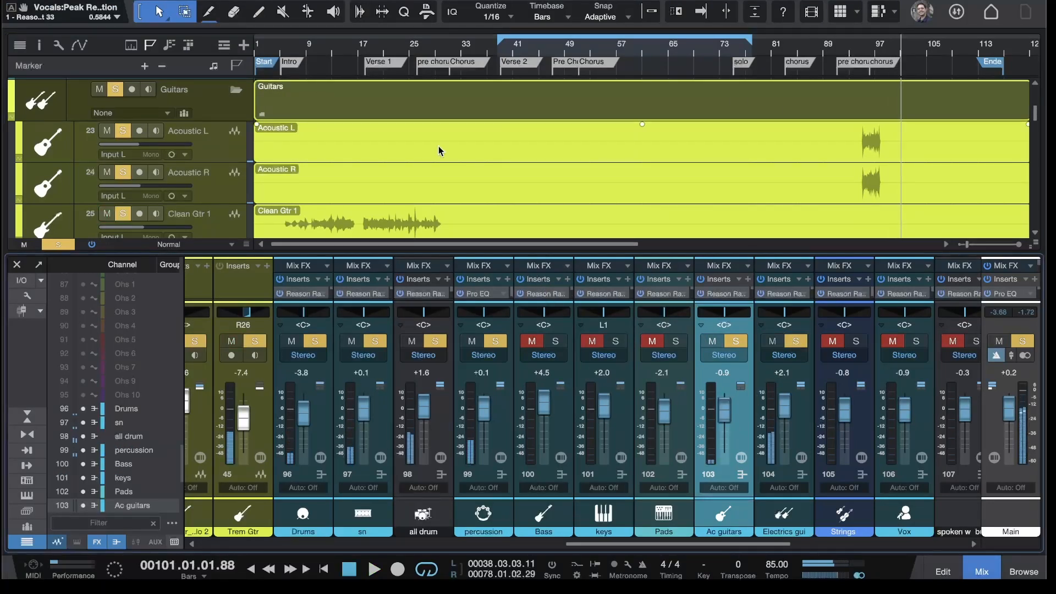
click(277, 51)
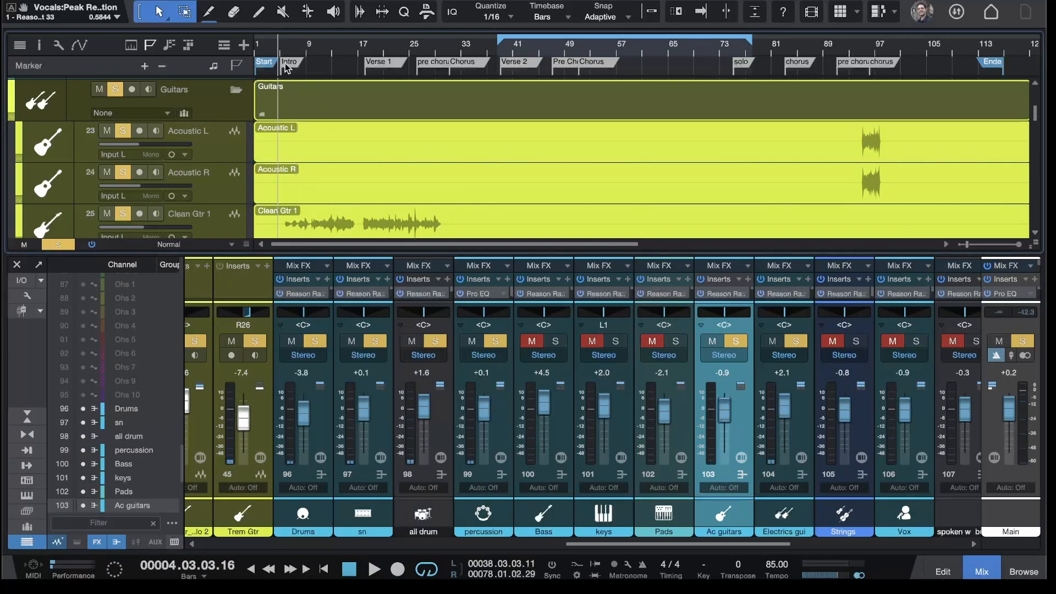
mouse_move(313, 130)
scroll(560, 429, left, 2)
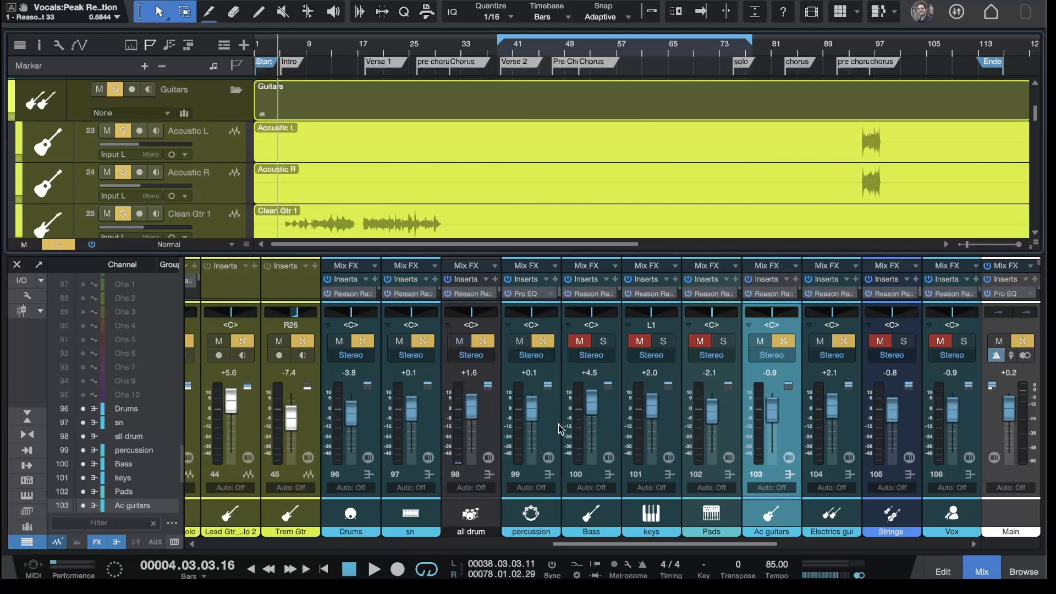
click(605, 345)
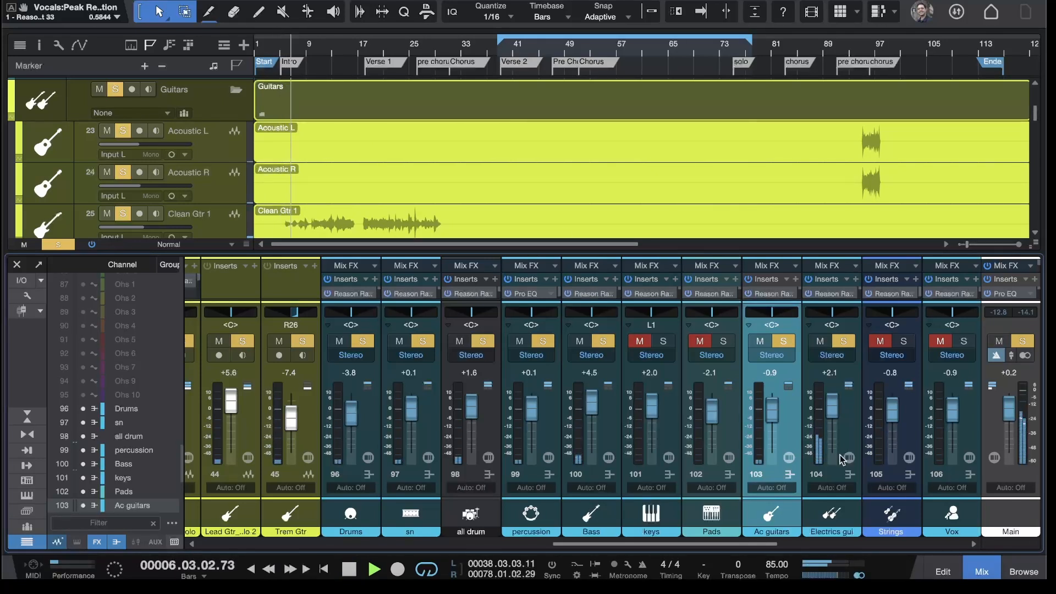
Step: Select the Clean Gtr 1 track and enlarge the mixer to show the guitar channels' sends and output routing
scroll(840, 454, left, 1)
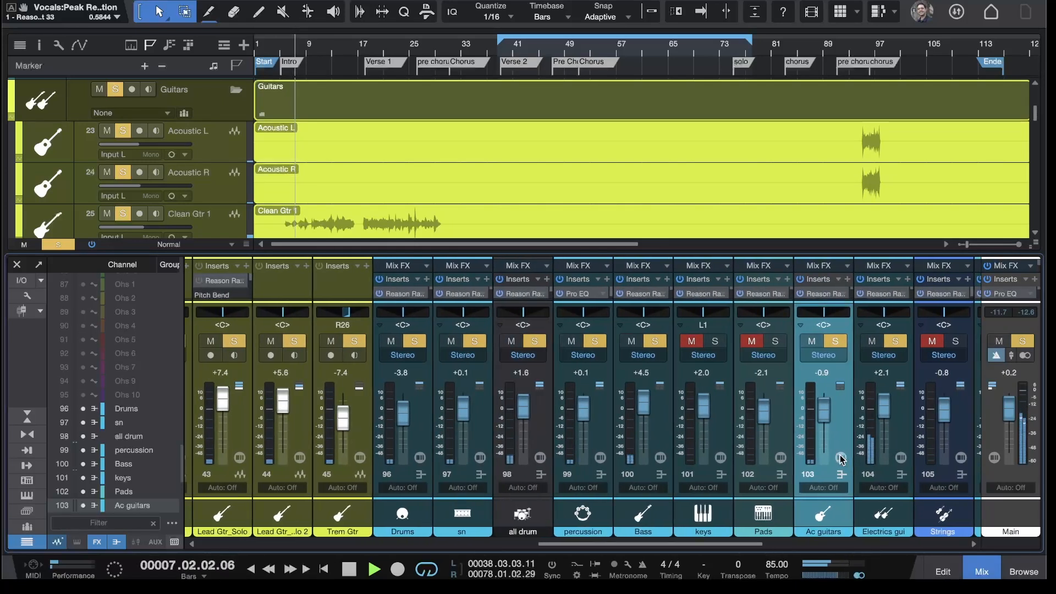
scroll(840, 459, left, 15)
scroll(840, 458, left, 5)
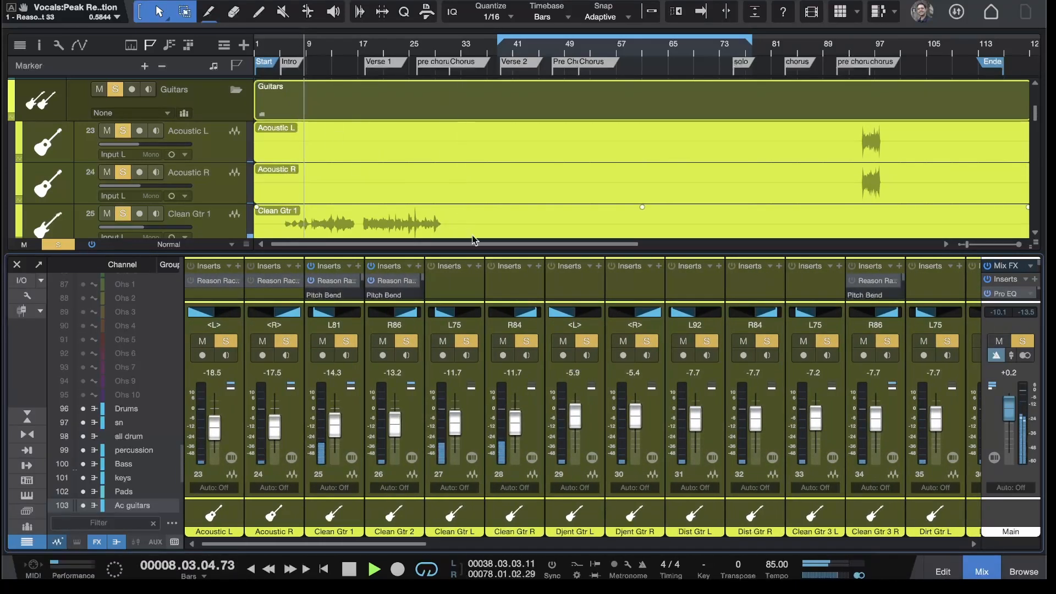
scroll(376, 161, down, 3)
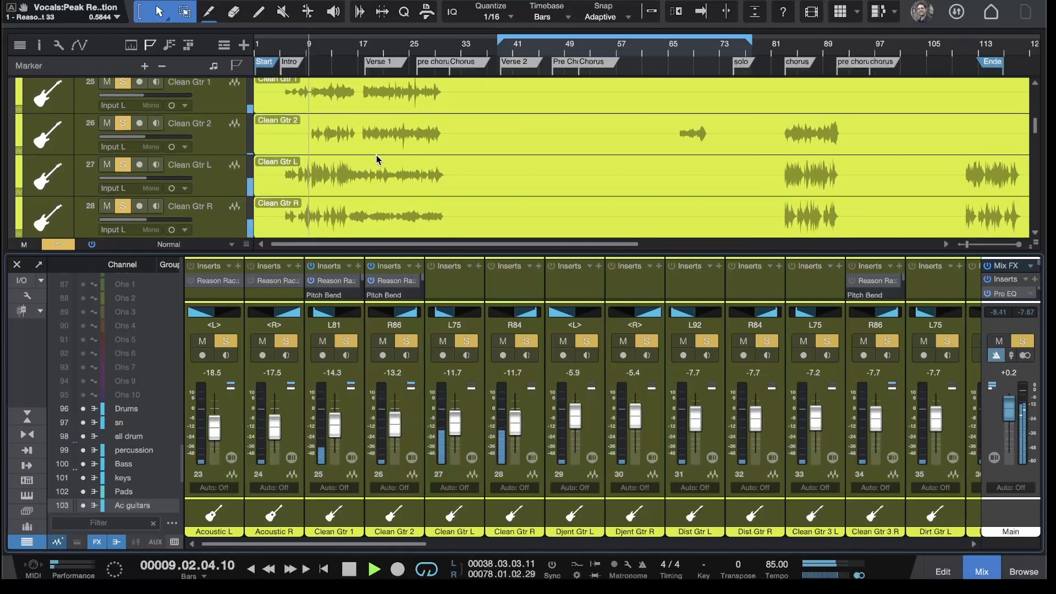
scroll(230, 130, up, 1)
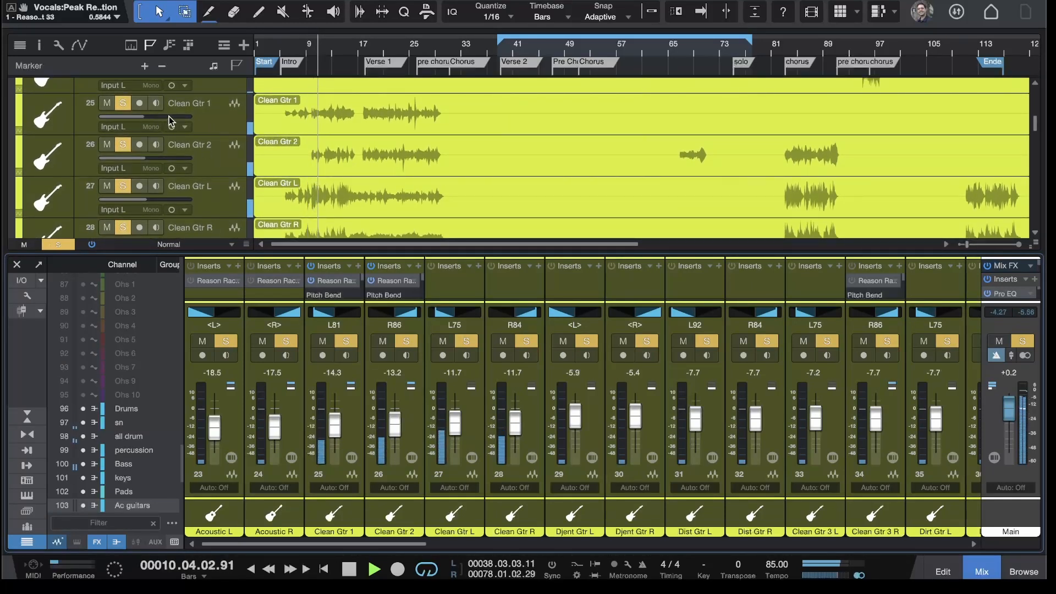
click(222, 123)
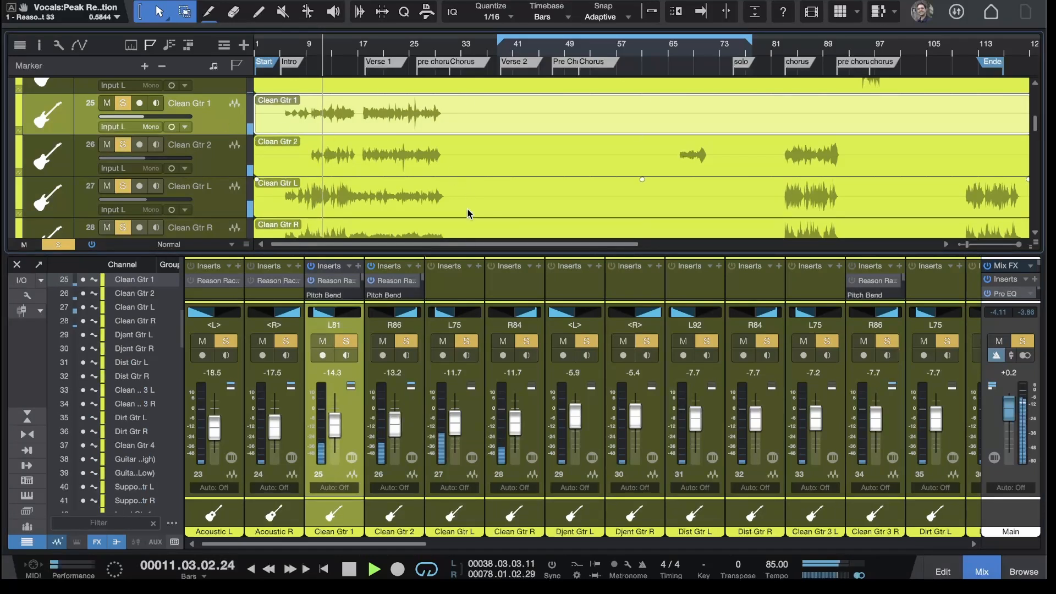
drag(467, 251, 470, 164)
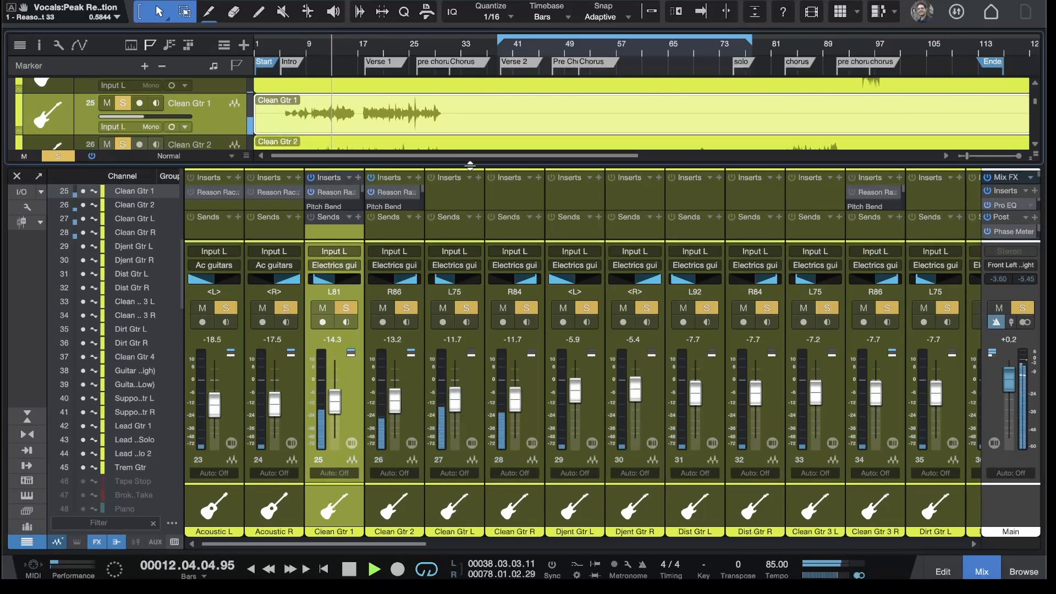
Step: Stop playback and check the available output destinations of the Clean Gtr 1 channel
key(space)
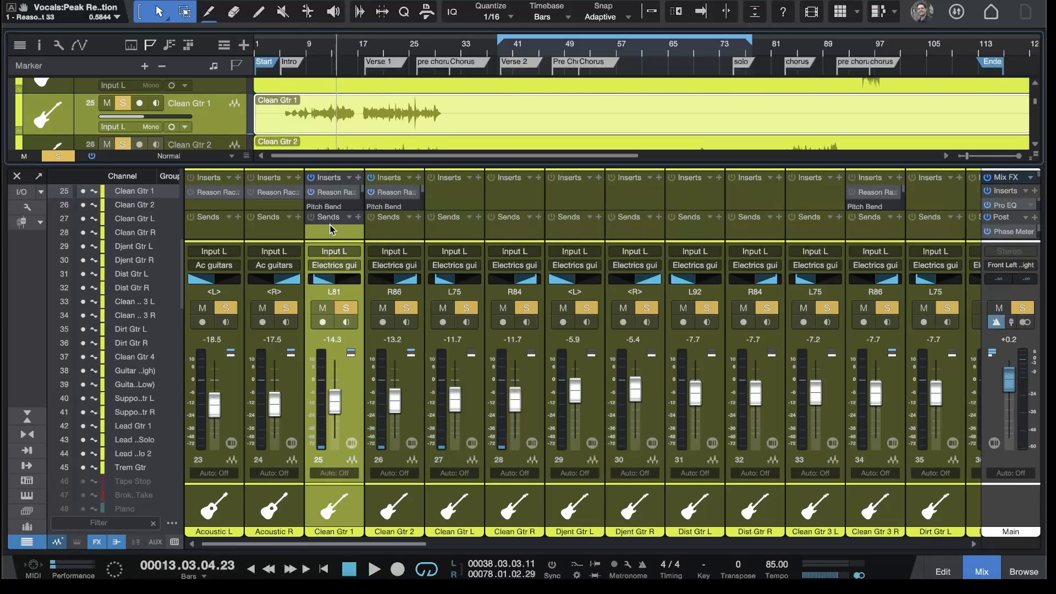
click(332, 266)
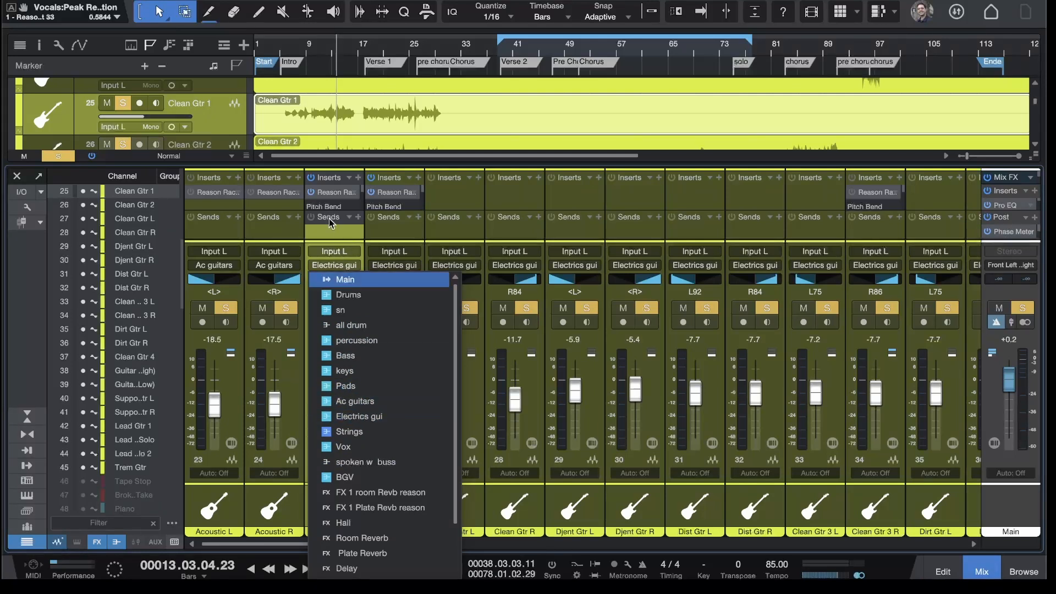
click(337, 196)
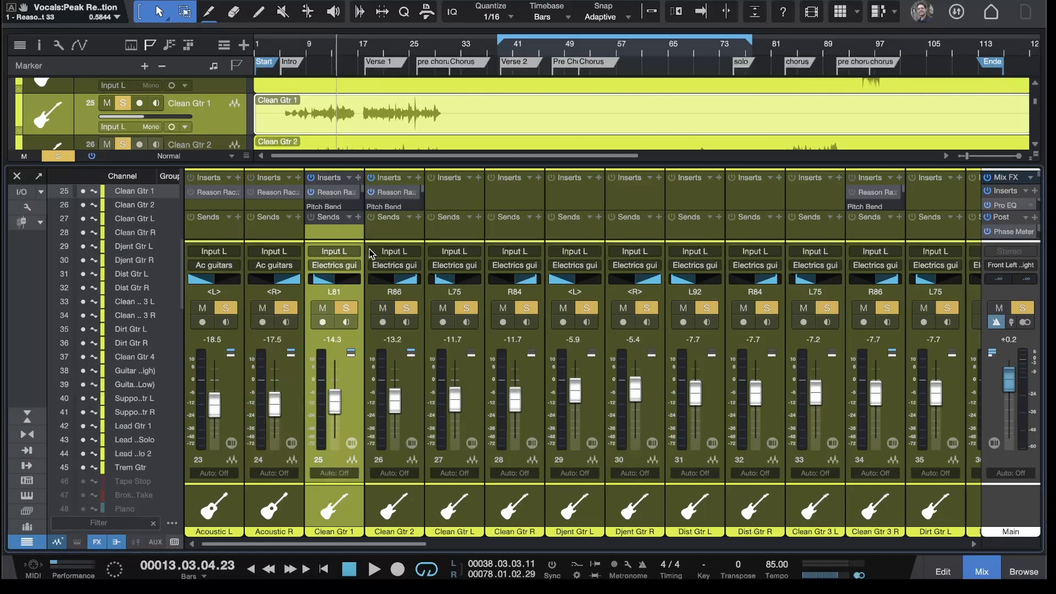
Step: Set band 4 of Clean Gtr 1's GQ-7 equalizer to 6.7 kHz and -1.8 dB, and replay from about bar 5
click(337, 193)
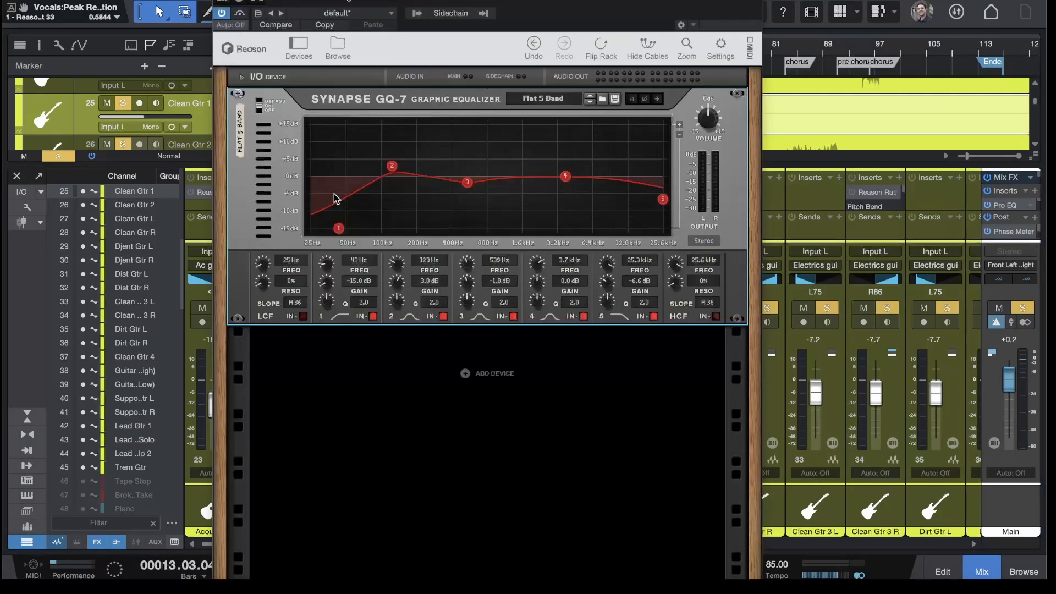
drag(565, 177, 595, 185)
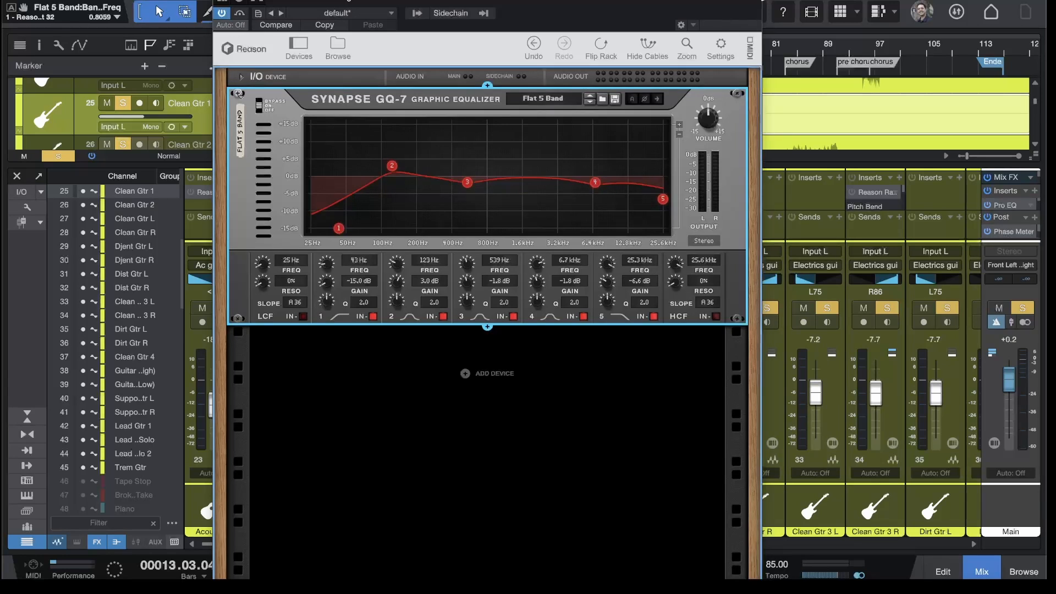
drag(690, 0, 988, 3)
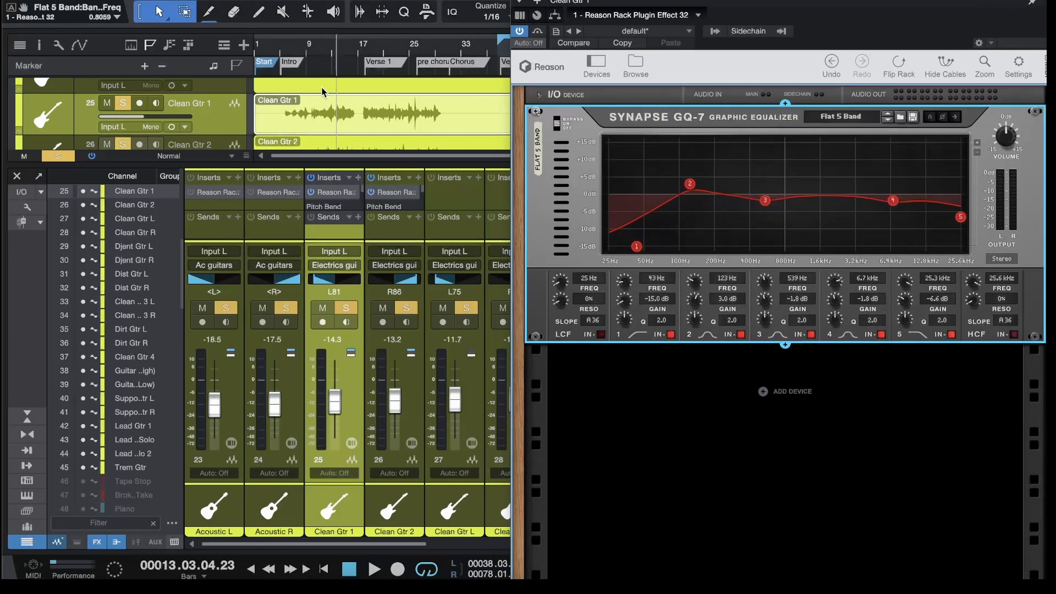
click(284, 52)
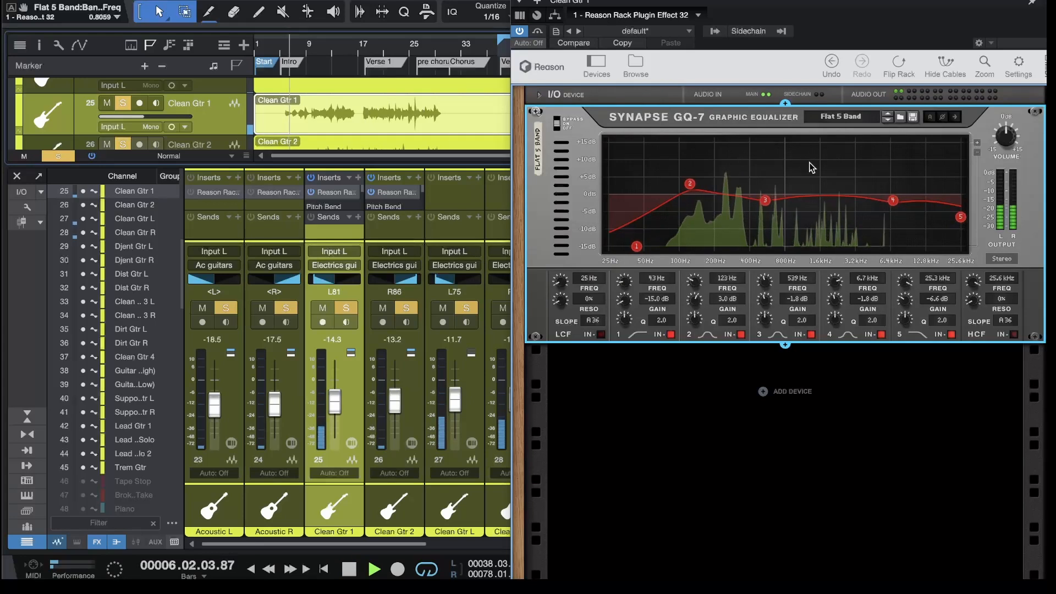
Step: Unsolo the Clean Gtr L and Clean Gtr R channels and close the Clean Gtr R channel editor
click(465, 308)
click(503, 308)
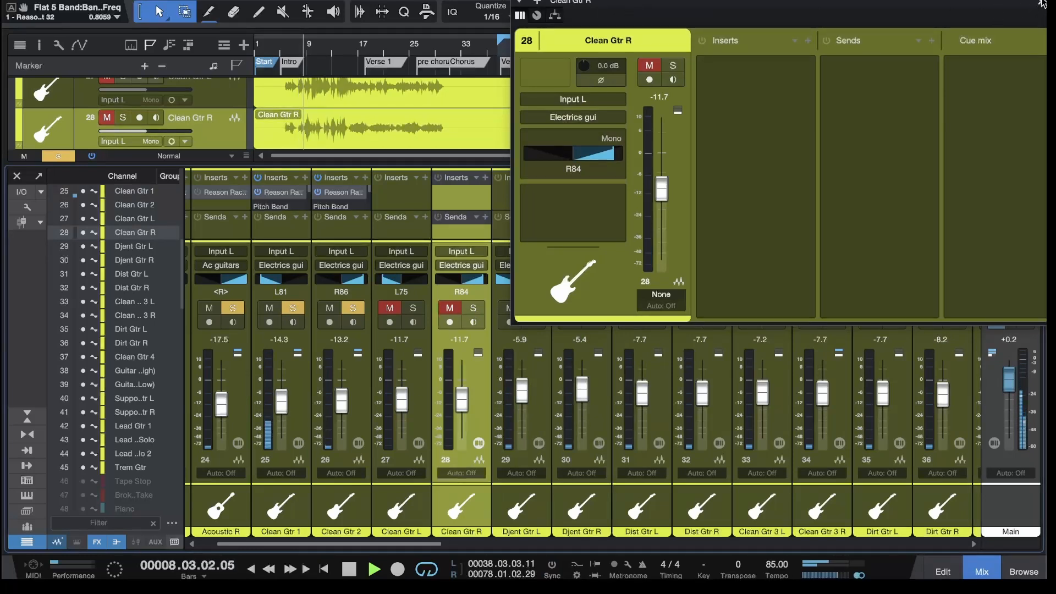
drag(1029, 4, 921, 9)
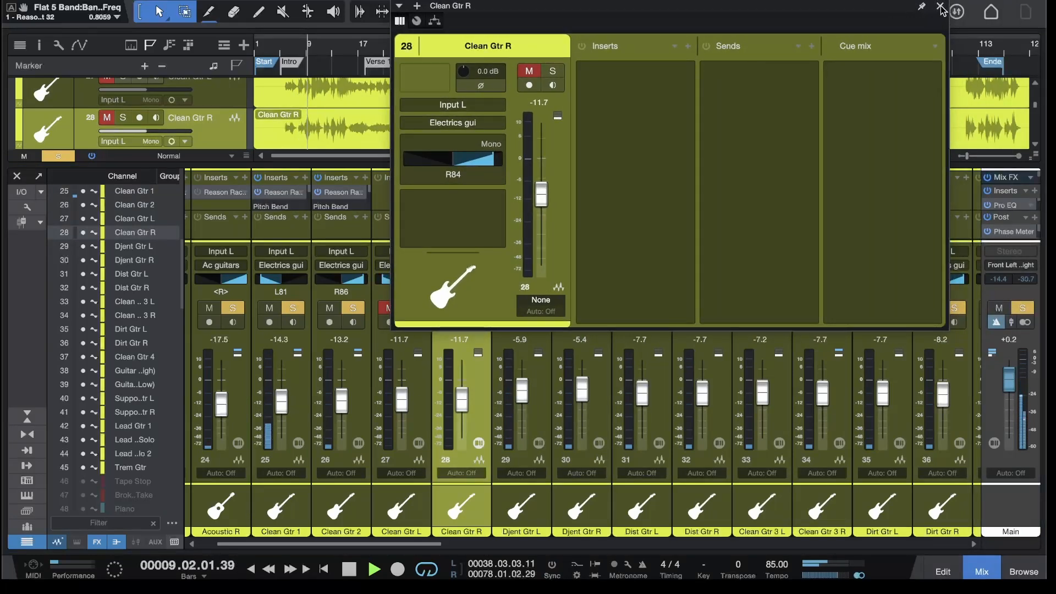
click(940, 6)
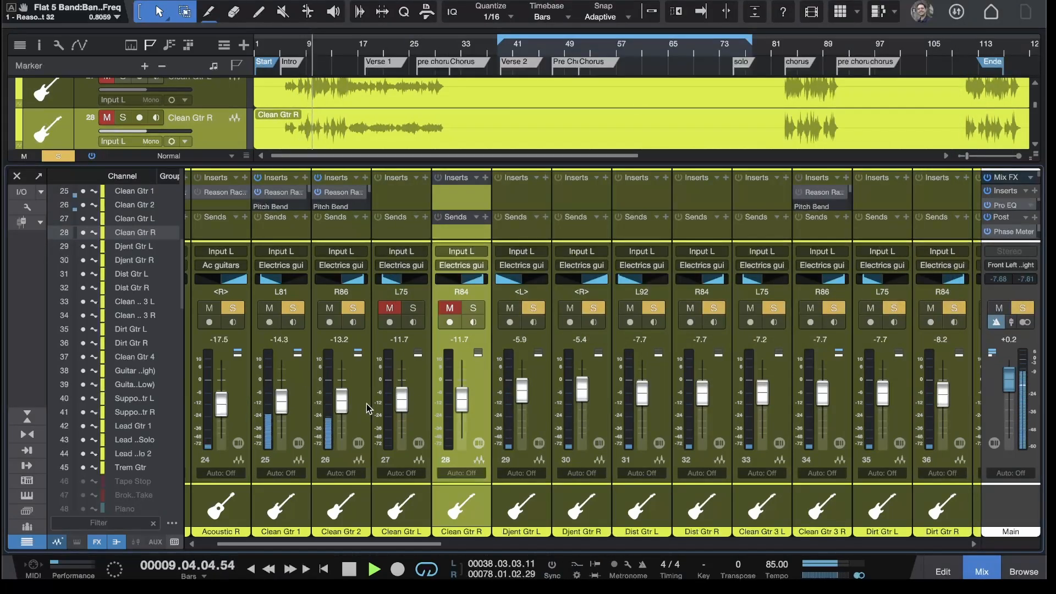
Step: On Clean Gtr 2's GQ-7 equalizer, set band 4 to 5.2 kHz at -2.5 dB and band 5 to 15.3 kHz at -9.9 dB
scroll(368, 408, left, 1)
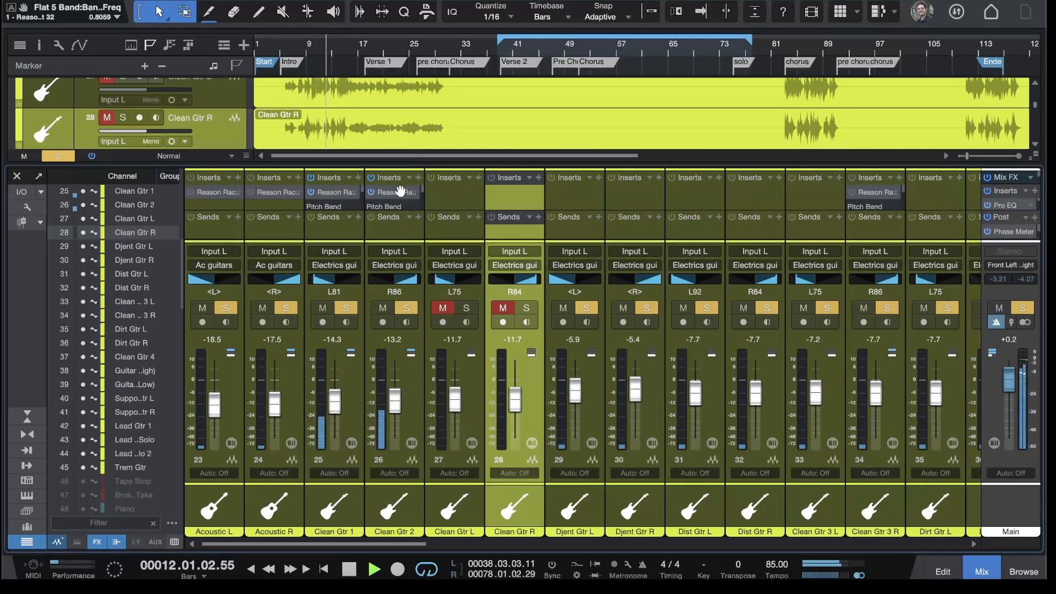
click(393, 195)
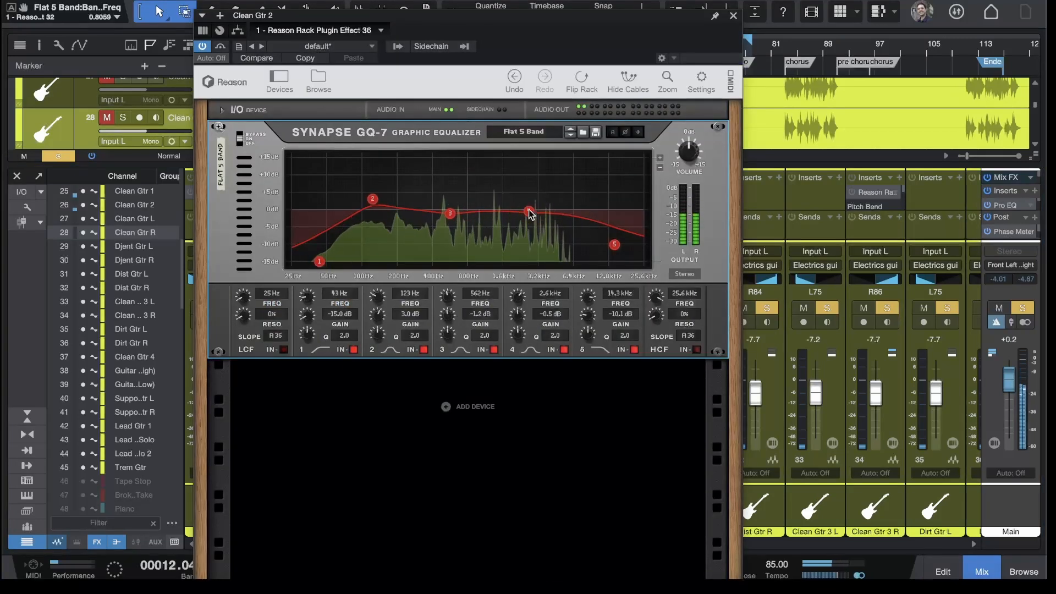
drag(553, 217, 562, 218)
drag(615, 244, 618, 244)
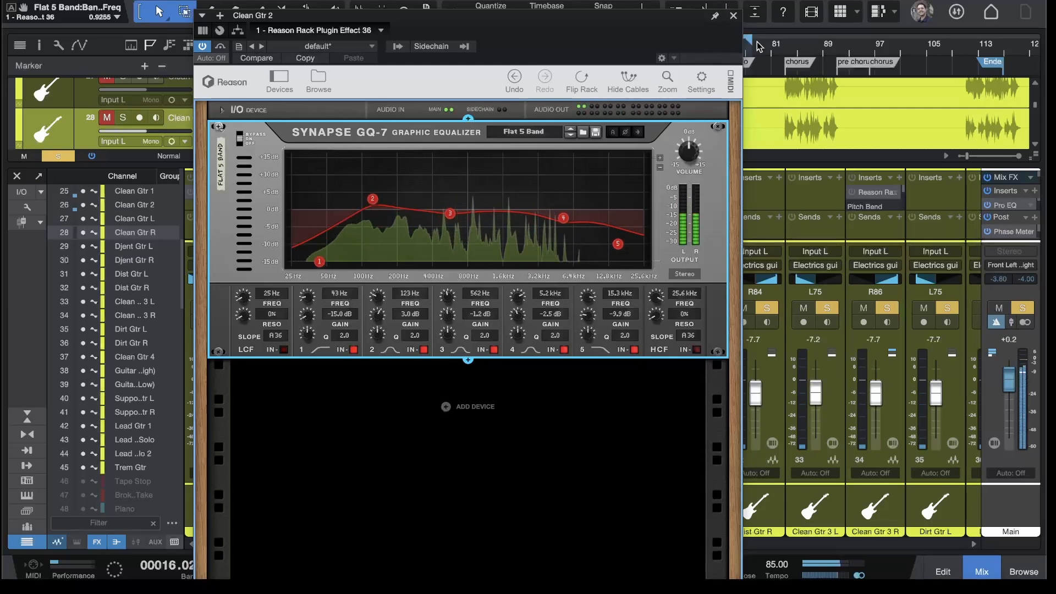
click(733, 17)
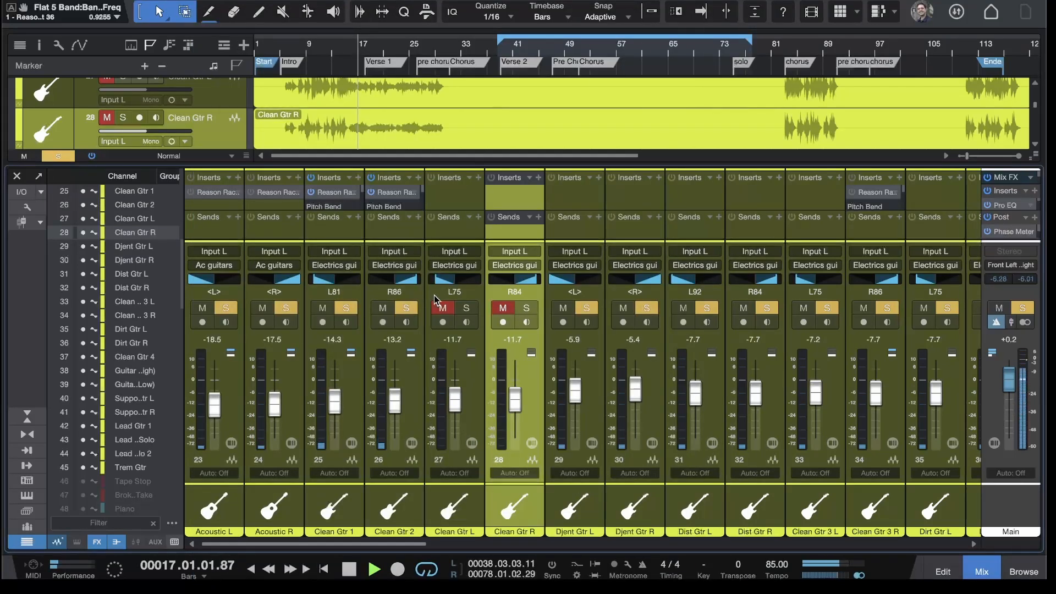
Step: Solo and select the Clean Gtr L channel and restart playback from about bar 15
key(space)
click(466, 309)
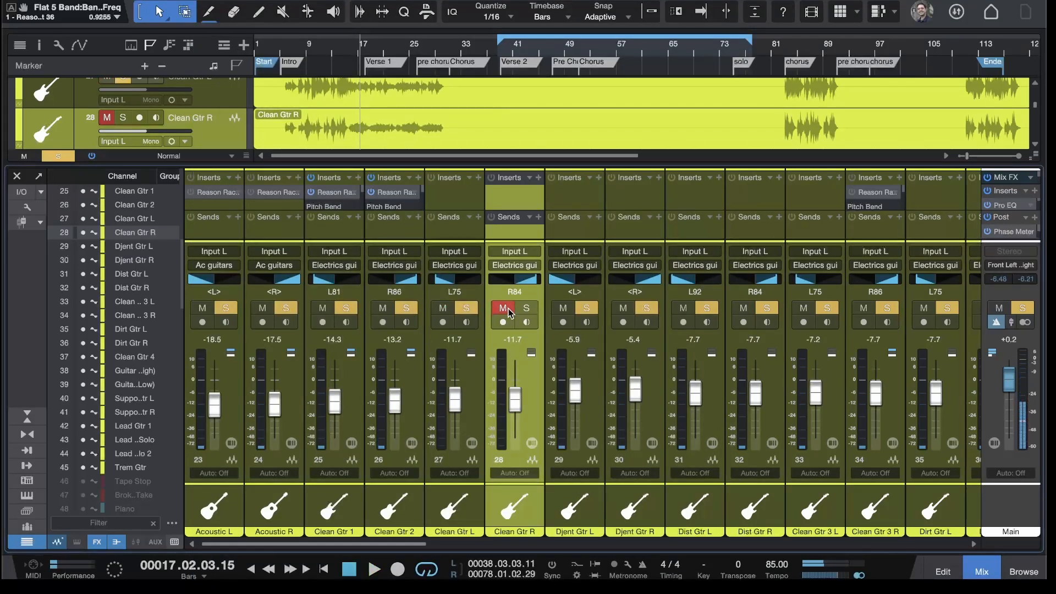
click(466, 378)
click(346, 54)
key(space)
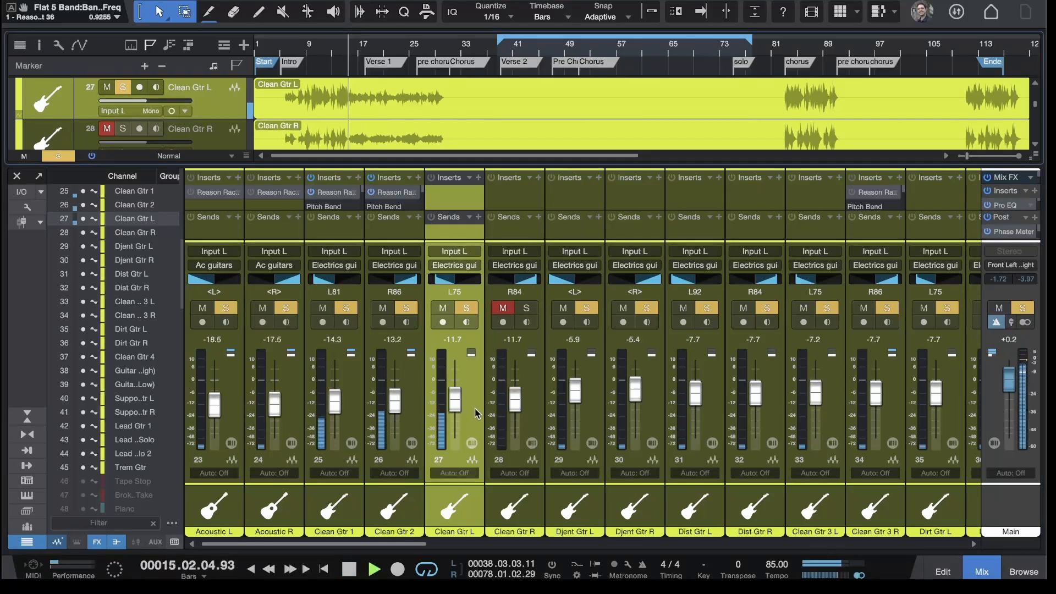
Step: Copy Clean Gtr 2's Reason Rack equalizer to Clean Gtr L and Clean Gtr R, and solo Clean Gtr R
click(395, 194)
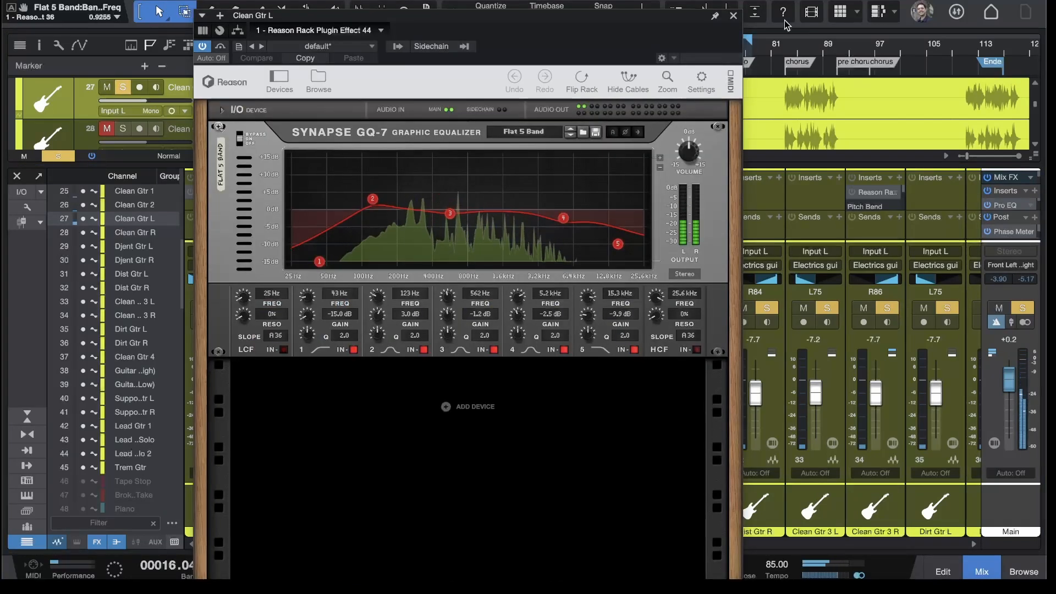
click(733, 15)
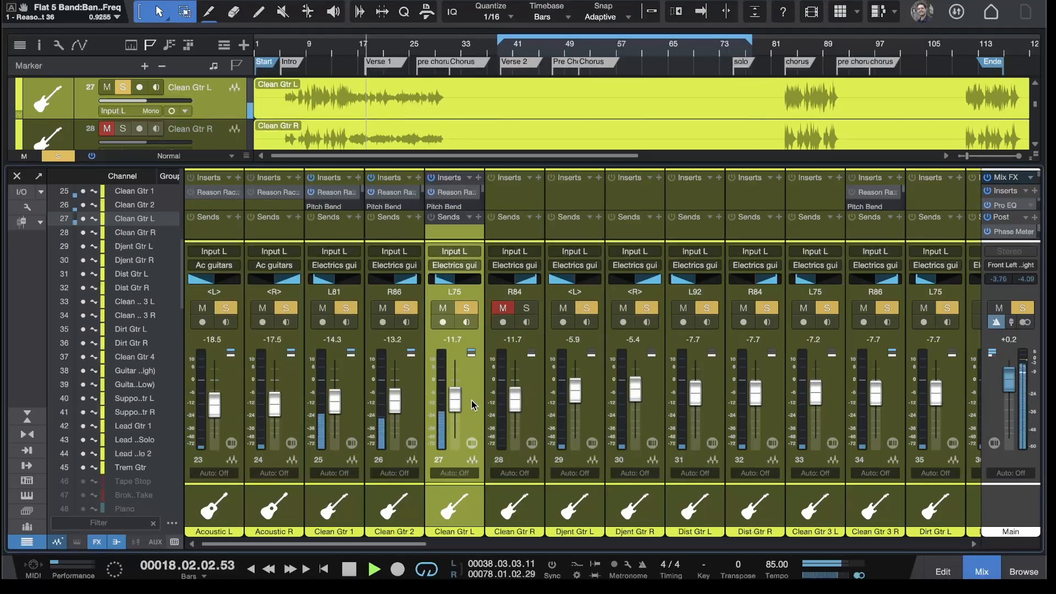
click(526, 309)
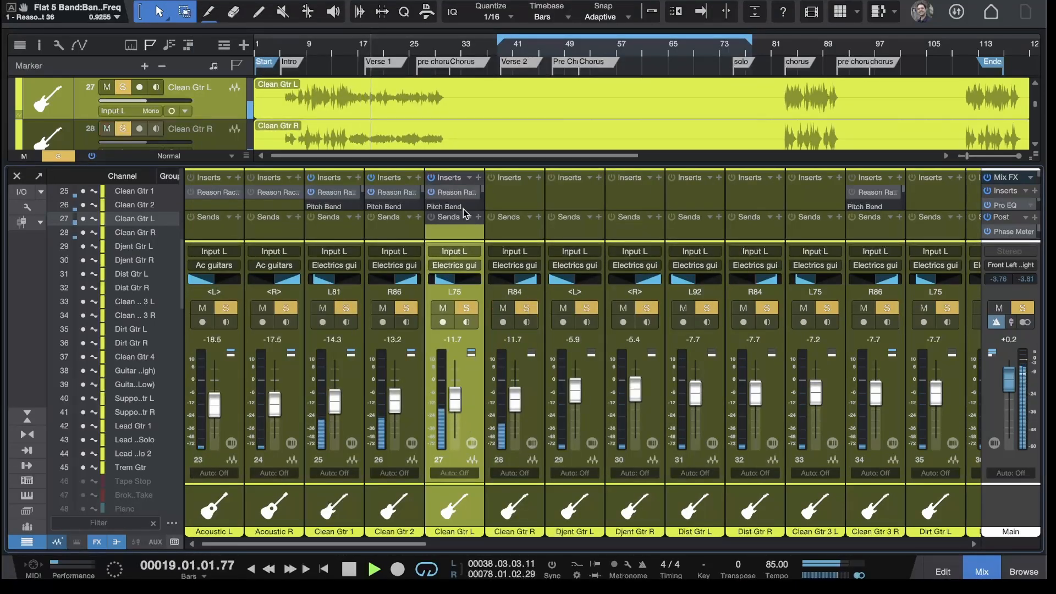
click(503, 193)
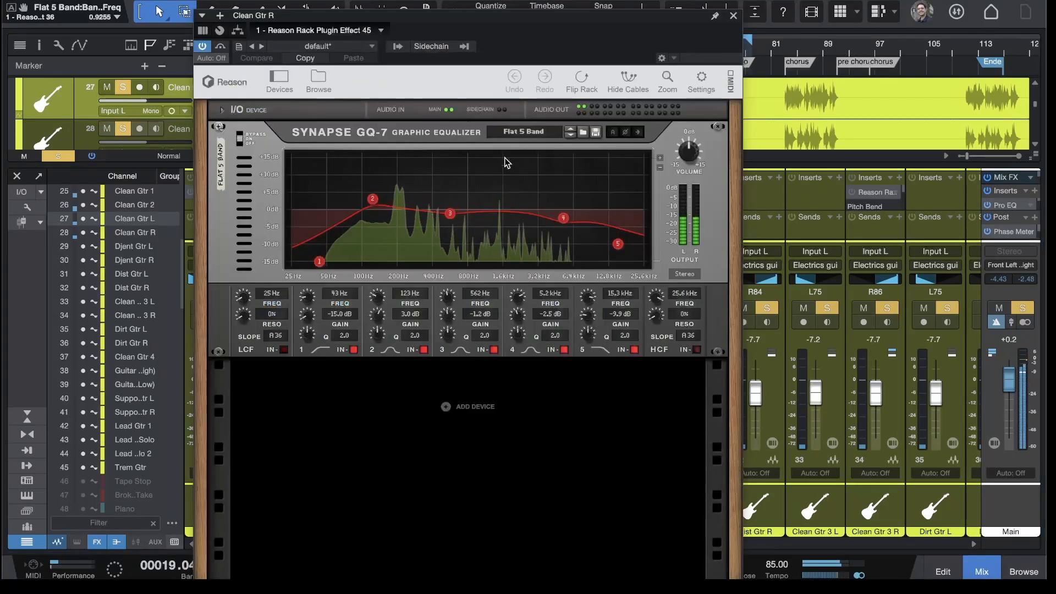
Step: Close the Clean Gtr R equalizer window and select the Clean Gtr R channel in the mixer
click(733, 16)
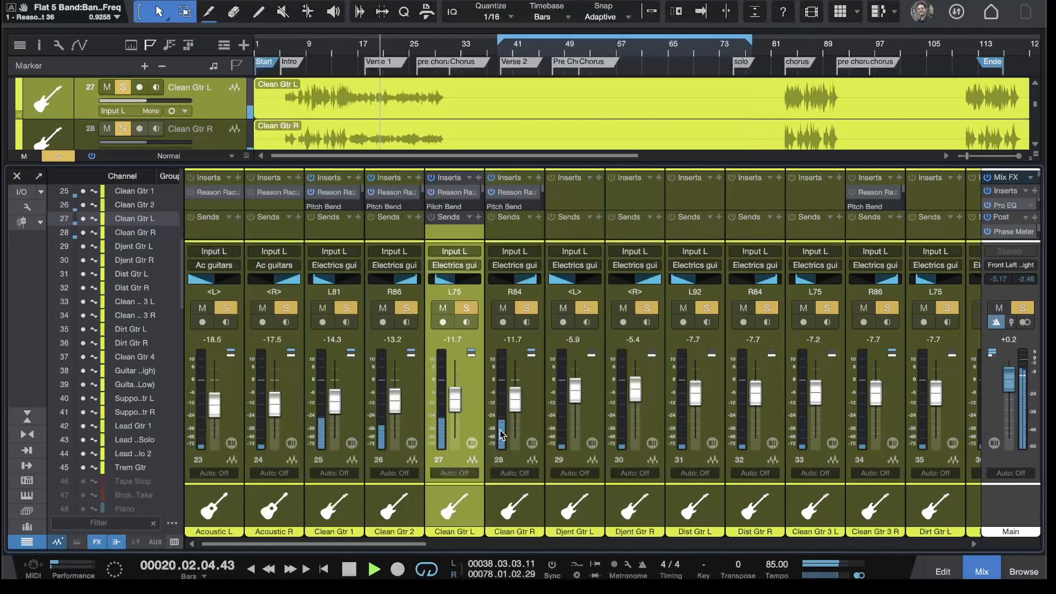
click(528, 423)
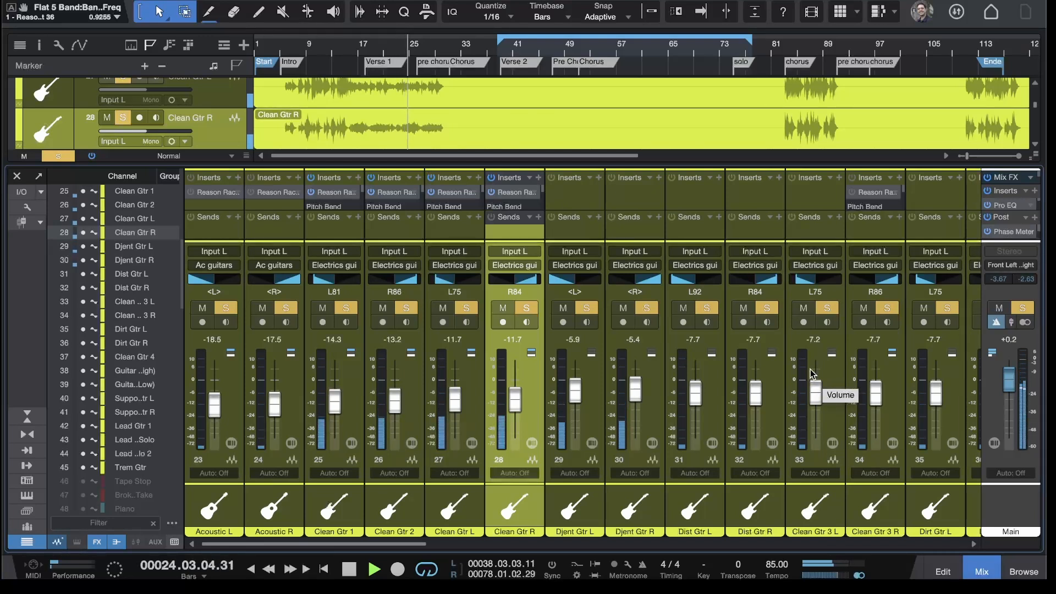
Step: Lower Djent Gtr L to -6.7 dB, Djent Gtr R to -7.9 dB, and both Dist Gtr L and Dist Gtr R to -8.3 dB
scroll(813, 374, right, 3)
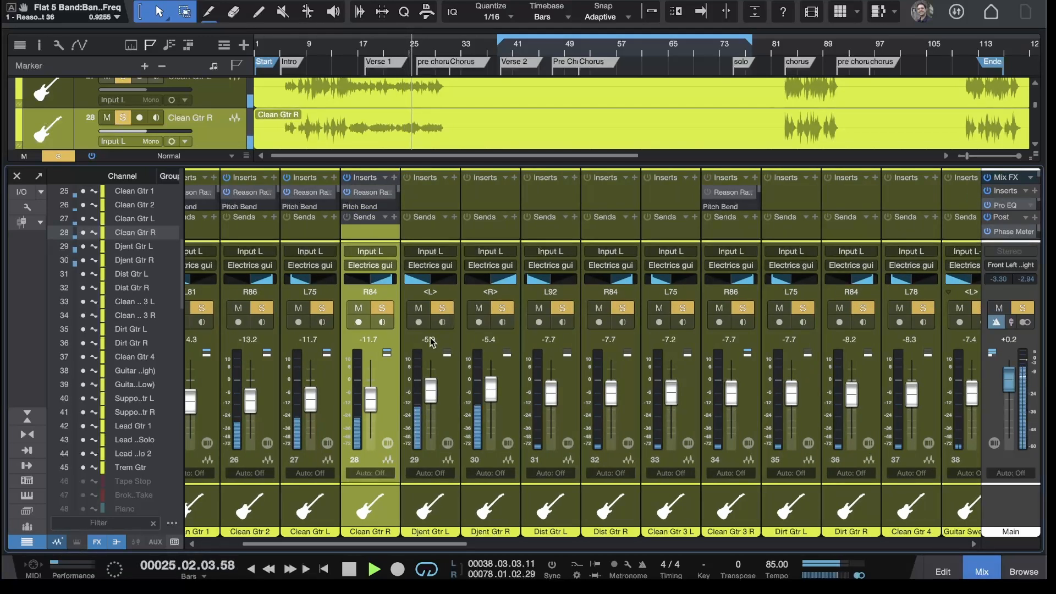
mouse_move(432, 394)
mouse_down()
mouse_move(489, 393)
mouse_move(431, 398)
mouse_up()
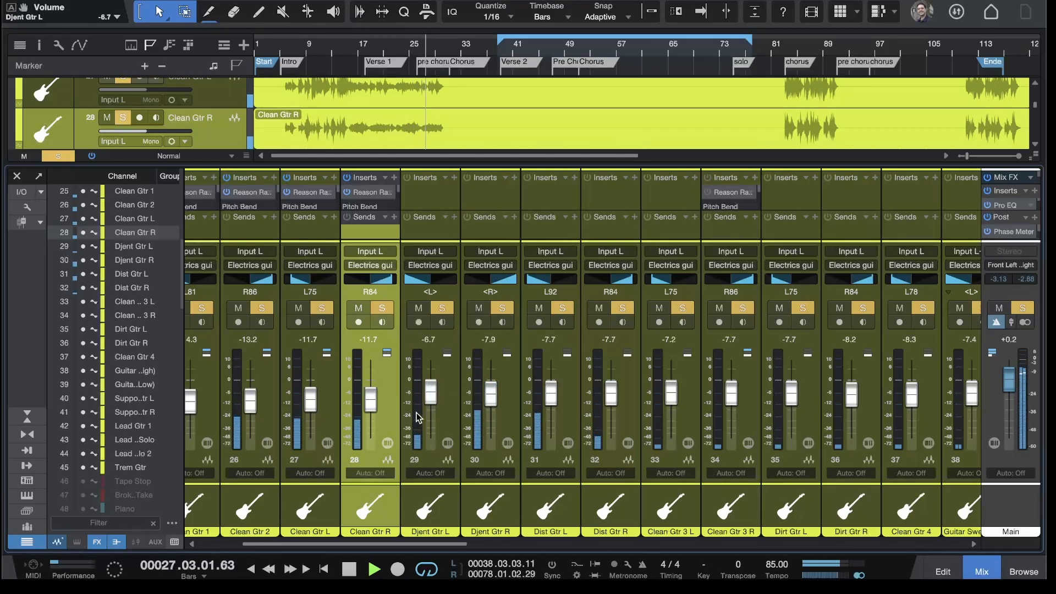
click(551, 395)
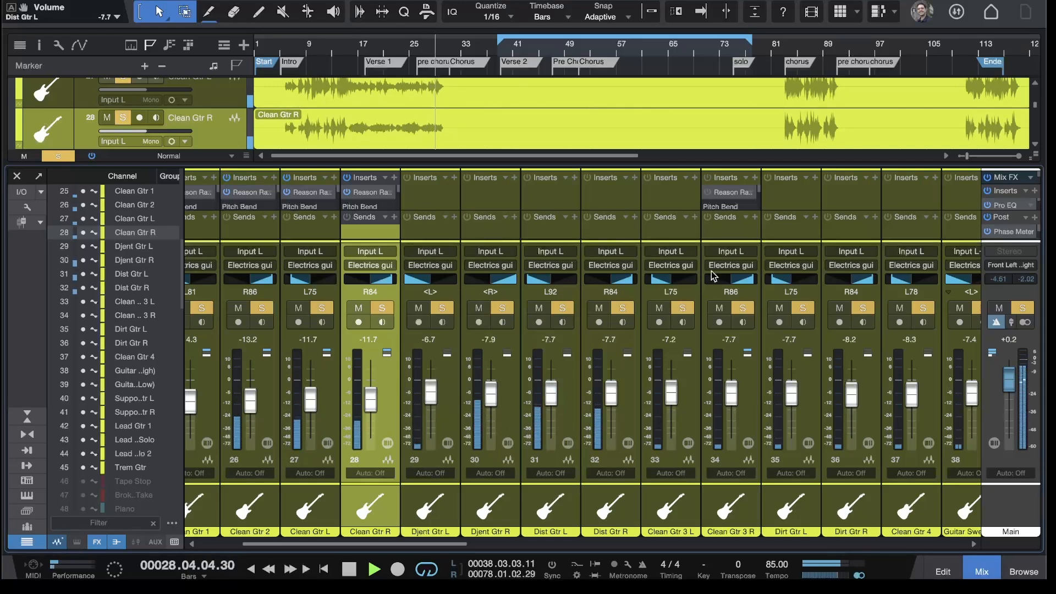
mouse_move(609, 395)
mouse_down()
mouse_move(550, 395)
mouse_move(613, 402)
mouse_up()
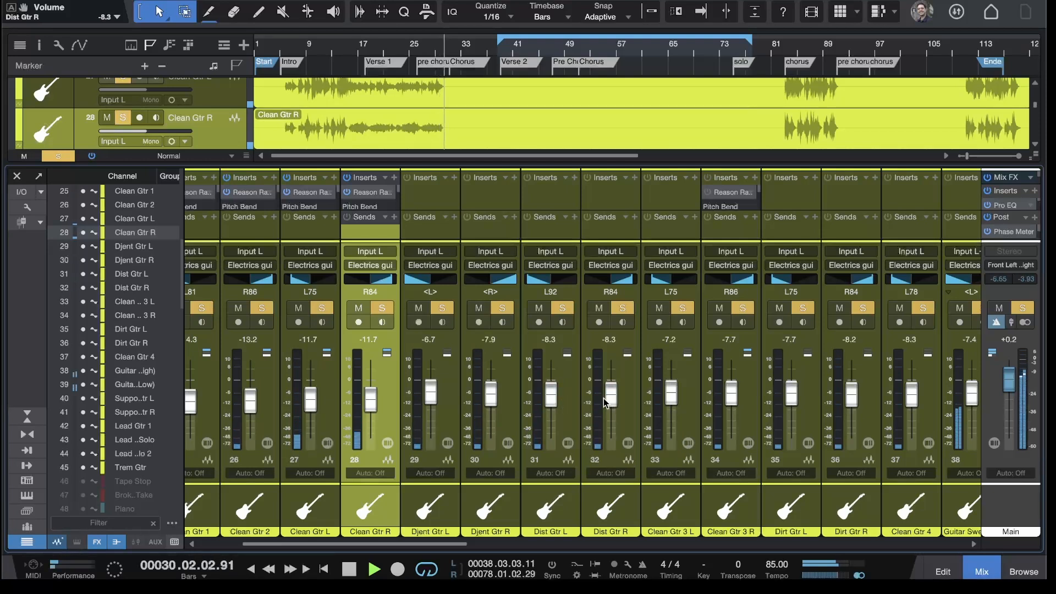
Step: Select the Djent Gtr L channel and replay the song from about bar 22, before the first pre-chorus
click(457, 417)
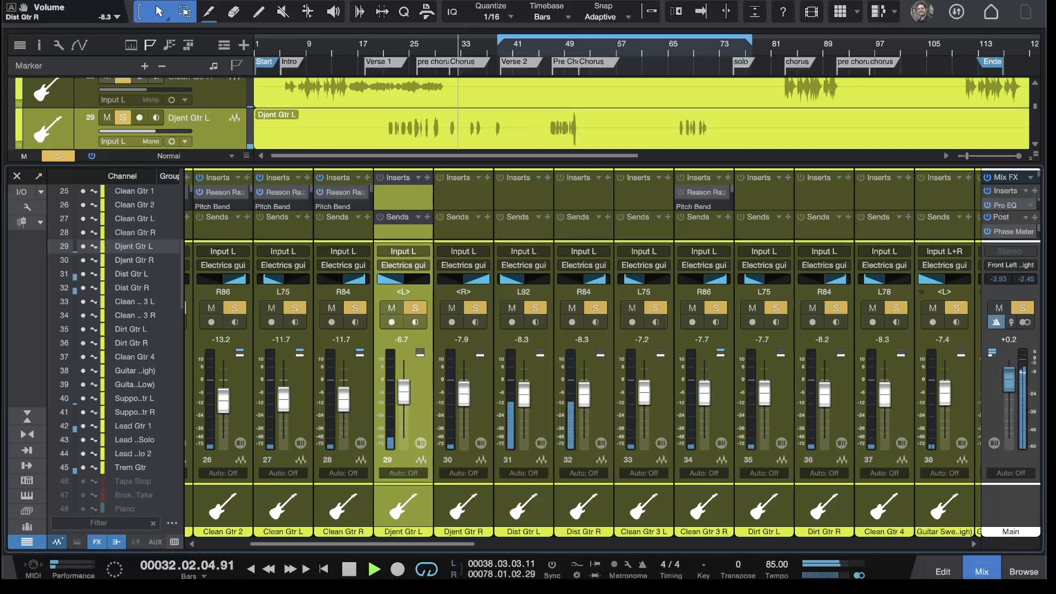
click(393, 52)
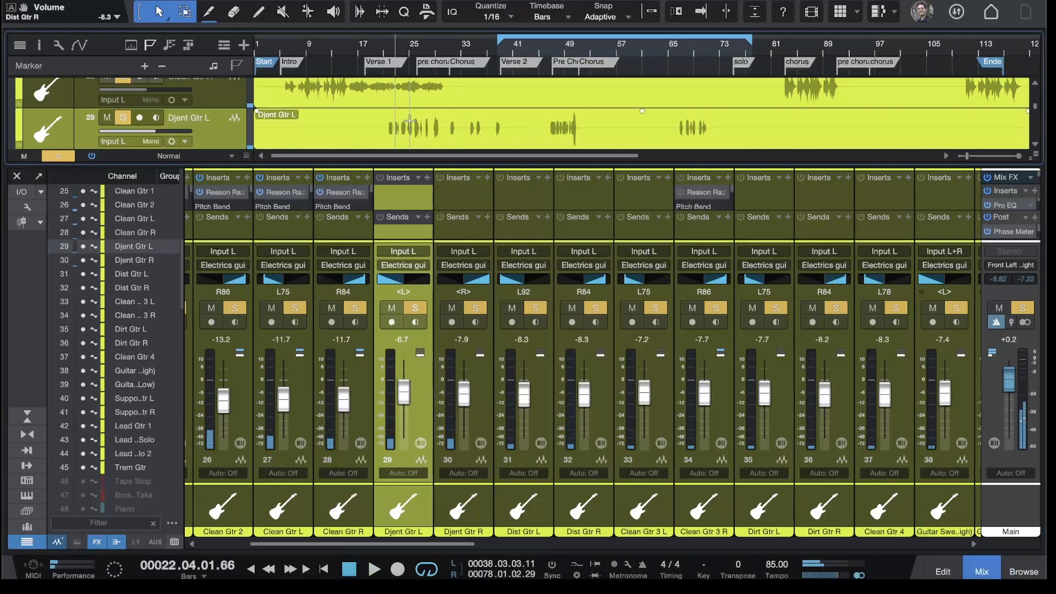
scroll(409, 120, down, 1)
scroll(410, 120, down, 1)
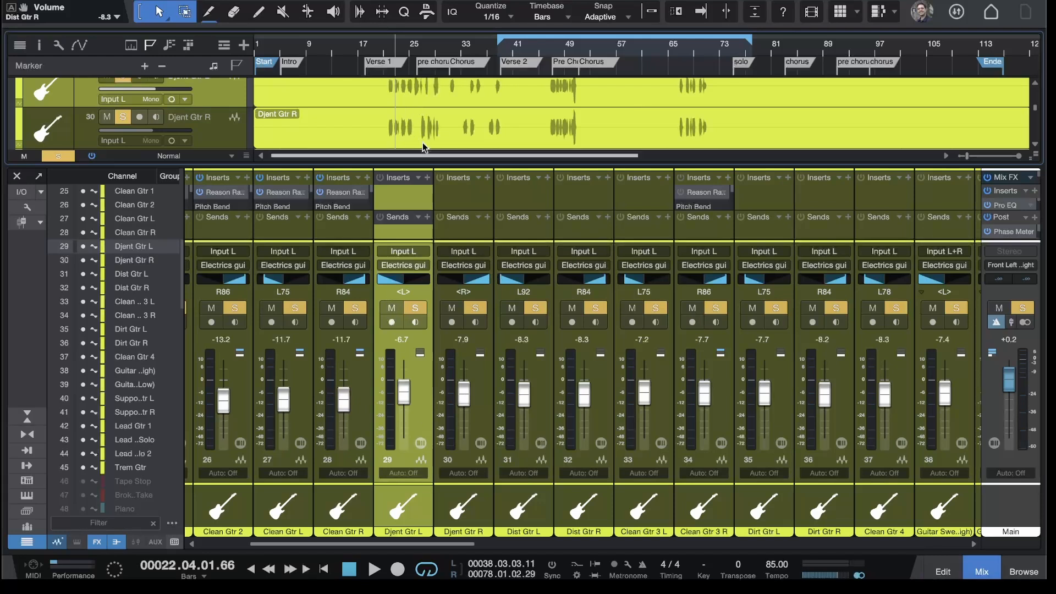
scroll(208, 144, up, 2)
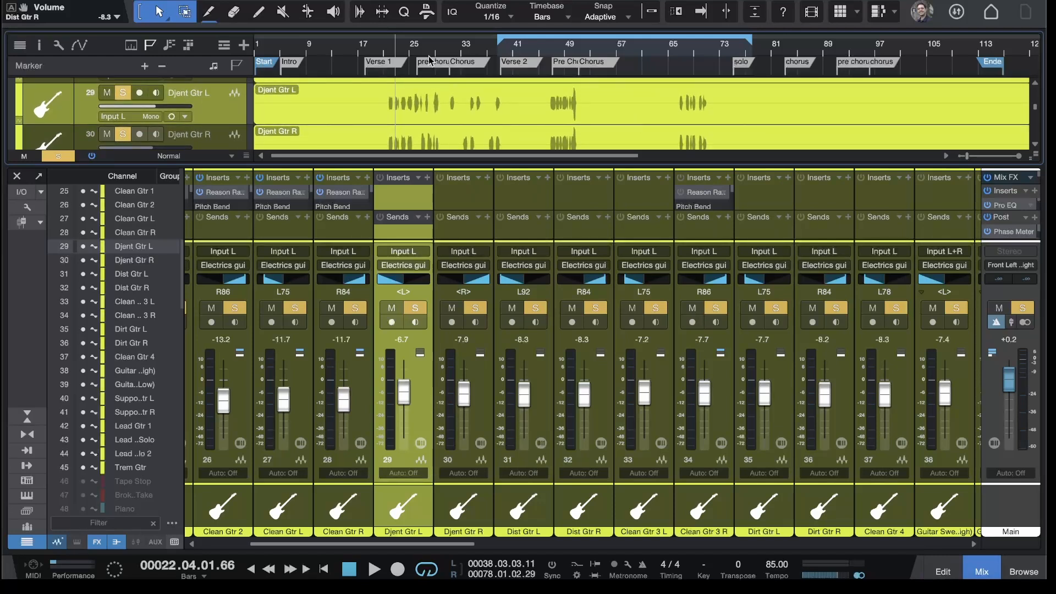
click(396, 49)
key(space)
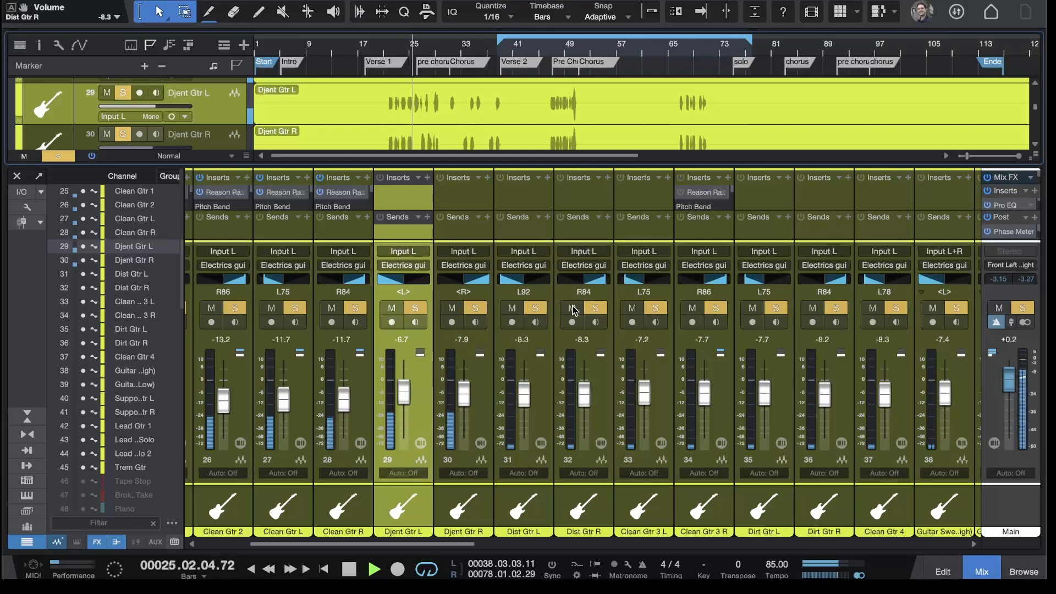
Step: Enlarge the arrangement area and set Dist Gtr L to -10.8 dB and Dist Gtr R to -9.6 dB
click(544, 392)
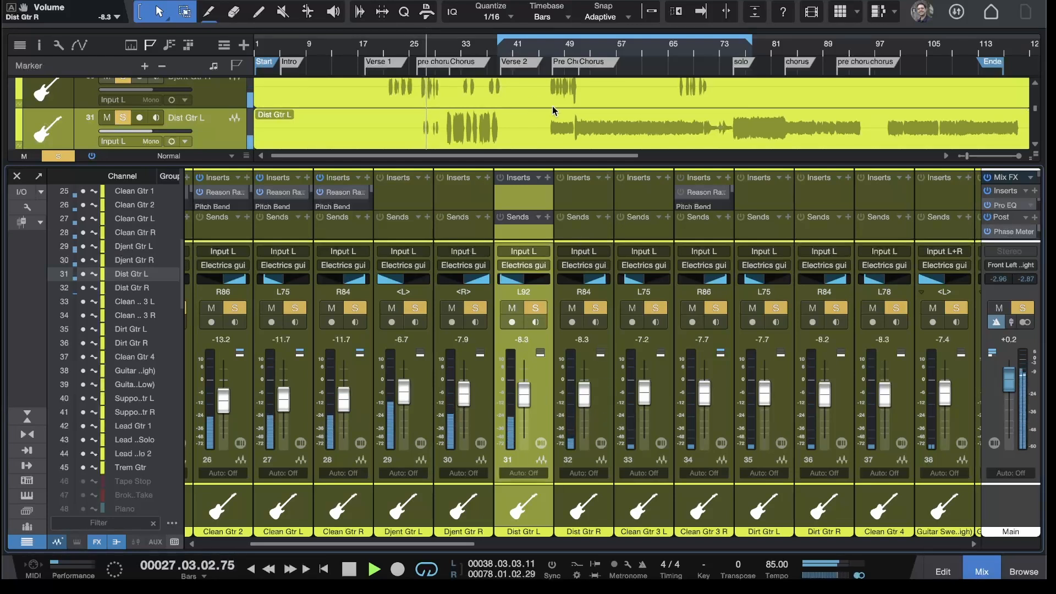
drag(549, 165, 549, 221)
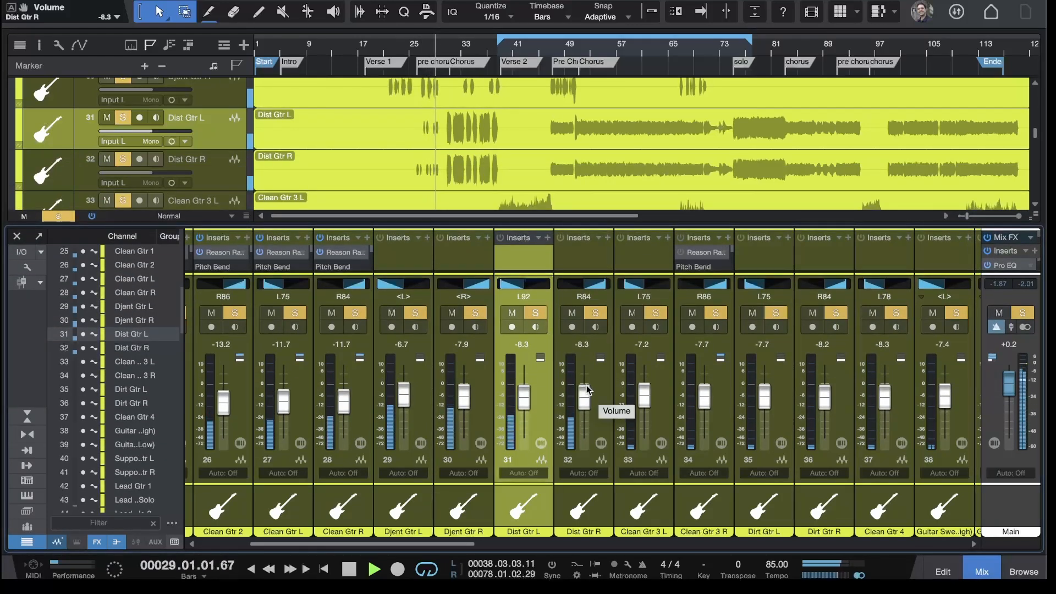
drag(522, 397, 522, 401)
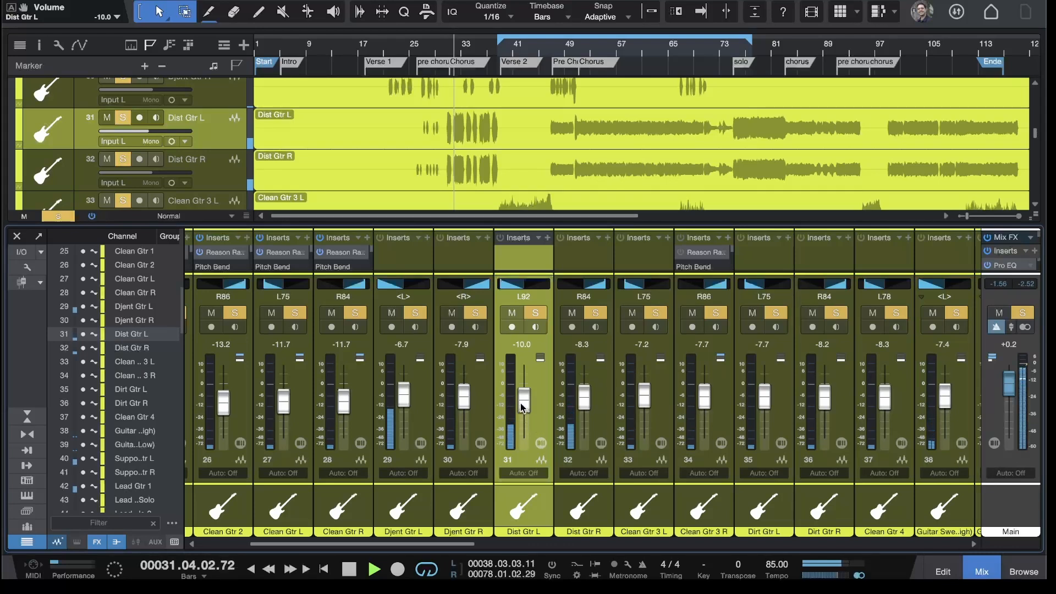
drag(586, 402, 524, 415)
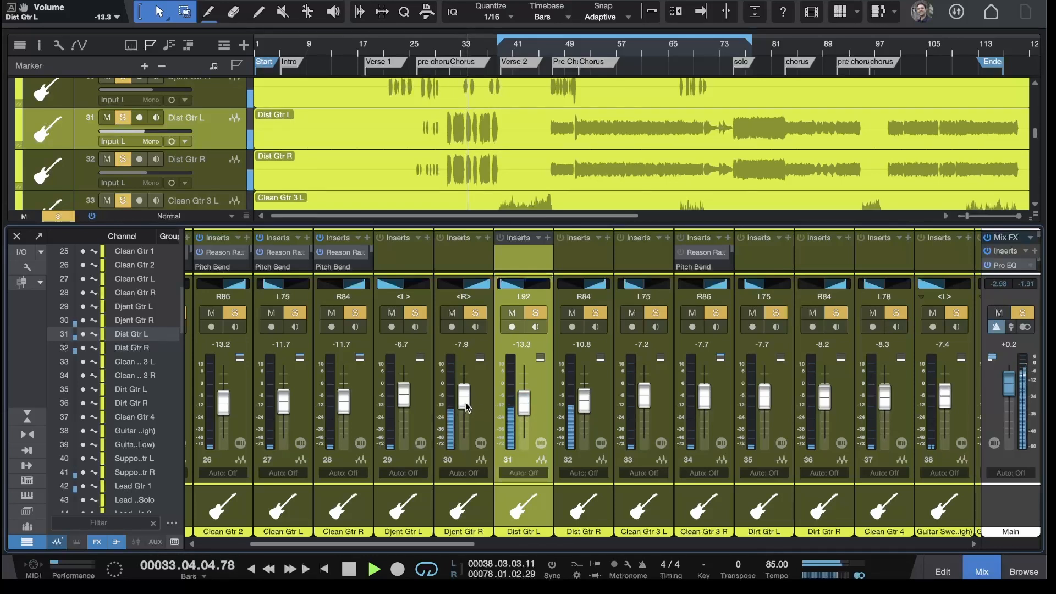
drag(582, 405, 522, 407)
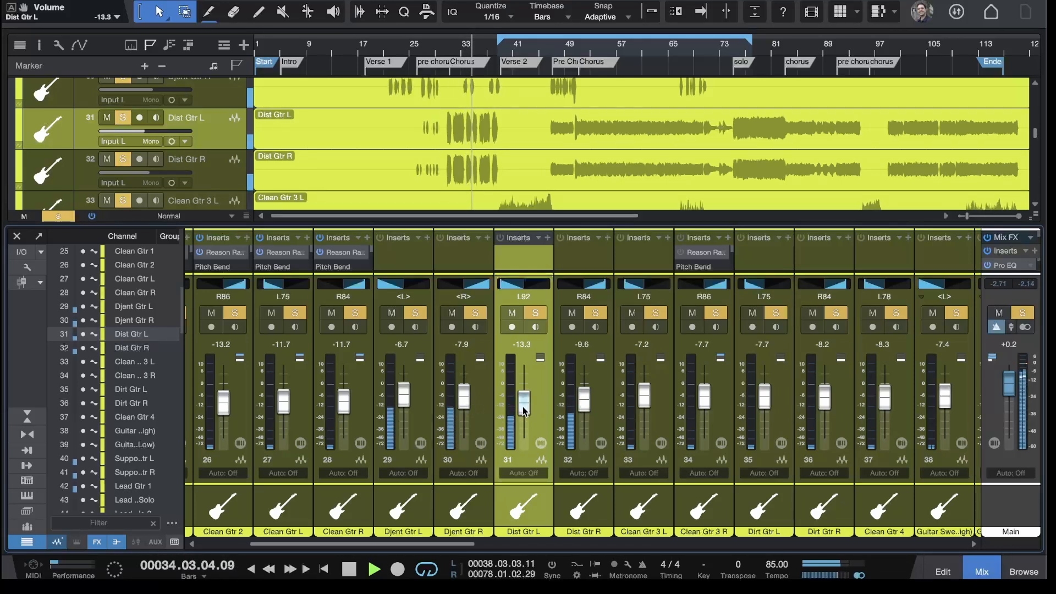
Step: Select the Clean Gtr 3 L track and lower Clean Gtr 3 L to -9.2 dB and Clean Gtr 3 R to -8.3 dB
drag(644, 405, 643, 408)
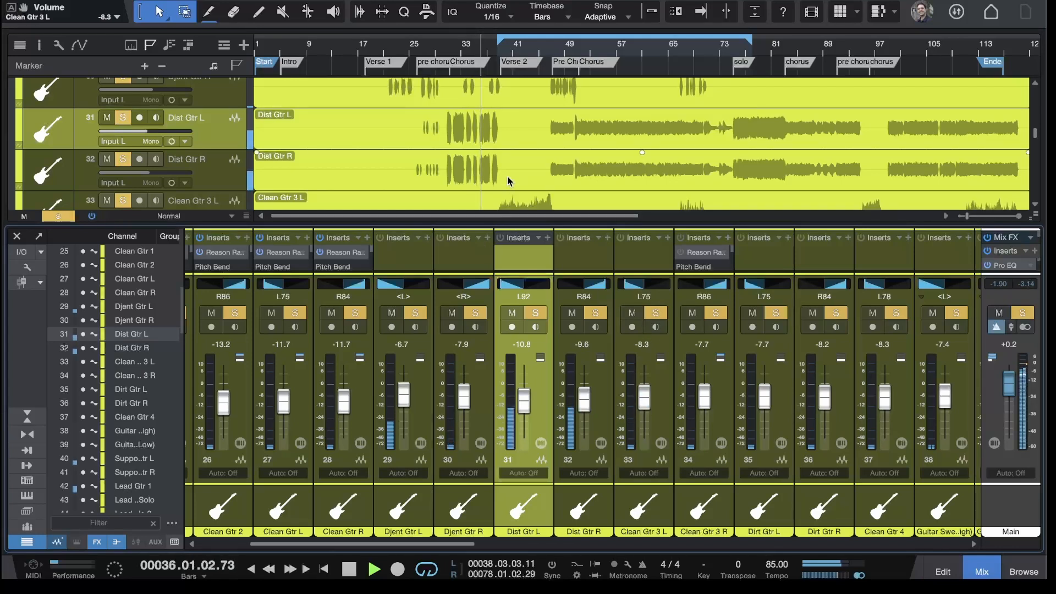
scroll(507, 176, down, 1)
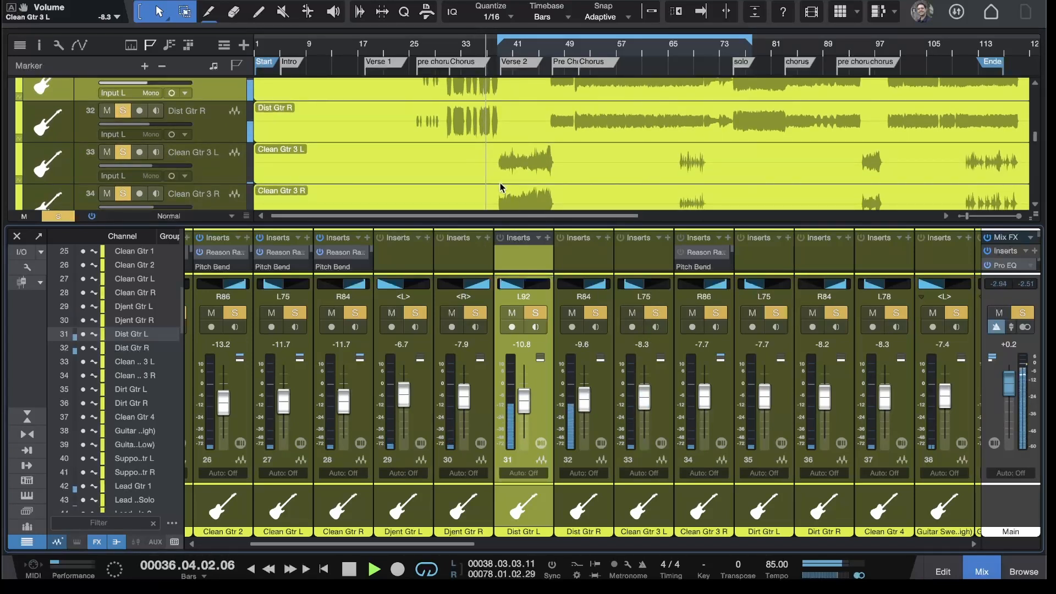
click(192, 163)
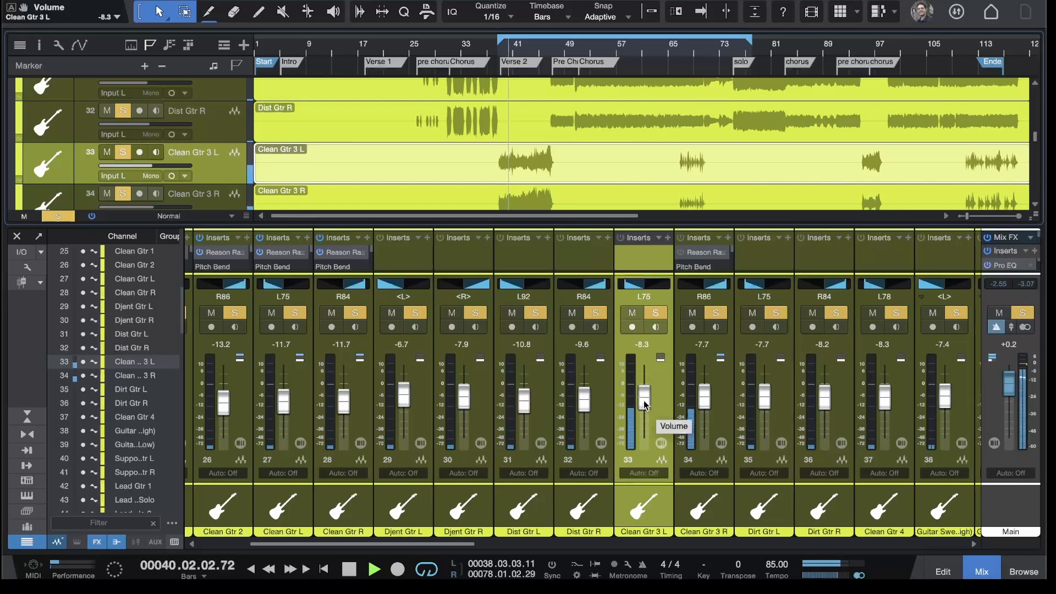
drag(644, 404, 708, 407)
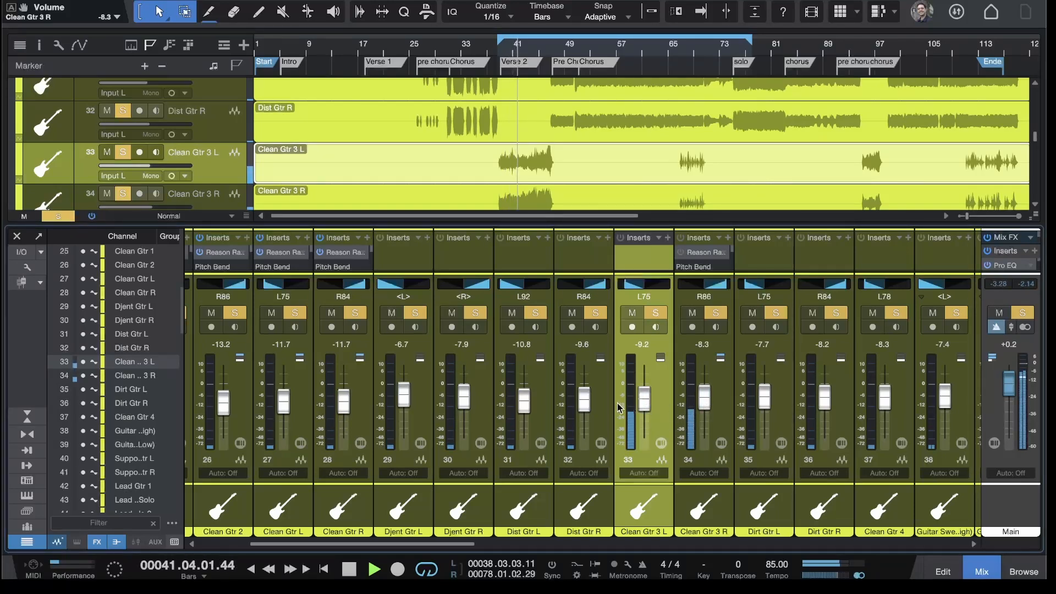
Step: Look through the remaining guitar tracks, replay Verse 2 from about bar 42, and select the Trem Gtr track
scroll(749, 405, right, 3)
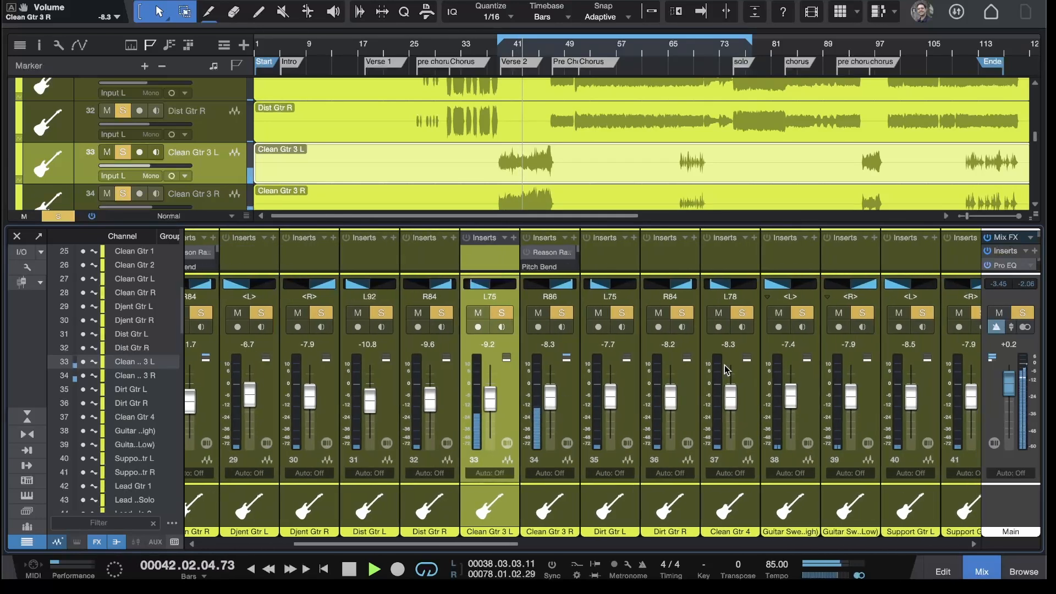
scroll(588, 172, down, 2)
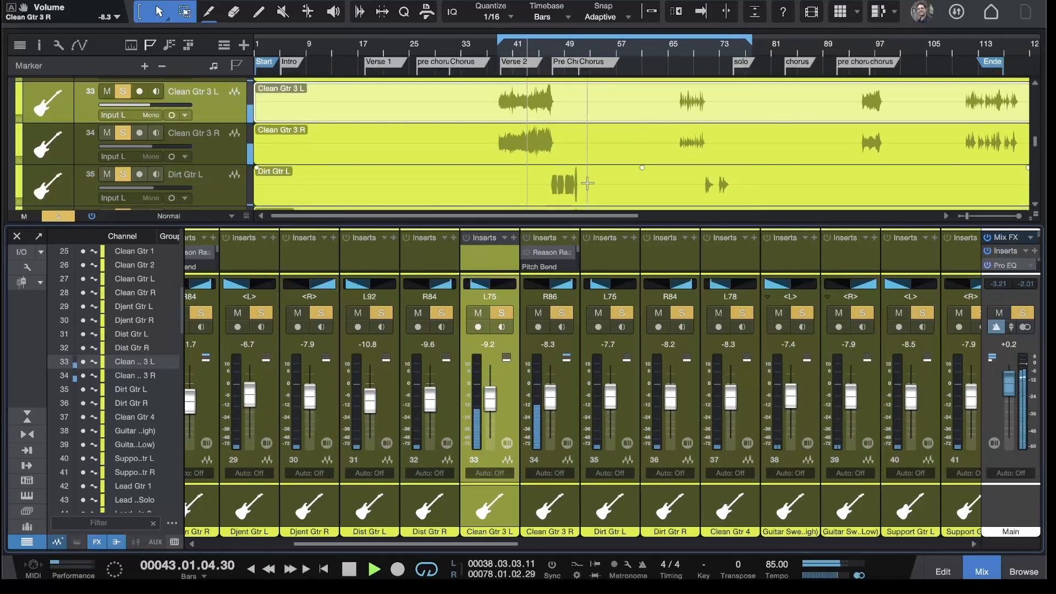
scroll(587, 173, up, 1)
scroll(587, 172, up, 1)
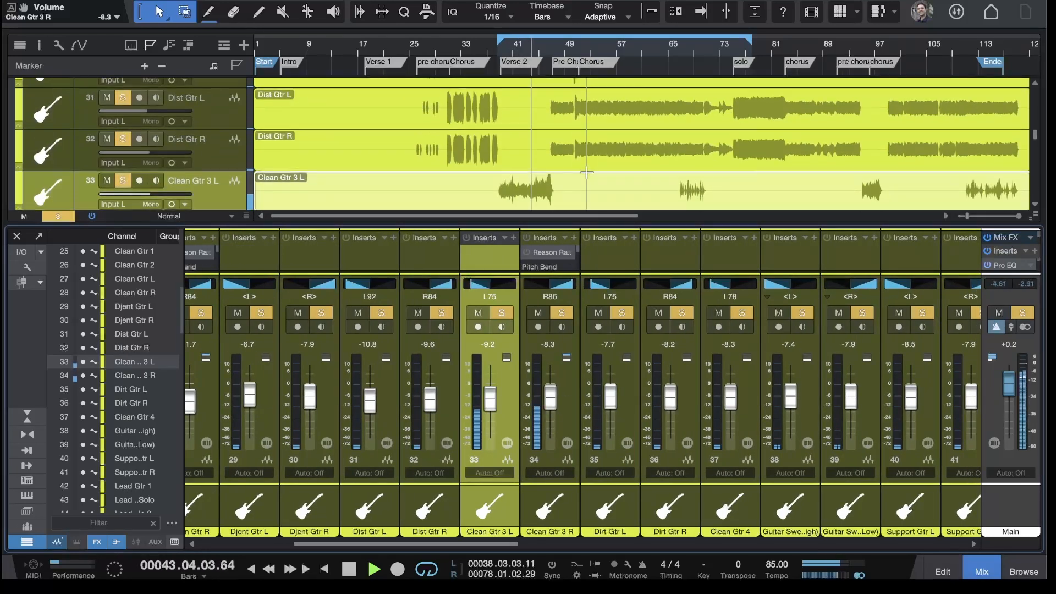
scroll(587, 173, down, 10)
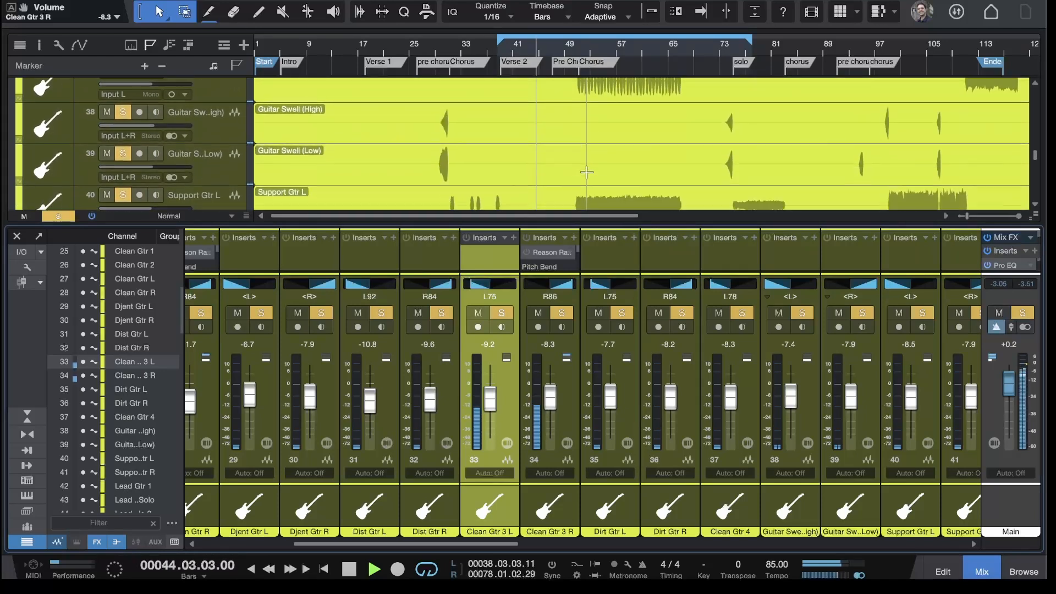
scroll(587, 172, down, 2)
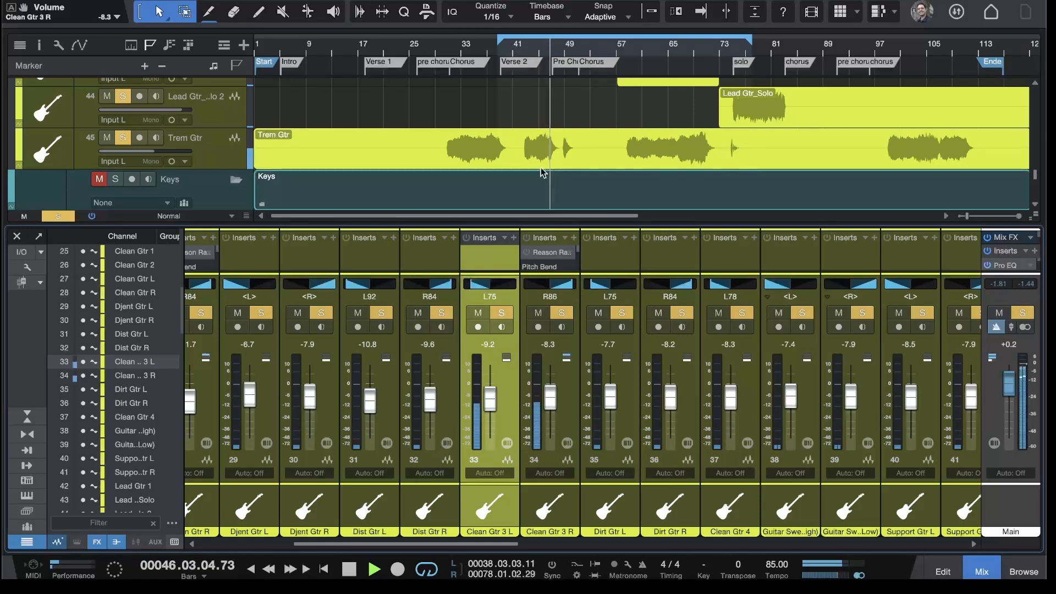
click(524, 53)
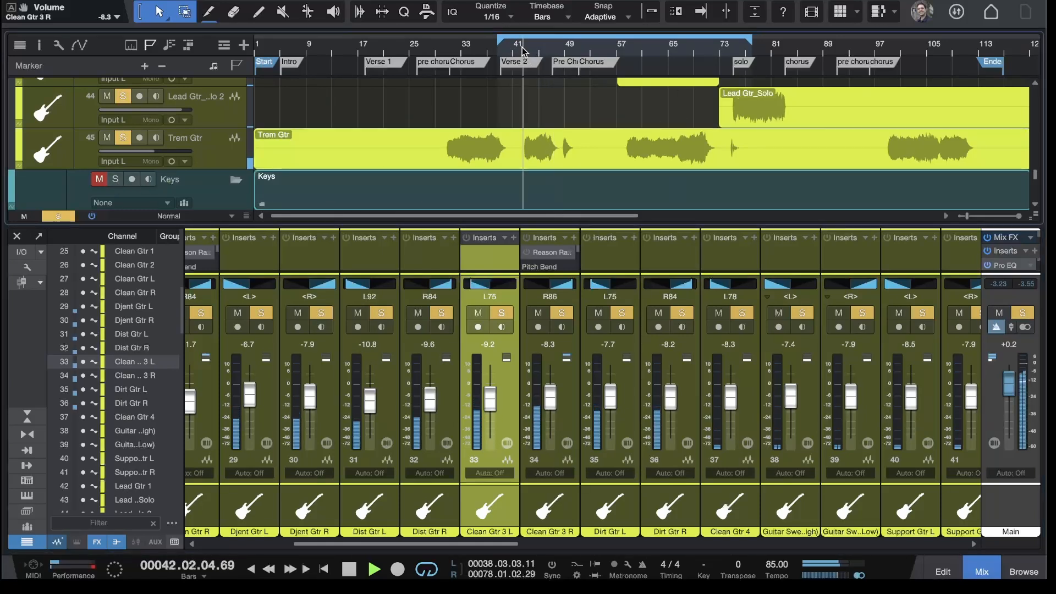
click(216, 153)
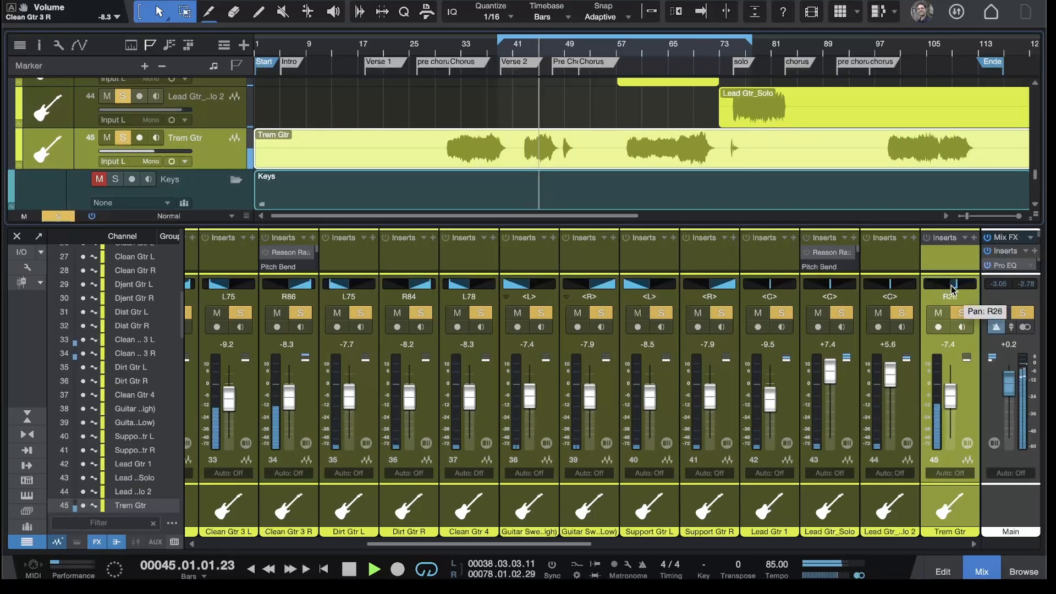
Step: Resize the mixer to show more arrangement tracks and select Dirt Gtr L, Dirt Gtr R and Clean Gtr 4 in turn
drag(929, 227, 930, 159)
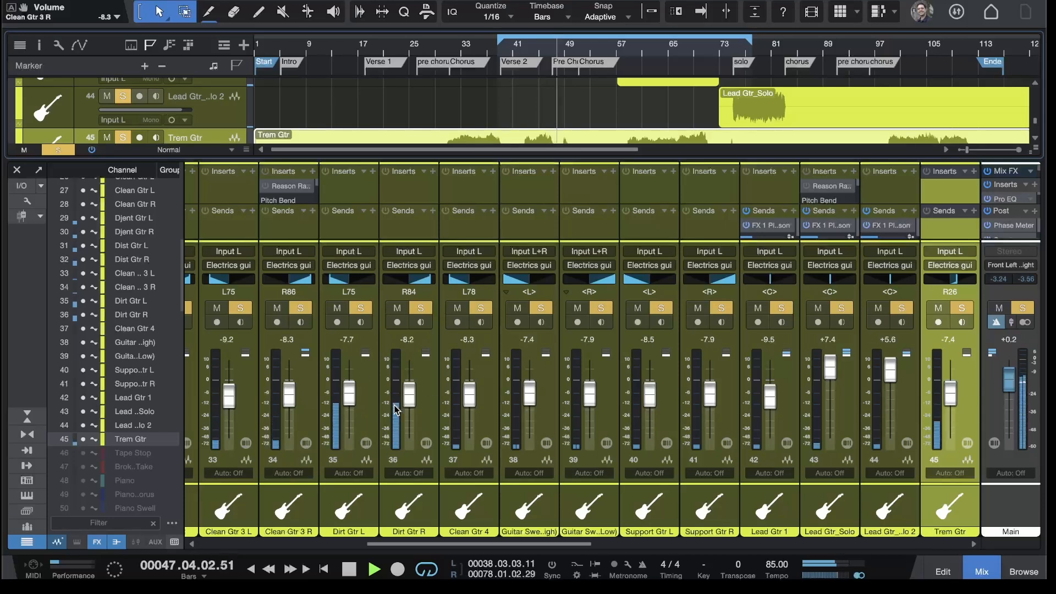
click(373, 417)
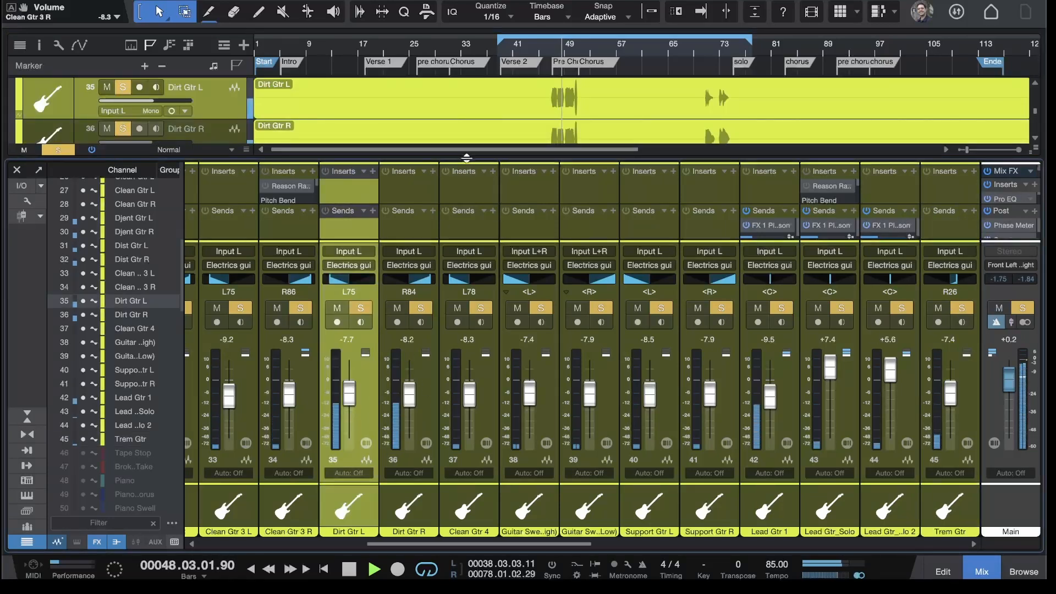
drag(466, 159, 502, 318)
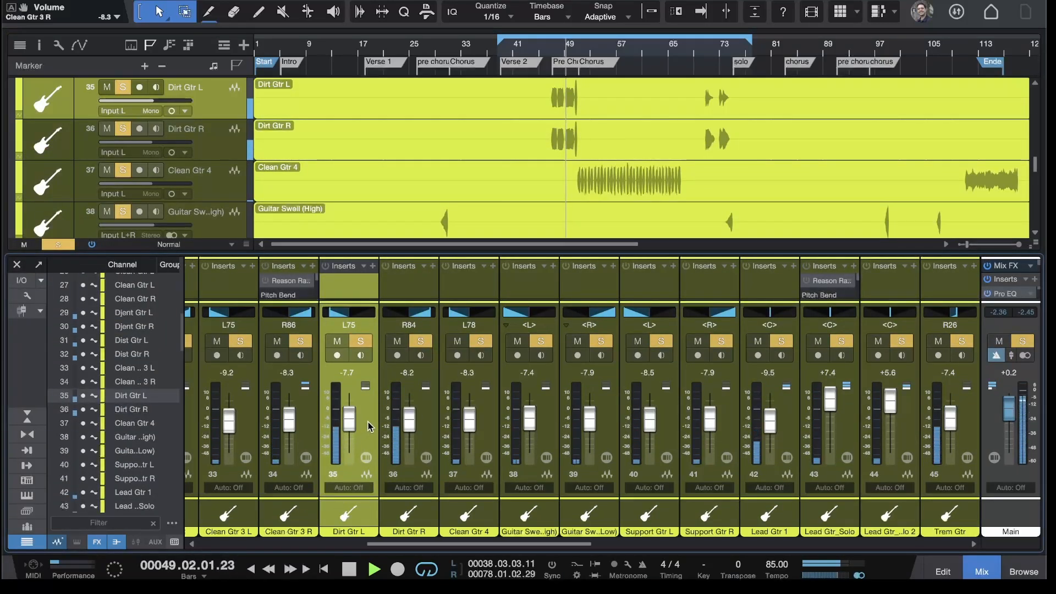
click(432, 425)
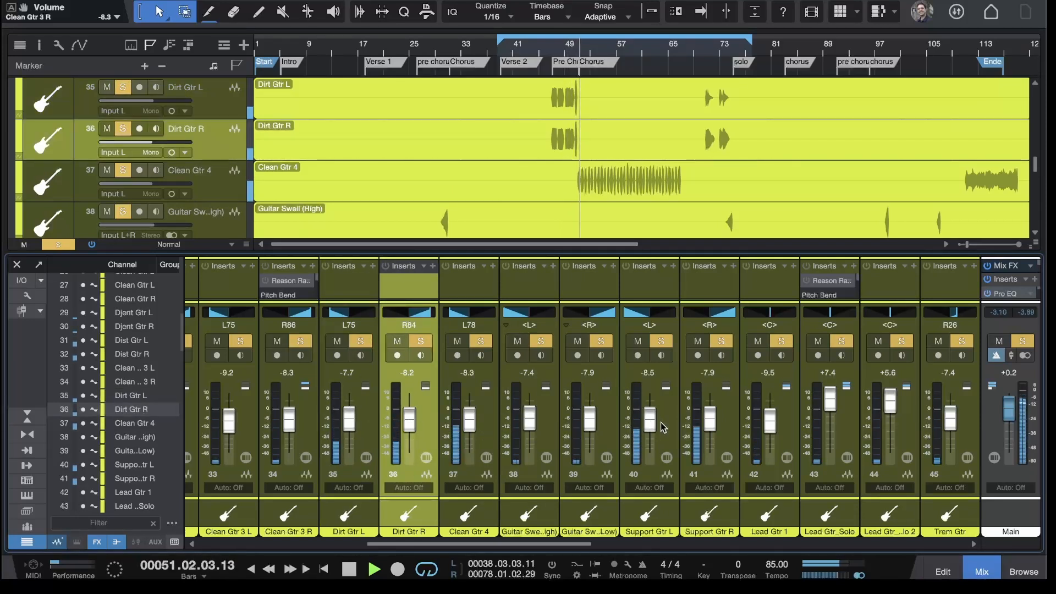
click(449, 428)
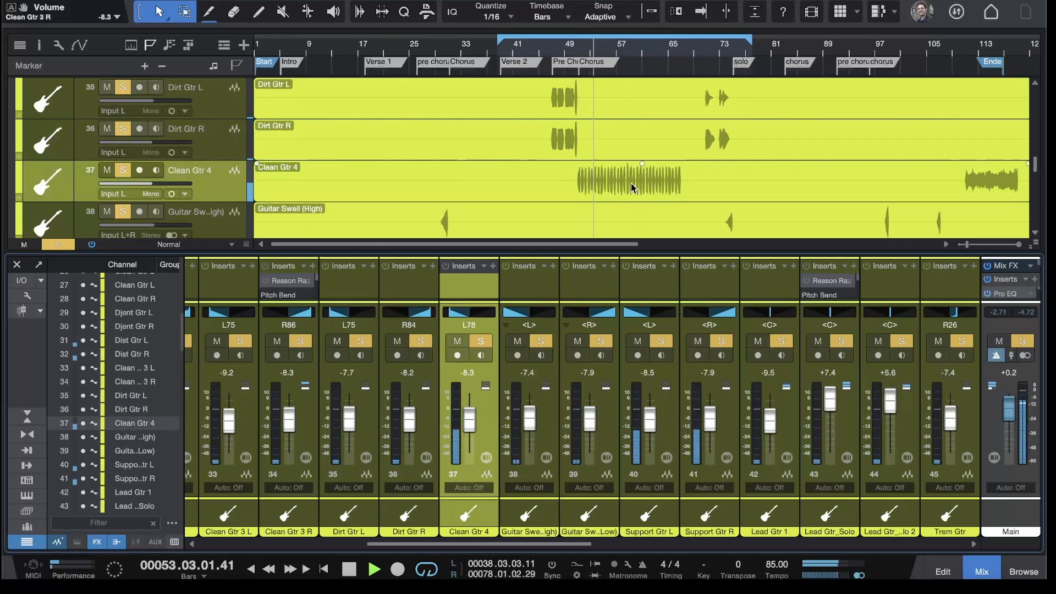
Step: Lower Support Gtr L to -11.7 dB and Support Gtr R to -8.8 dB, and pan Clean Gtr 4 to L53
scroll(640, 180, down, 3)
scroll(640, 180, down, 1)
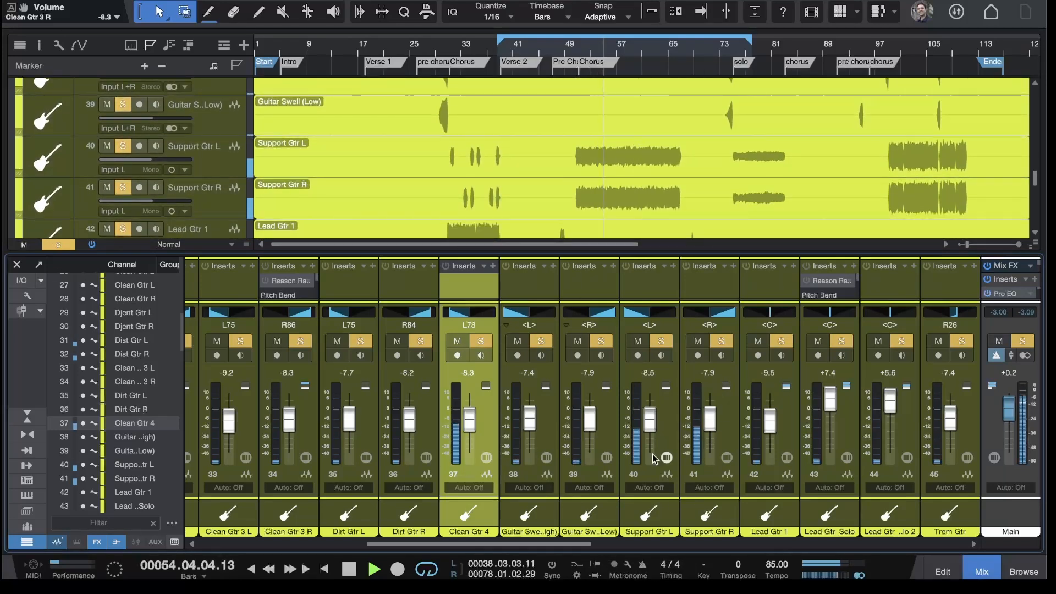
drag(649, 421, 708, 422)
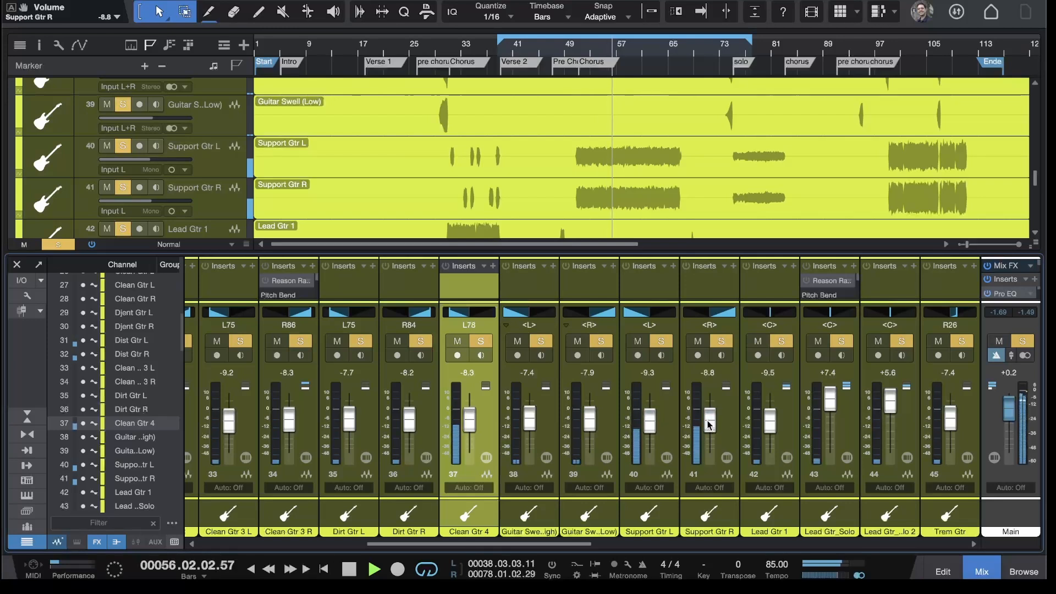
scroll(710, 424, left, 1)
drag(653, 420, 653, 425)
drag(459, 325, 459, 318)
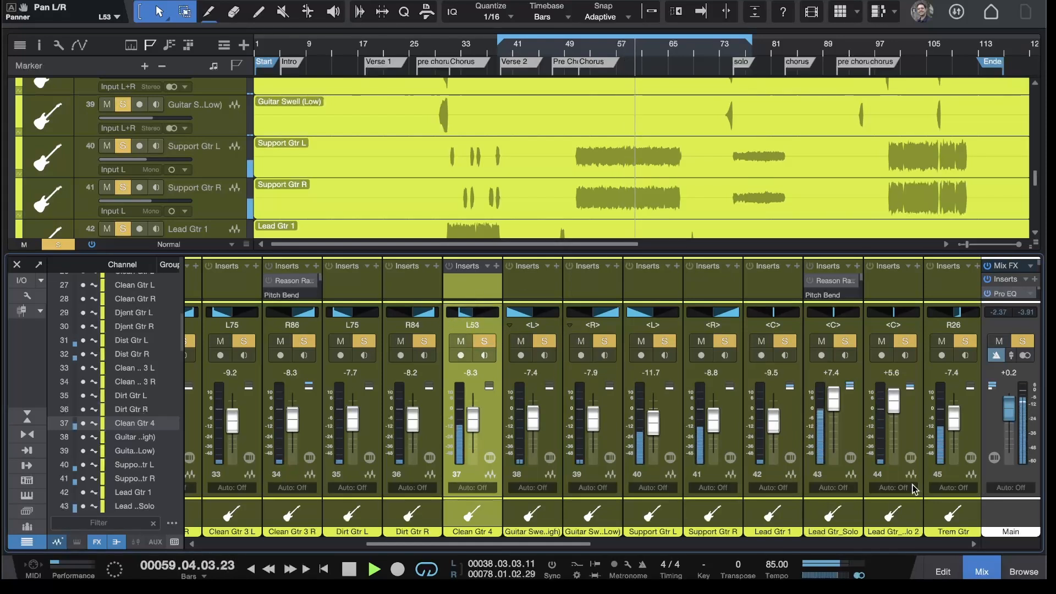
Step: Select the Lead Gtr_Solo track, extend its clip's start back to bar 1 and play the solo guitar passage
click(855, 437)
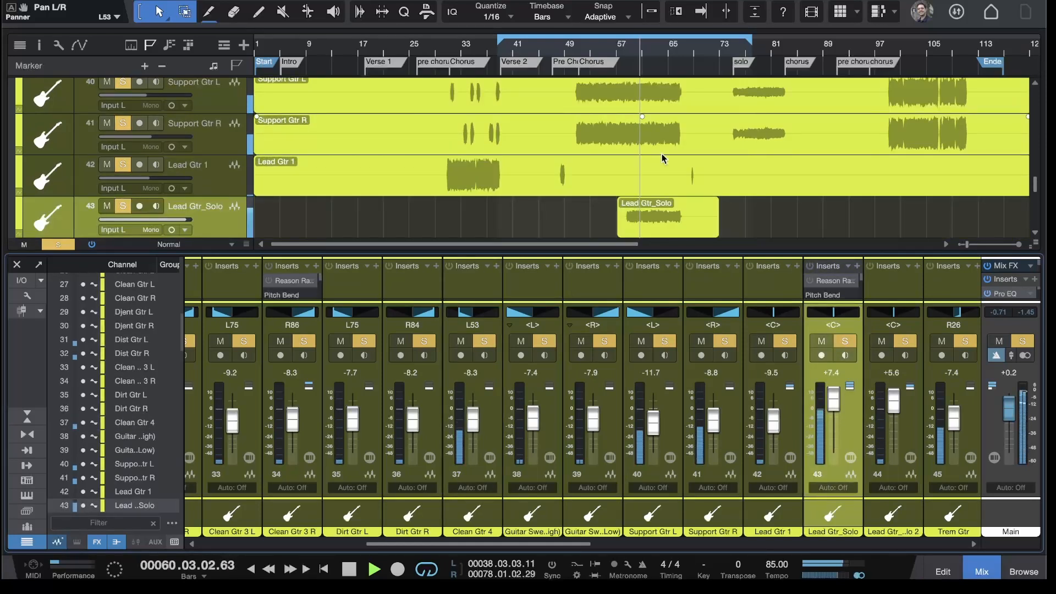
drag(652, 219, 632, 231)
key(space)
key(ctrl+z)
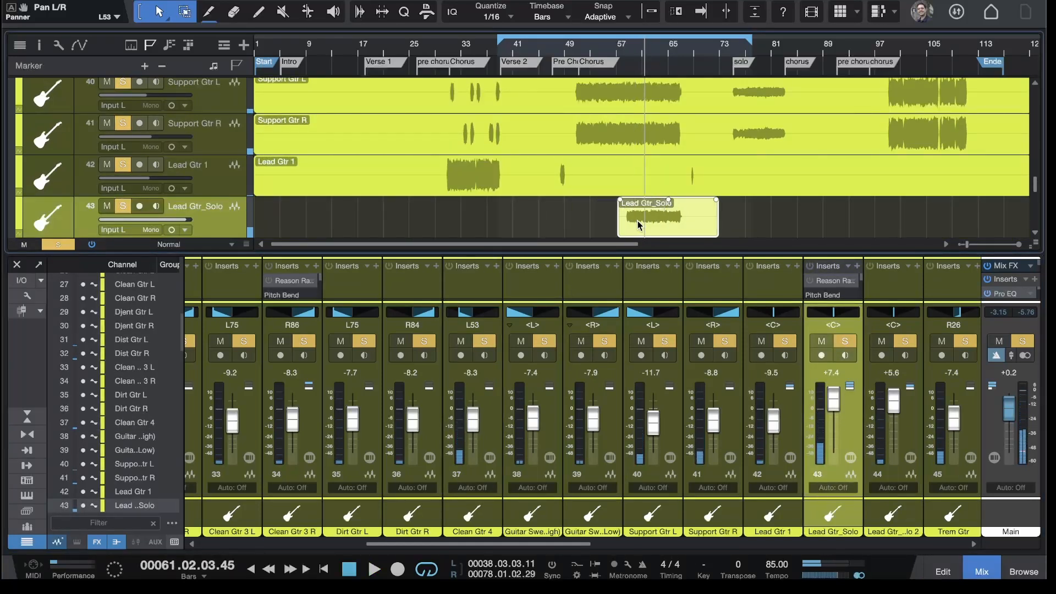
drag(614, 224, 195, 220)
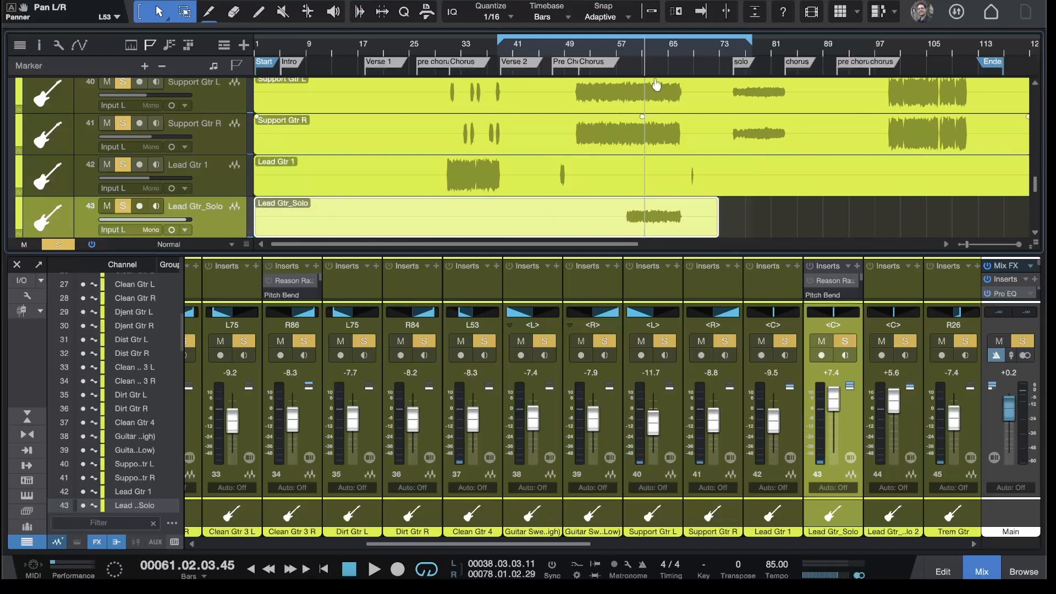
key(space)
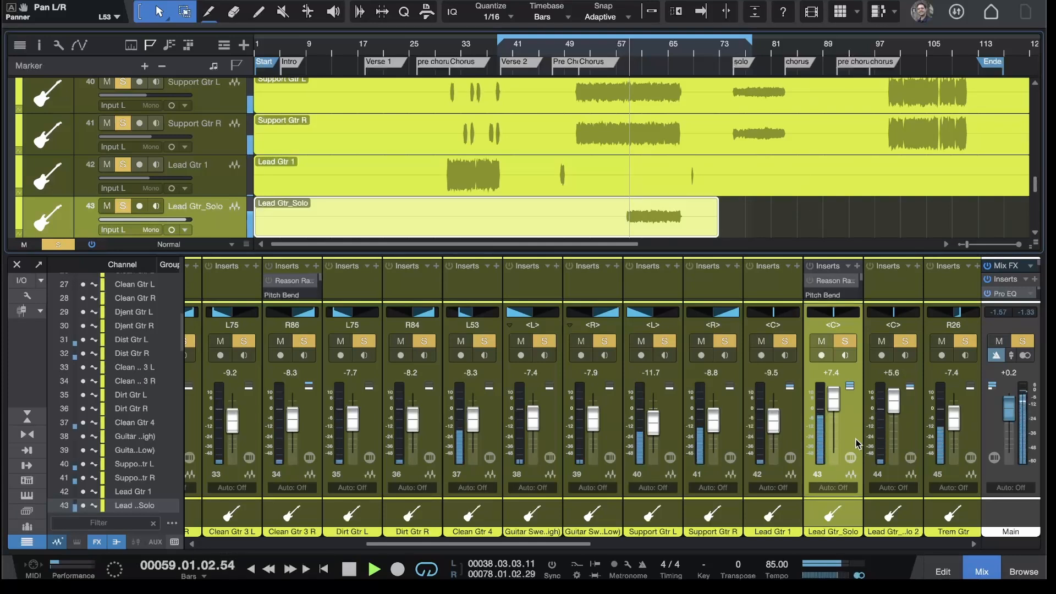
Step: Compare Lead Gtr_Solo during playback with its FX 1 send switched off and on again
drag(833, 254, 845, 98)
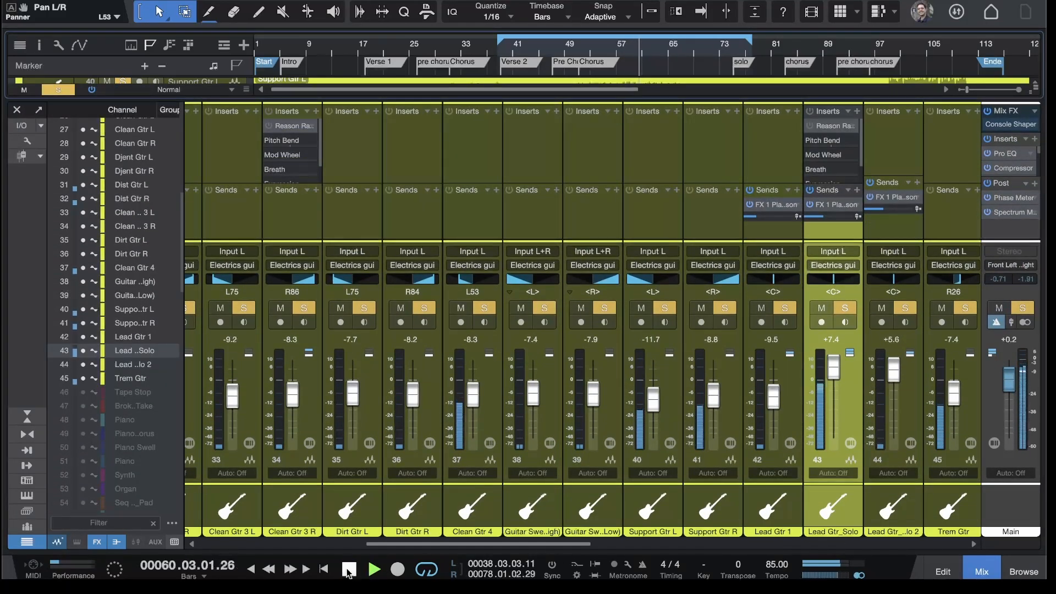
click(811, 205)
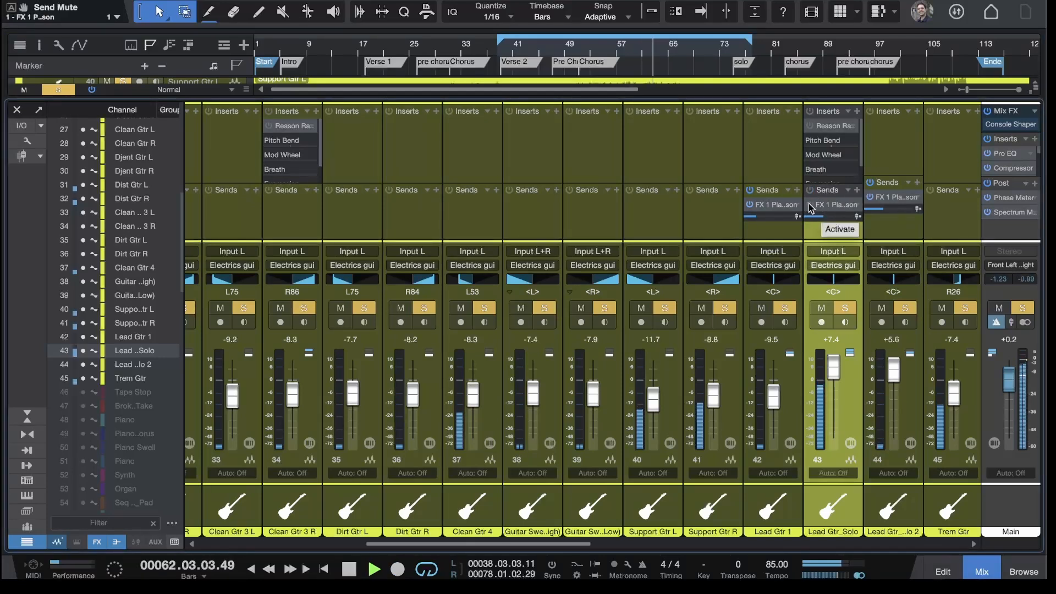
key(space)
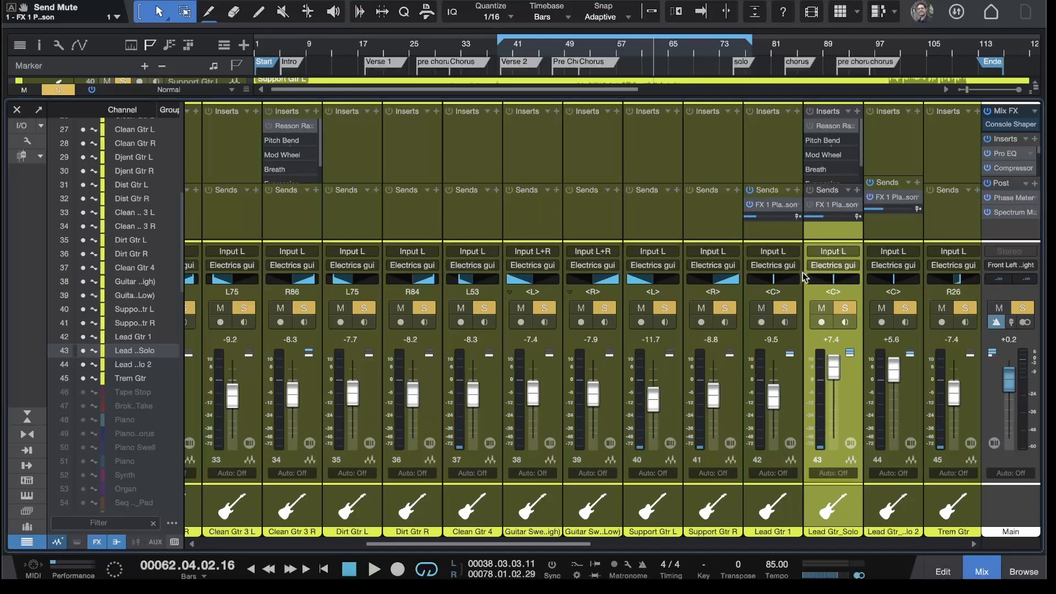
click(811, 205)
key(space)
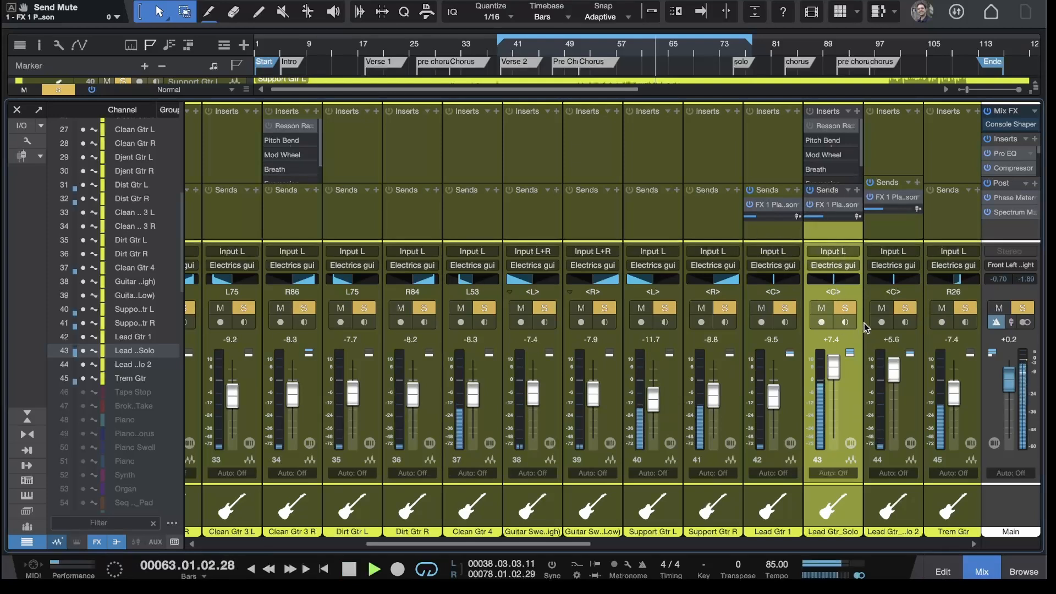
key(space)
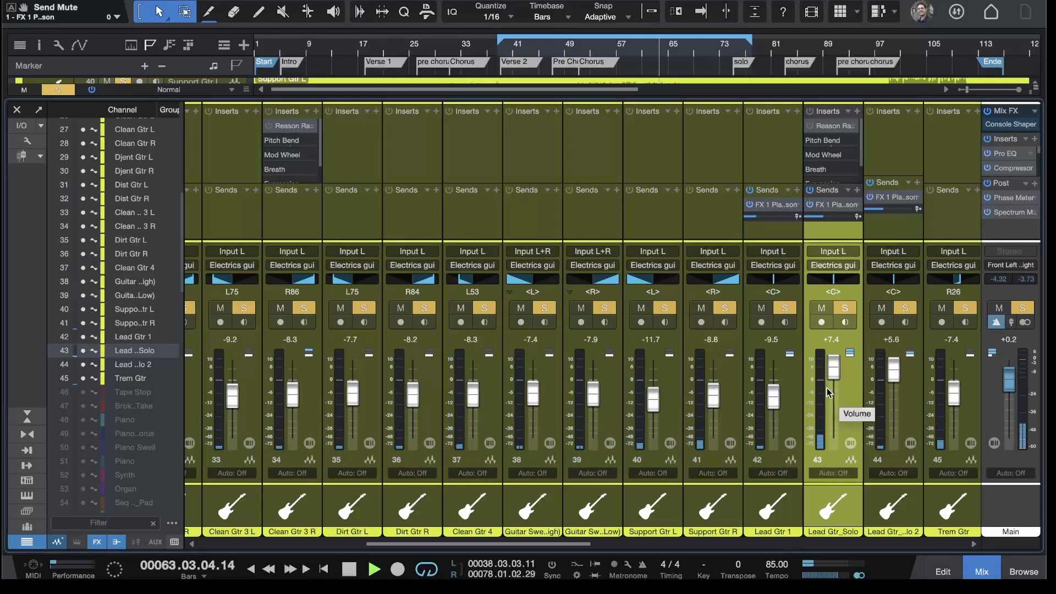
key(space)
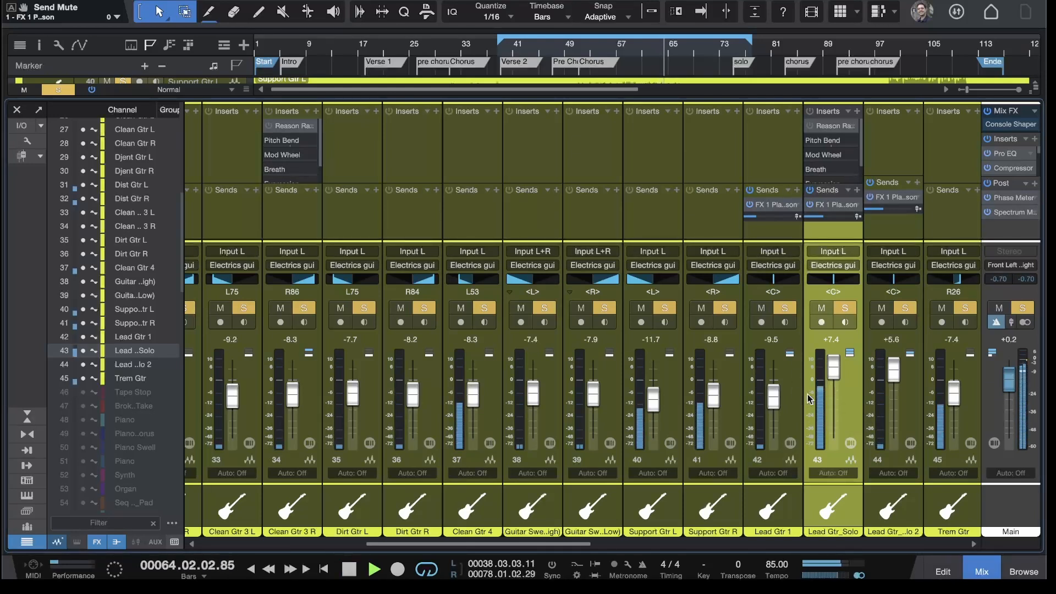
Step: Resize the mixer to show more arrangement tracks and extend the loop range's end to bar 86
drag(651, 100, 668, 255)
scroll(693, 176, down, 2)
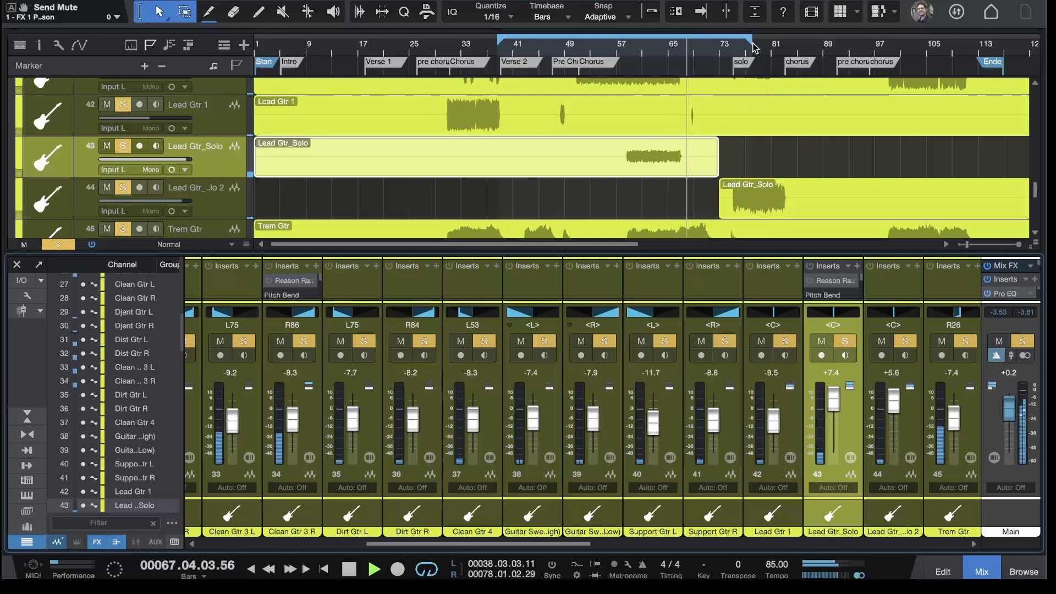
drag(750, 42, 803, 41)
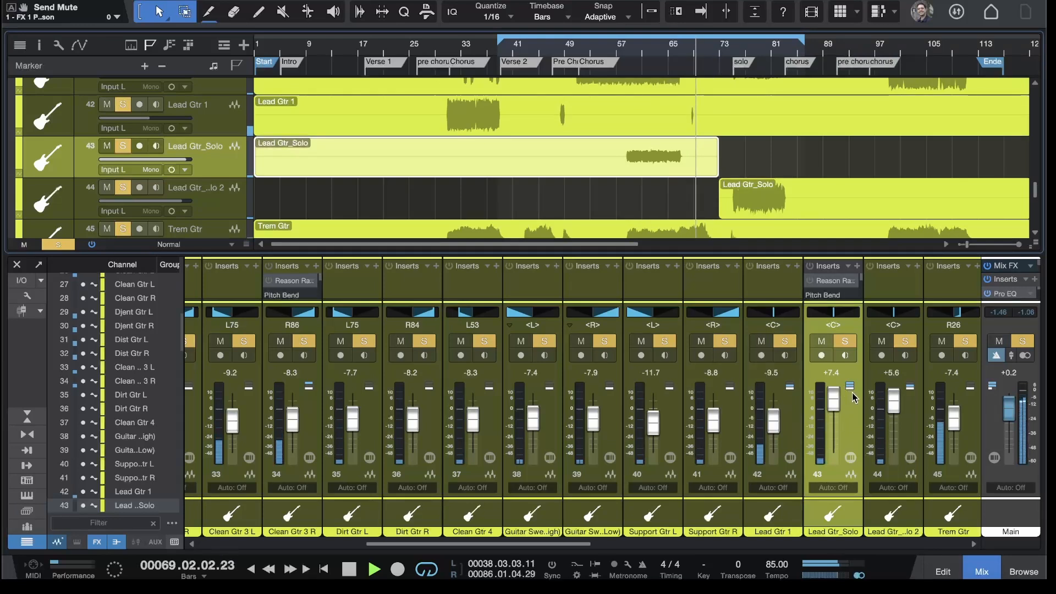
Step: Enlarge the mixer to show the lead guitar sends and select the Lead Gtr_Solo 2 channel
scroll(851, 396, right, 10)
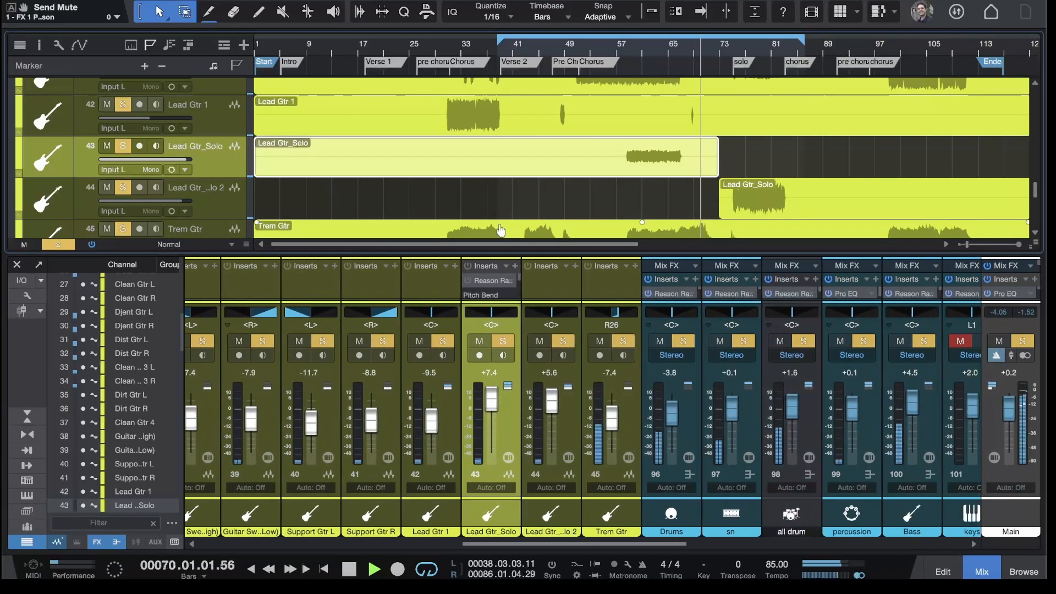
drag(568, 254, 568, 152)
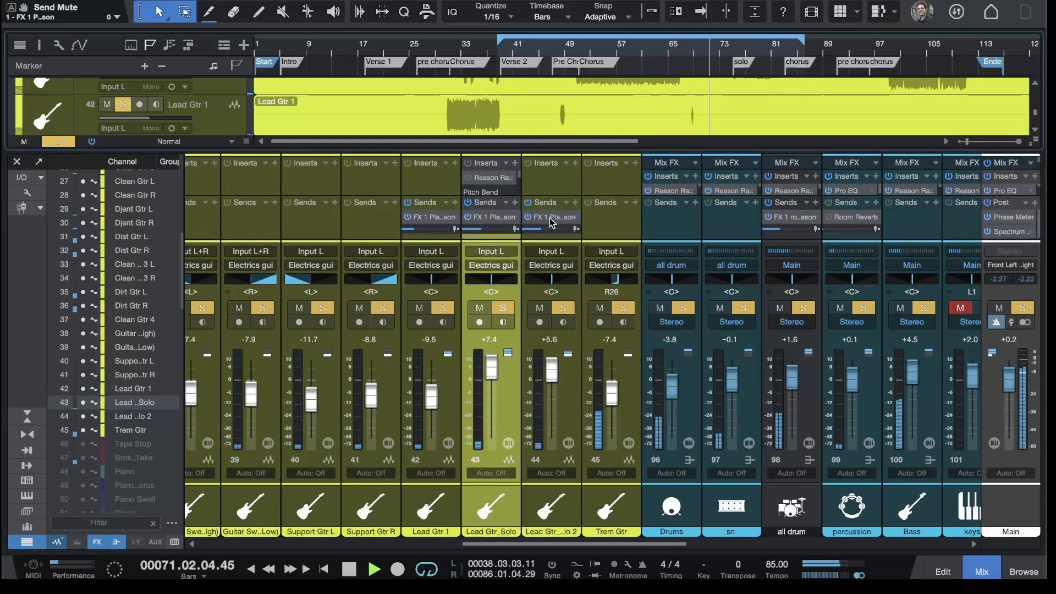
click(567, 404)
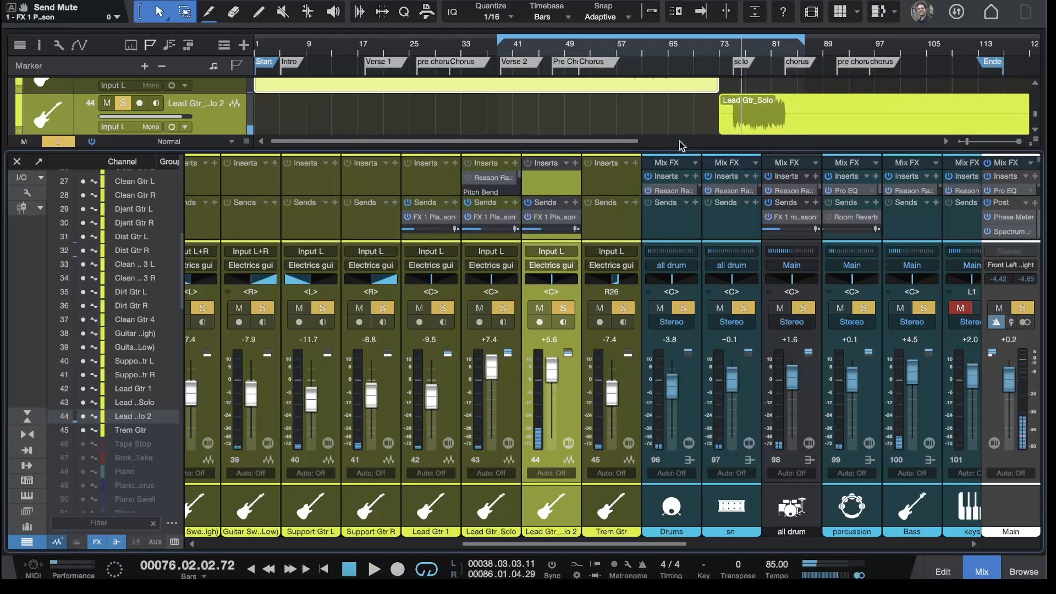
Step: Shrink the mixer and play the solo section from bar 74, taking Lead Gtr_Solo 2 out of solo
drag(683, 149, 683, 252)
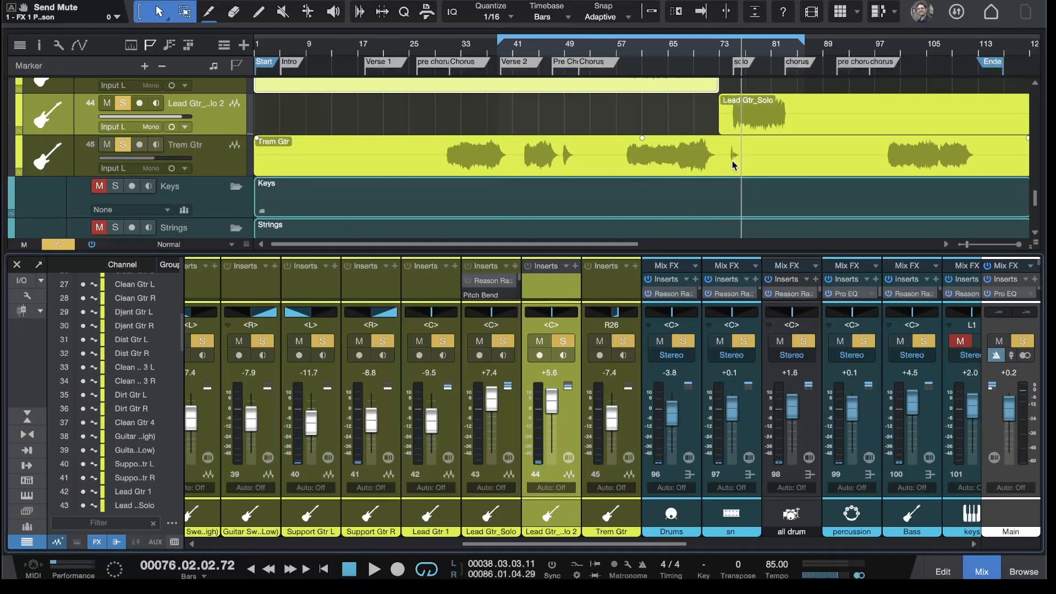
click(729, 53)
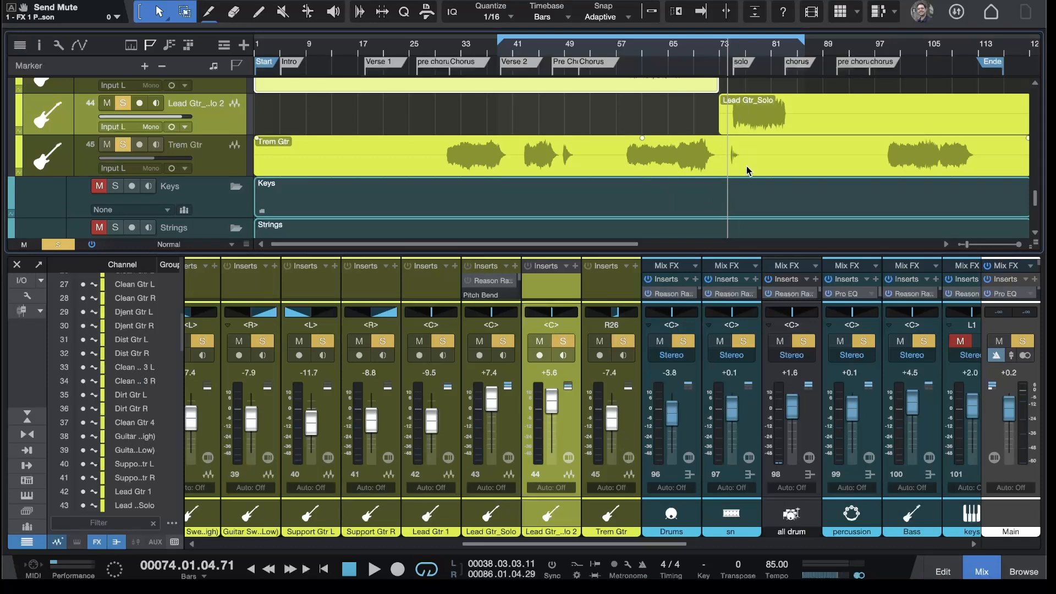
key(space)
click(563, 342)
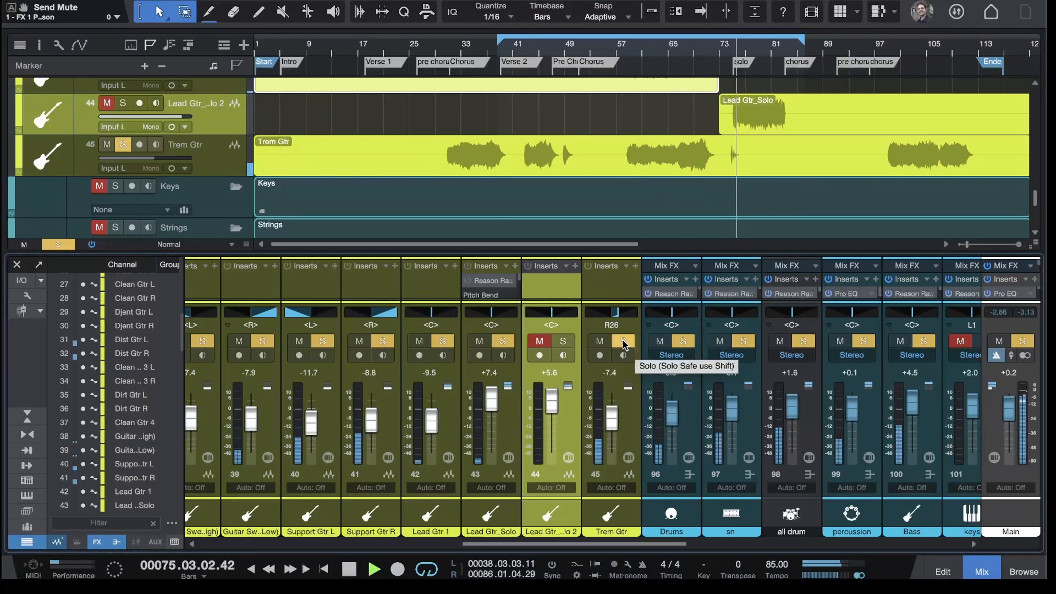
key(space)
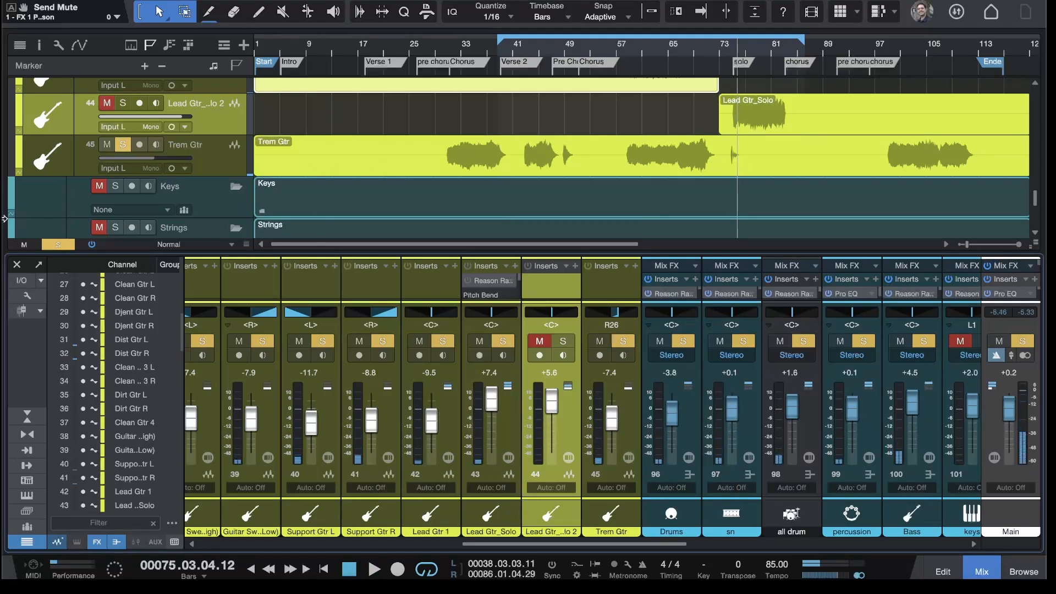
Step: Clear all solos, solo Trem Gtr and audition it alone from bar 74
click(58, 246)
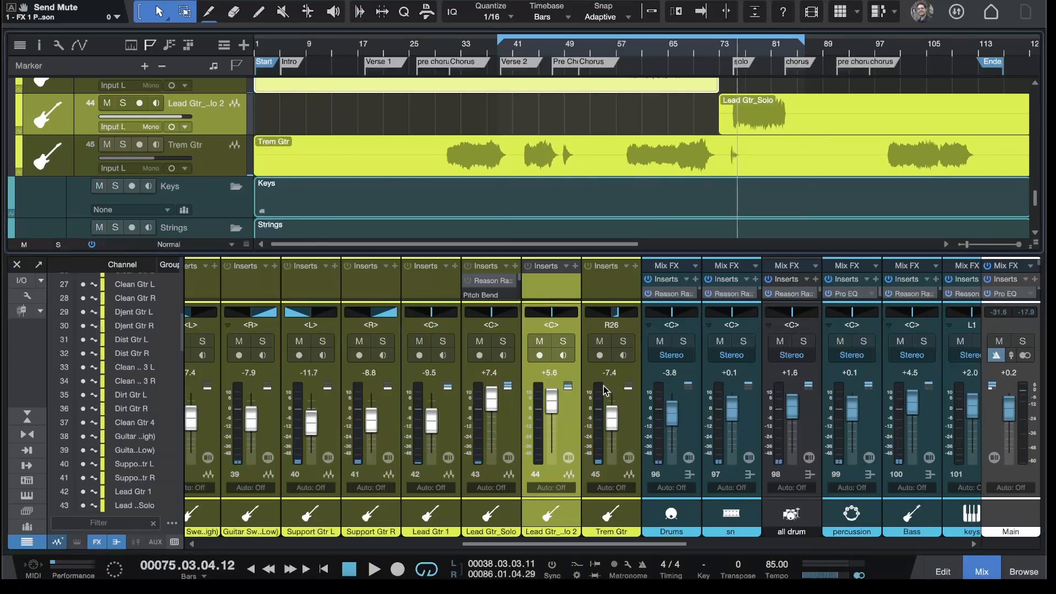
click(623, 342)
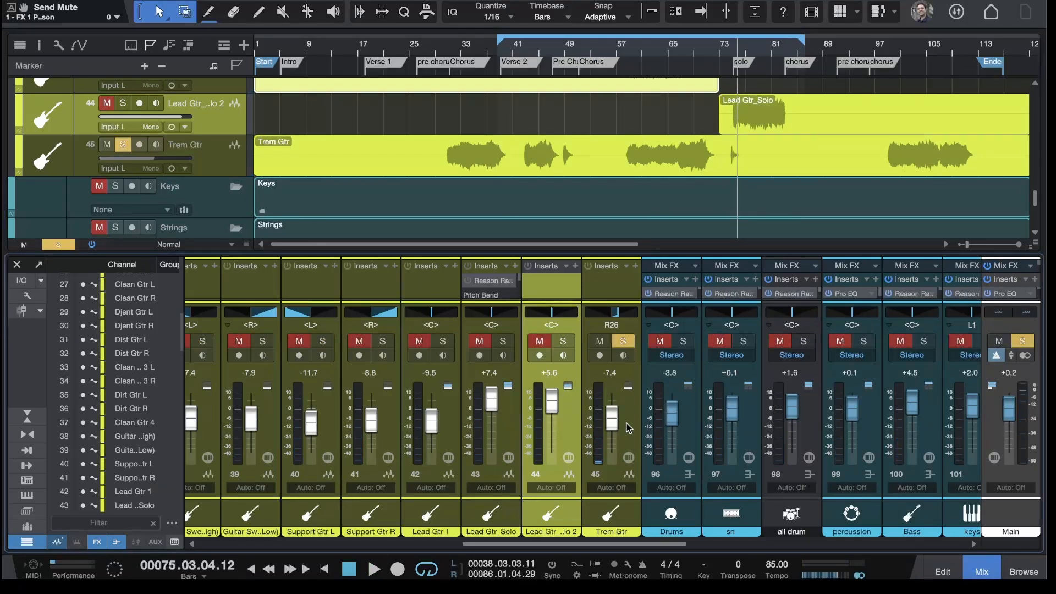
click(729, 55)
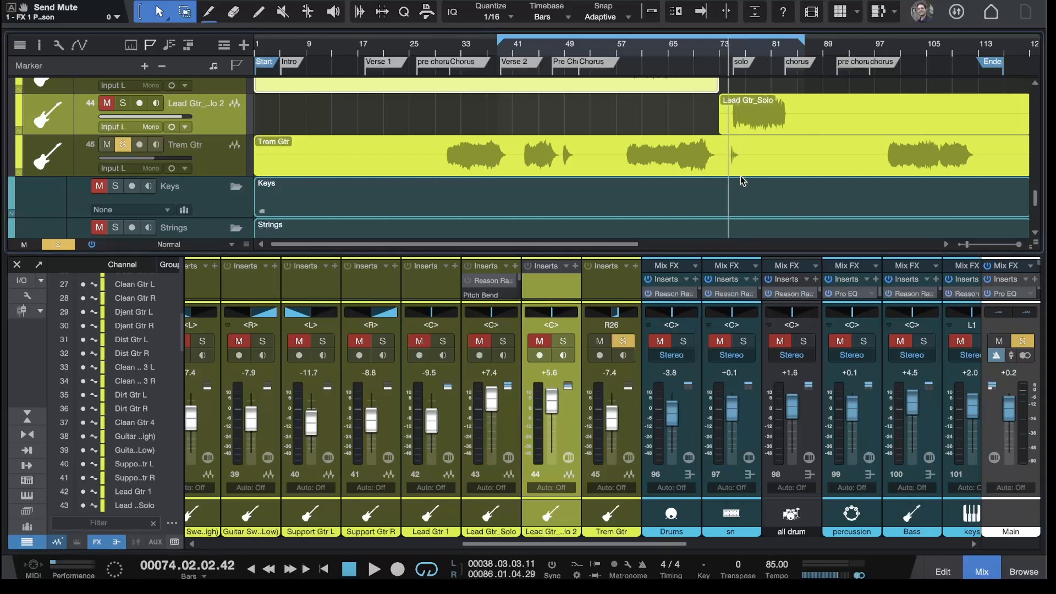
key(space)
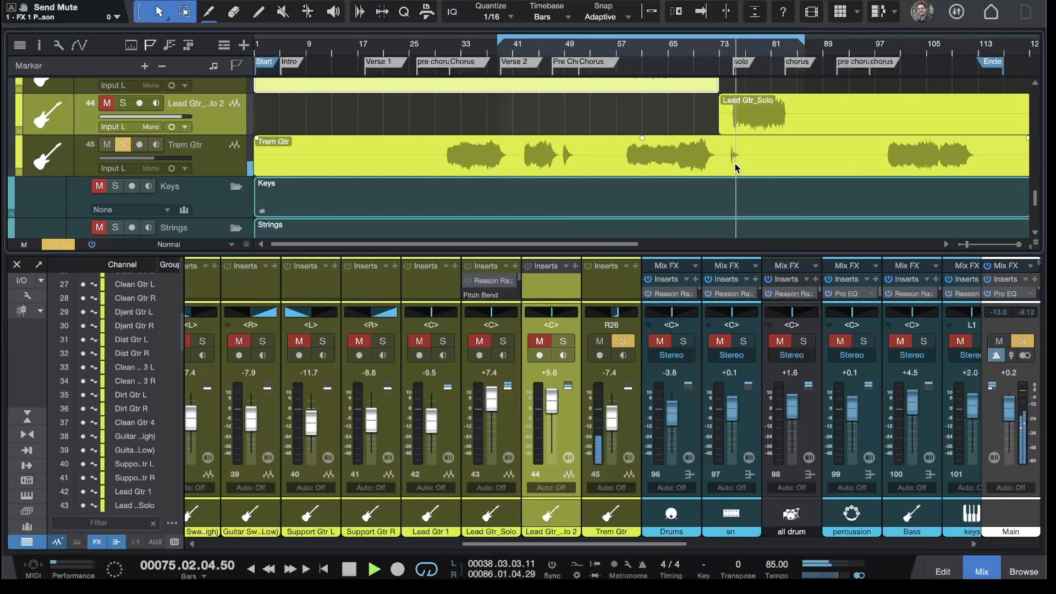
key(space)
Step: Look through the guitar, keys, strings and vocal tracks for parts playing around bar 75
scroll(736, 168, down, 2)
scroll(736, 168, up, 2)
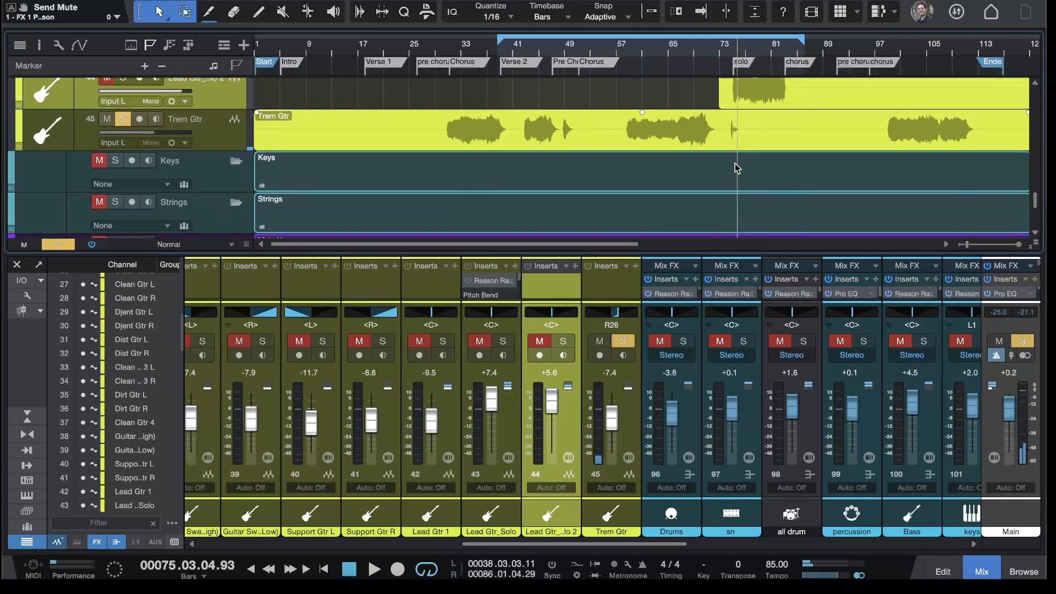
scroll(736, 168, up, 4)
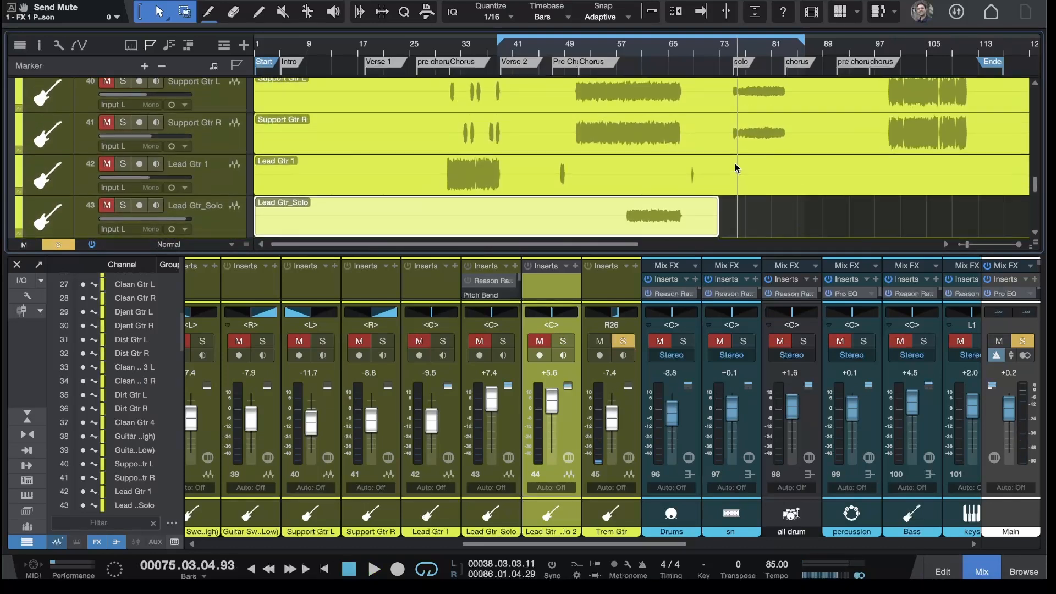
scroll(736, 168, up, 3)
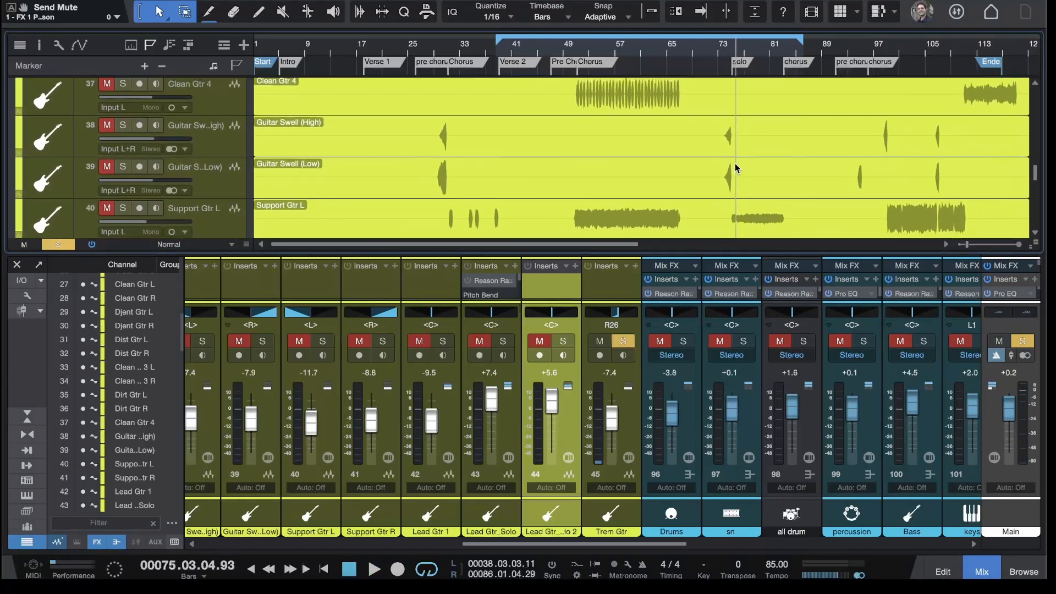
scroll(736, 168, up, 12)
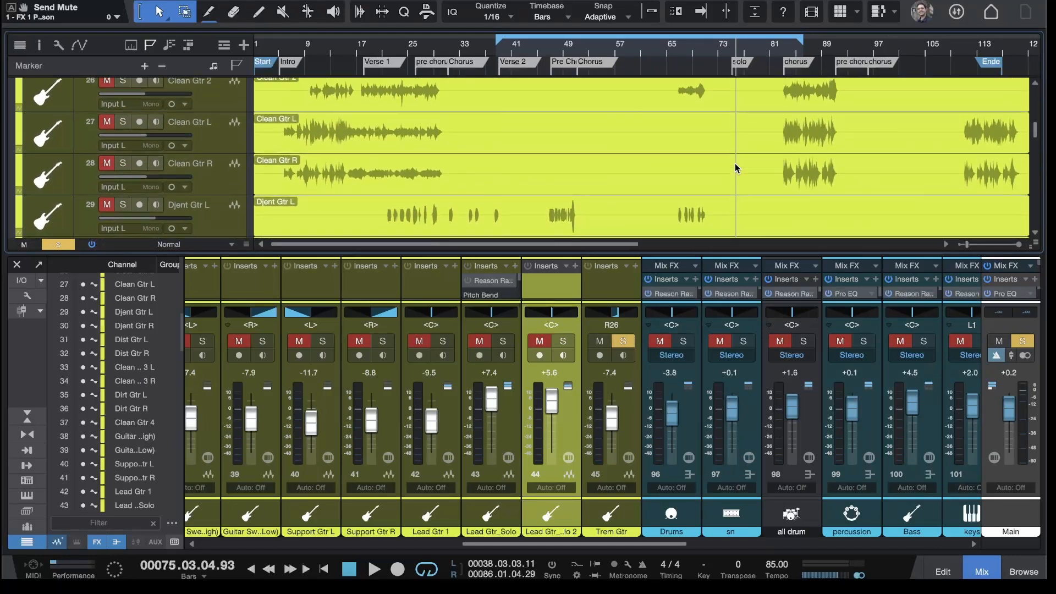
scroll(736, 167, up, 3)
scroll(736, 167, down, 15)
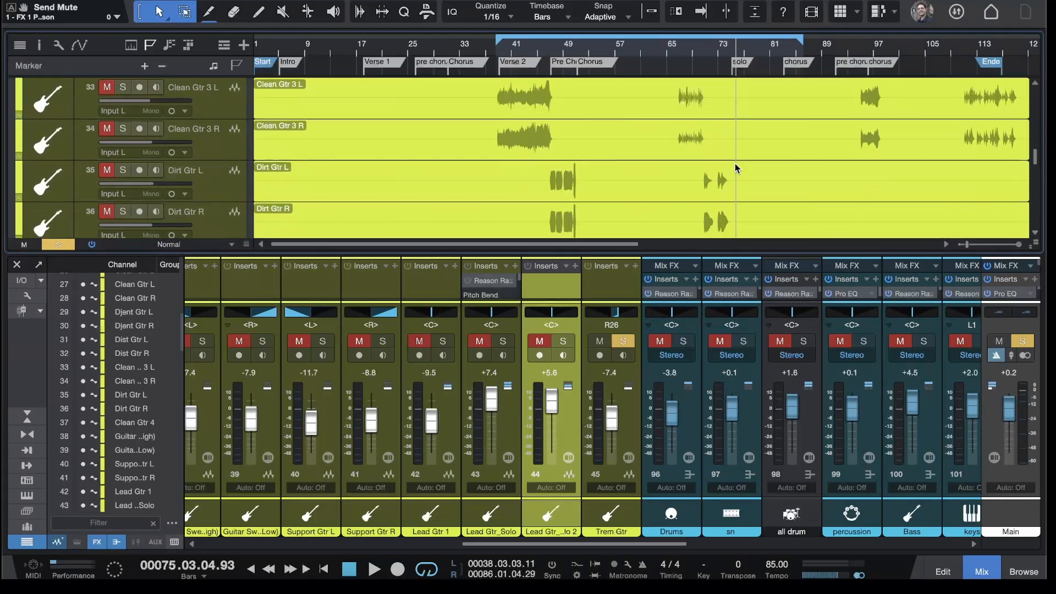
scroll(736, 168, down, 15)
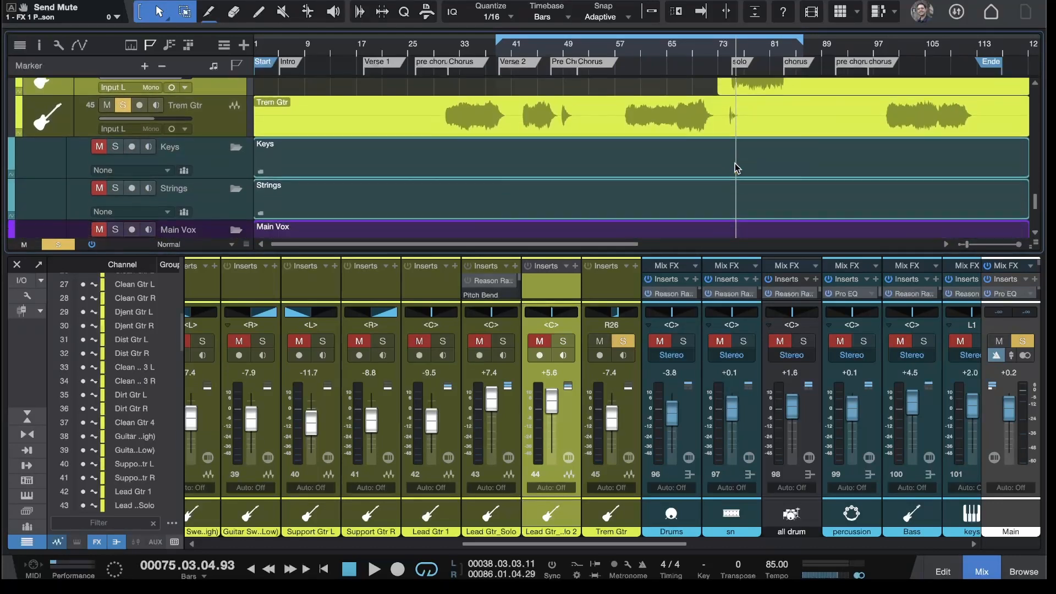
scroll(736, 168, up, 8)
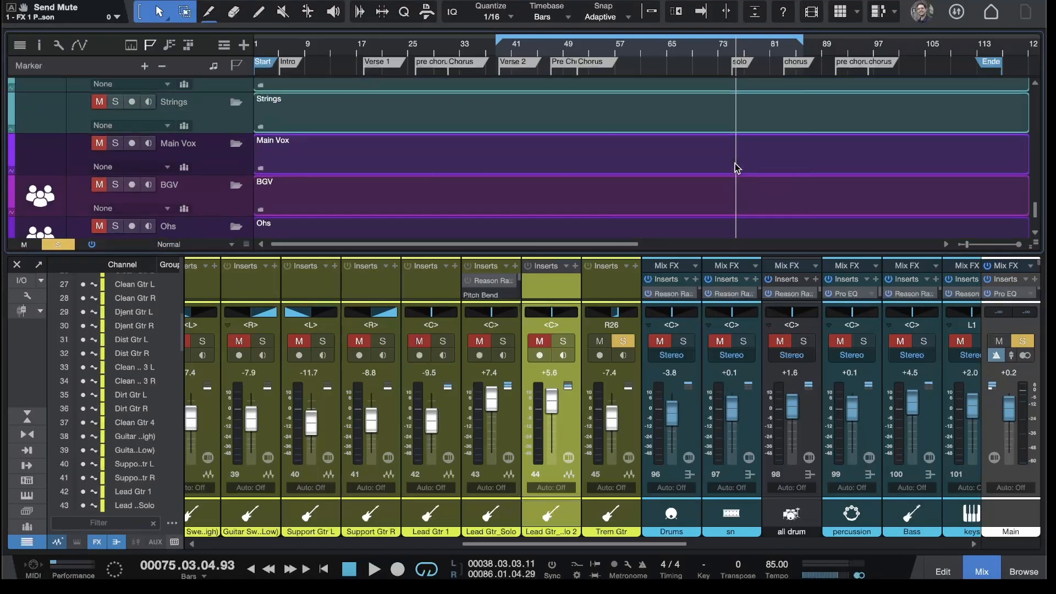
scroll(736, 168, down, 4)
scroll(736, 168, up, 7)
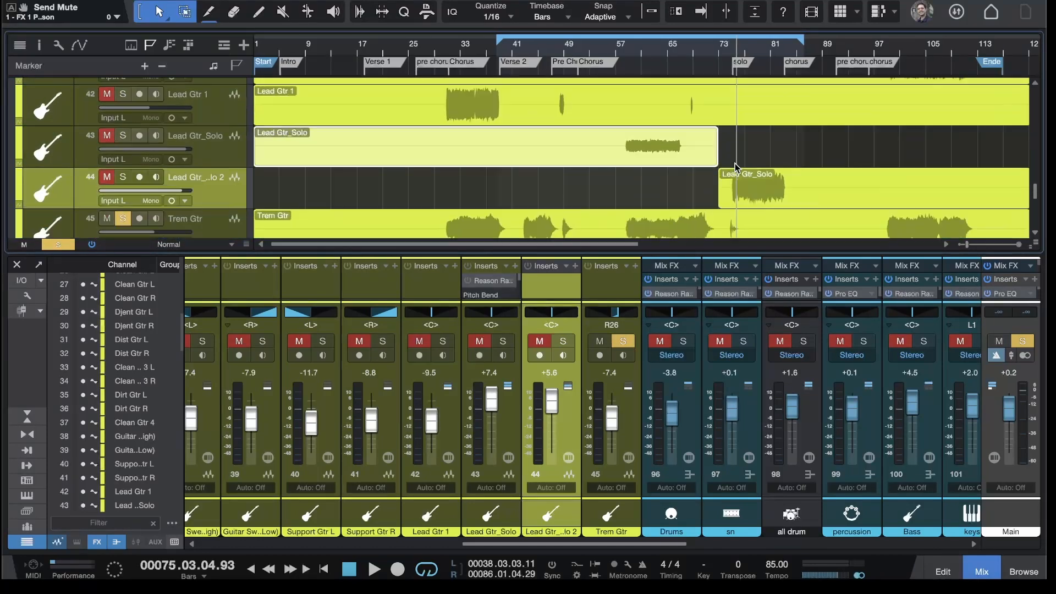
scroll(736, 168, down, 4)
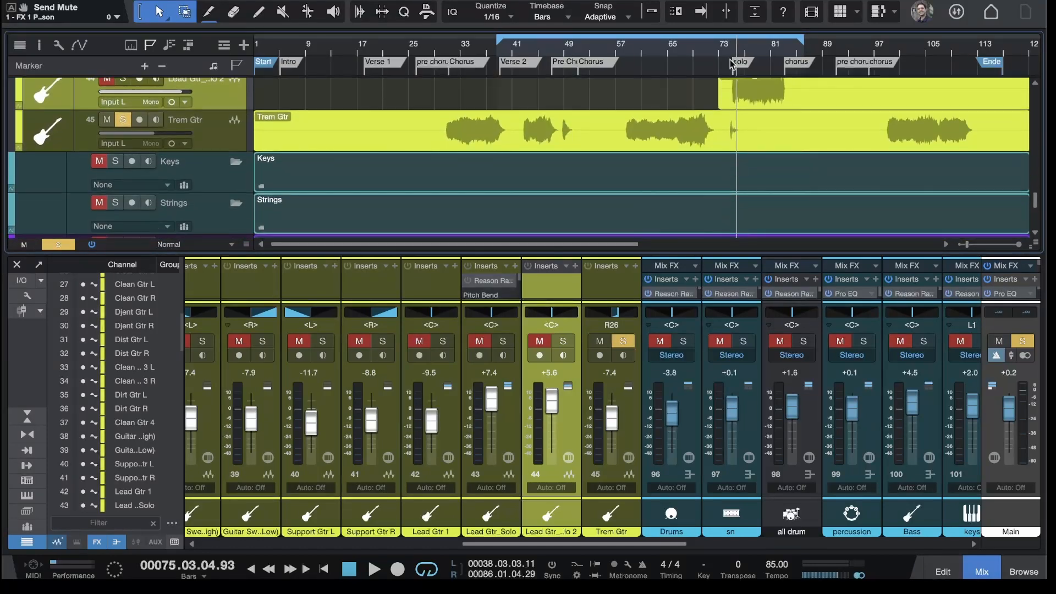
Step: Take Trem Gtr out of solo and replay the entry of the solo section in the full mix
click(622, 341)
key(space)
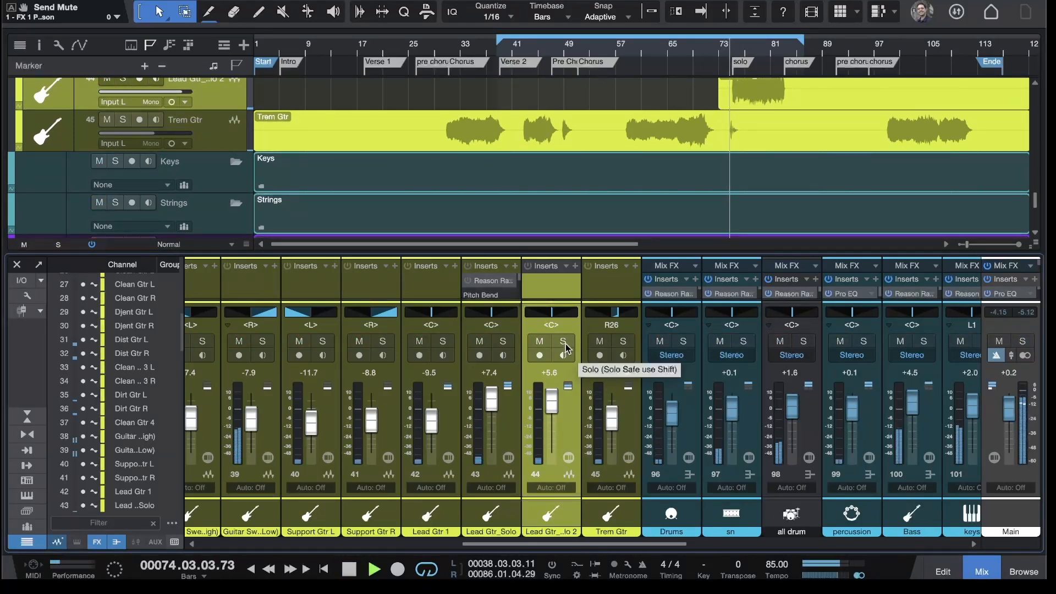
key(space)
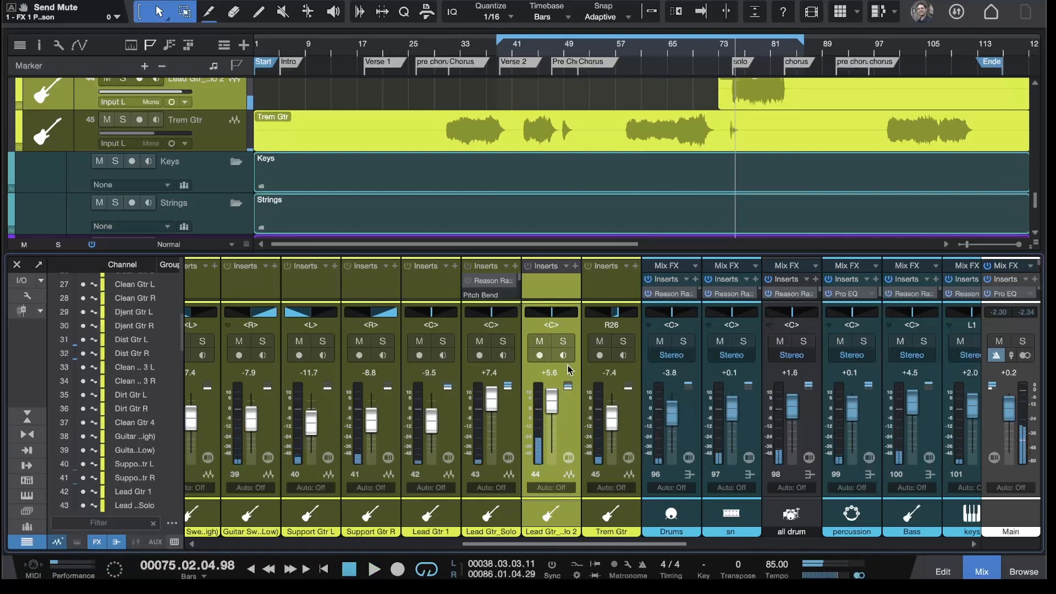
Step: Solo Lead Gtr_Solo 2, play it from bar 74 and recolour the Trem Gtr track green
click(563, 344)
click(727, 57)
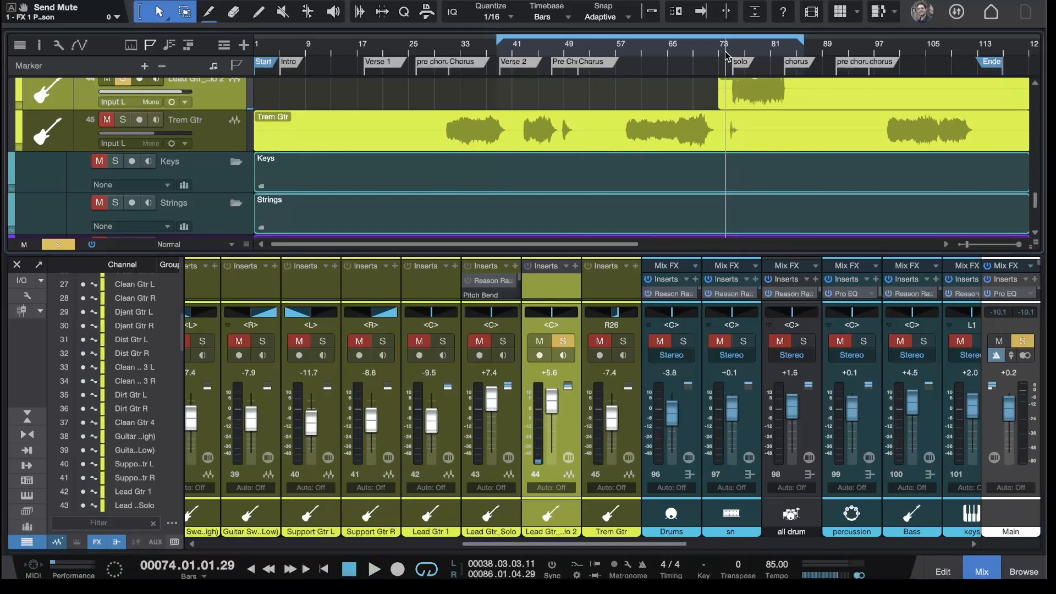
key(space)
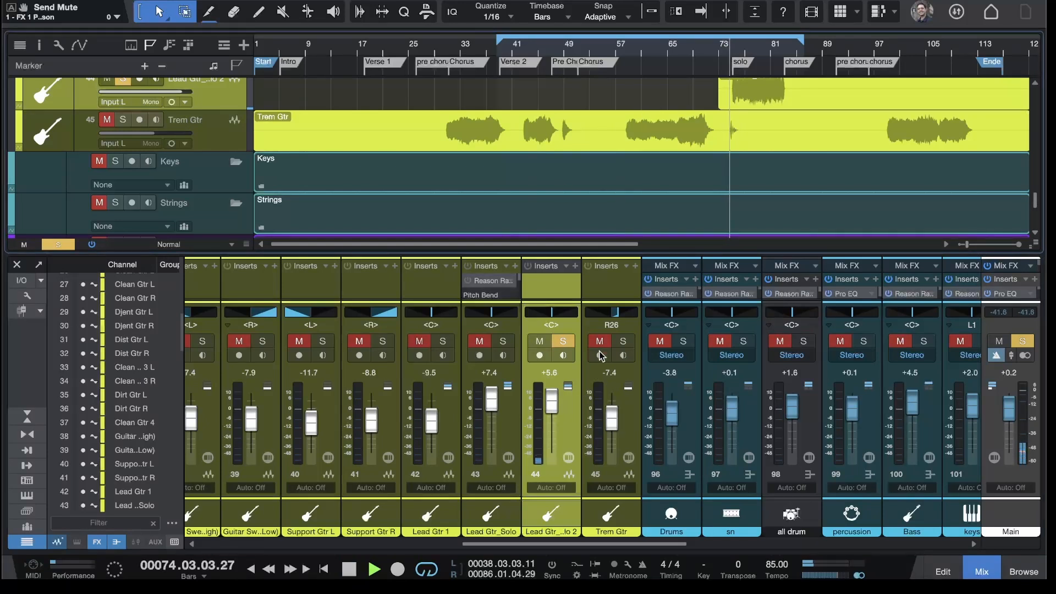
click(605, 302)
key(space)
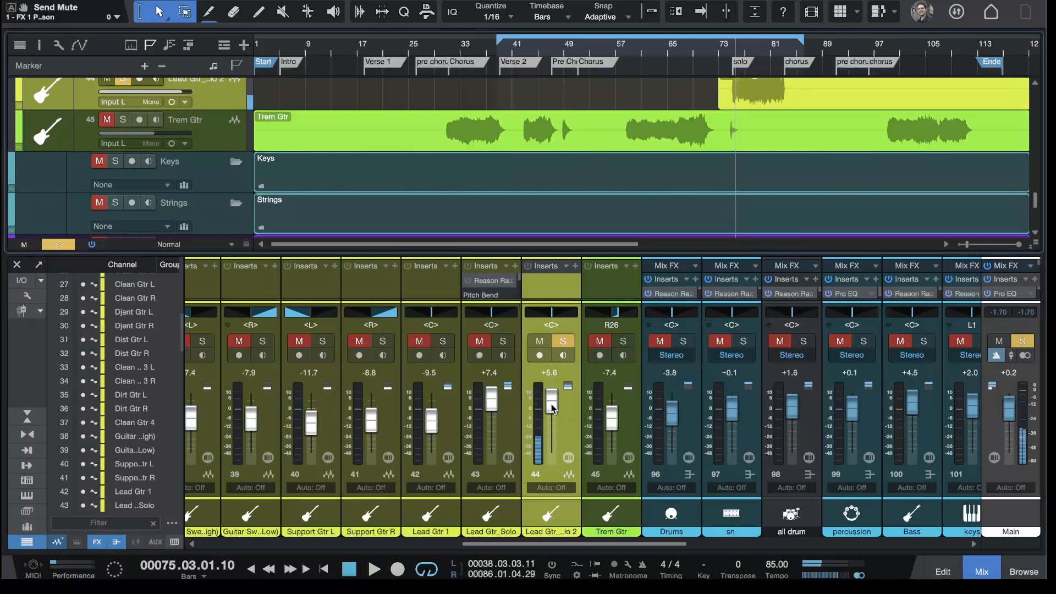
Step: Trim the start of the Lead Gtr_Solo 2 event to just before its first note after bar 75, add a short fade-in and audition it
scroll(725, 135, up, 2)
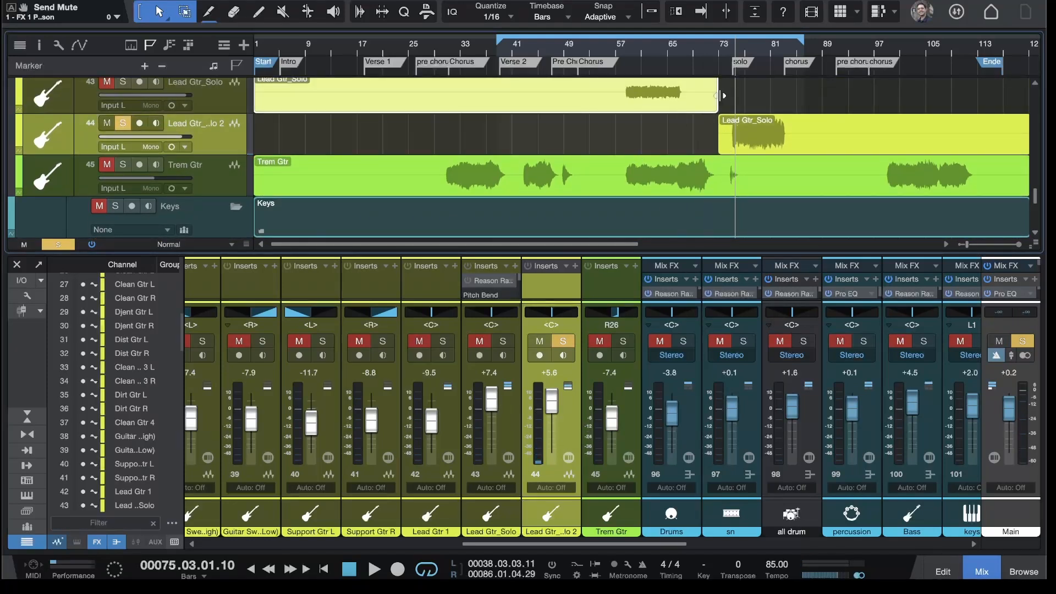
drag(736, 51, 687, 59)
click(684, 54)
key(space)
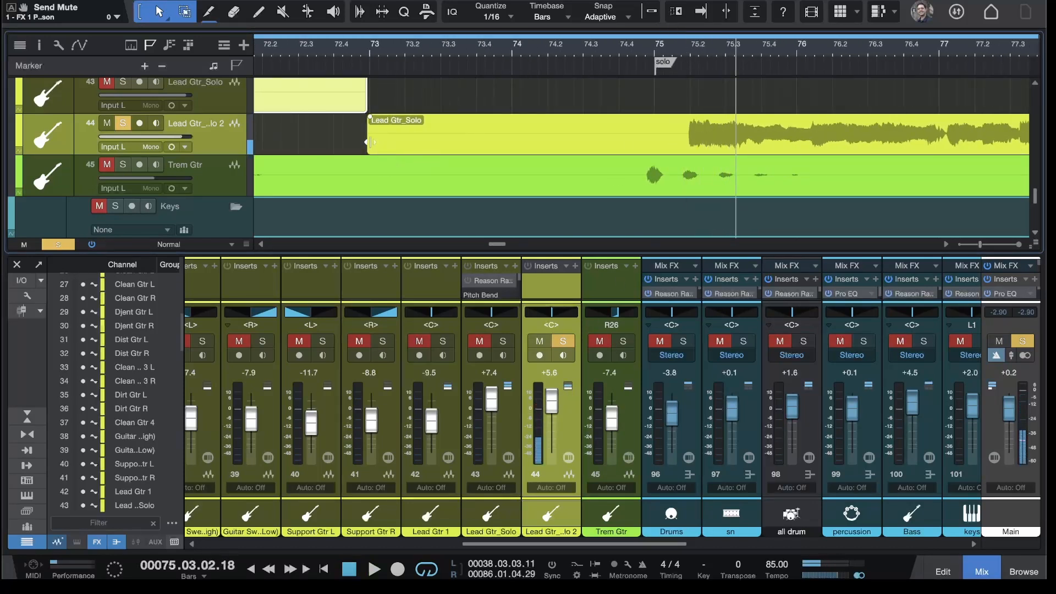
drag(368, 142, 698, 122)
click(681, 52)
key(space)
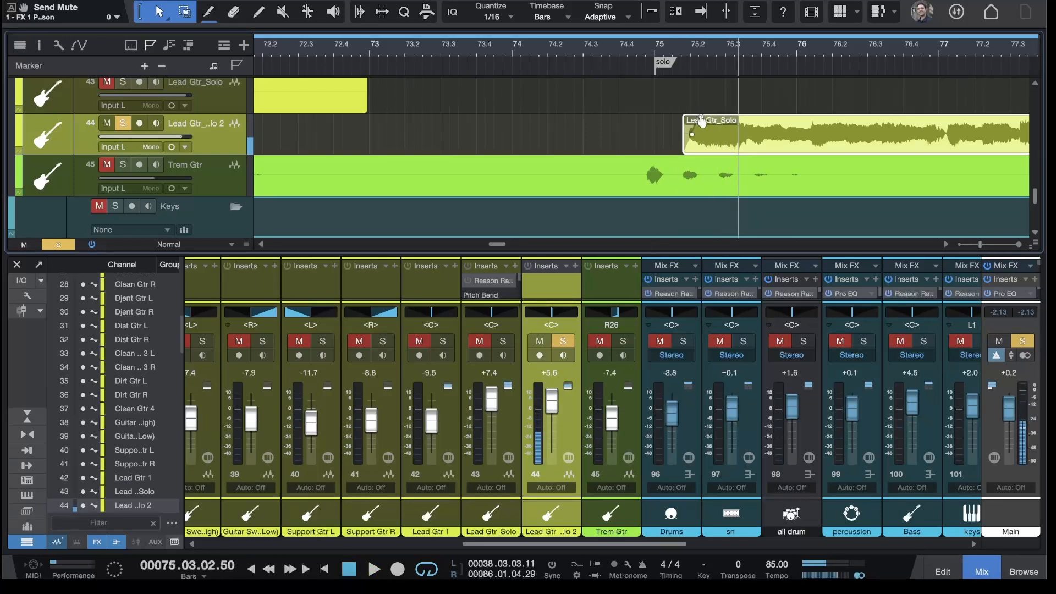
click(674, 52)
key(space)
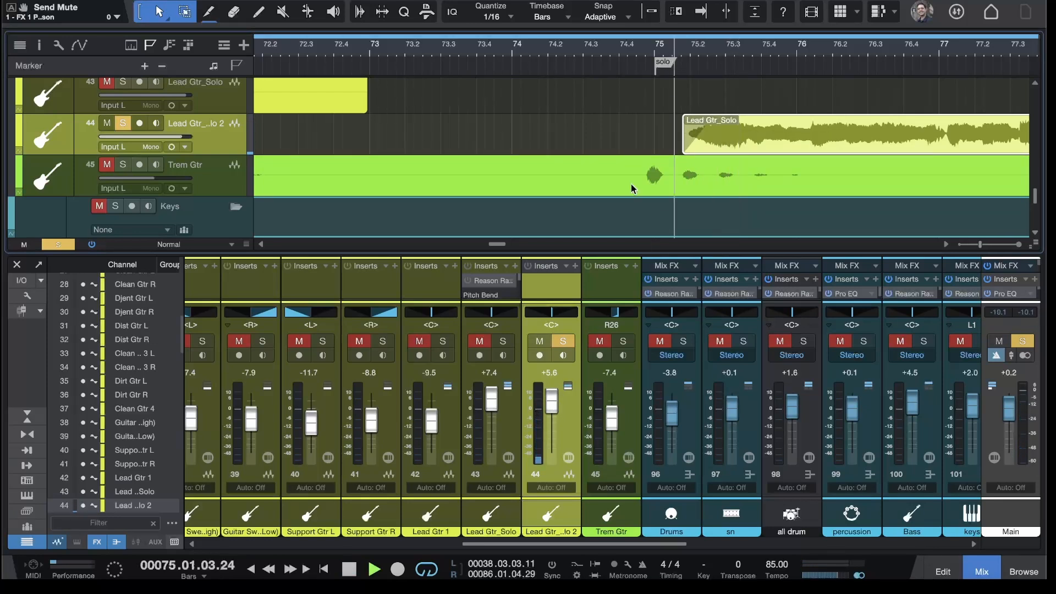
Step: Lower the Lead Gtr_Solo 2 volume to +4.3 dB while auditioning its soloed entry around bar 75
drag(553, 407, 552, 417)
key(space)
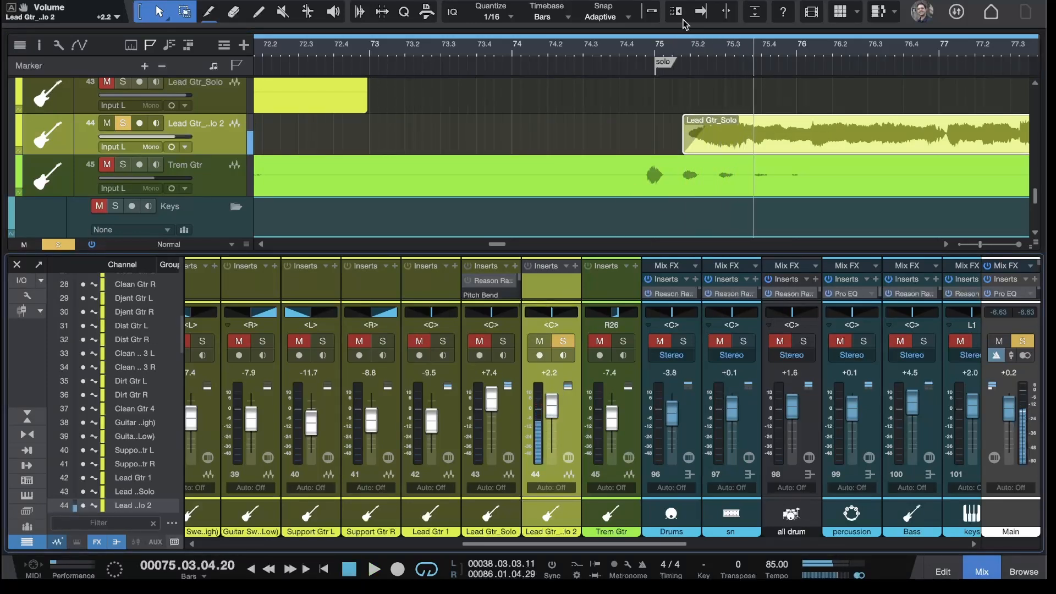
click(638, 58)
key(space)
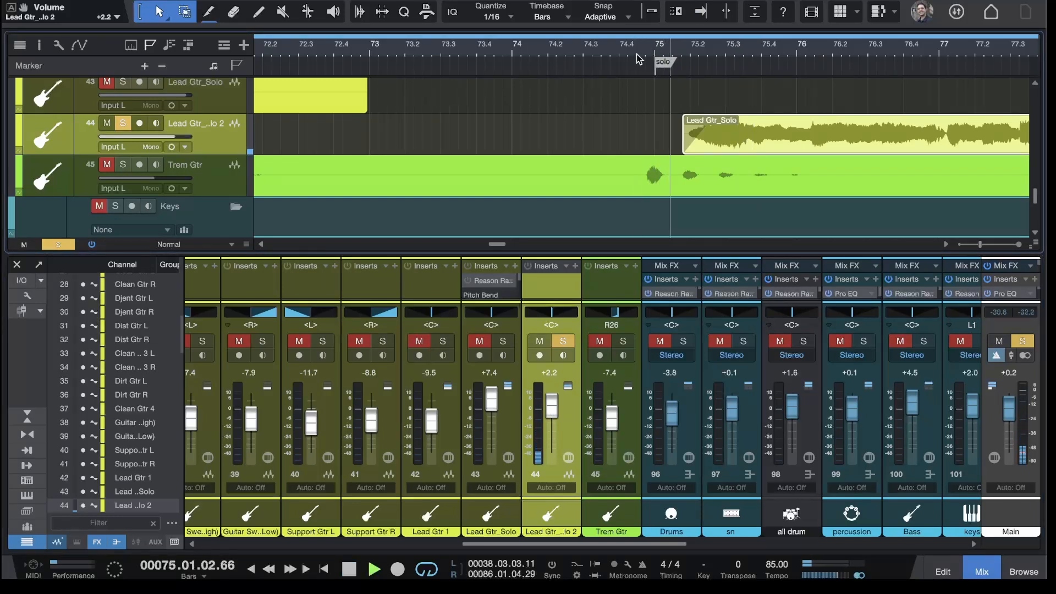
key(space)
click(633, 45)
drag(550, 409, 551, 405)
key(space)
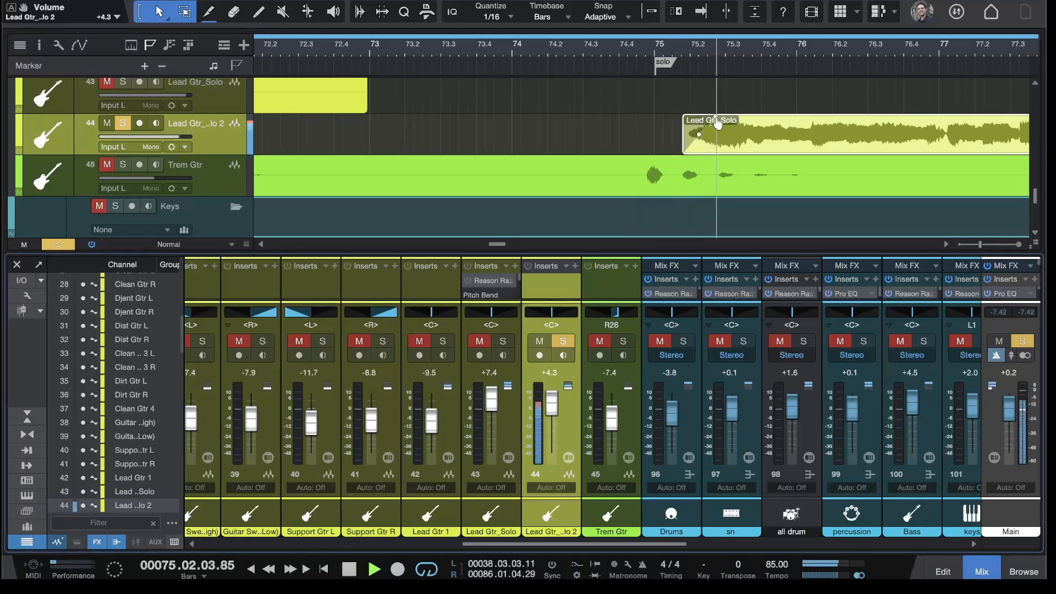
Step: Shorten the fade-in on the Lead Gtr_Solo 2 event and replay its entry from just before bar 75
key(space)
drag(718, 126, 692, 122)
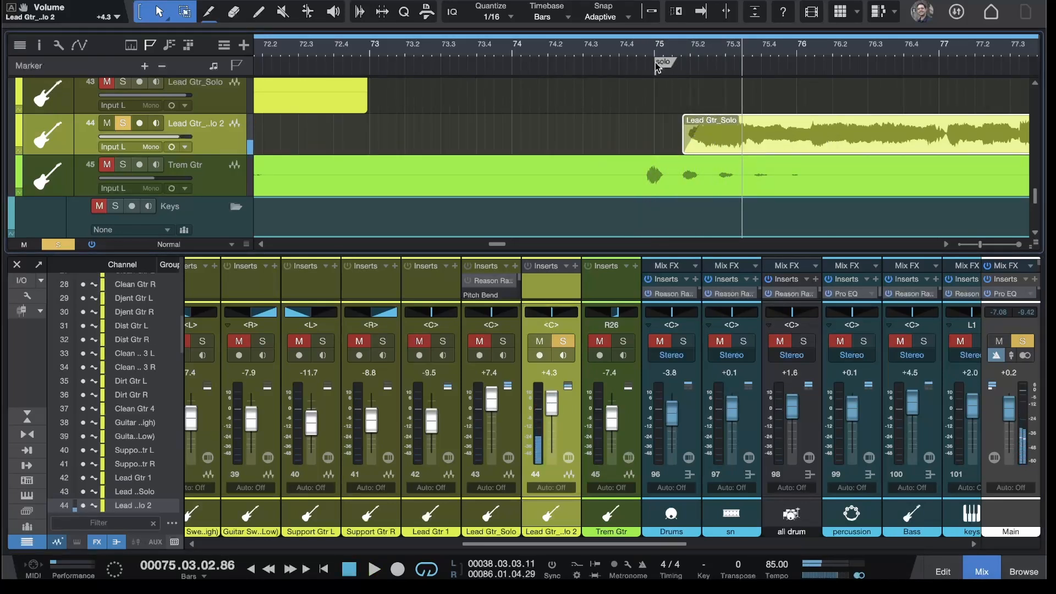
click(646, 53)
key(space)
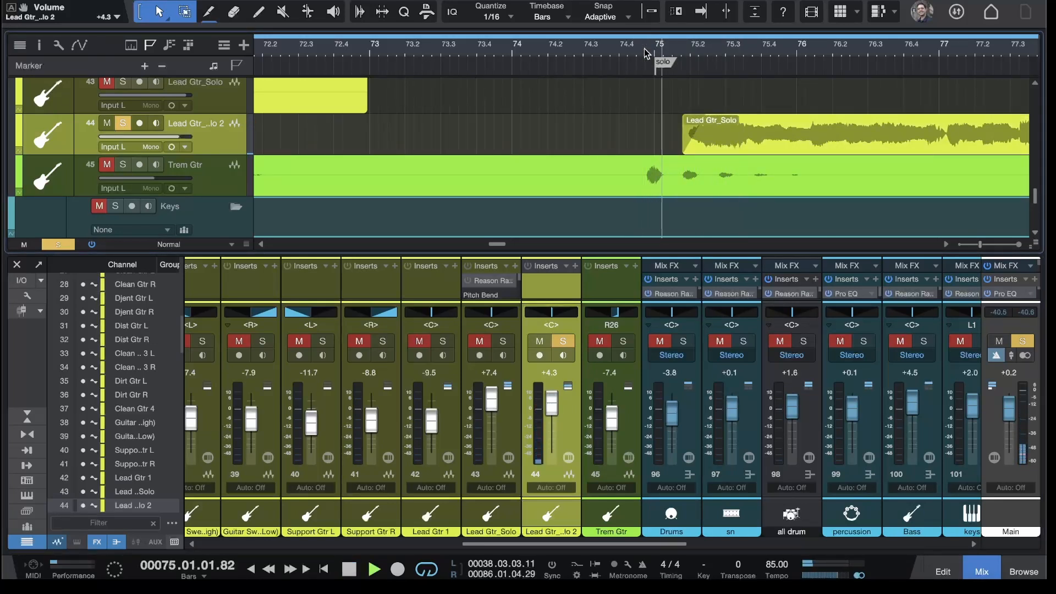
key(space)
Step: Take Lead Gtr_Solo 2 out of solo, enlarge the mixer and play the solo entry in the full mix
click(624, 55)
click(562, 339)
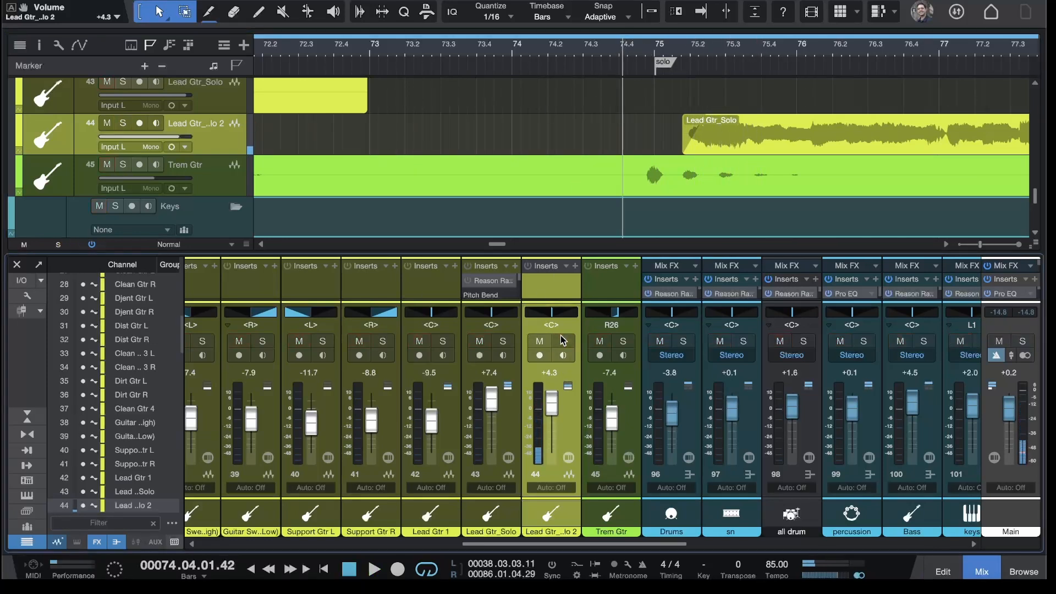
key(space)
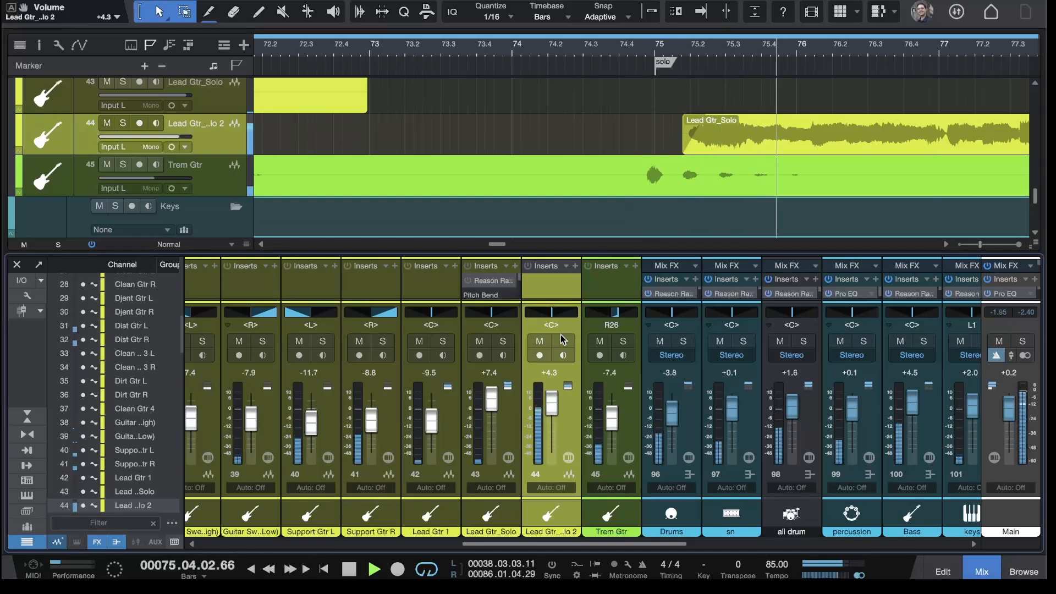
drag(556, 253, 555, 134)
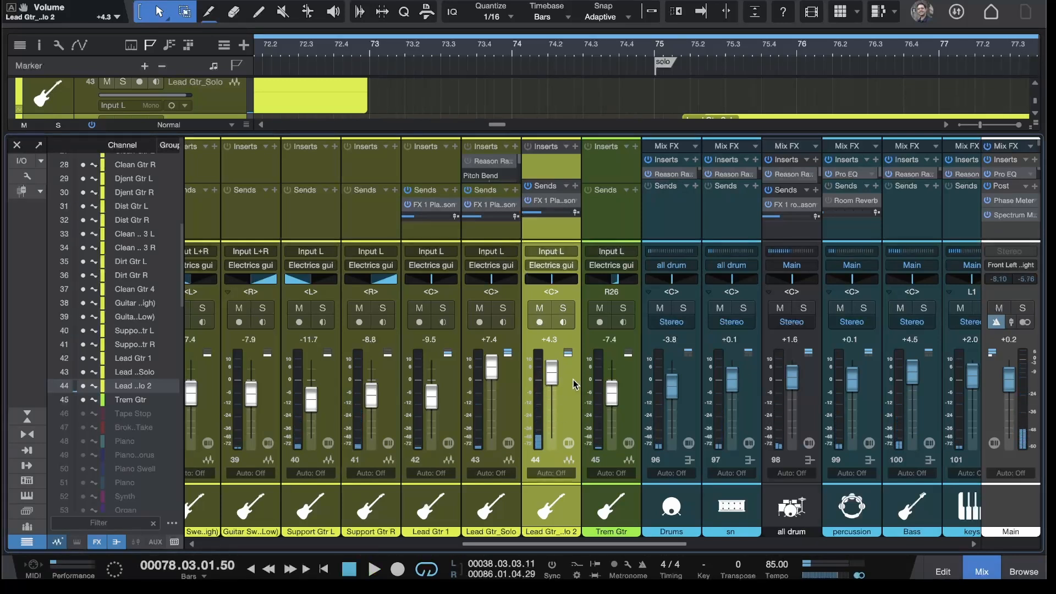
click(649, 57)
key(space)
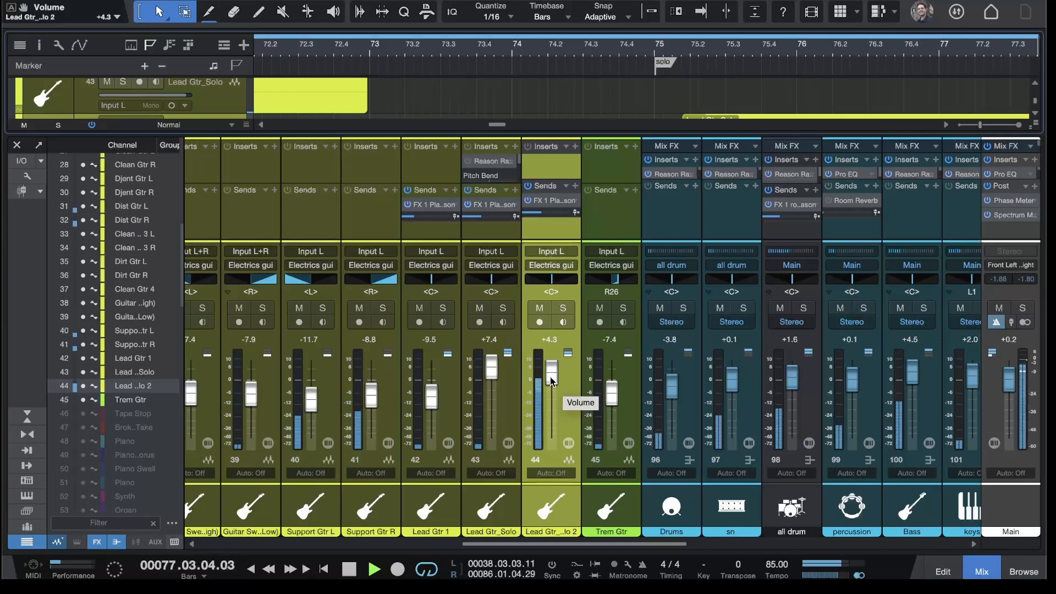
Step: Set the Lead Gtr_Solo 2 volume to -0.5 dB and replay the mix from bar 74
key(space)
drag(550, 378, 550, 385)
click(535, 54)
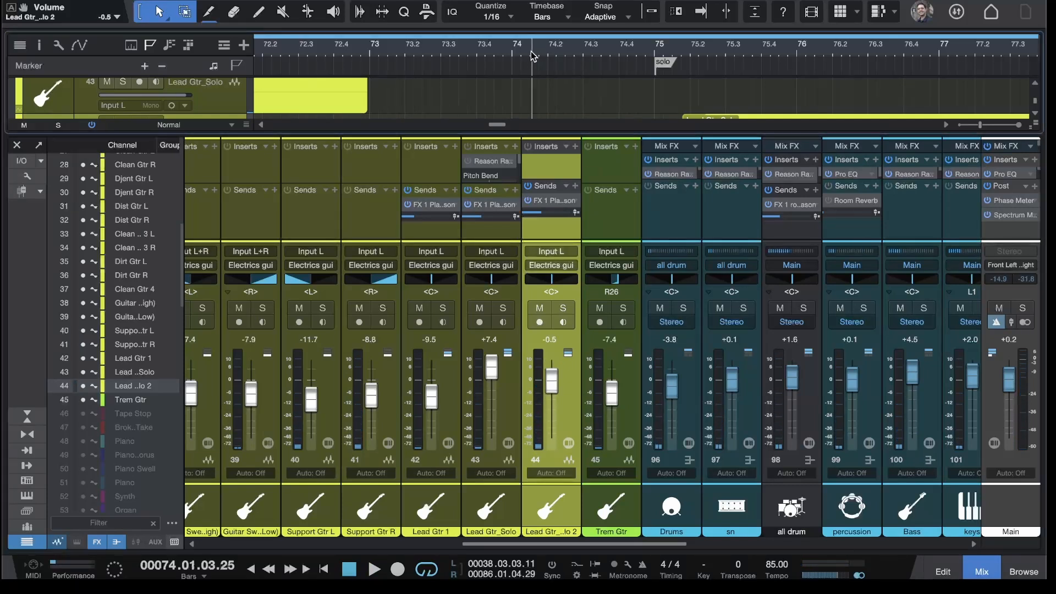
key(space)
Step: Shrink the mixer and check the guitar and bus channel levels from Trem Gtr to BGV while the solo section plays
drag(674, 132, 680, 226)
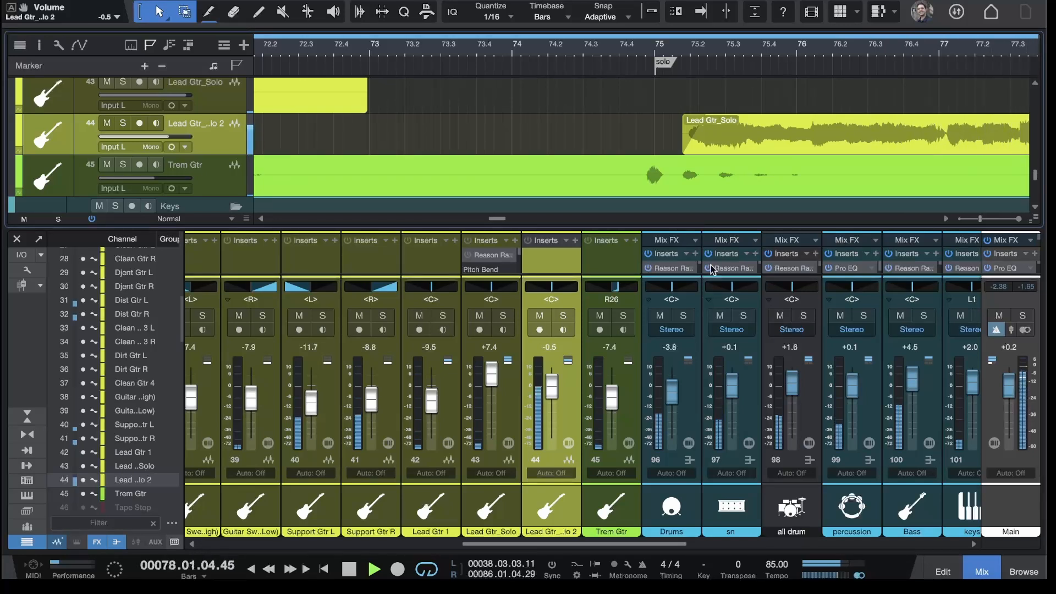
scroll(648, 268, right, 2)
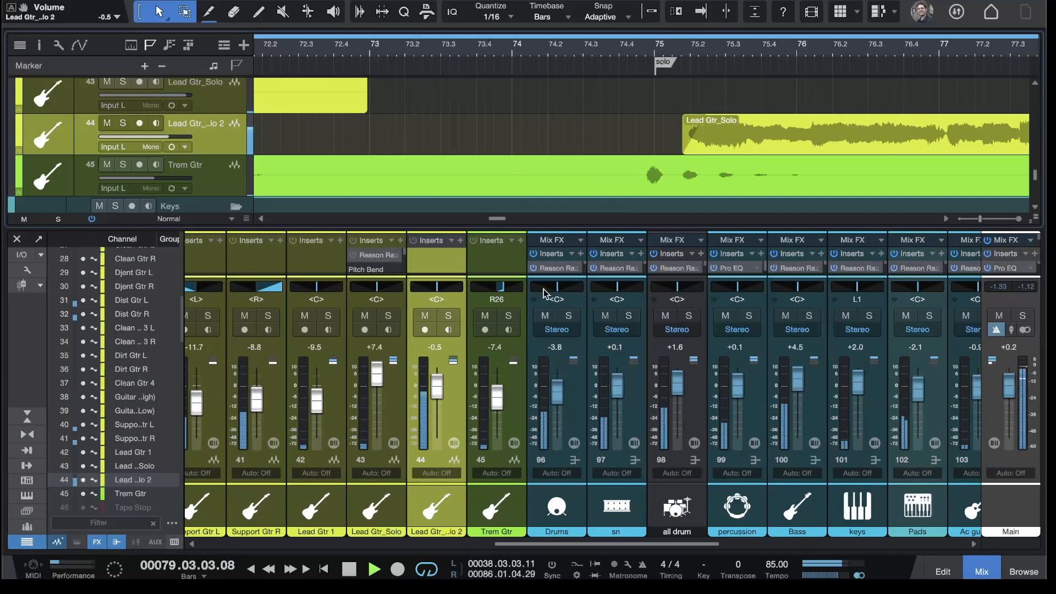
click(516, 412)
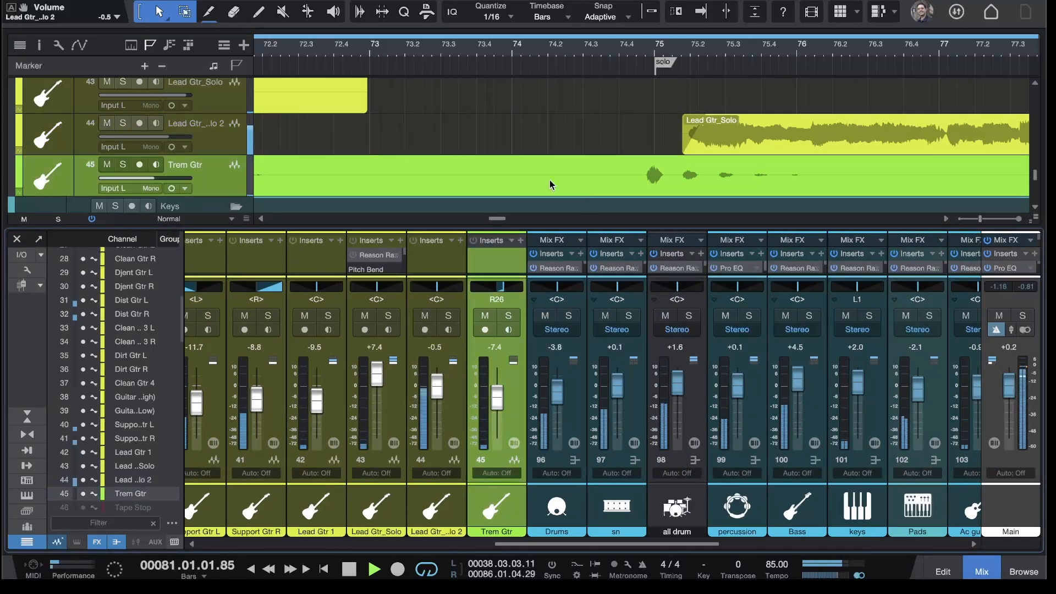
scroll(516, 413, right, 5)
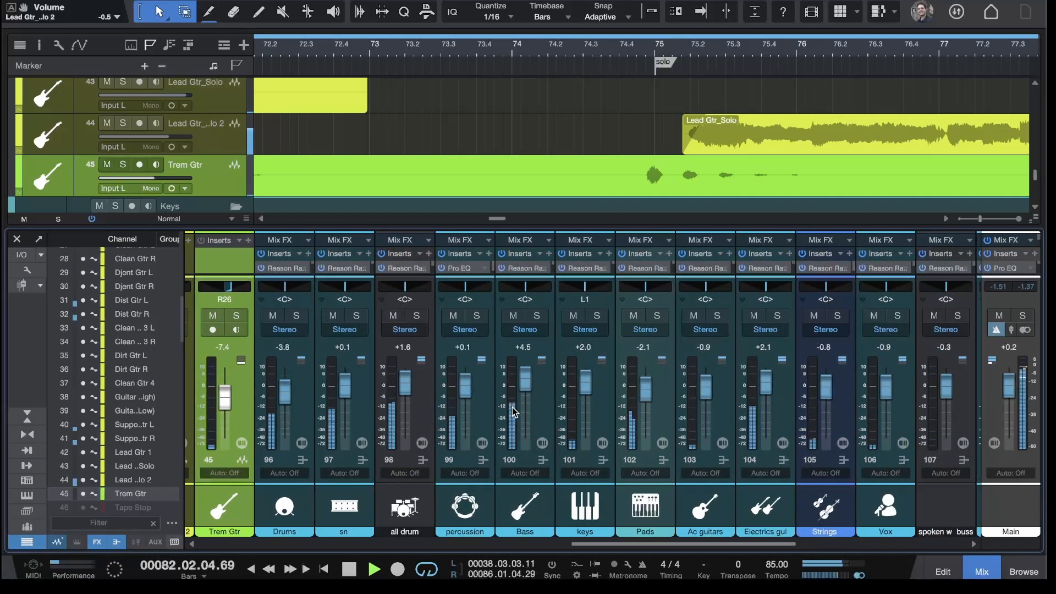
scroll(516, 413, left, 1)
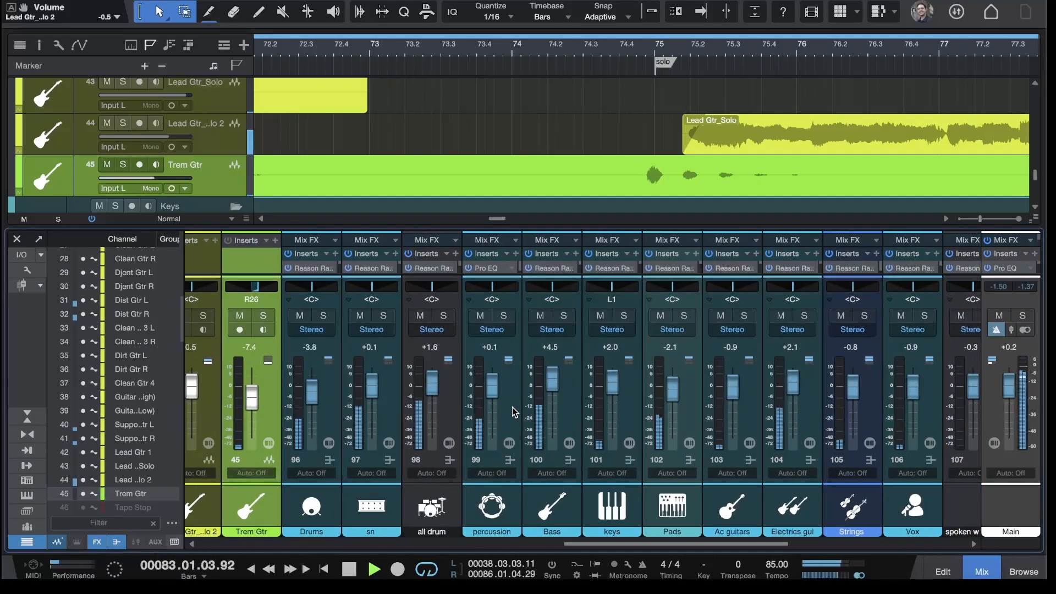
scroll(512, 412, right, 3)
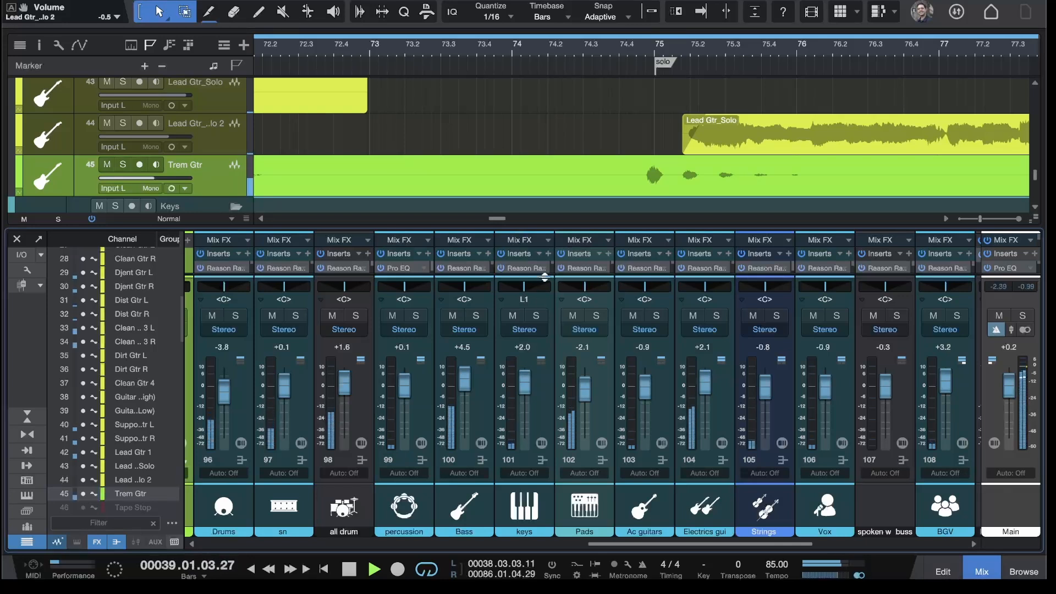
key(space)
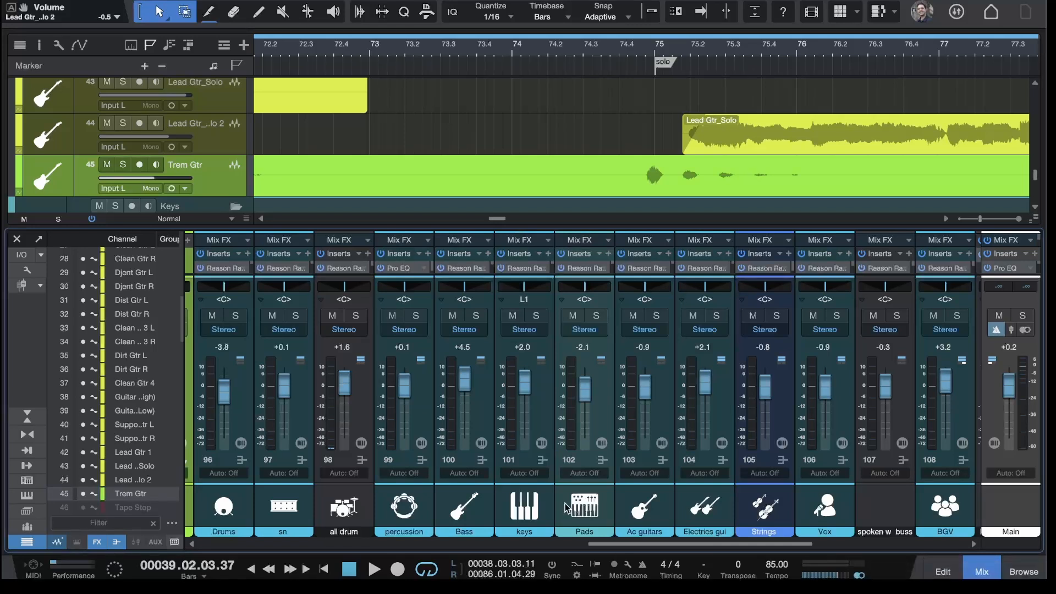
Step: Extend the loop range to run from the Intro at bar 5 to the Ende marker at about bar 117
drag(404, 44, 405, 11)
scroll(385, 66, left, 13)
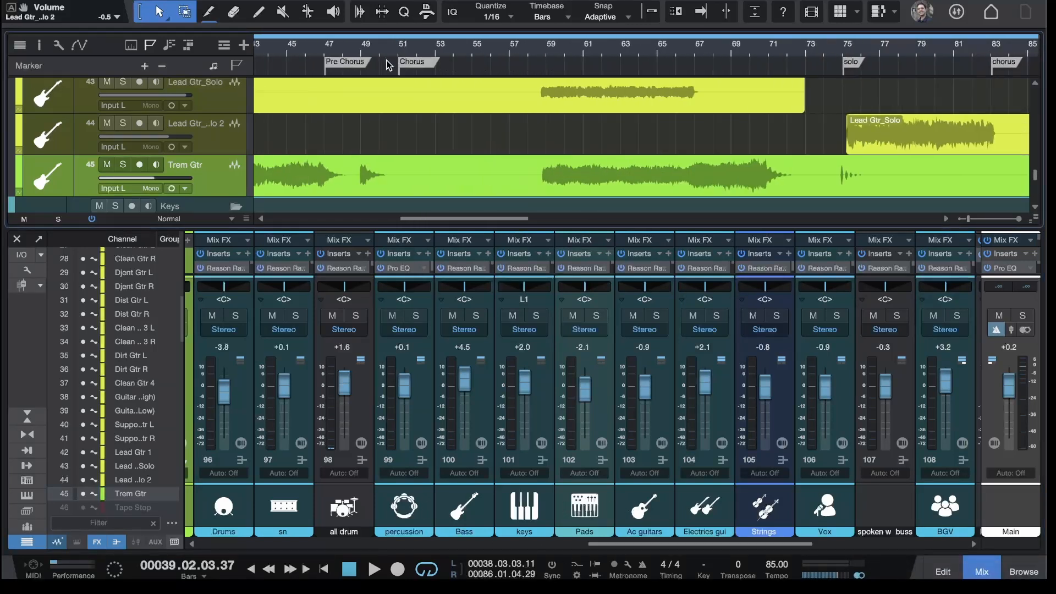
mouse_move(483, 42)
mouse_down()
mouse_move(147, 43)
mouse_move(329, 43)
mouse_up()
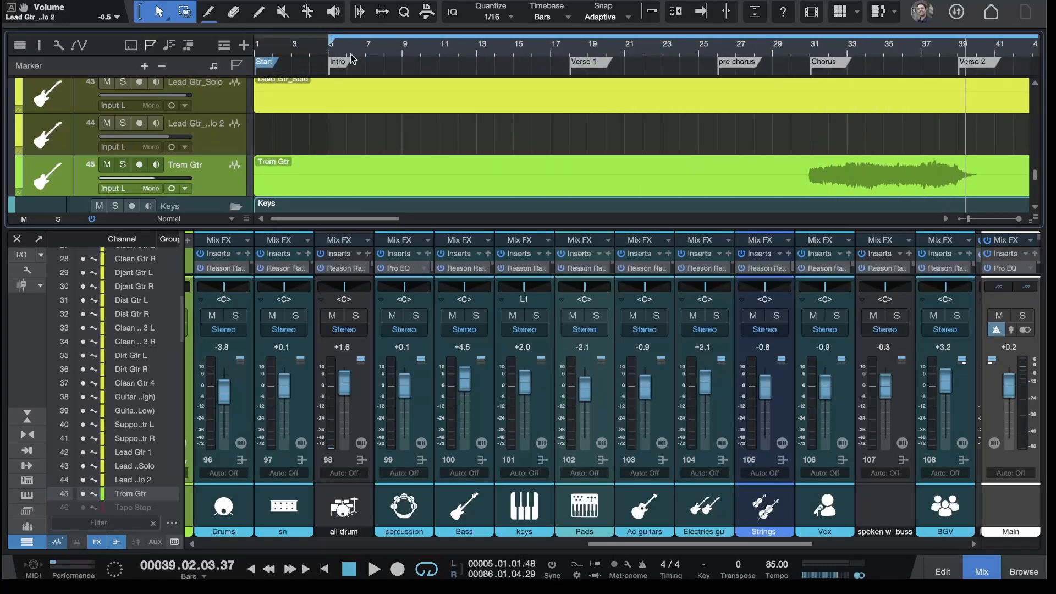
scroll(357, 66, right, 20)
scroll(357, 66, left, 8)
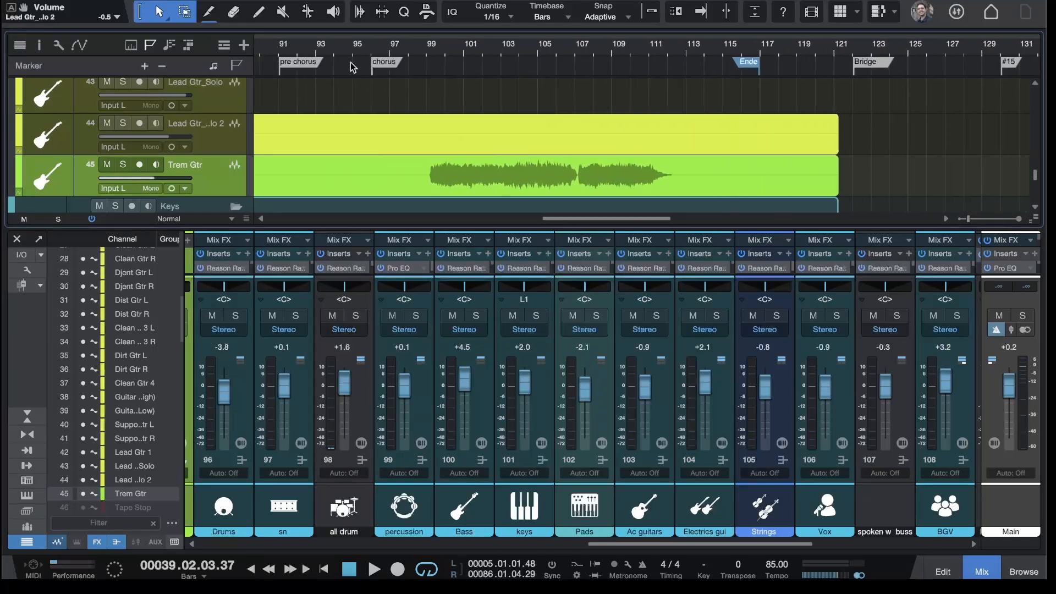
mouse_move(336, 42)
mouse_down()
mouse_move(921, 22)
mouse_move(910, 34)
mouse_up()
drag(848, 58, 842, 28)
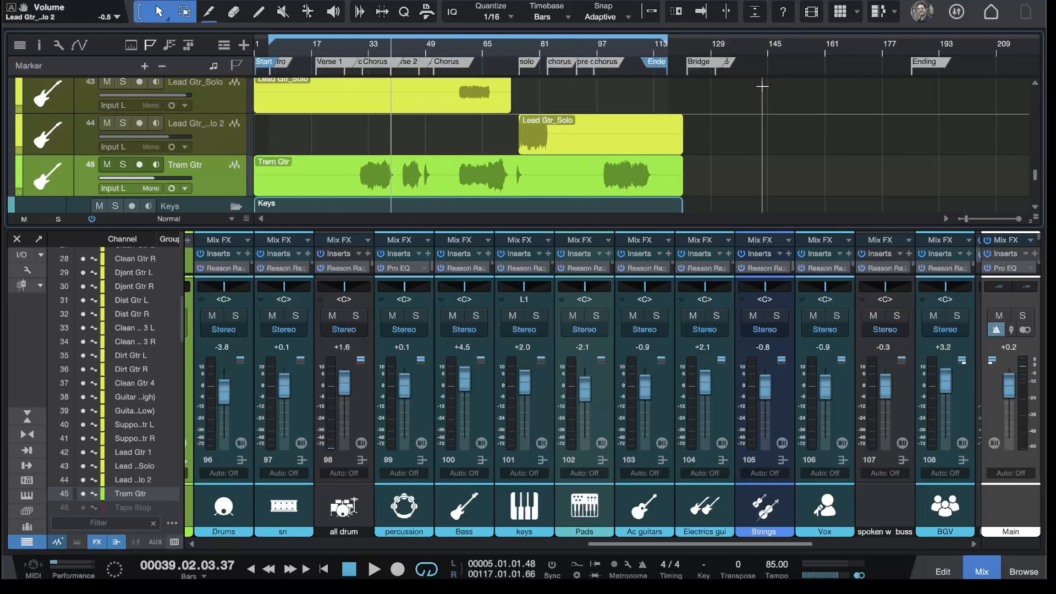
Step: Check where the tracks end and move the loop end and Ende marker to about bar 121, shifting the #14 and Bridge markers beyond it
scroll(713, 115, down, 3)
scroll(713, 114, down, 5)
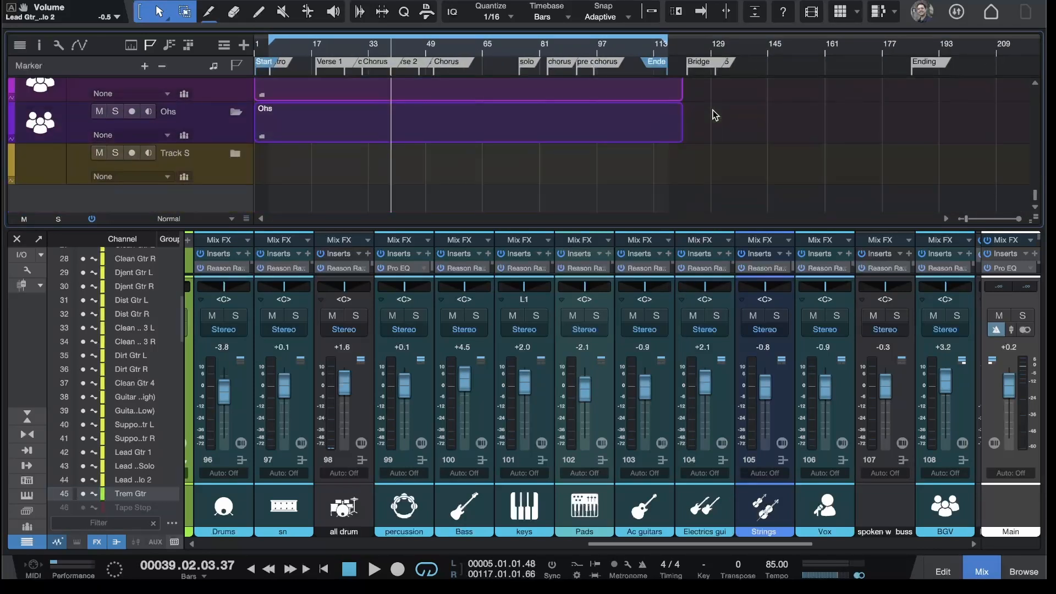
scroll(714, 114, up, 10)
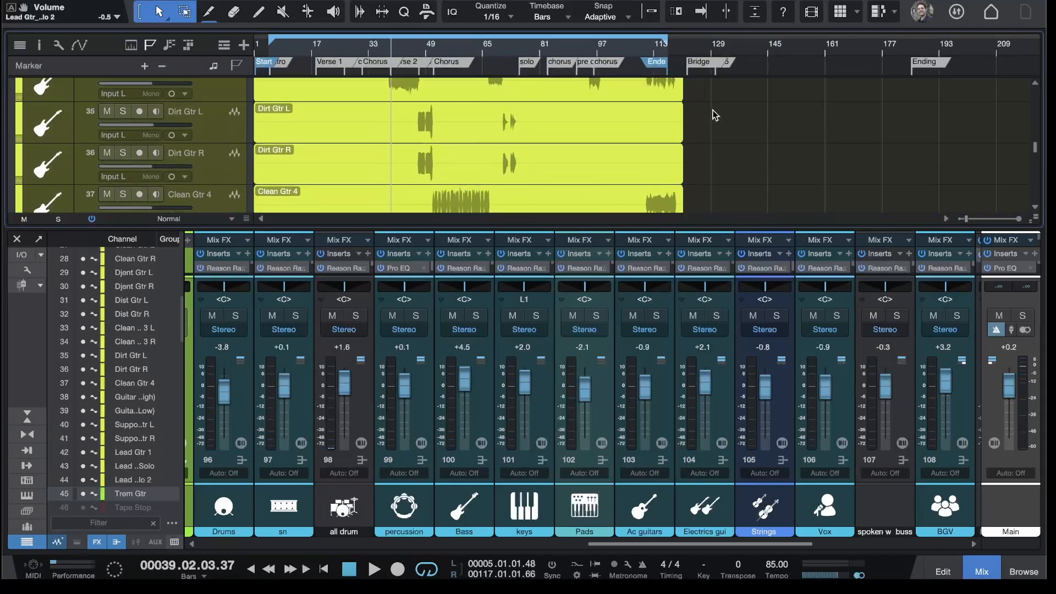
mouse_move(665, 37)
mouse_down()
mouse_move(685, 36)
mouse_move(690, 68)
mouse_move(676, 67)
mouse_move(785, 64)
mouse_up()
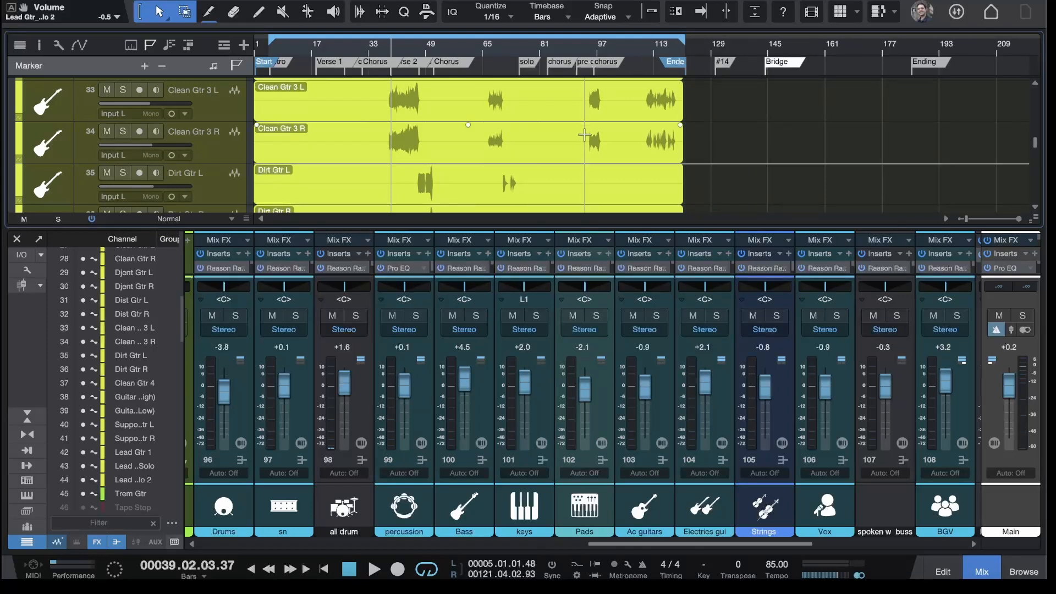
scroll(491, 57, up, 10)
scroll(490, 57, down, 4)
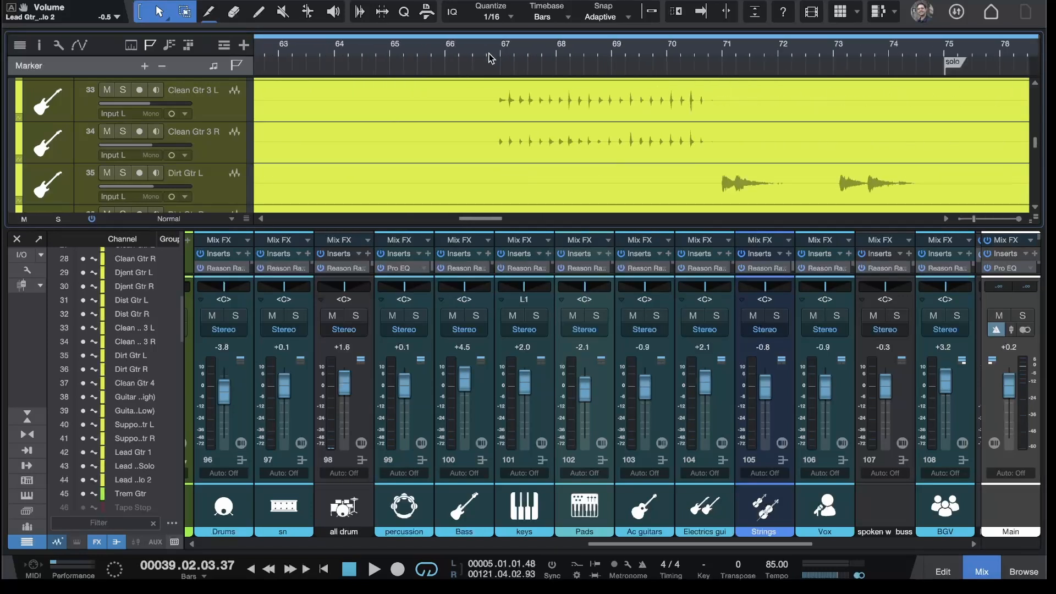
scroll(490, 57, down, 6)
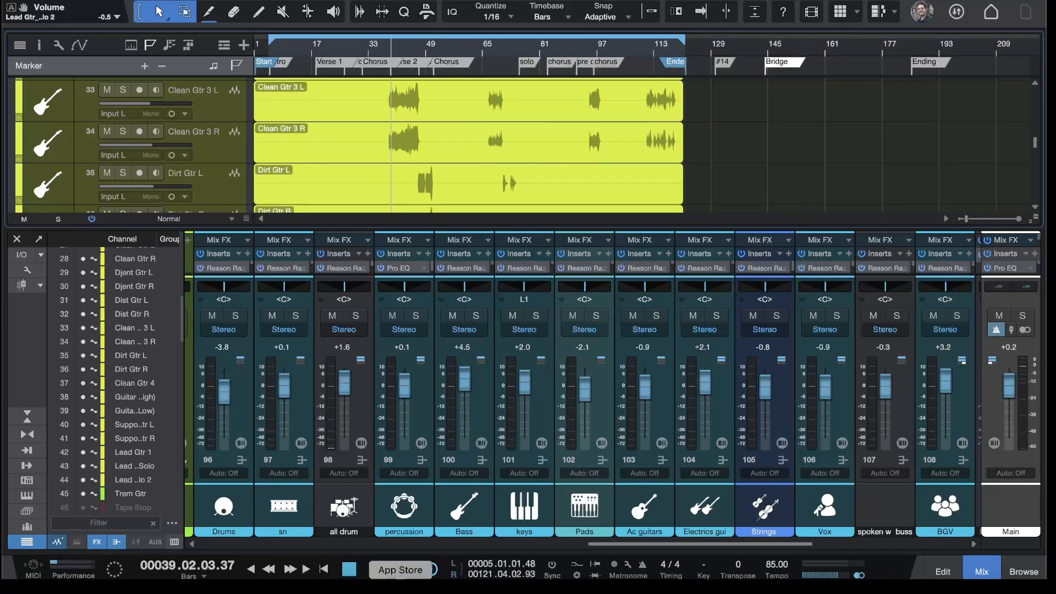
Step: Return to the song start and place the playback cursor just before the Intro at bar 5
click(350, 570)
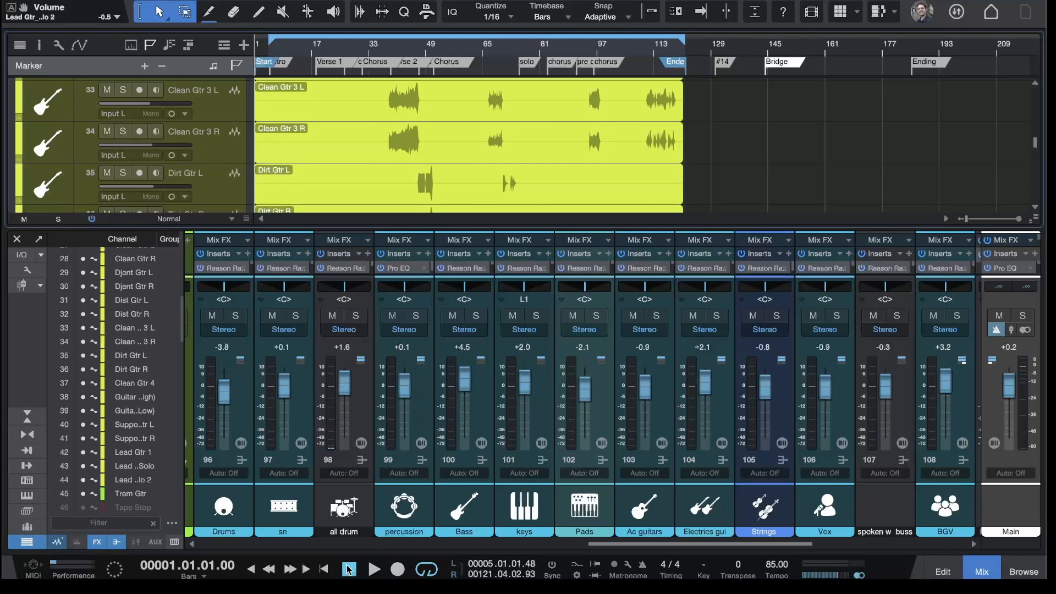
click(271, 54)
click(268, 52)
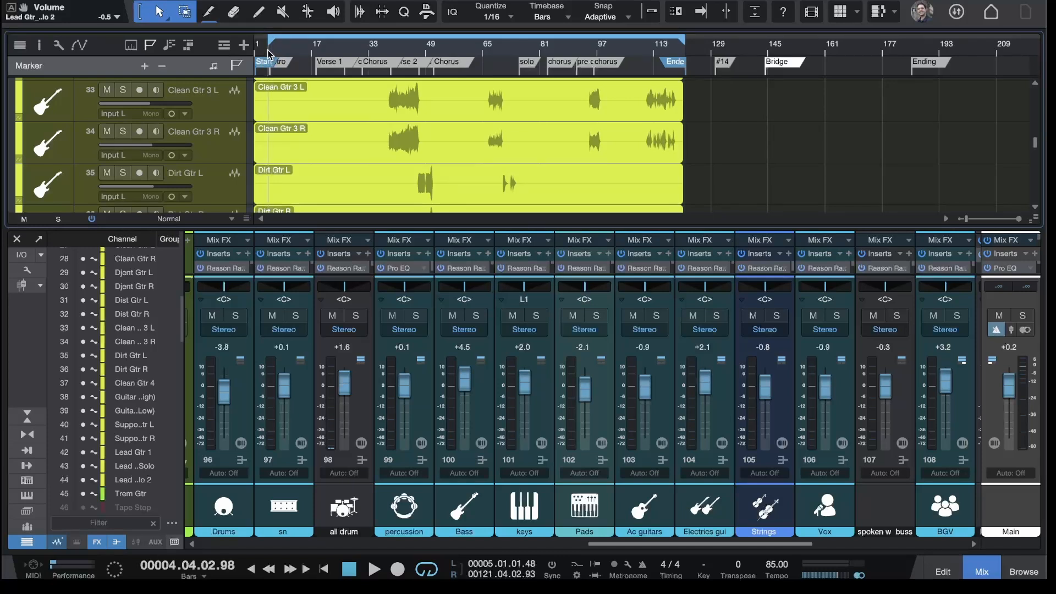
Step: Place the playback cursor just before the Intro and look over the mixer levels from the acoustic guitars to the buses
click(349, 570)
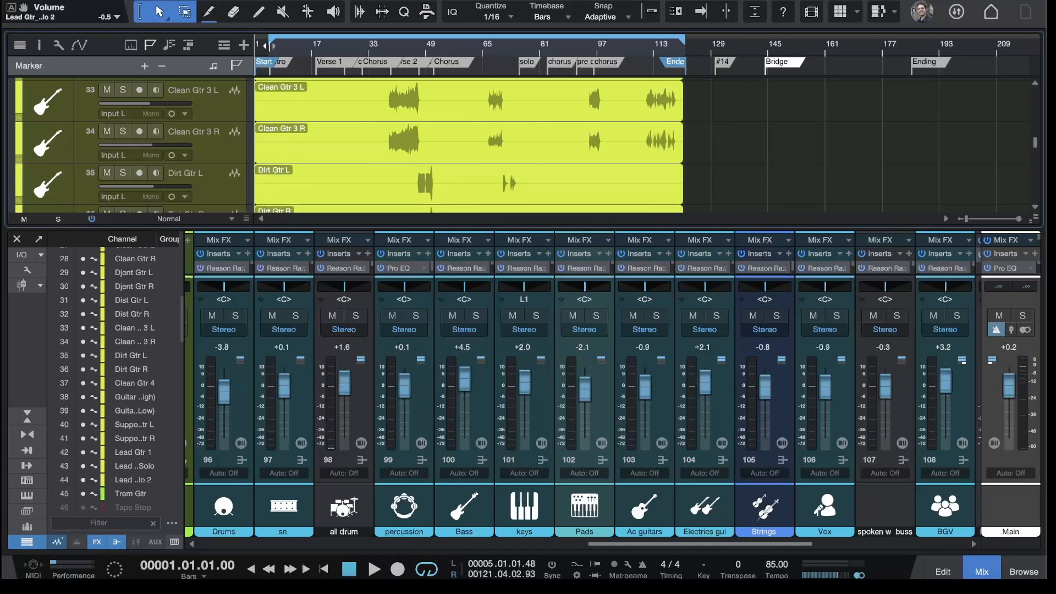
click(268, 49)
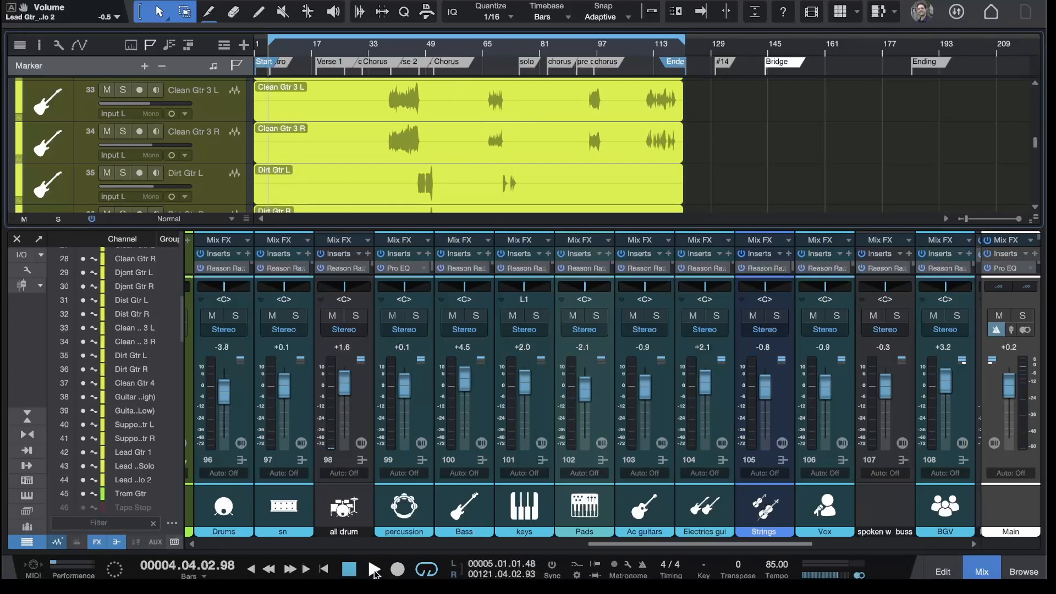
scroll(533, 441, left, 4)
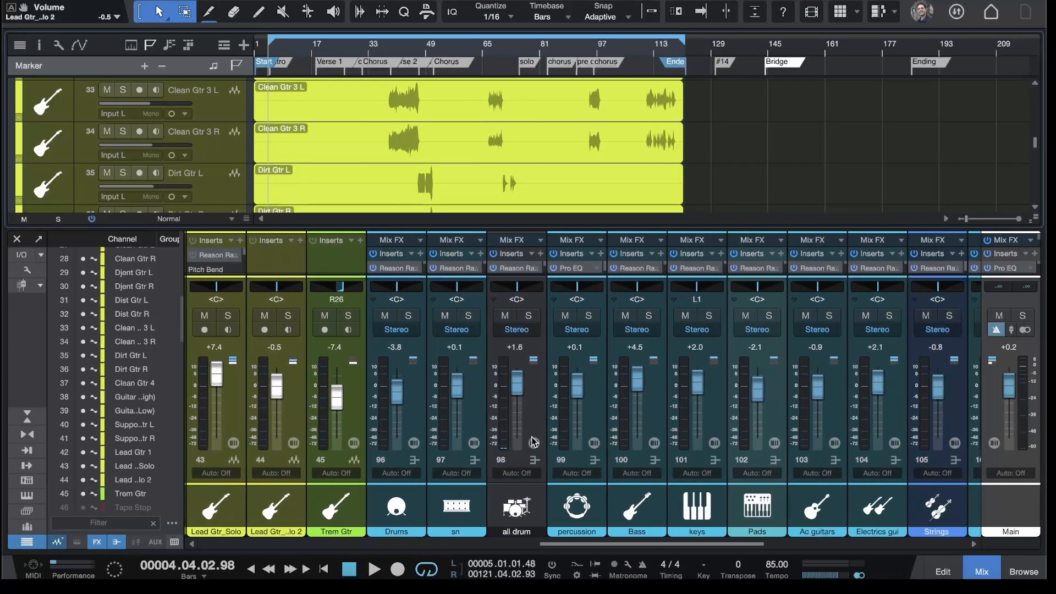
scroll(532, 442, right, 7)
scroll(529, 438, left, 10)
scroll(529, 439, left, 8)
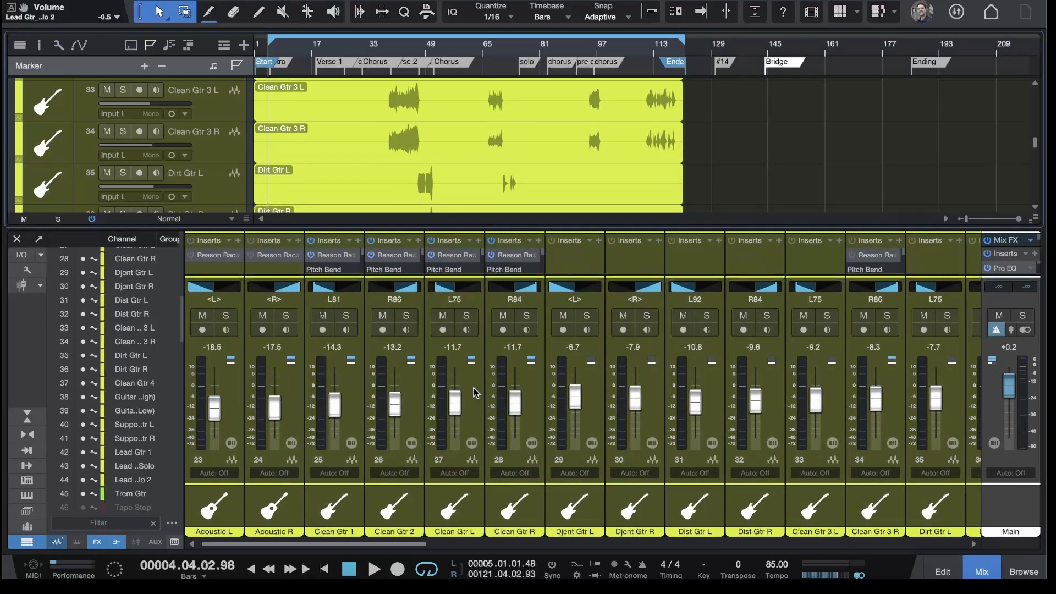
scroll(400, 443, right, 11)
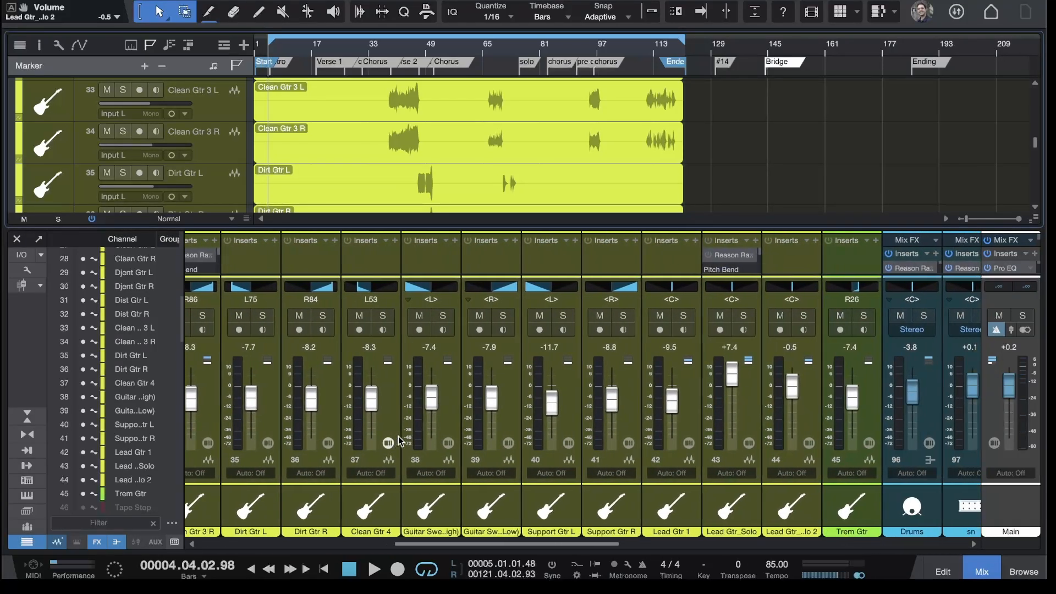
scroll(401, 441, left, 11)
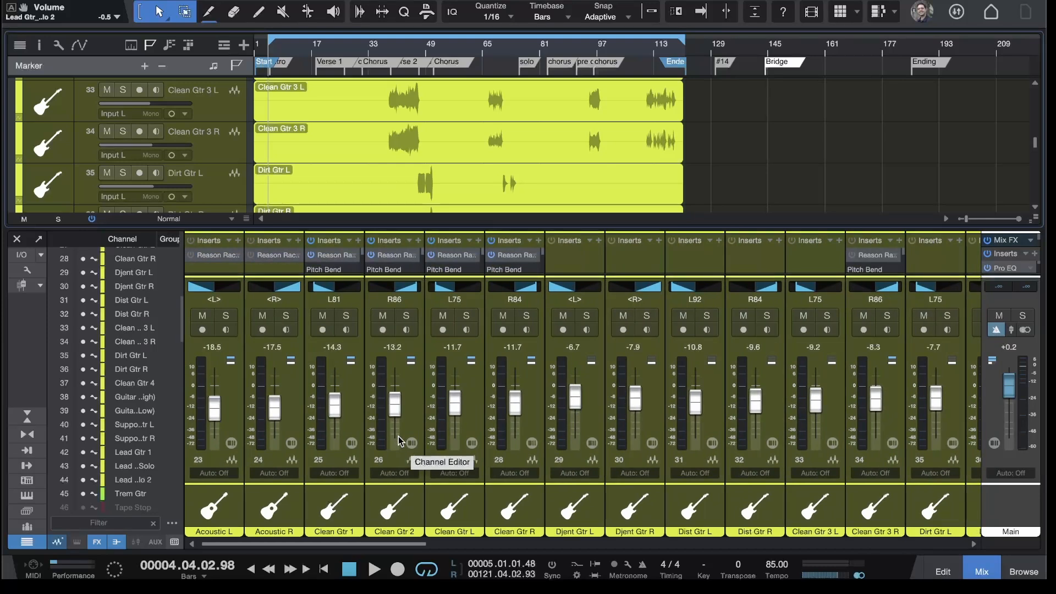
Step: Show all audio track channels in the mixer and check them from the drums through the guitars to the piano, synth and pad channels
click(58, 542)
click(58, 543)
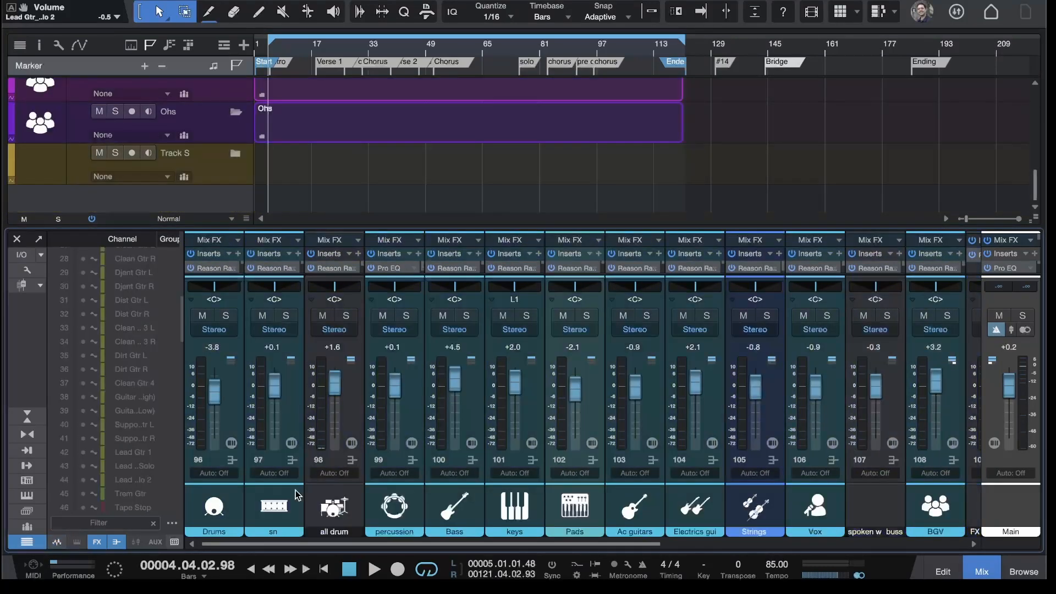
click(58, 542)
scroll(375, 460, right, 4)
scroll(374, 459, right, 15)
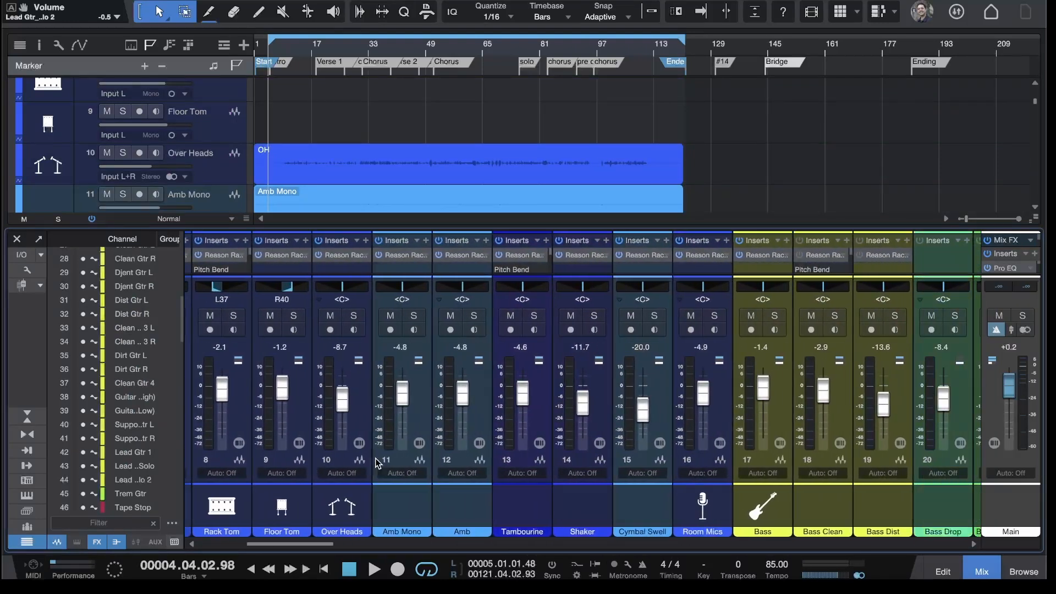
scroll(376, 462, right, 18)
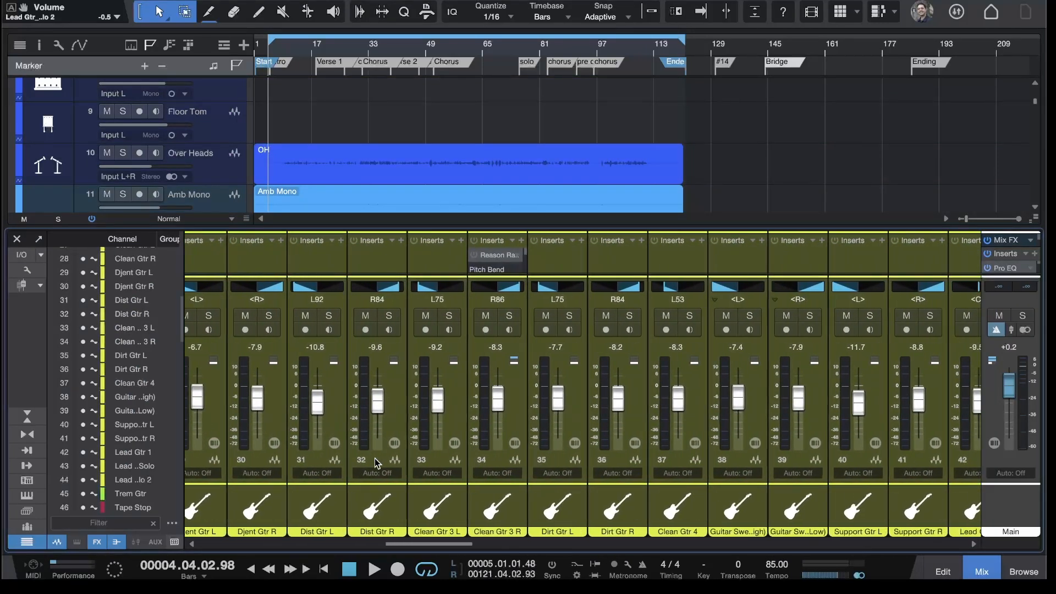
scroll(375, 461, right, 8)
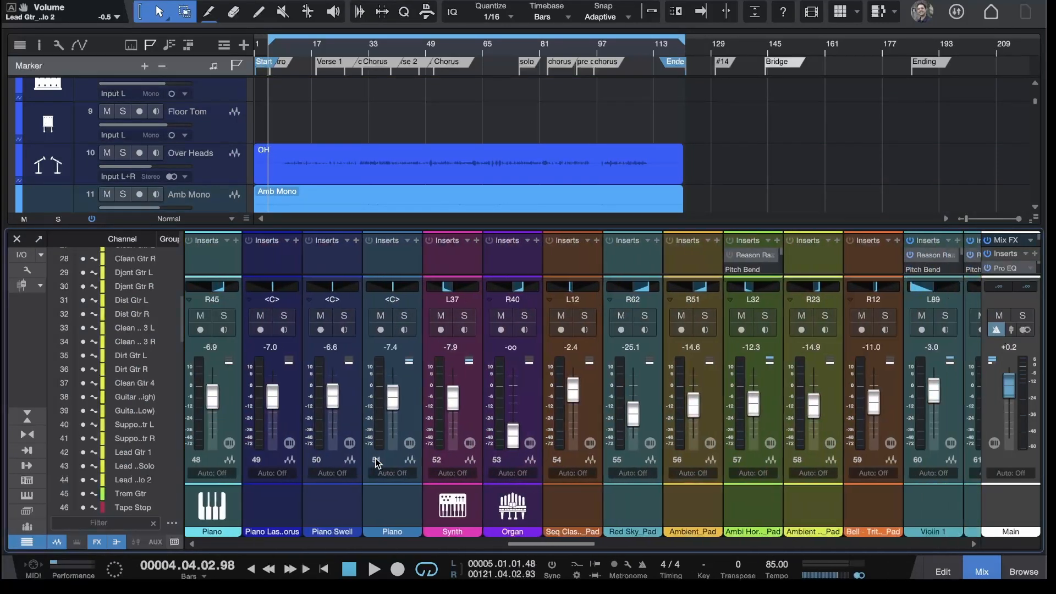
scroll(376, 464, left, 1)
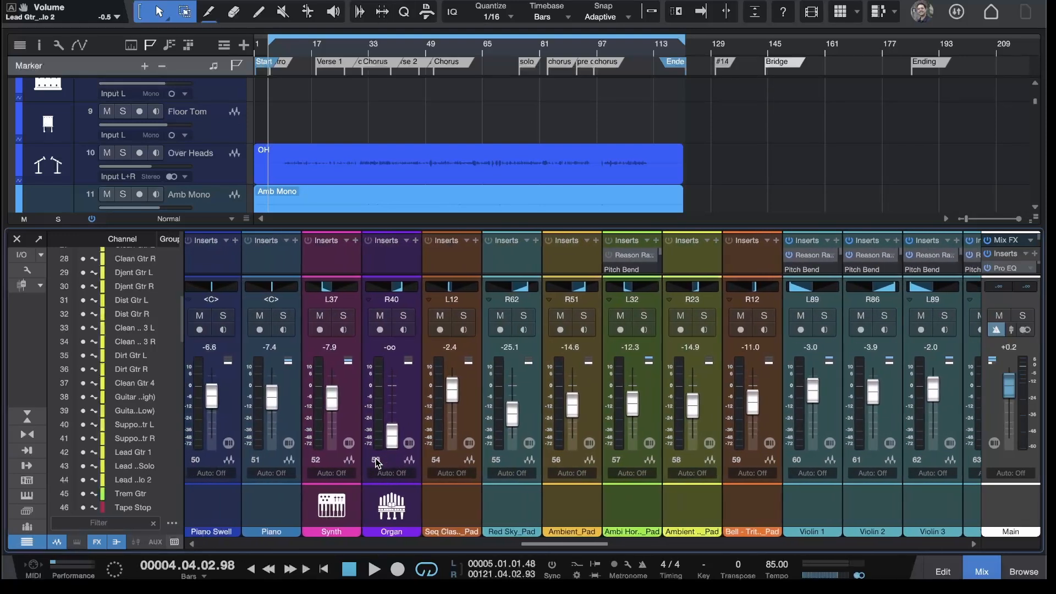
scroll(376, 463, right, 2)
scroll(375, 463, left, 3)
scroll(376, 463, left, 1)
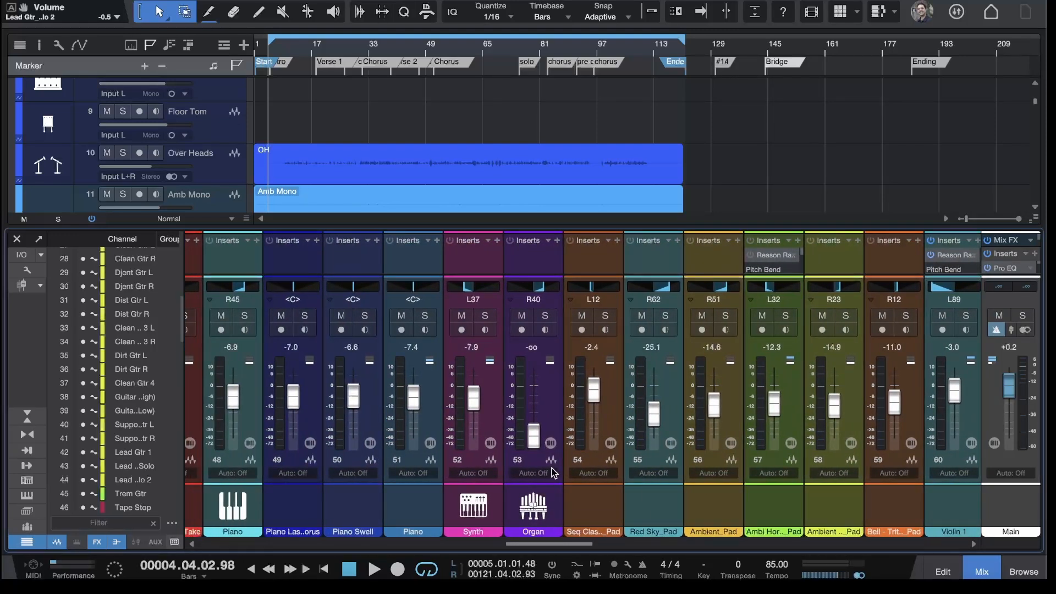
Step: Turn the Synth channel and the Piano channel 48 all the way down to -∞
click(491, 412)
drag(473, 397, 475, 447)
scroll(517, 391, left, 3)
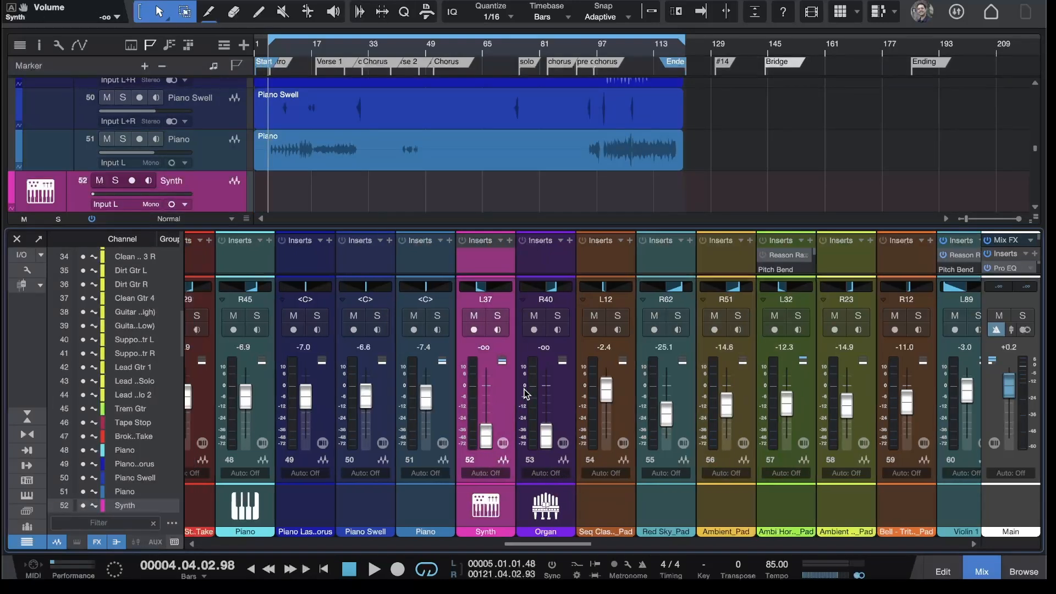
click(582, 400)
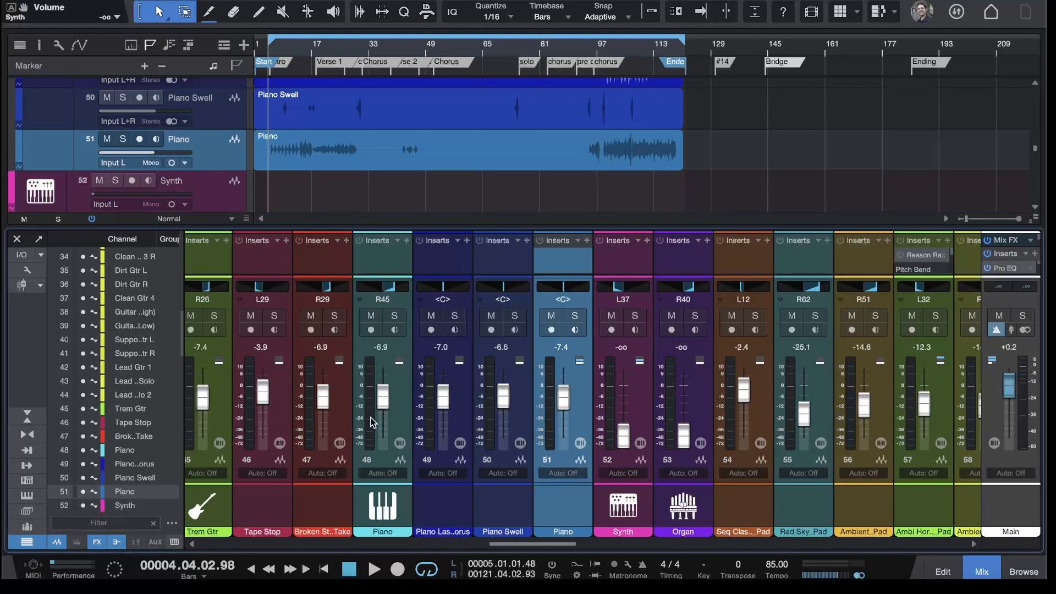
click(401, 405)
scroll(402, 406, left, 1)
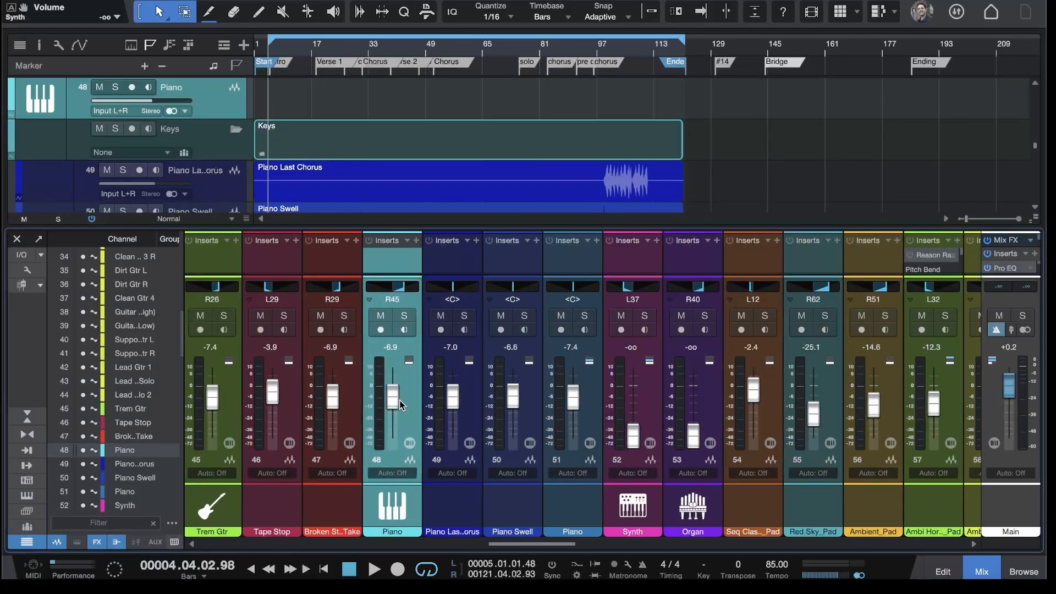
drag(393, 398, 392, 440)
Step: Play from about bar 66, lower the Broken String Original Take channel to -9.5 dB, and briefly check it soloed
scroll(398, 419, left, 3)
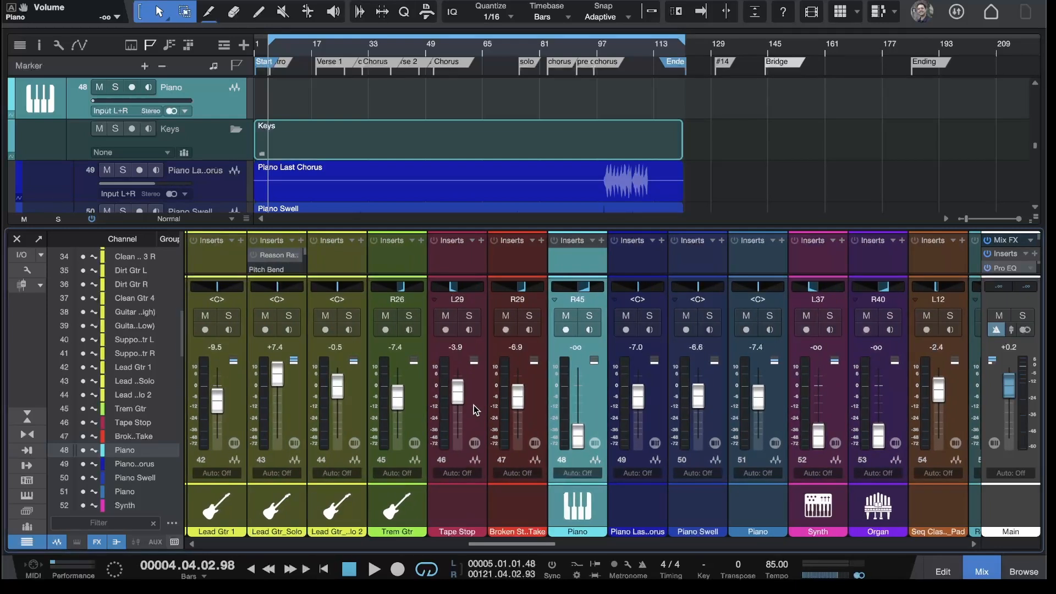
click(476, 410)
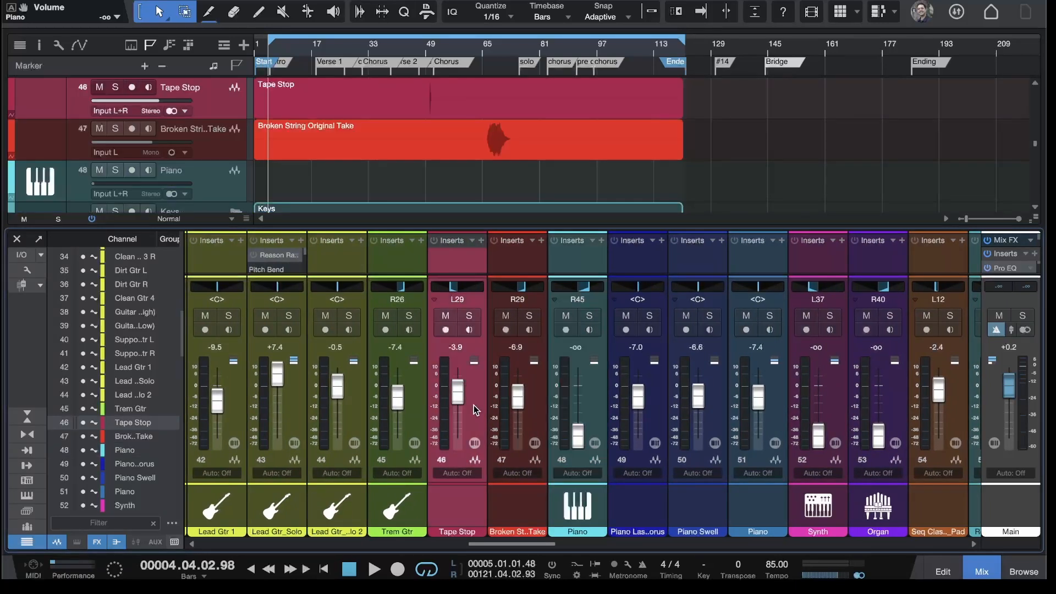
scroll(474, 407, left, 4)
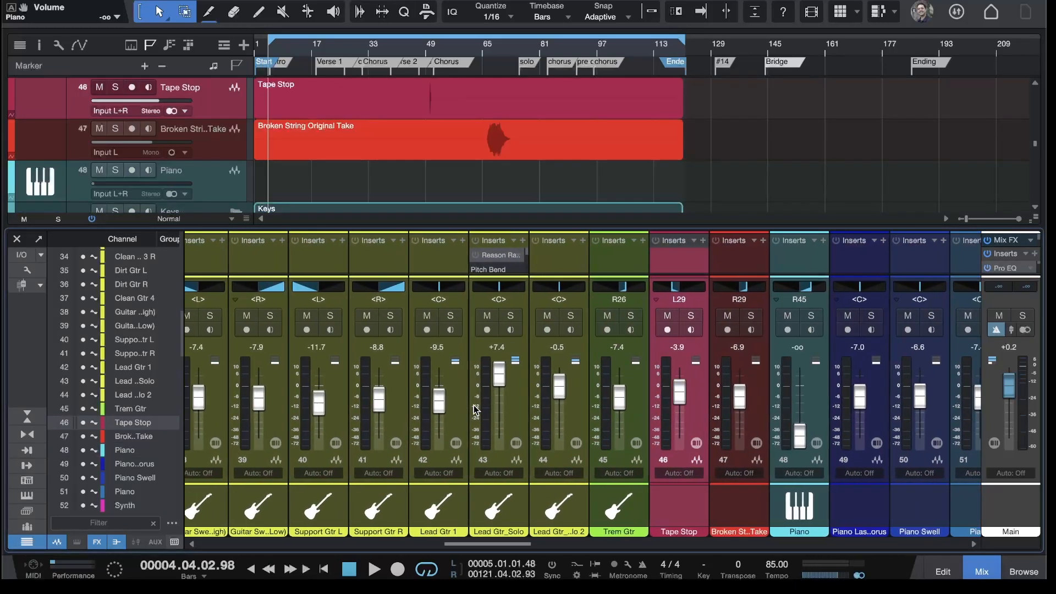
click(486, 54)
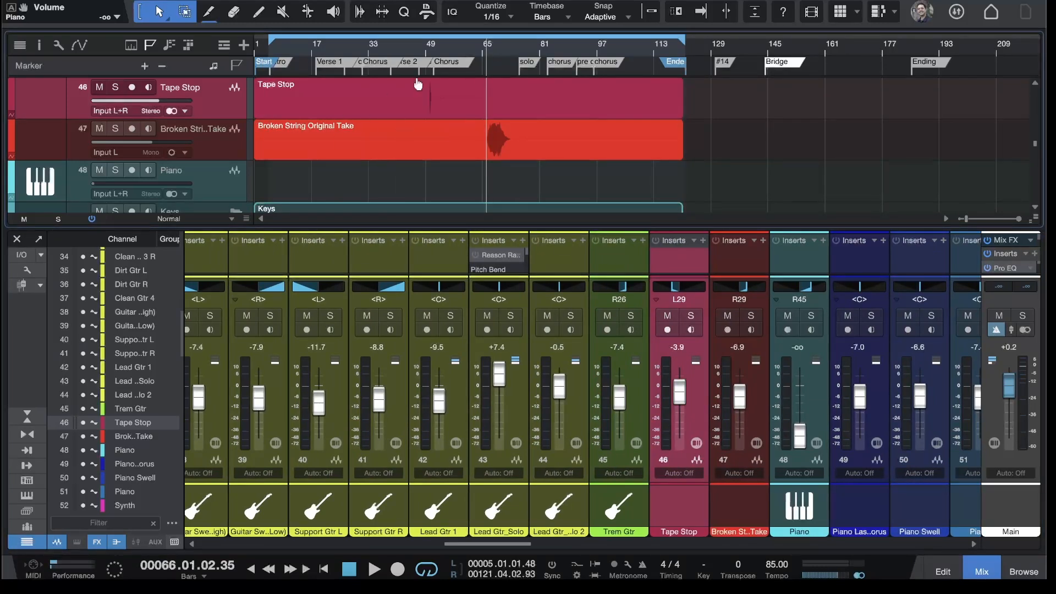
key(space)
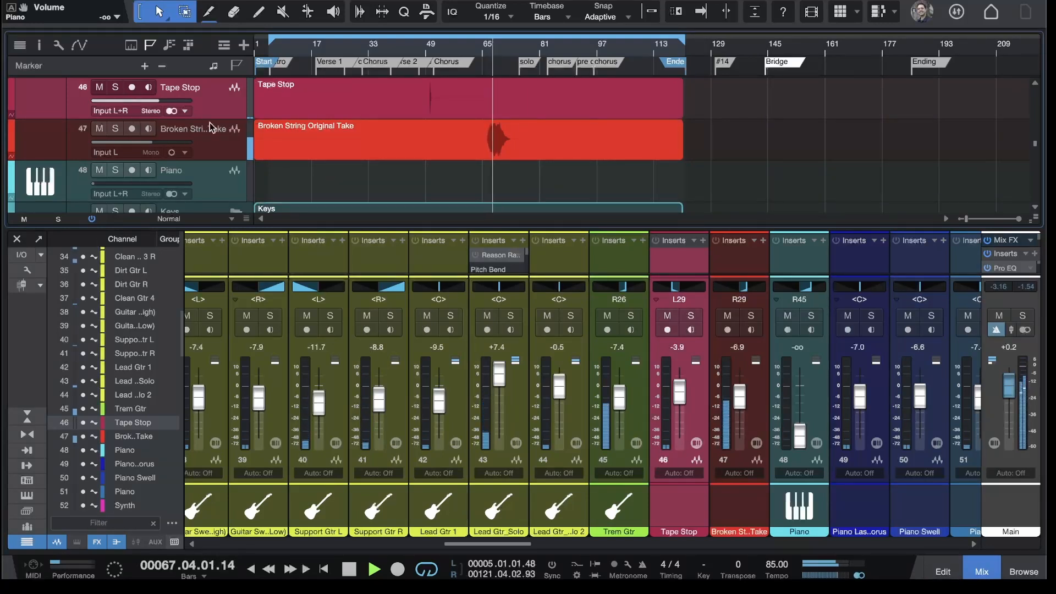
click(224, 146)
drag(739, 401, 739, 404)
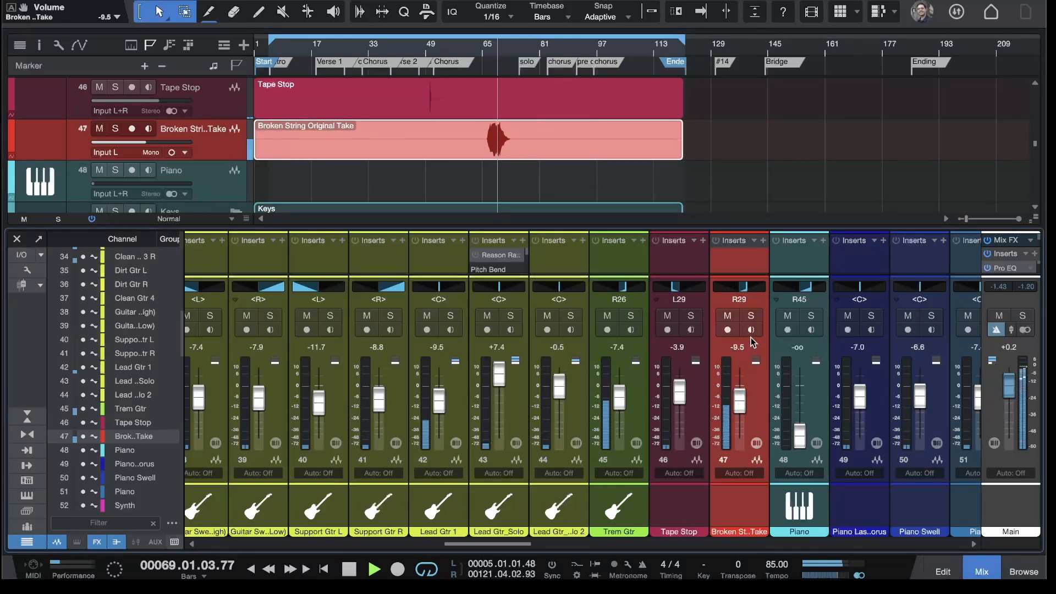
click(751, 317)
click(751, 318)
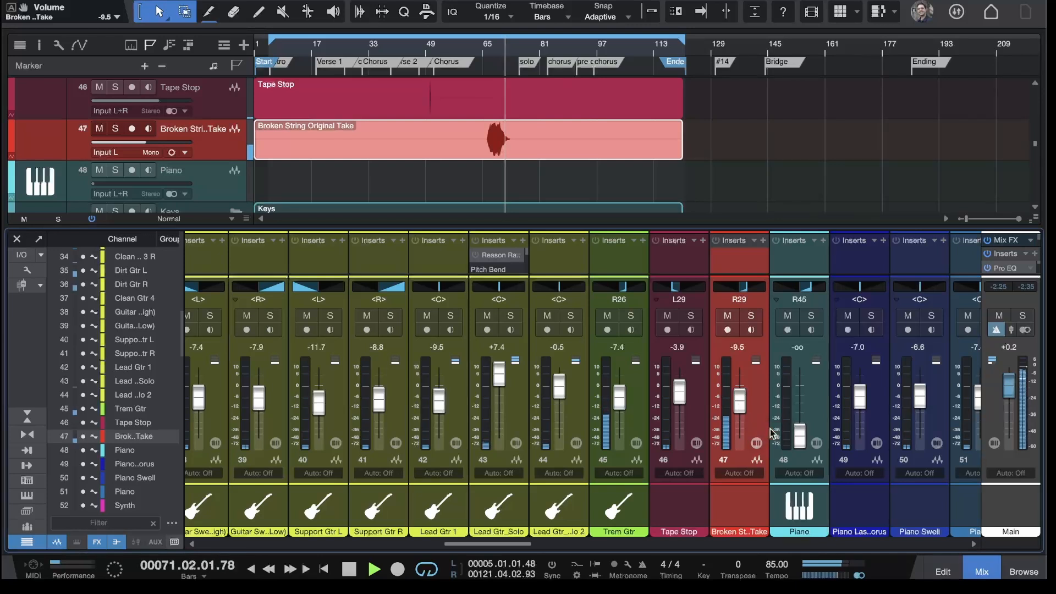
Step: Listen to the Tape Stop effect in the full mix from about bar 48 into the second Chorus
click(423, 49)
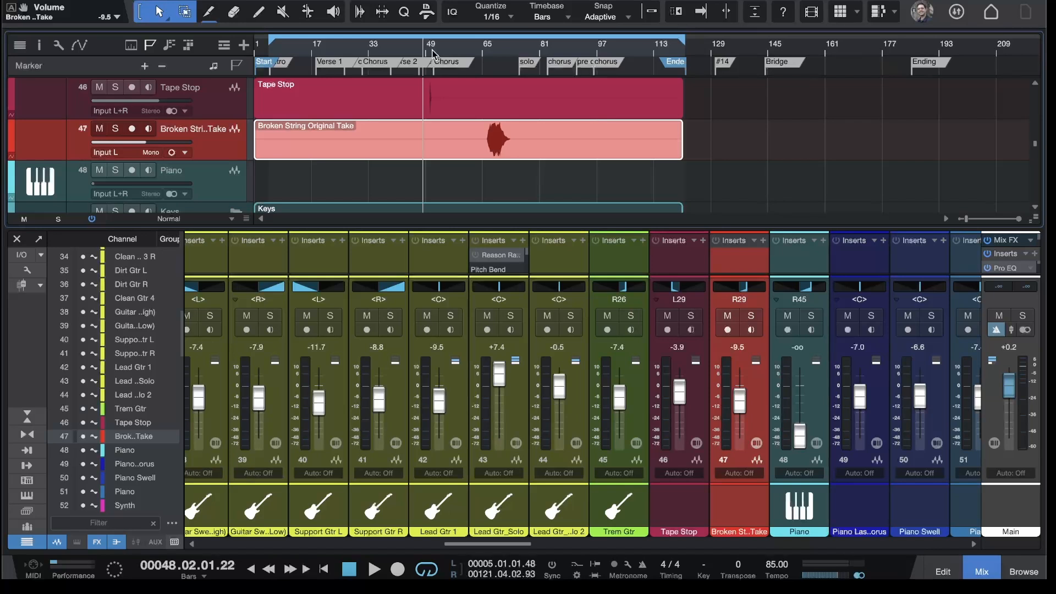
key(space)
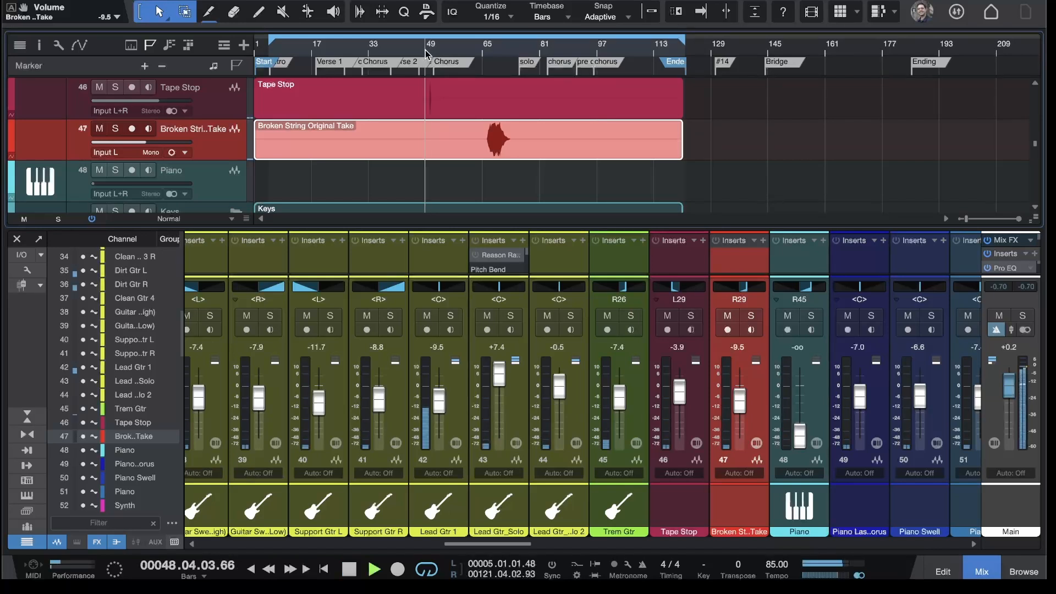
click(698, 410)
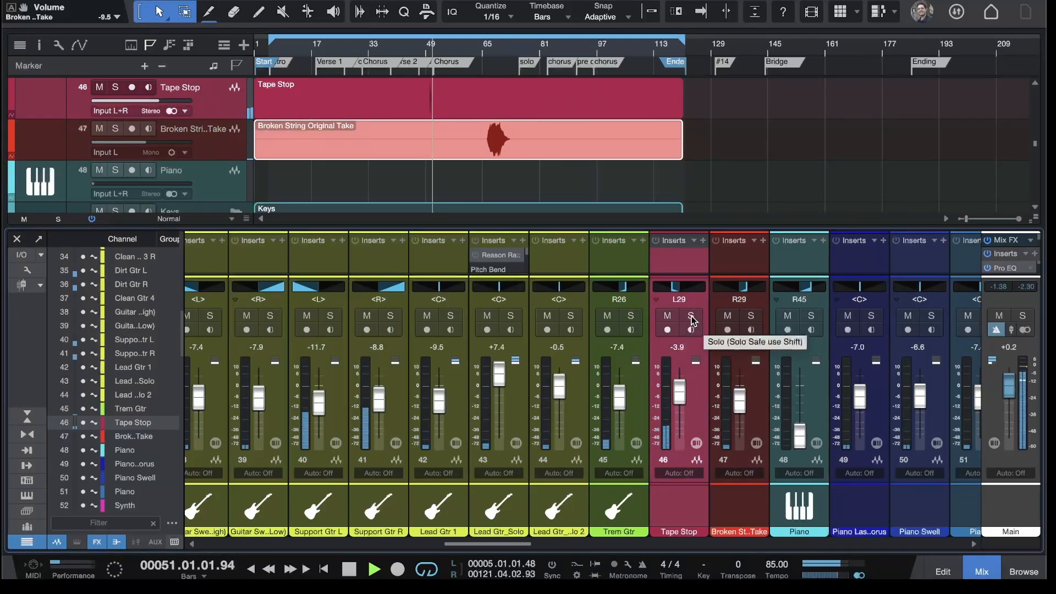
key(space)
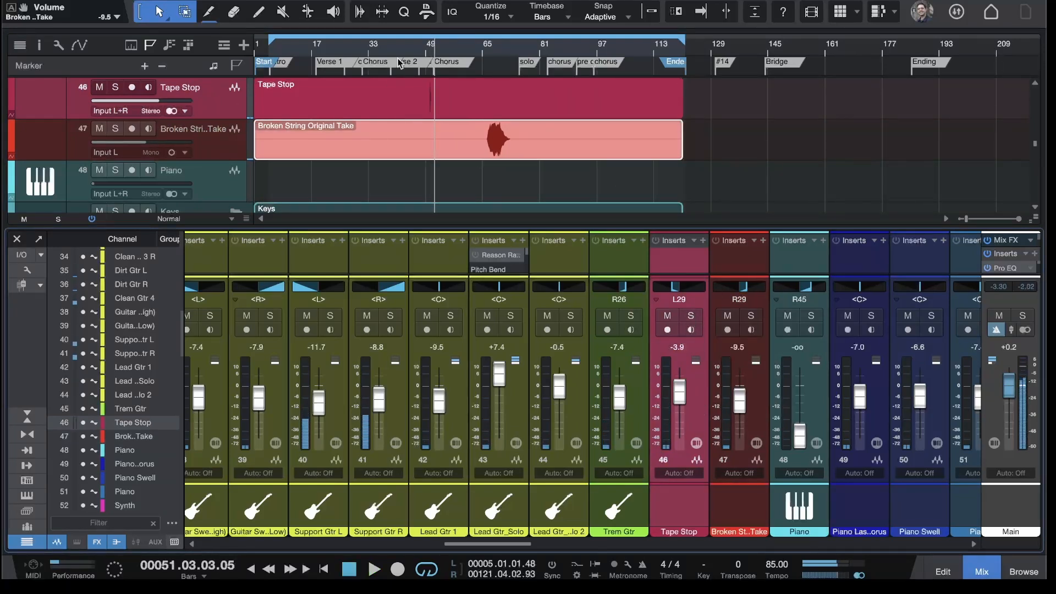
Step: Audition the Tape Stop channel in solo around bar 50, and clear the solo once it has played
drag(431, 54, 429, 83)
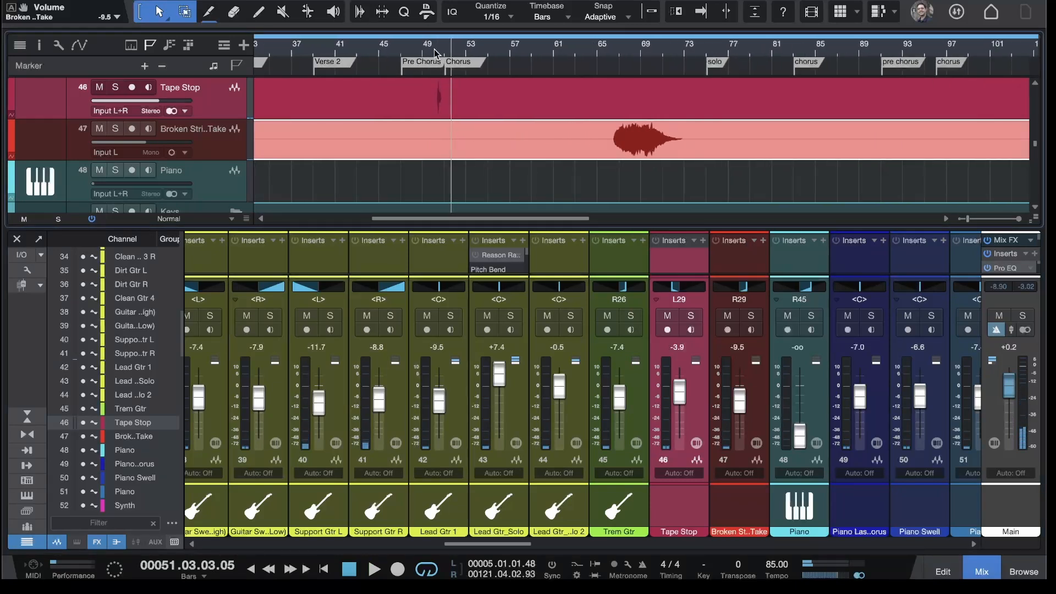
click(691, 315)
key(space)
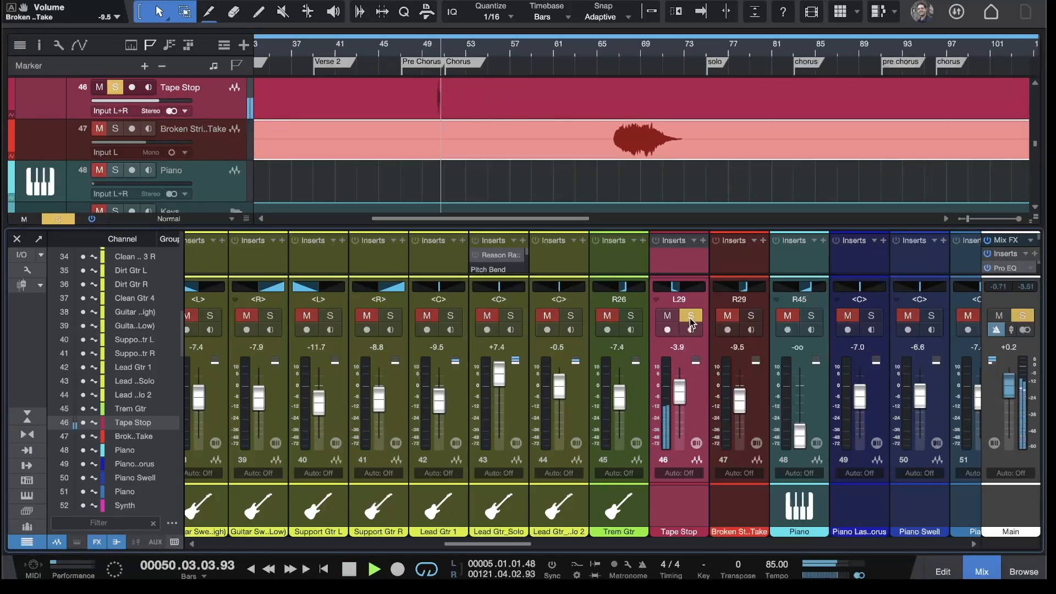
key(space)
click(691, 316)
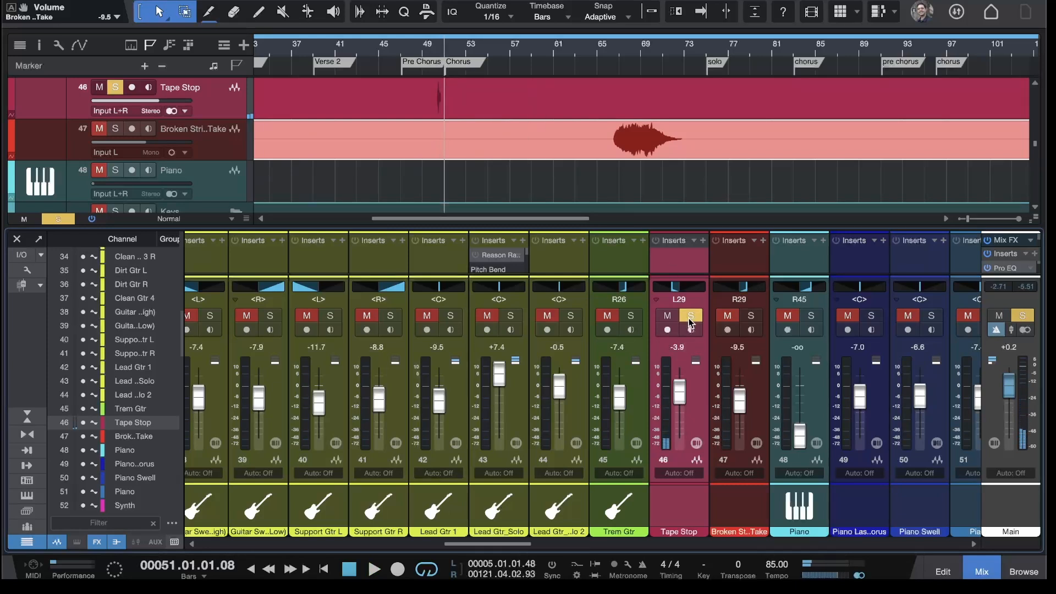
Step: Check the Trem Gtr track and the channels from the pads, strings and vocals across to the drum, bass and keys buses
scroll(438, 57, down, 3)
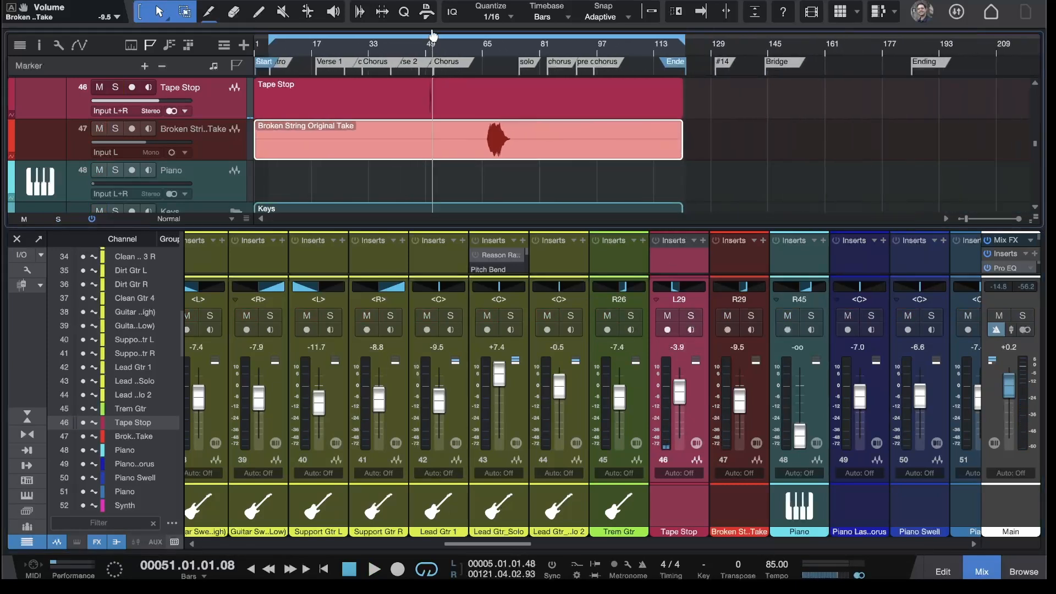
scroll(432, 147, up, 3)
scroll(433, 147, down, 1)
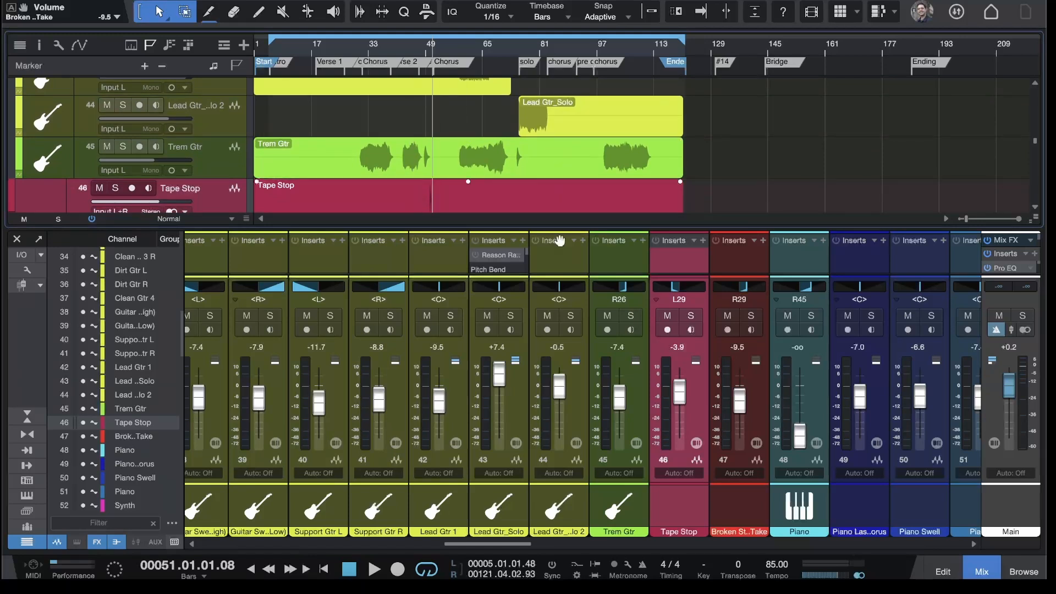
click(628, 407)
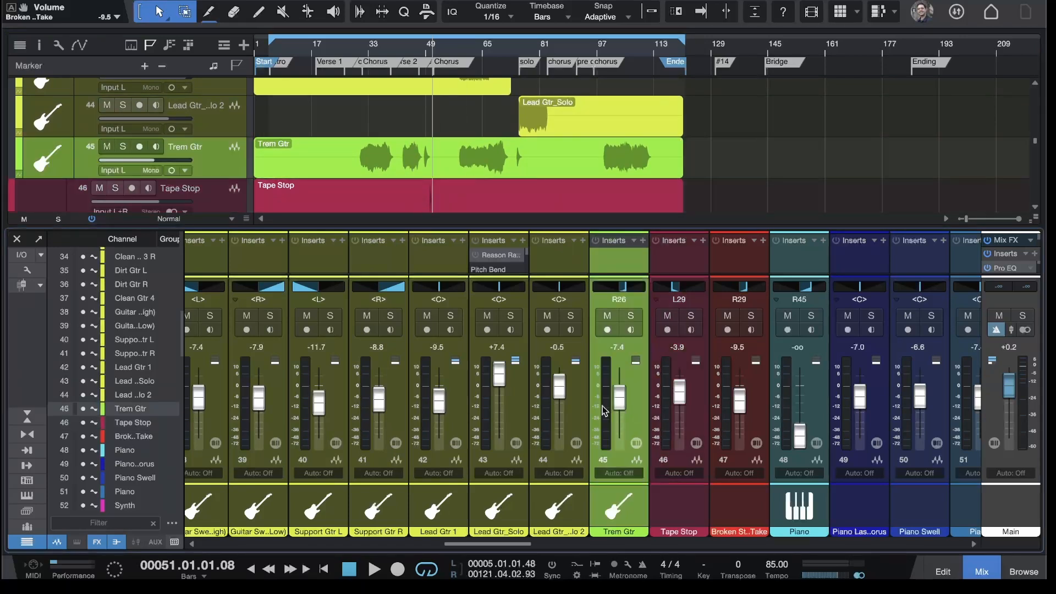
scroll(604, 410, right, 4)
scroll(604, 410, right, 15)
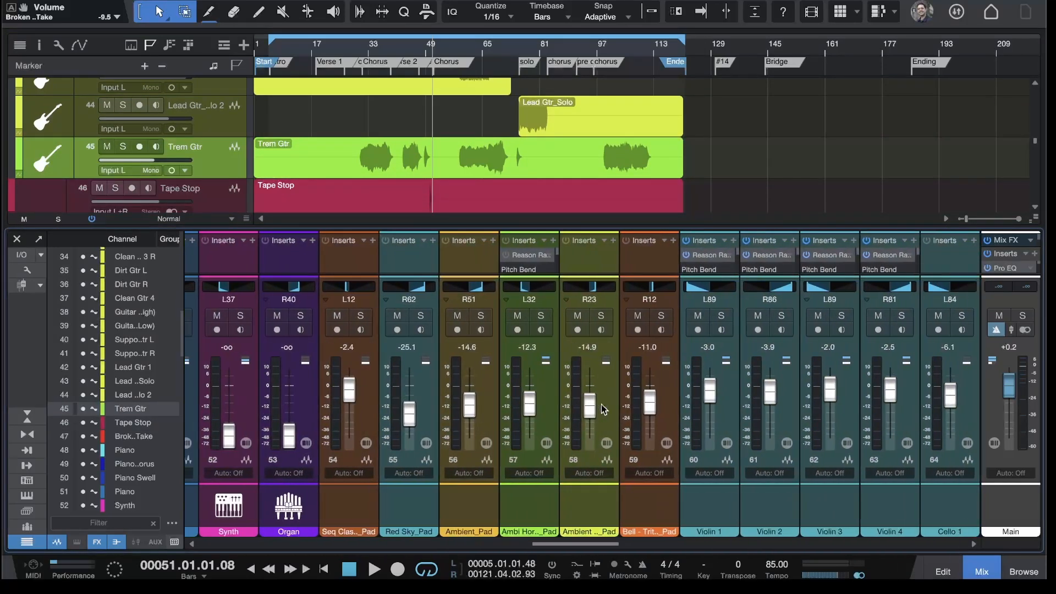
scroll(604, 410, right, 16)
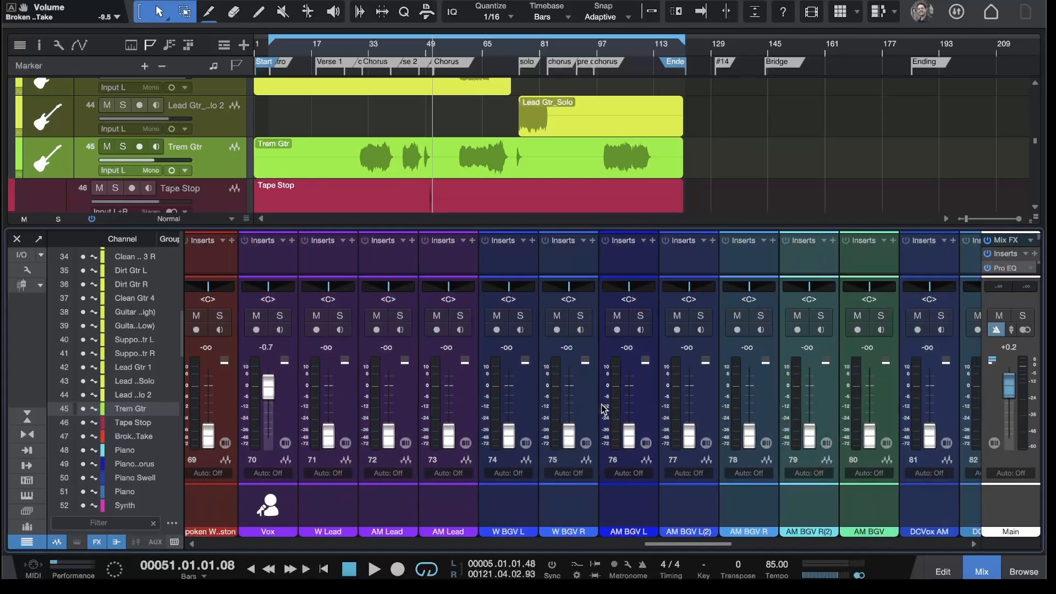
scroll(604, 410, right, 20)
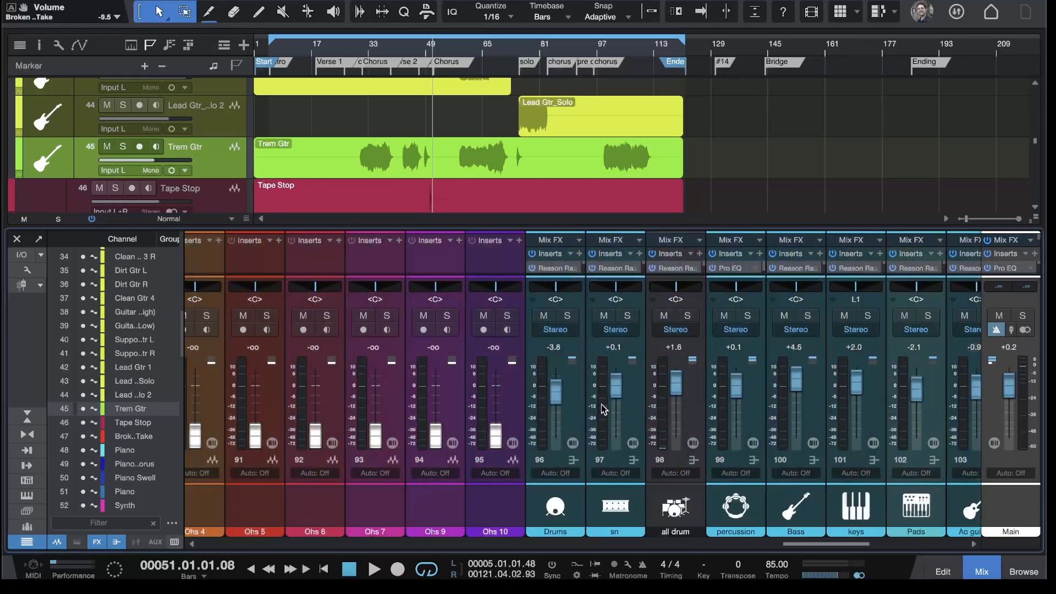
Step: Go back to the first drum channels and play the song from the Intro at bar 5
scroll(604, 410, left, 20)
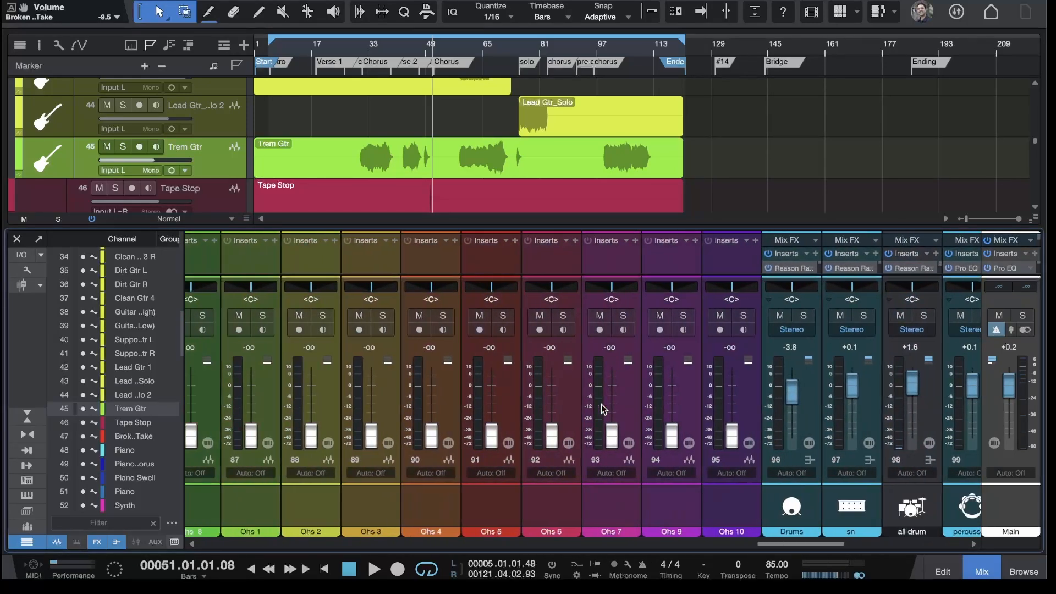
scroll(604, 410, left, 20)
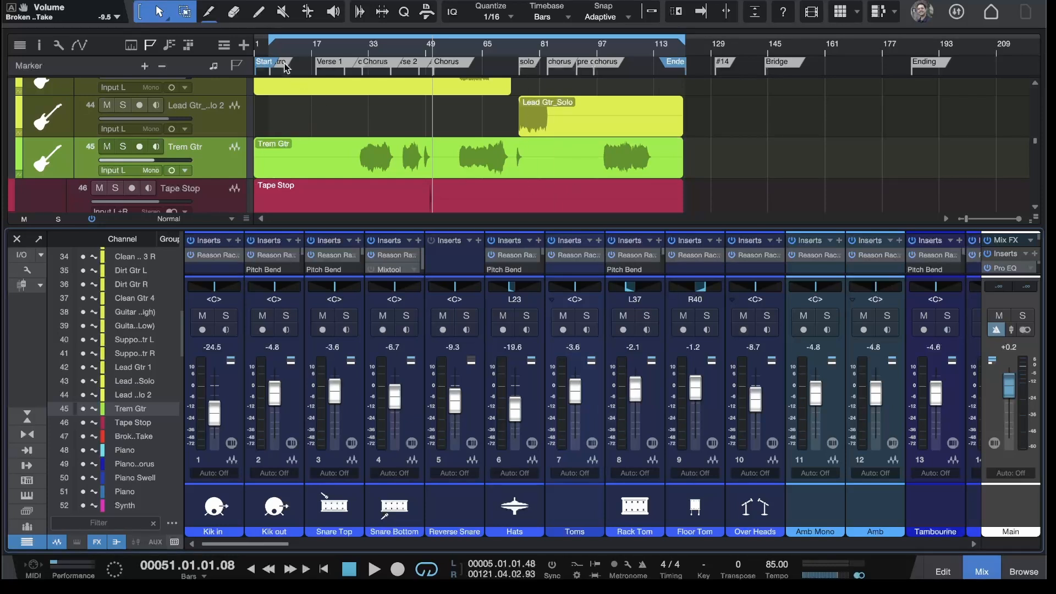
click(269, 50)
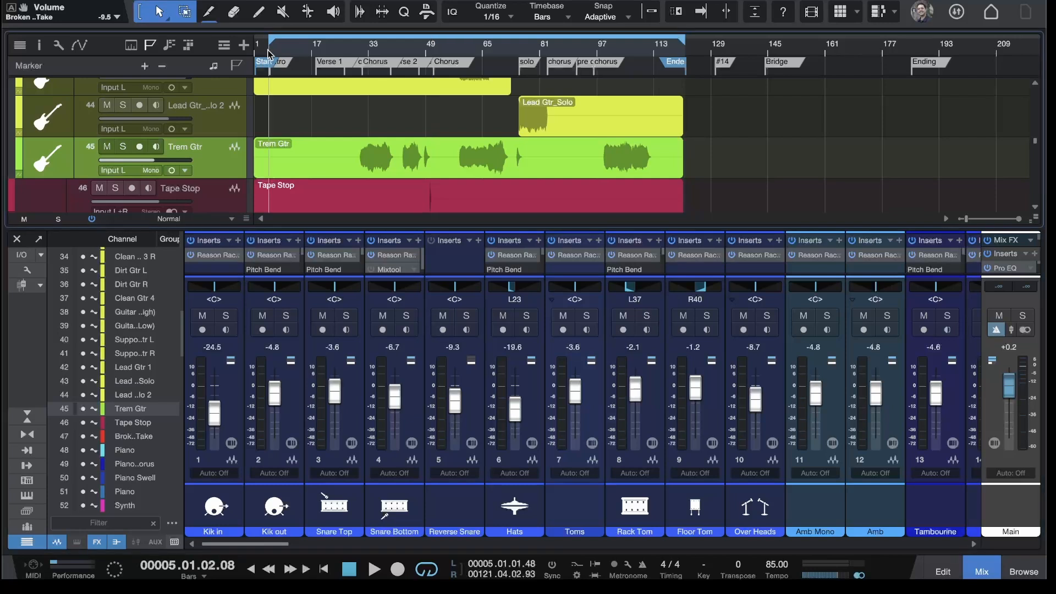
click(349, 570)
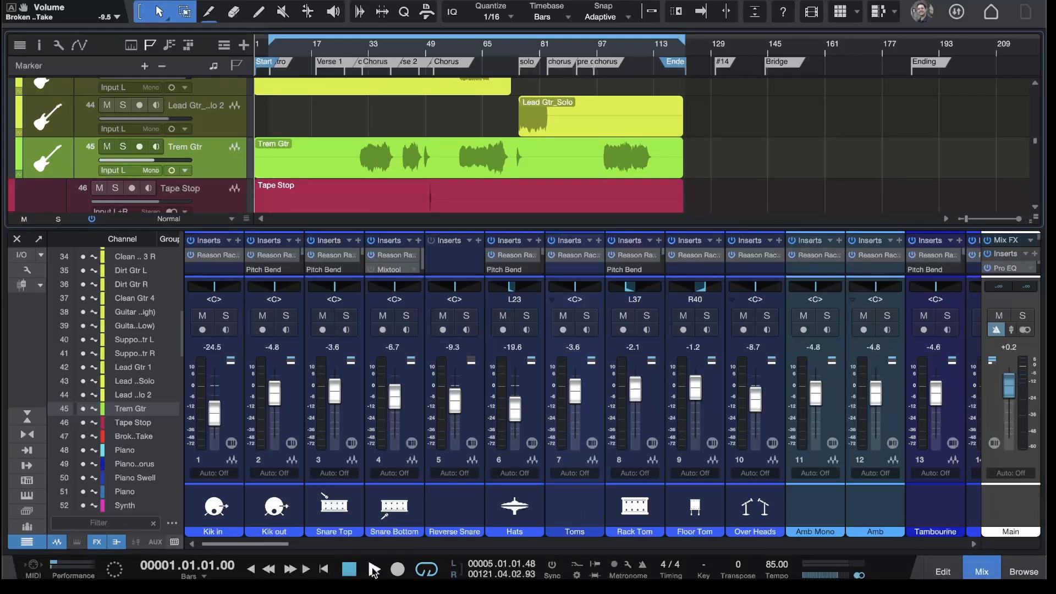
click(373, 570)
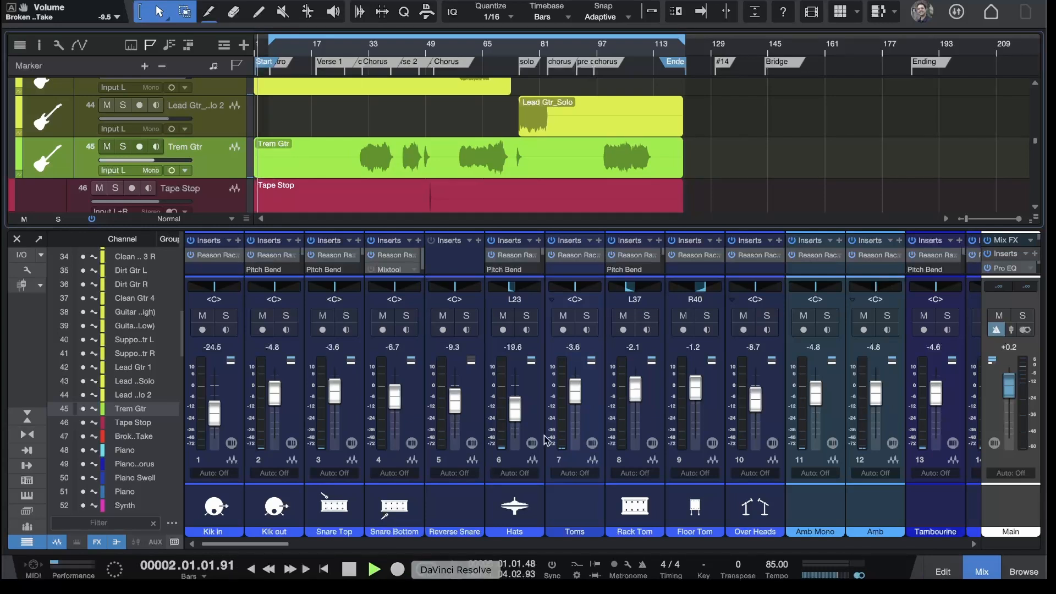
key(space)
click(269, 50)
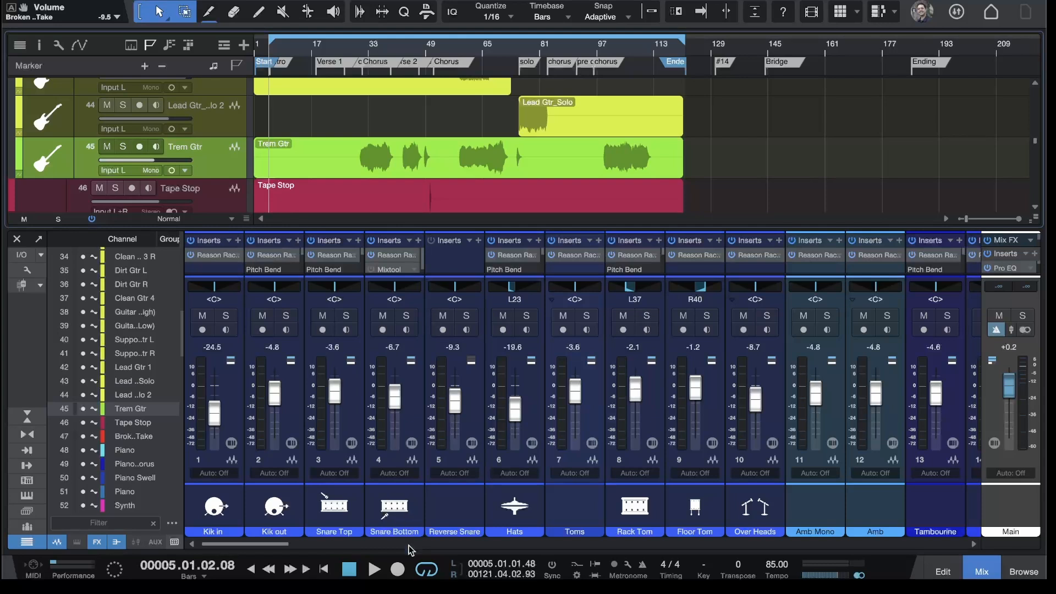
click(374, 570)
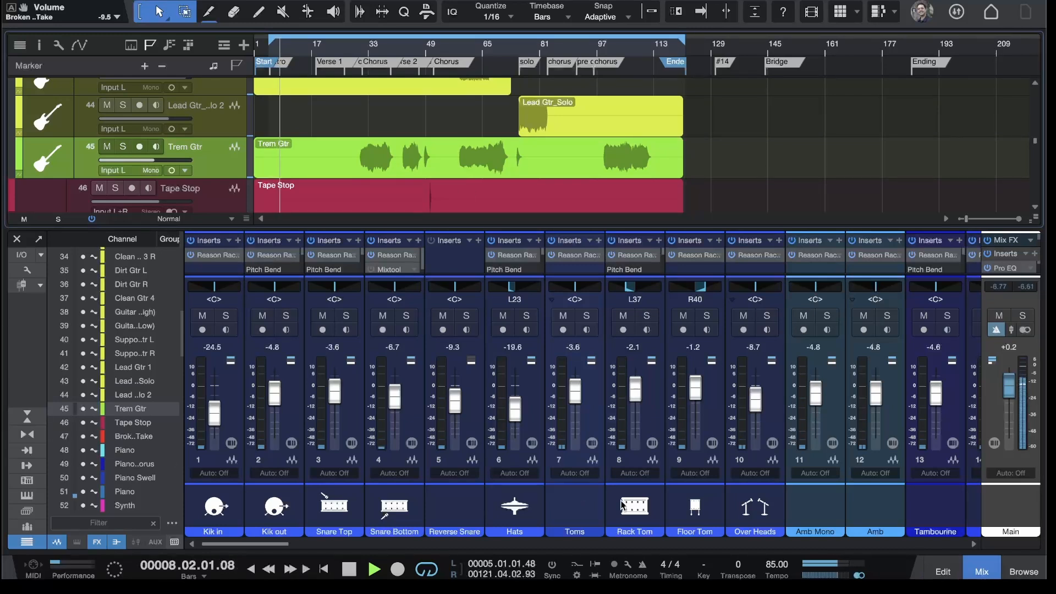
Step: Raise the all drum bus to +6.1 dB while the song plays
scroll(681, 432, right, 8)
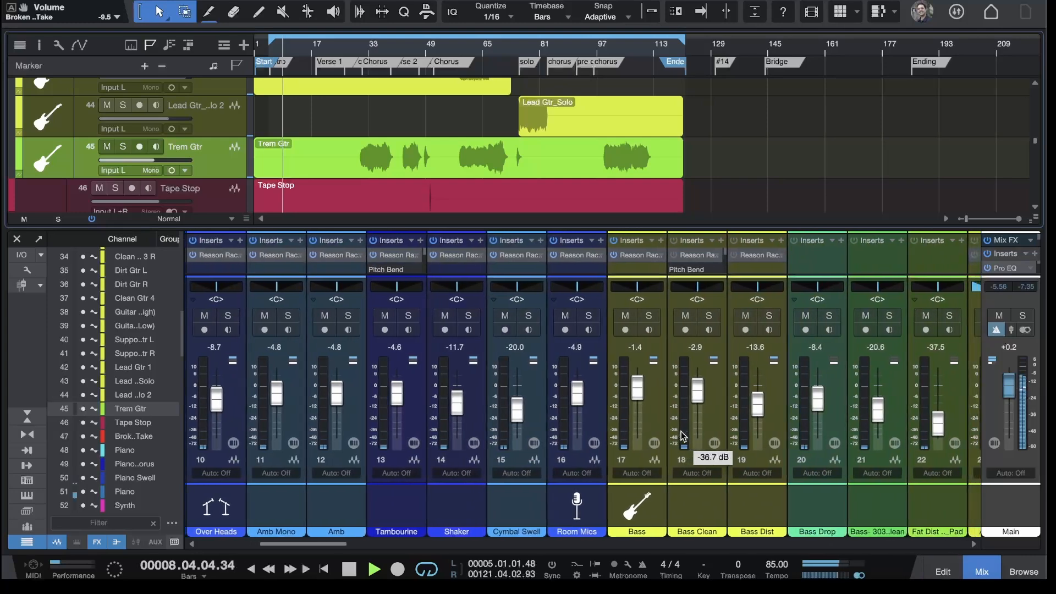
scroll(681, 431, right, 20)
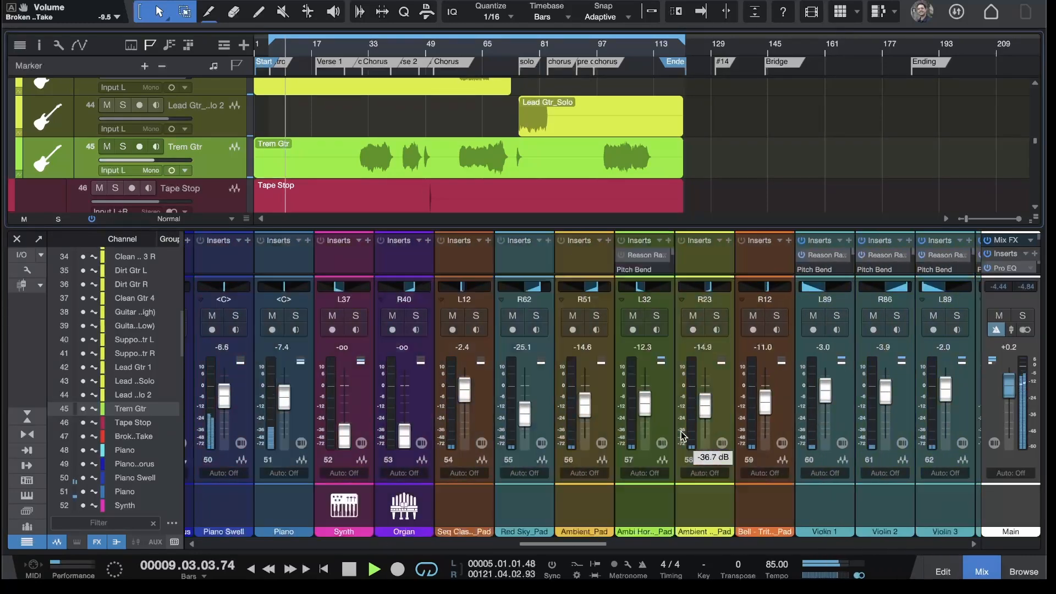
scroll(681, 431, right, 18)
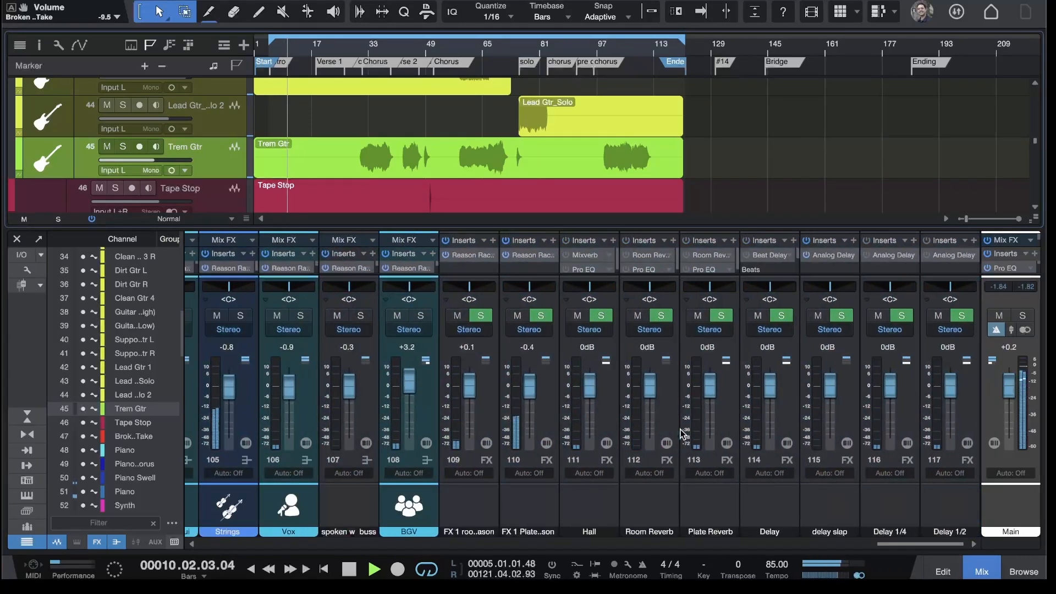
scroll(681, 432, left, 8)
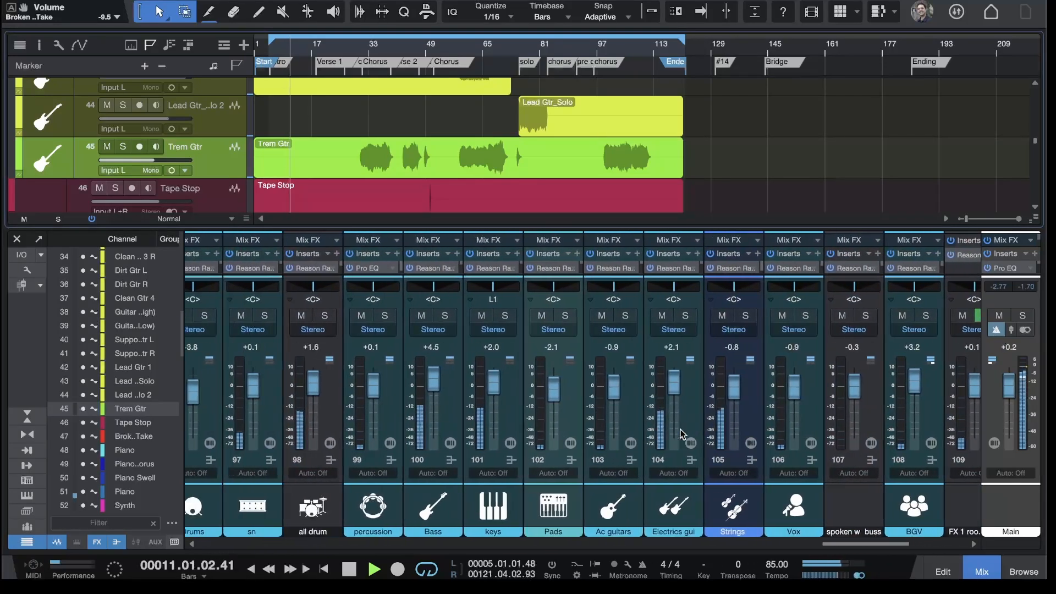
scroll(682, 434, left, 2)
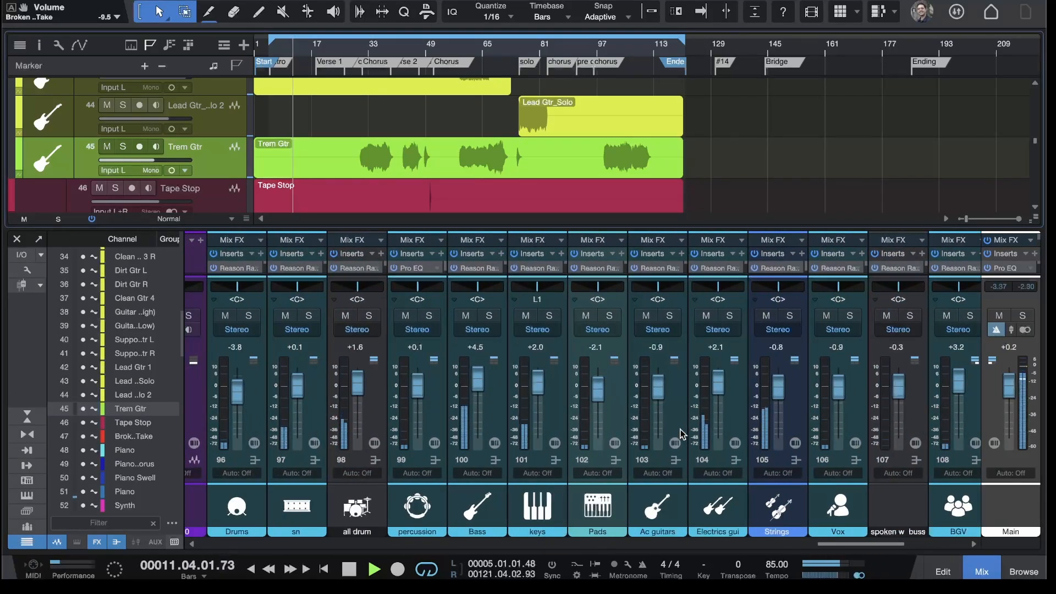
scroll(682, 434, right, 1)
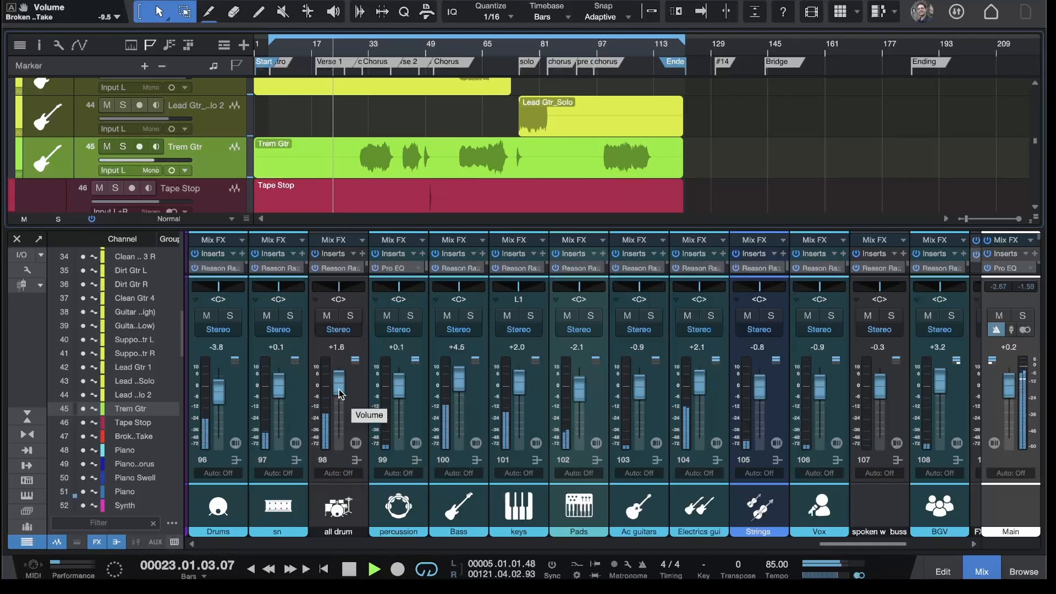
drag(339, 388, 339, 381)
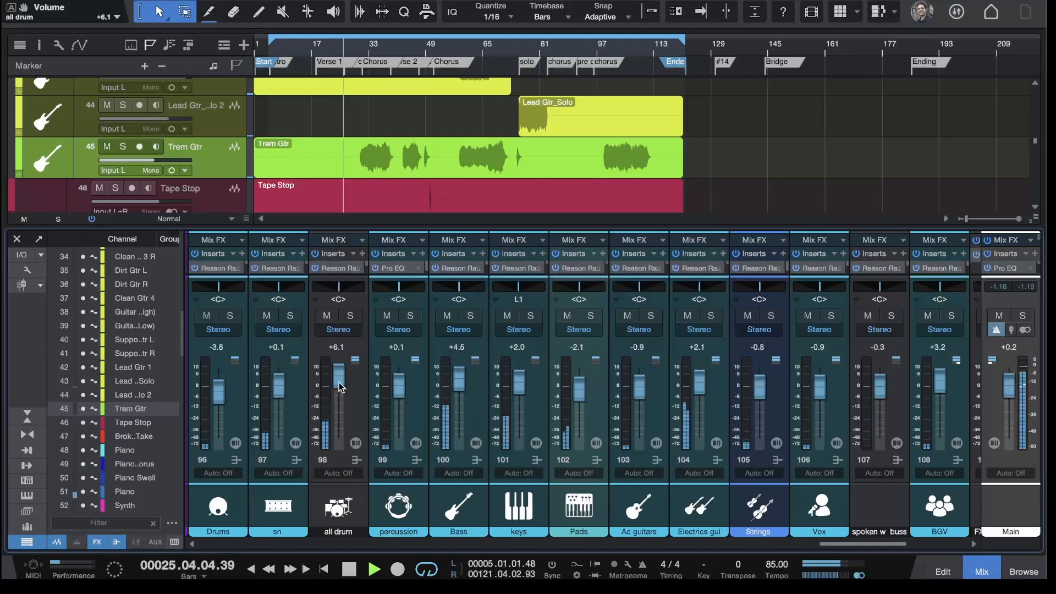
Step: With the all drum bus soloed, raise the Drums bus to -0.4 dB and the sn bus to +2.6 dB
click(351, 316)
drag(222, 407, 219, 394)
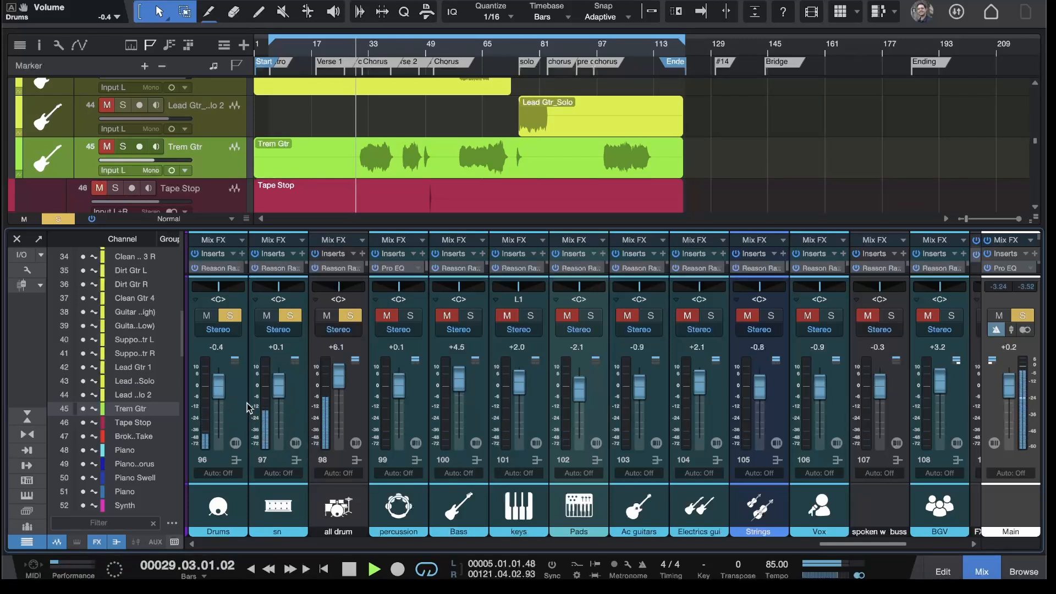
drag(275, 392, 275, 386)
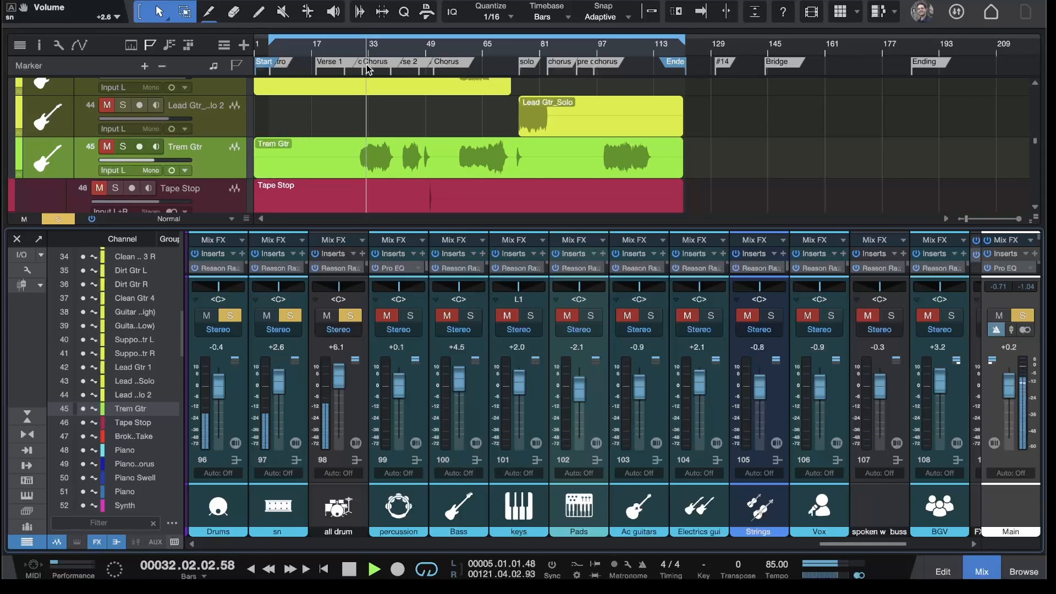
Step: Replay the full mix from about bar 28 with the drum solo cleared, stopping around bar 56
click(354, 50)
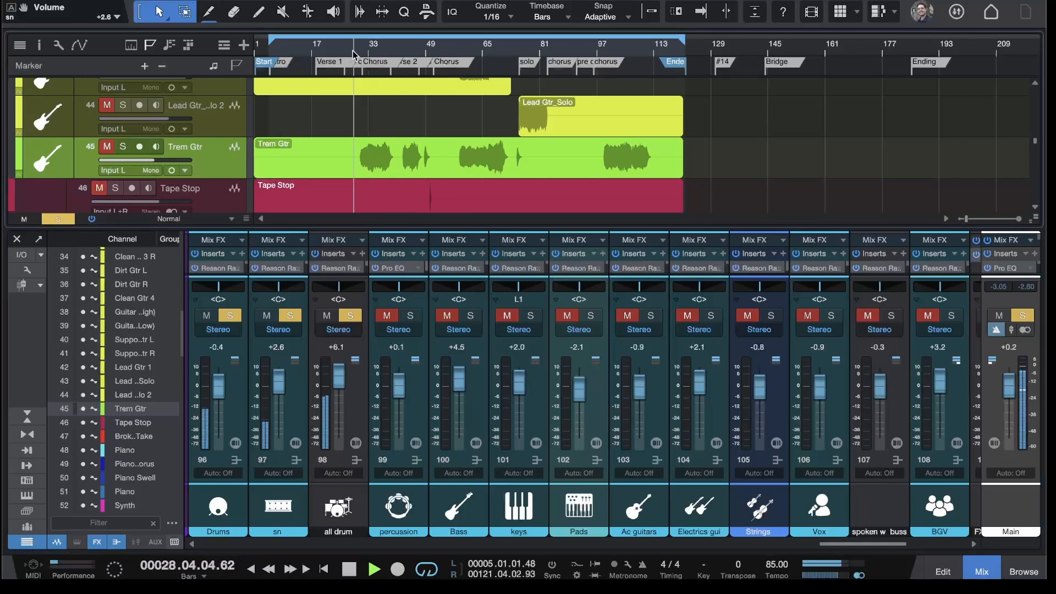
click(351, 318)
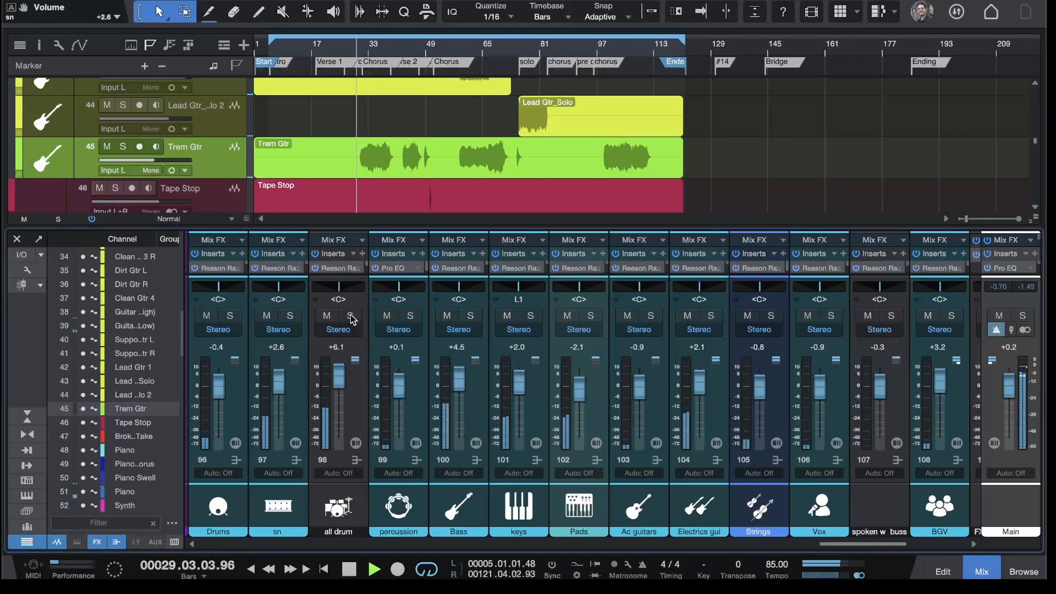
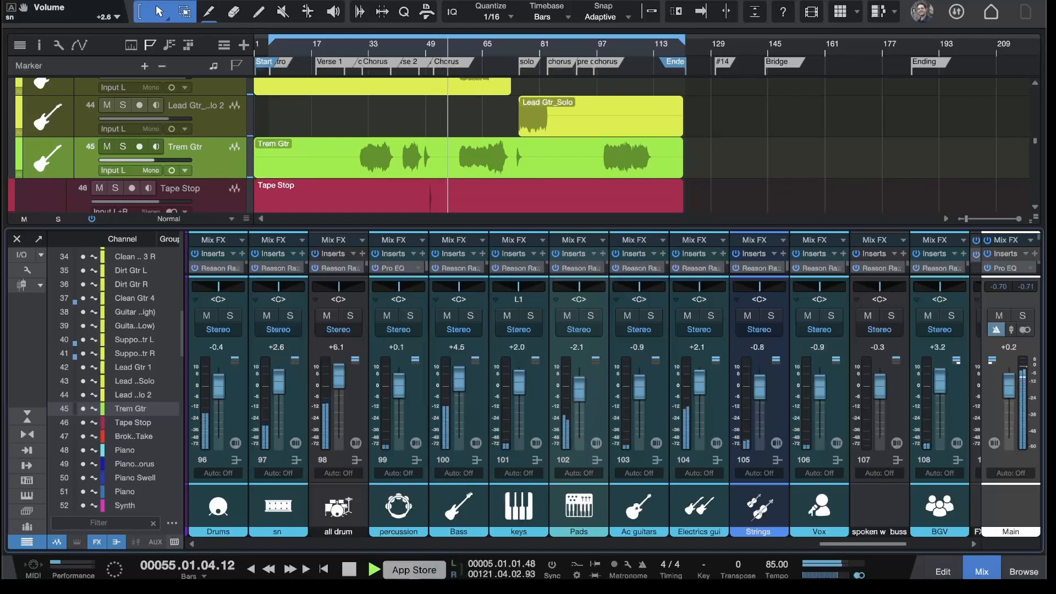
click(349, 570)
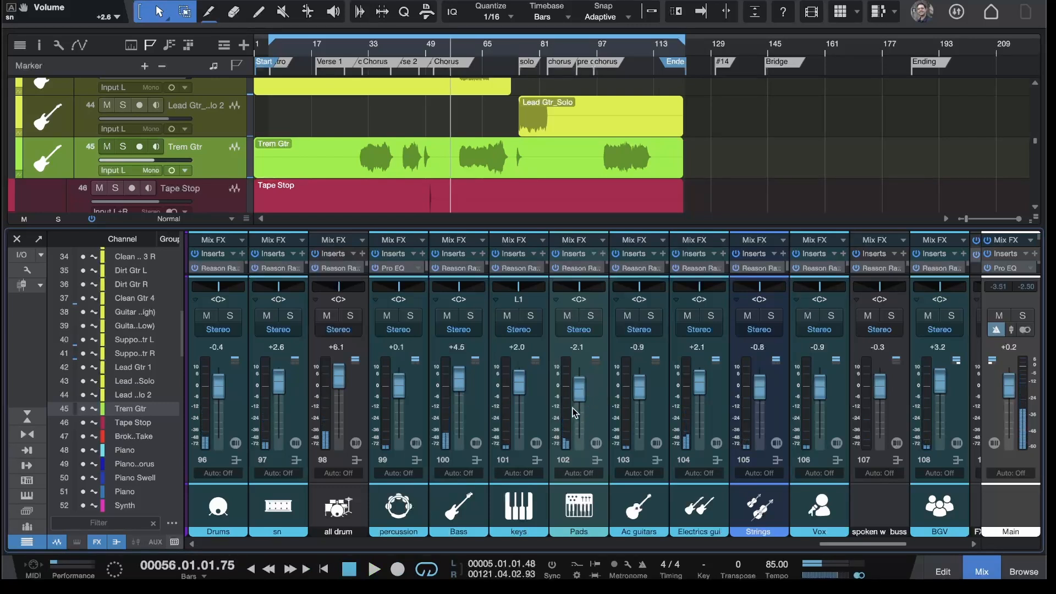
Step: Select the Seq Classic Synth_Pad channel to reach the individual pad channels in the mixer
click(592, 404)
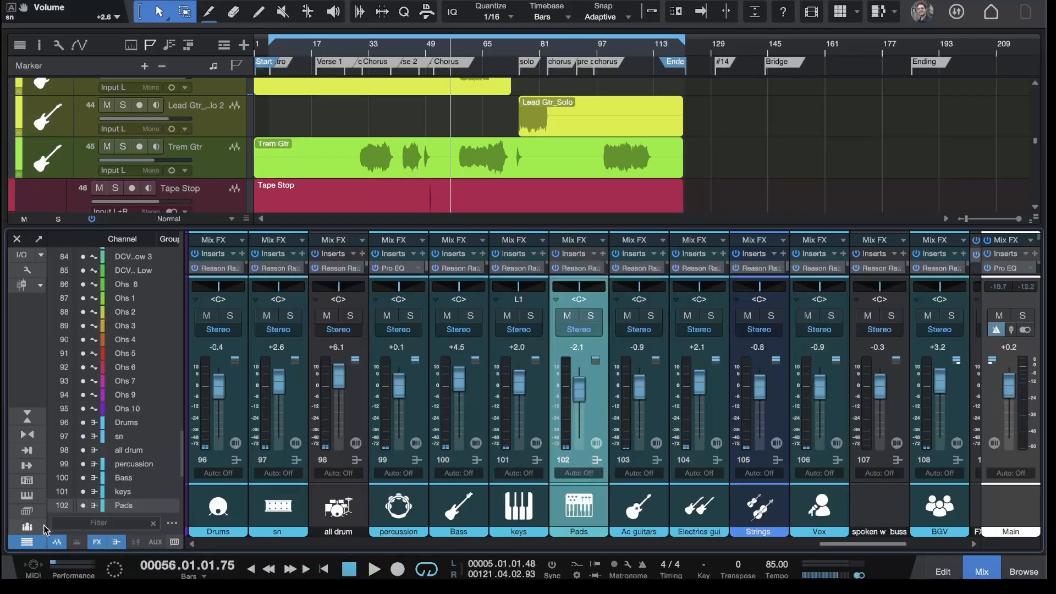
scroll(113, 394, up, 4)
scroll(115, 395, up, 3)
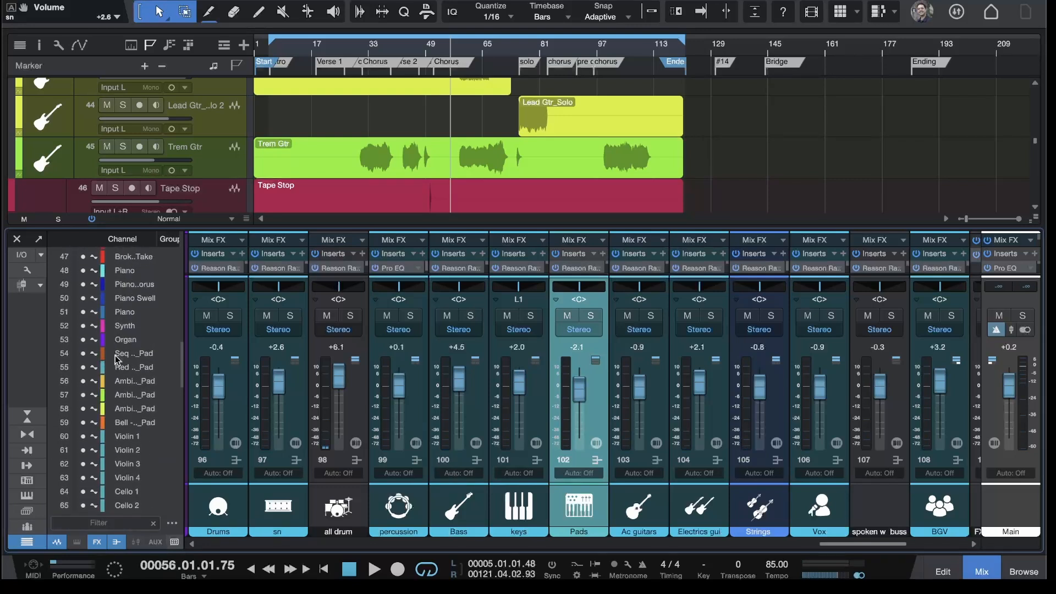
click(117, 357)
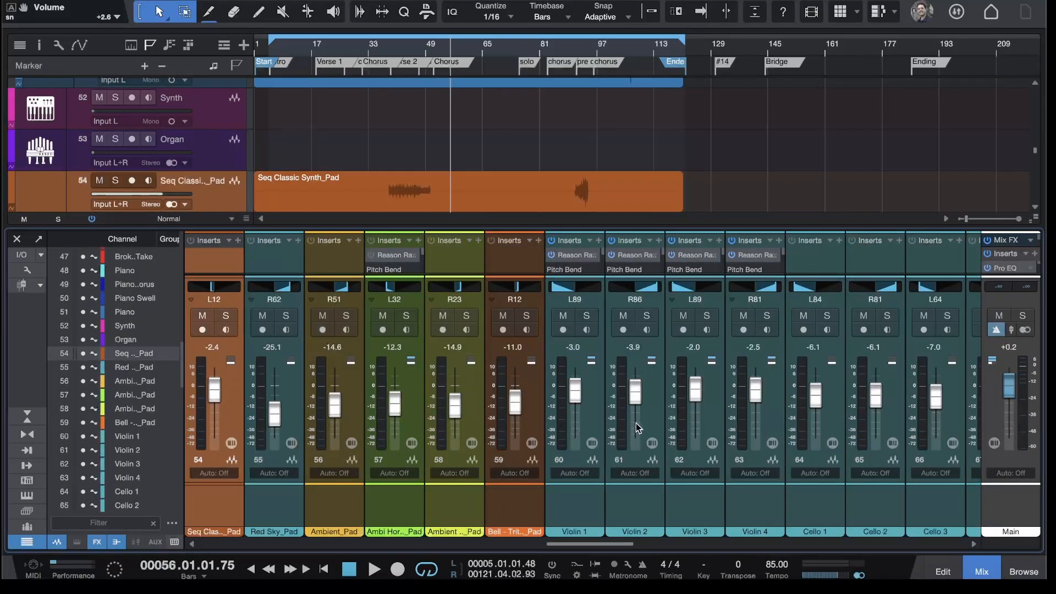
scroll(636, 424, left, 5)
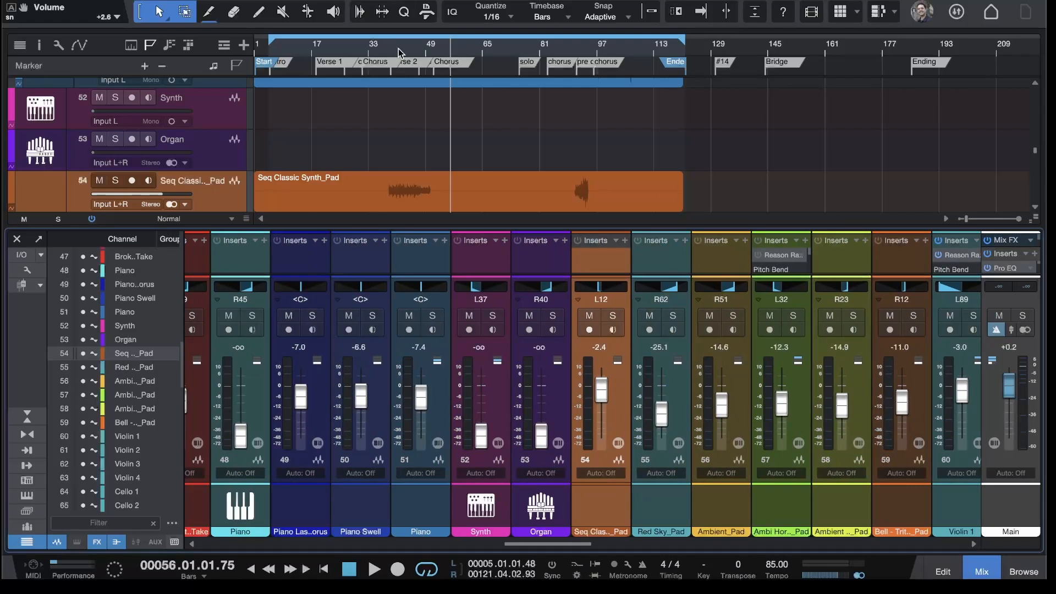
Step: Play from about bar 45 and select the Ambi Horns_Pad track among the pad tracks
click(422, 50)
click(411, 50)
key(space)
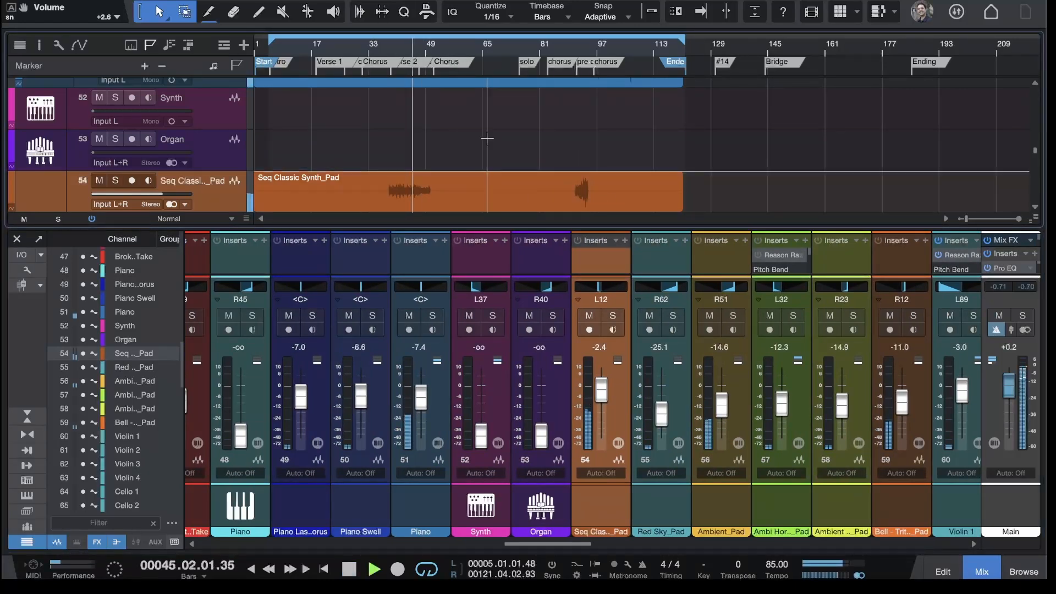
scroll(487, 139, down, 3)
scroll(487, 139, down, 1)
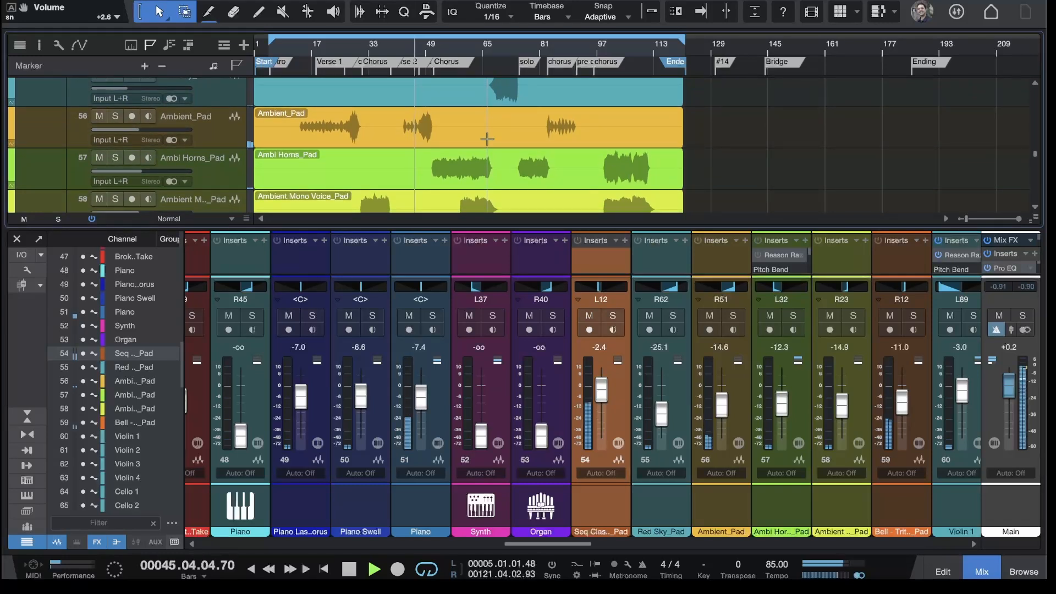
scroll(486, 140, down, 3)
scroll(487, 139, up, 1)
scroll(486, 139, up, 1)
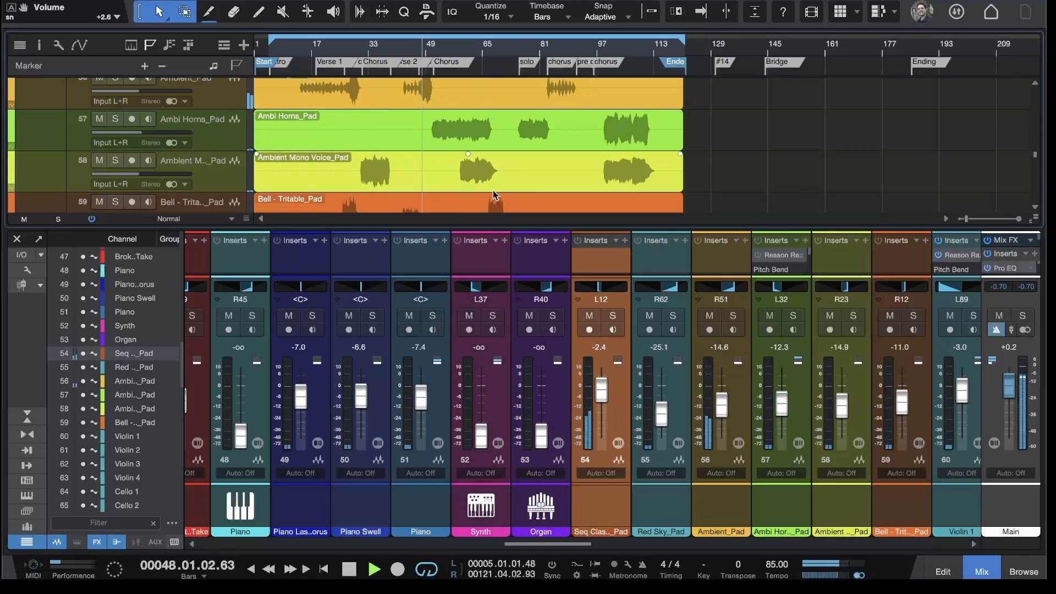
click(217, 140)
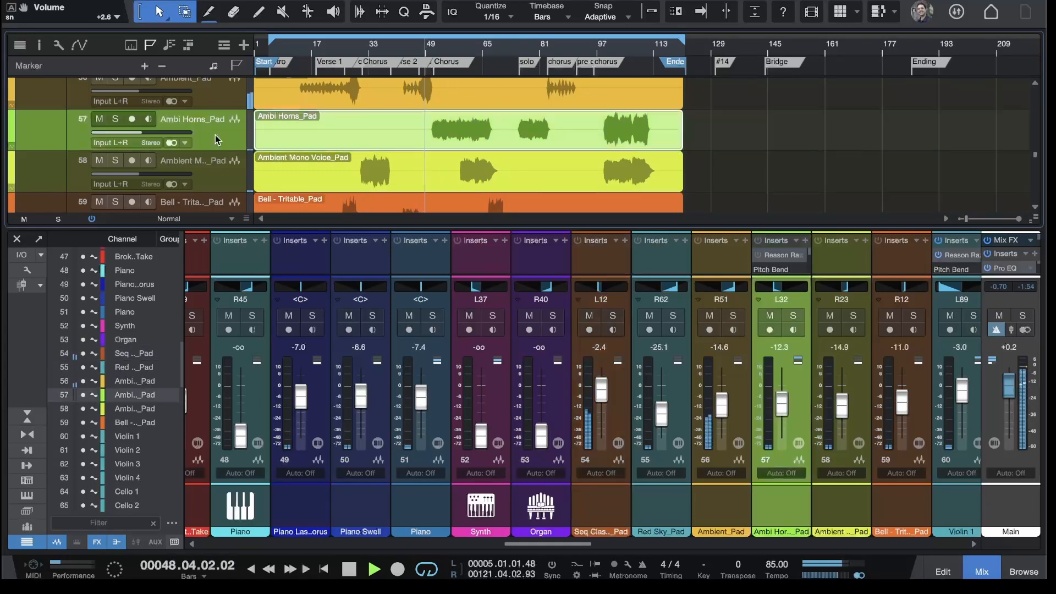
Step: Balance the pads in the second Chorus, setting Ambi Horns_Pad to -8.7 dB and Ambient Mono Voice_Pad to -11.7 dB
scroll(800, 410, right, 1)
scroll(800, 409, right, 4)
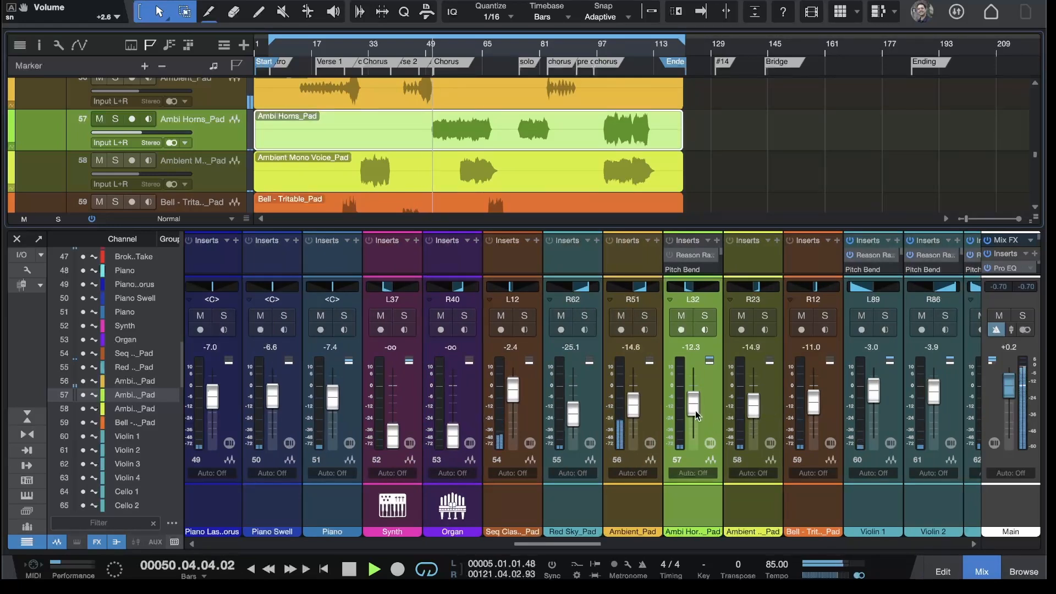
drag(694, 407, 698, 402)
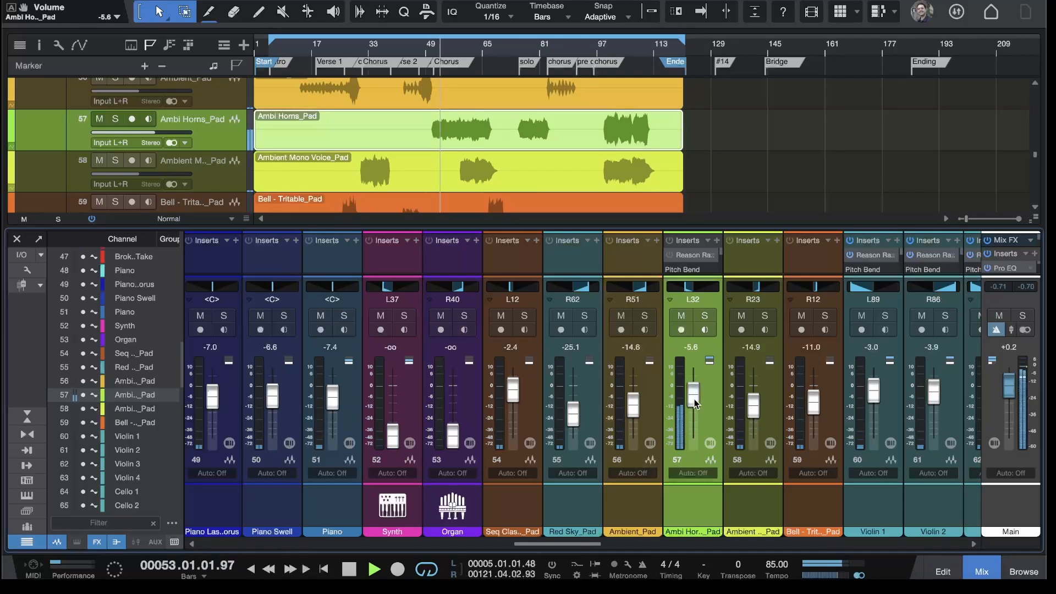
mouse_move(694, 396)
mouse_down()
mouse_move(751, 395)
mouse_move(695, 401)
mouse_up()
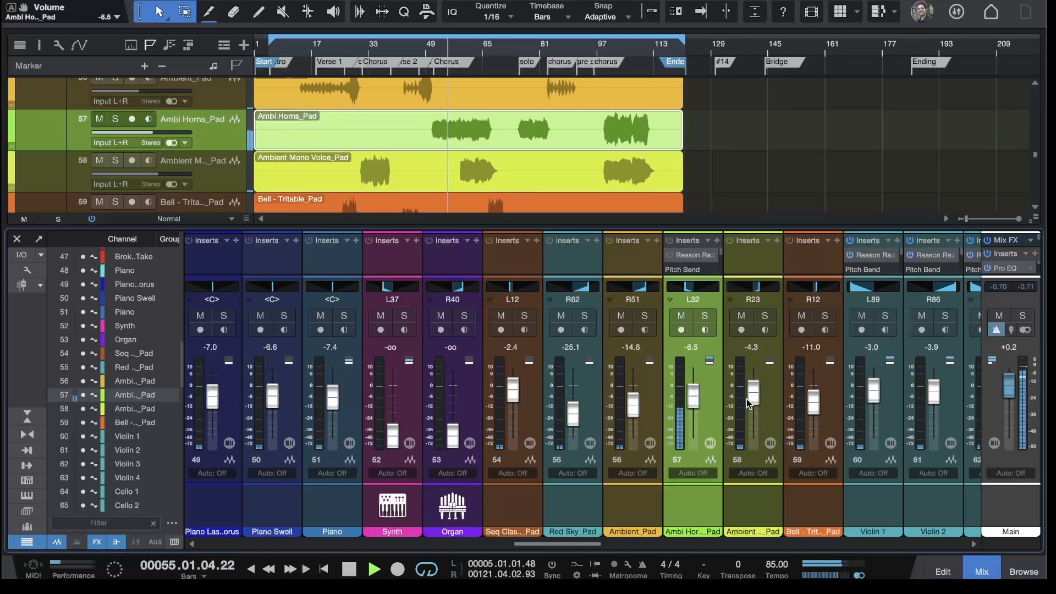
drag(755, 398, 754, 401)
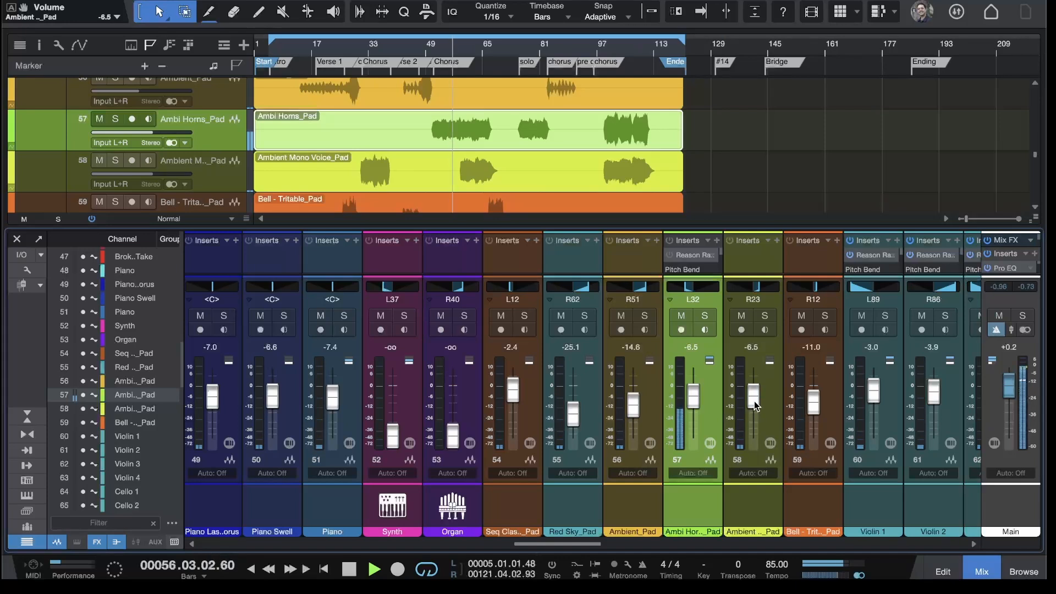
drag(694, 402, 747, 429)
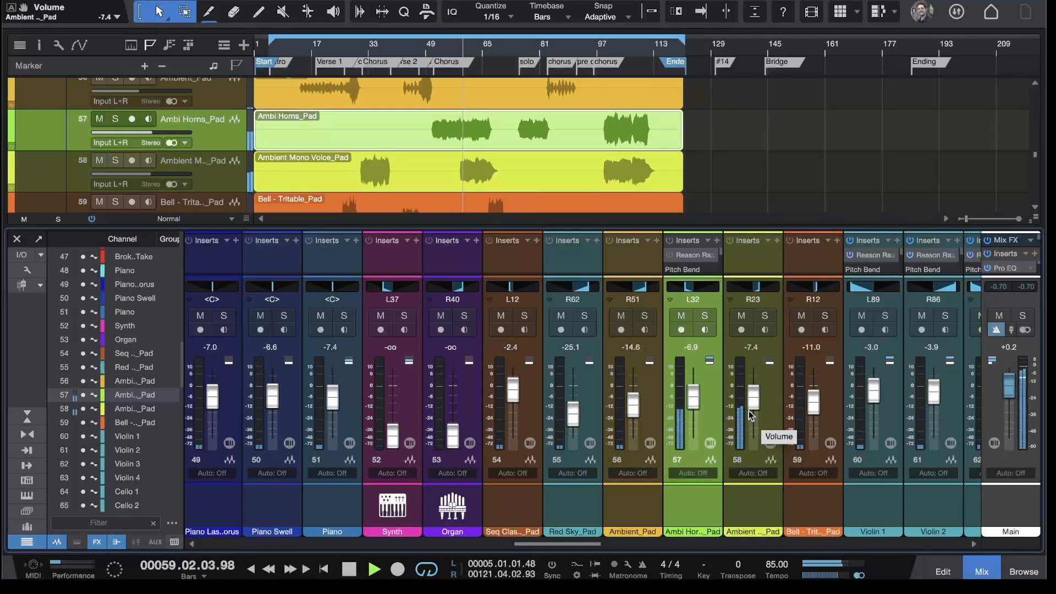
mouse_move(750, 405)
mouse_down()
mouse_move(692, 402)
mouse_move(754, 410)
mouse_up()
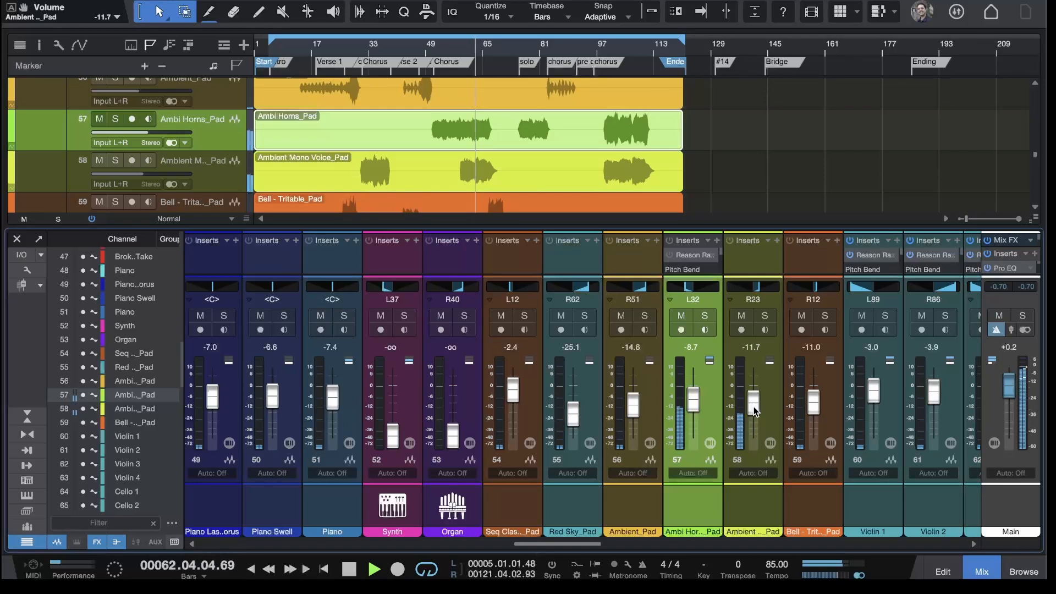
scroll(754, 408, right, 10)
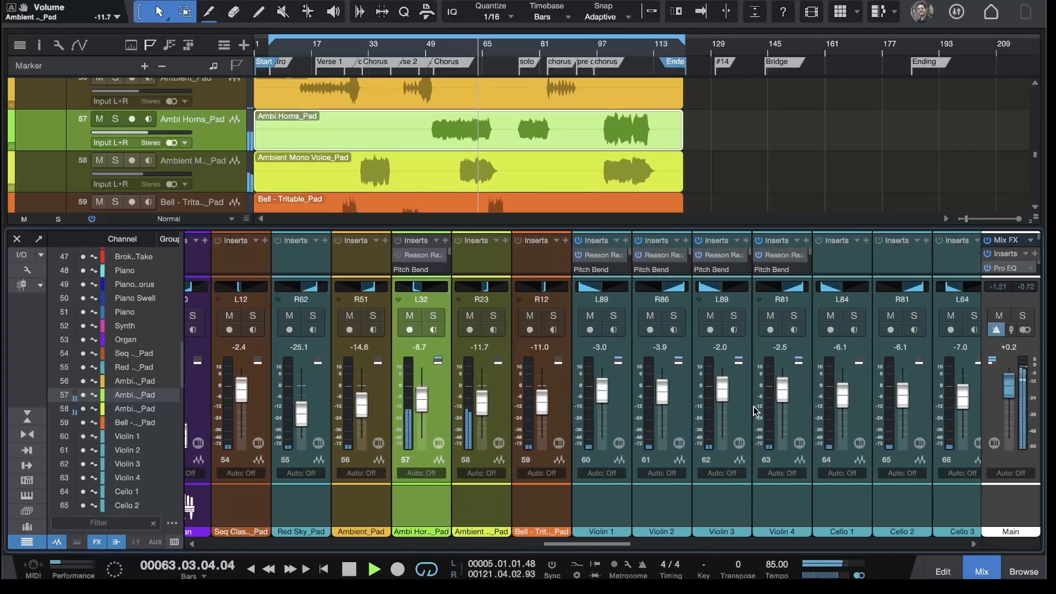
Step: Lower the all drum bus to +3.9 dB while the song keeps playing
scroll(758, 407, right, 20)
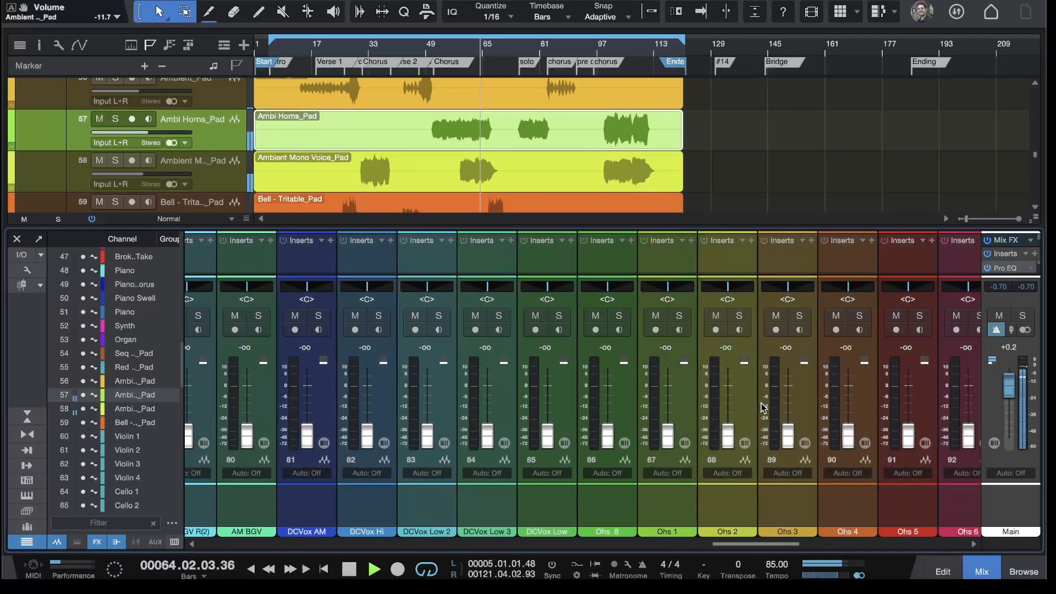
scroll(759, 406, left, 4)
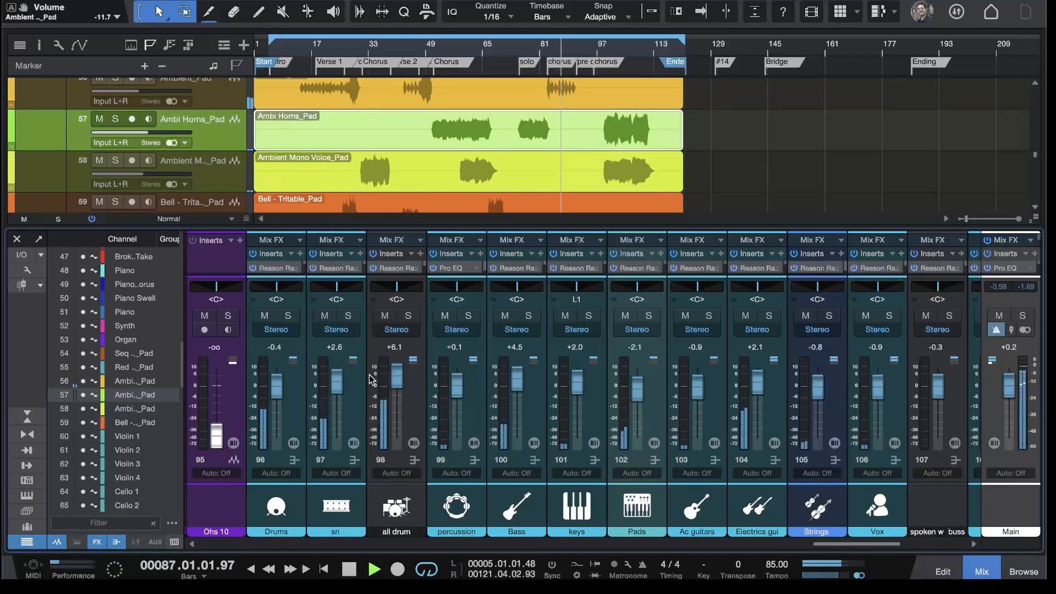
drag(400, 379, 395, 385)
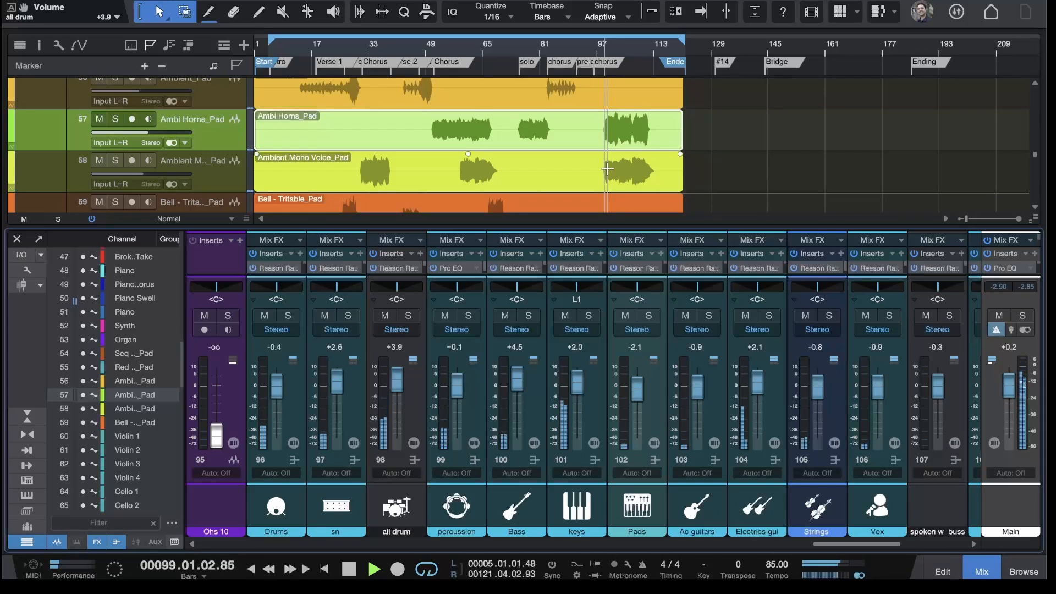
Step: Check the cello and violin tracks in the arrangement, raise the Strings bus to +3.1 dB, and stop playback after the song's end
scroll(608, 168, up, 7)
scroll(607, 169, up, 2)
scroll(607, 168, down, 16)
scroll(607, 168, up, 6)
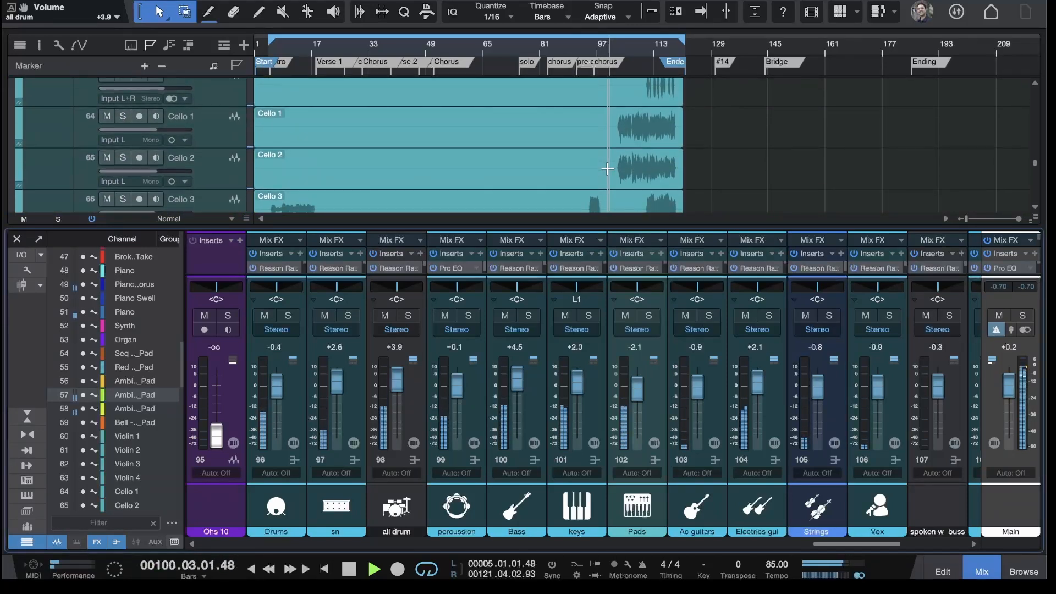
scroll(608, 168, down, 9)
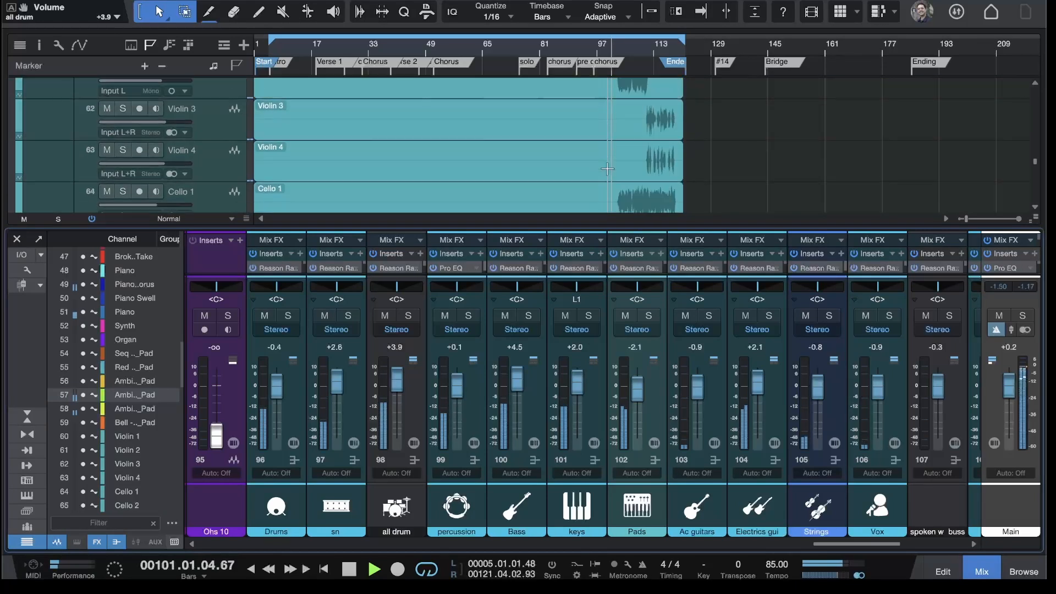
scroll(608, 168, up, 3)
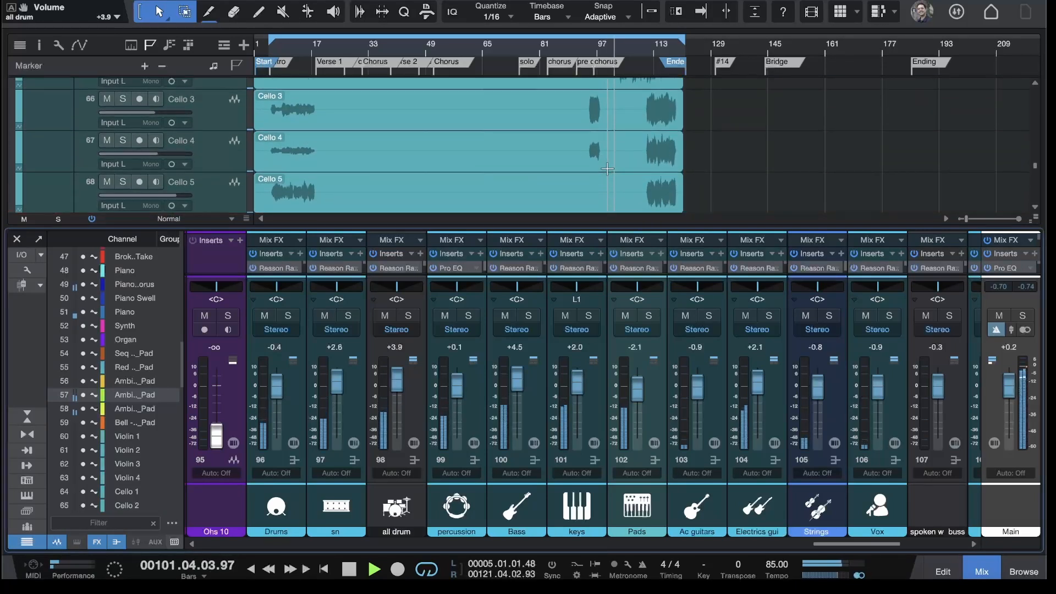
scroll(608, 169, up, 1)
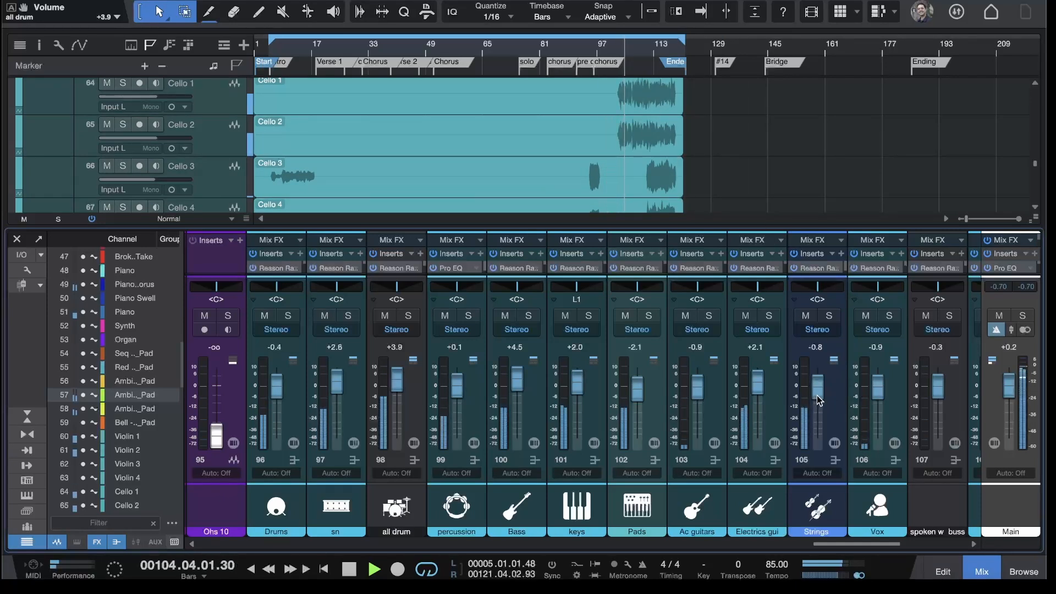
drag(817, 397, 818, 390)
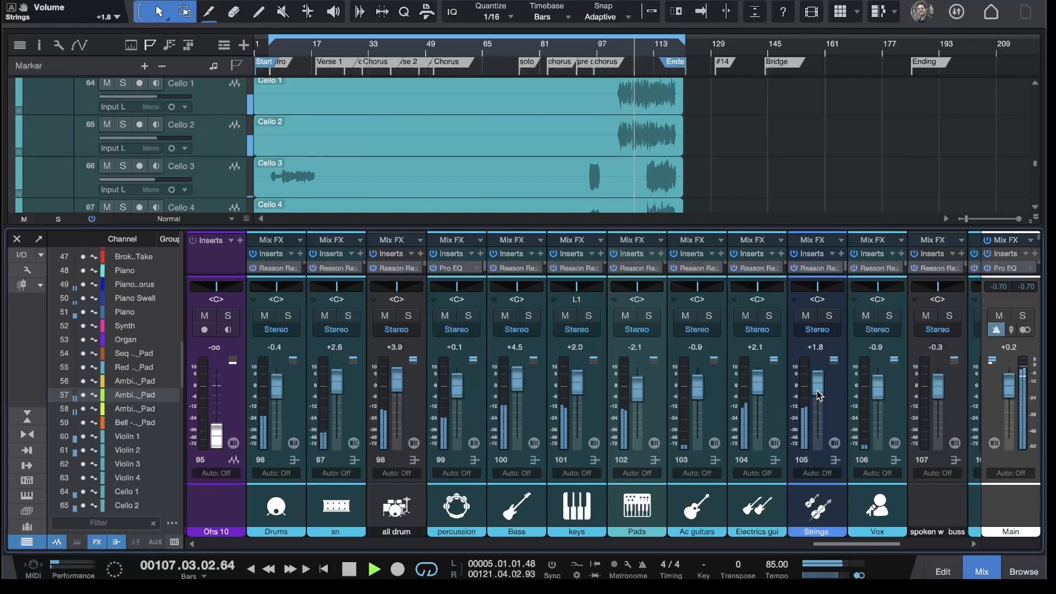
drag(820, 395, 818, 389)
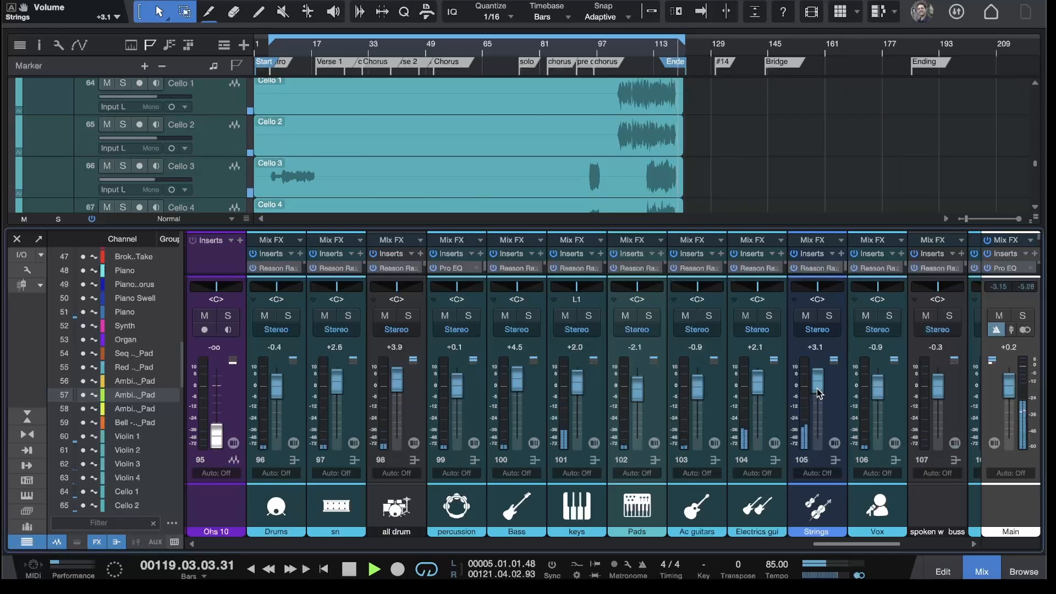
key(space)
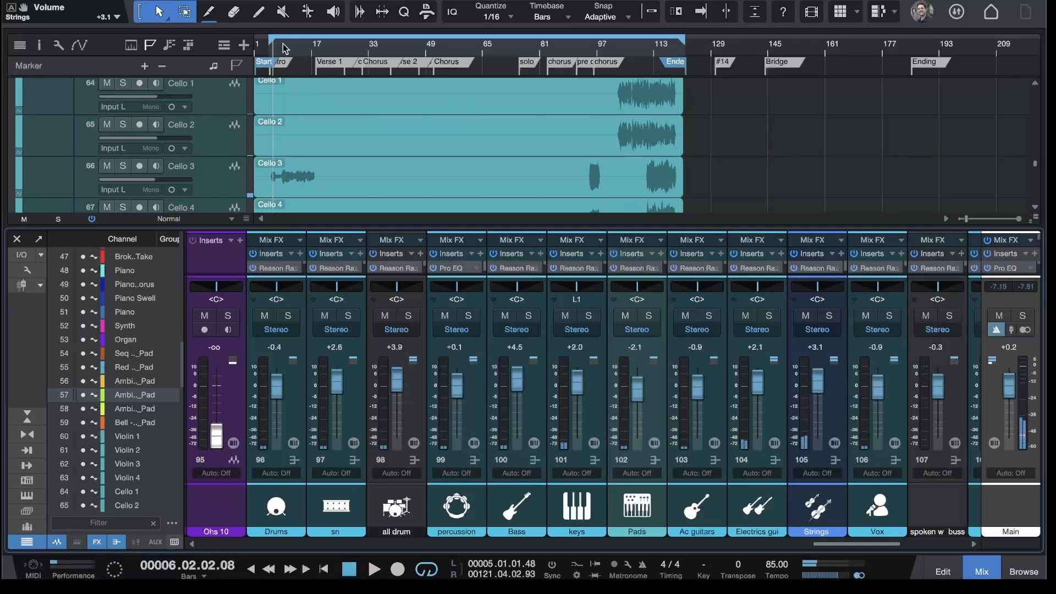